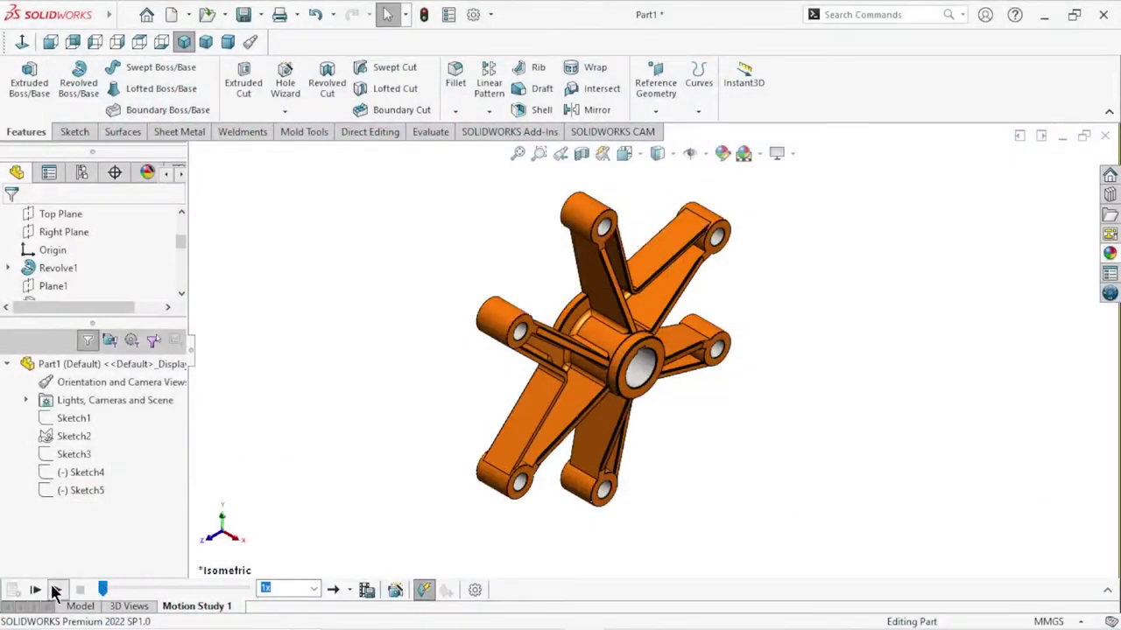
# Play the Motion Study to preview the finished spoked hub spinning.
pyautogui.click(54, 591)
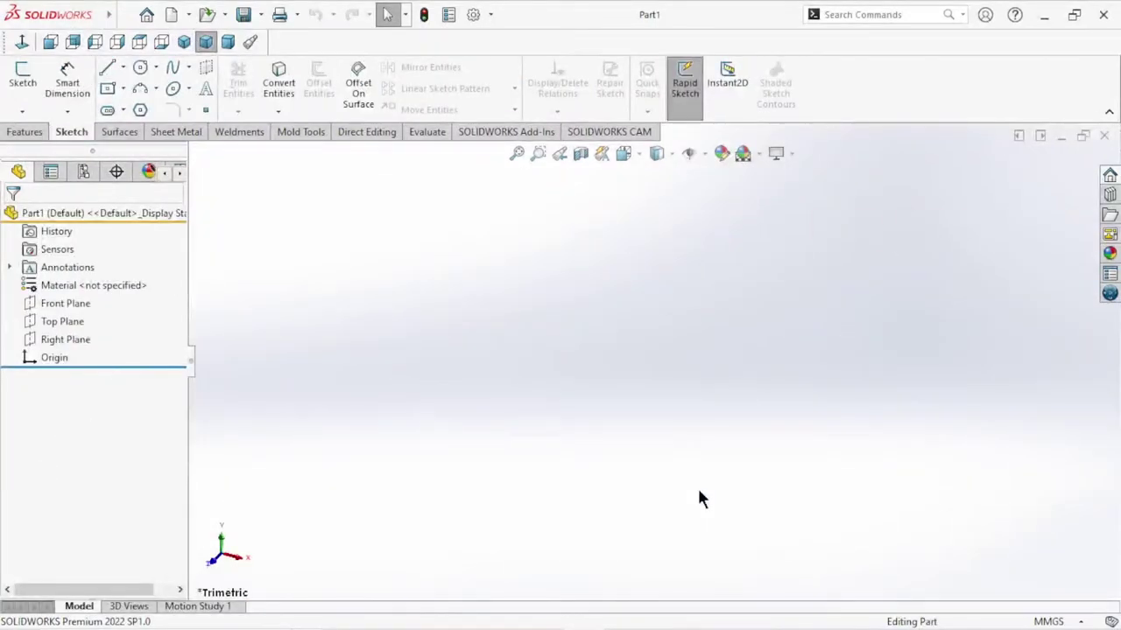
# Apply the Plain White scene and start a sketch on the Front Plane.
pyautogui.click(758, 161)
pyautogui.click(760, 188)
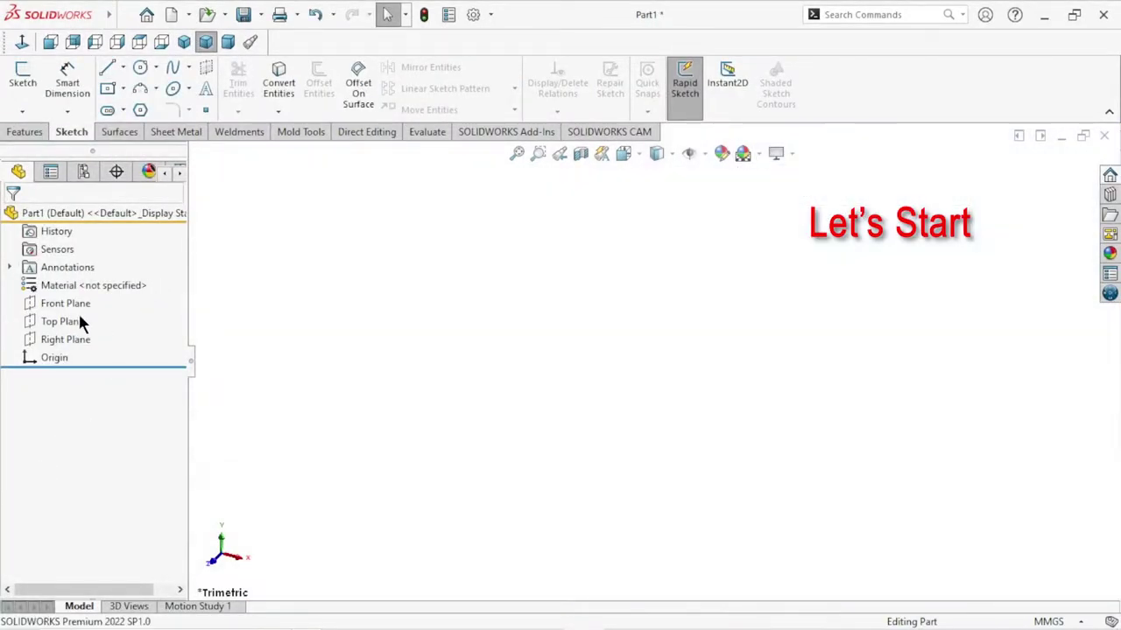
pyautogui.click(72, 301)
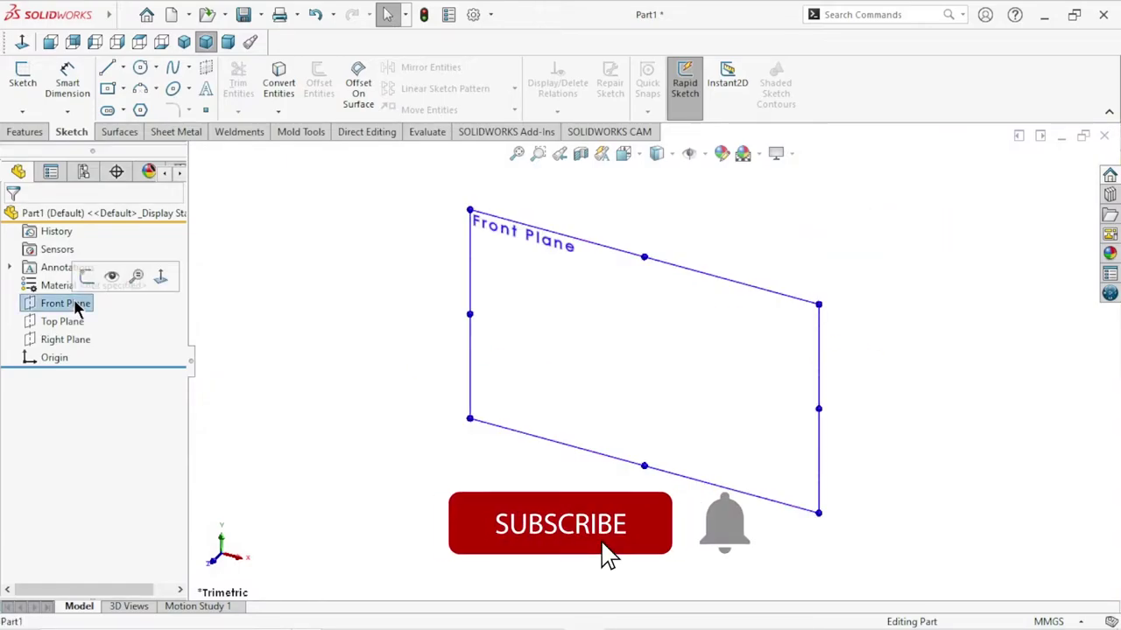
pyautogui.click(86, 278)
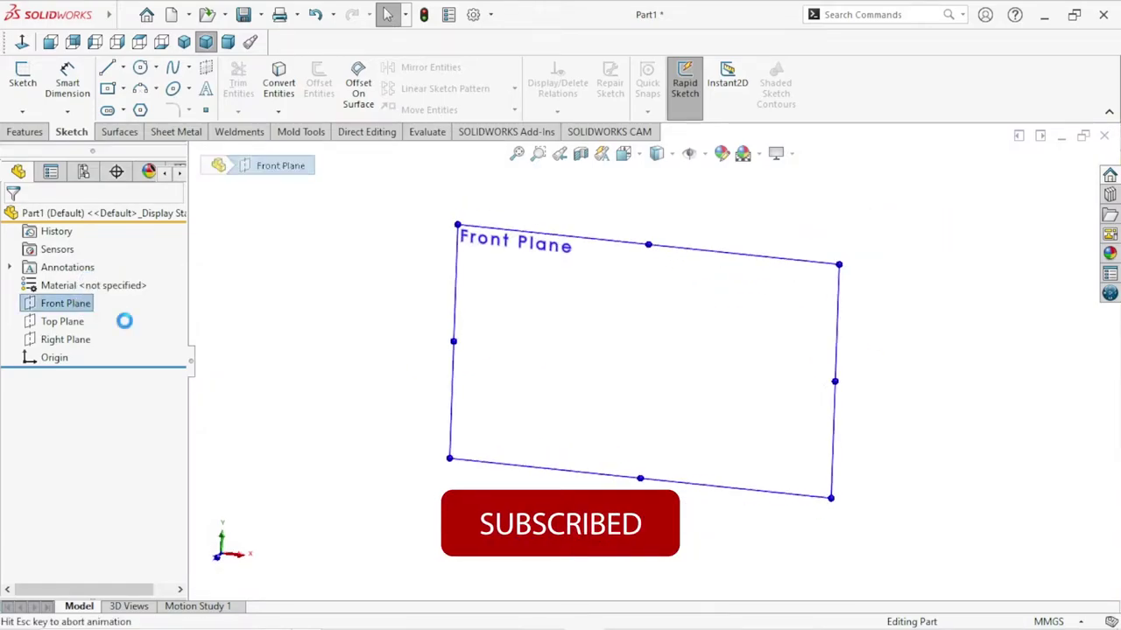
pyautogui.click(360, 452)
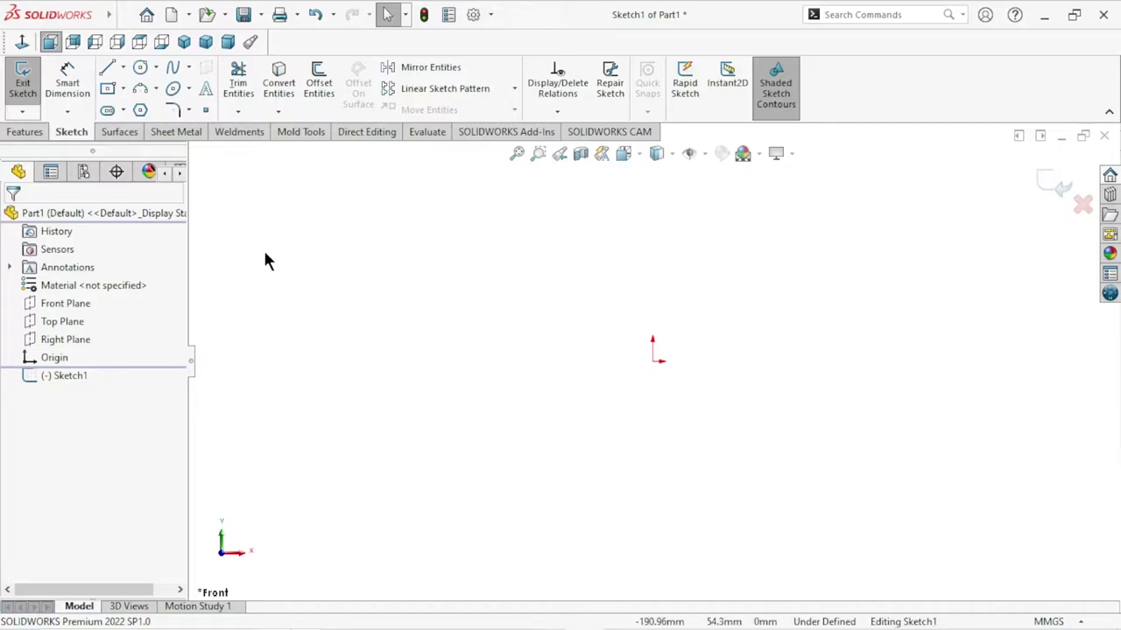
# Draw a horizontal centerline passing through the origin.
pyautogui.click(122, 67)
pyautogui.click(123, 109)
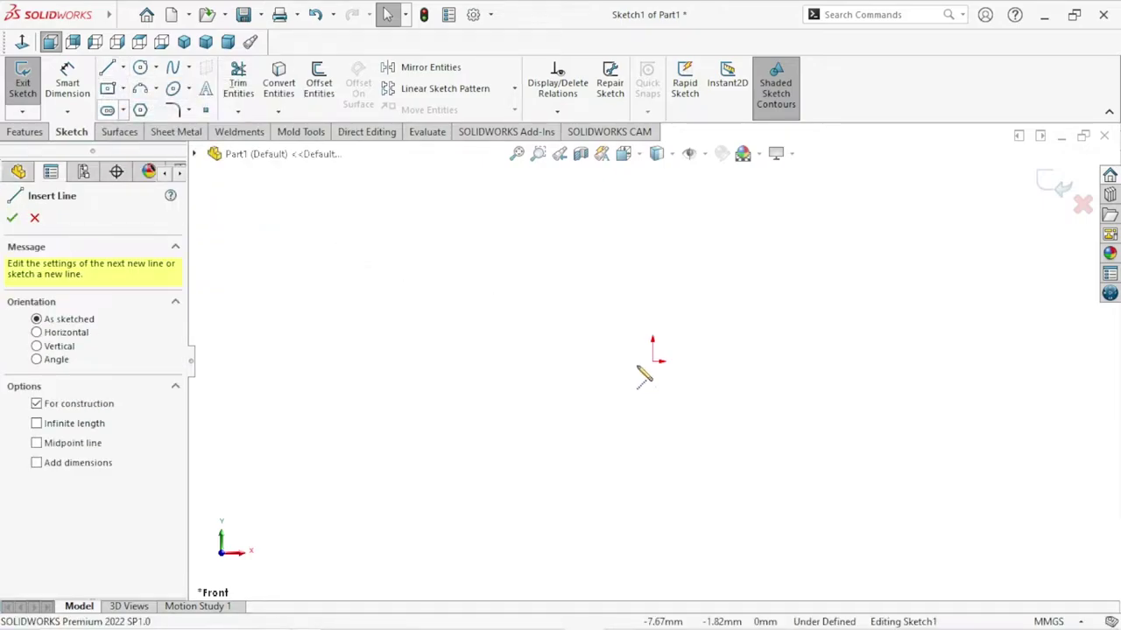
pyautogui.click(551, 361)
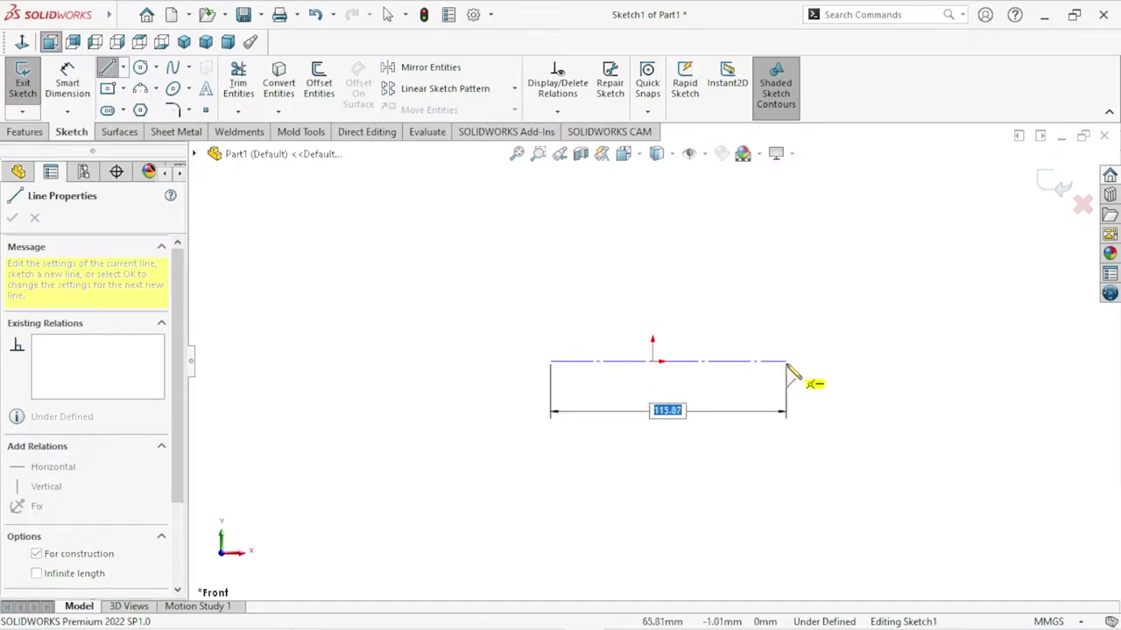
pyautogui.click(786, 361)
pyautogui.rightClick(799, 299)
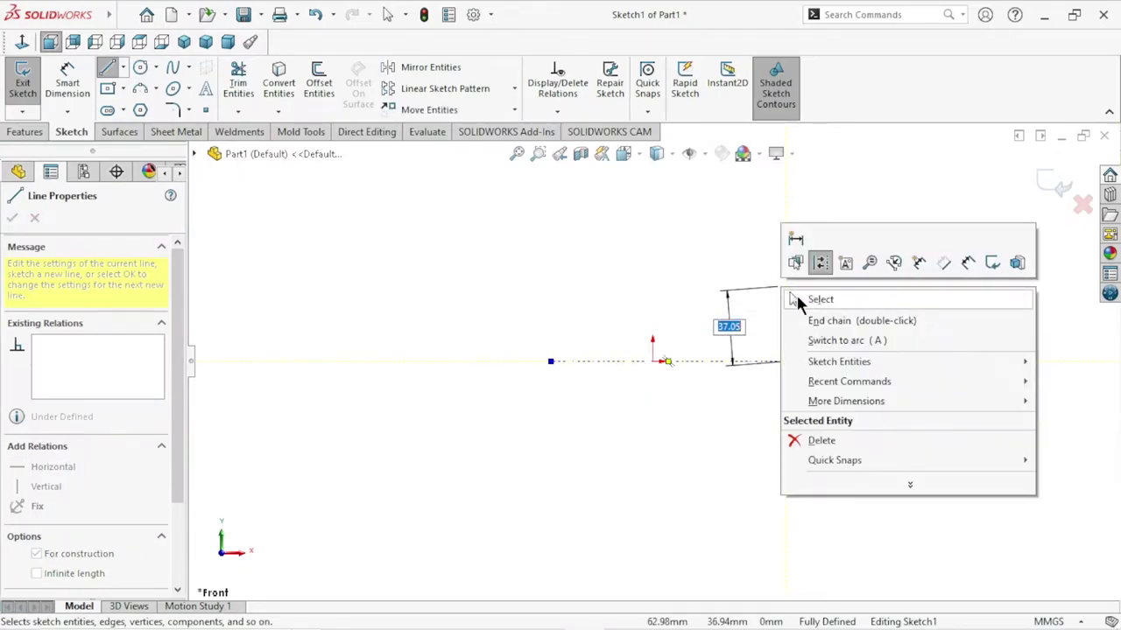
pyautogui.click(805, 298)
pyautogui.click(70, 88)
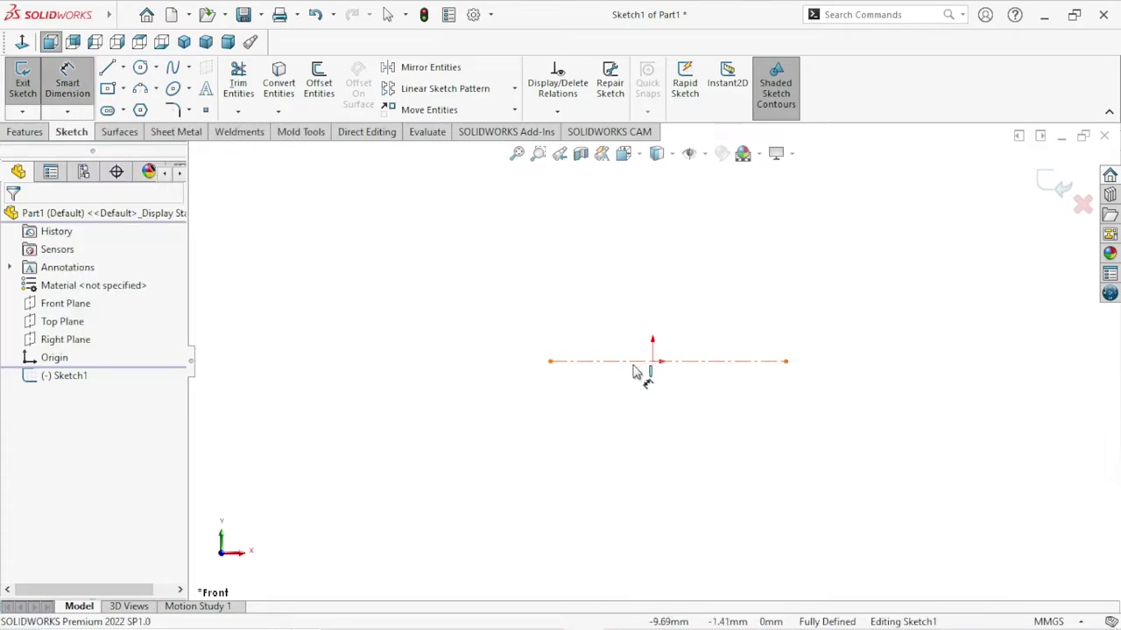
# Dimension the centerline's length to 170.
pyautogui.click(658, 361)
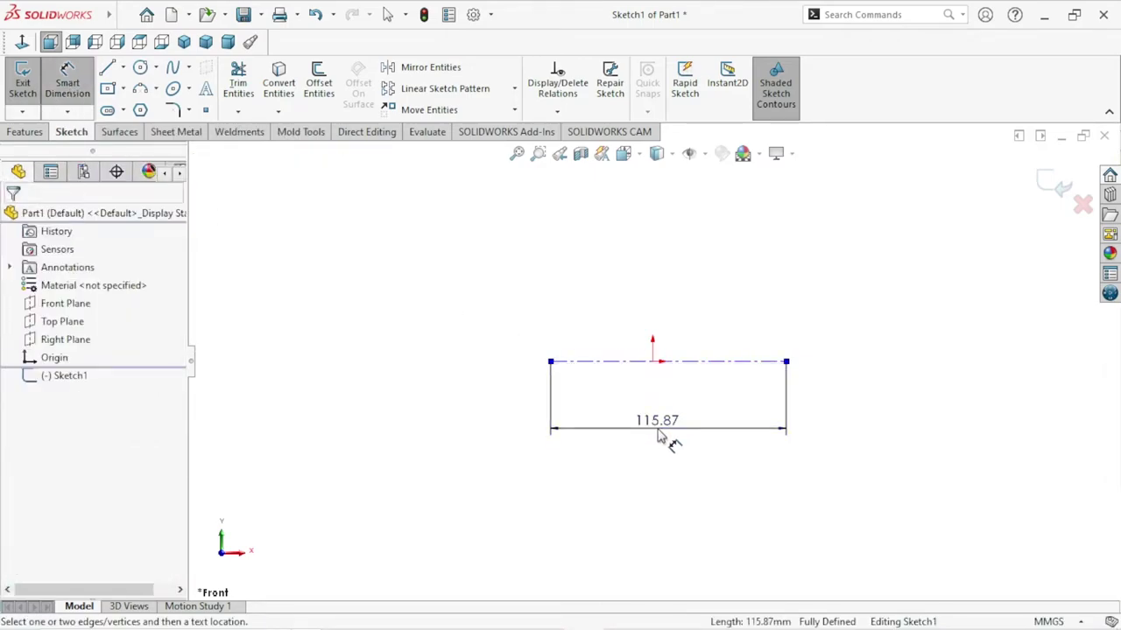
pyautogui.click(658, 438)
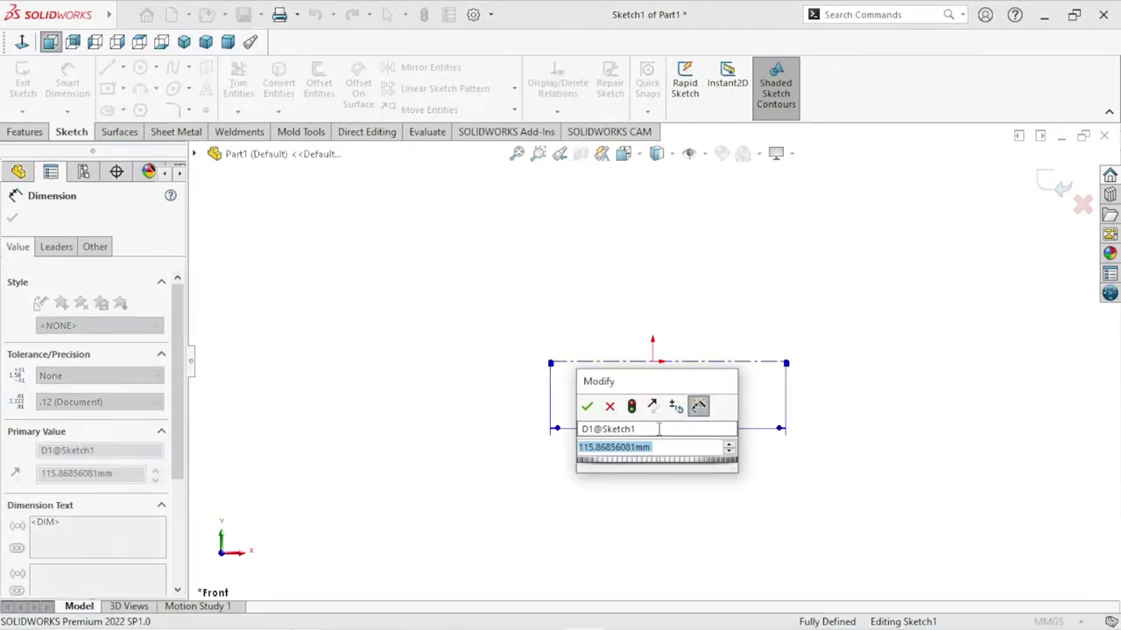
pyautogui.write('170')
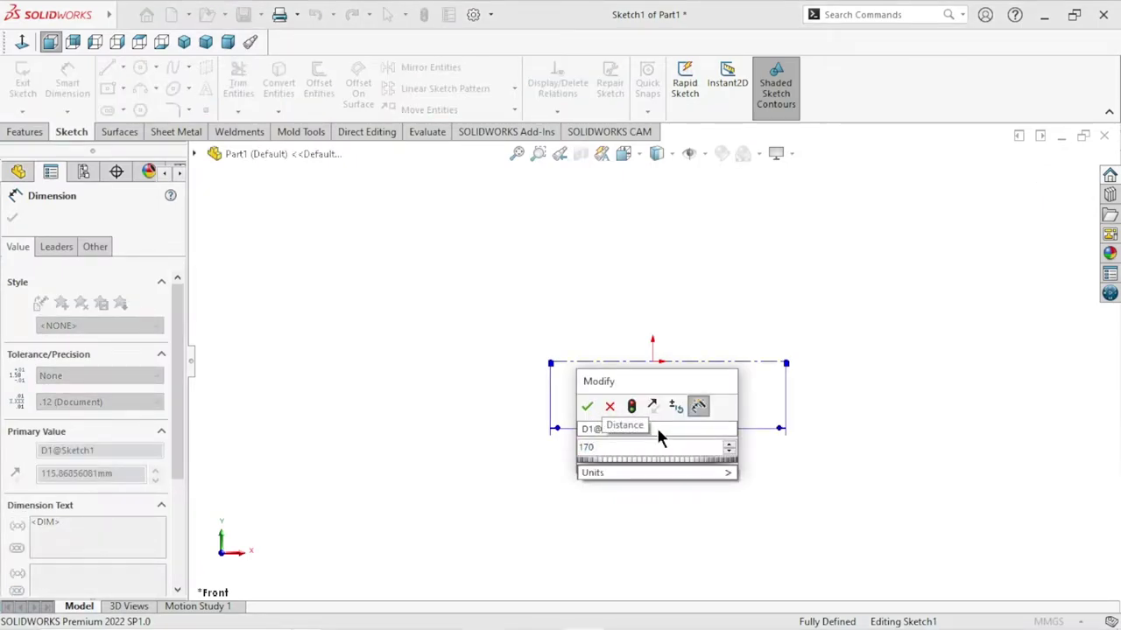
pyautogui.click(587, 406)
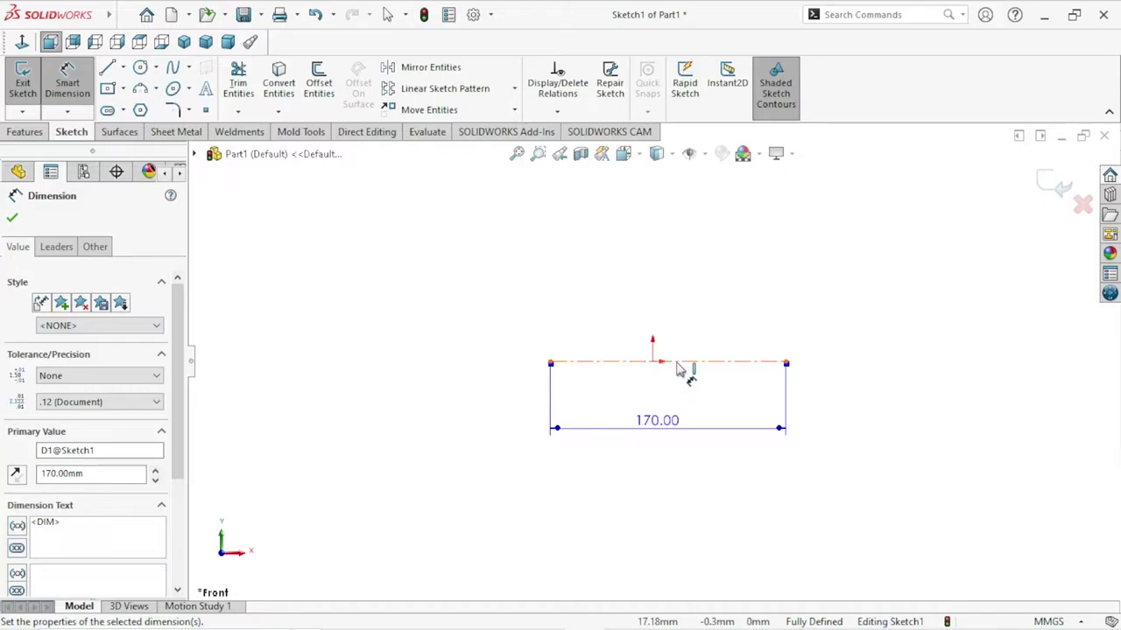
pyautogui.click(13, 219)
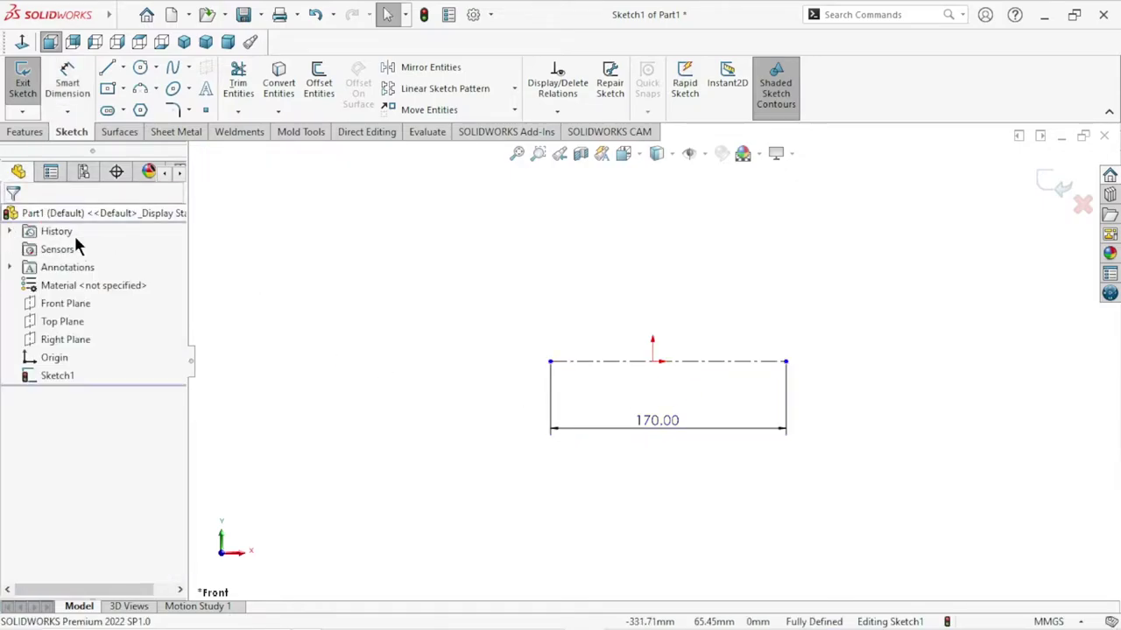
# Add a Midpoint relation between the centerline and the origin.
pyautogui.click(691, 364)
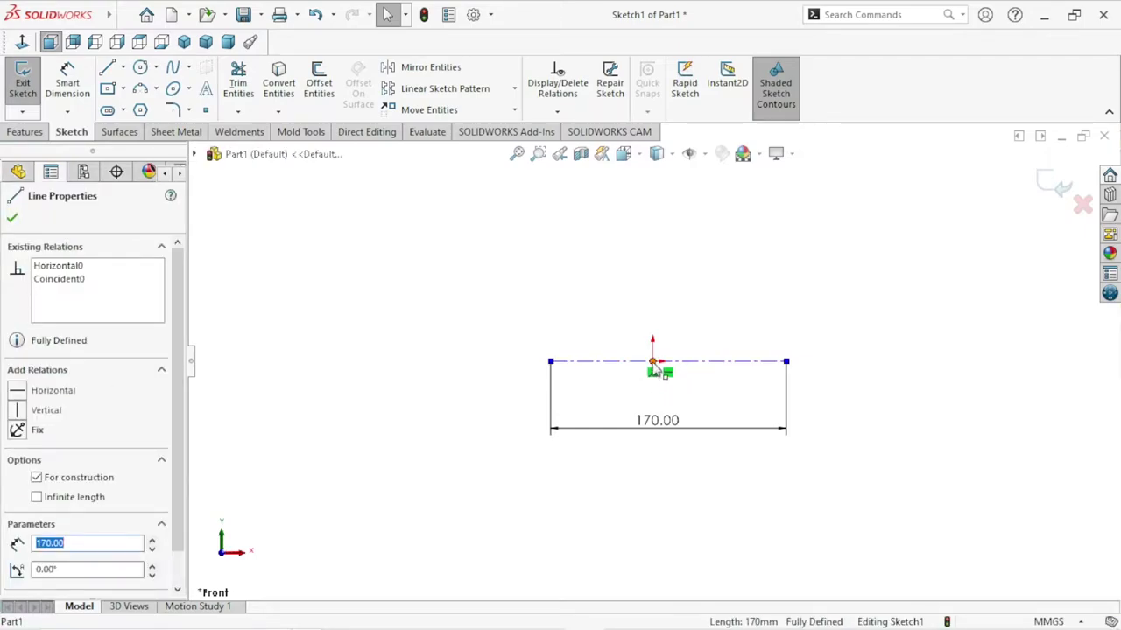
pyautogui.keyDown('ctrl'); pyautogui.click(653, 361); pyautogui.keyUp('ctrl')
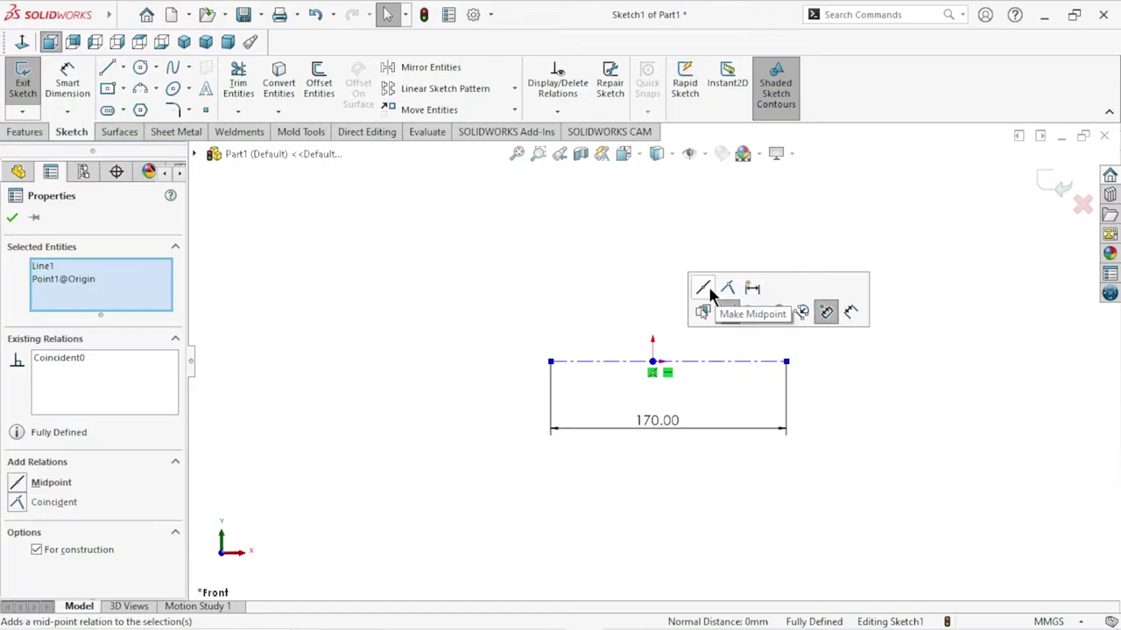
pyautogui.click(703, 292)
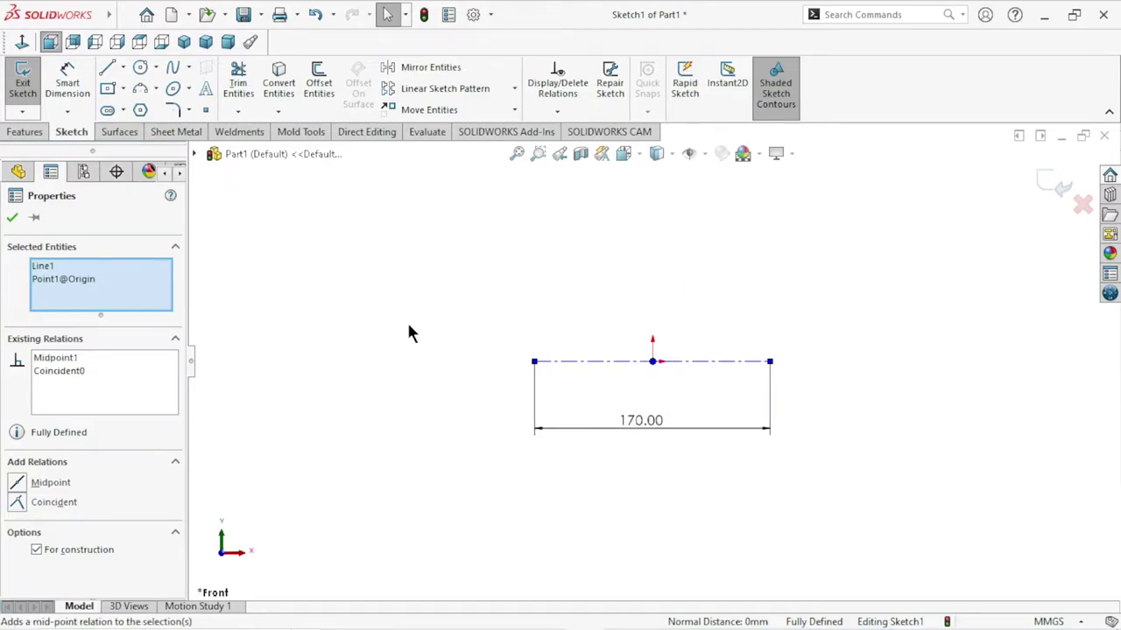
pyautogui.click(12, 219)
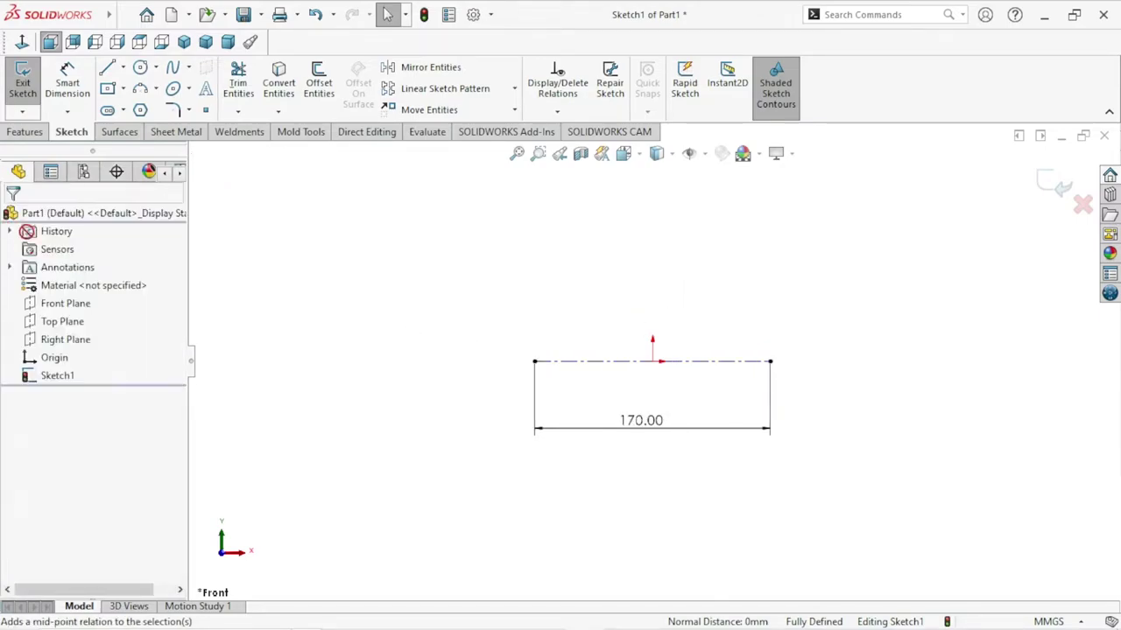
# Draw the stepped line outline from the centerline's left end to its right end.
pyautogui.click(112, 68)
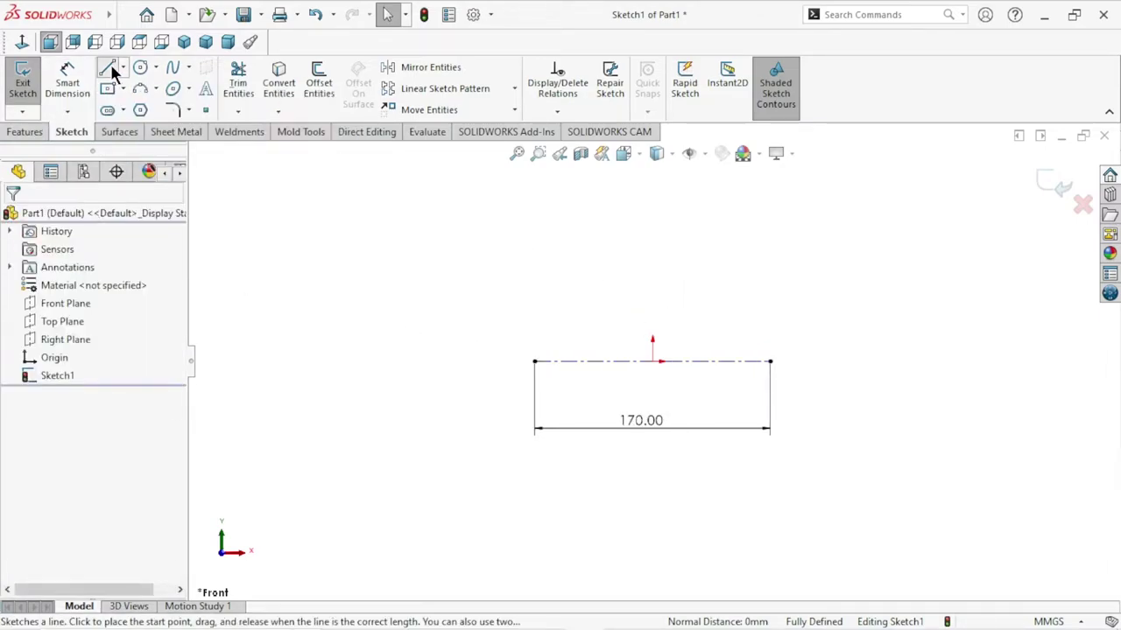
pyautogui.click(535, 361)
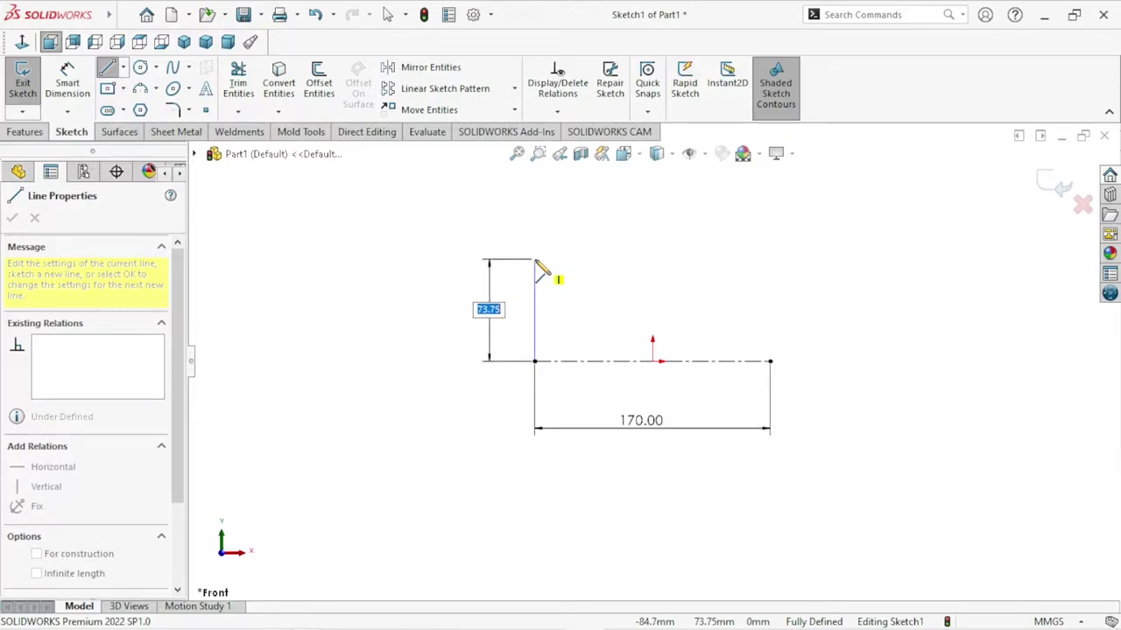
pyautogui.doubleClick(534, 260)
pyautogui.click(557, 261)
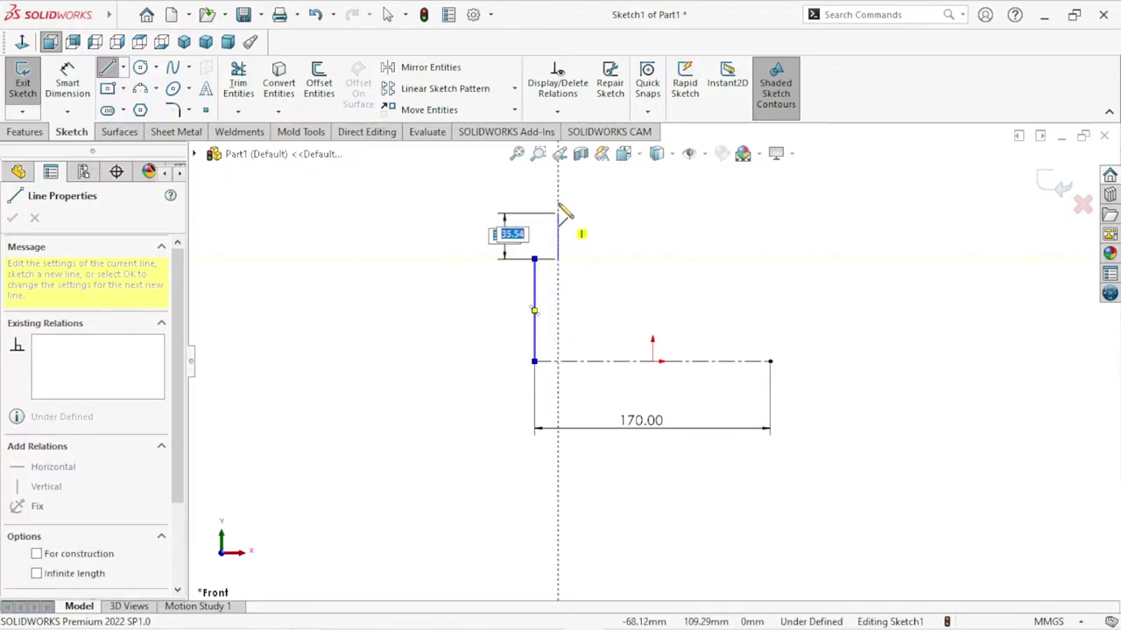
pyautogui.click(558, 193)
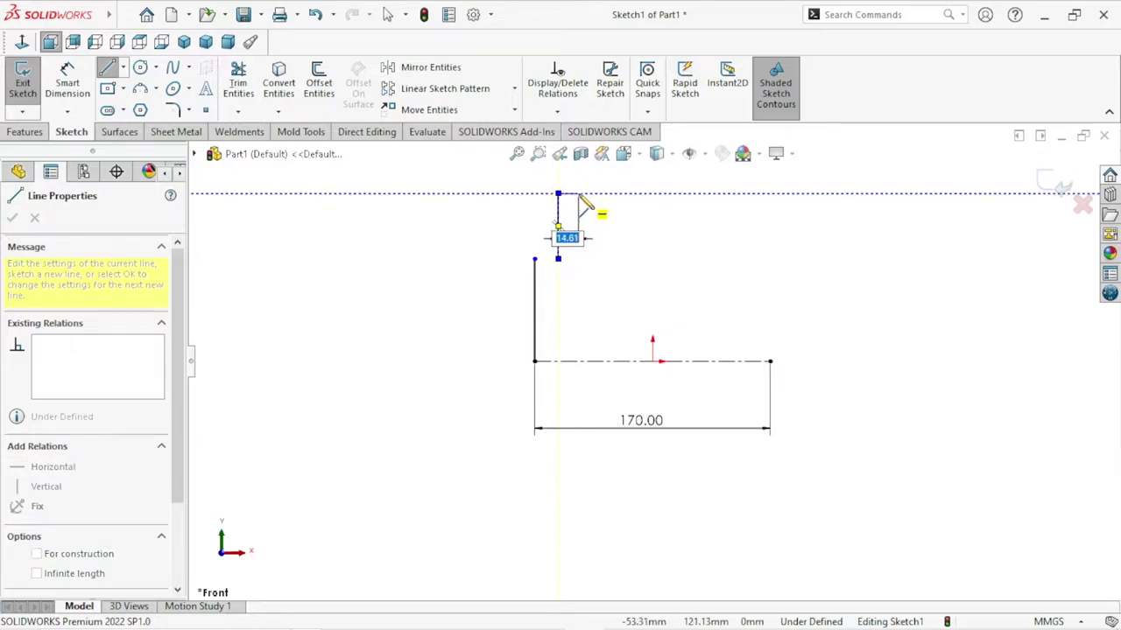
pyautogui.click(578, 193)
pyautogui.click(578, 282)
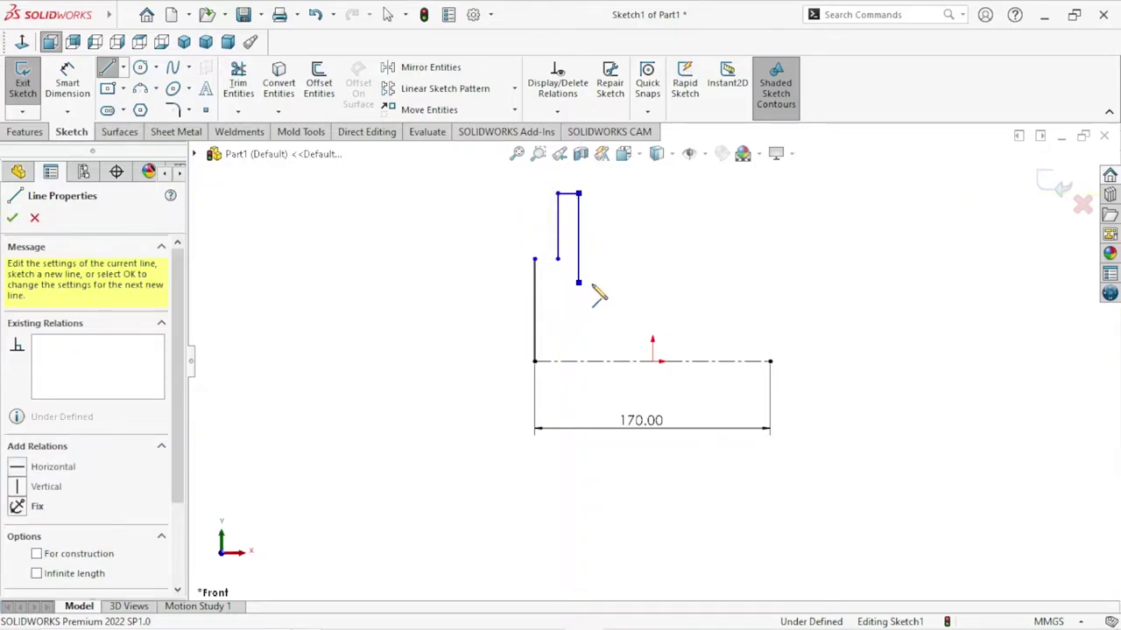
pyautogui.click(748, 282)
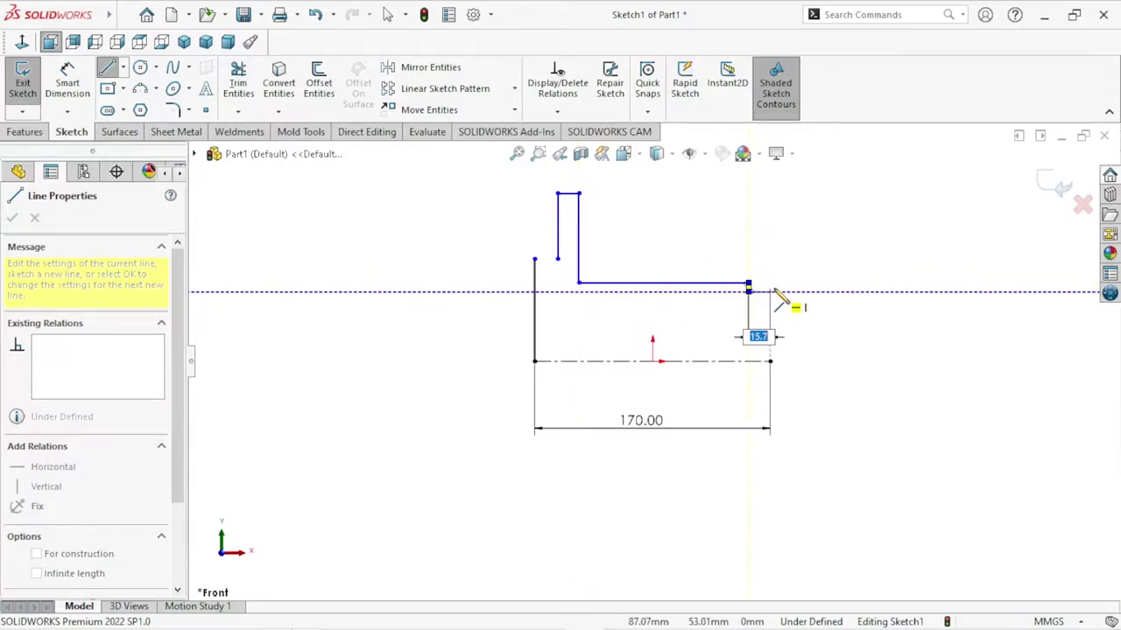
pyautogui.click(770, 291)
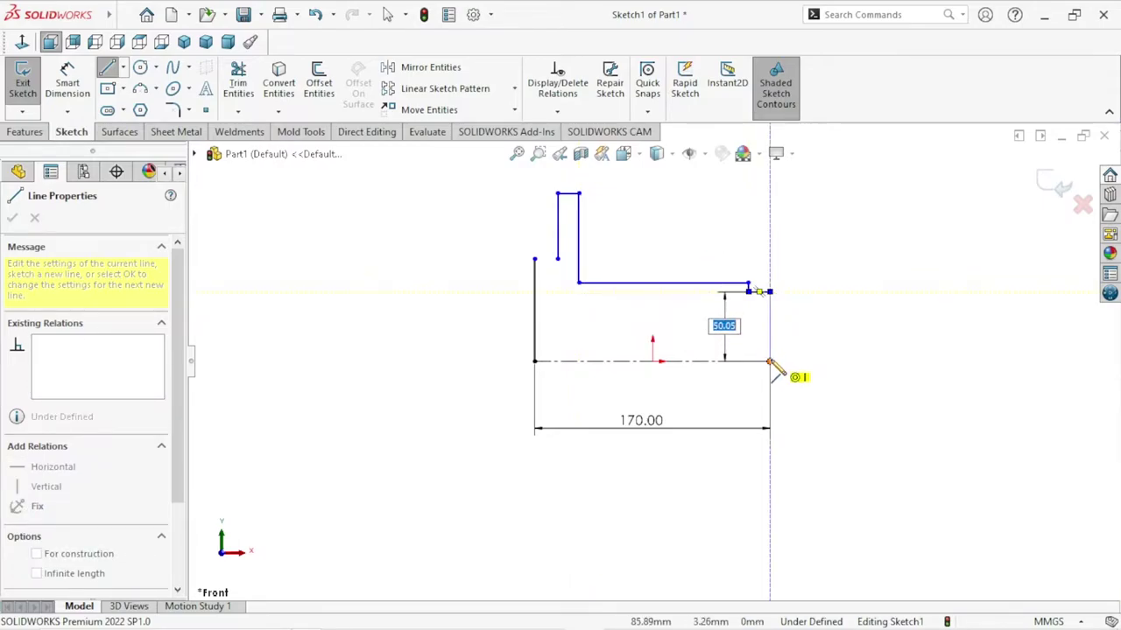
pyautogui.click(769, 360)
# Join the left vertical line to the raised boss to close the profile.
pyautogui.rightClick(813, 309)
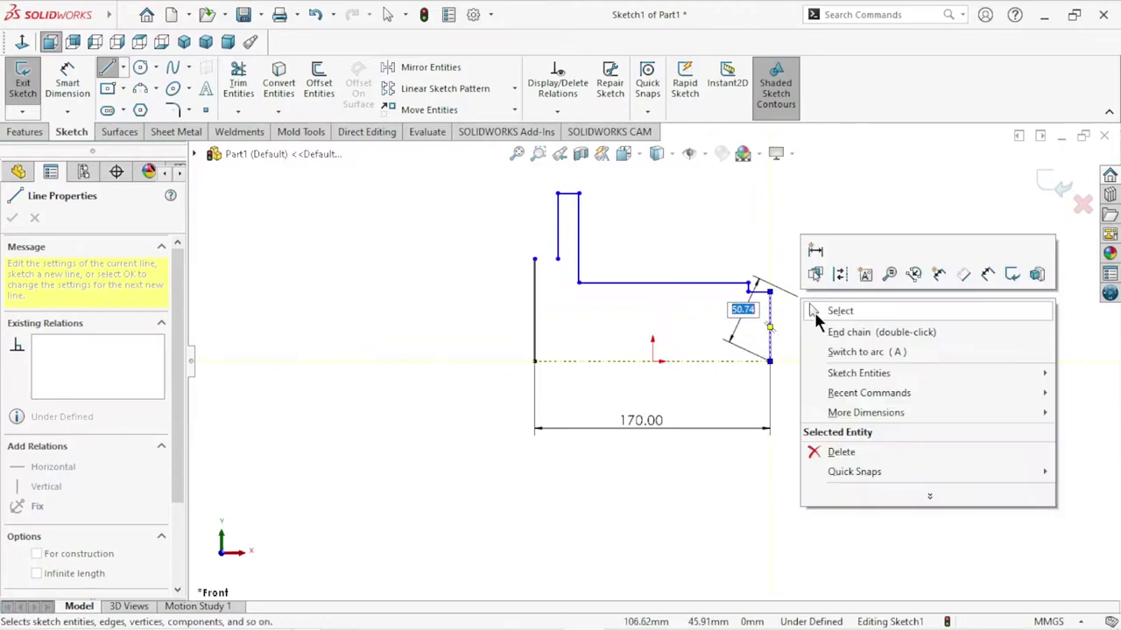
pyautogui.click(862, 327)
pyautogui.press('Escape')
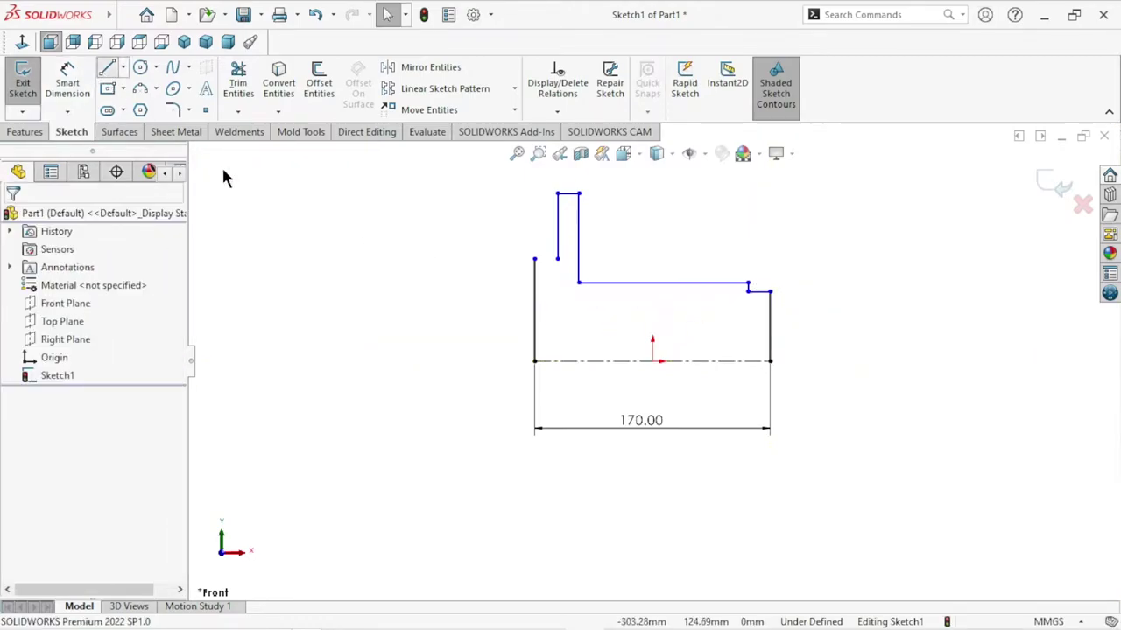
pyautogui.press('l')
pyautogui.moveTo(534, 260); pyautogui.dragTo(558, 259)
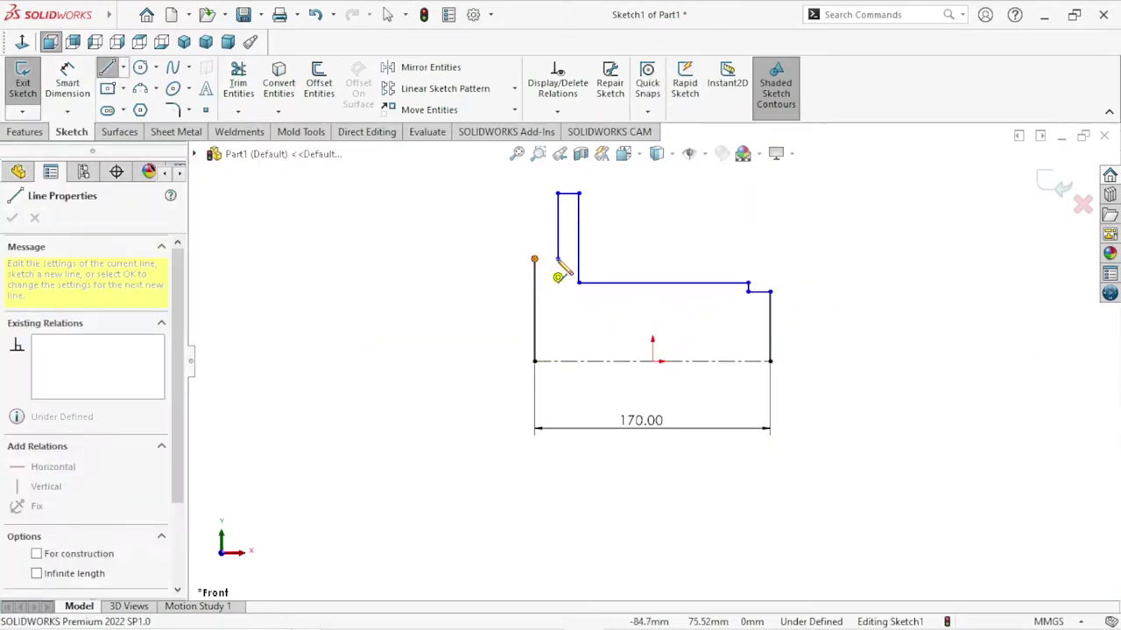
pyautogui.rightClick(489, 235)
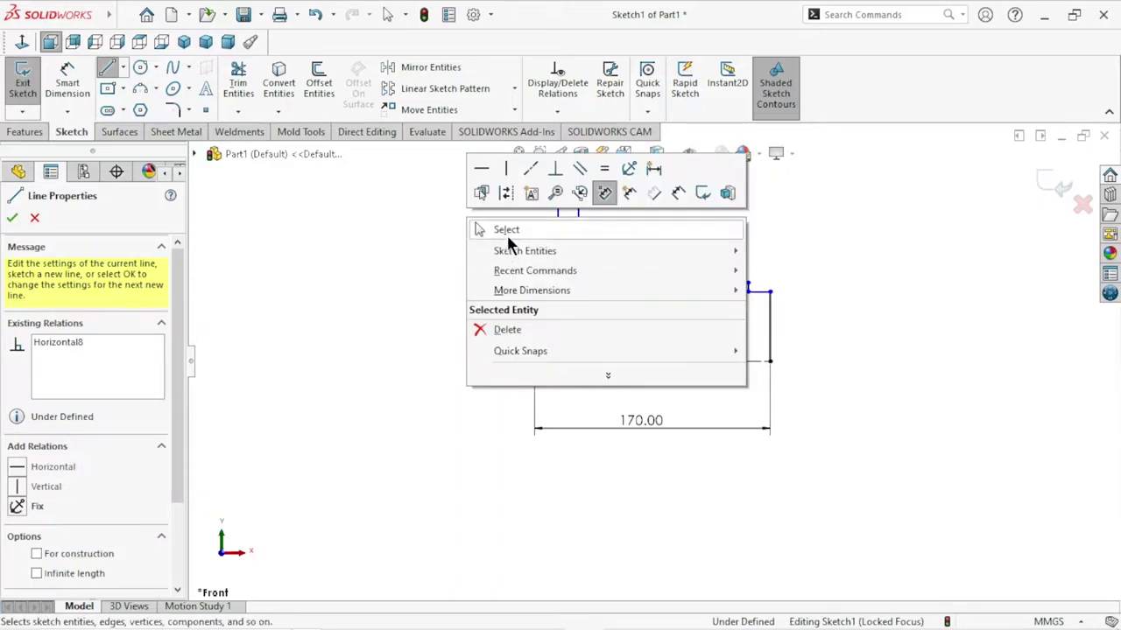
pyautogui.click(507, 230)
pyautogui.scroll(2, 601, 367)
pyautogui.scroll(-1, 646, 333)
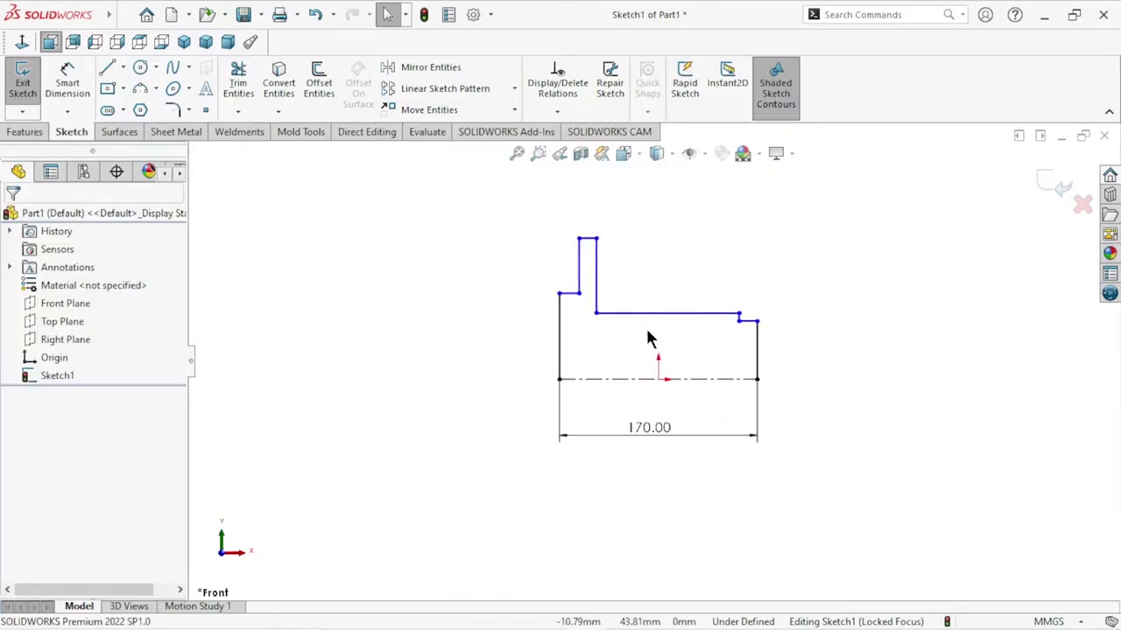
# Add diameter dimensions of 157 and 227 about the centerline on the left lines.
pyautogui.click(71, 87)
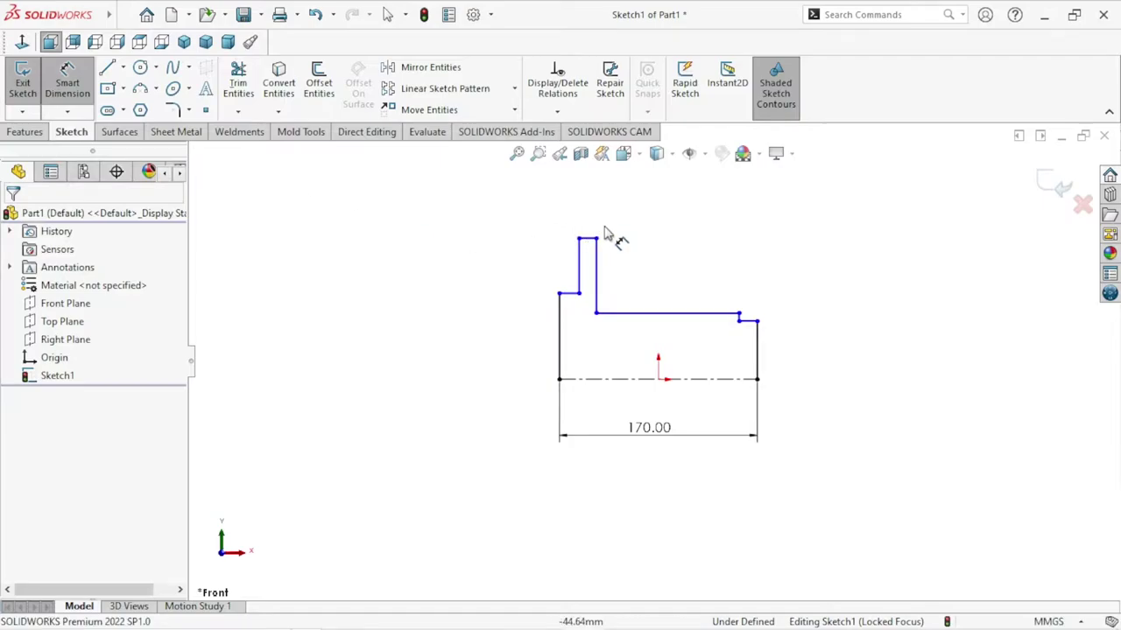
pyautogui.click(568, 297)
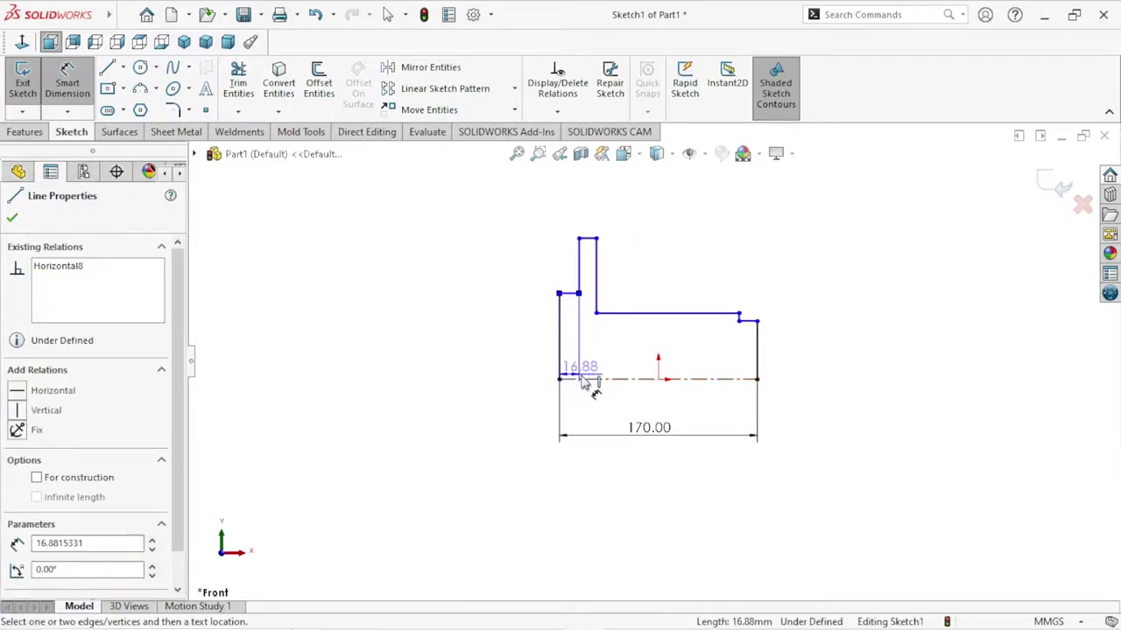
pyautogui.click(574, 379)
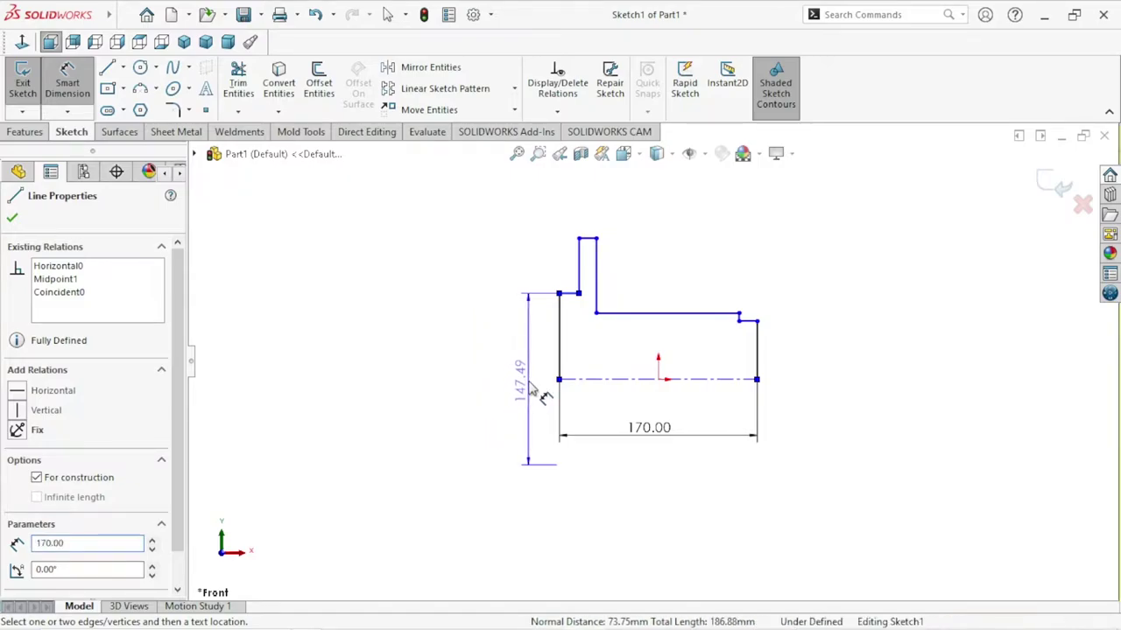
pyautogui.click(529, 390)
pyautogui.write('1')
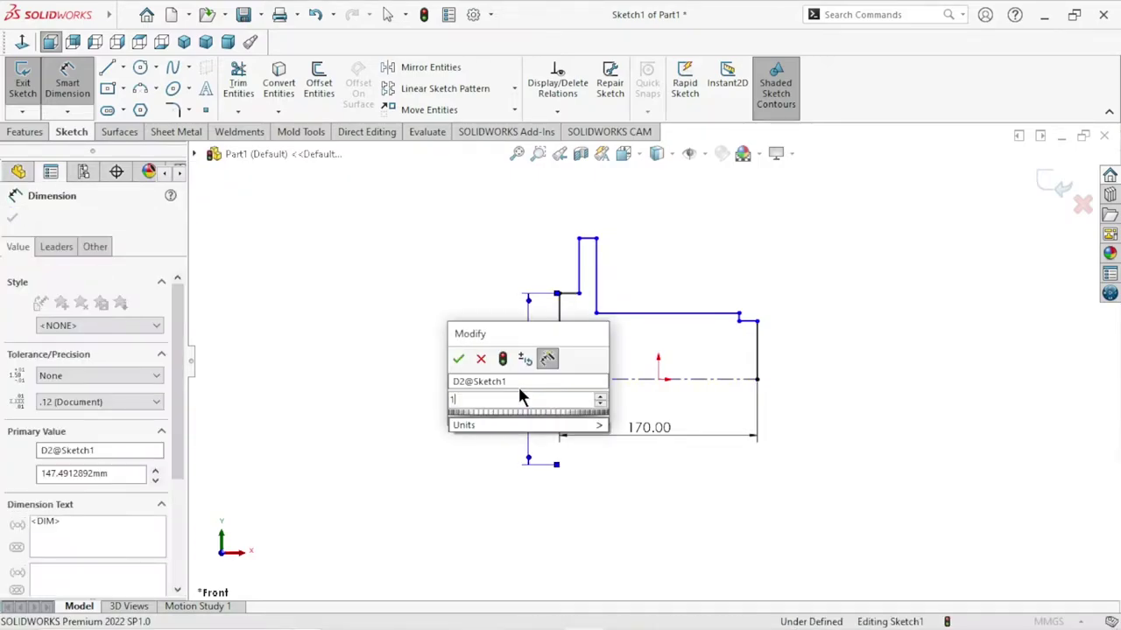
pyautogui.write('57')
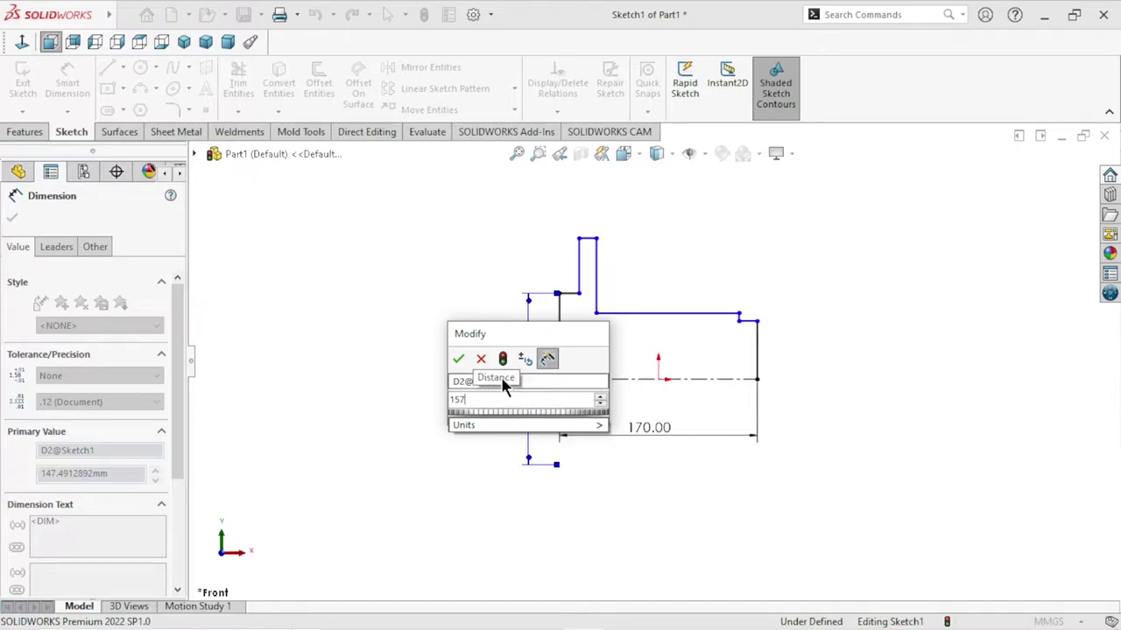
pyautogui.click(458, 358)
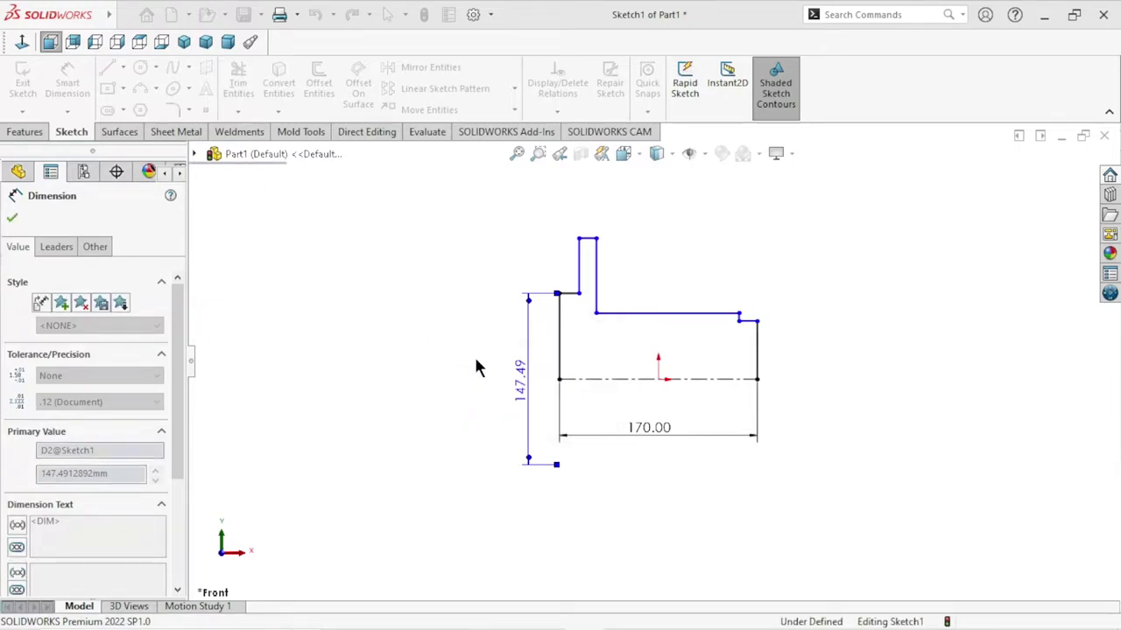
pyautogui.click(587, 233)
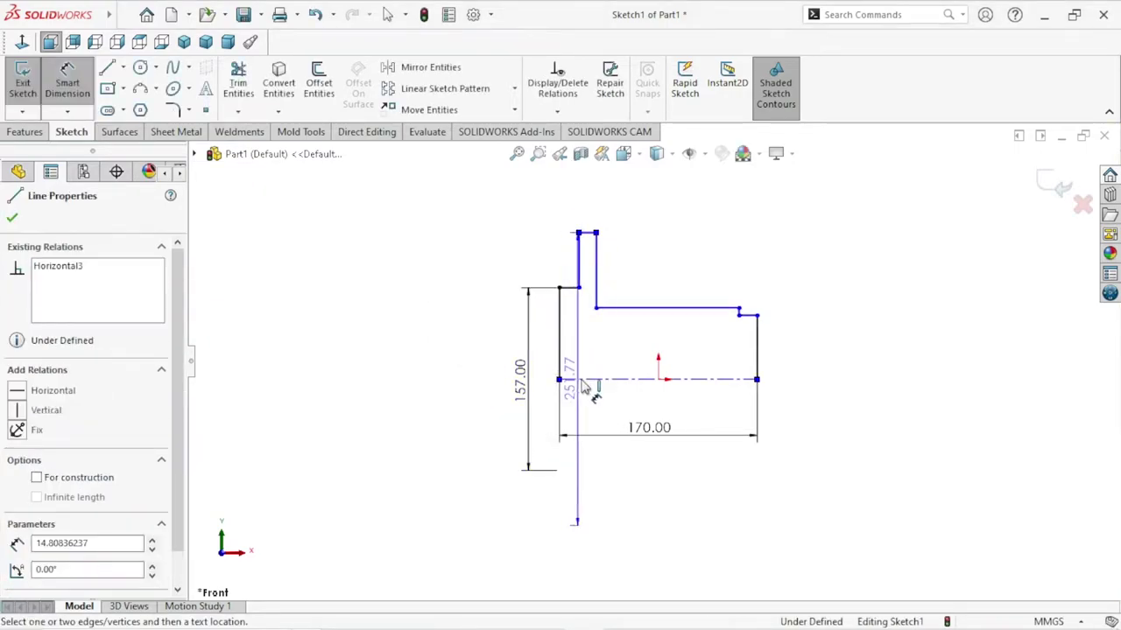
pyautogui.click(478, 375)
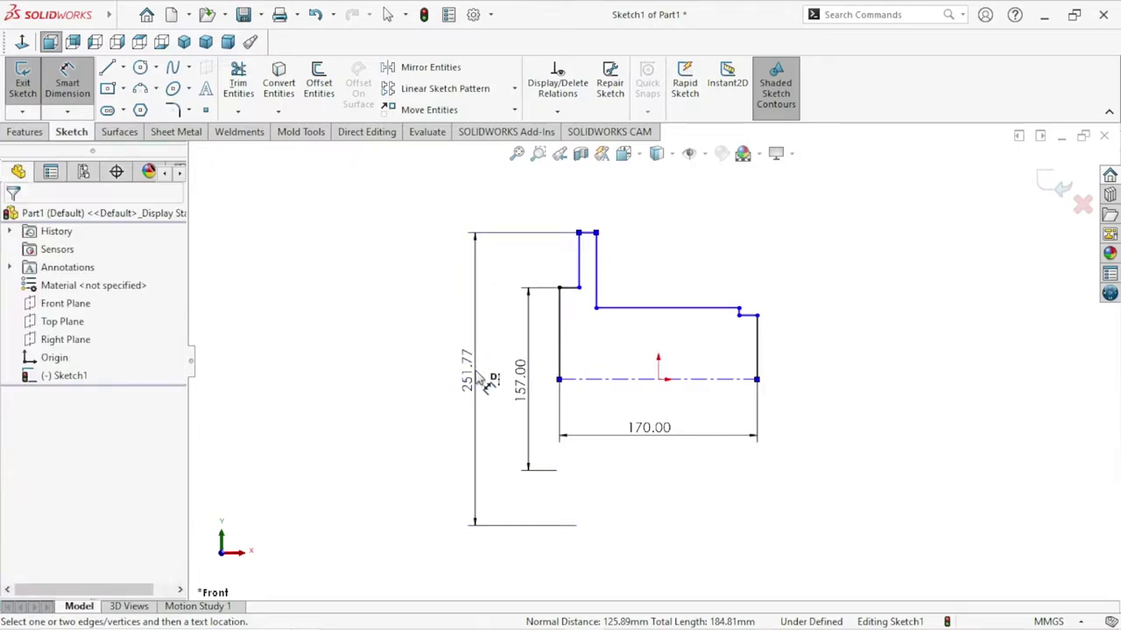
pyautogui.write('227')
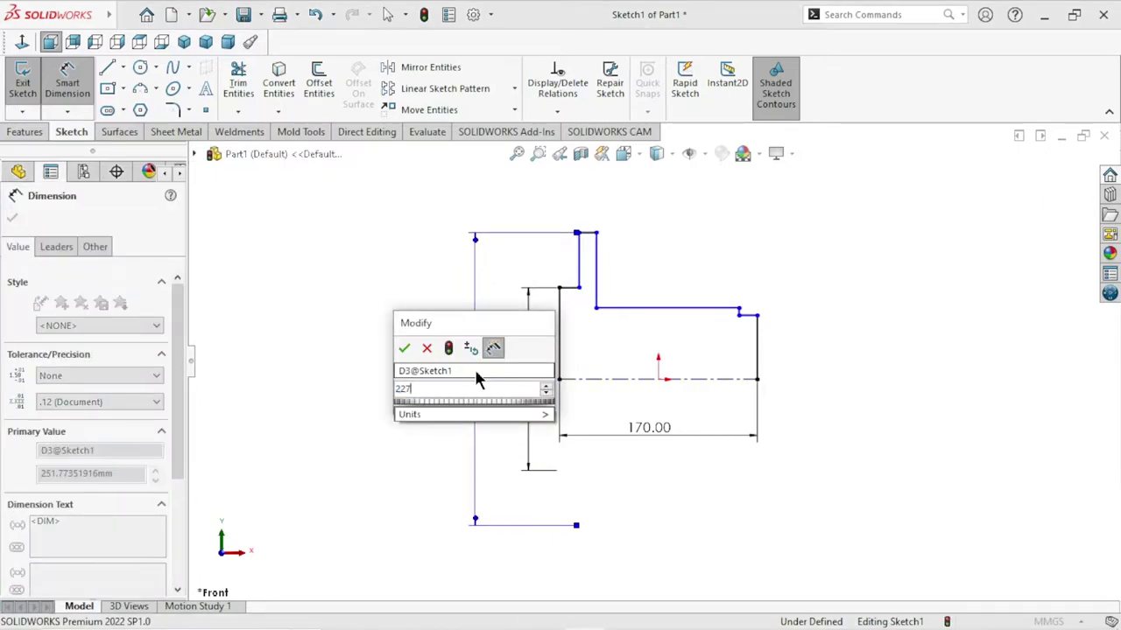
pyautogui.click(405, 346)
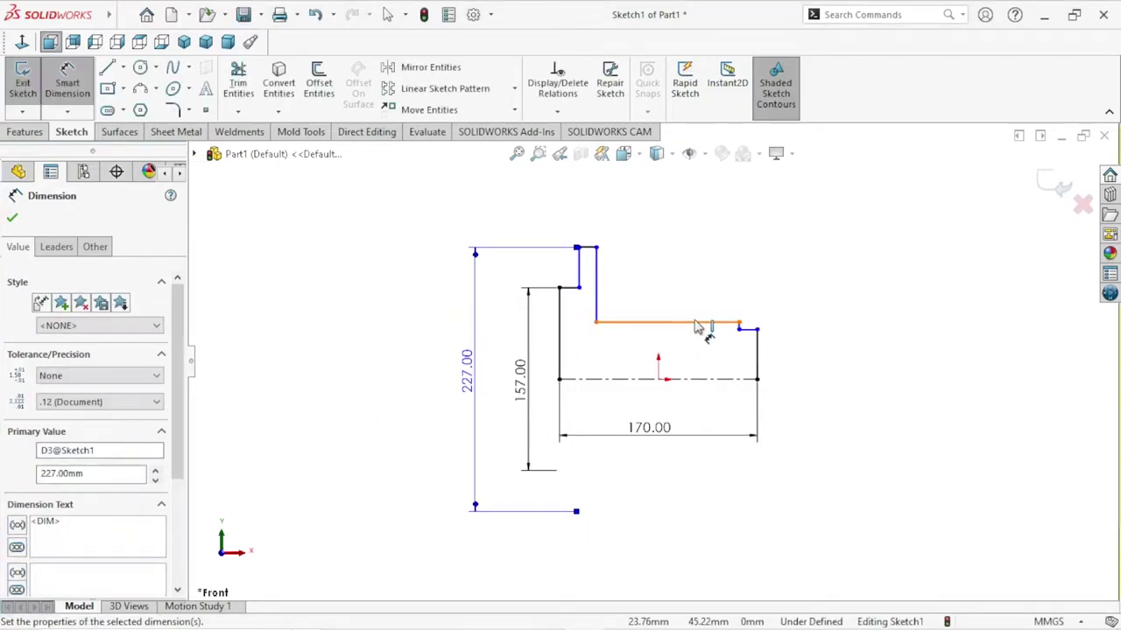
# Add diameter dimensions of 140 and 135 on the right lines and space them apart.
pyautogui.click(697, 324)
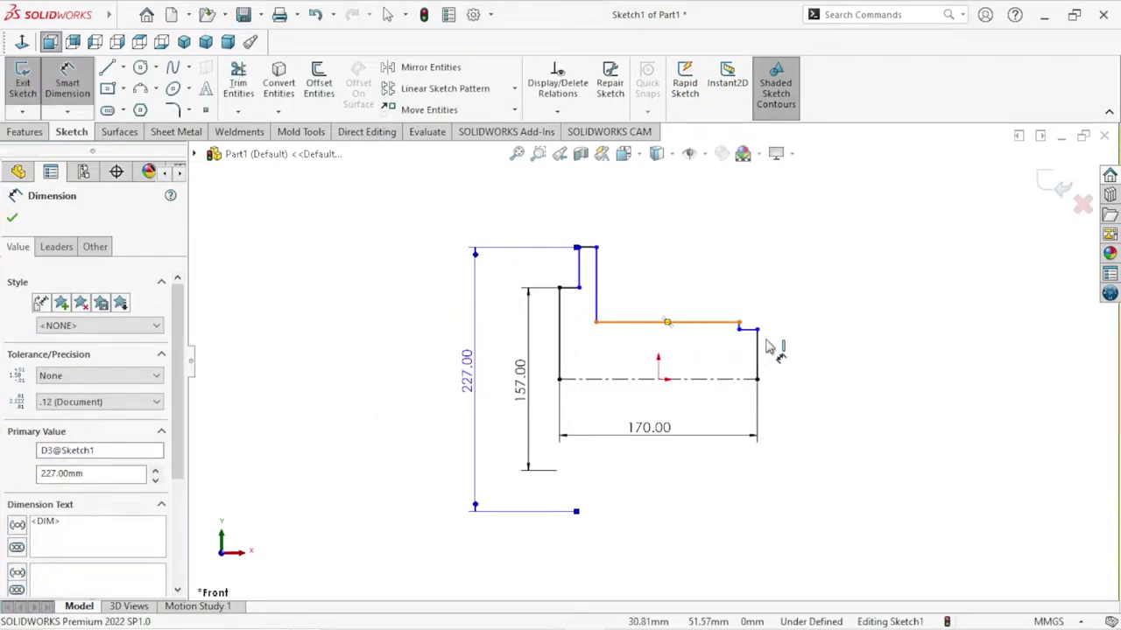
pyautogui.click(825, 383)
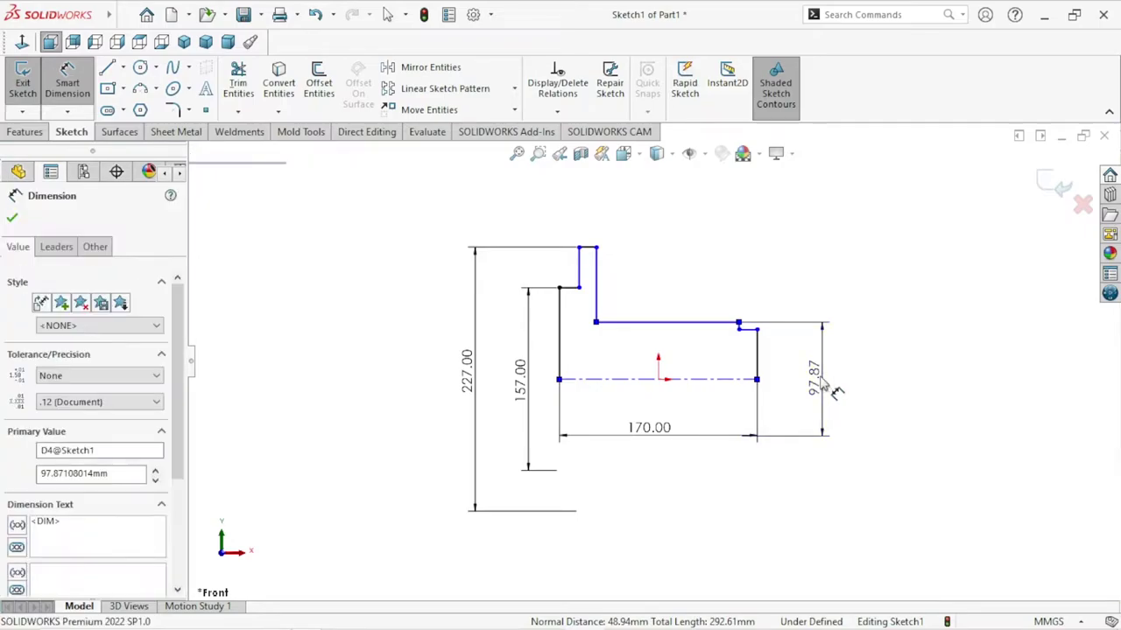
pyautogui.write('140')
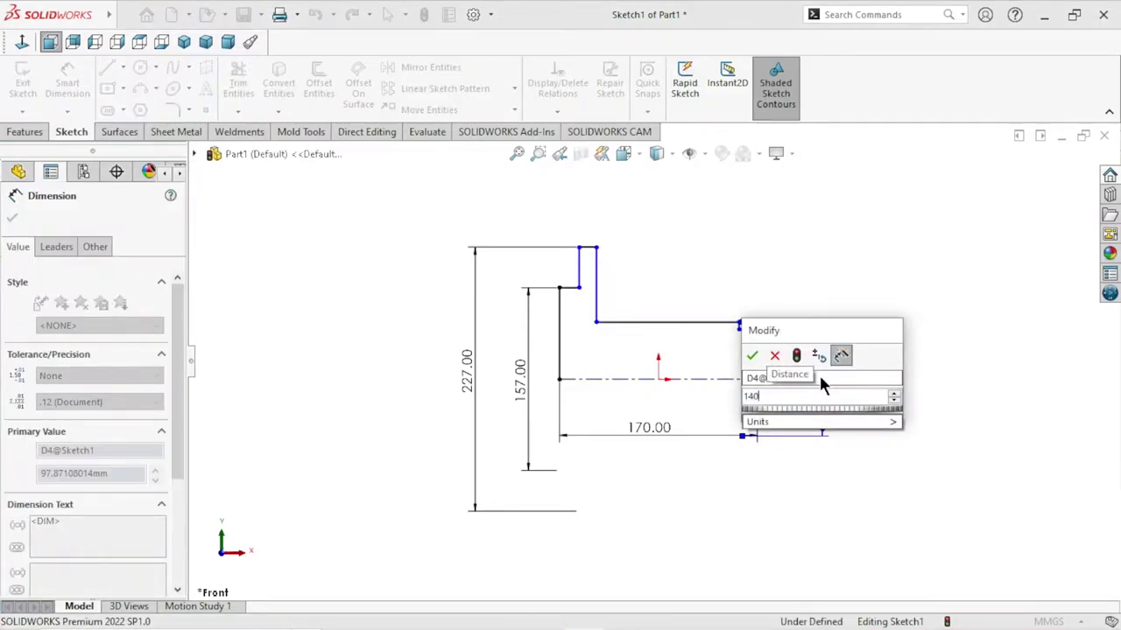
pyautogui.click(753, 359)
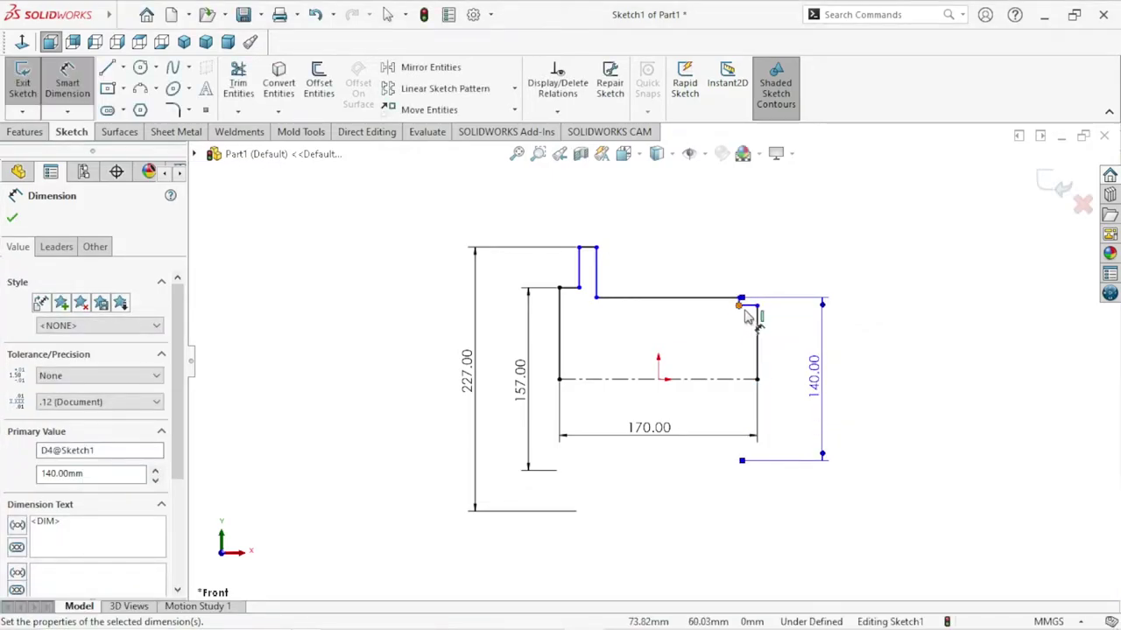
pyautogui.click(749, 305)
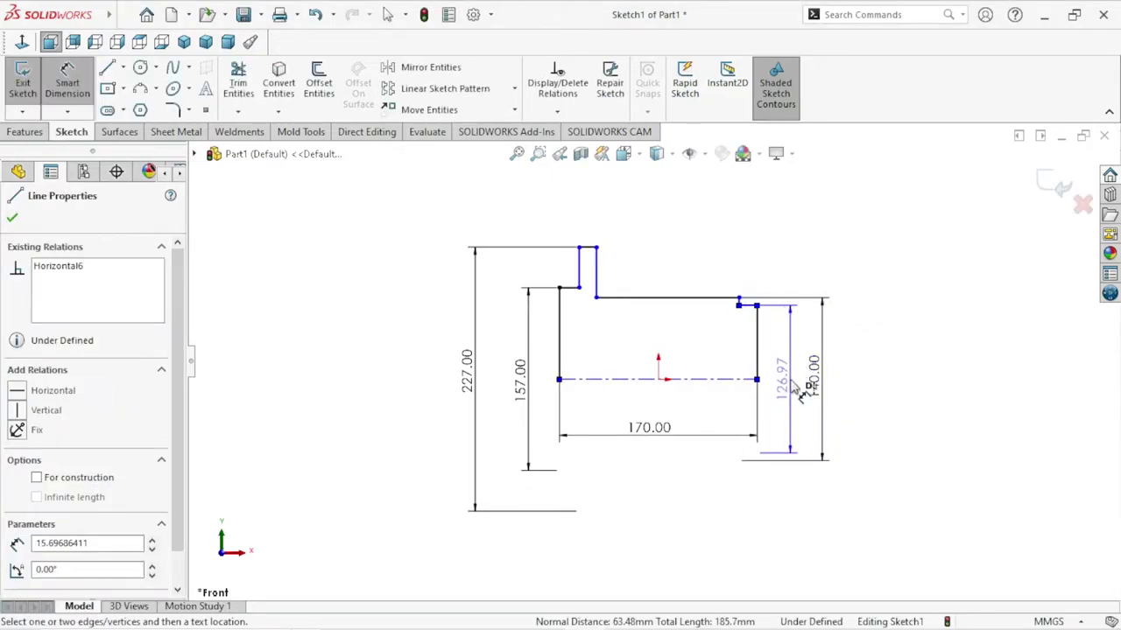
pyautogui.press('Escape')
pyautogui.click(799, 391)
pyautogui.write('135')
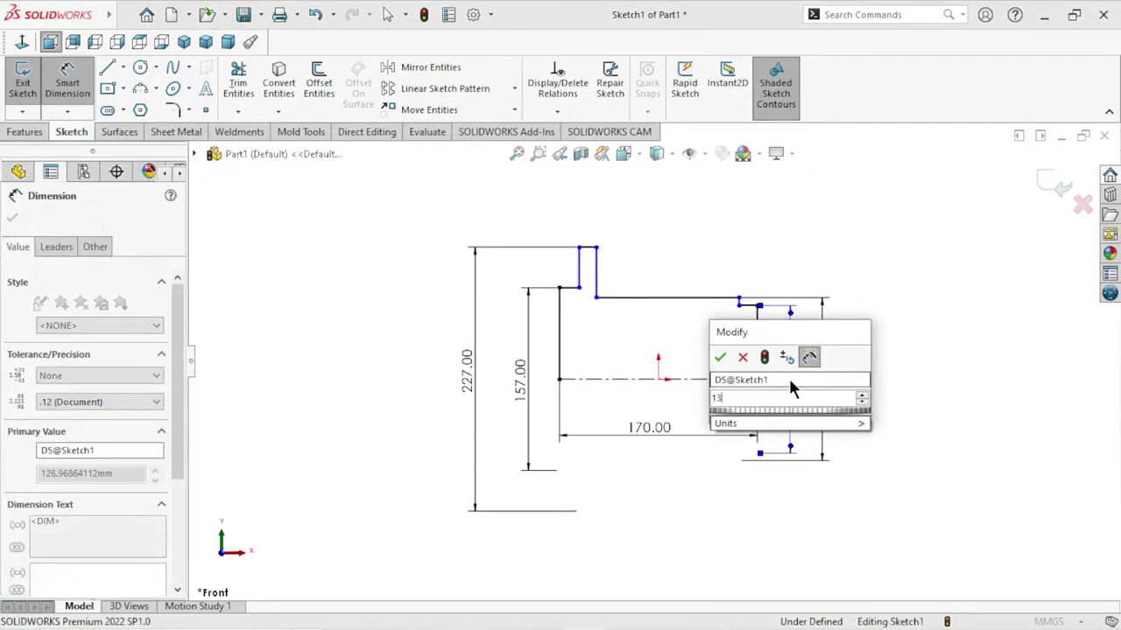
pyautogui.click(719, 357)
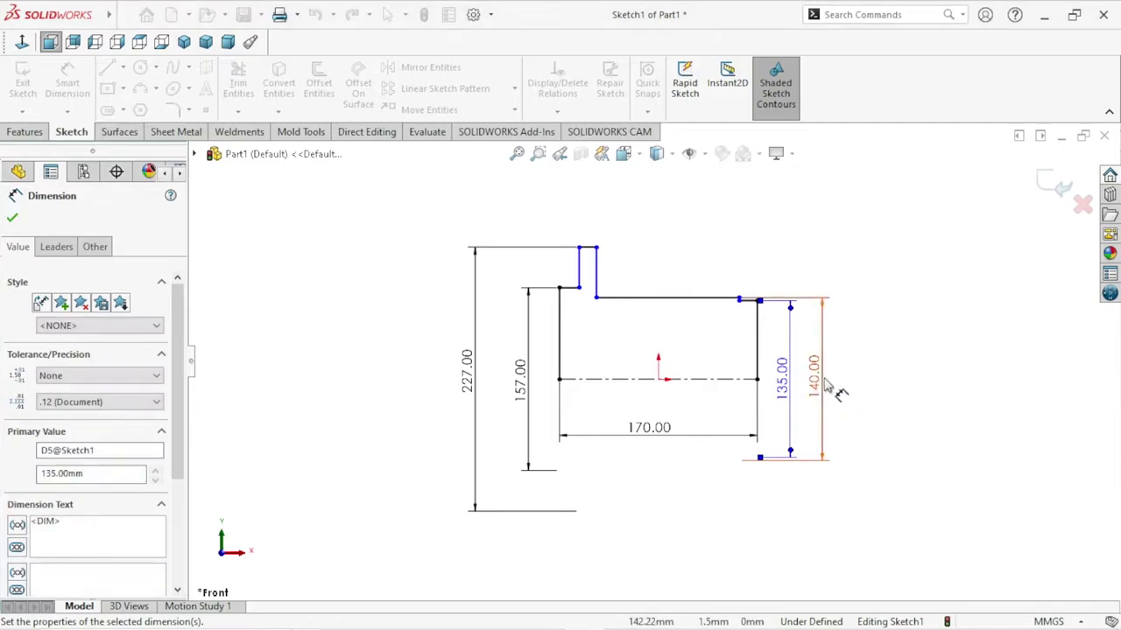
pyautogui.moveTo(827, 388); pyautogui.dragTo(871, 392)
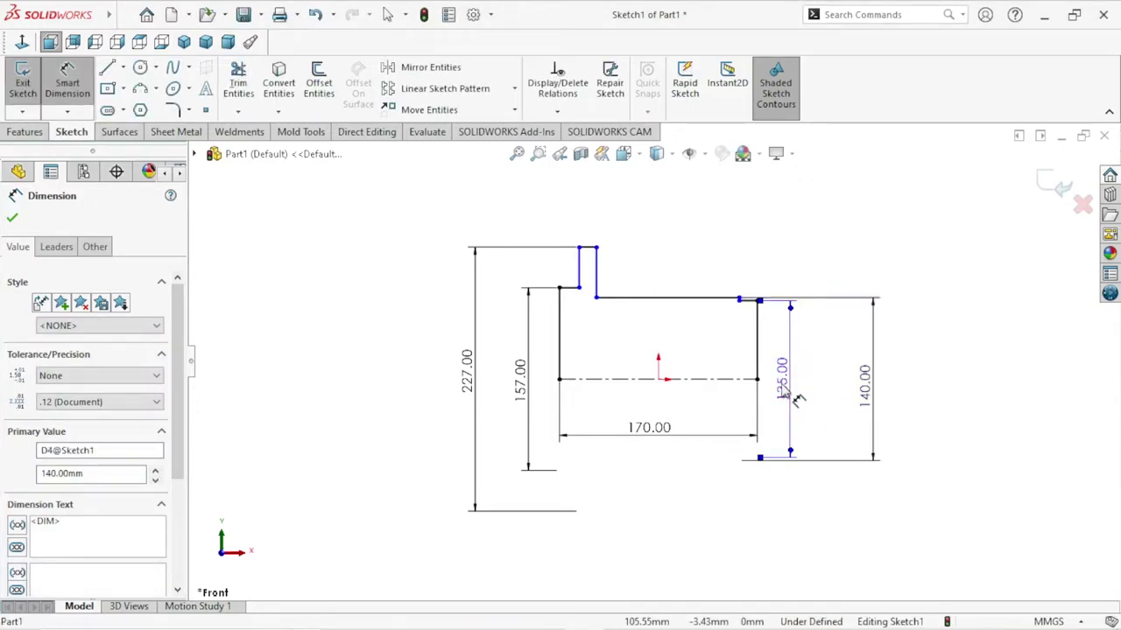
pyautogui.click(807, 394)
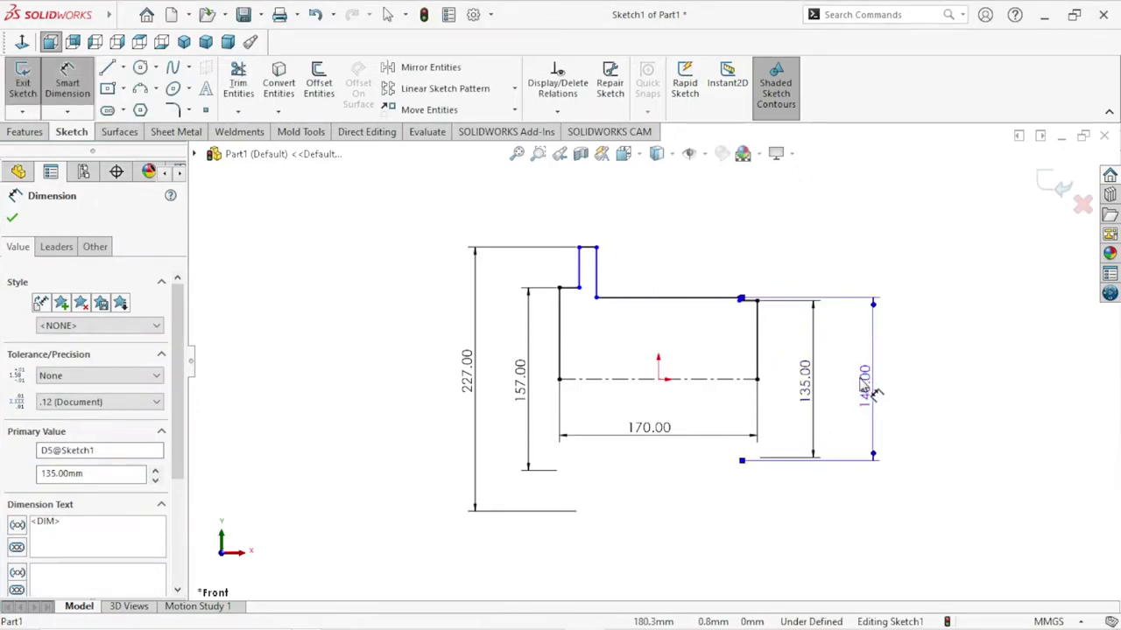
# Dimension the upper step offset to 15 mm and the raised step width to 20 mm.
pyautogui.scroll(-5, 526, 344)
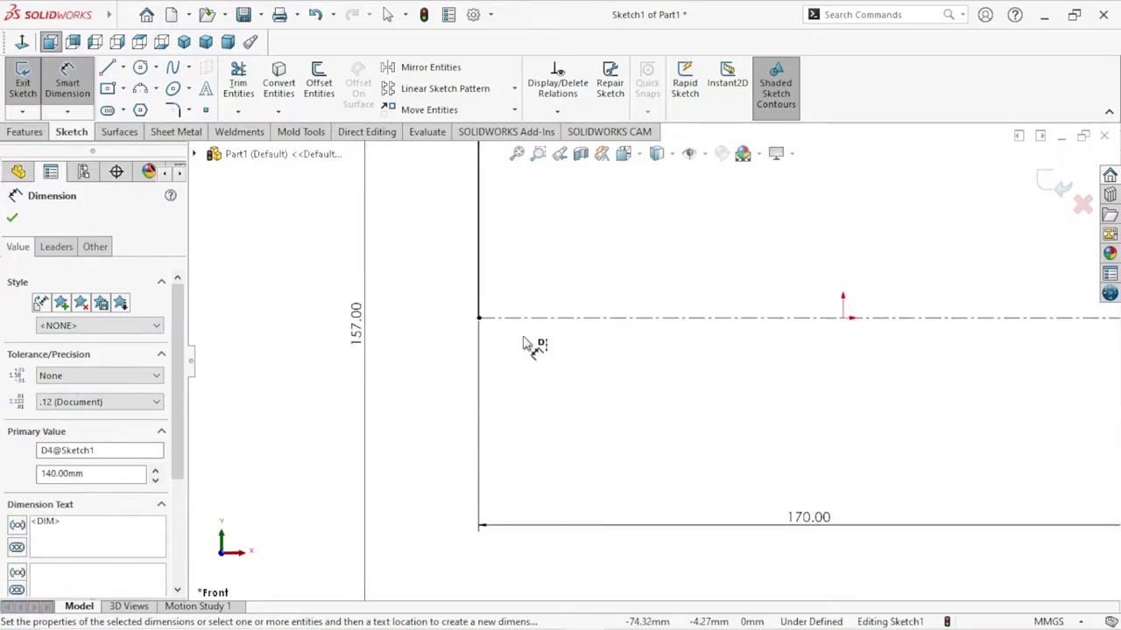
pyautogui.scroll(-2, 525, 343)
pyautogui.scroll(4, 525, 343)
pyautogui.scroll(-2, 792, 424)
pyautogui.scroll(3, 793, 424)
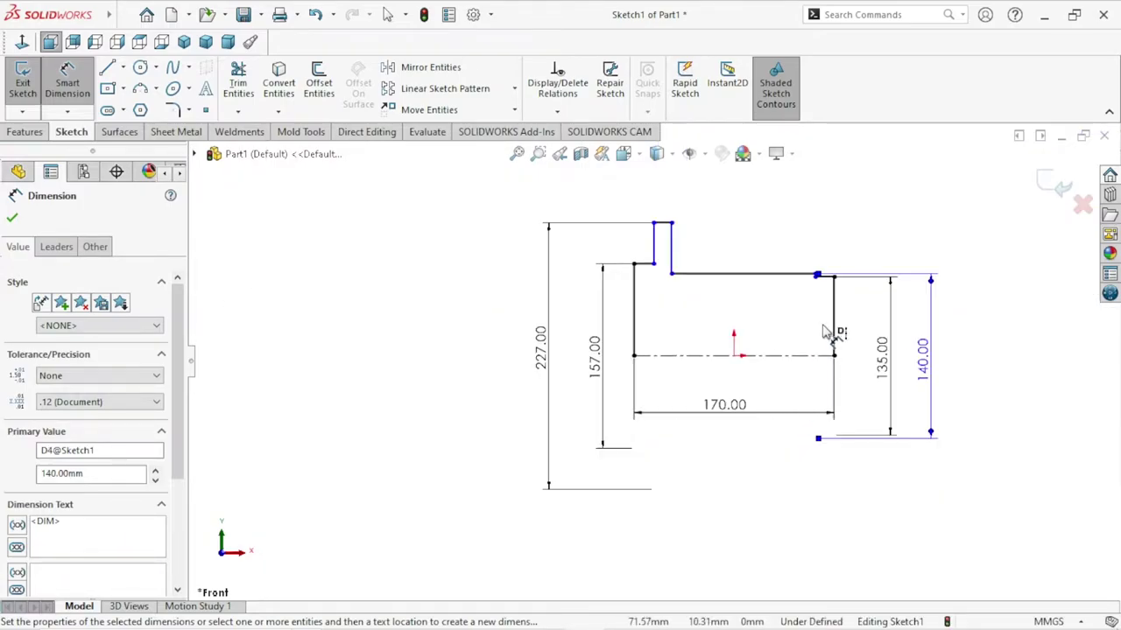
pyautogui.scroll(-1, 795, 282)
pyautogui.scroll(-2, 845, 254)
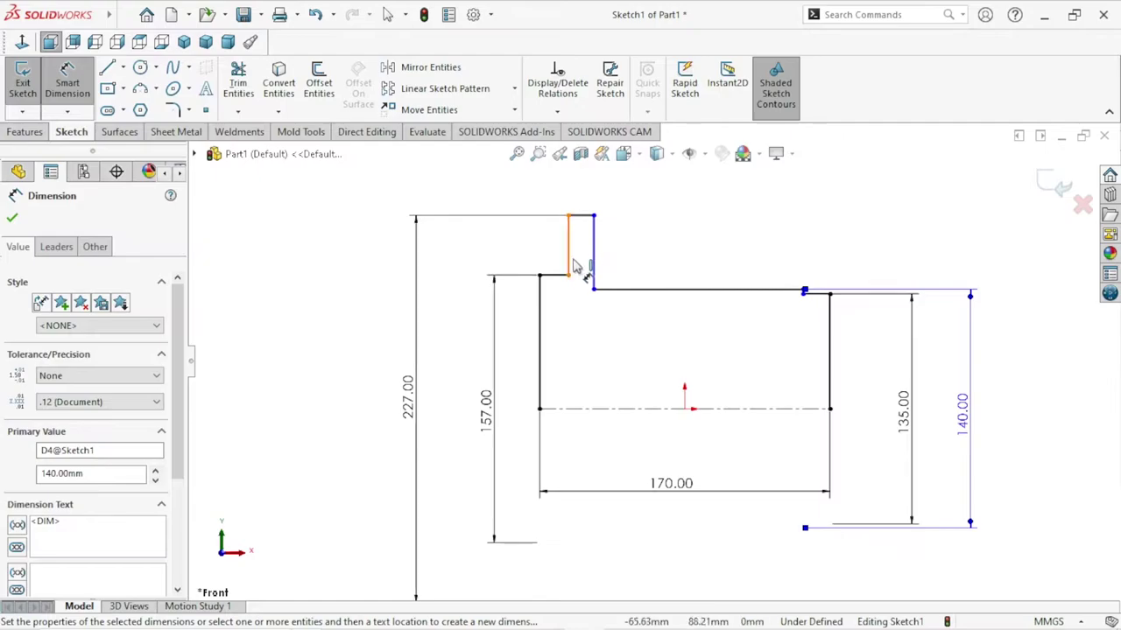
pyautogui.click(539, 275)
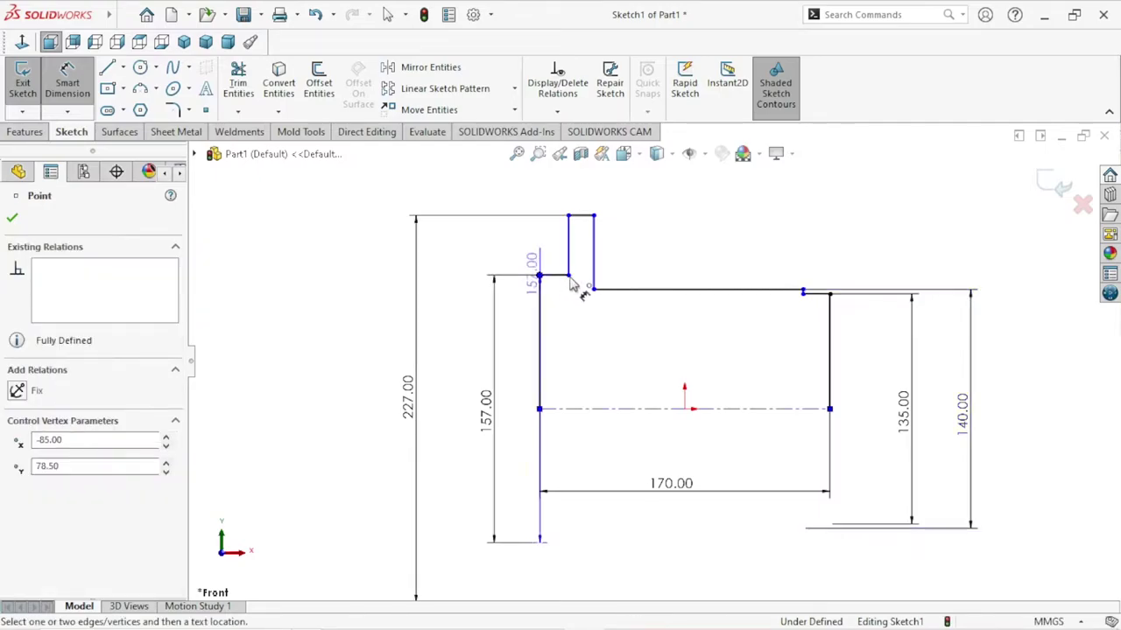
pyautogui.click(568, 275)
pyautogui.click(493, 253)
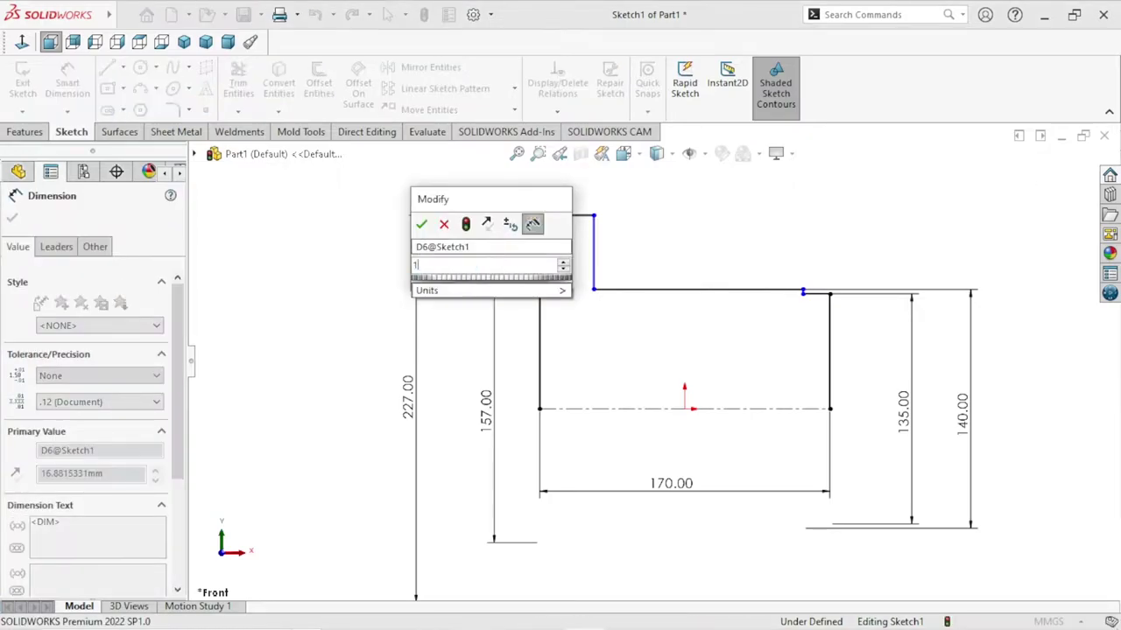
pyautogui.write('15')
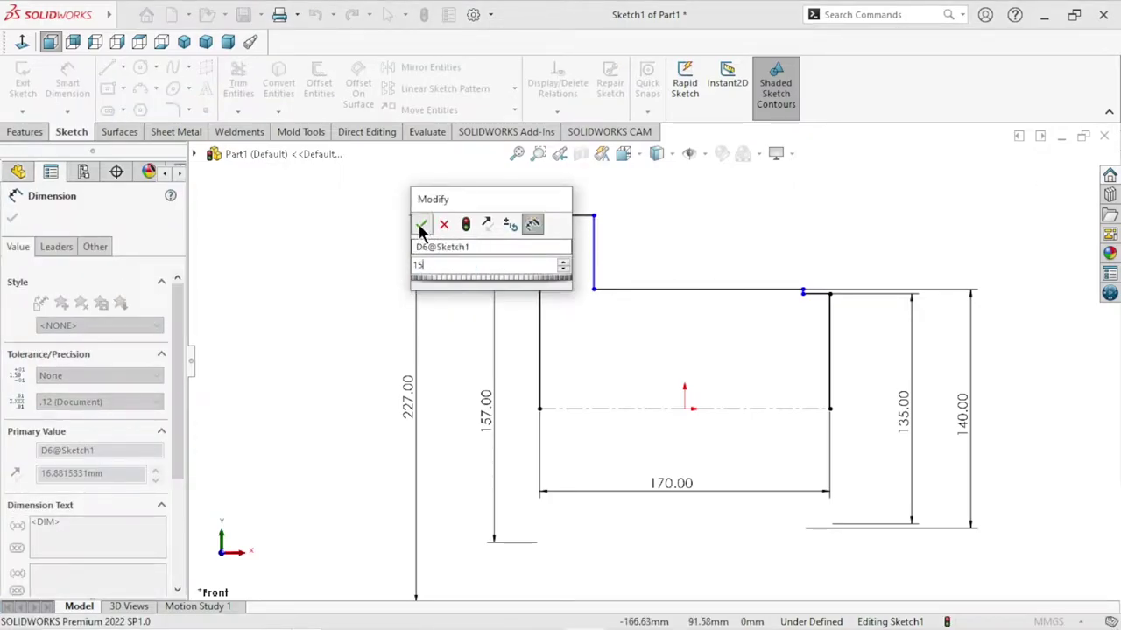
pyautogui.click(421, 224)
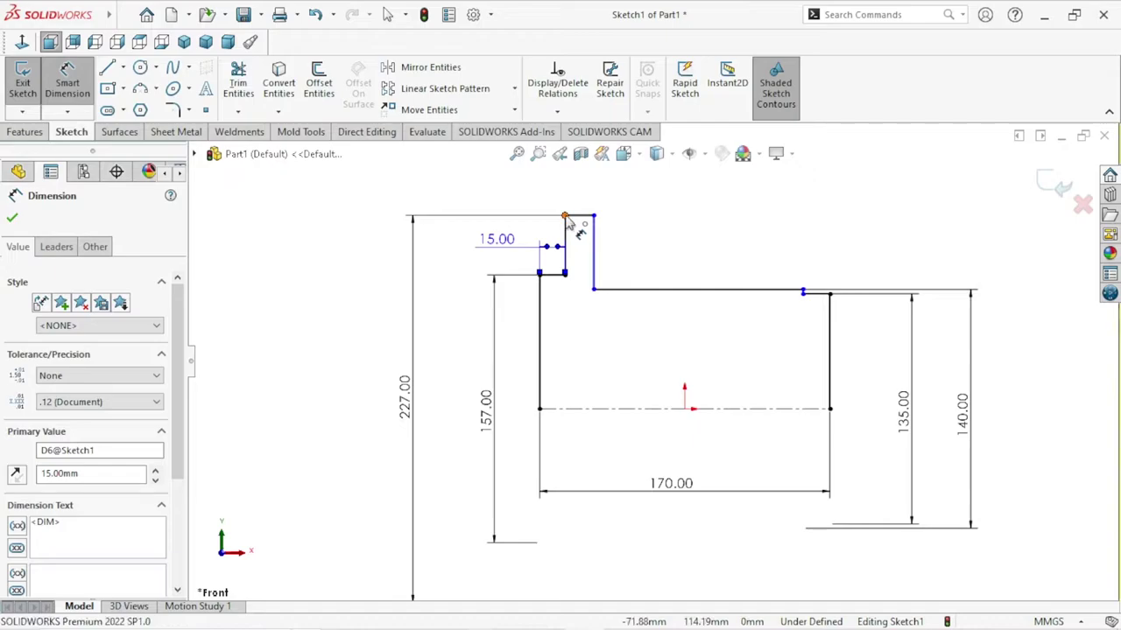
pyautogui.click(565, 216)
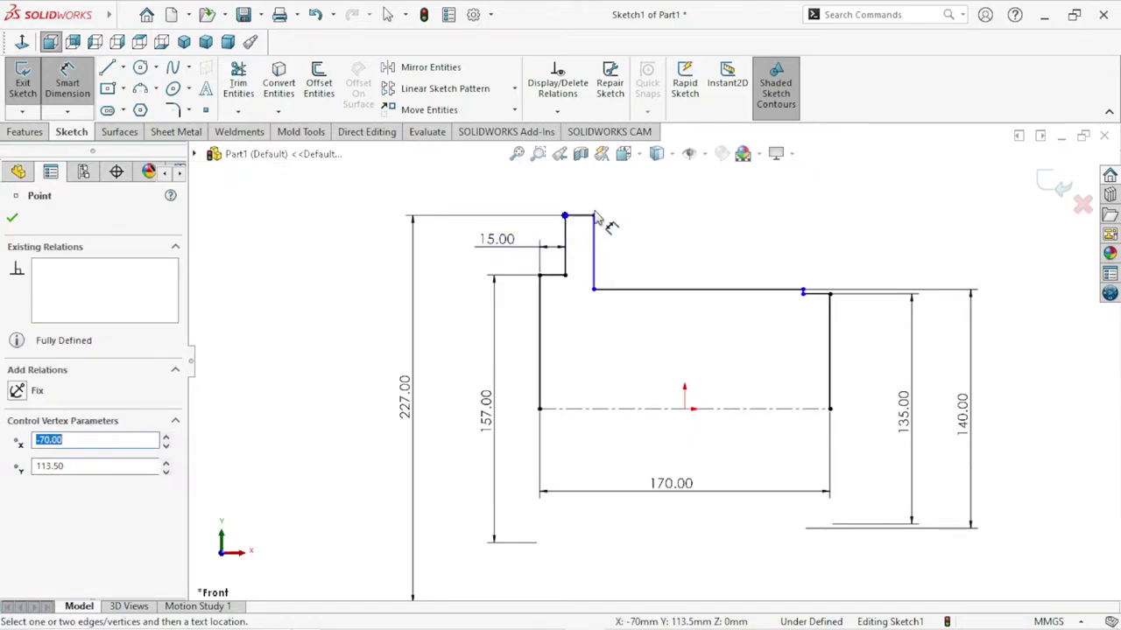
pyautogui.click(594, 216)
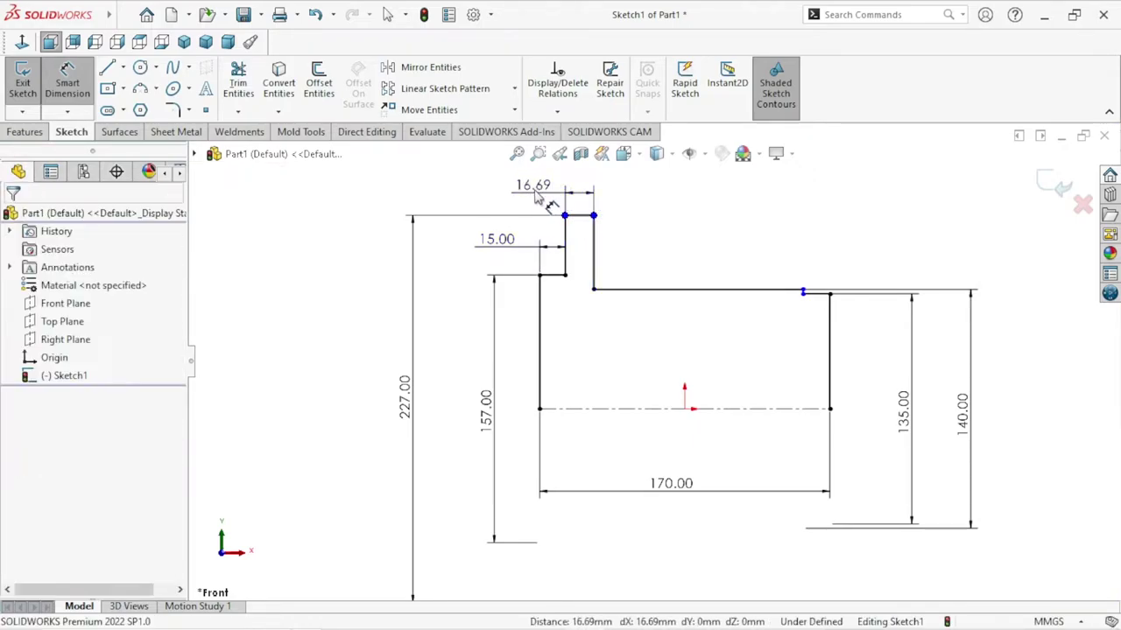
pyautogui.click(537, 197)
pyautogui.write('20')
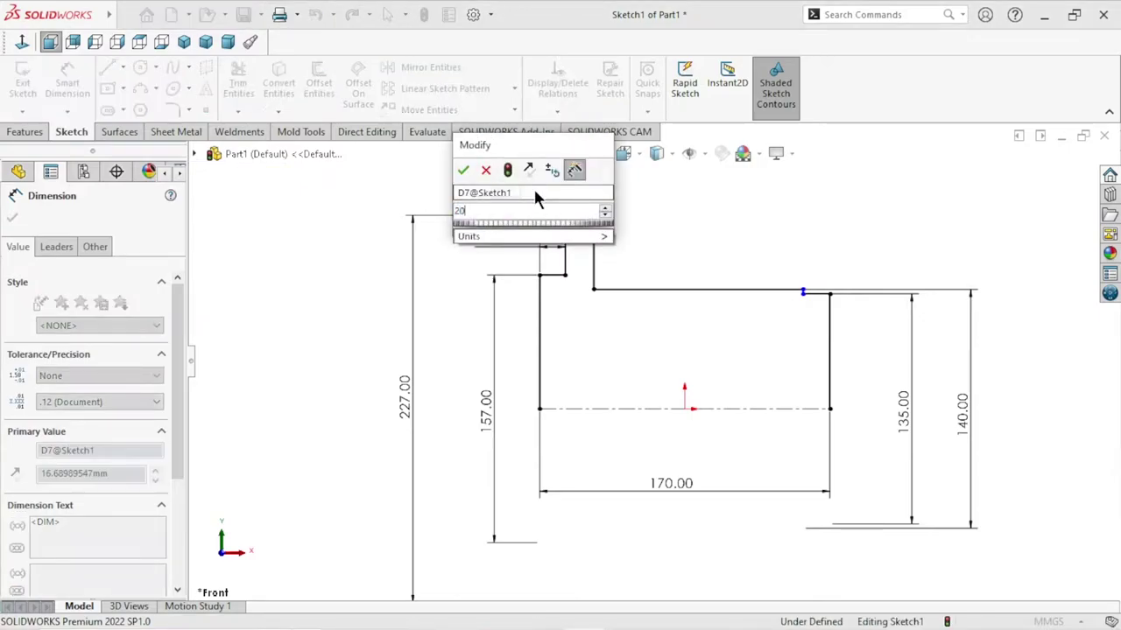
pyautogui.click(463, 169)
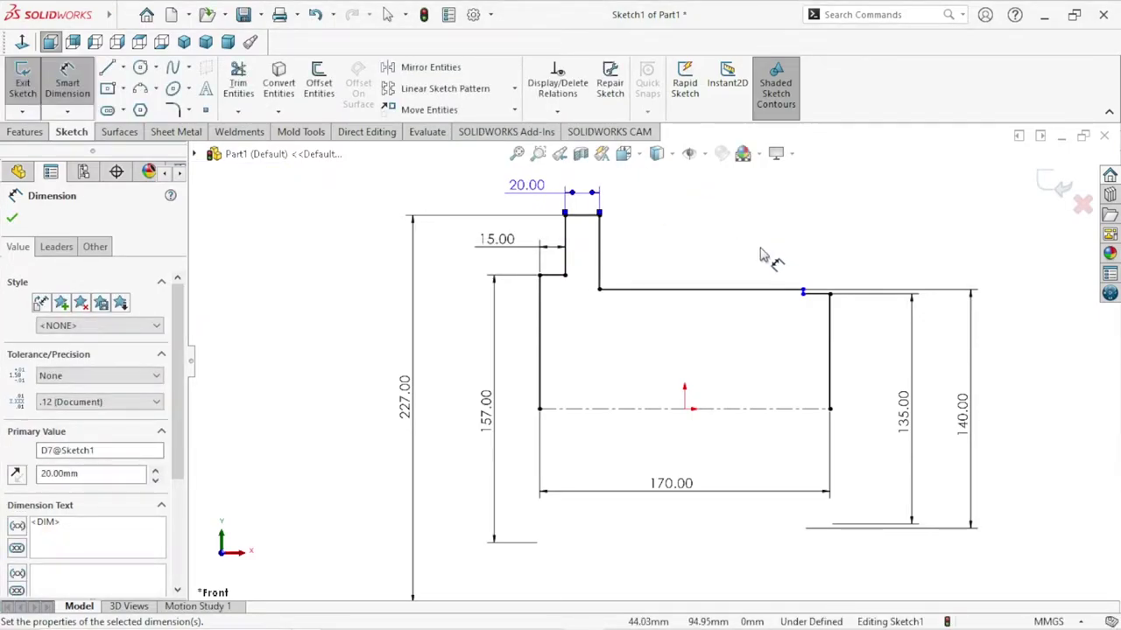
# Set the long top line to 110 mm and the short end line to 25 mm.
pyautogui.click(677, 291)
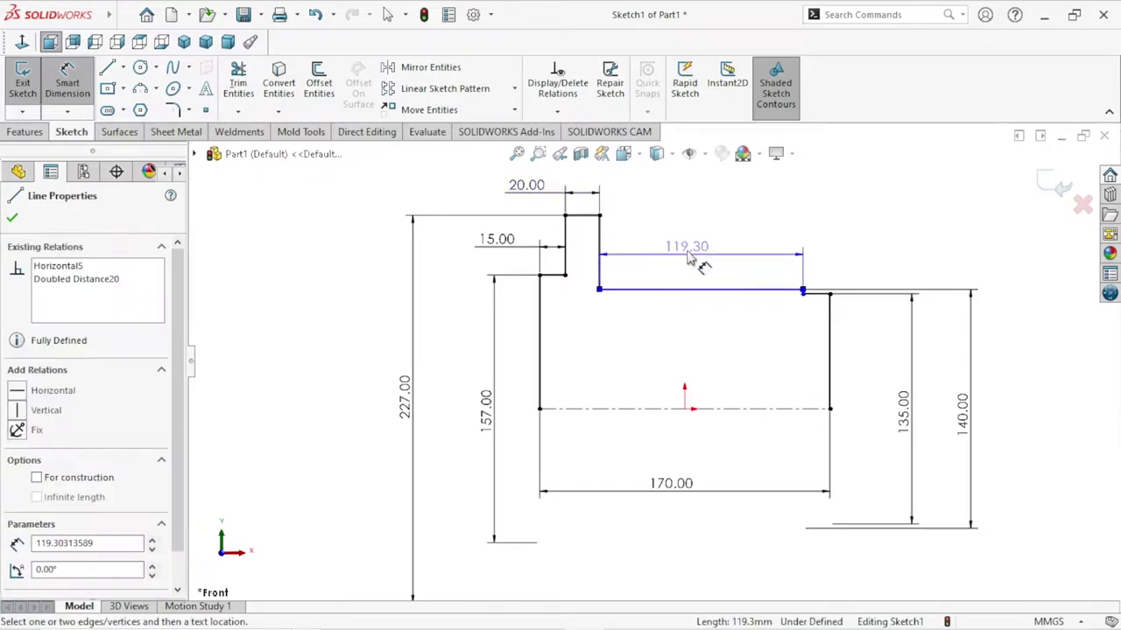
pyautogui.click(692, 252)
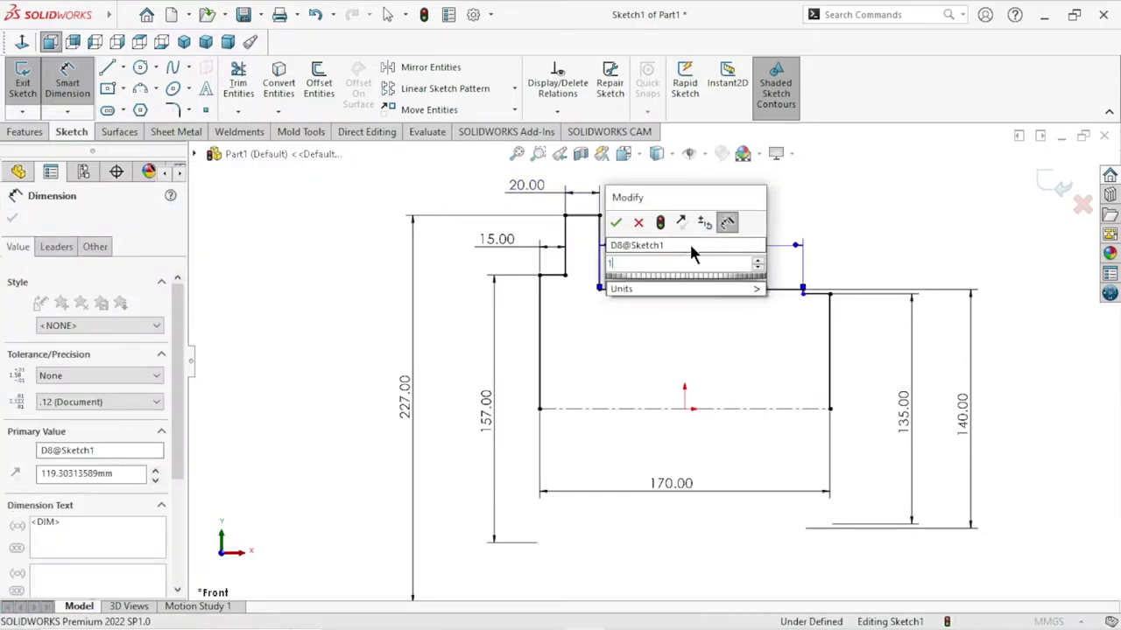
pyautogui.write('110')
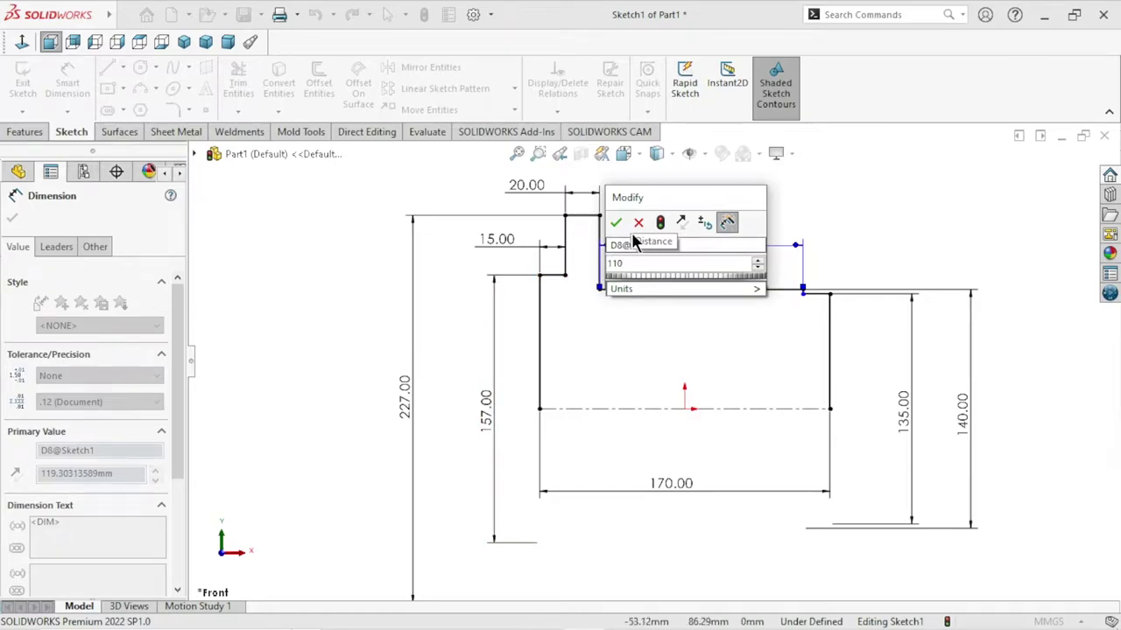
pyautogui.click(618, 222)
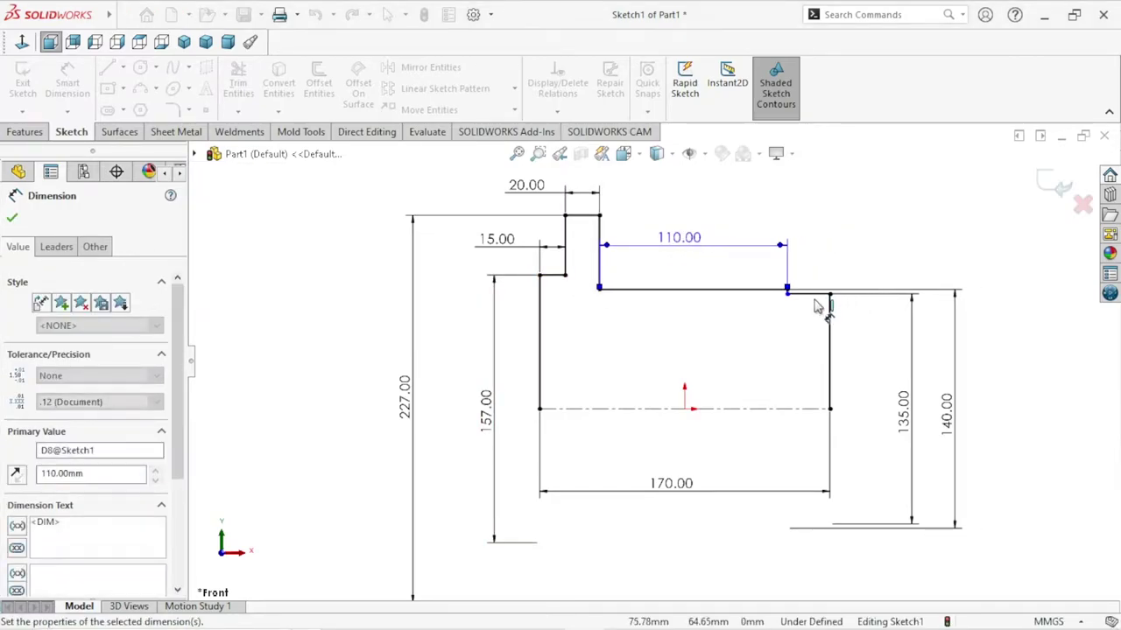
pyautogui.click(822, 293)
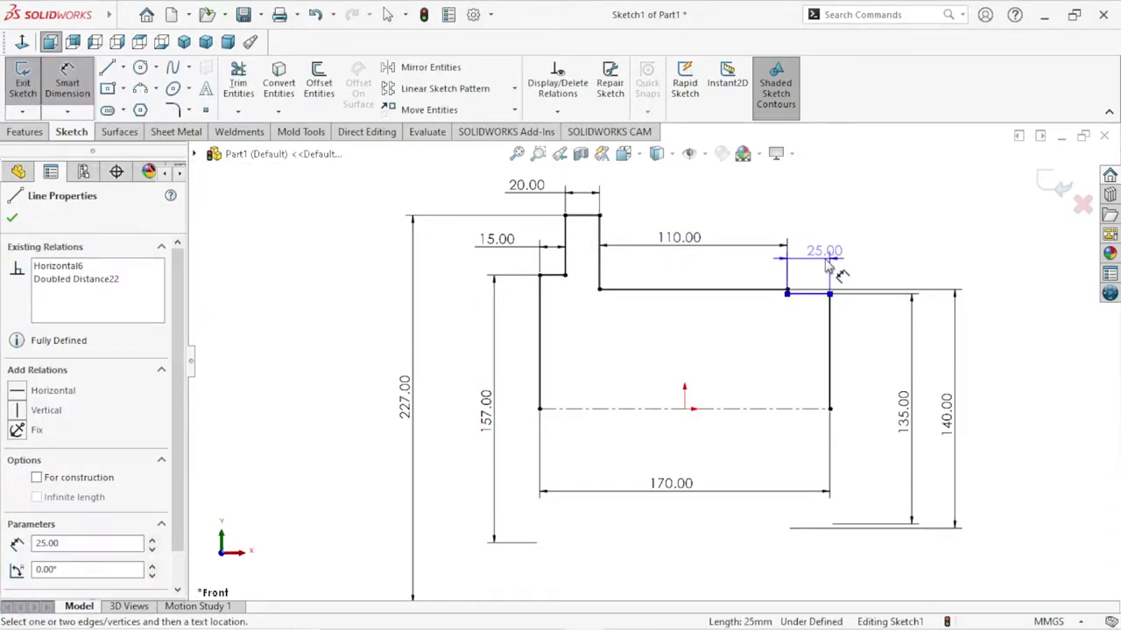
pyautogui.click(862, 234)
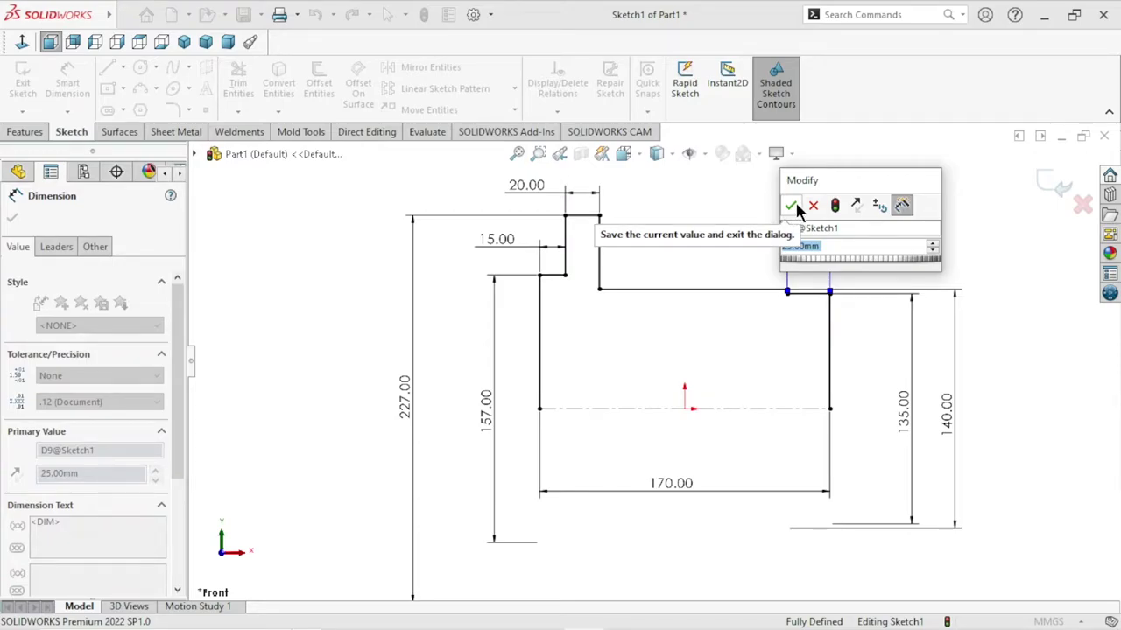
pyautogui.click(792, 206)
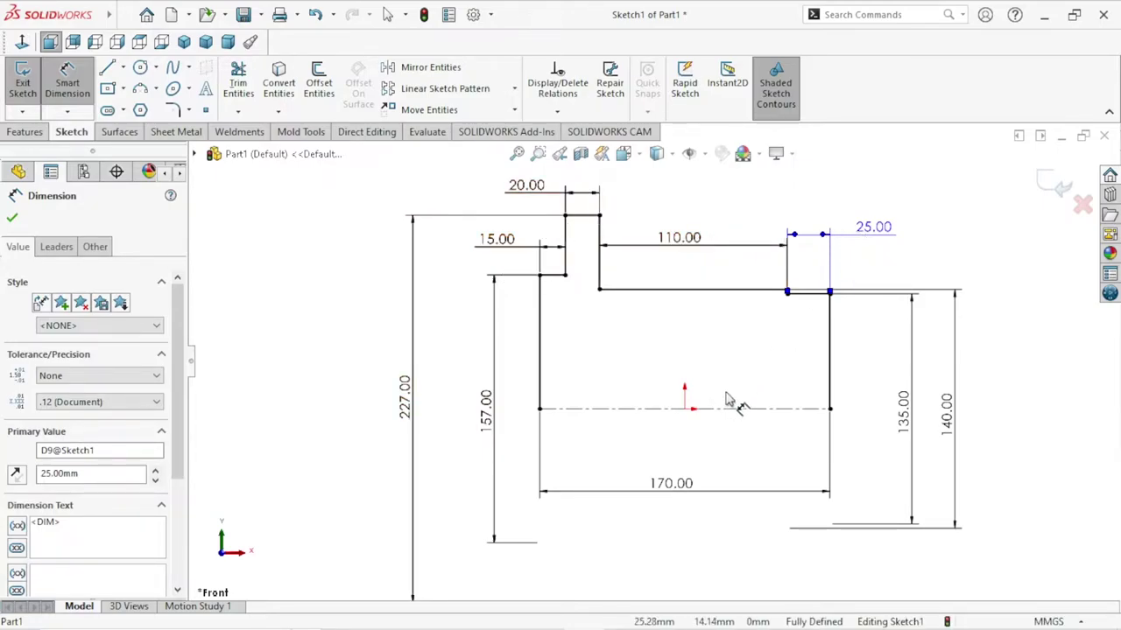
# Apply a 360° Revolved Boss/Base to Sketch1 about the centerline, creating Revolve1.
pyautogui.scroll(3, 727, 401)
pyautogui.scroll(-2, 845, 358)
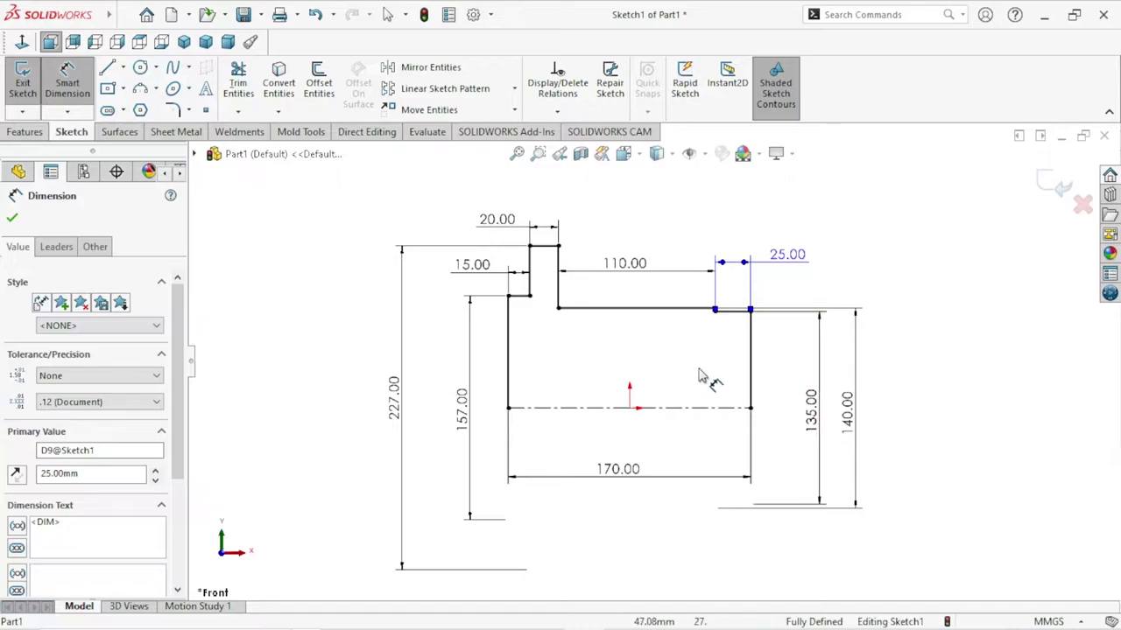
pyautogui.click(12, 220)
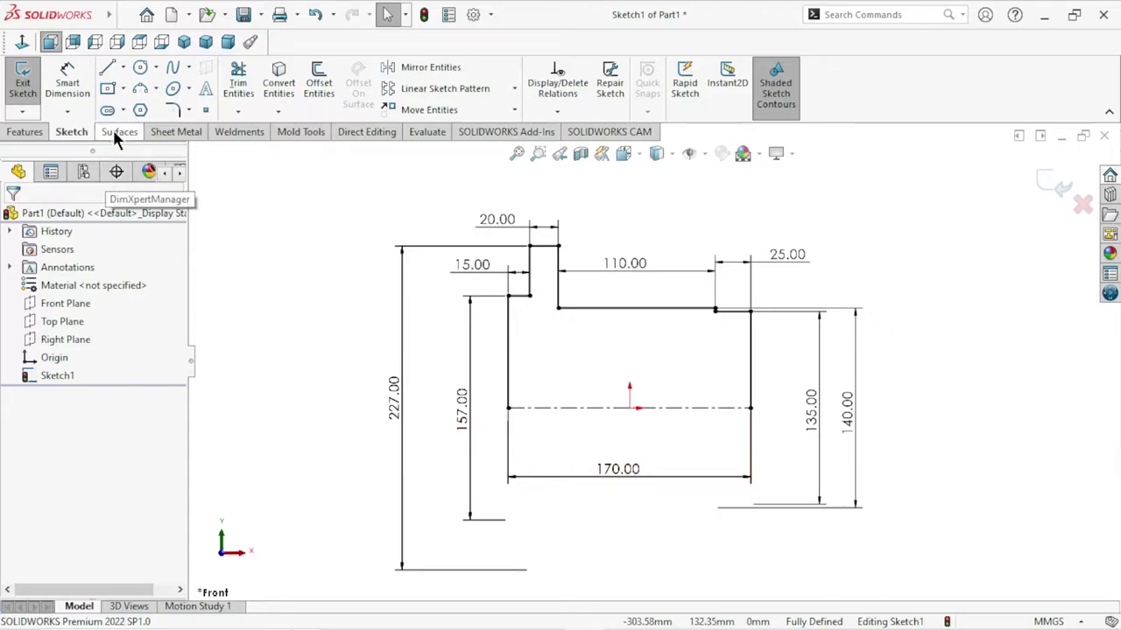
pyautogui.click(37, 133)
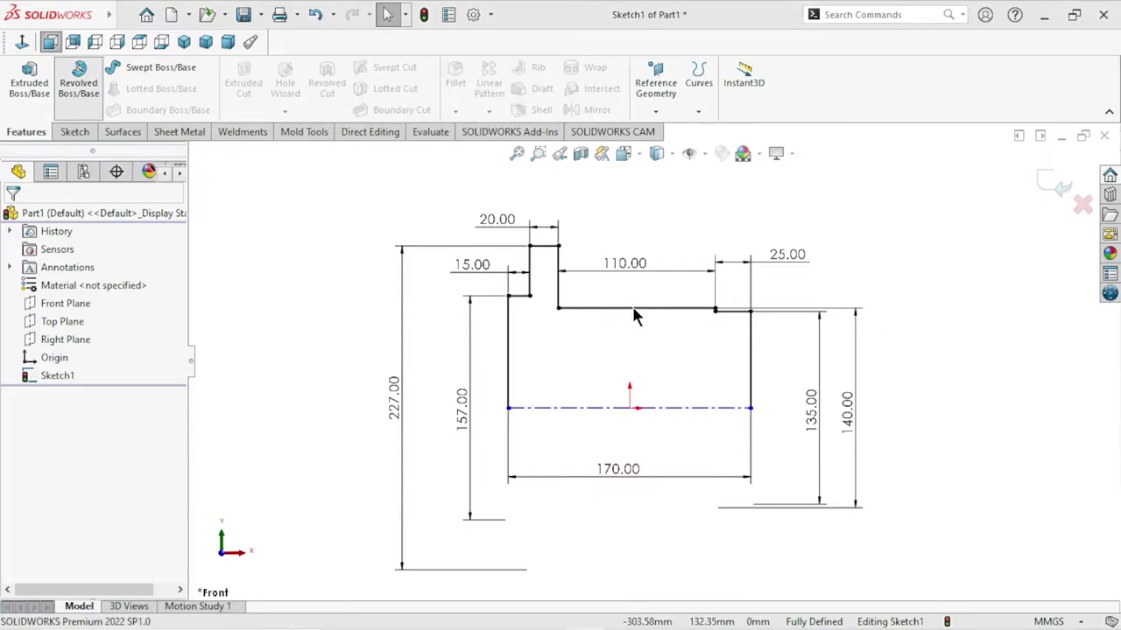
pyautogui.click(596, 329)
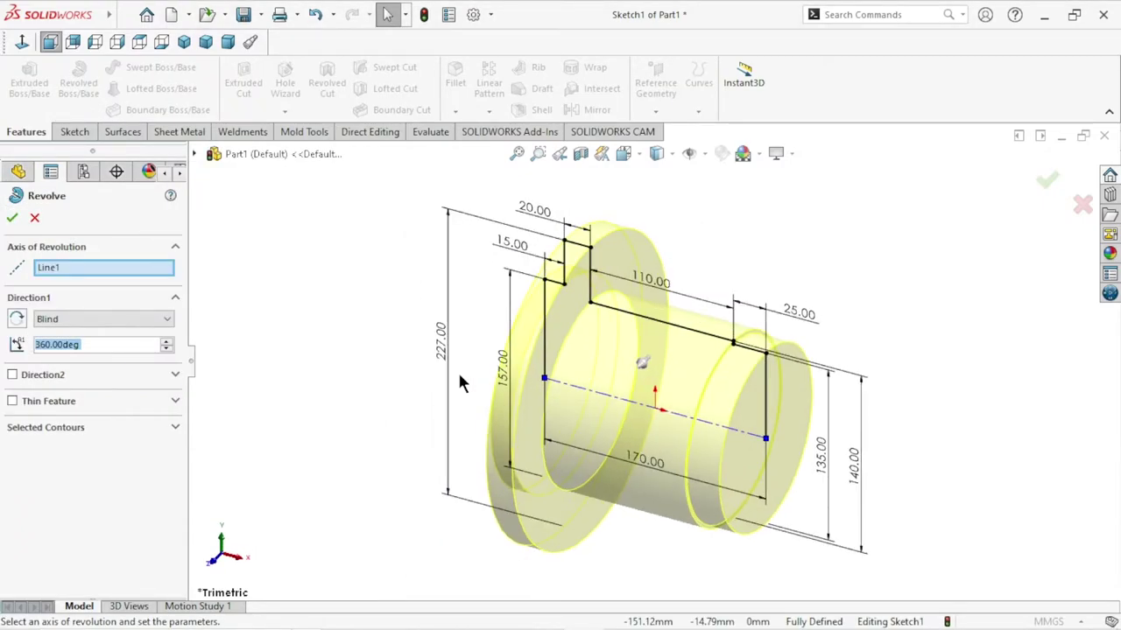
pyautogui.click(12, 220)
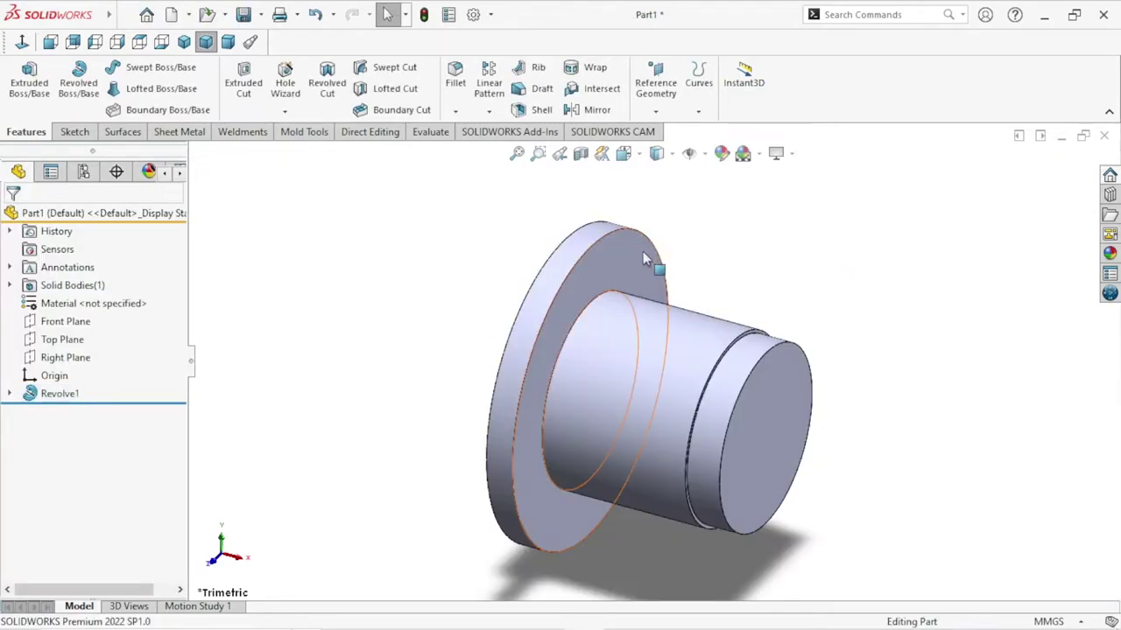
# Create Plane1 as a Mid Plane between the flange face and the hub's end face.
pyautogui.click(655, 112)
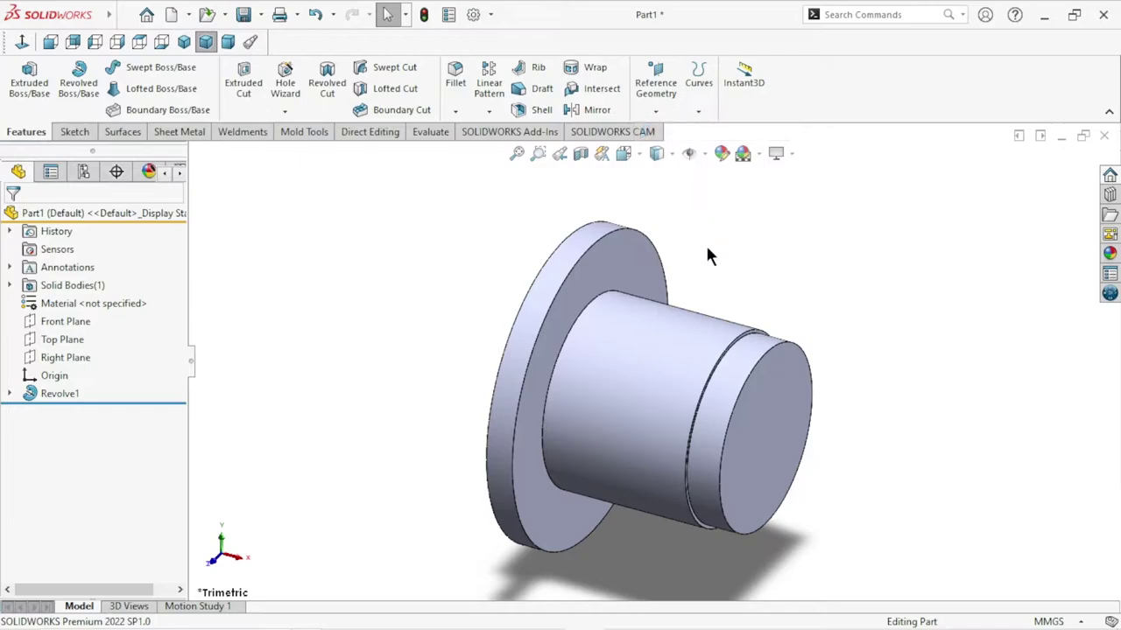
pyautogui.click(608, 260)
pyautogui.scroll(-5, 774, 377)
pyautogui.scroll(-3, 667, 289)
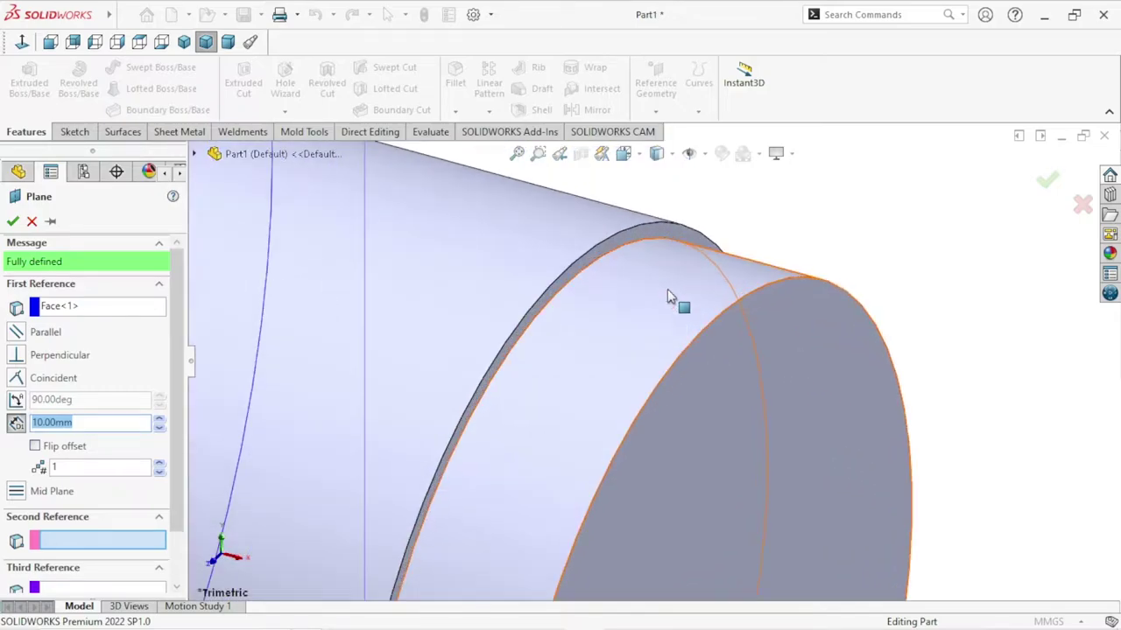
pyautogui.click(701, 300)
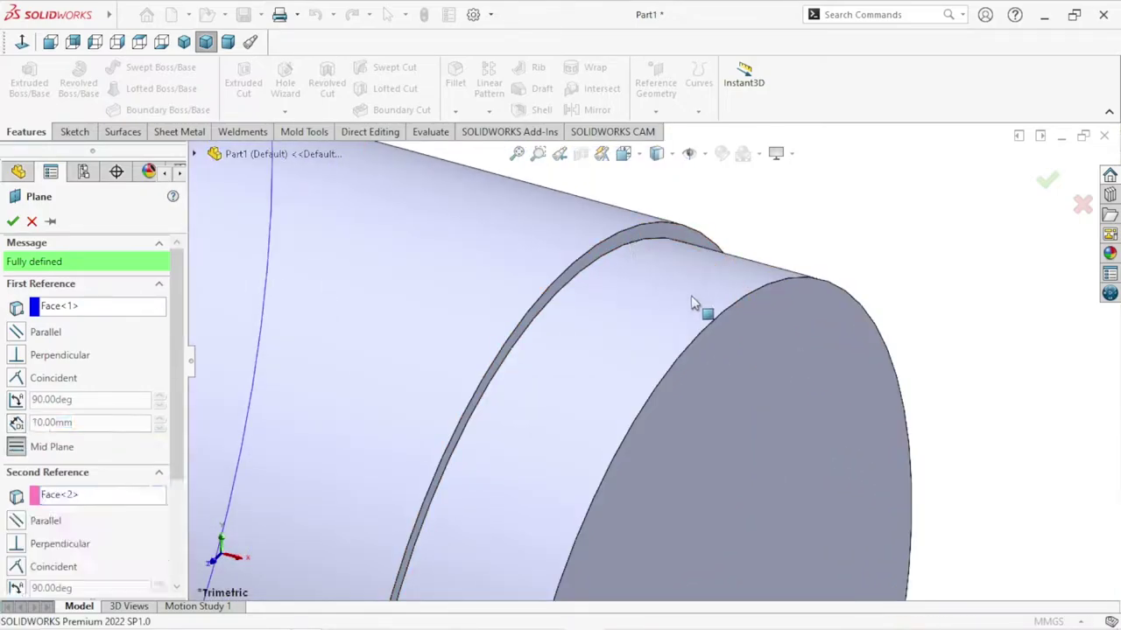
pyautogui.scroll(5, 706, 307)
pyautogui.scroll(3, 788, 346)
pyautogui.moveTo(849, 374)
pyautogui.mouseDown(button='middle')
pyautogui.moveTo(908, 313)
pyautogui.moveTo(901, 353)
pyautogui.moveTo(873, 305)
pyautogui.moveTo(865, 329)
pyautogui.mouseUp(button='middle')
pyautogui.click(12, 223)
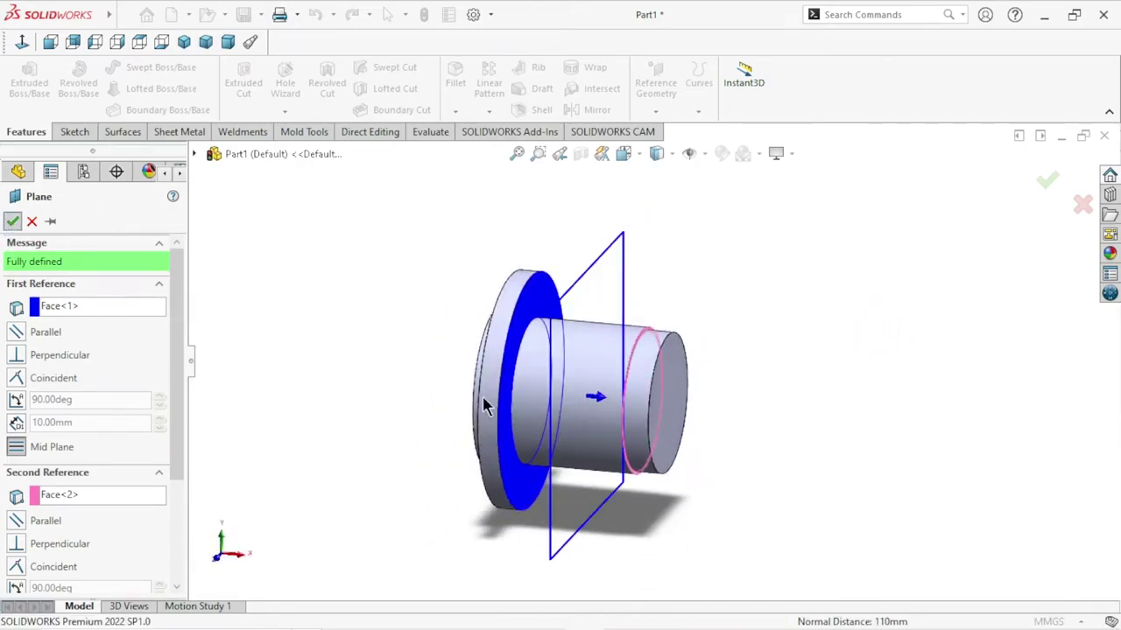
pyautogui.rightClick(538, 375)
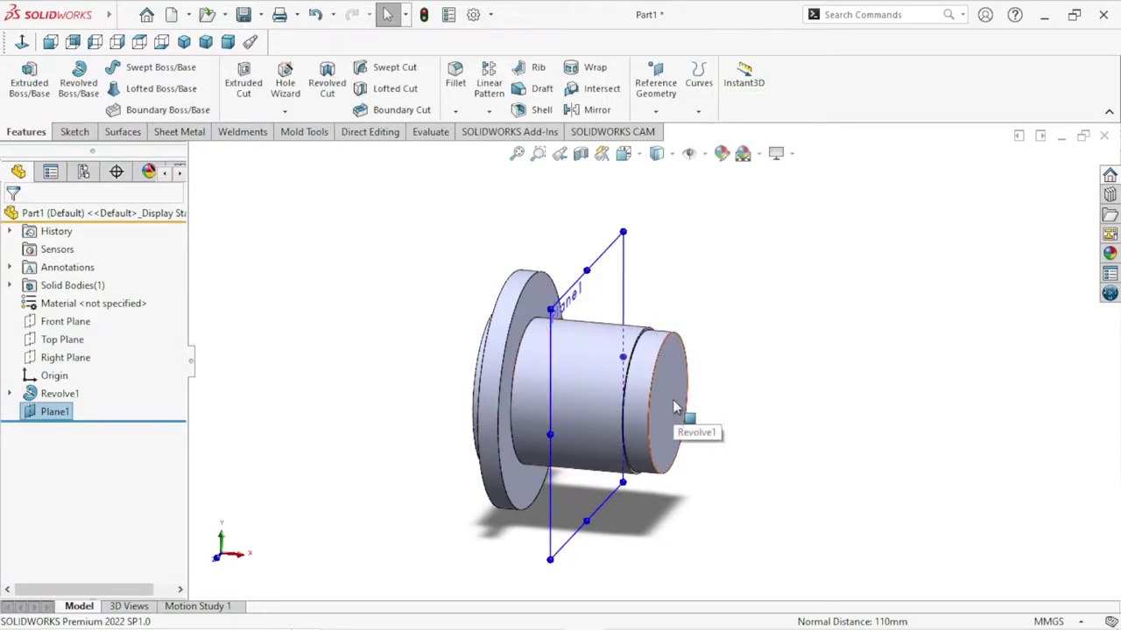
pyautogui.click(603, 260)
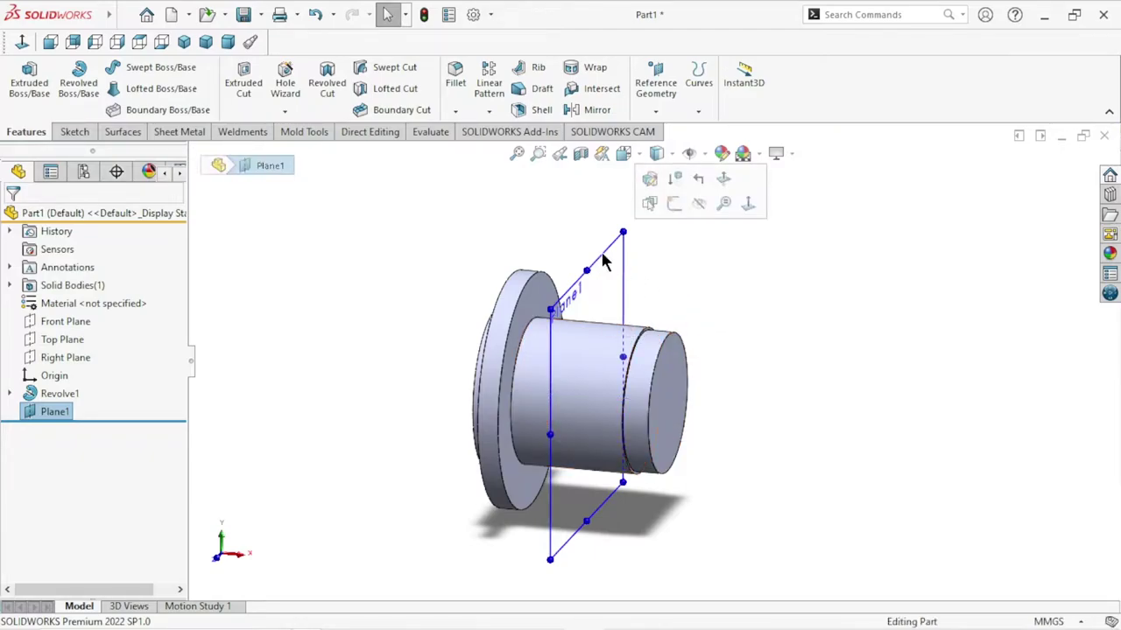
# Open Sketch2 on Plane1 and set the view Normal To the plane.
pyautogui.click(674, 202)
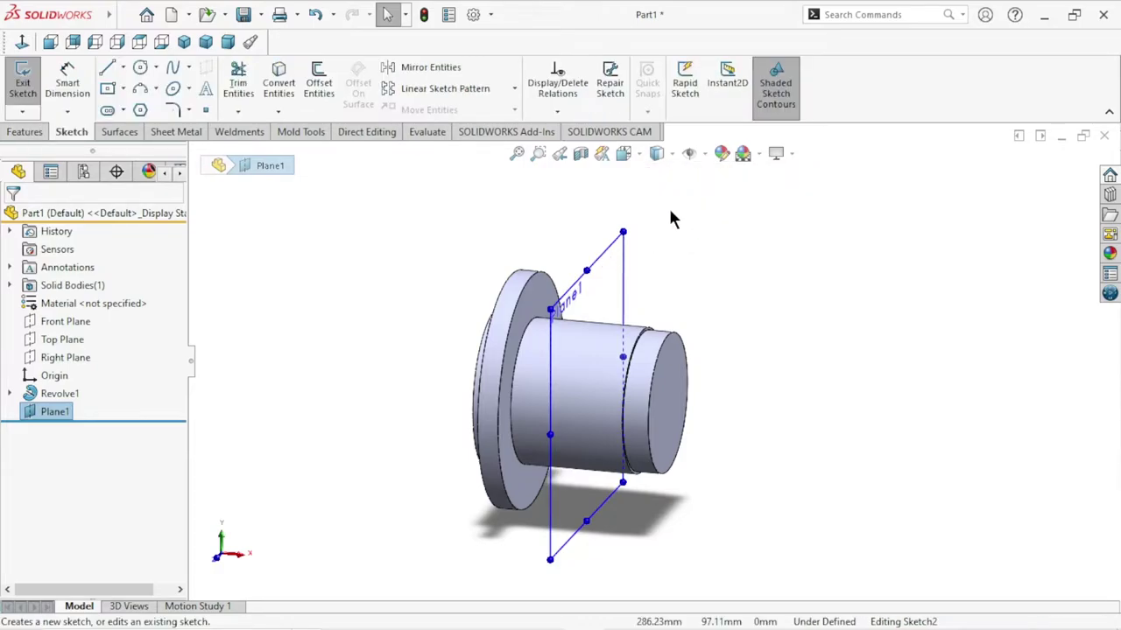
pyautogui.click(22, 42)
pyautogui.scroll(1, 692, 385)
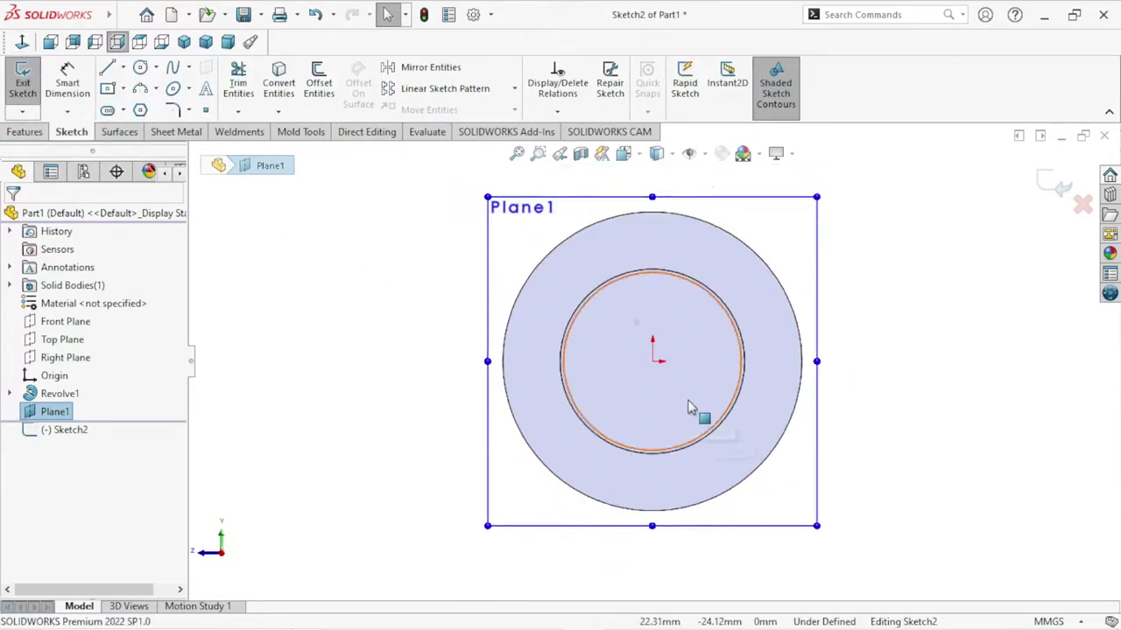
pyautogui.scroll(2, 705, 394)
pyautogui.scroll(-1, 714, 376)
pyautogui.click(862, 394)
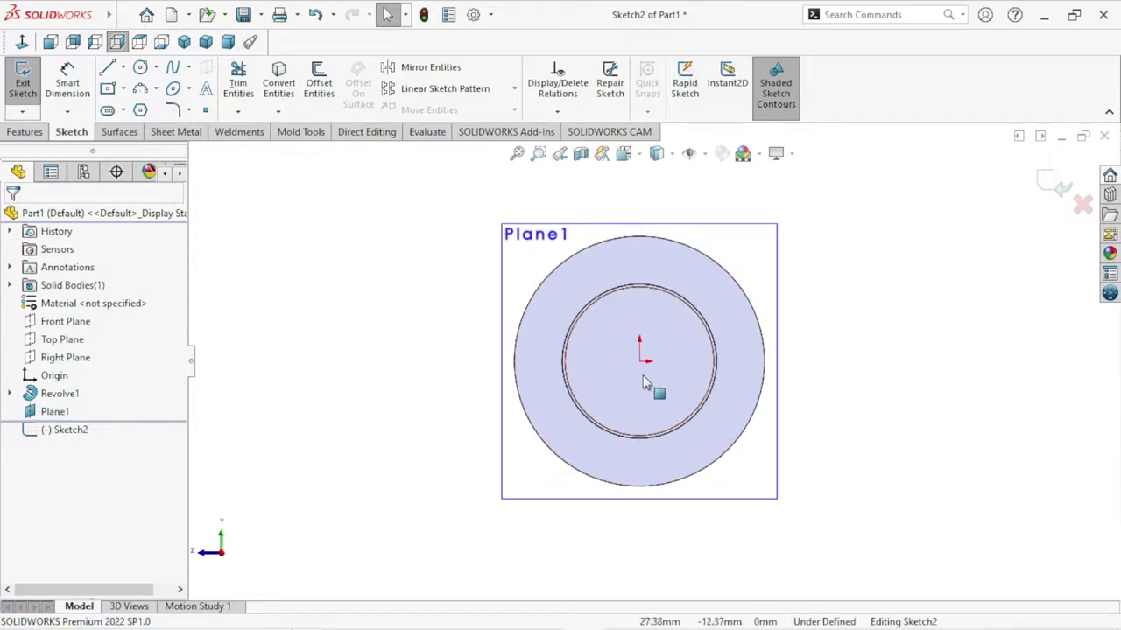
# Hide Plane1 from the FeatureManager tree, leaving the hub's circular edges visible.
pyautogui.click(54, 411)
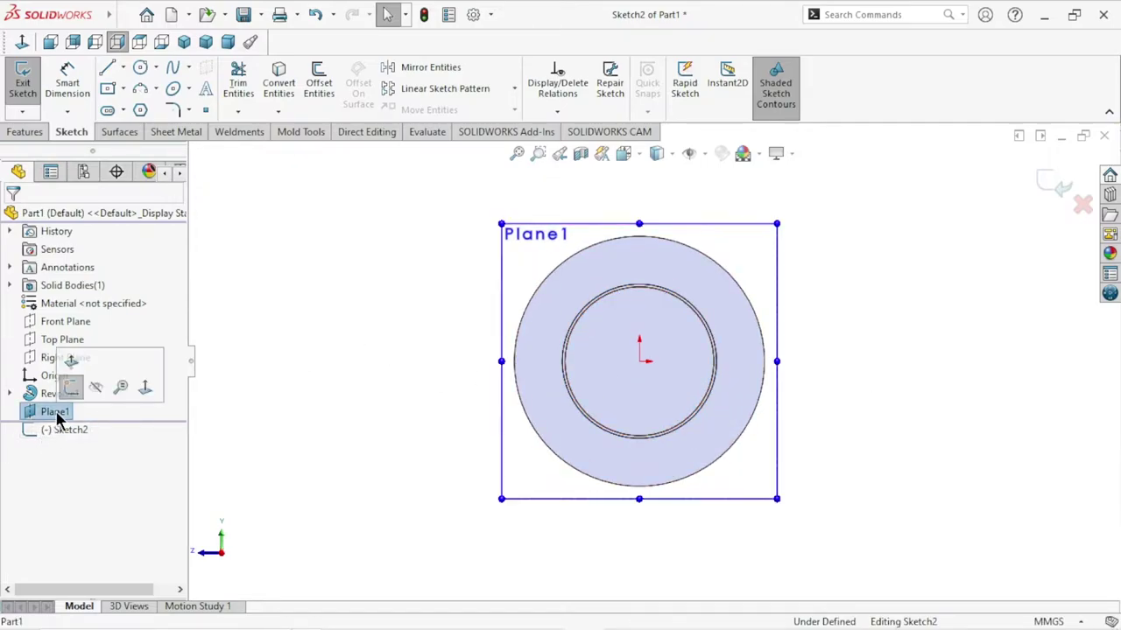
pyautogui.click(95, 388)
pyautogui.scroll(-3, 670, 396)
pyautogui.scroll(5, 680, 396)
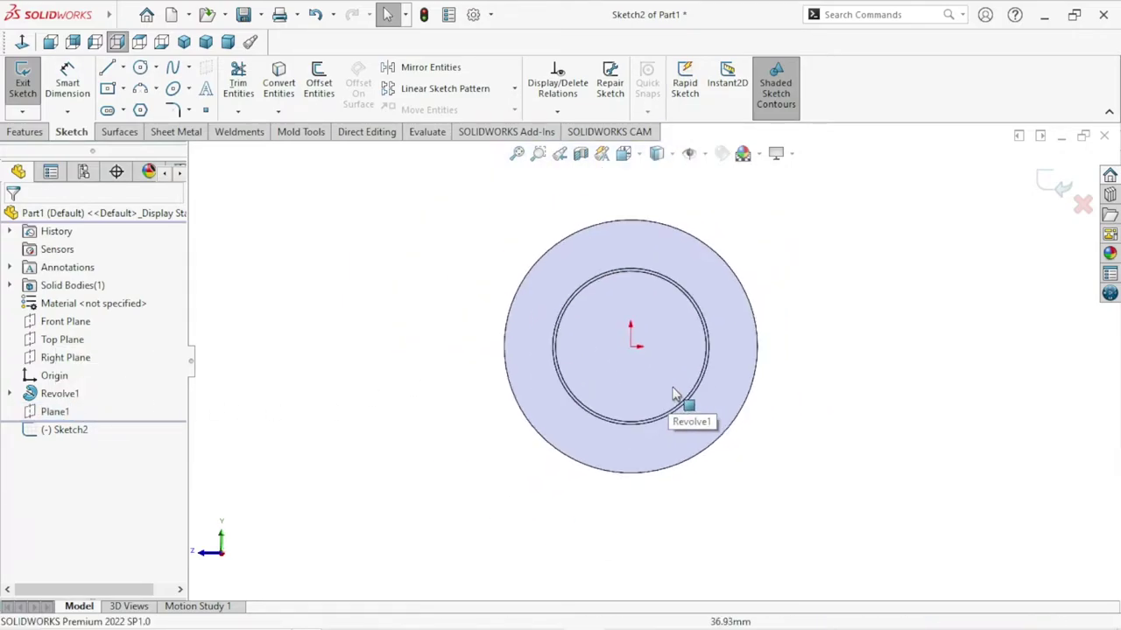
pyautogui.scroll(-2, 668, 290)
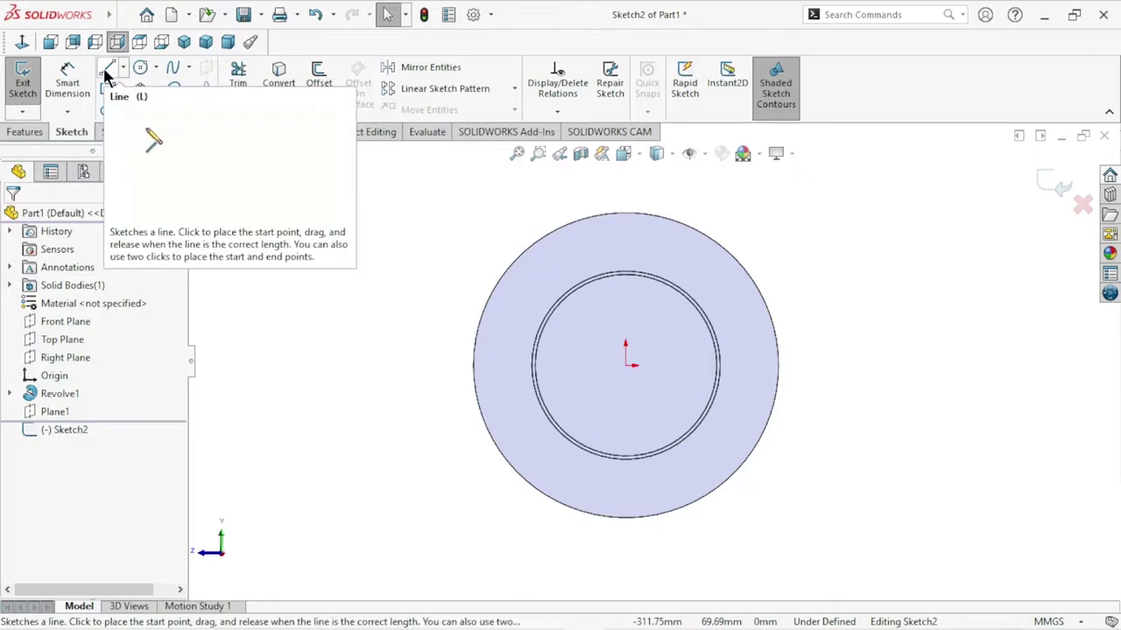
pyautogui.scroll(3, 595, 328)
pyautogui.scroll(-1, 643, 307)
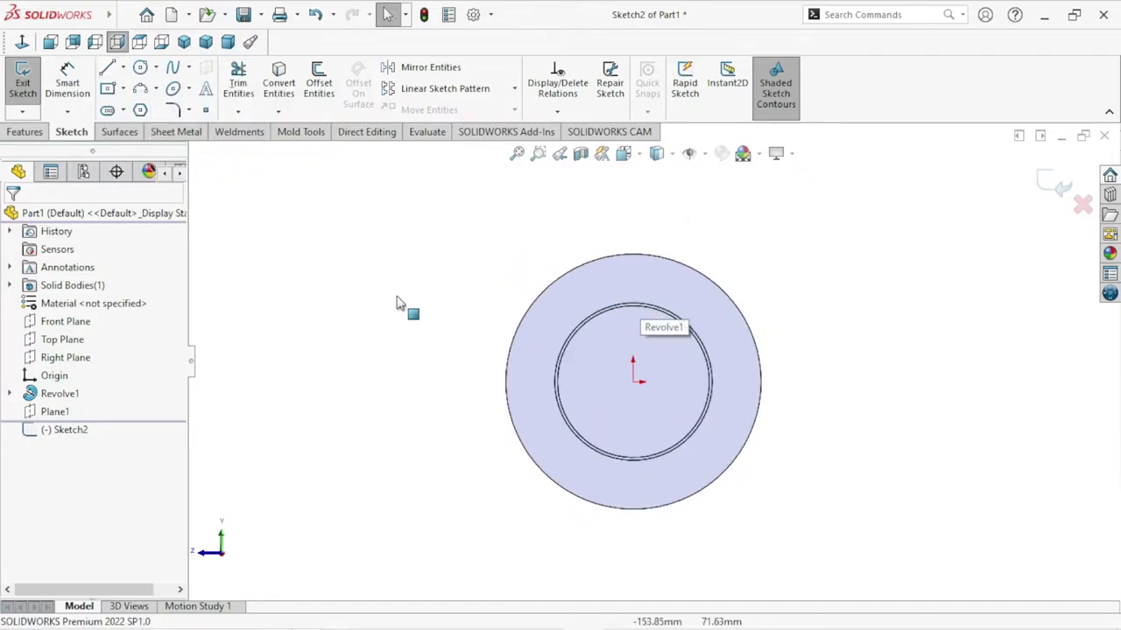
# Draw a horizontal centerline from the origin leftward past the hub.
pyautogui.click(122, 68)
pyautogui.click(126, 103)
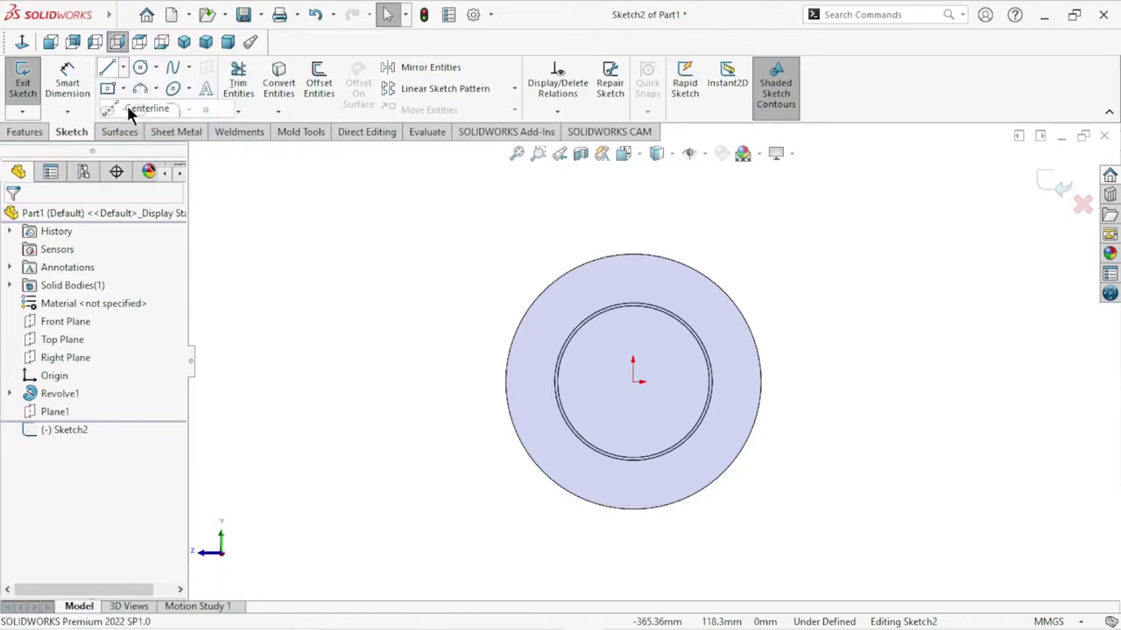
pyautogui.click(633, 382)
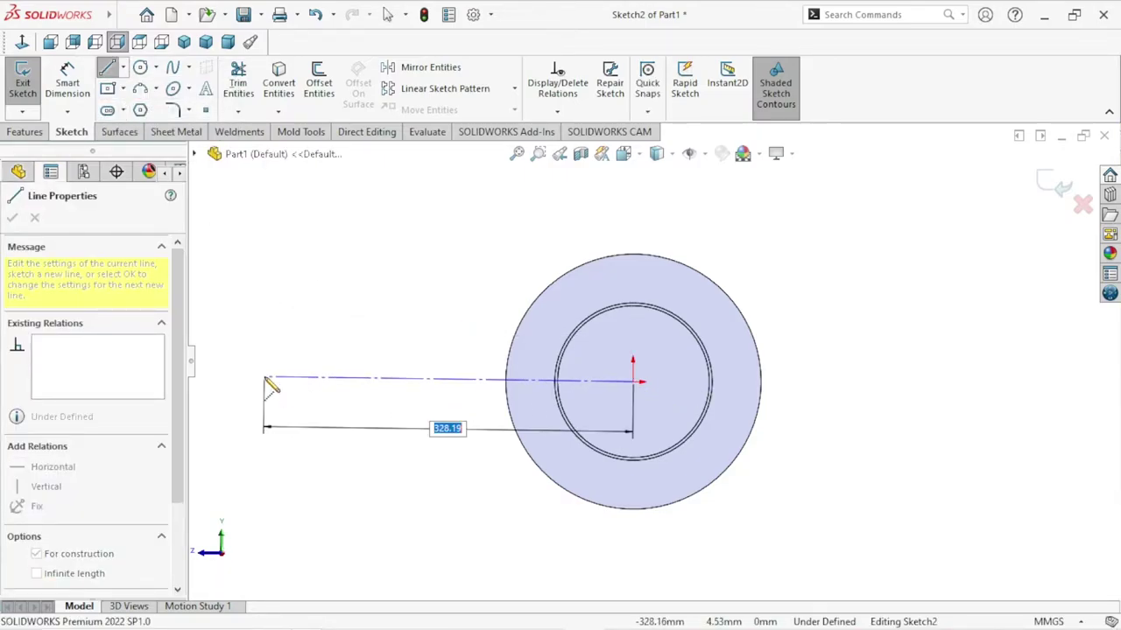
pyautogui.click(262, 382)
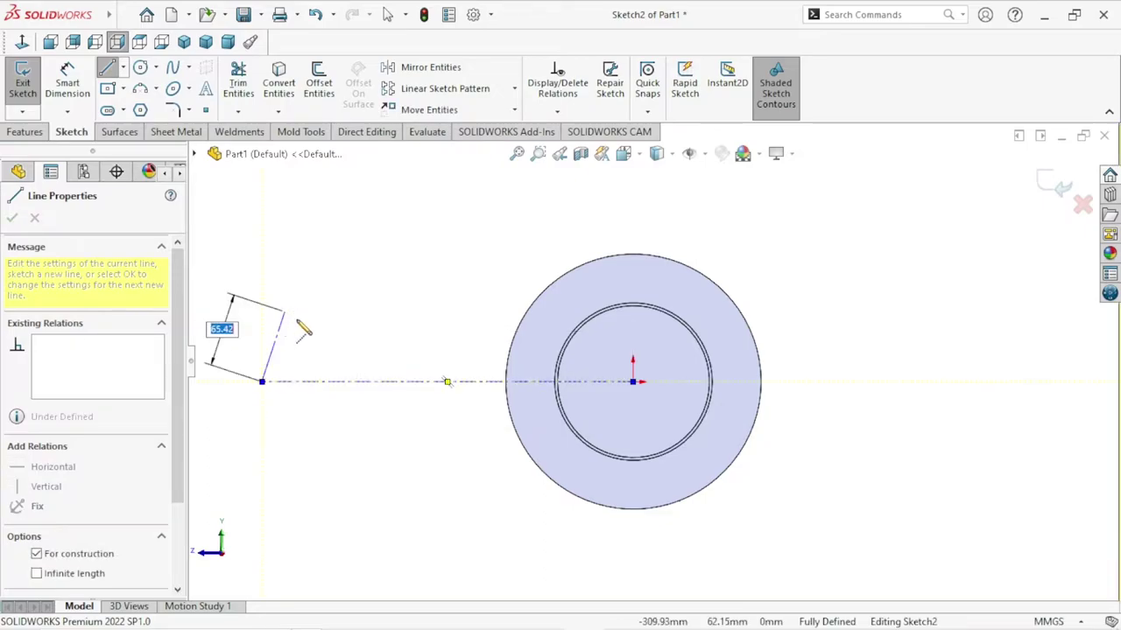
pyautogui.rightClick(284, 312)
pyautogui.click(326, 323)
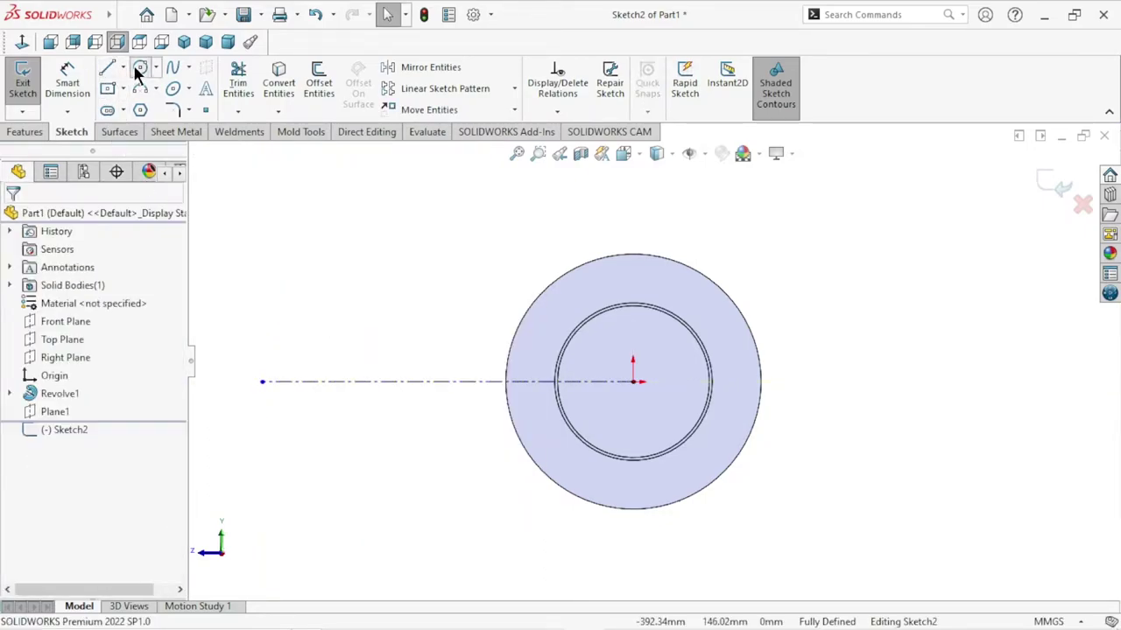
# Draw an outer and a smaller inner circle sharing one centre up-left of the hub.
pyautogui.press('c')
pyautogui.click(366, 200)
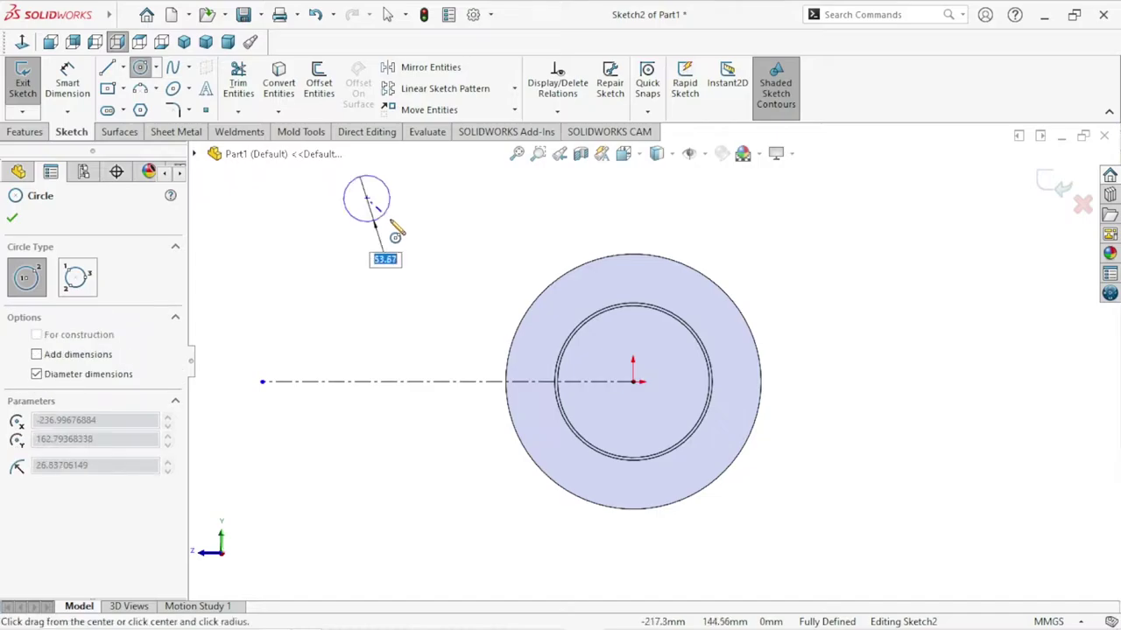
pyautogui.click(396, 233)
pyautogui.click(366, 200)
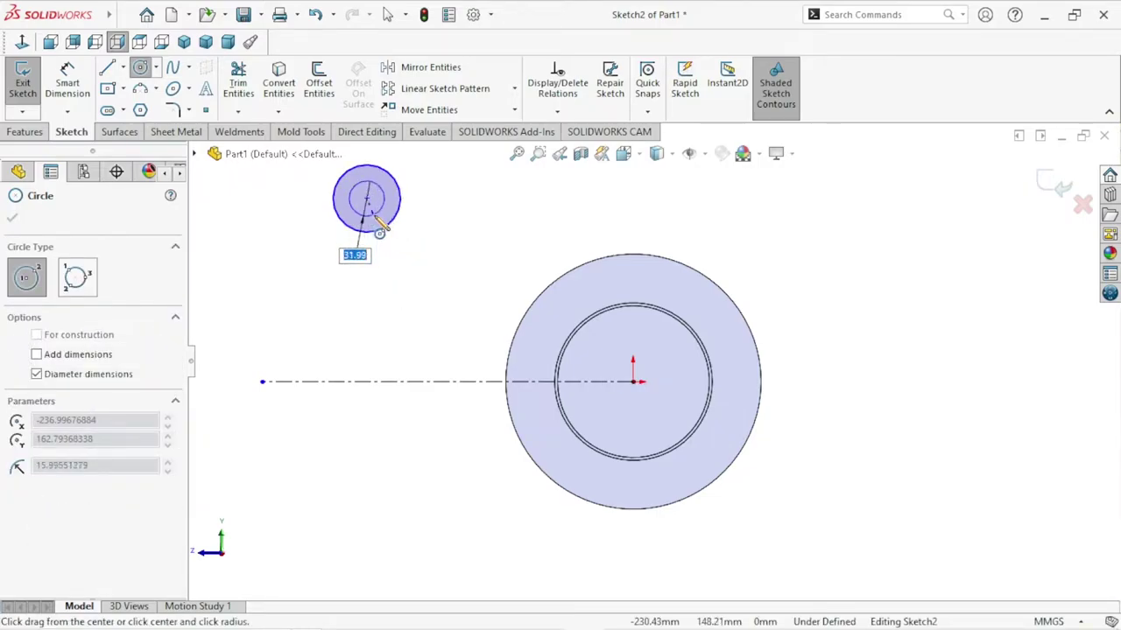
pyautogui.click(376, 213)
pyautogui.rightClick(417, 238)
pyautogui.click(429, 239)
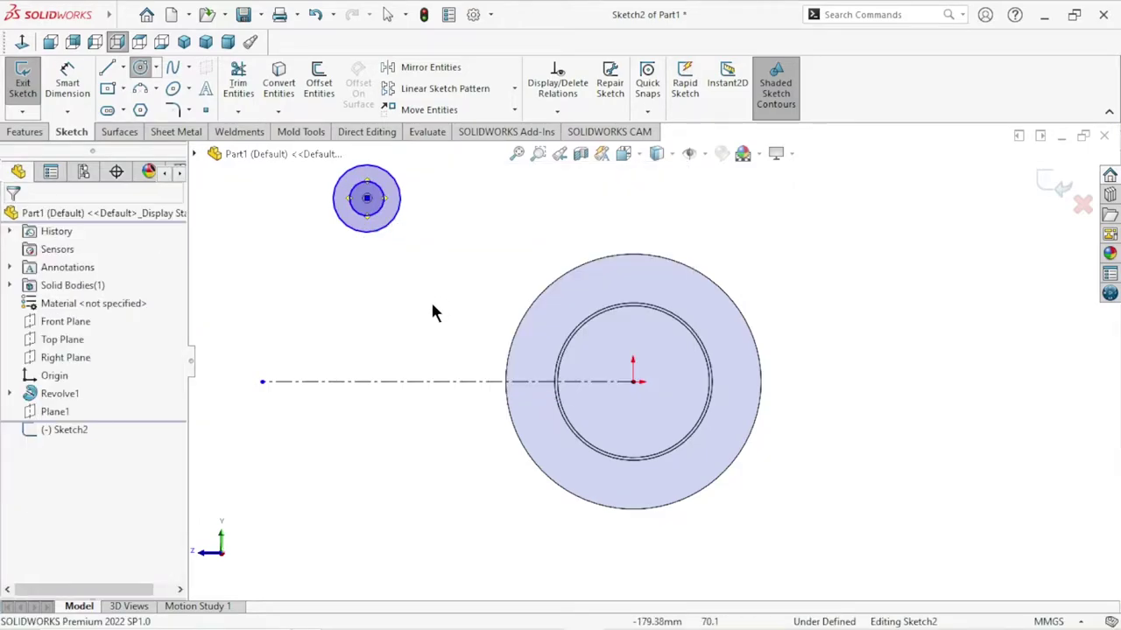
pyautogui.scroll(3, 525, 298)
pyautogui.scroll(-3, 552, 285)
# Dimension the small boss circles to Ø75 outer and Ø38 inner.
pyautogui.click(65, 85)
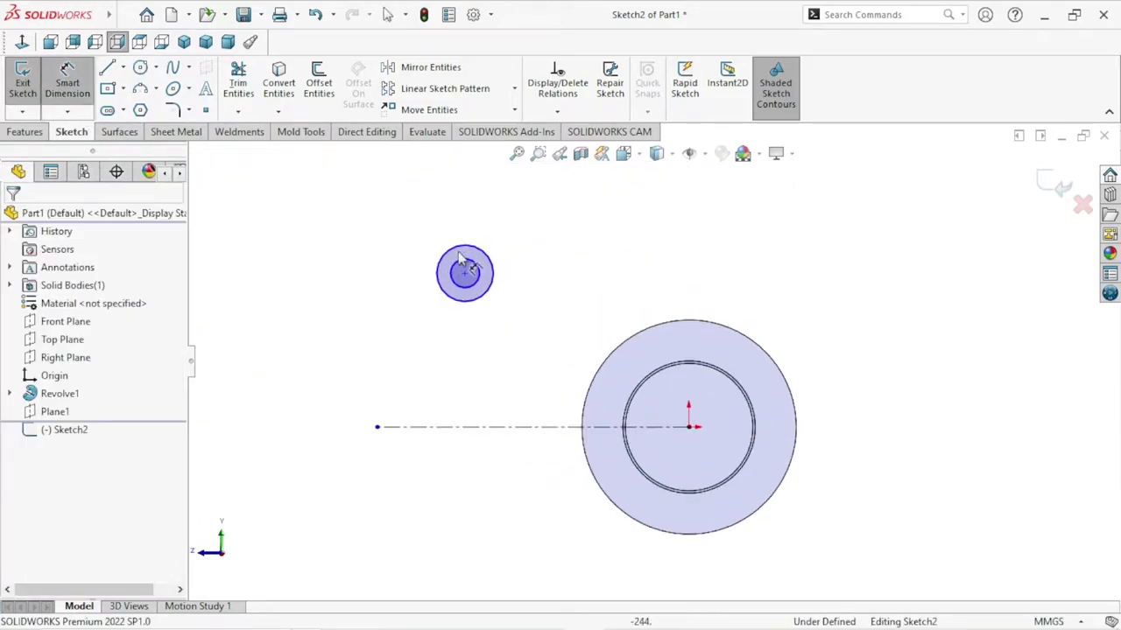
pyautogui.click(490, 261)
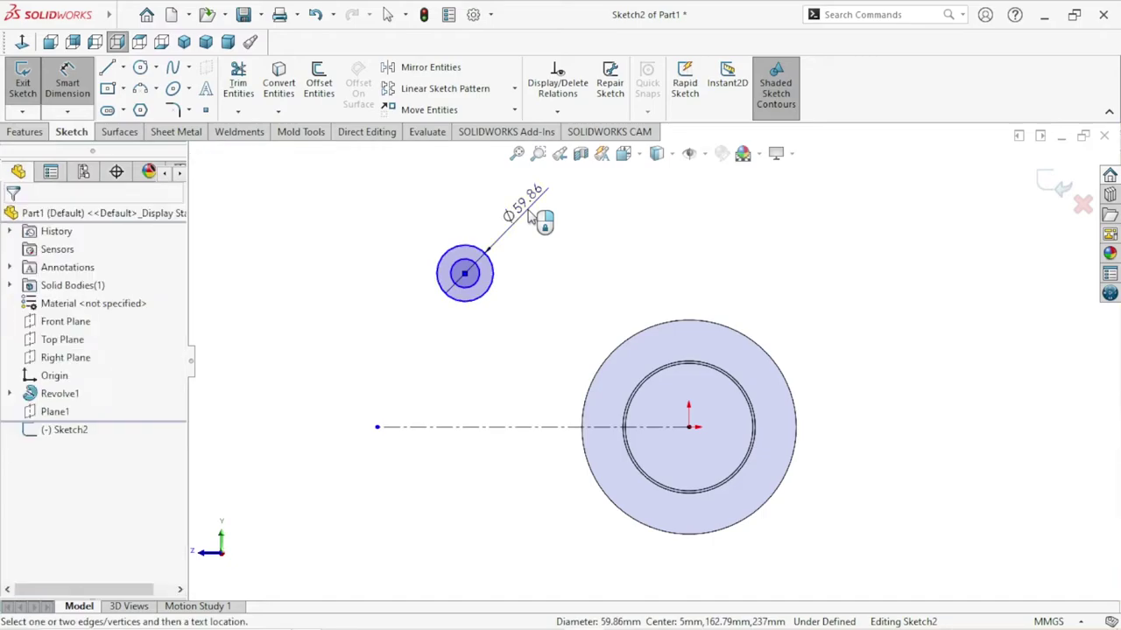
pyautogui.click(516, 226)
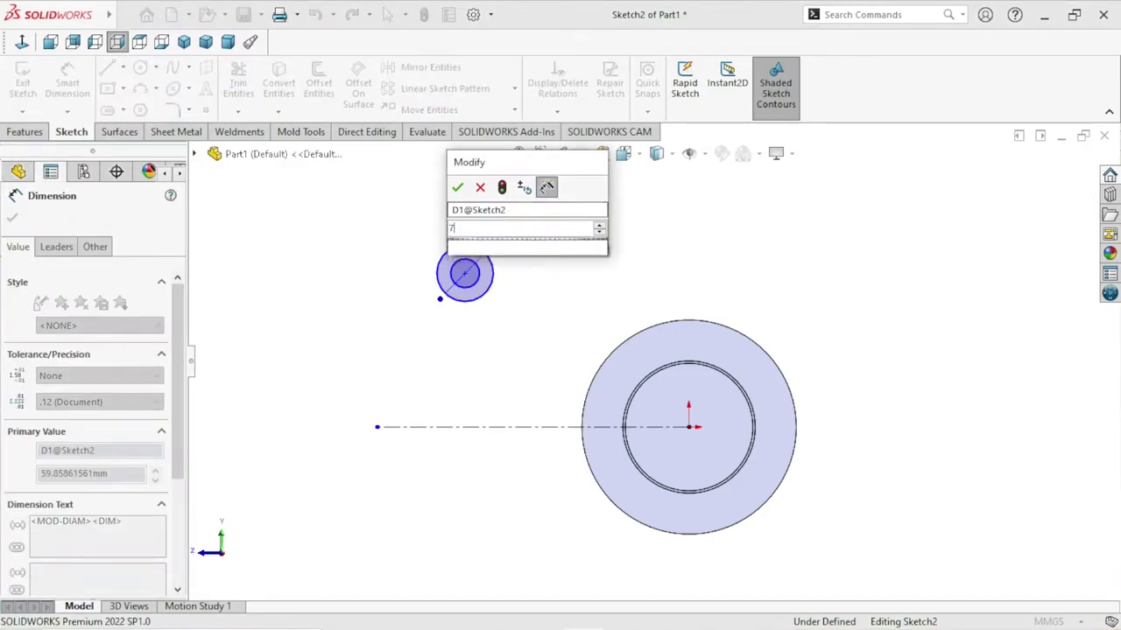
pyautogui.write('75')
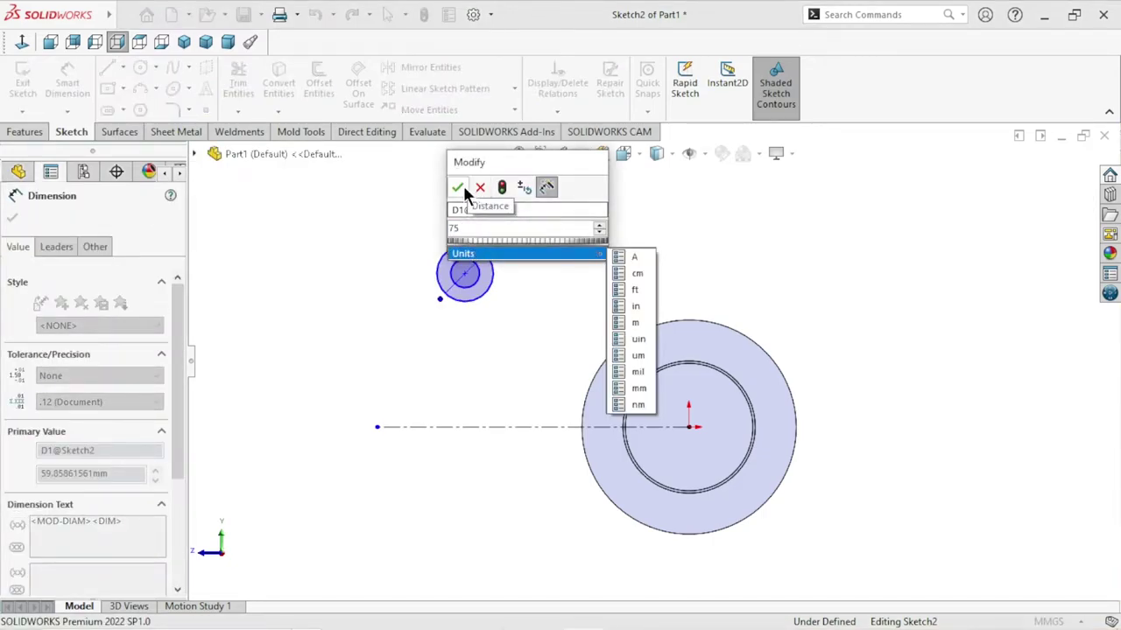
pyautogui.click(462, 185)
pyautogui.click(461, 184)
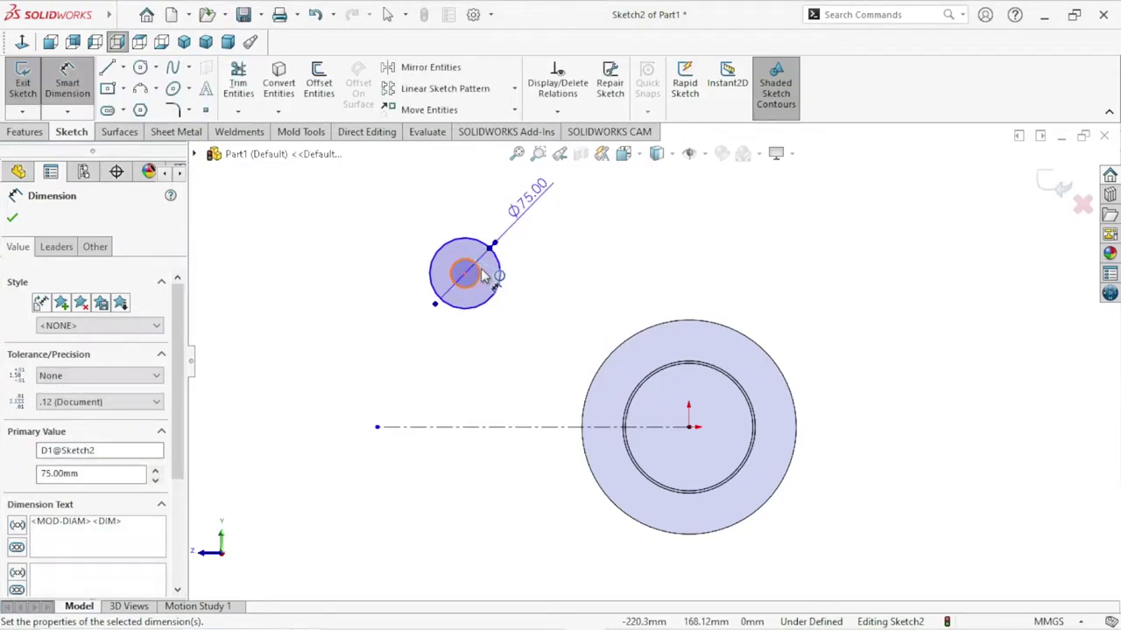
pyautogui.click(480, 277)
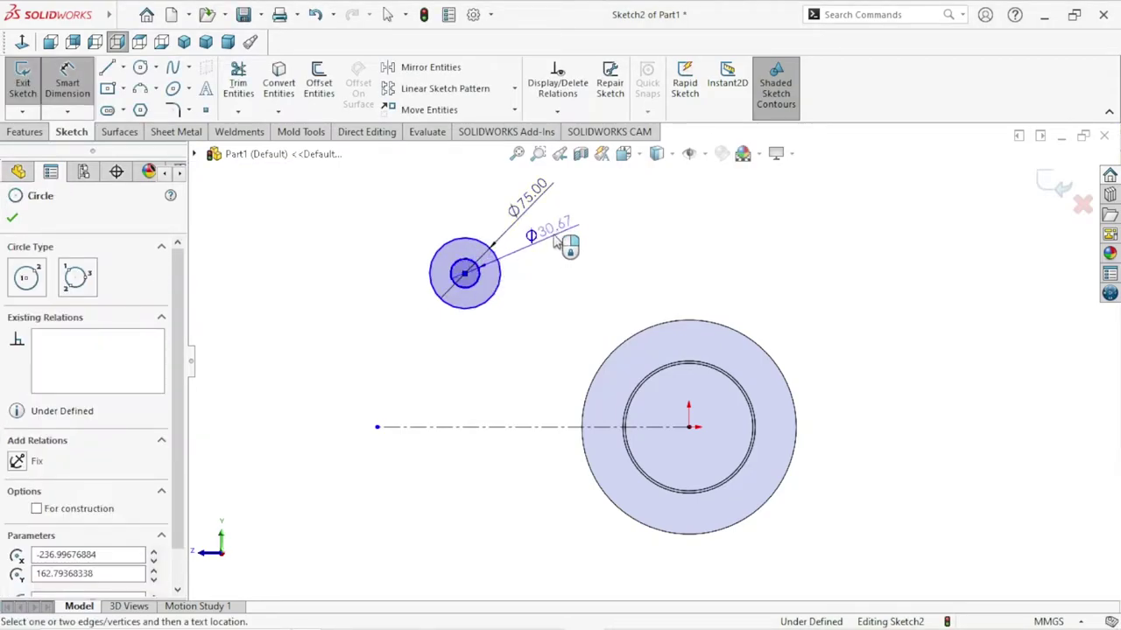
pyautogui.click(554, 242)
pyautogui.click(546, 236)
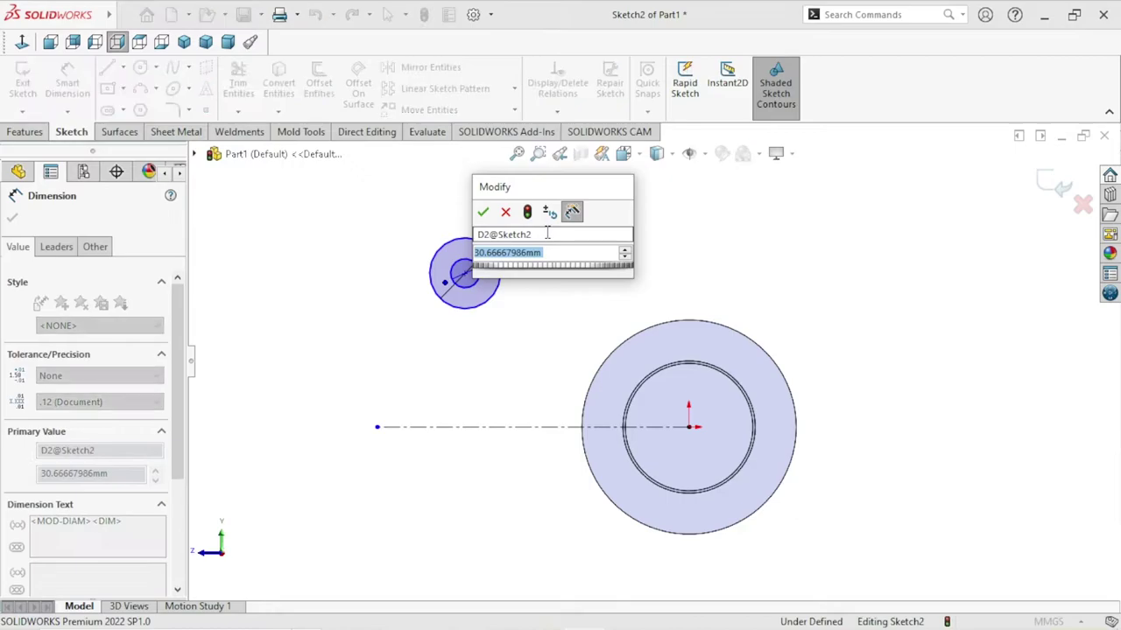
pyautogui.write('38')
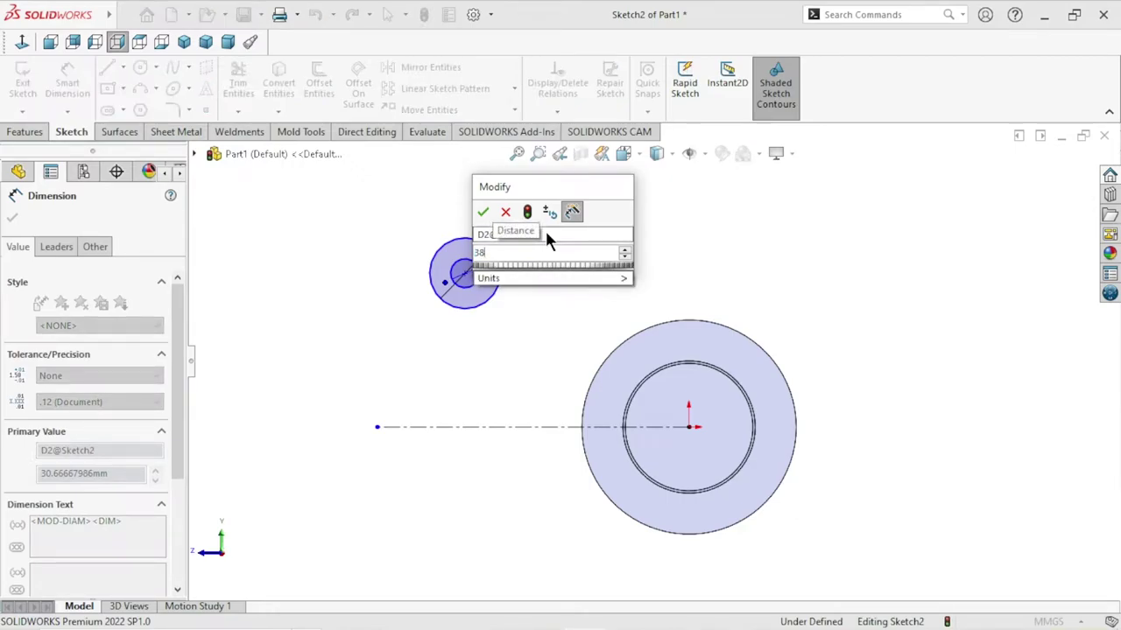
pyautogui.click(484, 214)
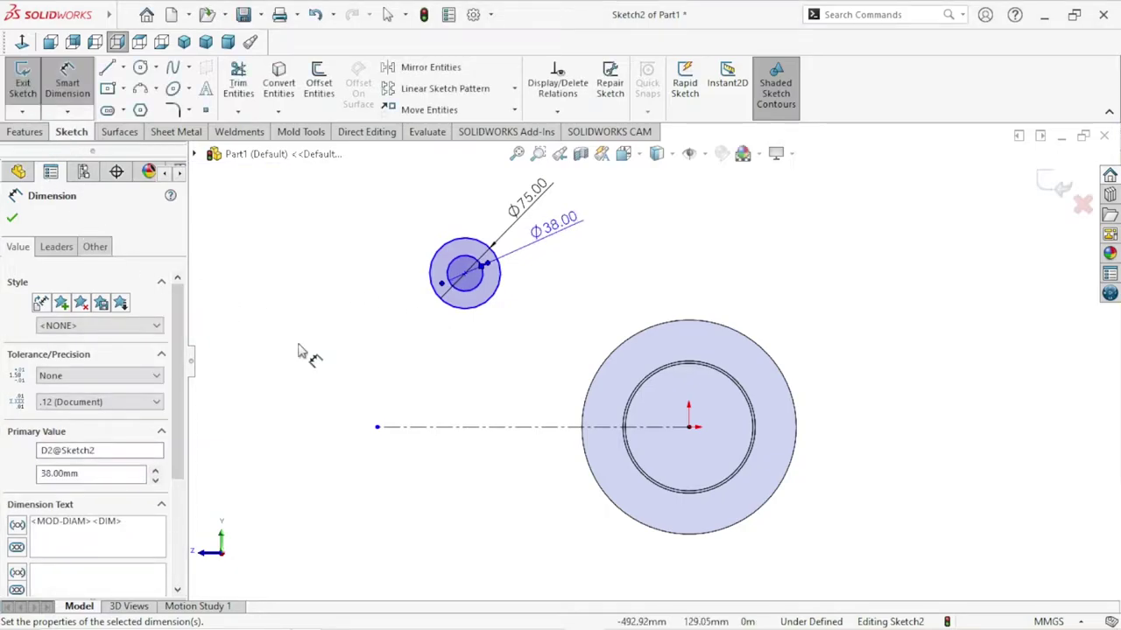
# Set a 315 mm distance from the hub centre to the boss centre and reposition its label.
pyautogui.click(689, 427)
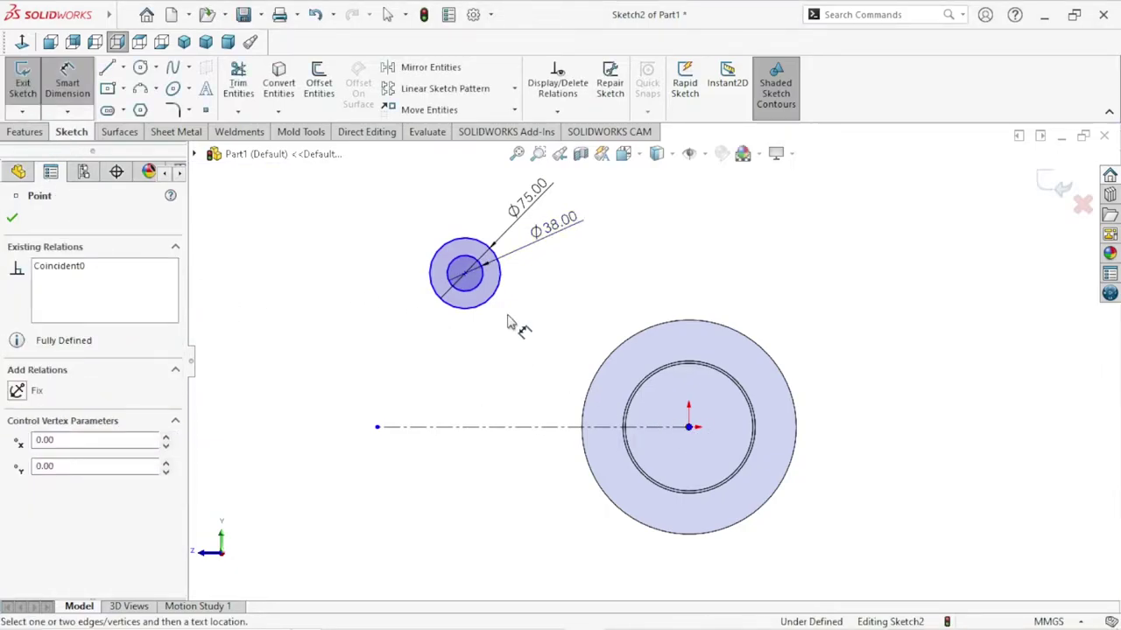
pyautogui.click(466, 276)
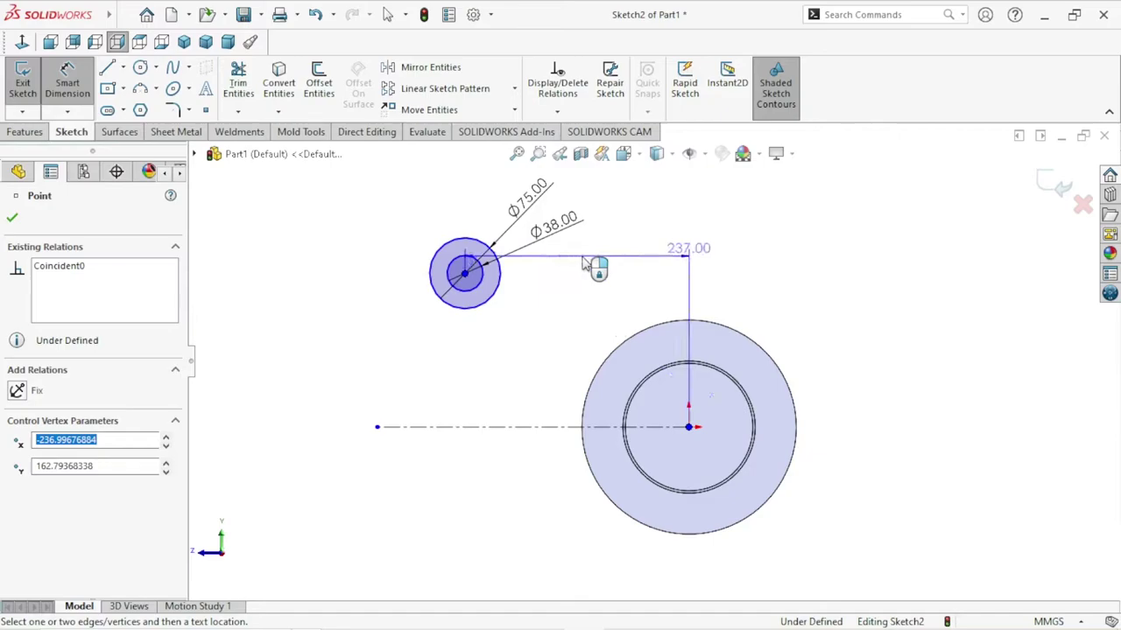
pyautogui.click(534, 315)
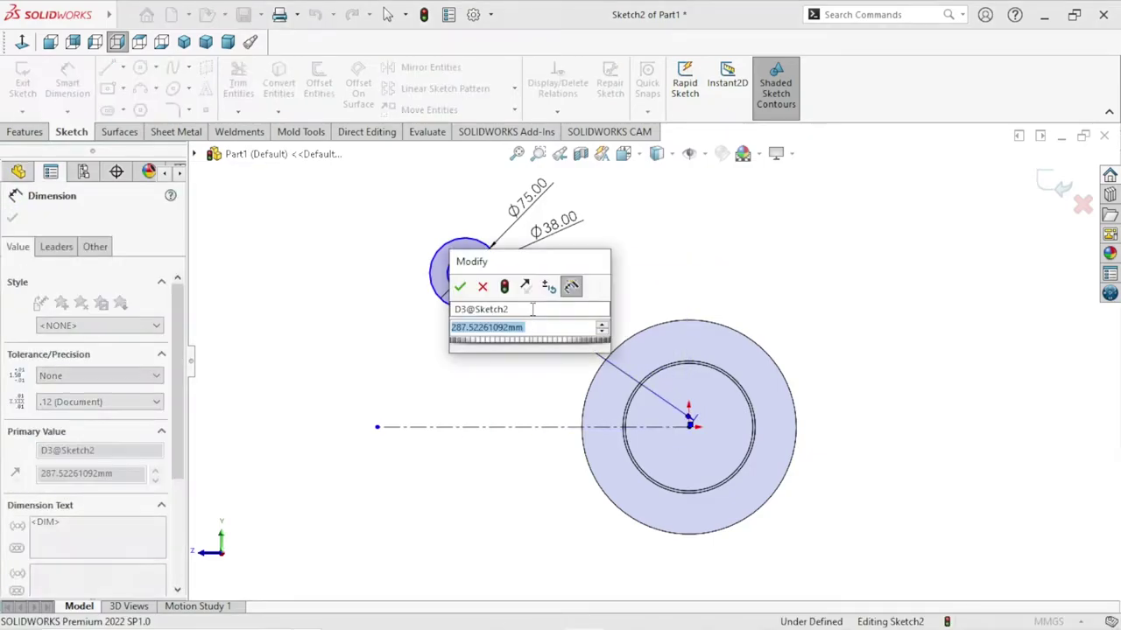
pyautogui.write('315')
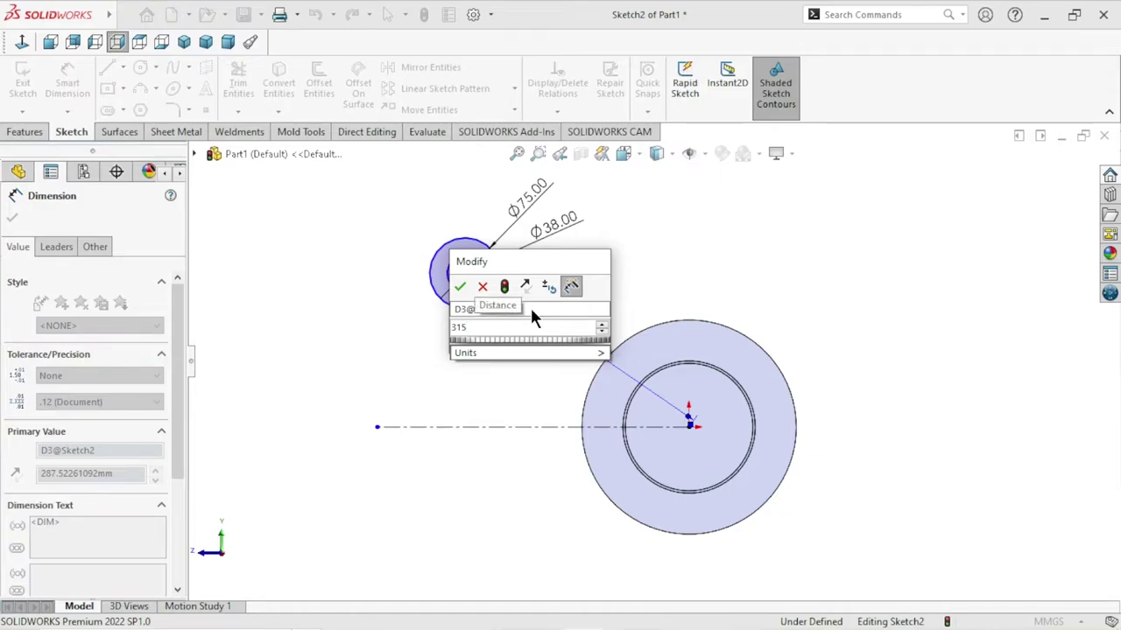
pyautogui.click(459, 287)
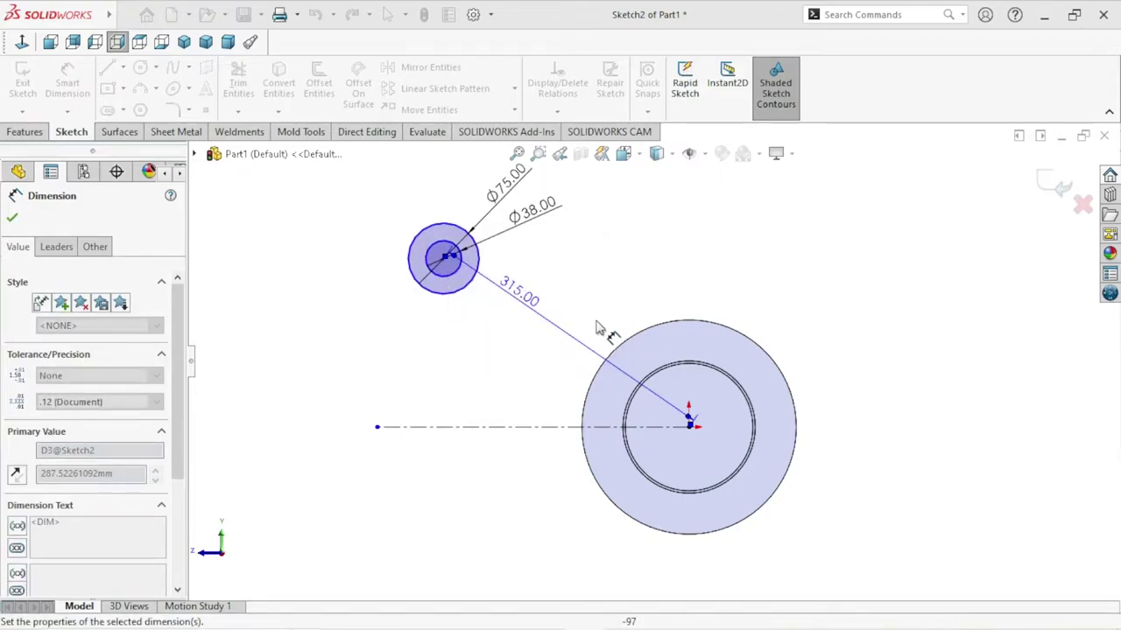
pyautogui.moveTo(595, 327)
pyautogui.mouseDown()
pyautogui.moveTo(609, 300)
pyautogui.moveTo(590, 293)
pyautogui.mouseUp()
pyautogui.click(589, 293)
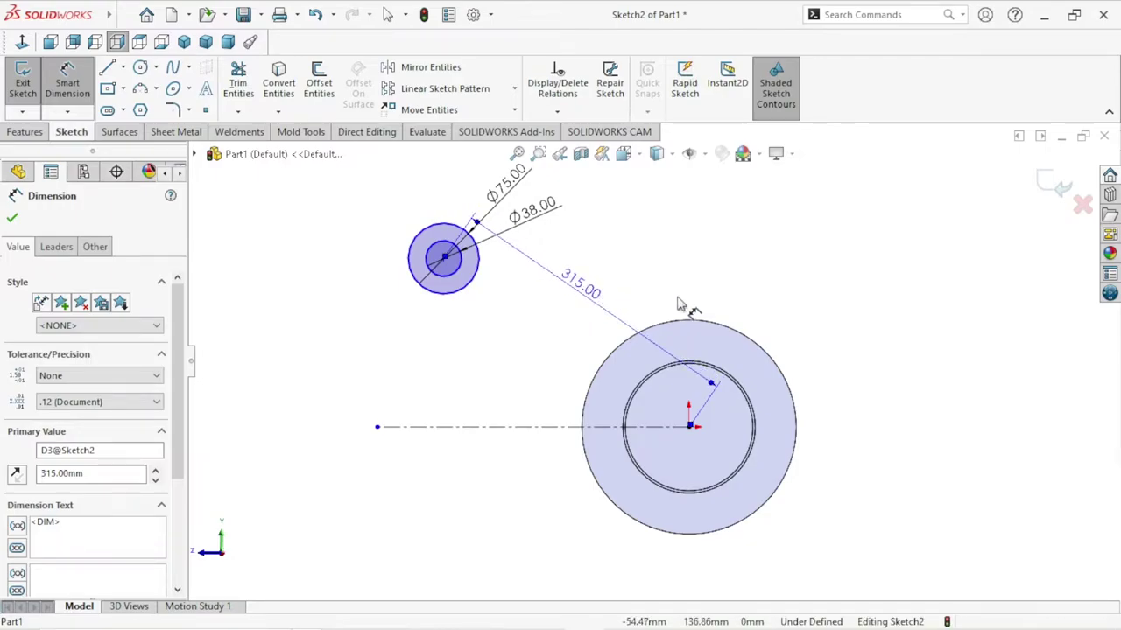
pyautogui.press('Escape')
pyautogui.scroll(1, 692, 413)
# Dimension the boss centre 360 mm vertically from the horizontal centreline.
pyautogui.scroll(-1, 689, 411)
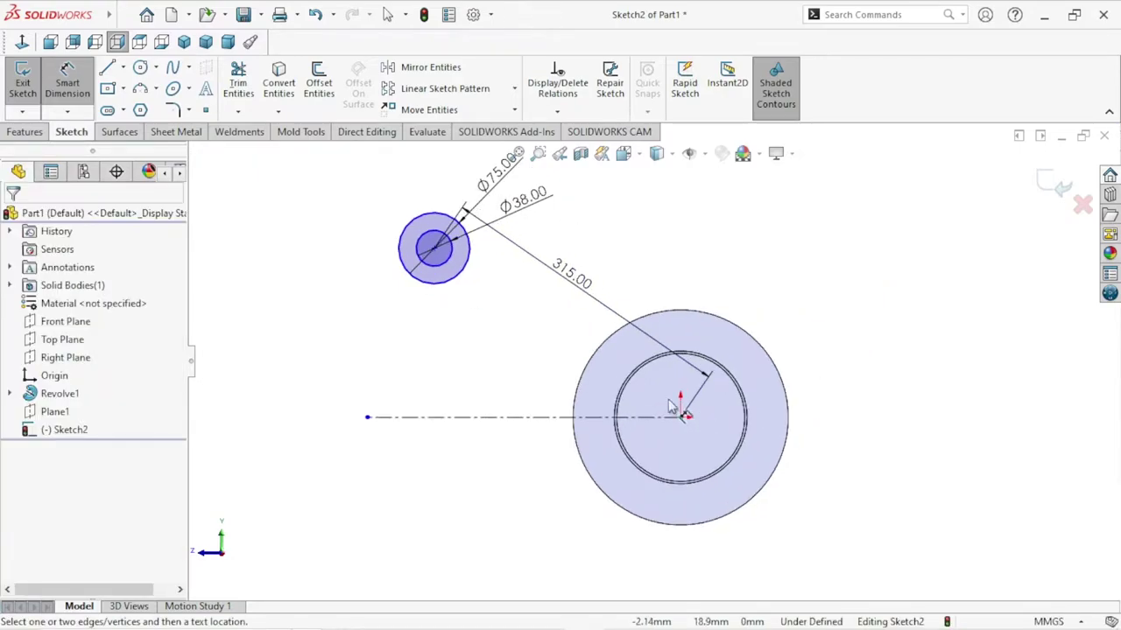
pyautogui.click(434, 249)
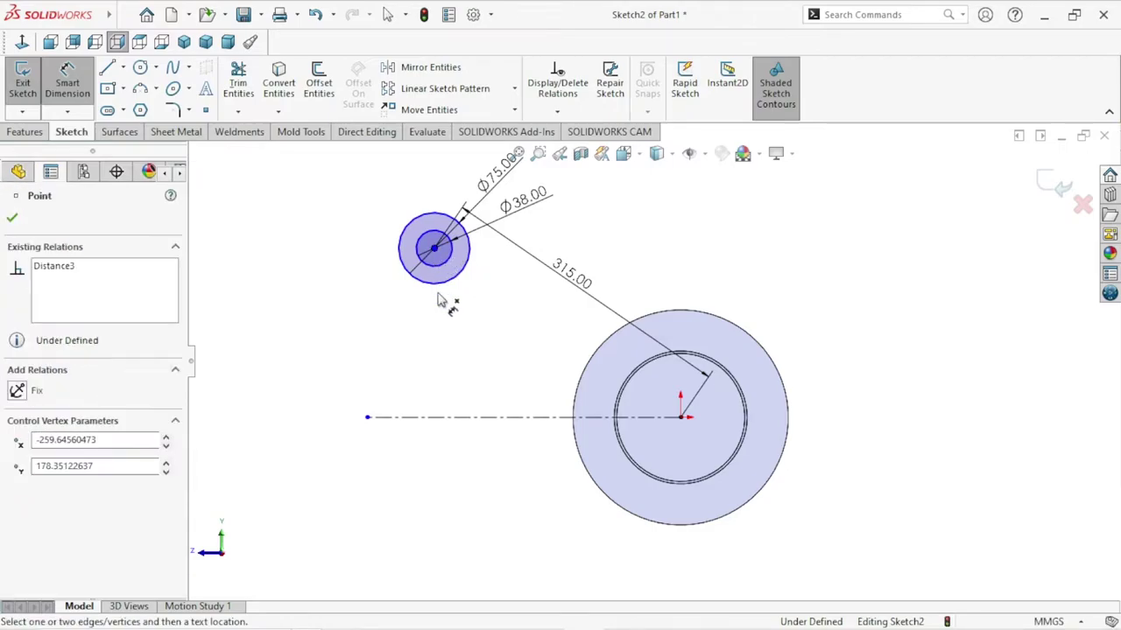
pyautogui.click(429, 419)
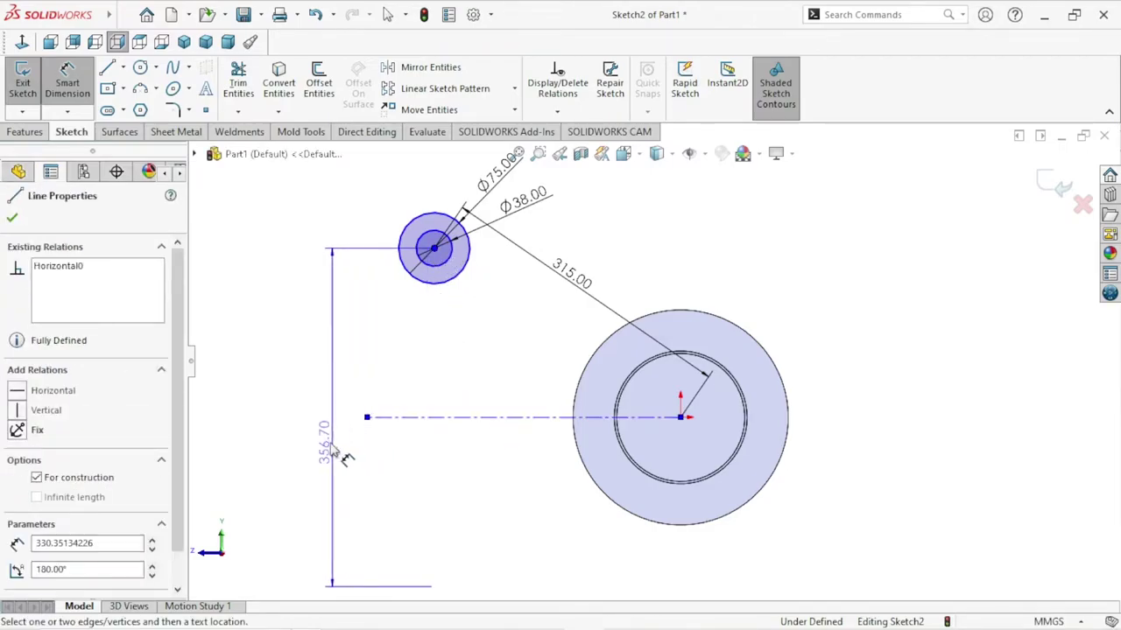
pyautogui.click(317, 446)
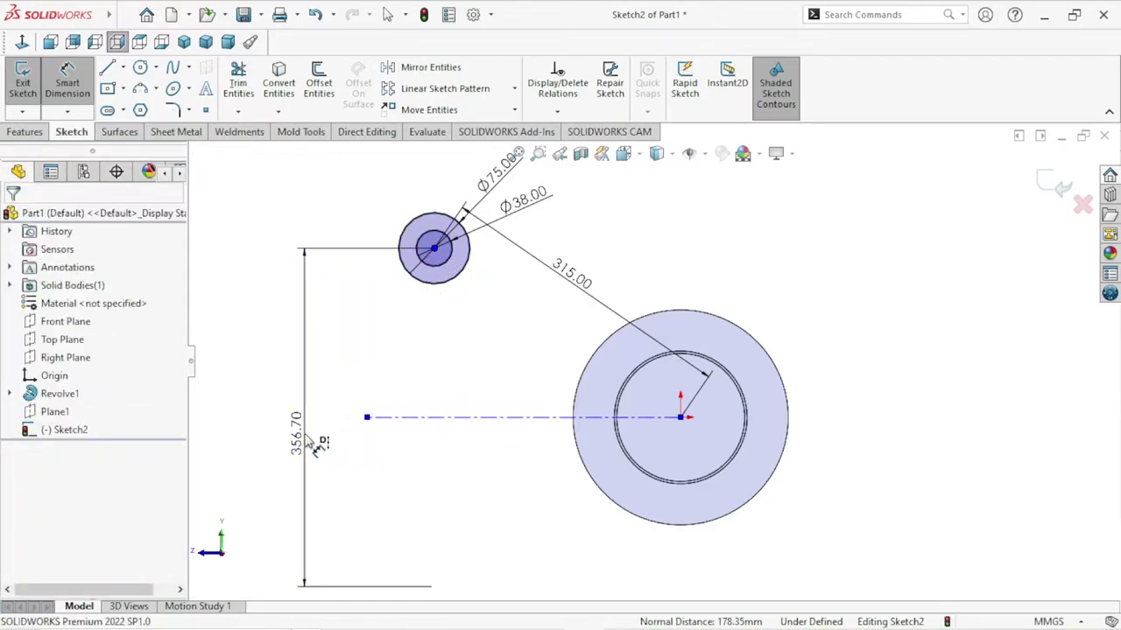
pyautogui.write('360')
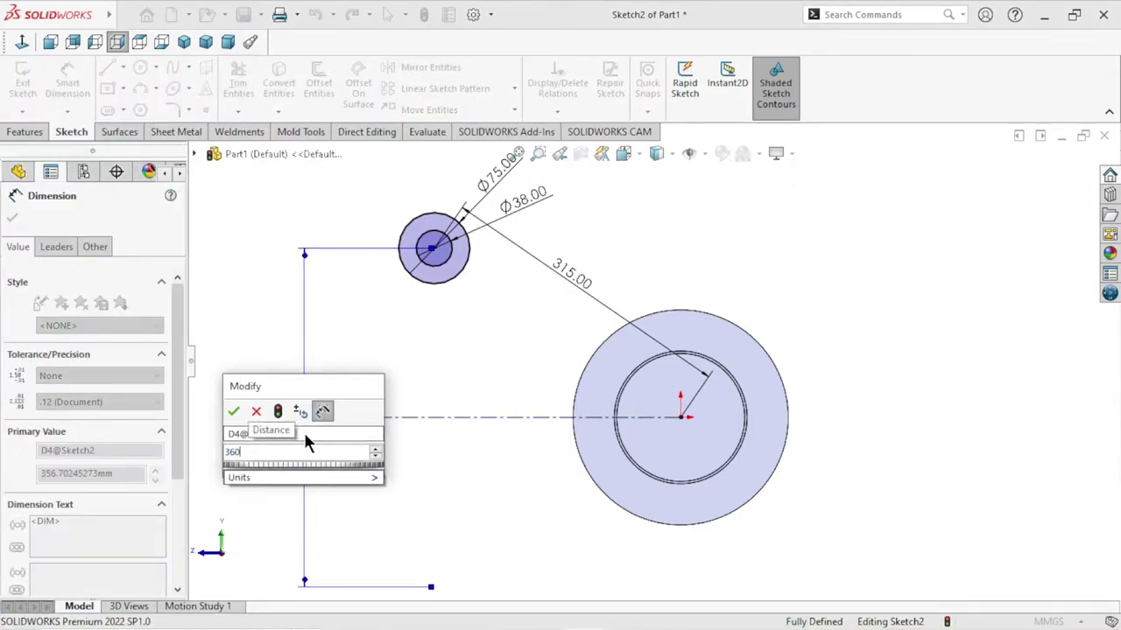
pyautogui.click(233, 413)
pyautogui.scroll(2, 539, 477)
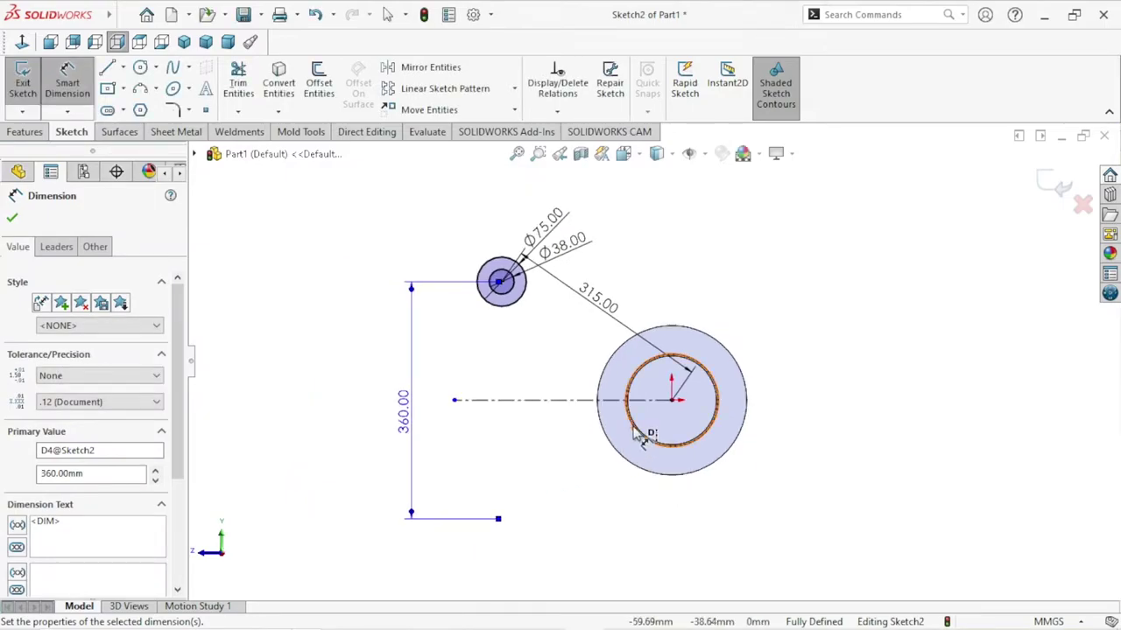
pyautogui.scroll(-1, 622, 455)
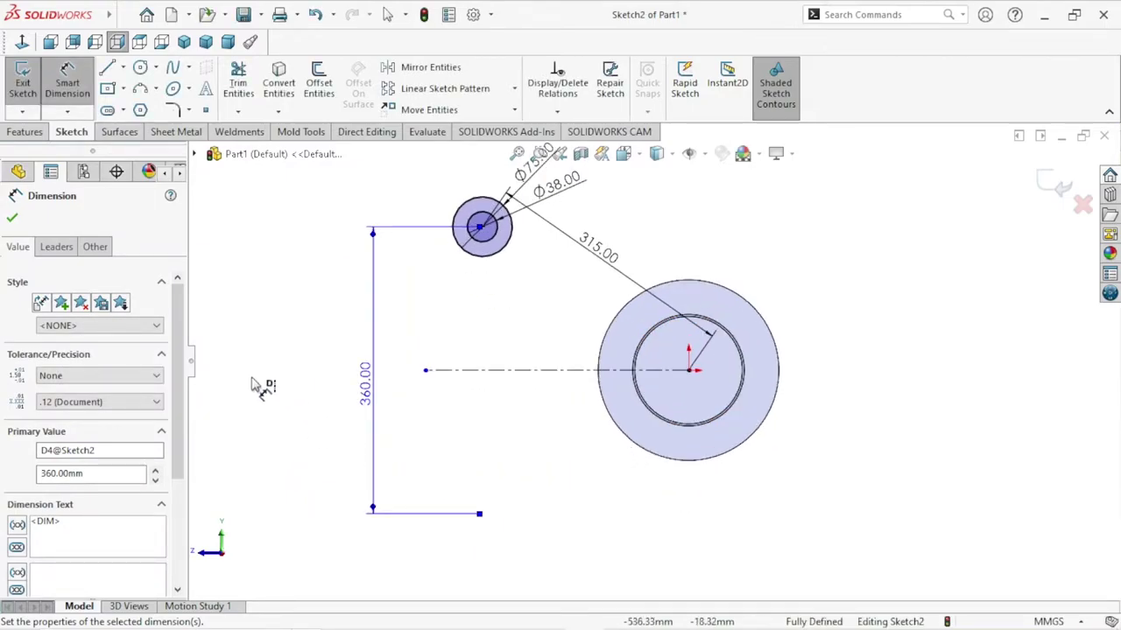
pyautogui.click(12, 220)
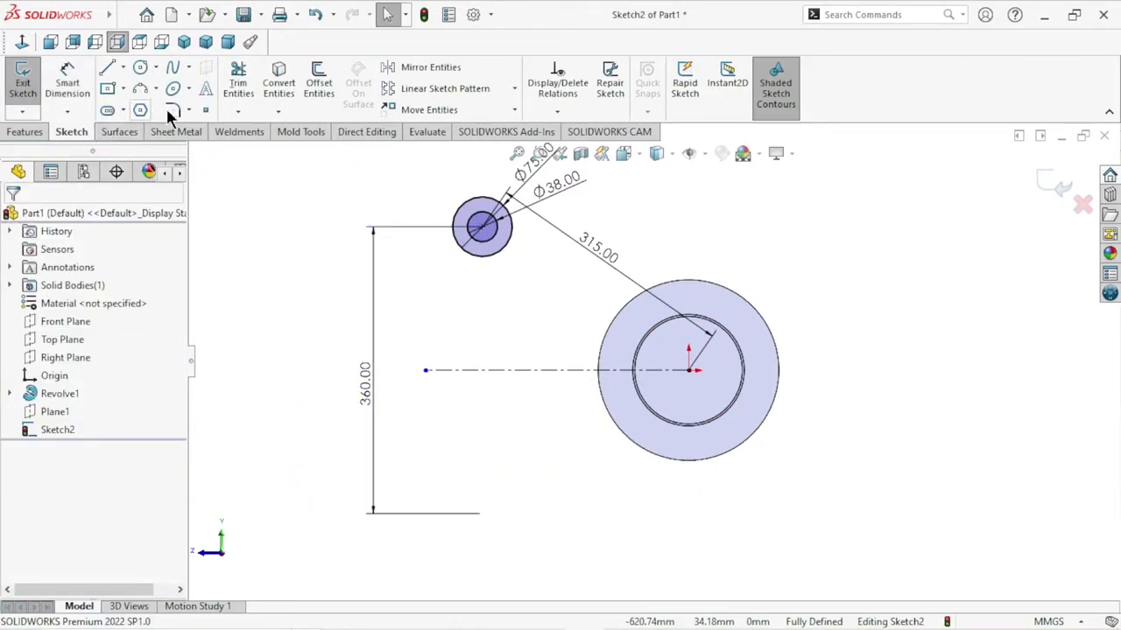
# Mirror the Ø75 and Ø38 circles about centreline Line1 to create the lower boss.
pyautogui.click(416, 76)
pyautogui.click(501, 247)
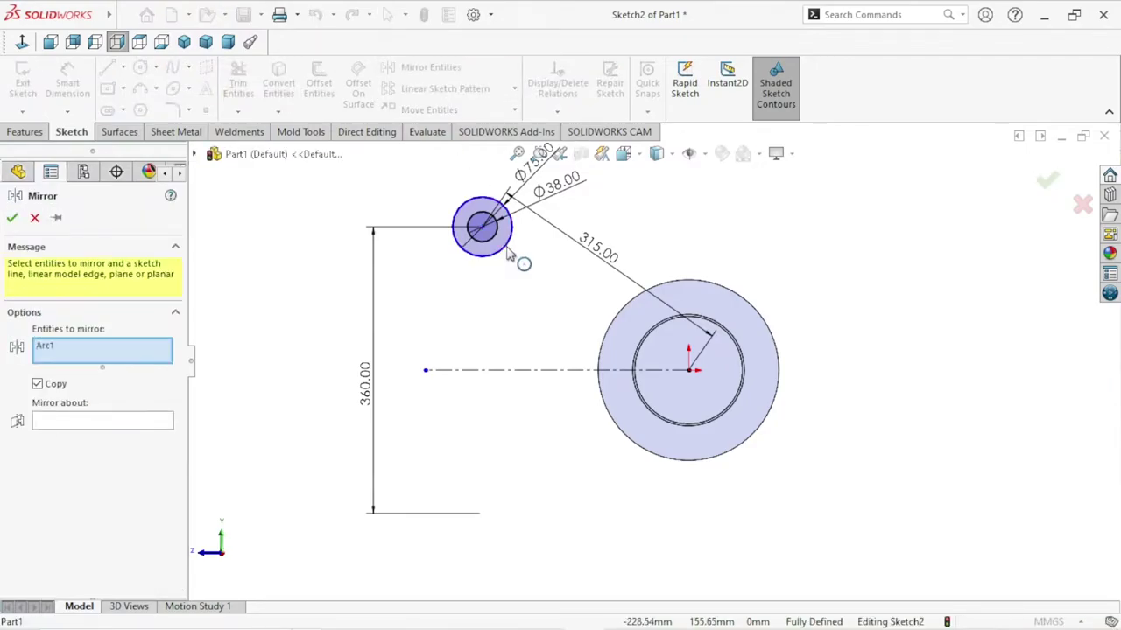
pyautogui.click(499, 241)
pyautogui.click(87, 434)
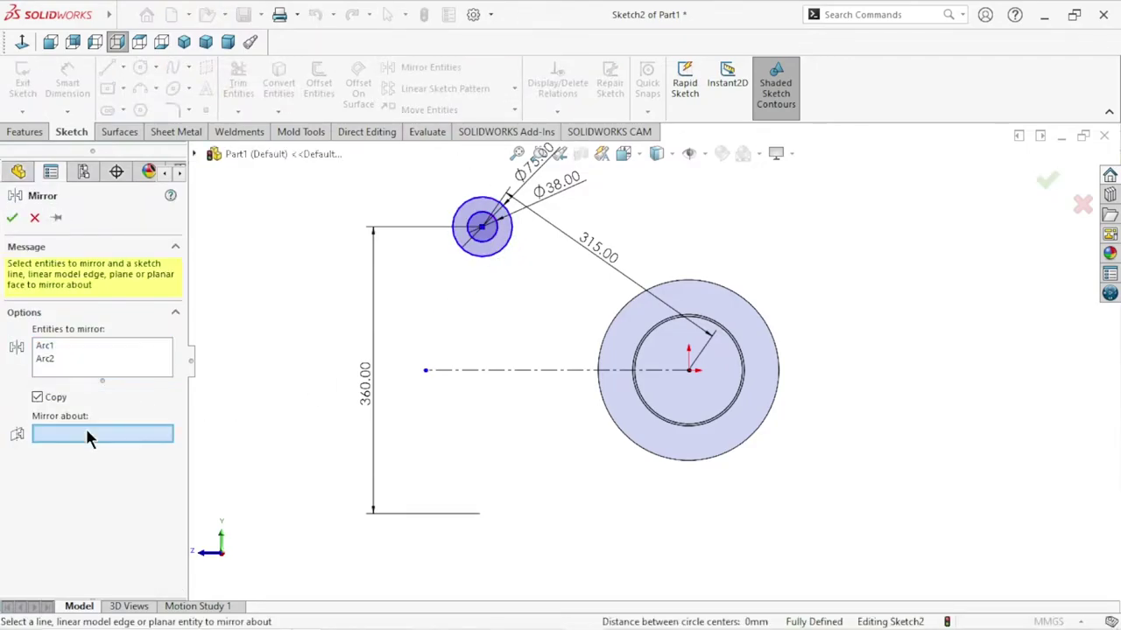
pyautogui.click(562, 369)
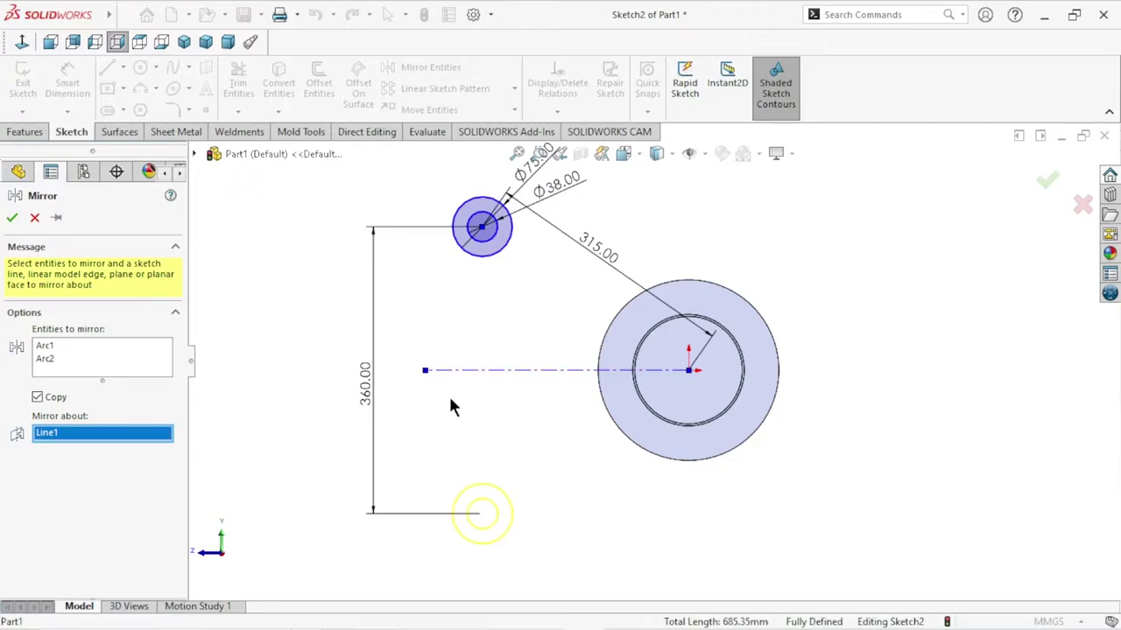
pyautogui.click(14, 218)
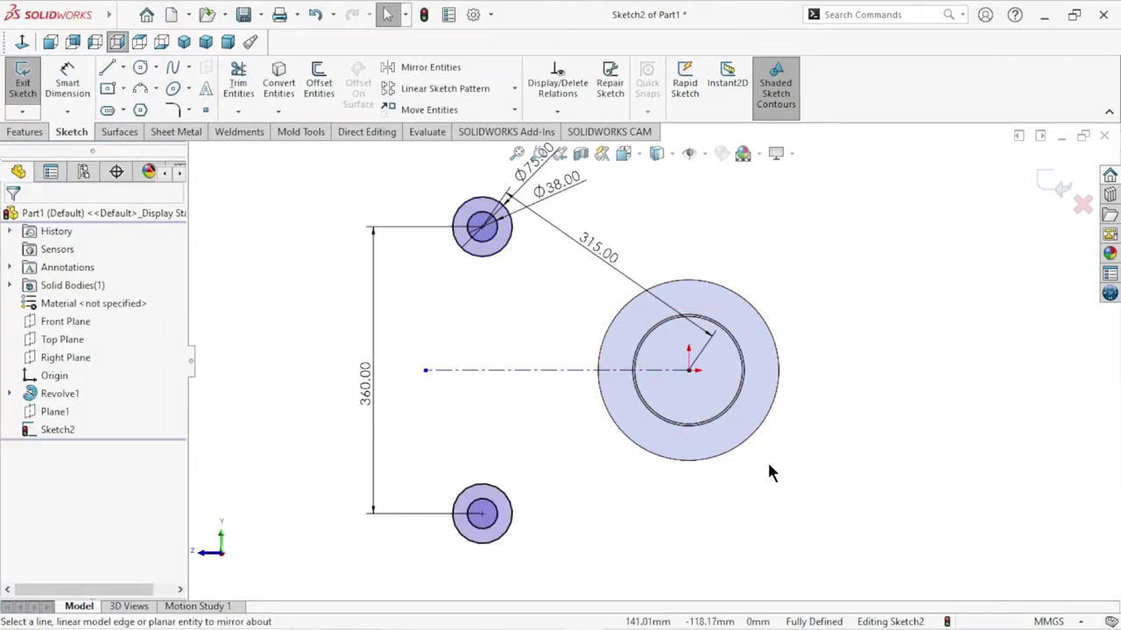
pyautogui.scroll(2, 700, 451)
pyautogui.scroll(-1, 665, 394)
pyautogui.scroll(2, 613, 342)
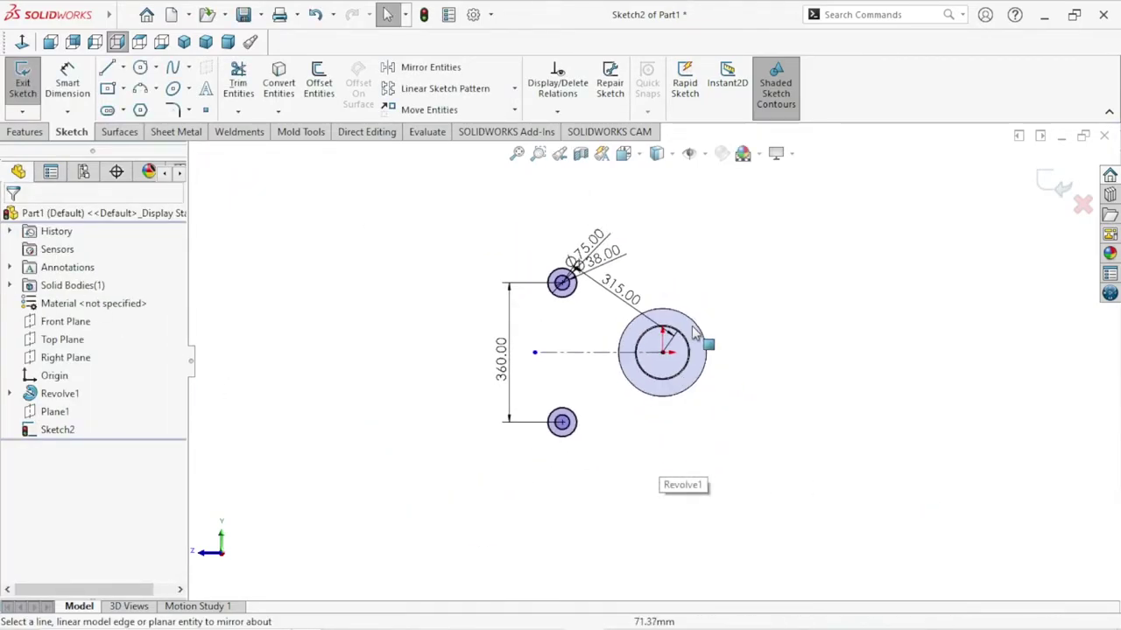
pyautogui.scroll(-1, 637, 307)
# Rearrange the Ø75.00 and 315.00 dimension labels so they no longer overlap.
pyautogui.scroll(1, 561, 280)
pyautogui.moveTo(531, 258)
pyautogui.mouseDown()
pyautogui.moveTo(547, 201)
pyautogui.moveTo(518, 209)
pyautogui.mouseUp()
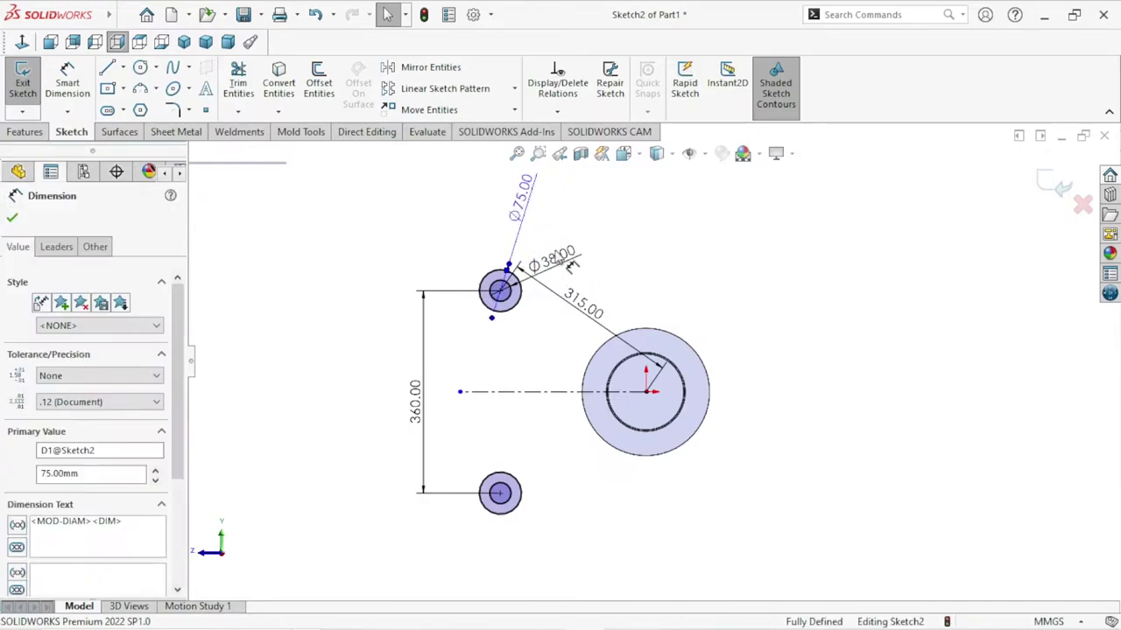
pyautogui.click(577, 206)
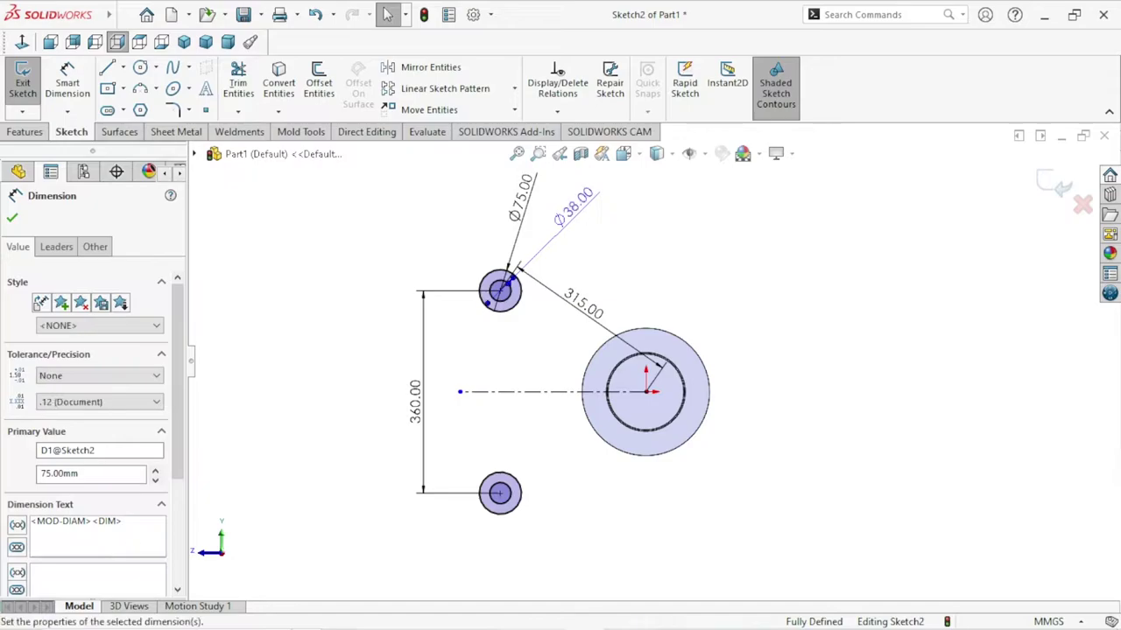
pyautogui.moveTo(575, 294); pyautogui.dragTo(606, 279)
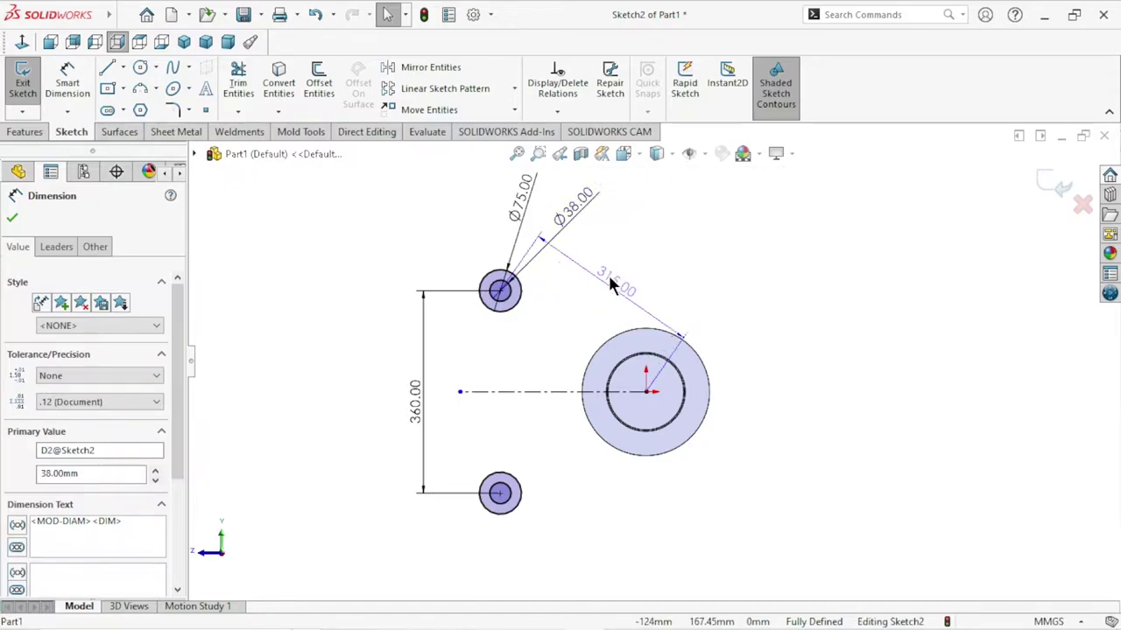
pyautogui.click(816, 315)
pyautogui.keyDown('ctrl'); pyautogui.moveTo(705, 477); pyautogui.dragTo(709, 443, button='middle'); pyautogui.keyUp('ctrl')
pyautogui.scroll(2, 733, 350)
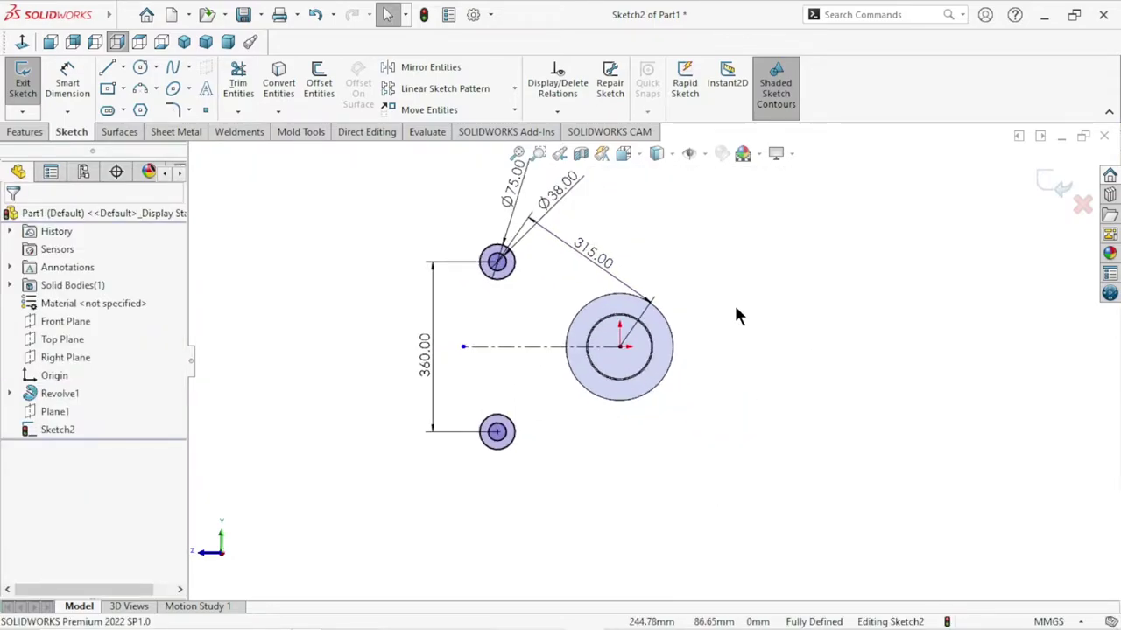
pyautogui.scroll(-2, 753, 297)
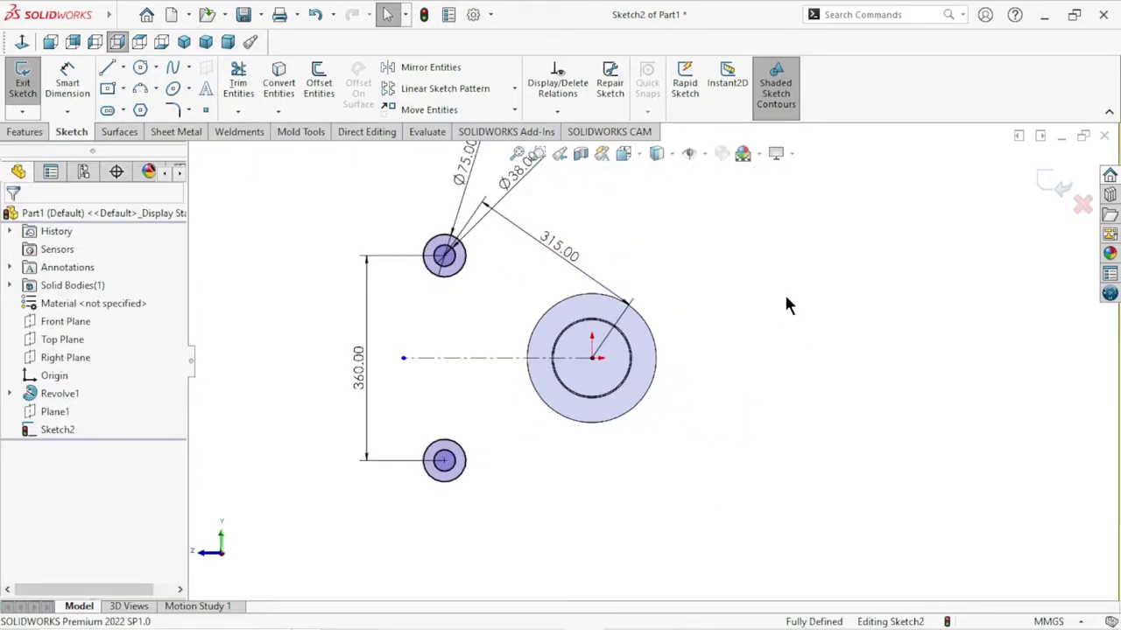
# Convert the hub's 140 mm circle into Sketch2 with Convert Entities.
pyautogui.click(109, 72)
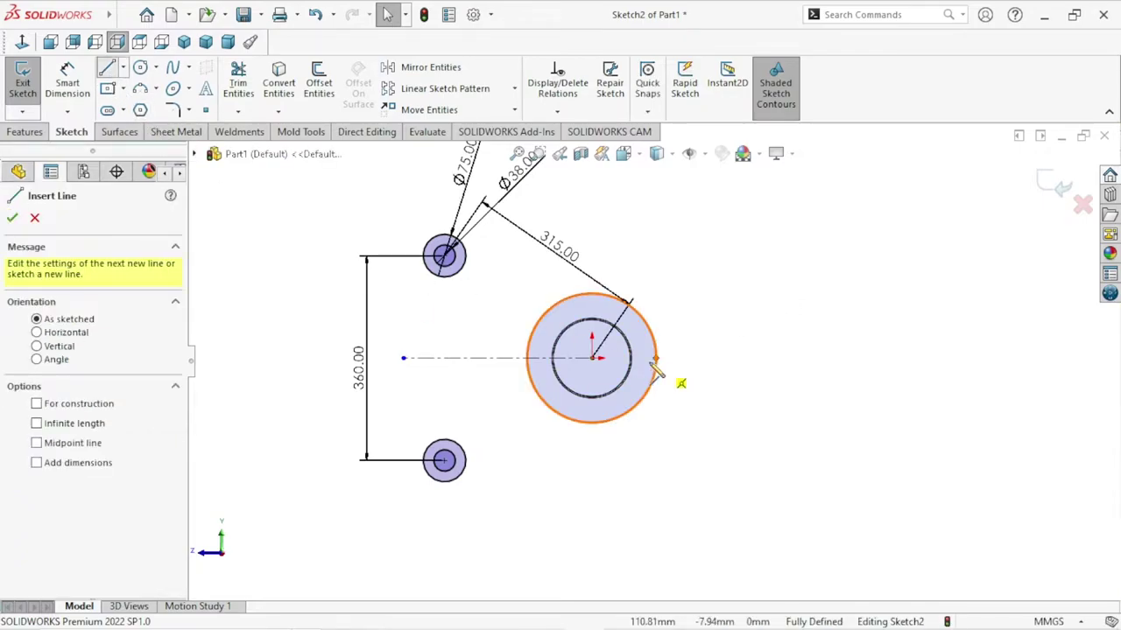
pyautogui.click(34, 221)
pyautogui.scroll(-5, 560, 373)
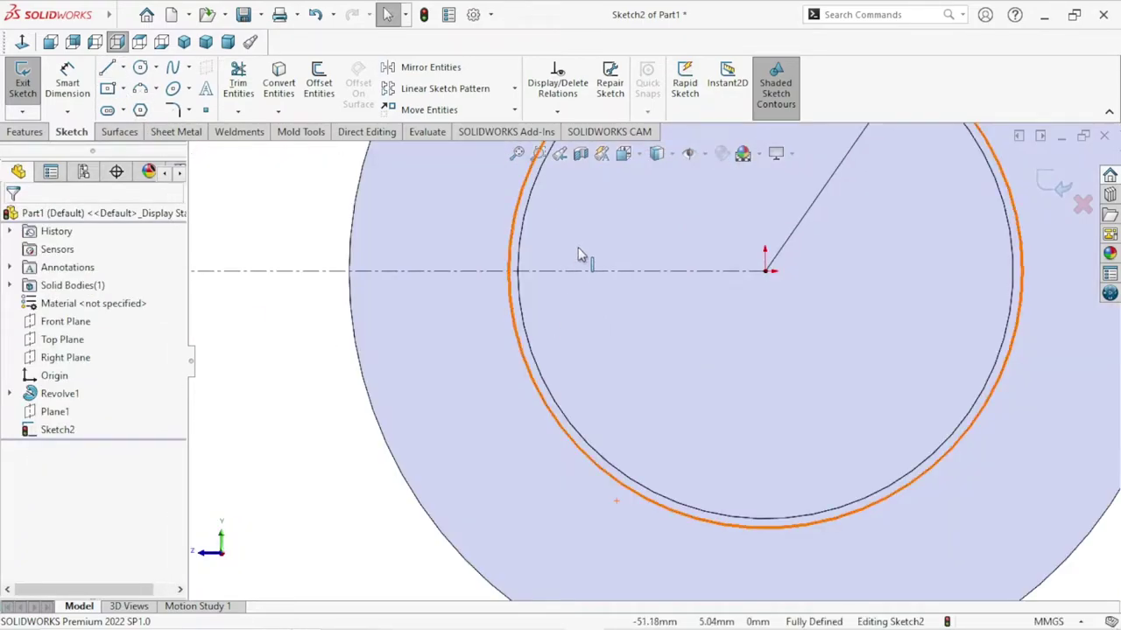
pyautogui.click(514, 255)
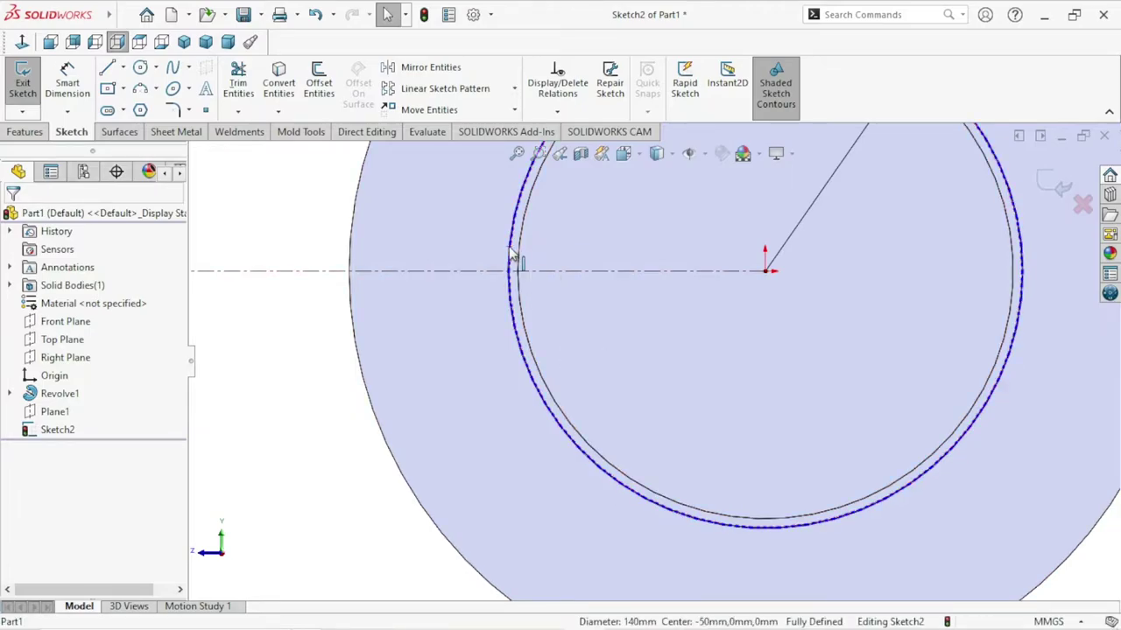
pyautogui.click(276, 88)
pyautogui.scroll(3, 604, 421)
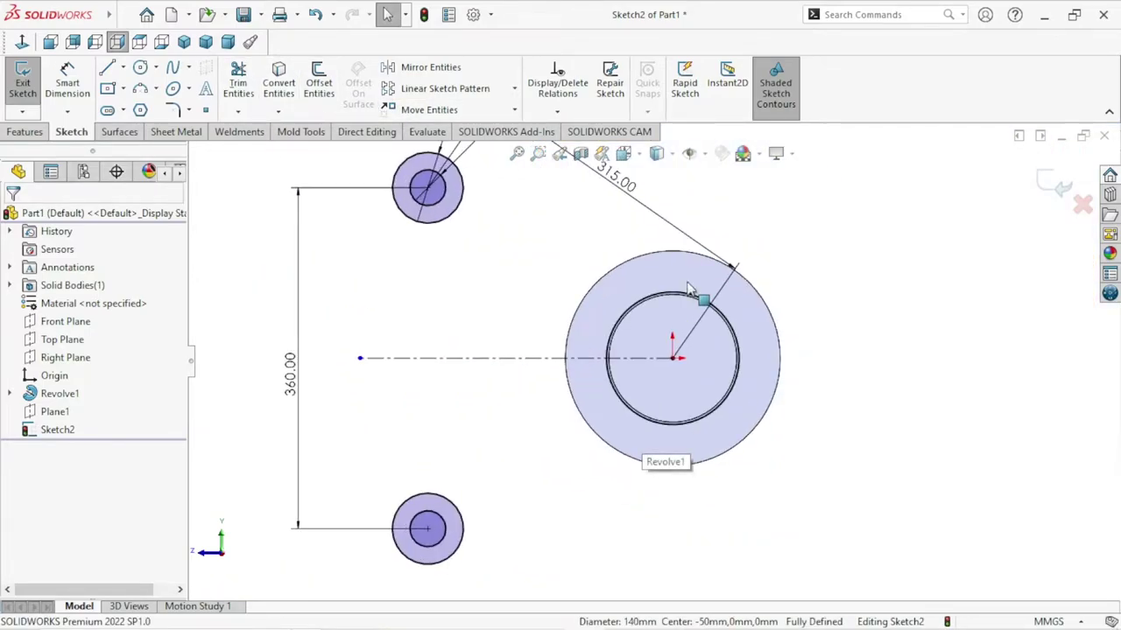
pyautogui.scroll(1, 753, 289)
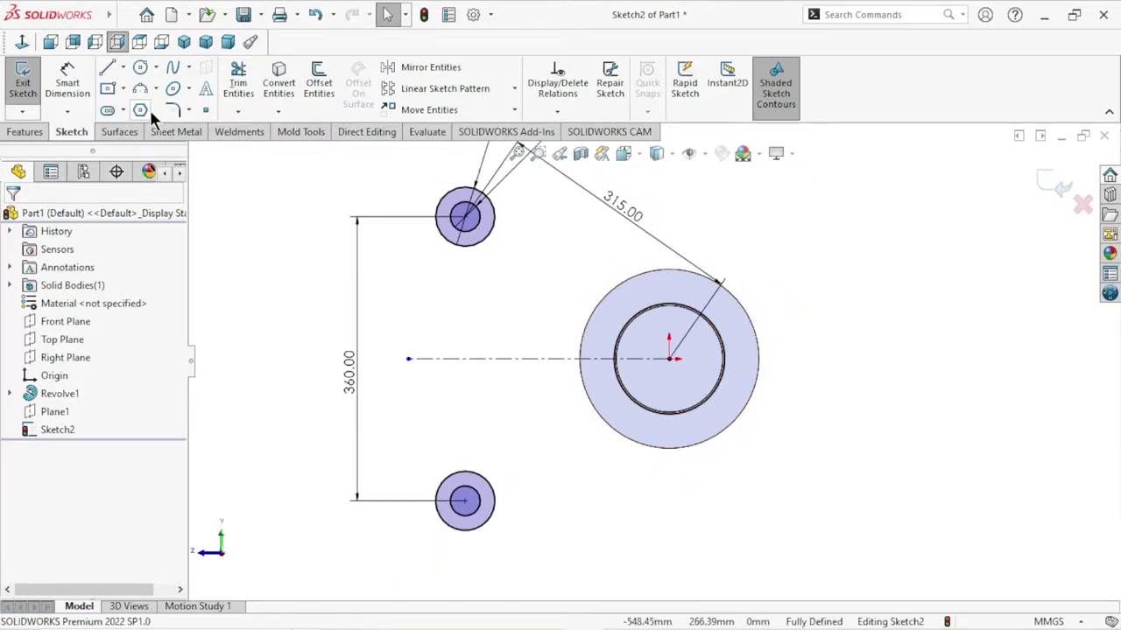
# Draw a line from the converted hub circle tangent to the upper boss.
pyautogui.click(107, 66)
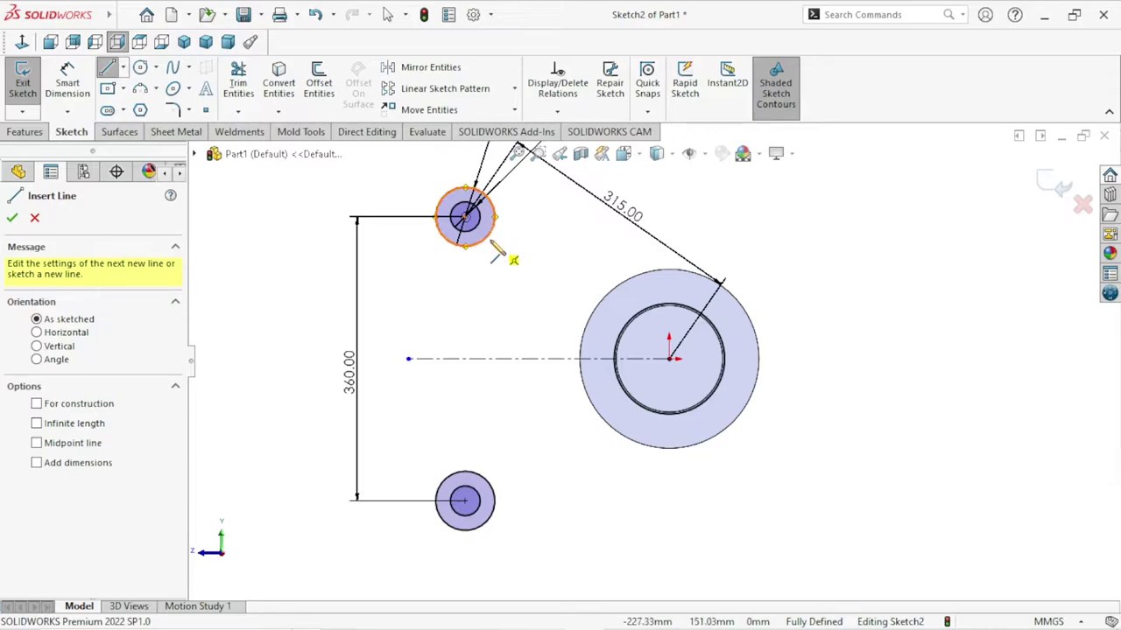
pyautogui.click(495, 218)
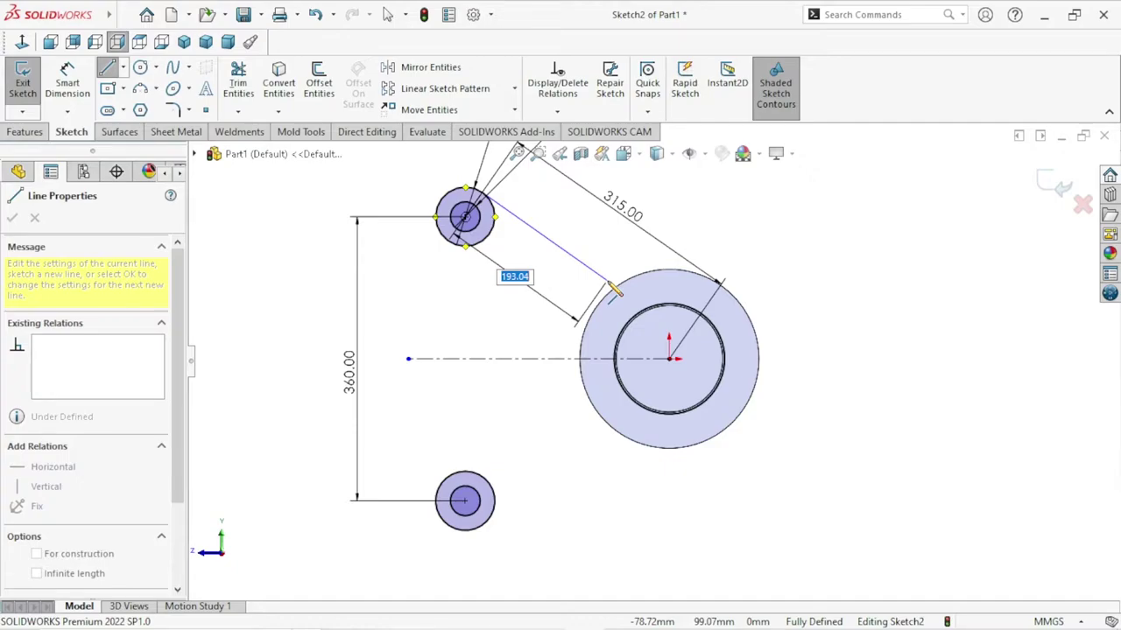
pyautogui.press('Escape')
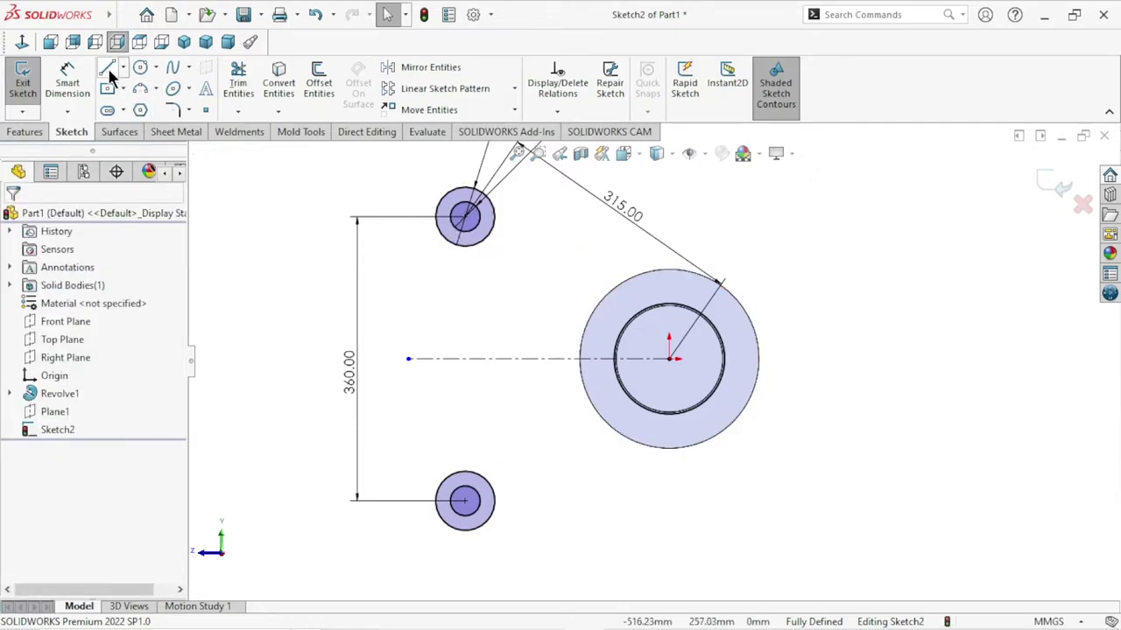
pyautogui.click(107, 68)
pyautogui.scroll(-2, 630, 337)
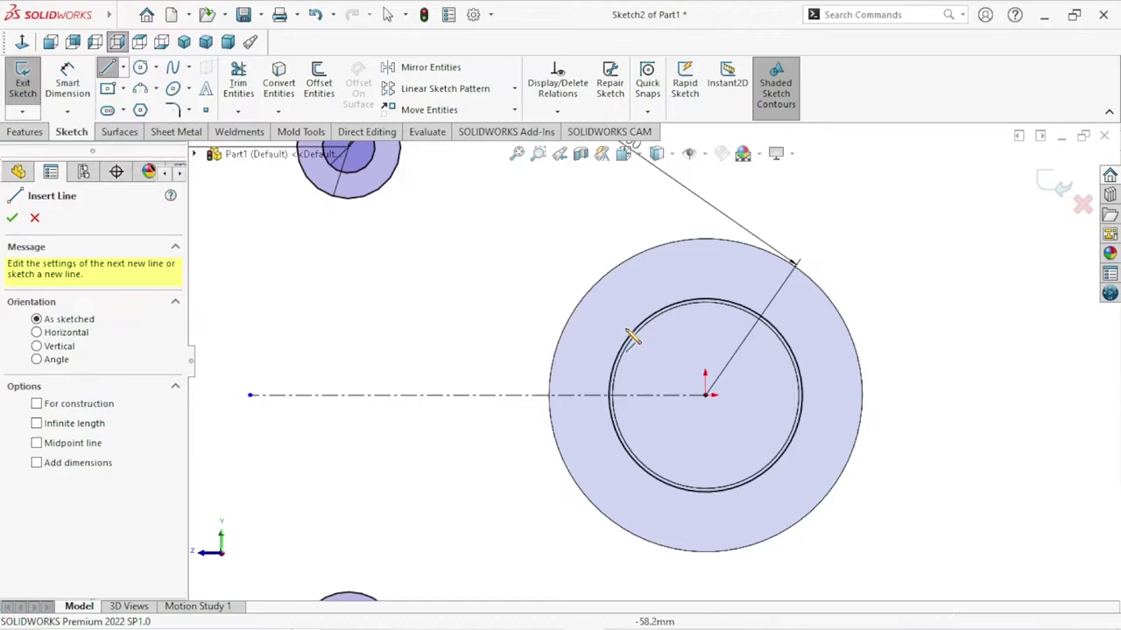
pyautogui.click(634, 330)
pyautogui.scroll(3, 503, 239)
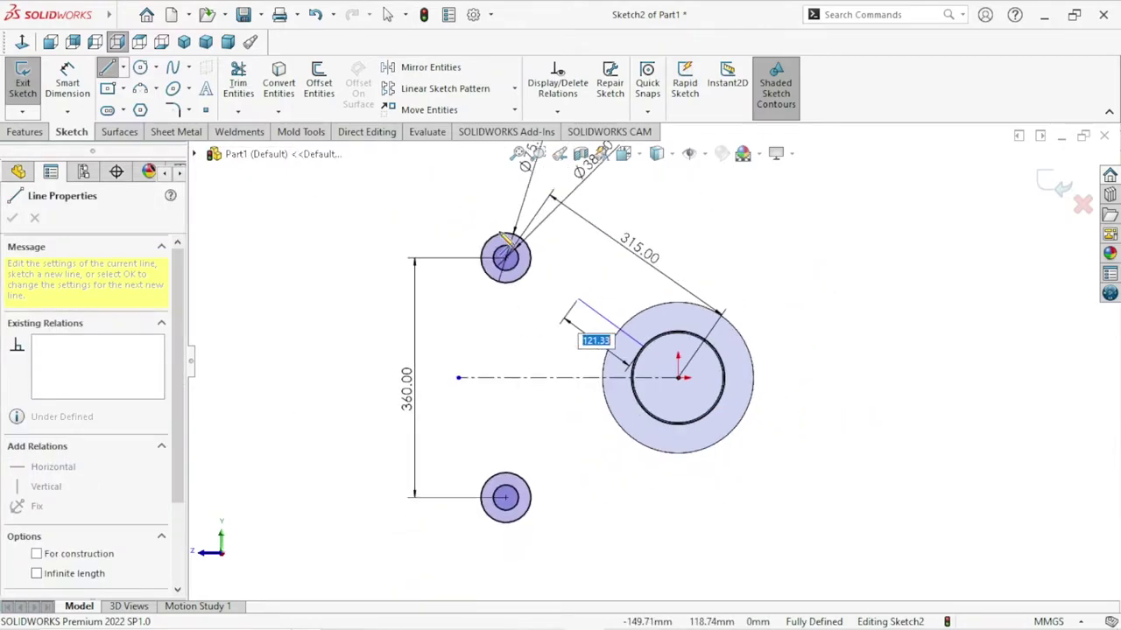
pyautogui.scroll(-2, 529, 237)
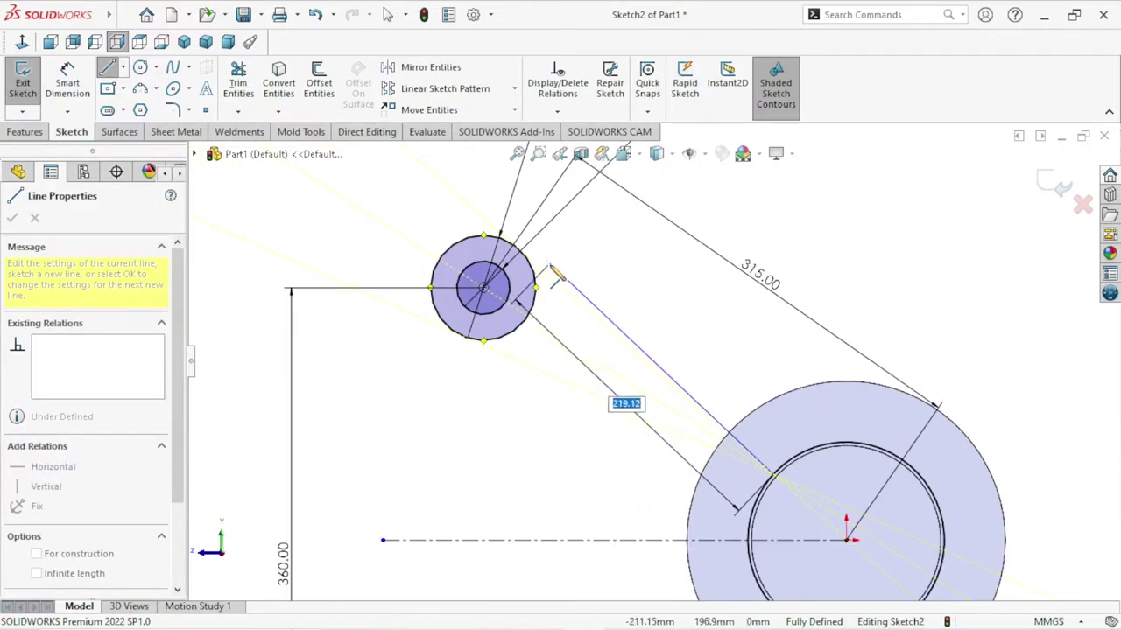
pyautogui.scroll(-1, 543, 284)
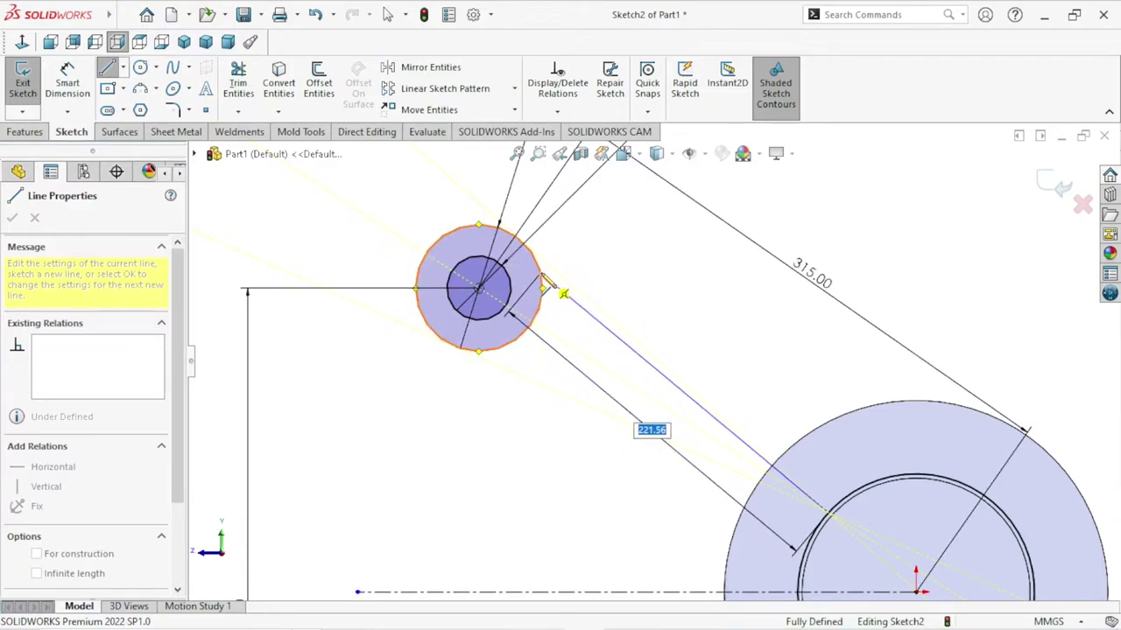
pyautogui.click(543, 285)
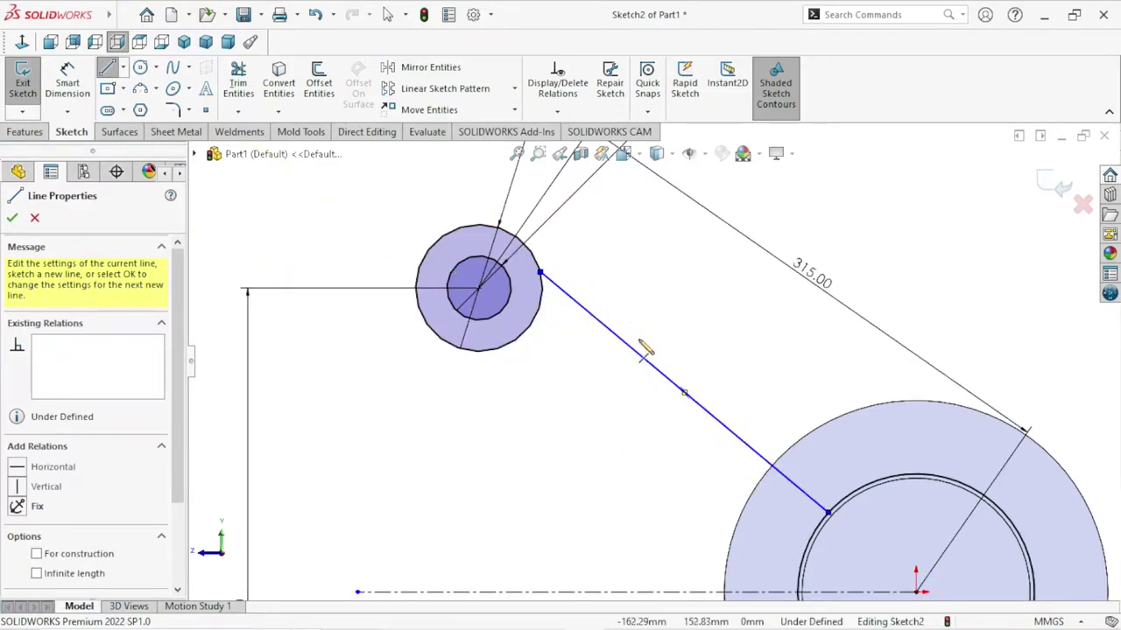
pyautogui.scroll(3, 657, 375)
pyautogui.rightClick(802, 272)
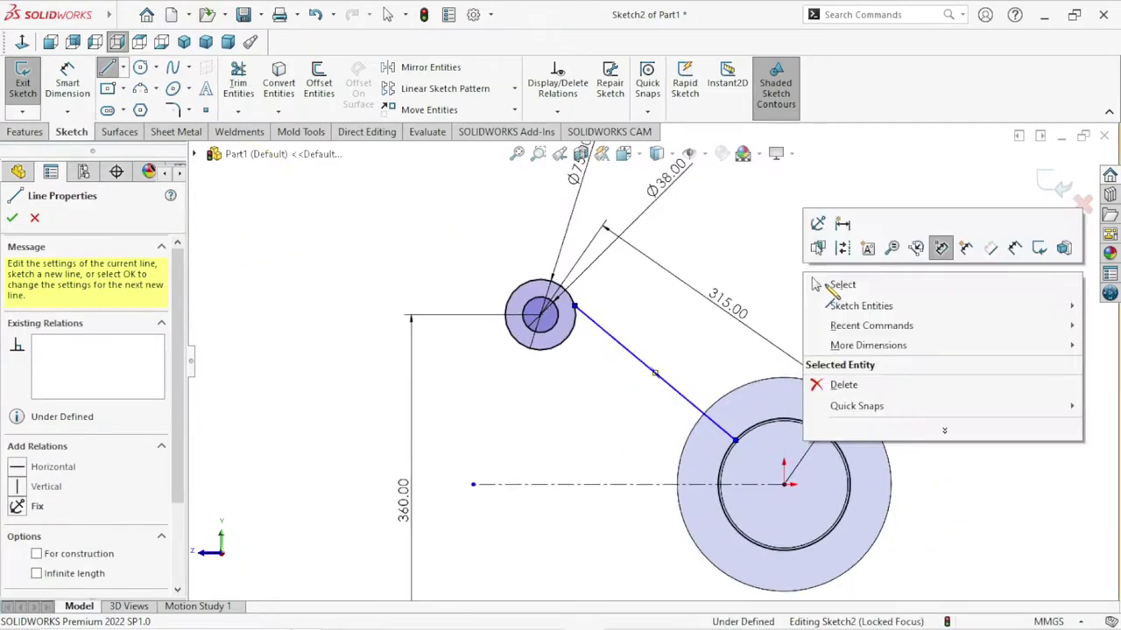
pyautogui.click(818, 283)
pyautogui.scroll(3, 737, 469)
pyautogui.scroll(-2, 584, 311)
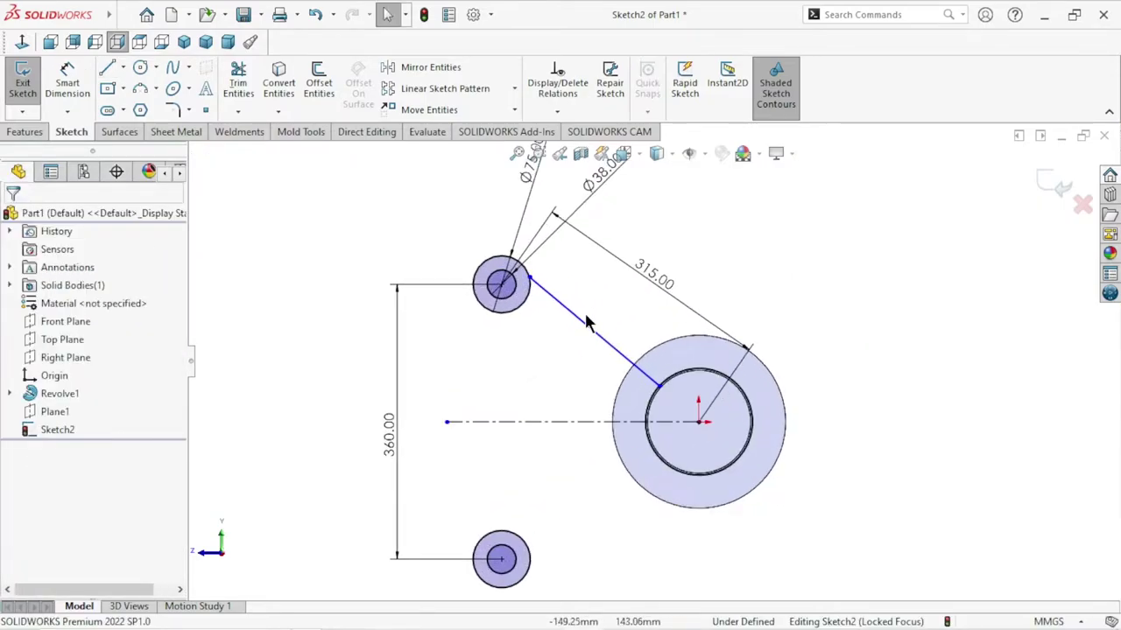
pyautogui.scroll(-2, 584, 311)
# Dimension the arm line's upper endpoint 180 mm above the horizontal centreline.
pyautogui.click(61, 91)
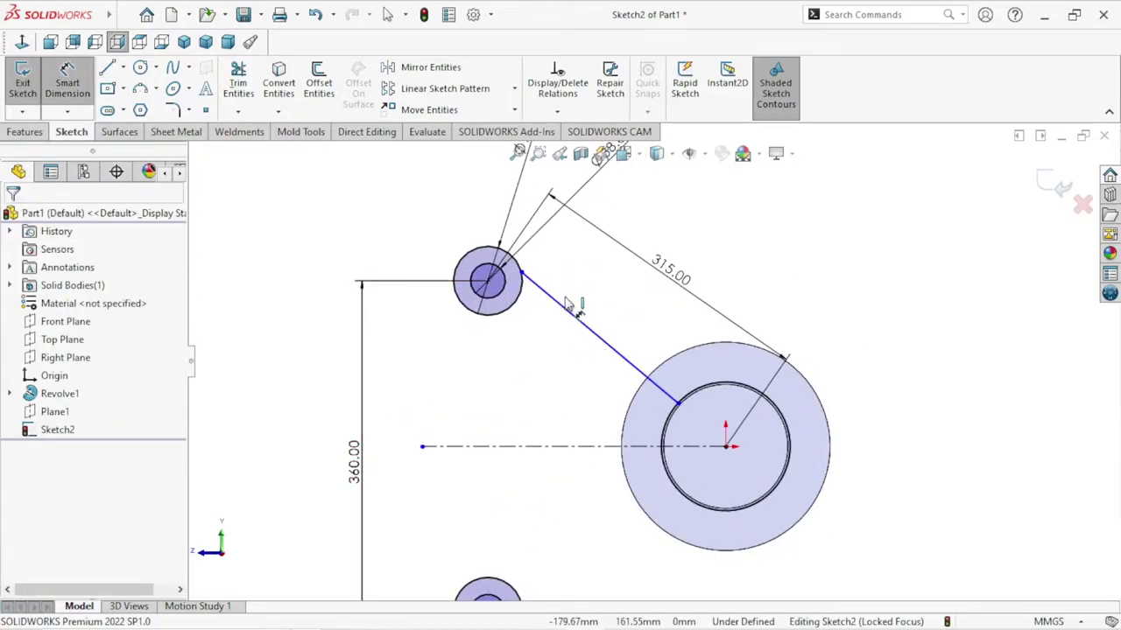
pyautogui.click(523, 276)
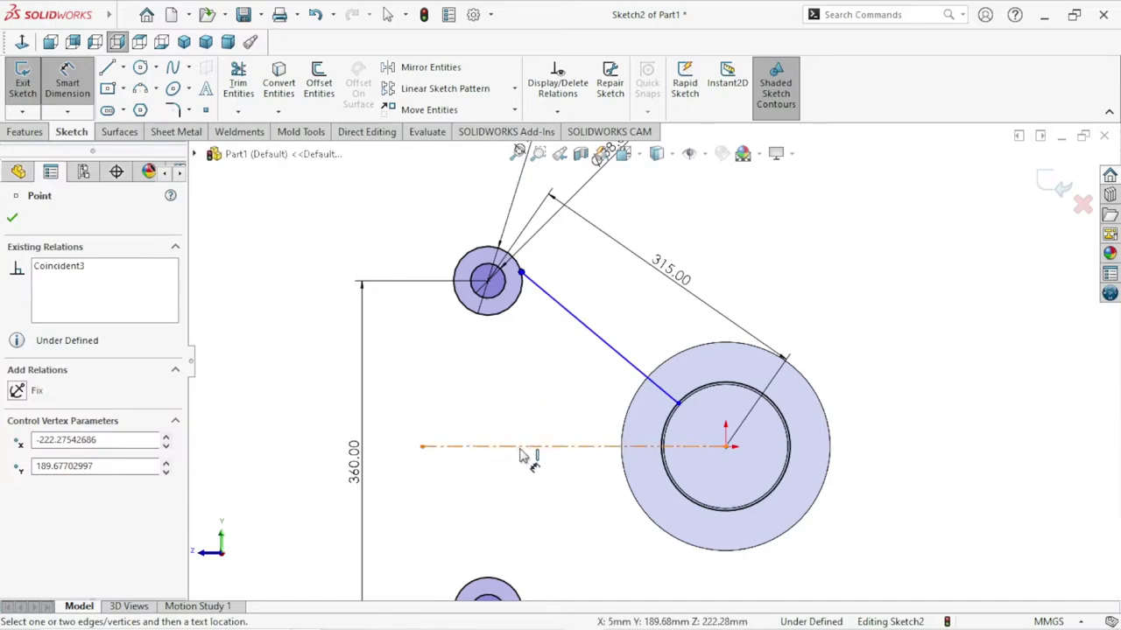
pyautogui.click(520, 448)
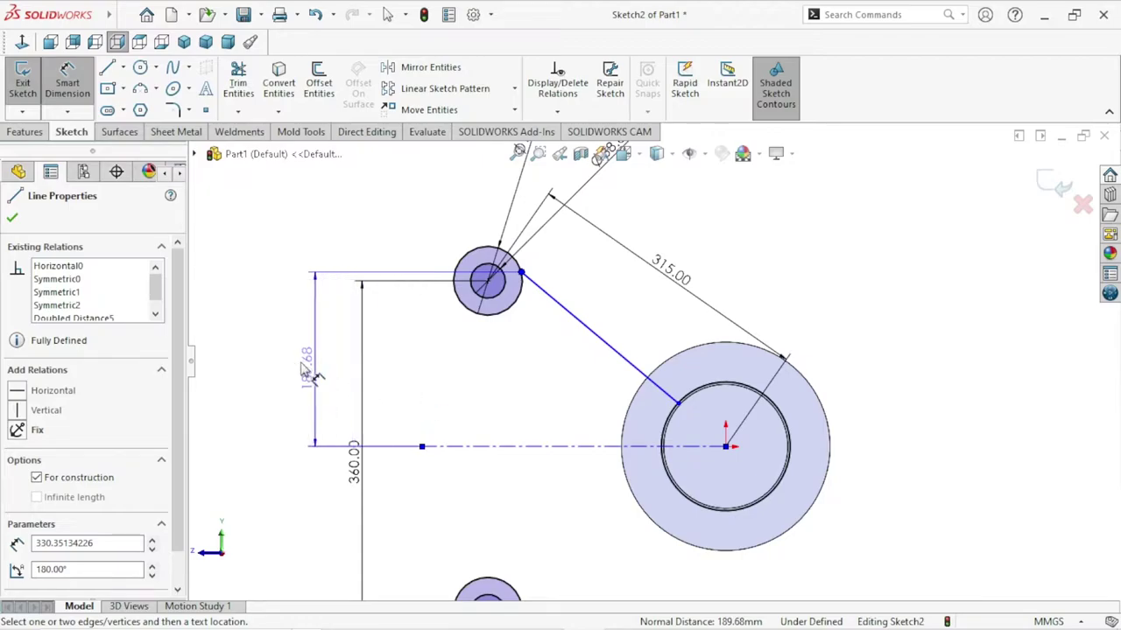
pyautogui.click(298, 368)
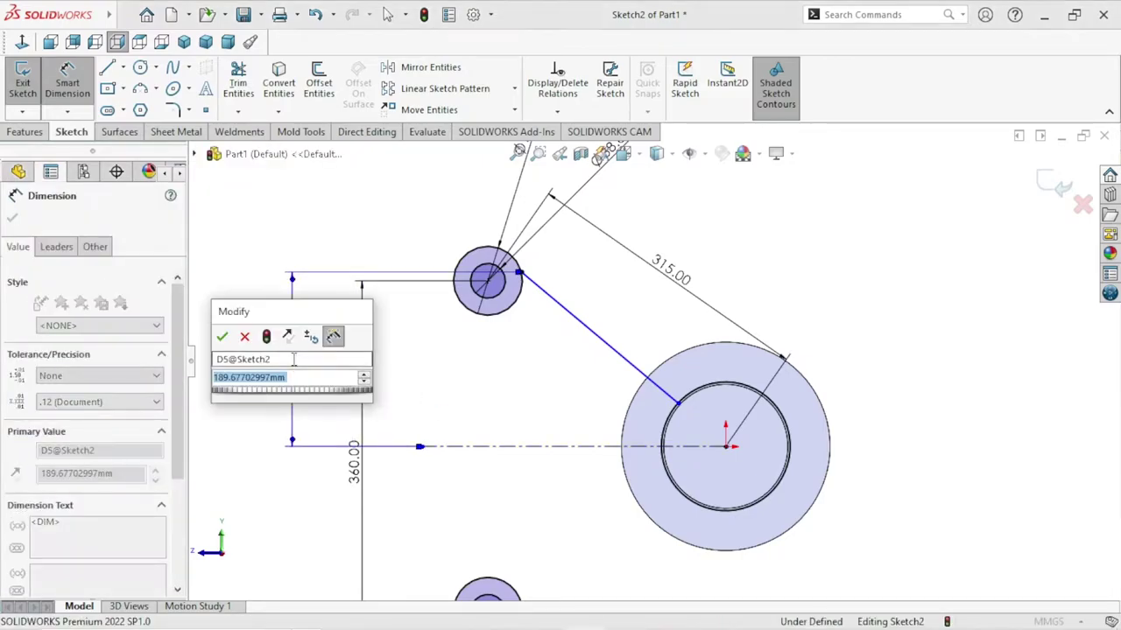
pyautogui.write('180')
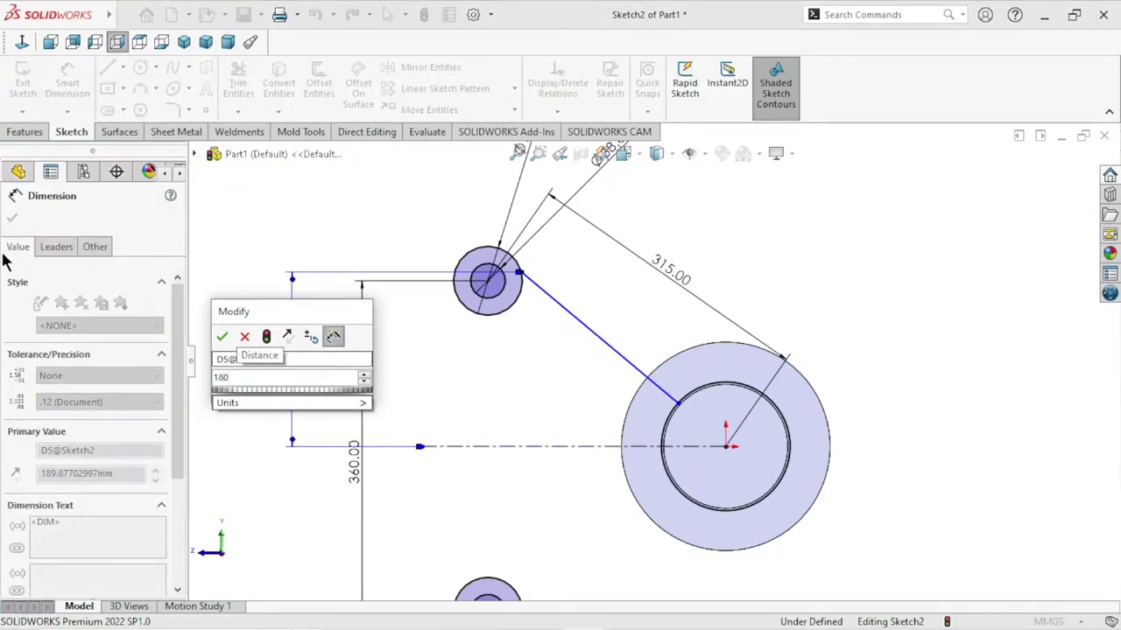
pyautogui.click(225, 337)
pyautogui.scroll(1, 600, 500)
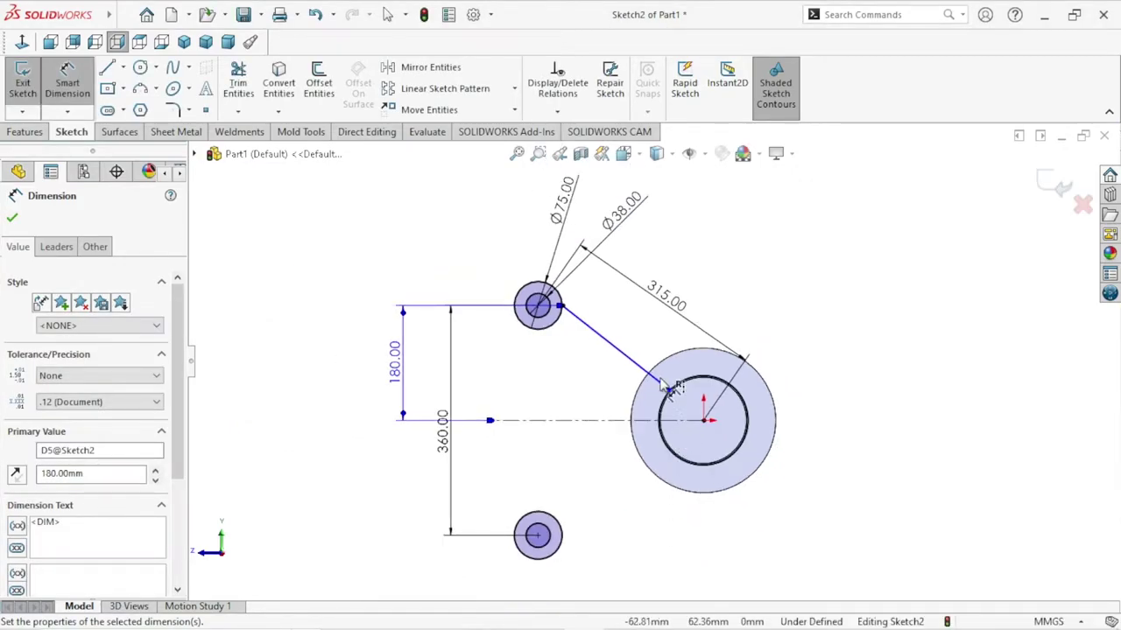
pyautogui.scroll(-2, 630, 482)
pyautogui.scroll(-1, 674, 460)
pyautogui.scroll(1, 692, 452)
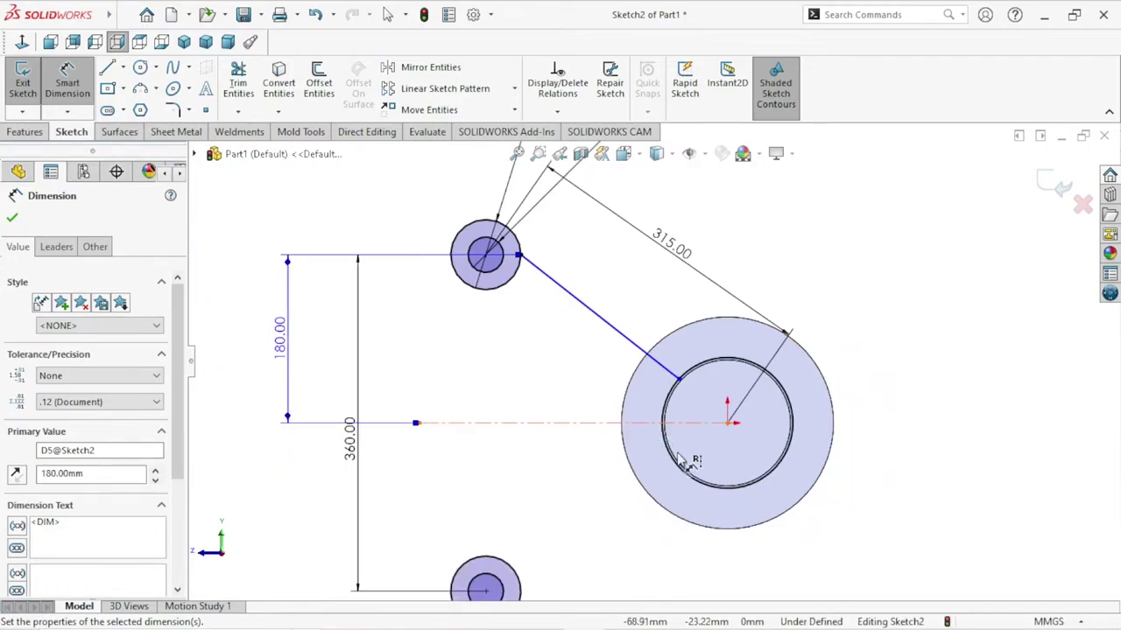
pyautogui.scroll(-1, 725, 464)
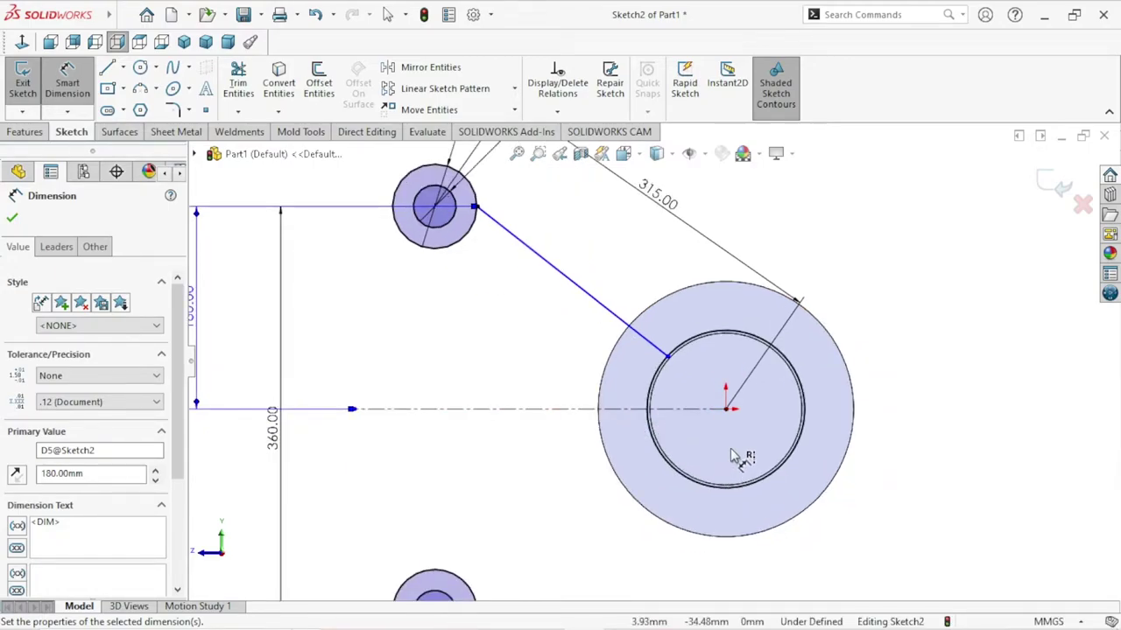
pyautogui.scroll(-1, 728, 427)
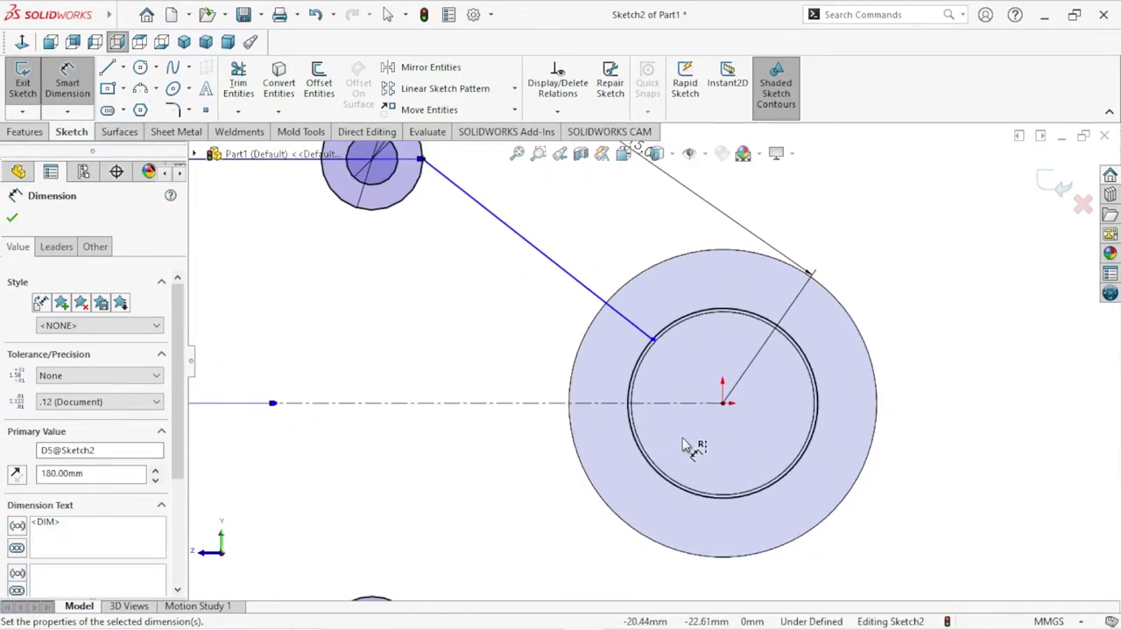
# Dimension the arm line's hub end 29 mm above the centreline, beside the large circle.
pyautogui.click(653, 403)
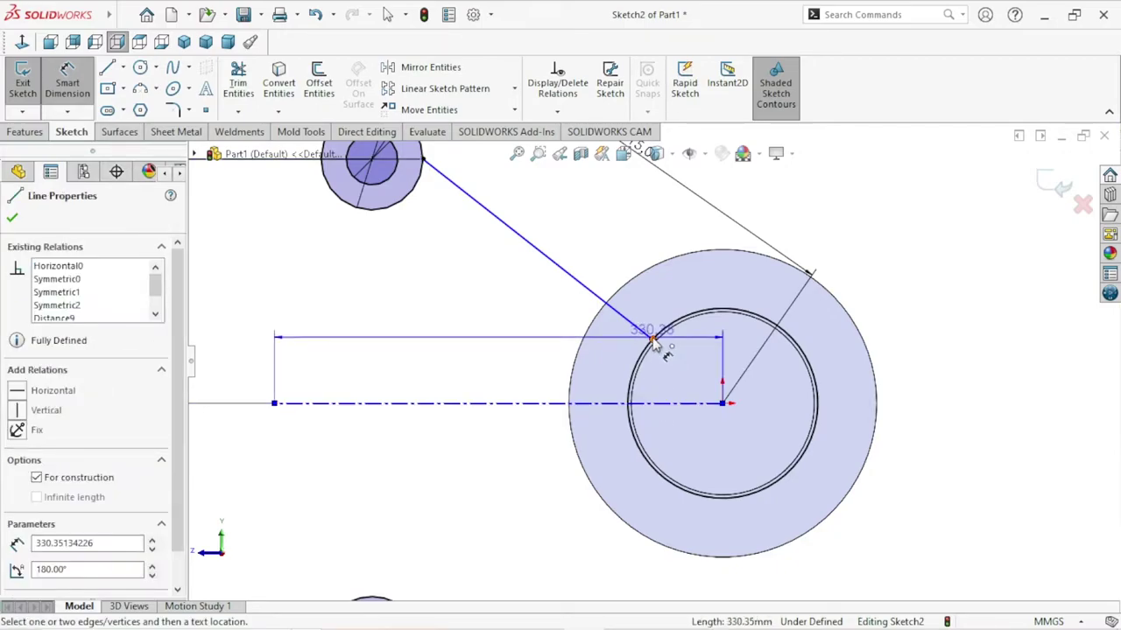
pyautogui.click(653, 339)
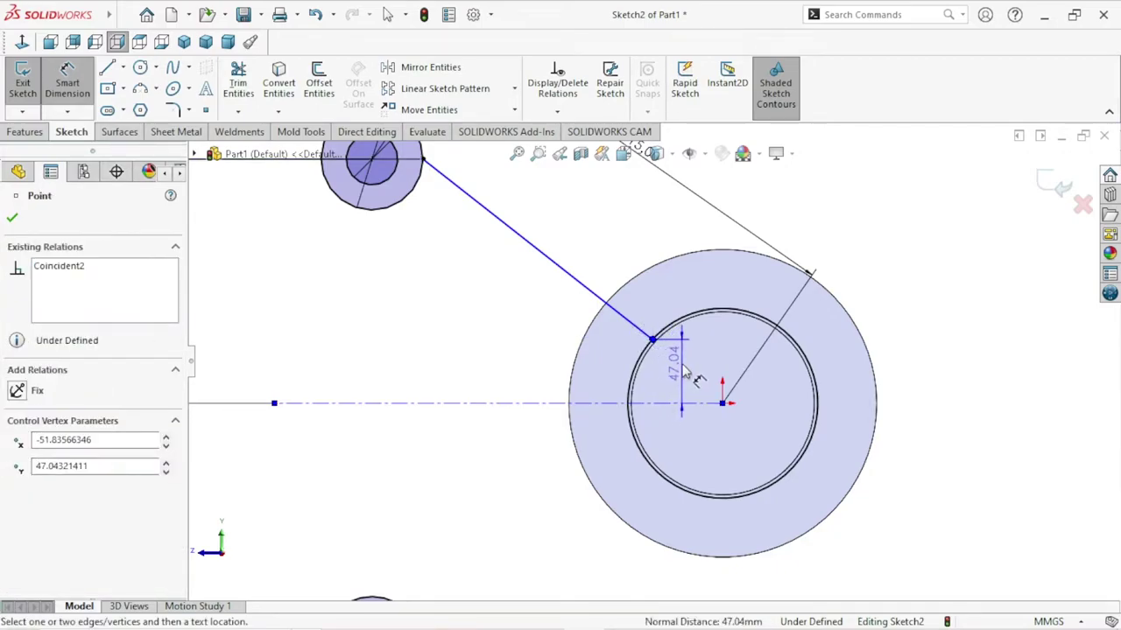
pyautogui.click(684, 370)
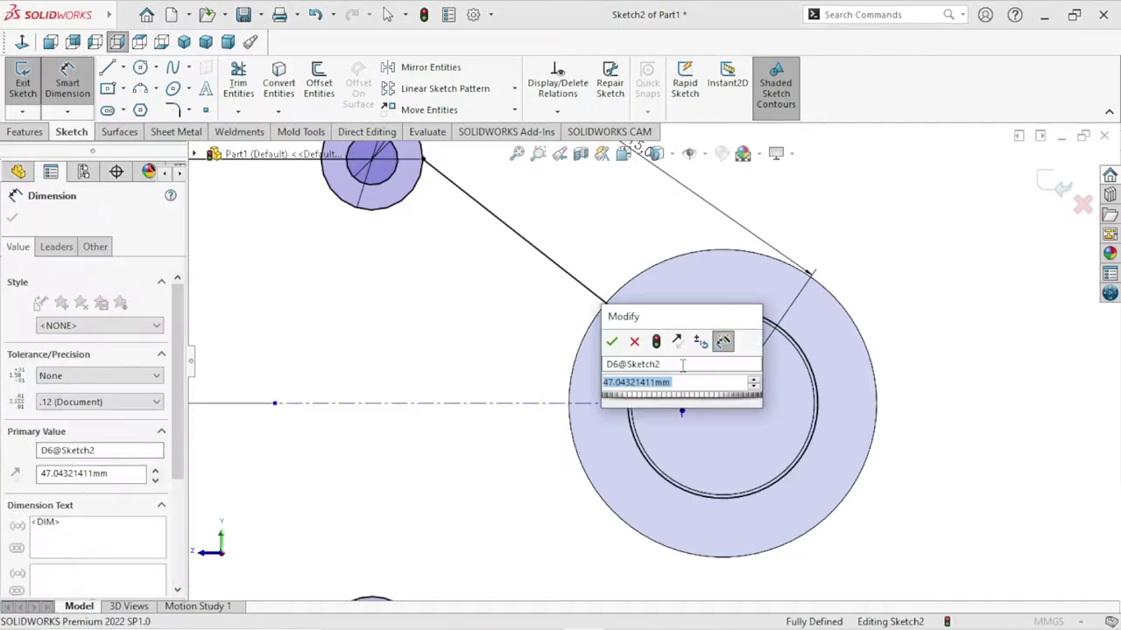
pyautogui.write('29')
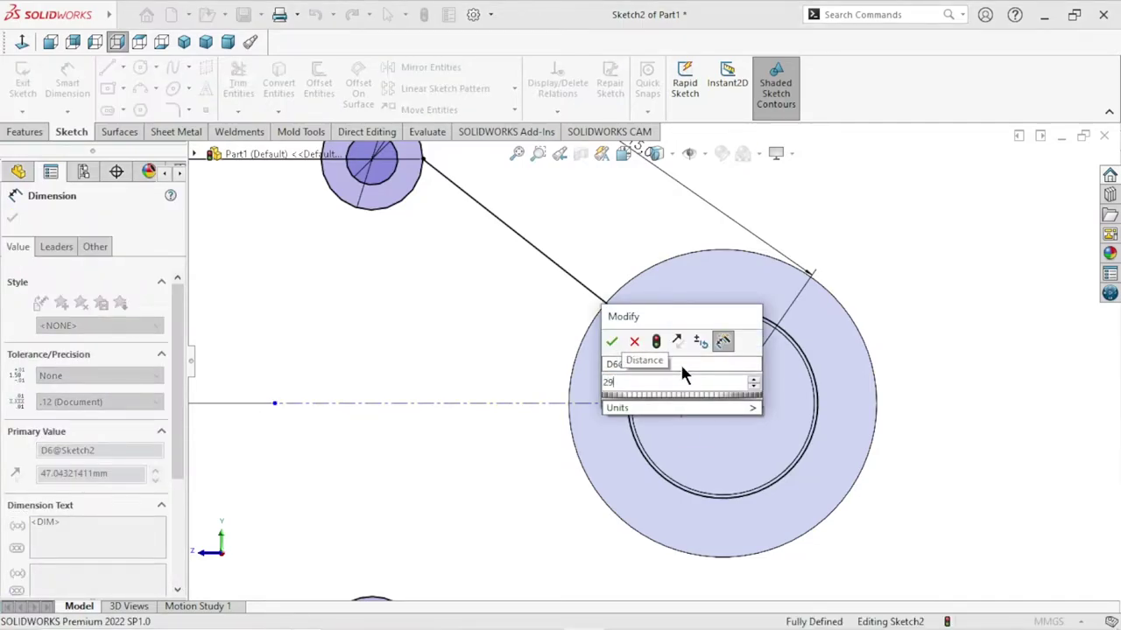
pyautogui.click(612, 341)
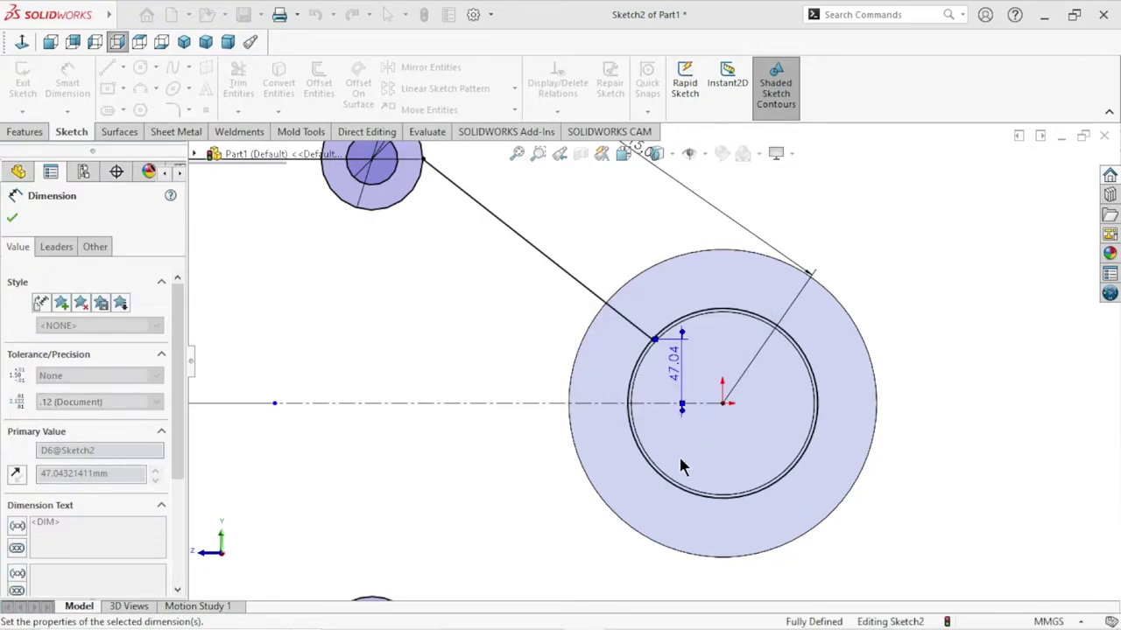
pyautogui.scroll(3, 680, 444)
pyautogui.scroll(-2, 601, 381)
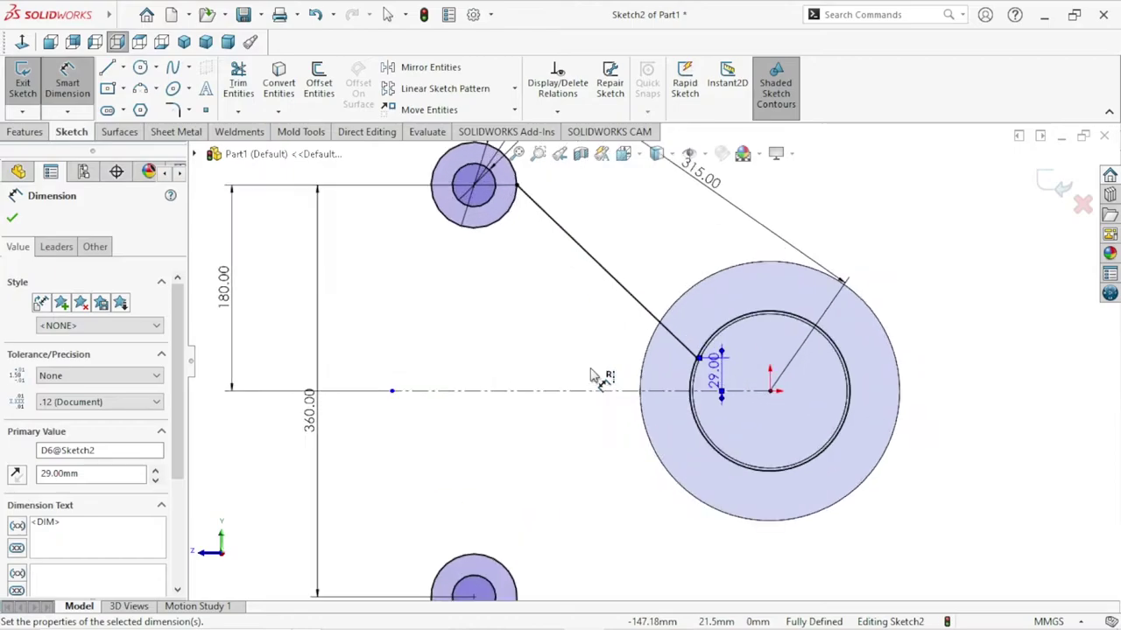
pyautogui.scroll(-2, 700, 375)
pyautogui.scroll(-1, 723, 372)
pyautogui.moveTo(720, 372)
pyautogui.mouseDown()
pyautogui.moveTo(581, 363)
pyautogui.moveTo(695, 270)
pyautogui.moveTo(676, 218)
pyautogui.moveTo(1024, 330)
pyautogui.mouseUp()
# Set the 29.00 dimension in place to the right of the large circle.
pyautogui.click(1033, 315)
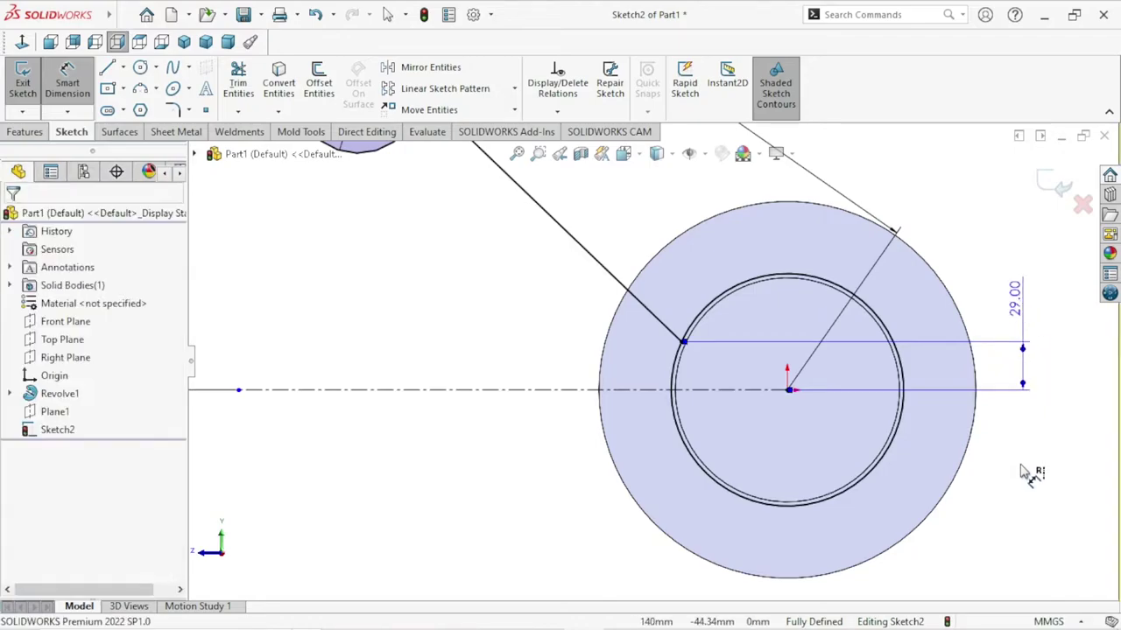
pyautogui.scroll(3, 826, 471)
pyautogui.scroll(-1, 629, 376)
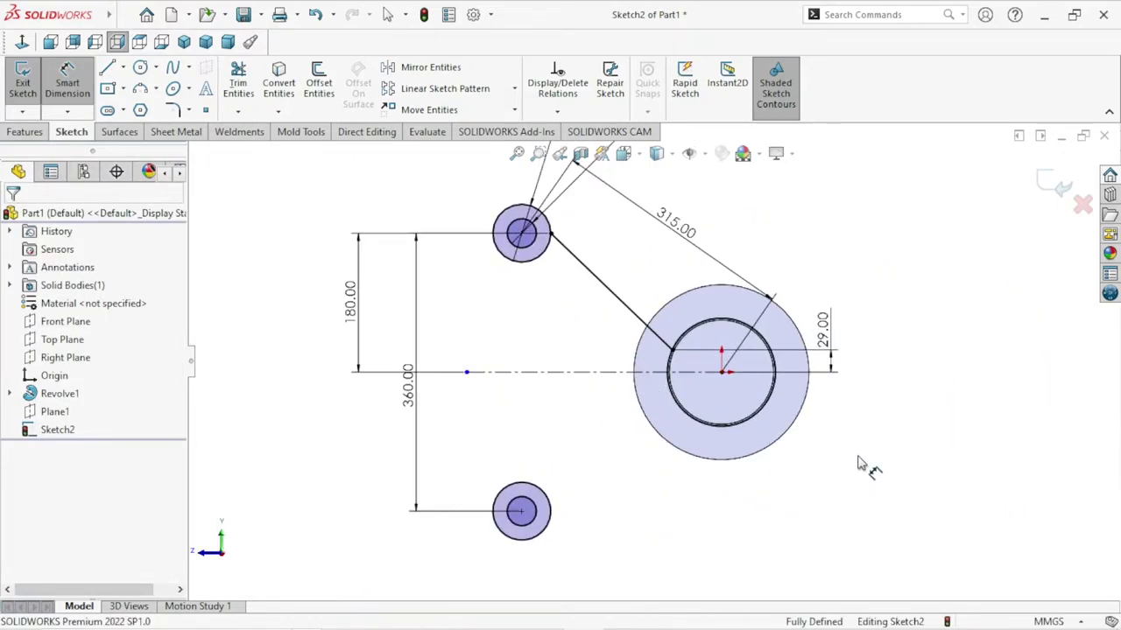
pyautogui.scroll(-3, 511, 216)
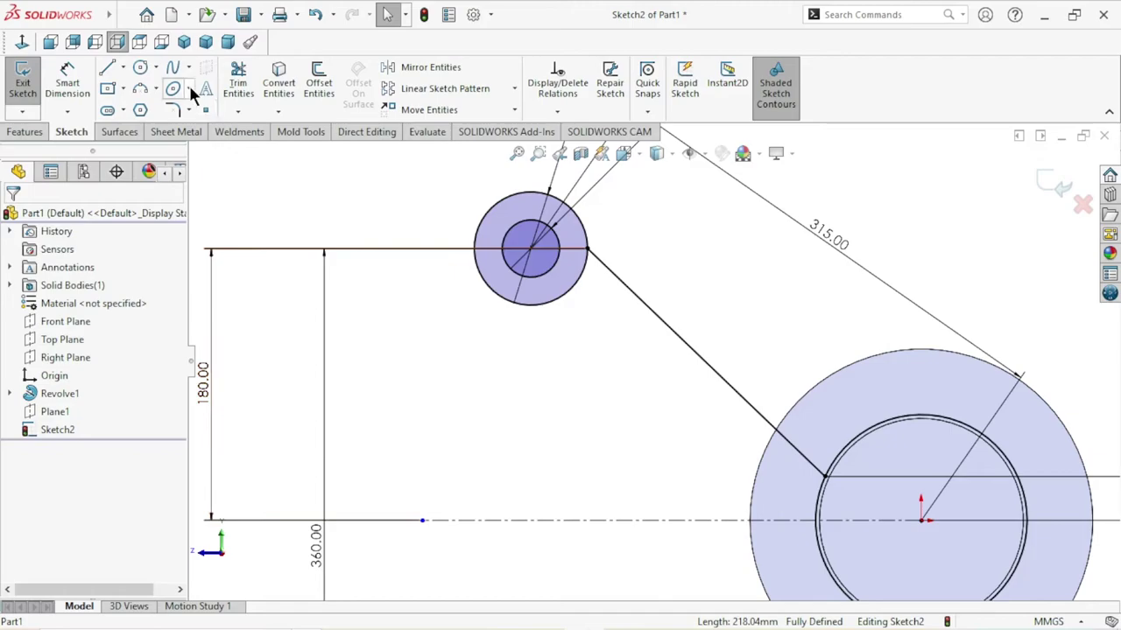
# Draw a second arm line from the small boss's lower edge to the hub's inner circle.
pyautogui.click(107, 68)
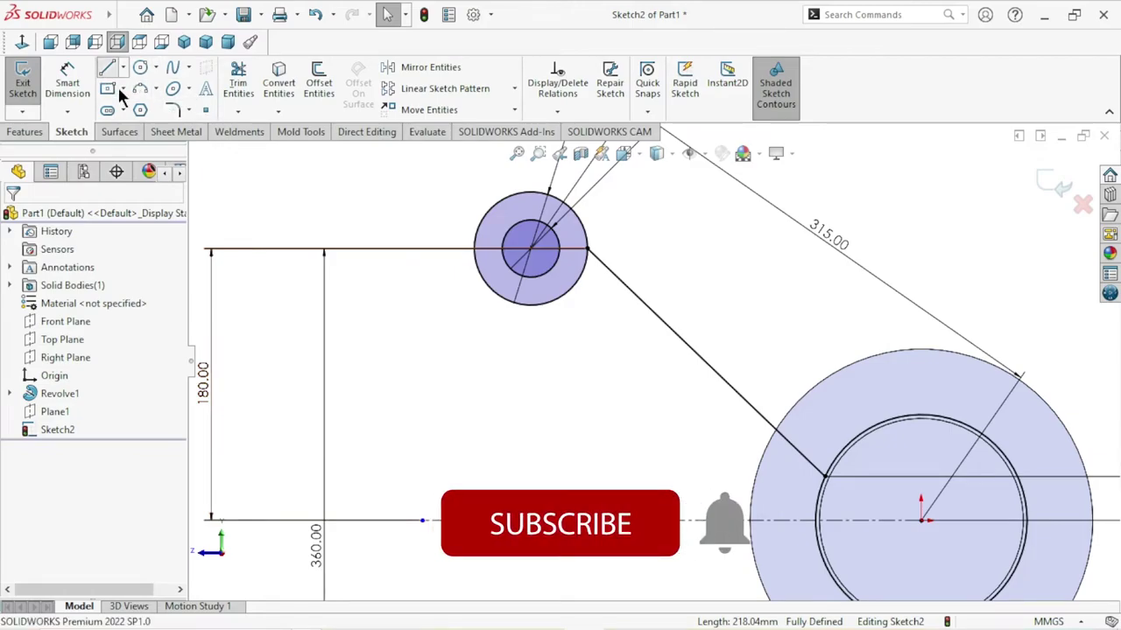
pyautogui.click(601, 296)
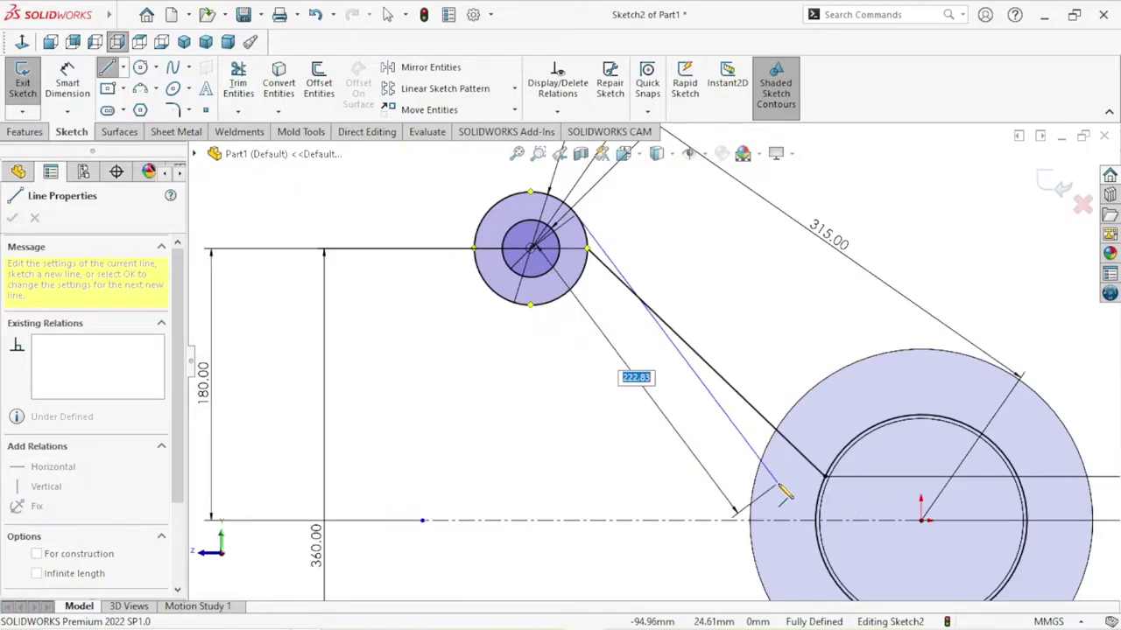
pyautogui.click(799, 457)
pyautogui.press('Escape')
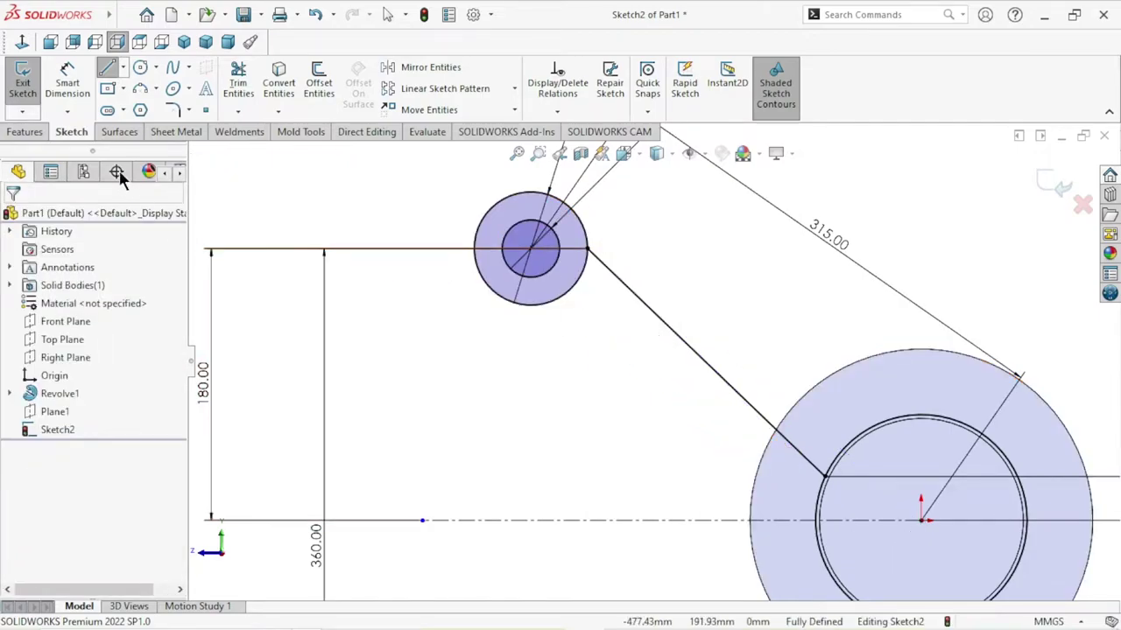
pyautogui.click(107, 68)
pyautogui.scroll(-5, 613, 318)
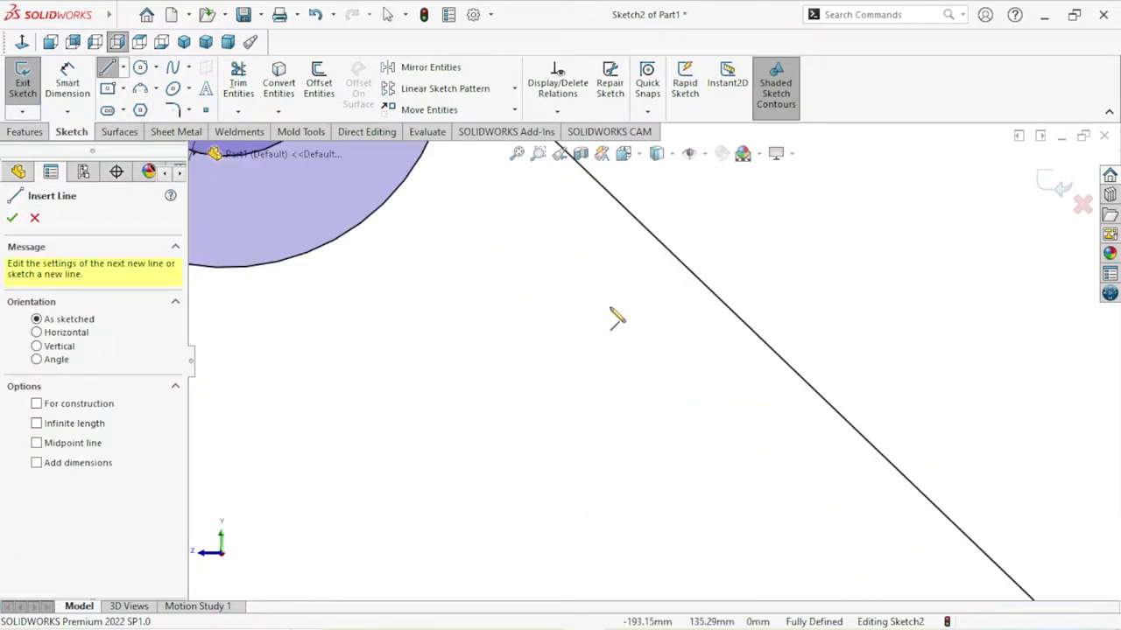
pyautogui.scroll(3, 554, 300)
pyautogui.scroll(1, 567, 305)
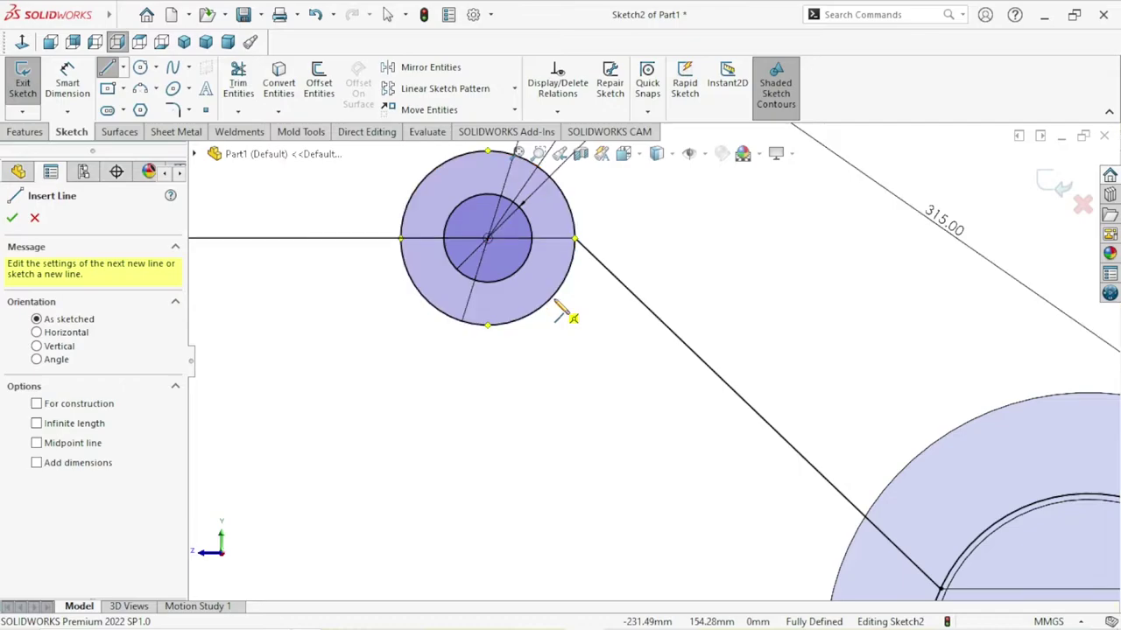
pyautogui.click(554, 305)
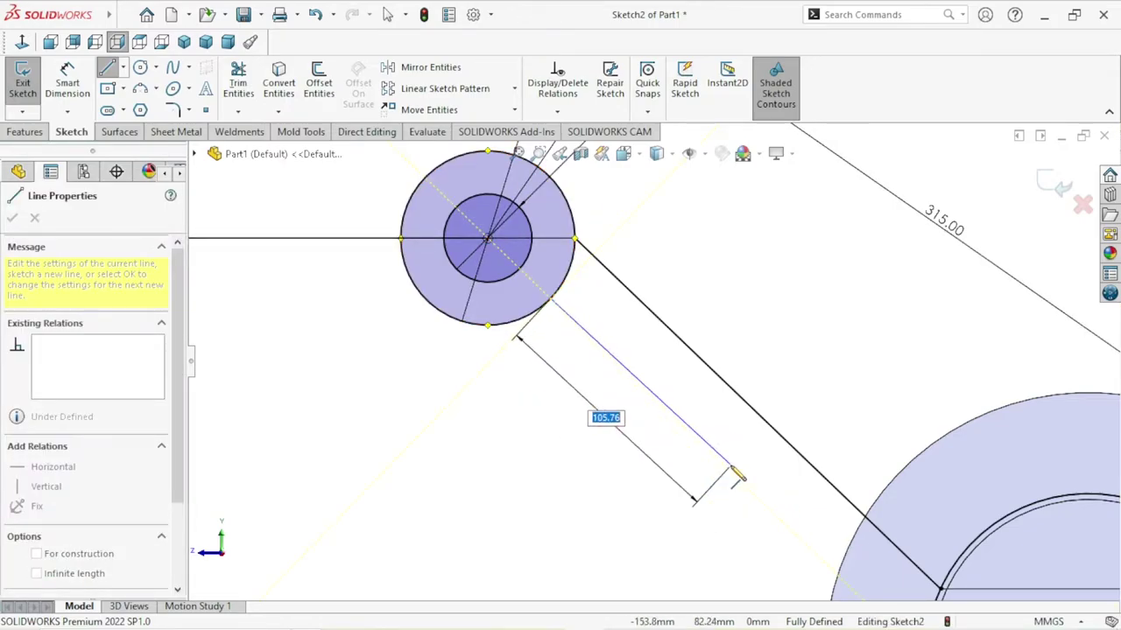
pyautogui.scroll(4, 745, 481)
pyautogui.scroll(-2, 723, 463)
pyautogui.scroll(-2, 716, 459)
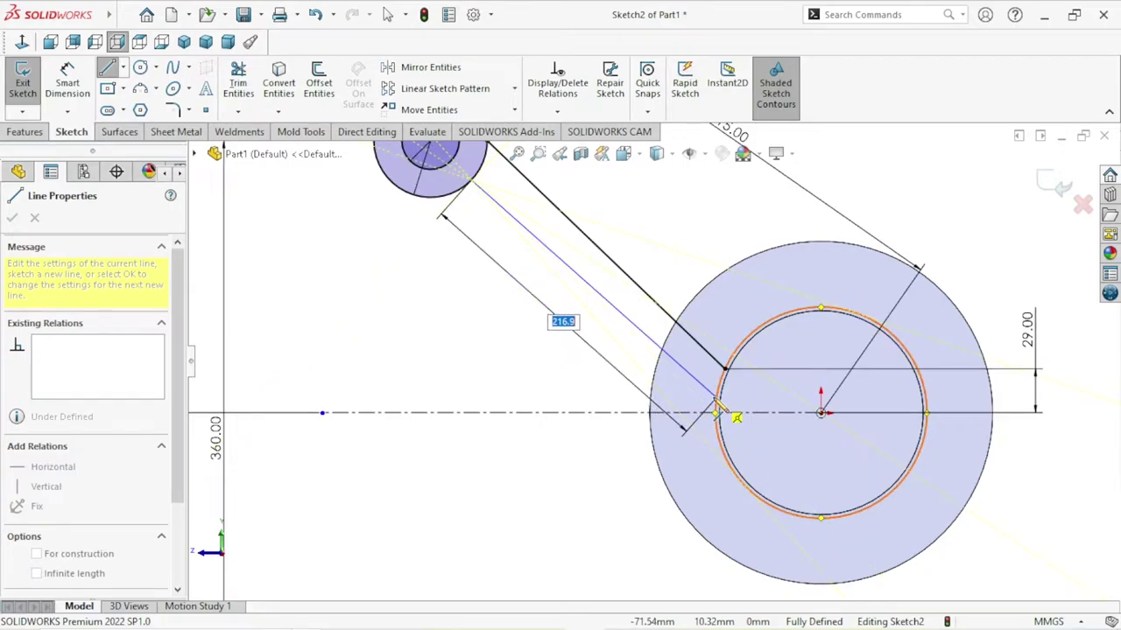
pyautogui.click(715, 401)
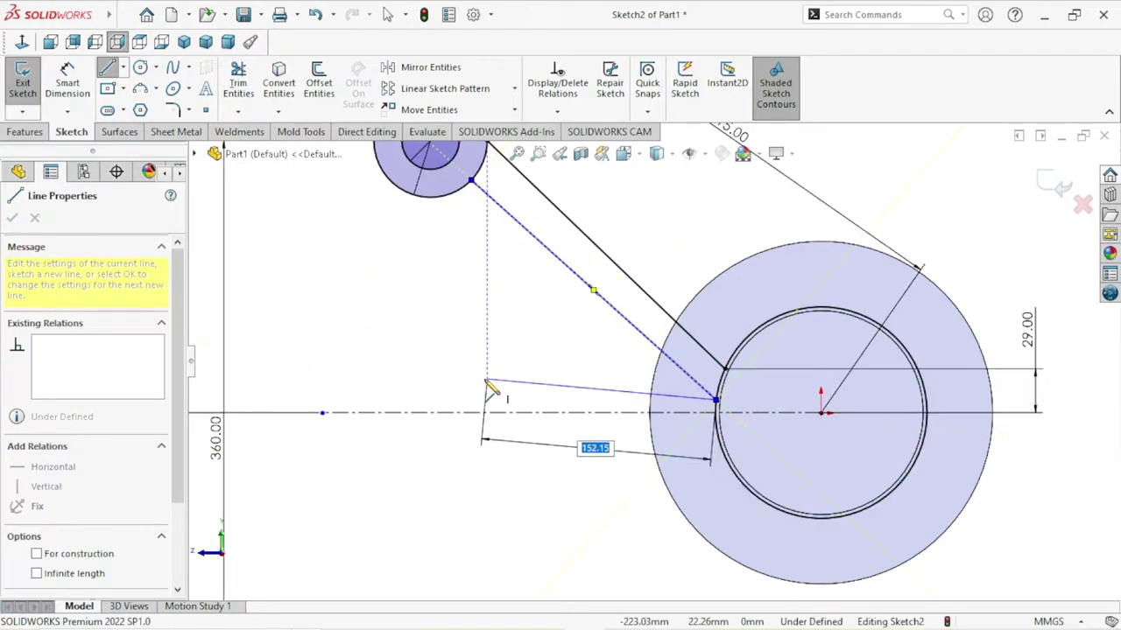
pyautogui.rightClick(486, 386)
pyautogui.click(525, 341)
pyautogui.press('Escape')
pyautogui.press('f')
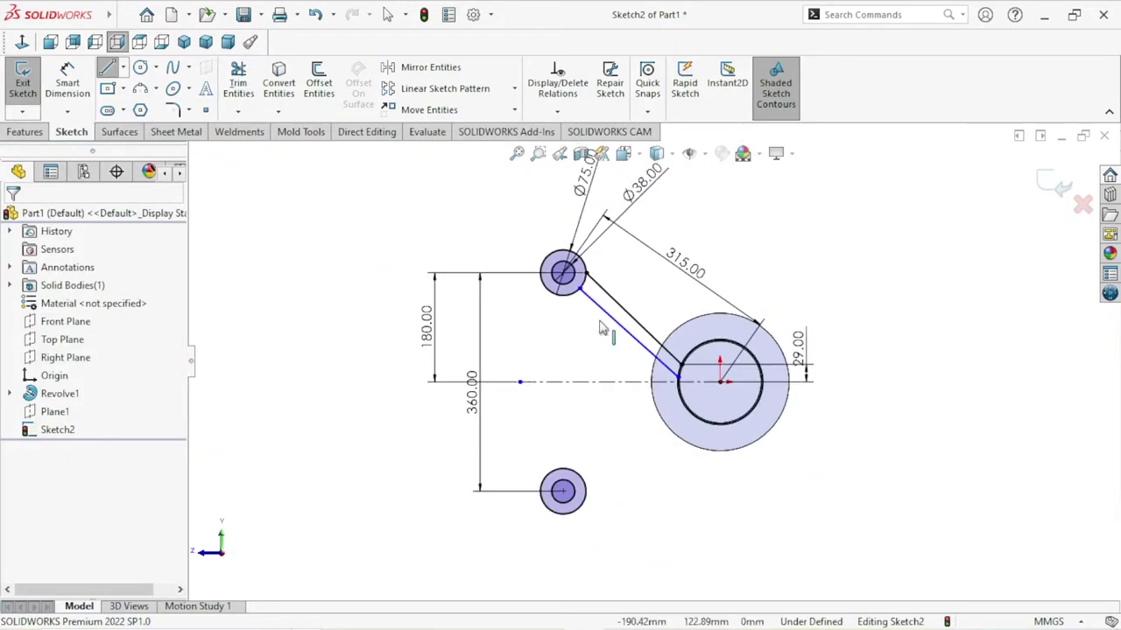
pyautogui.scroll(-5, 593, 296)
pyautogui.press('Escape')
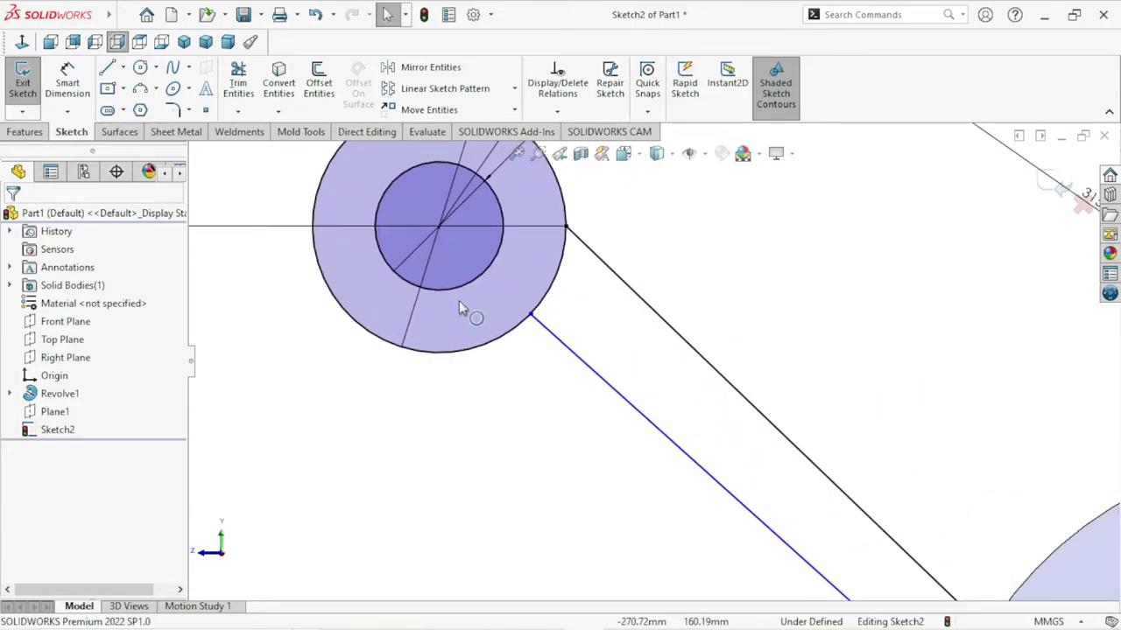
# Make the upper and lower arm lines parallel.
pyautogui.scroll(2, 648, 361)
pyautogui.click(732, 405)
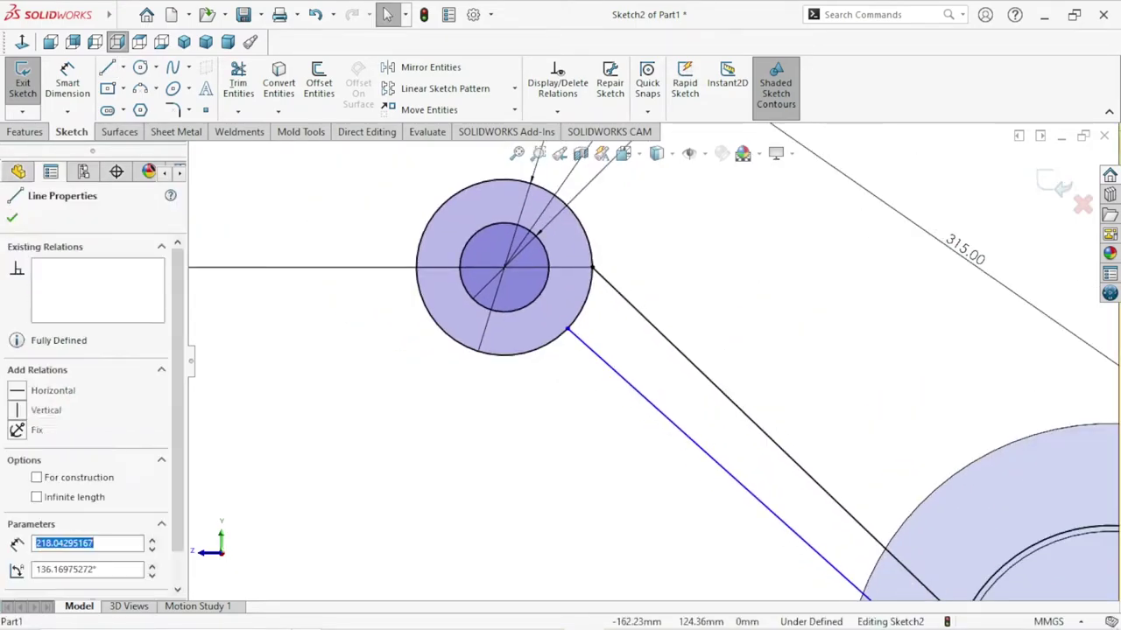
pyautogui.keyDown('ctrl'); pyautogui.click(701, 450); pyautogui.keyUp('ctrl')
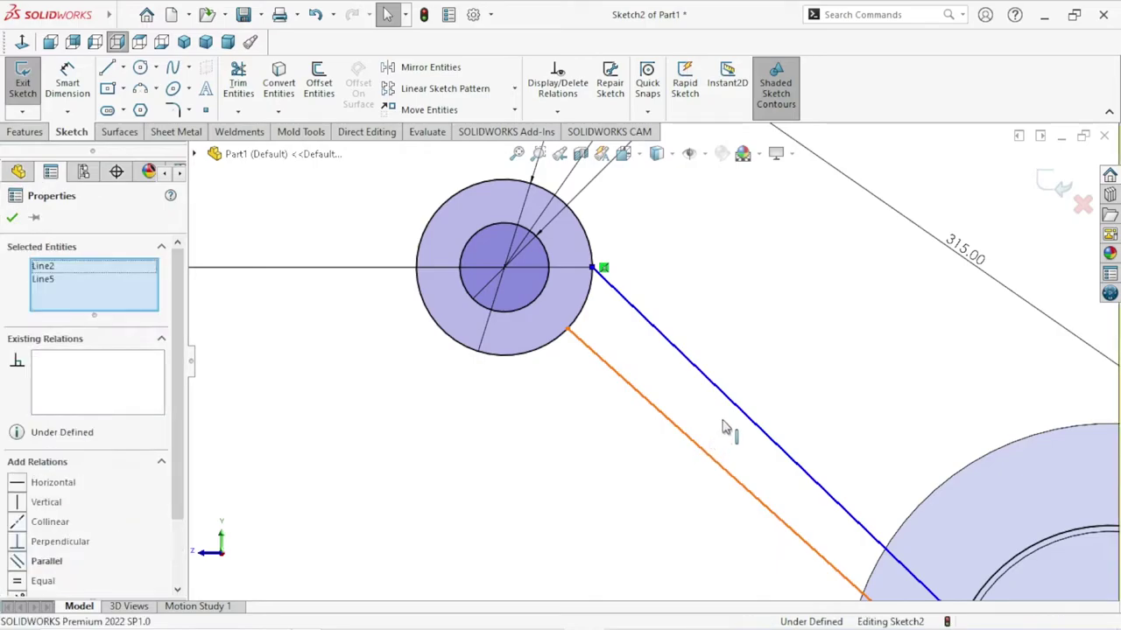
pyautogui.click(843, 376)
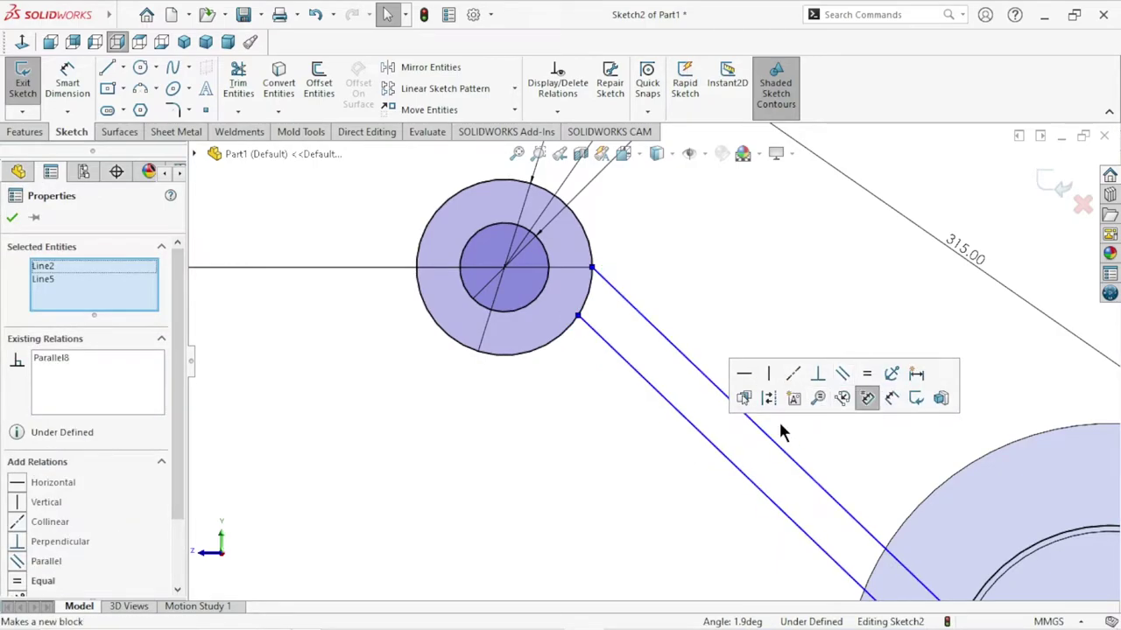
pyautogui.scroll(3, 775, 428)
pyautogui.scroll(-1, 759, 448)
pyautogui.scroll(-2, 759, 448)
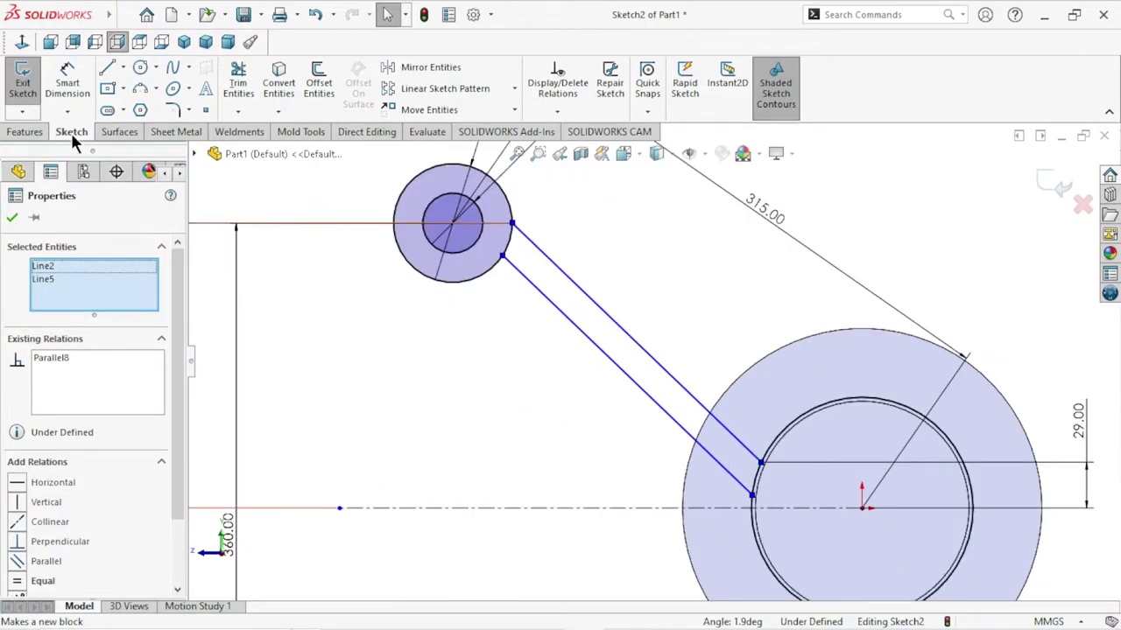
# Dimension the spacing between the two arm lines as 18 mm.
pyautogui.click(67, 83)
pyautogui.click(604, 311)
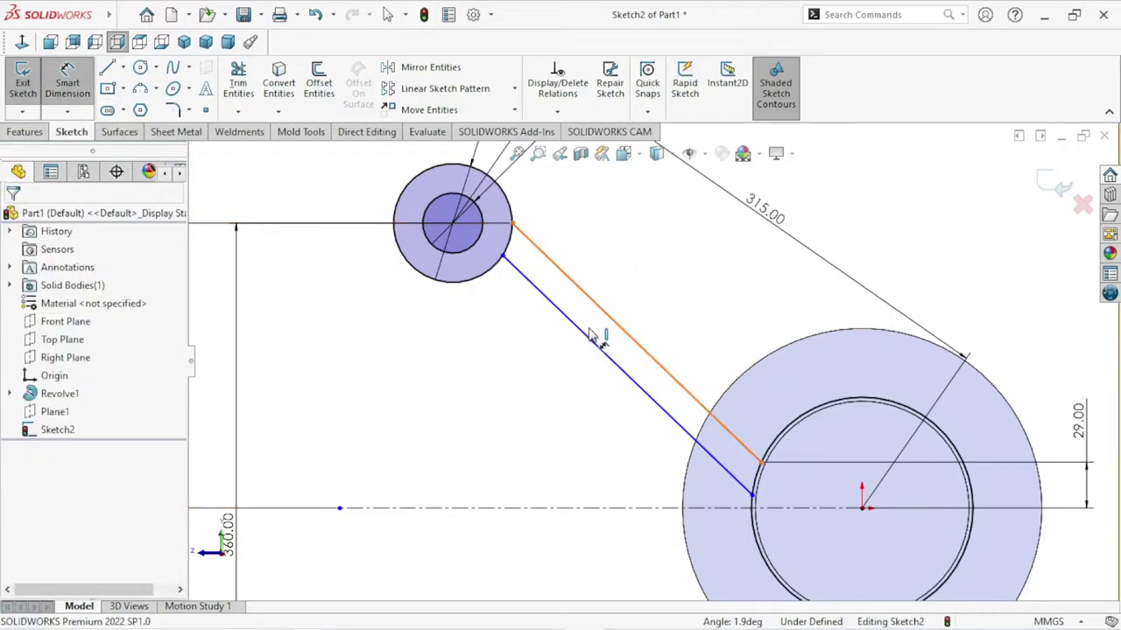
pyautogui.click(594, 340)
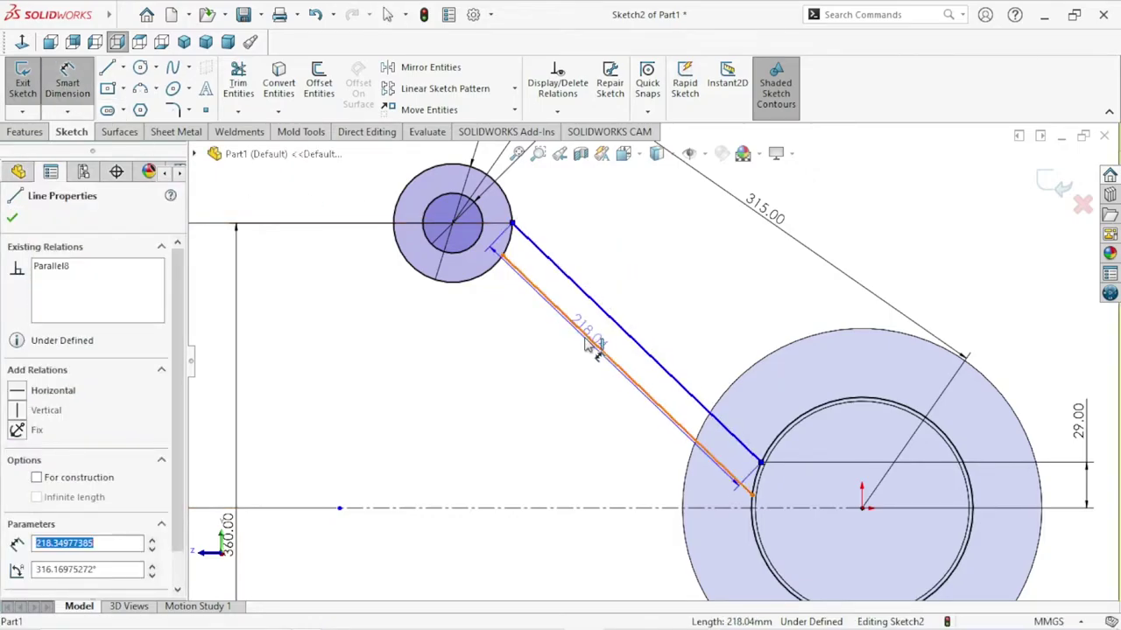
pyautogui.click(674, 280)
pyautogui.write('18')
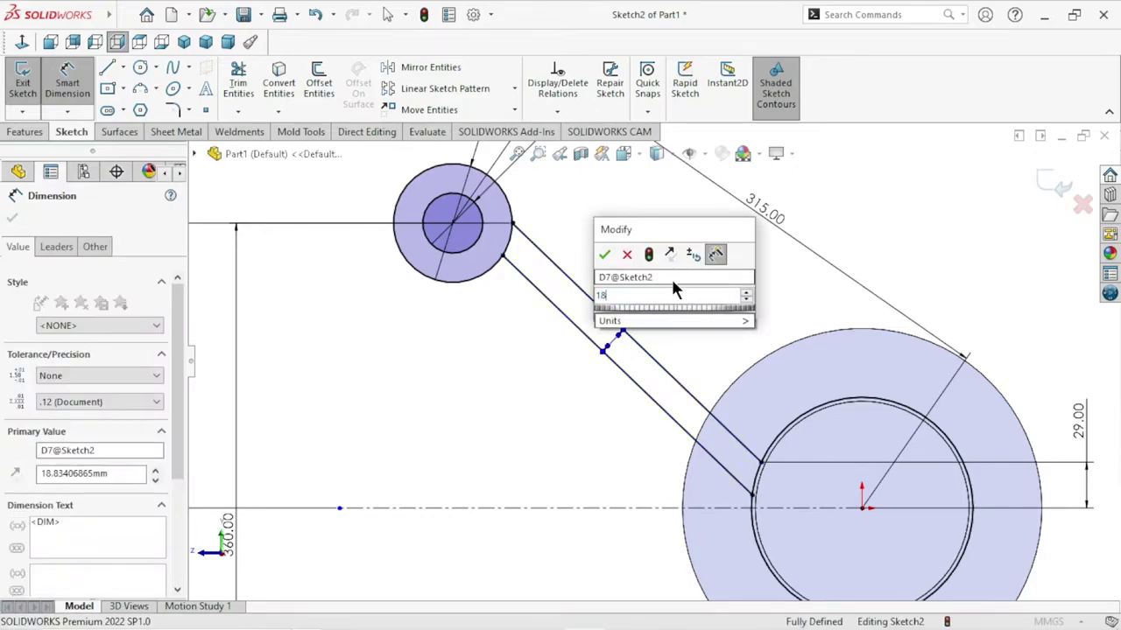
pyautogui.click(604, 256)
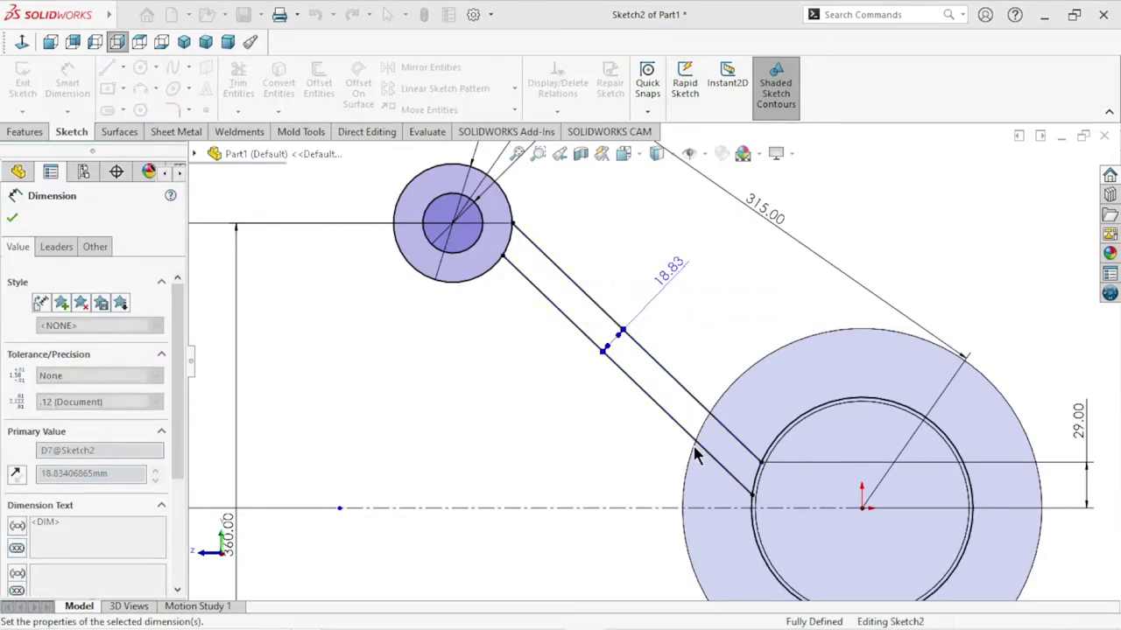
pyautogui.scroll(5, 713, 482)
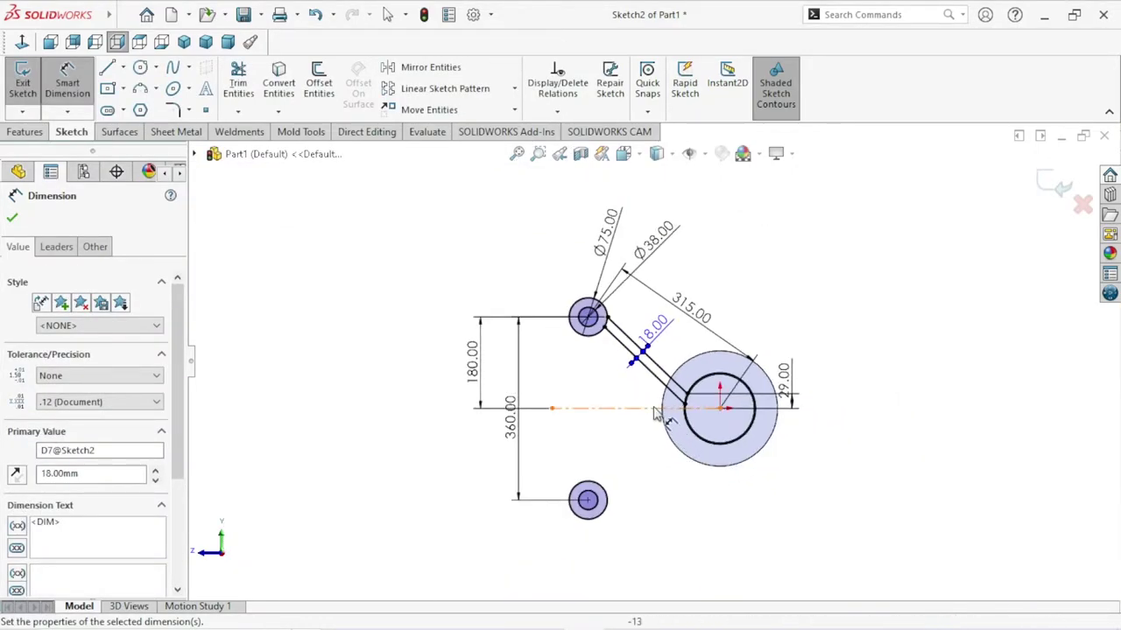
pyautogui.scroll(-3, 665, 385)
pyautogui.scroll(-2, 661, 372)
pyautogui.scroll(2, 691, 420)
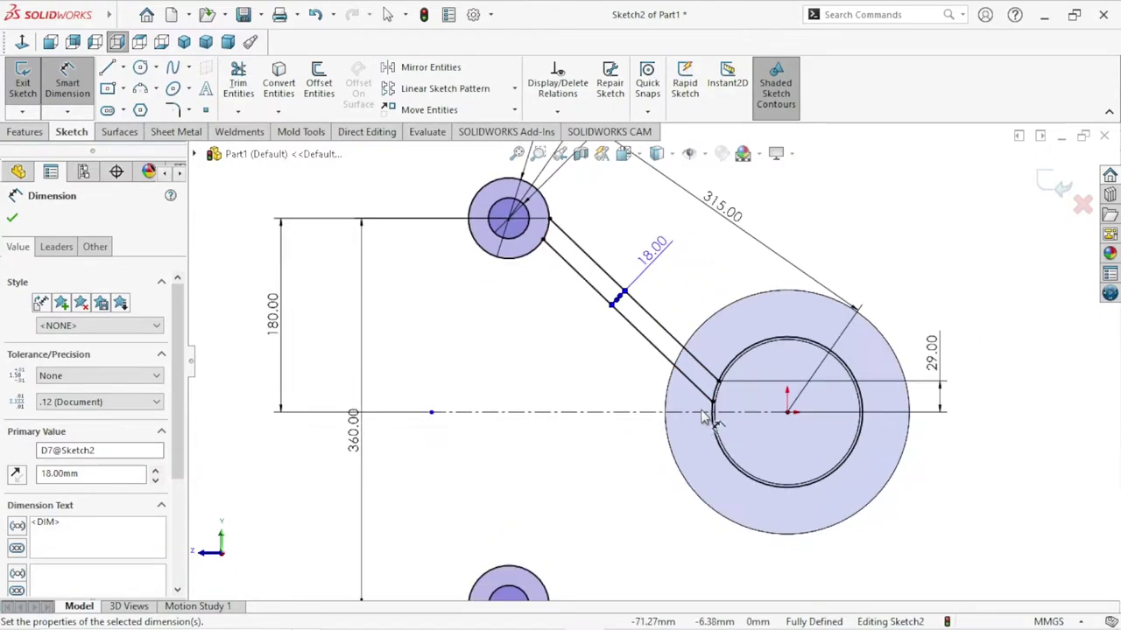
pyautogui.scroll(1, 612, 280)
pyautogui.scroll(-3, 598, 304)
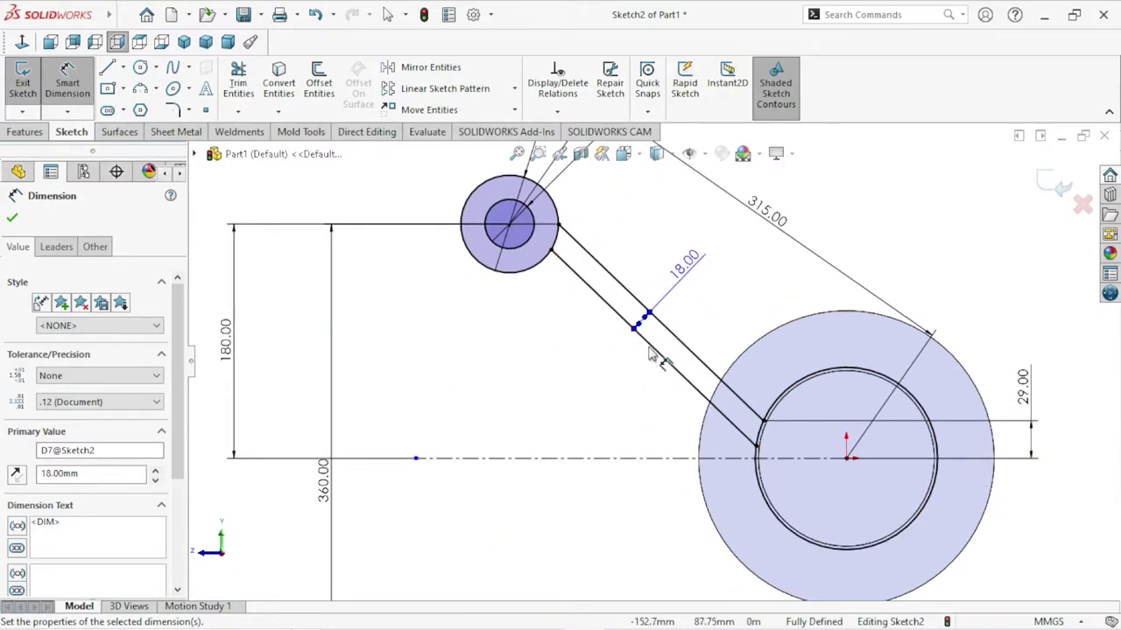
pyautogui.scroll(2, 651, 359)
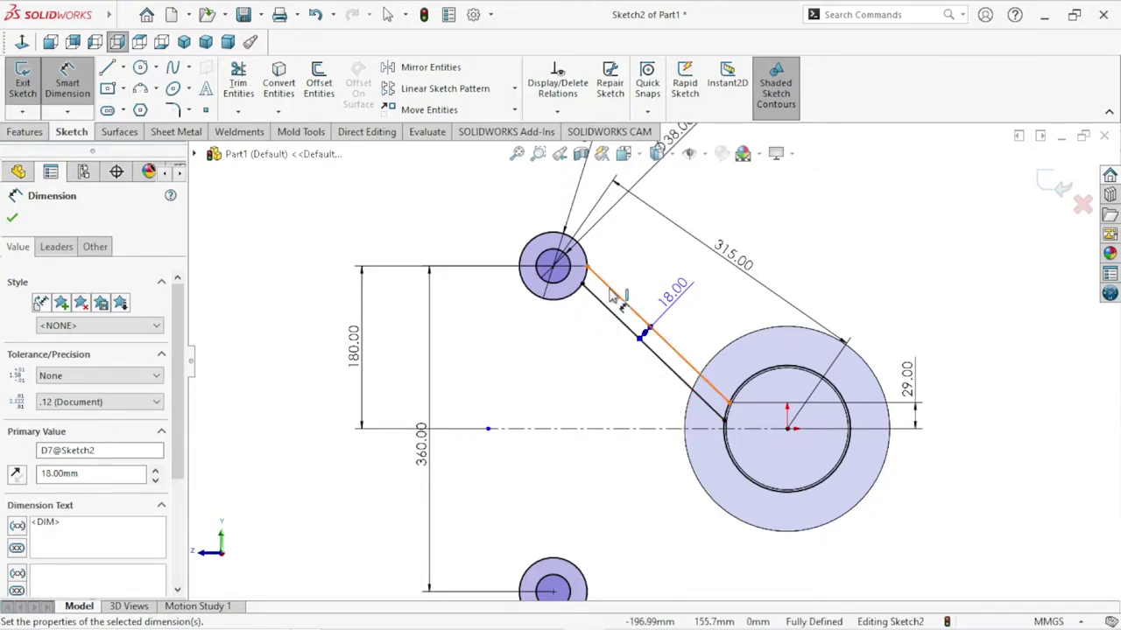
# Add a driven 43.83° angle between the upper arm line and centreline, then delete it.
pyautogui.click(613, 298)
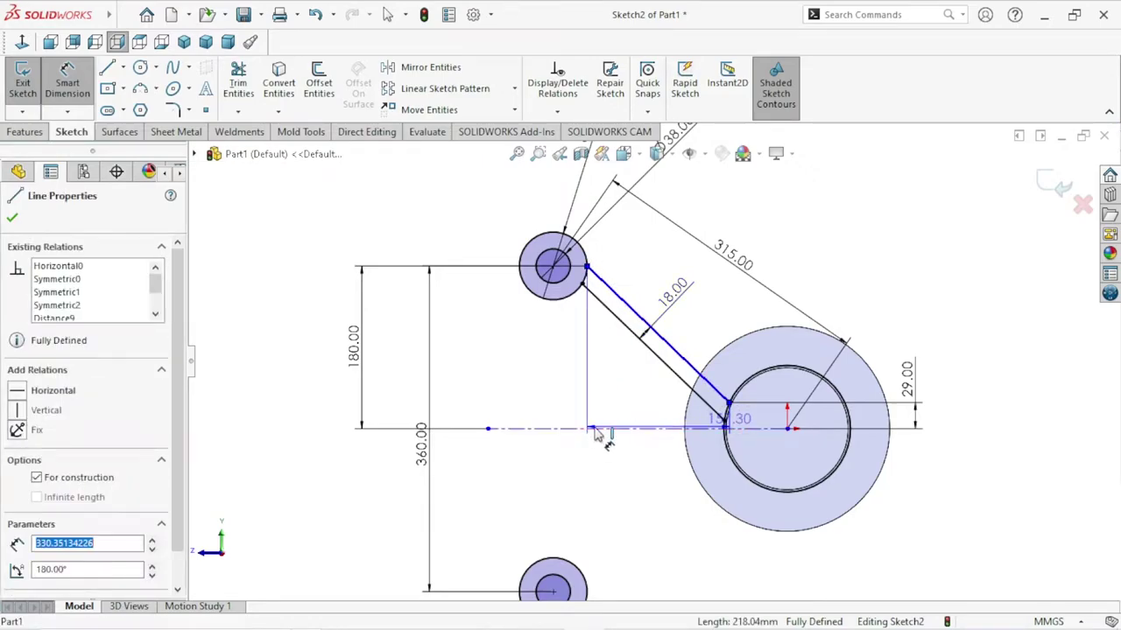
pyautogui.click(595, 430)
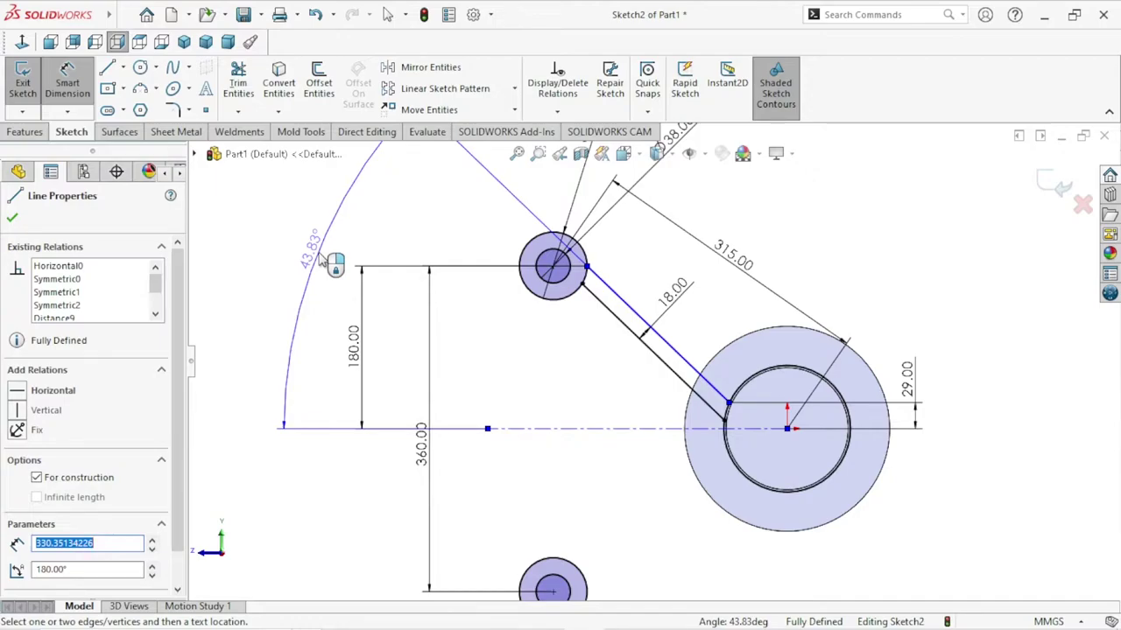
pyautogui.click(320, 260)
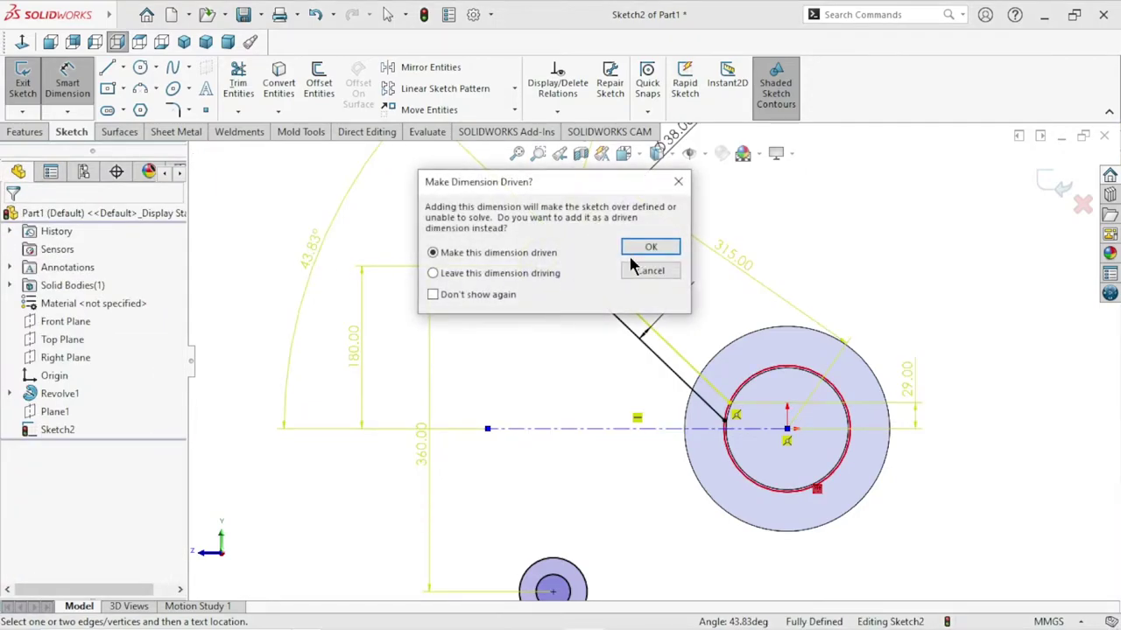
pyautogui.click(648, 246)
pyautogui.scroll(3, 692, 411)
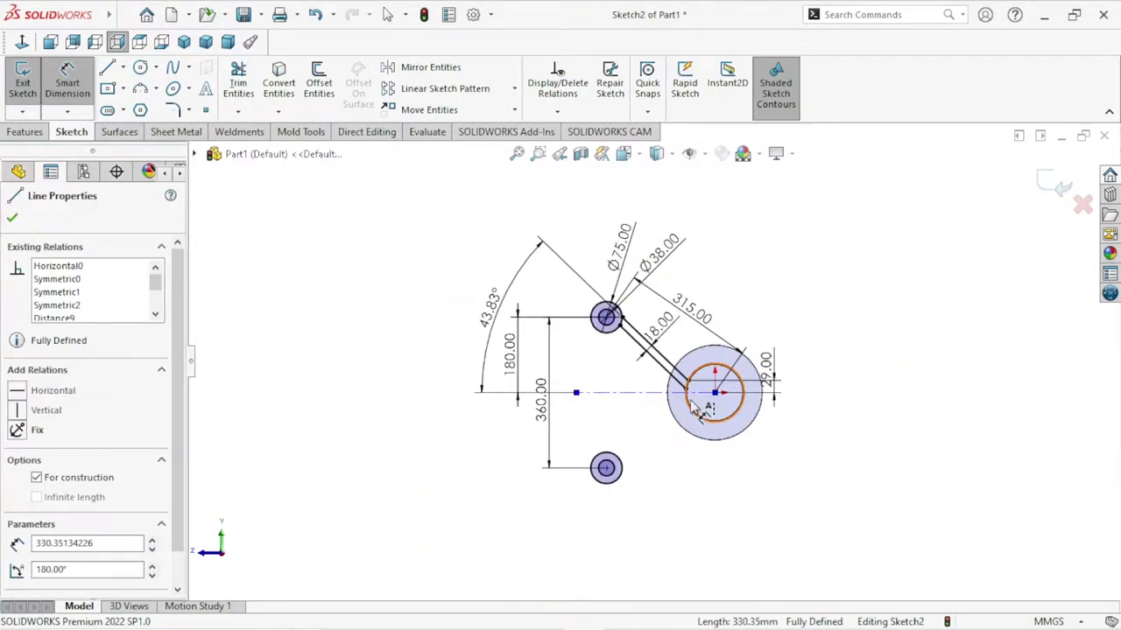
pyautogui.scroll(-2, 695, 407)
pyautogui.scroll(2, 696, 407)
pyautogui.press('Escape')
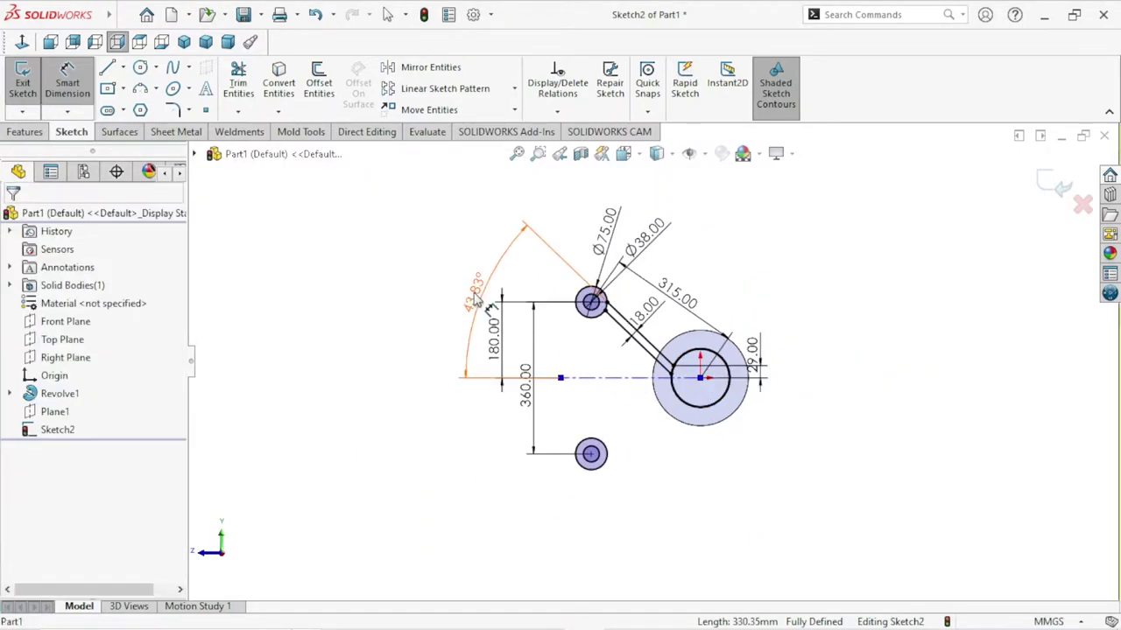
pyautogui.click(475, 297)
pyautogui.press('Delete')
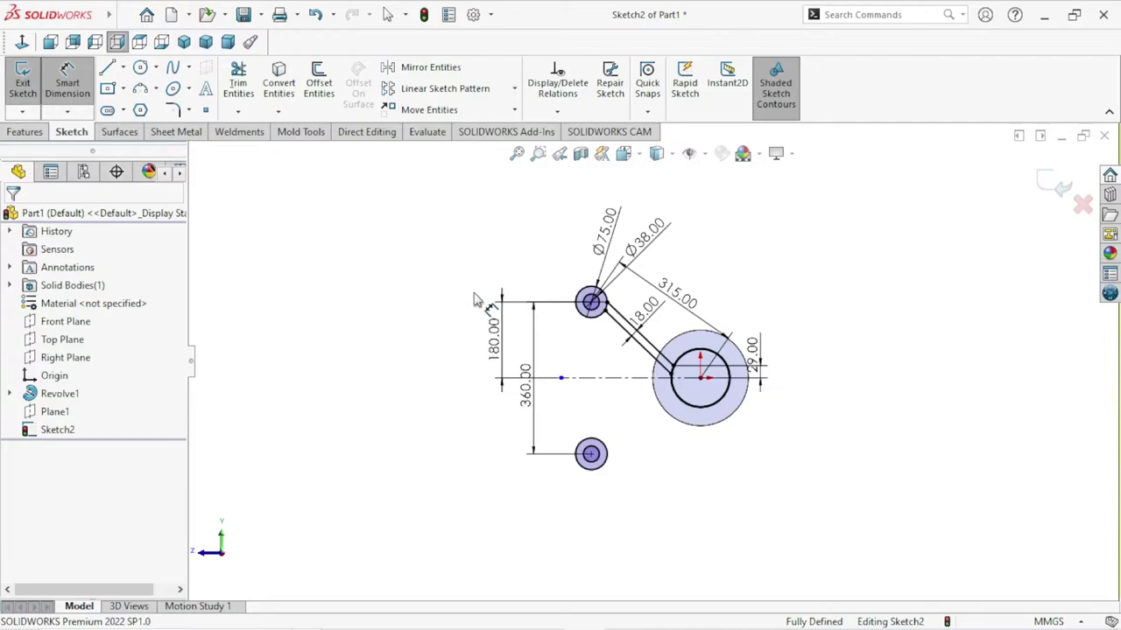
# Try an 18.94 dimension from the arm endpoint to the centreline and discard it as over-defining.
pyautogui.scroll(-2, 713, 433)
pyautogui.scroll(-3, 708, 427)
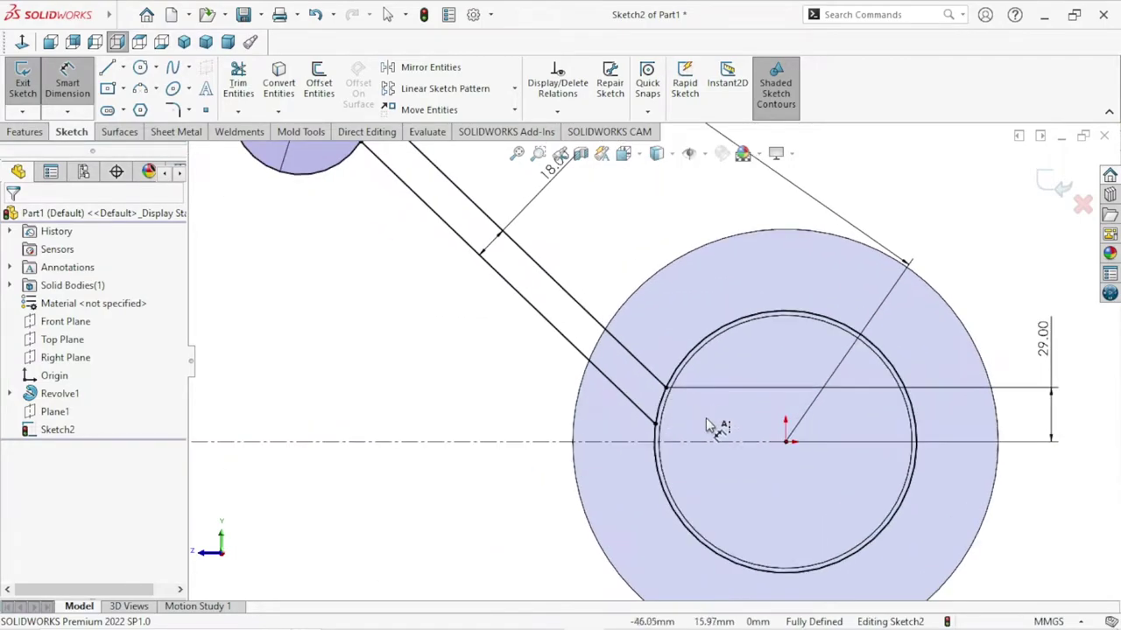
pyautogui.scroll(2, 670, 452)
pyautogui.scroll(-2, 655, 393)
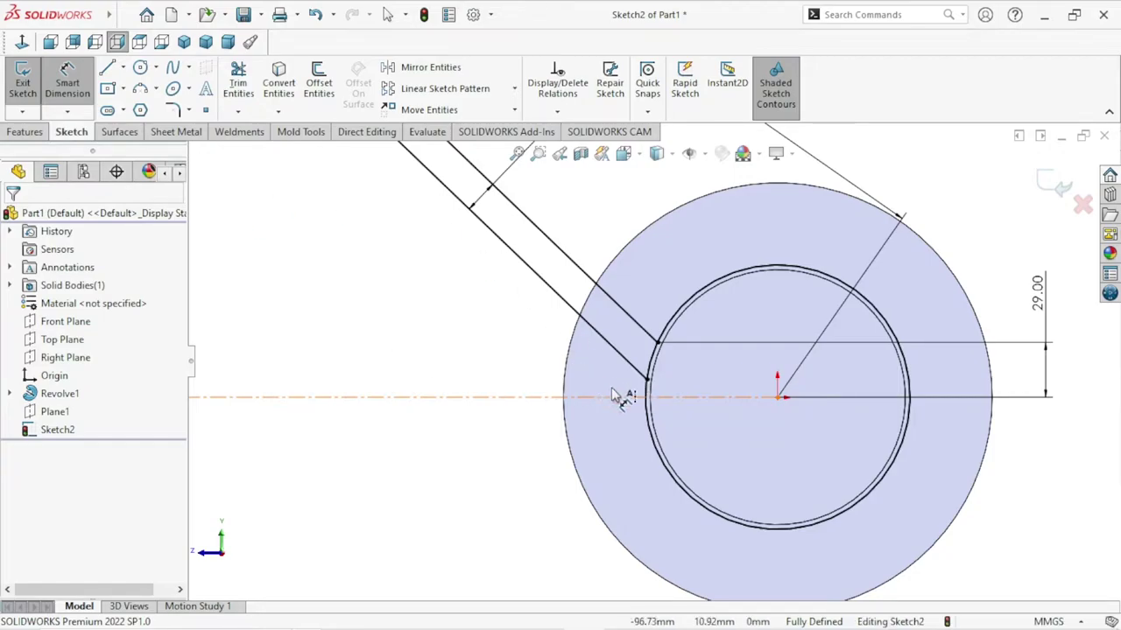
pyautogui.click(646, 382)
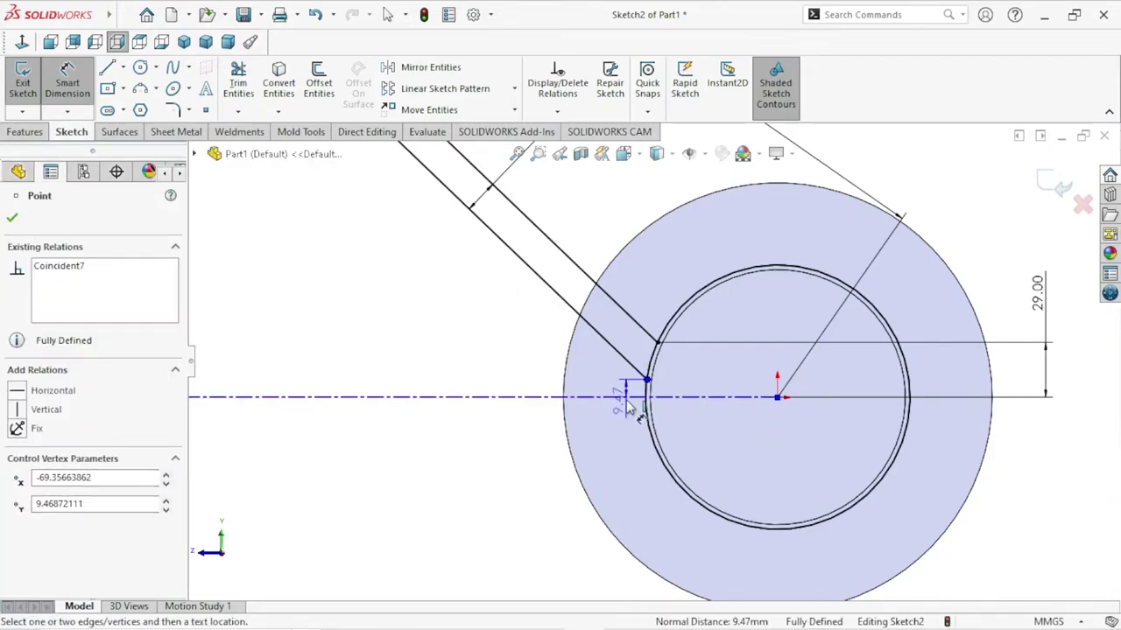
pyautogui.click(638, 398)
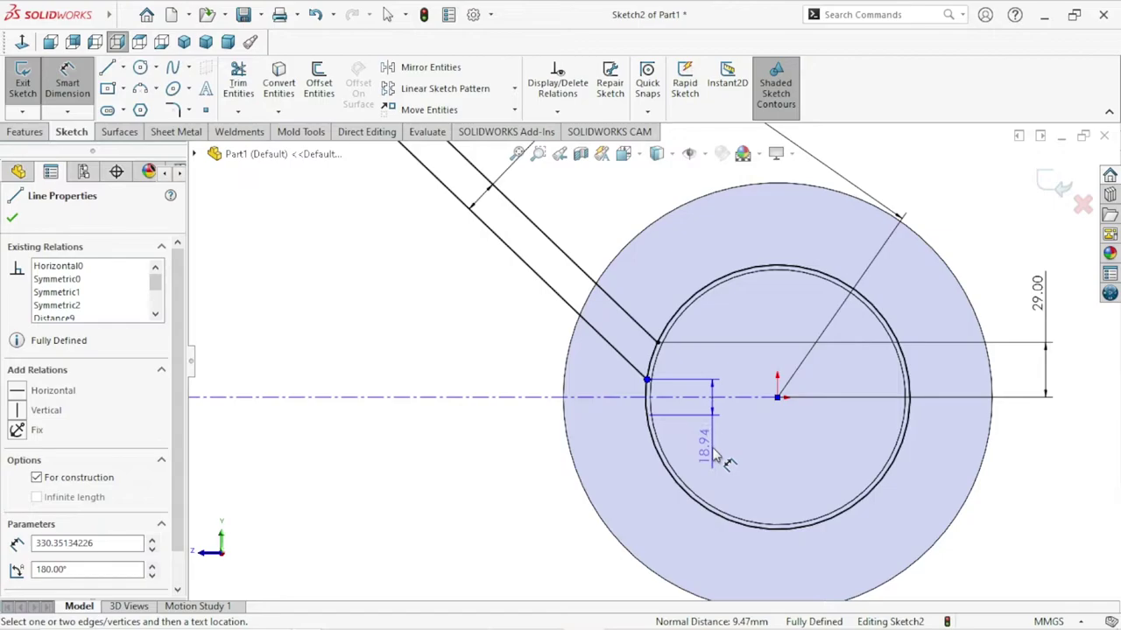
pyautogui.click(713, 452)
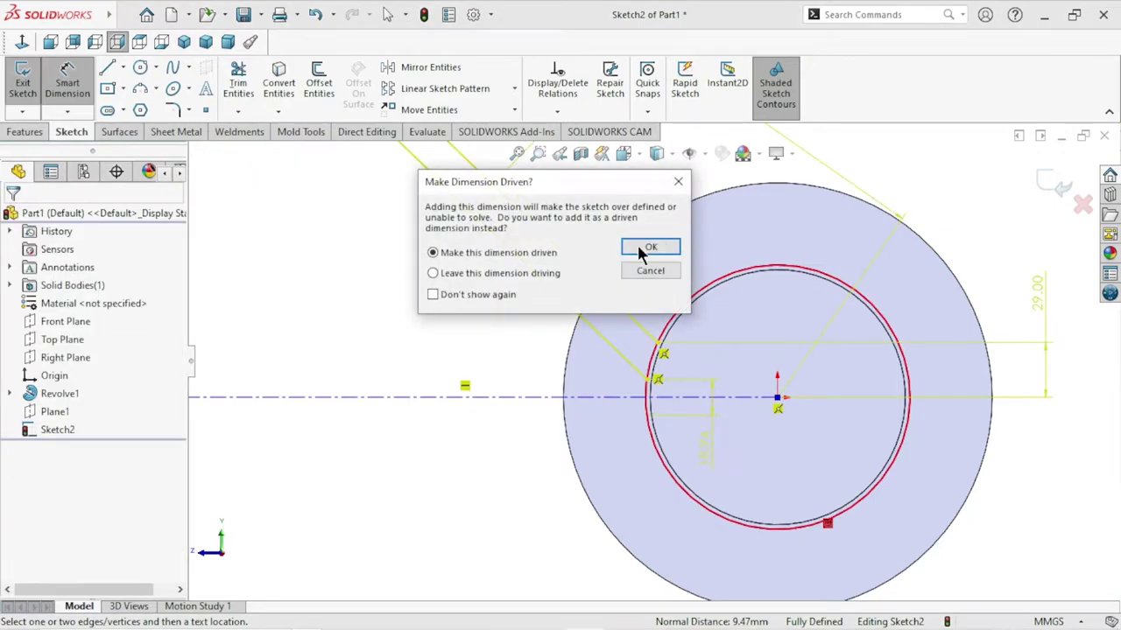
pyautogui.click(640, 271)
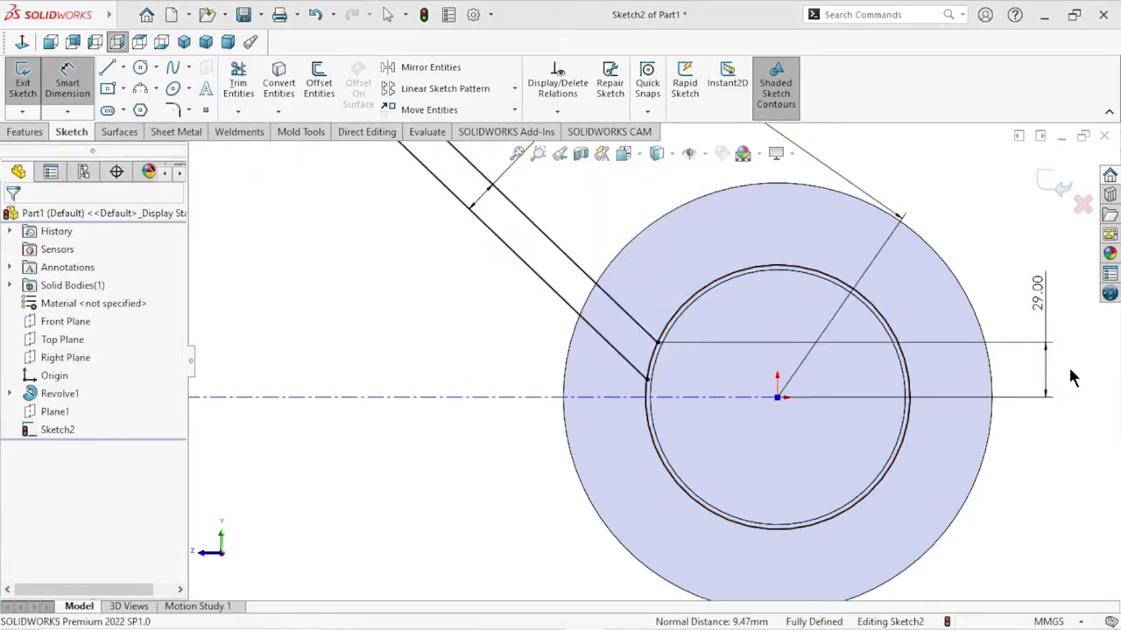
# Delete the 29.00 dimension and add a 40 mm vertical dimension between the arm endpoints.
pyautogui.click(1053, 306)
pyautogui.press('Delete')
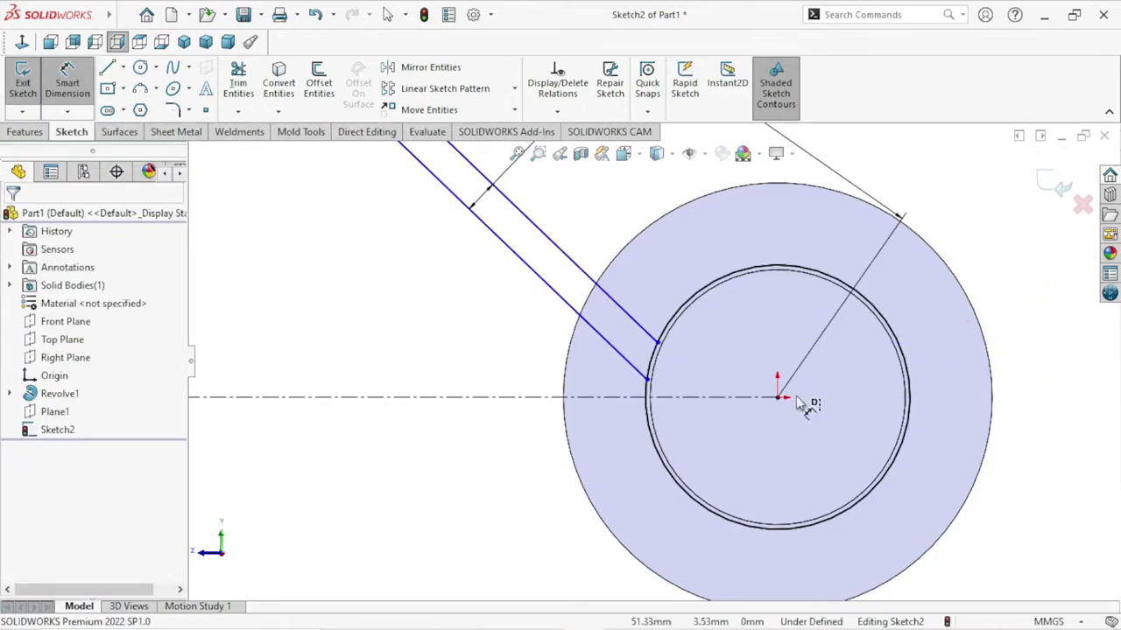
pyautogui.click(648, 381)
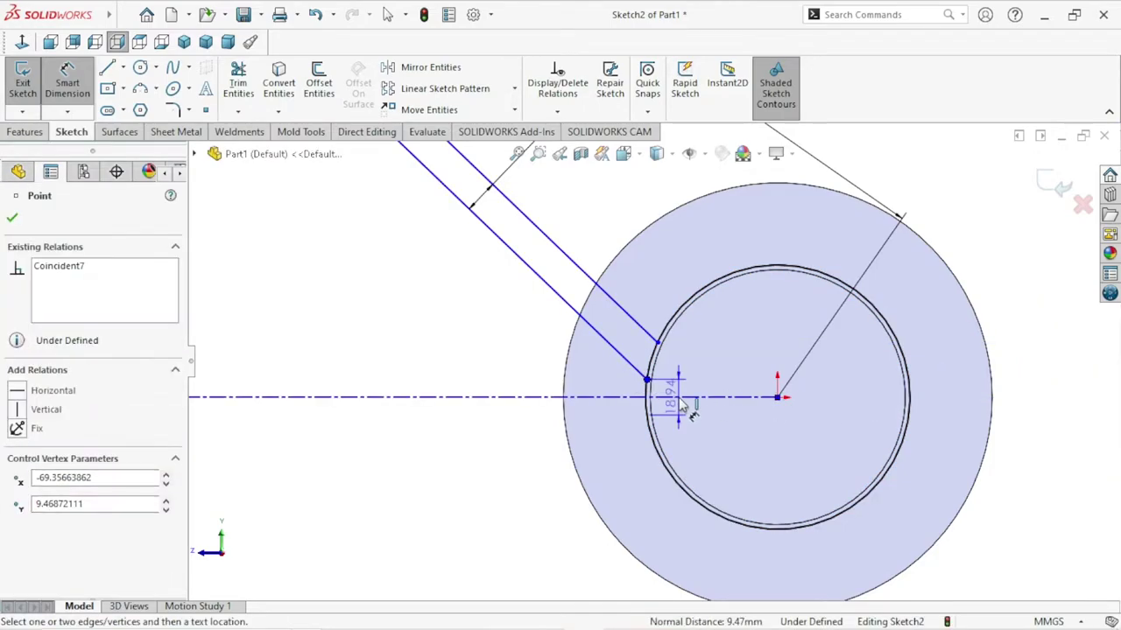
pyautogui.click(694, 397)
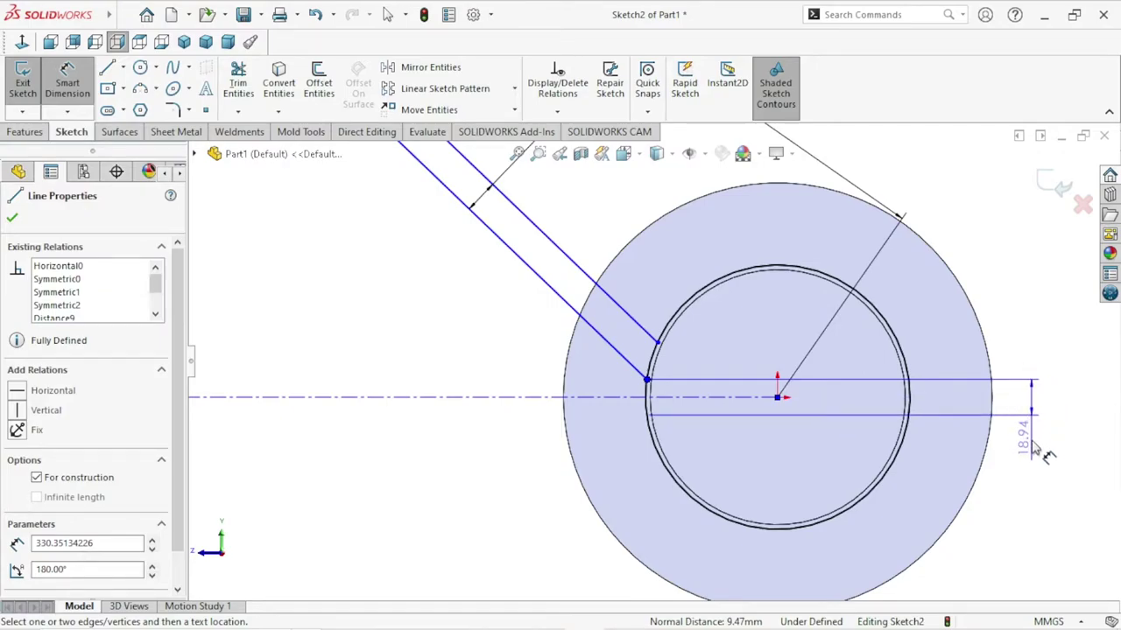
pyautogui.click(1035, 449)
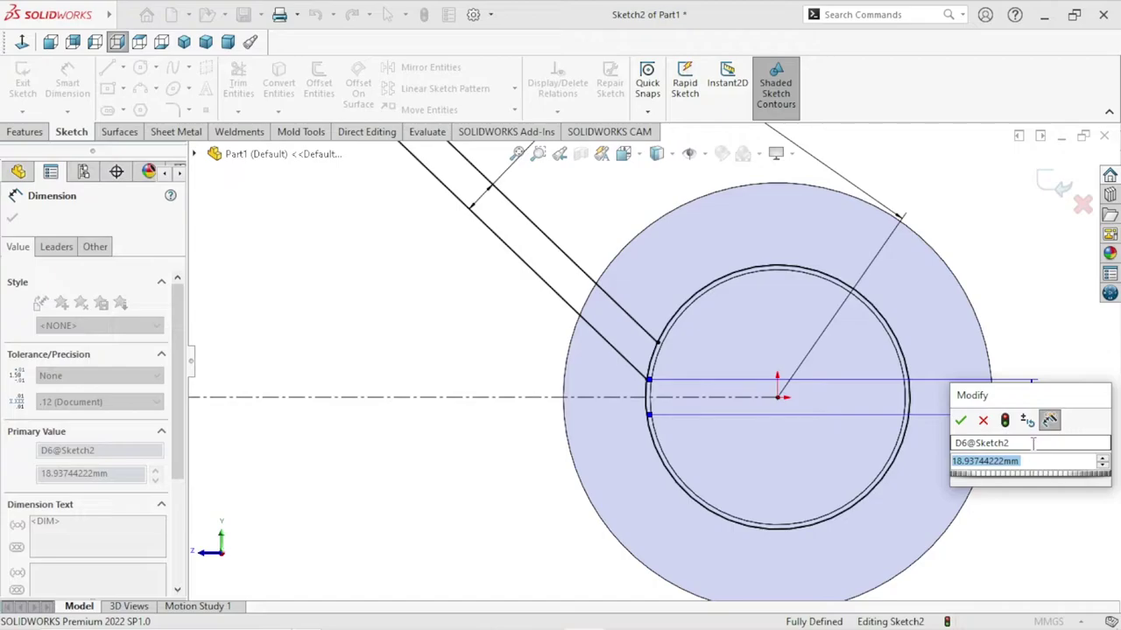
pyautogui.write('40')
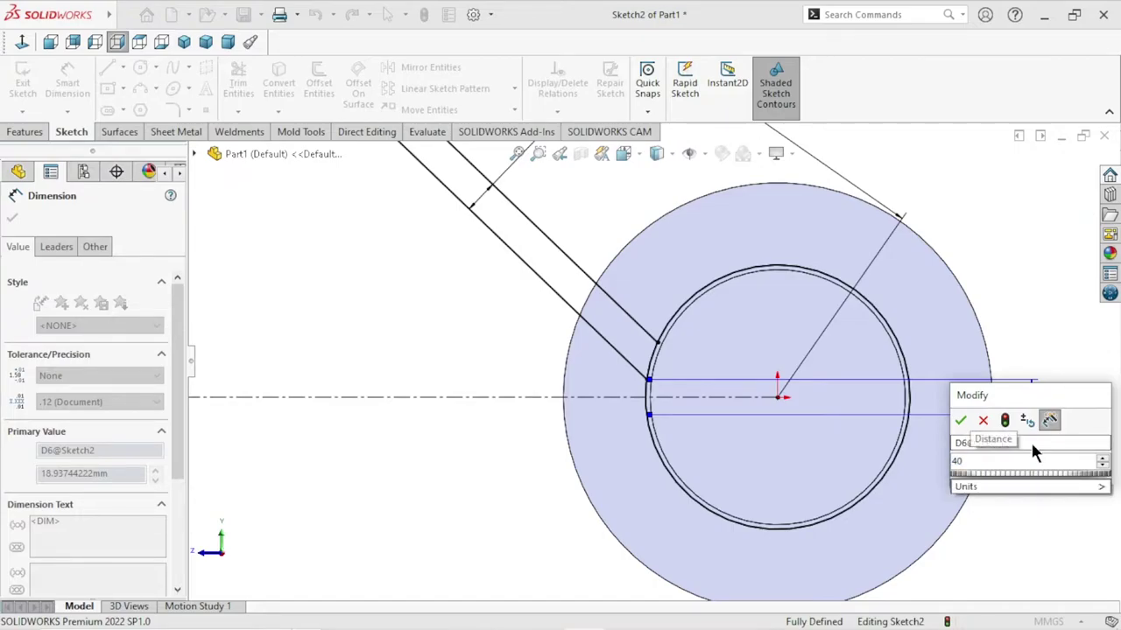
pyautogui.click(960, 421)
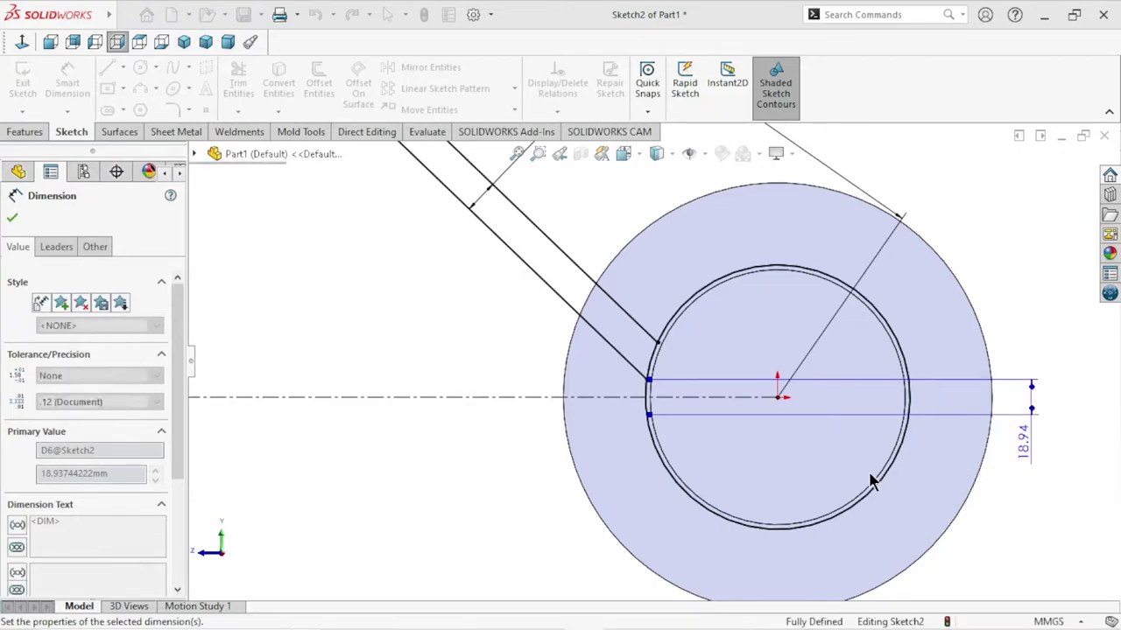
# Move the 40.00 dimension up and to the right beside the hub.
pyautogui.scroll(3, 774, 495)
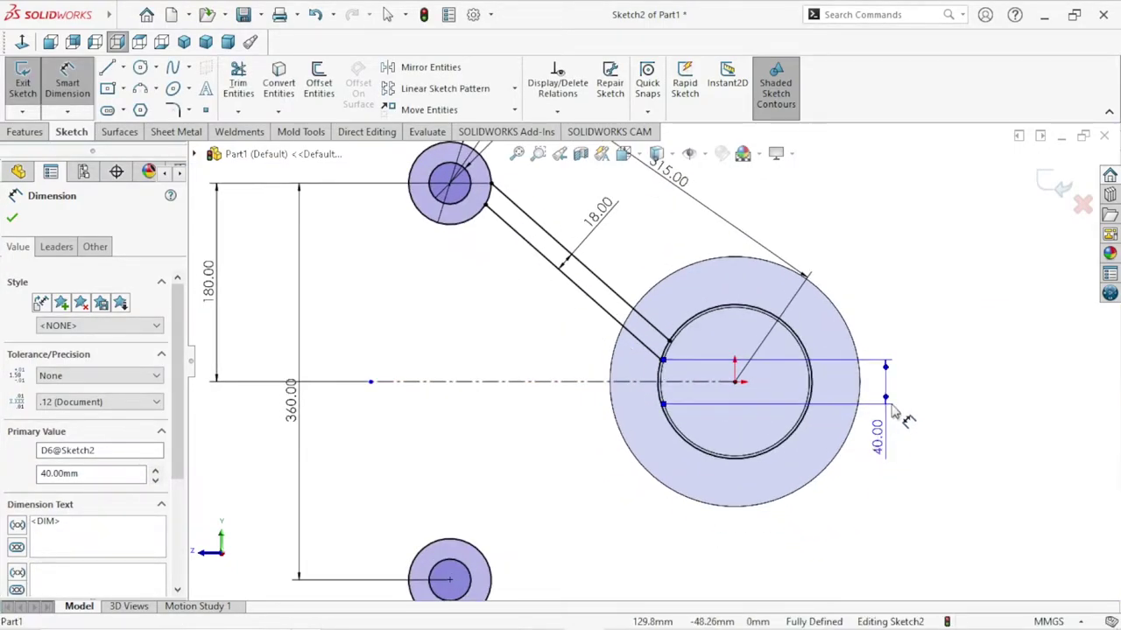
pyautogui.moveTo(881, 461); pyautogui.dragTo(942, 345)
pyautogui.press('Escape')
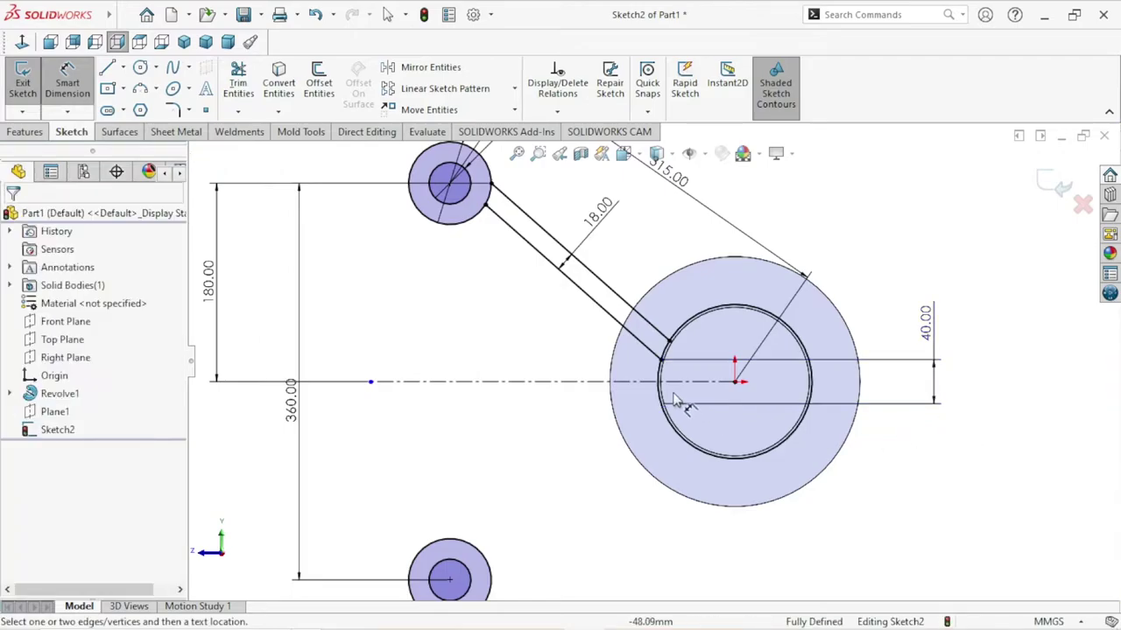
pyautogui.scroll(2, 665, 385)
pyautogui.scroll(-3, 621, 367)
pyautogui.scroll(1, 574, 376)
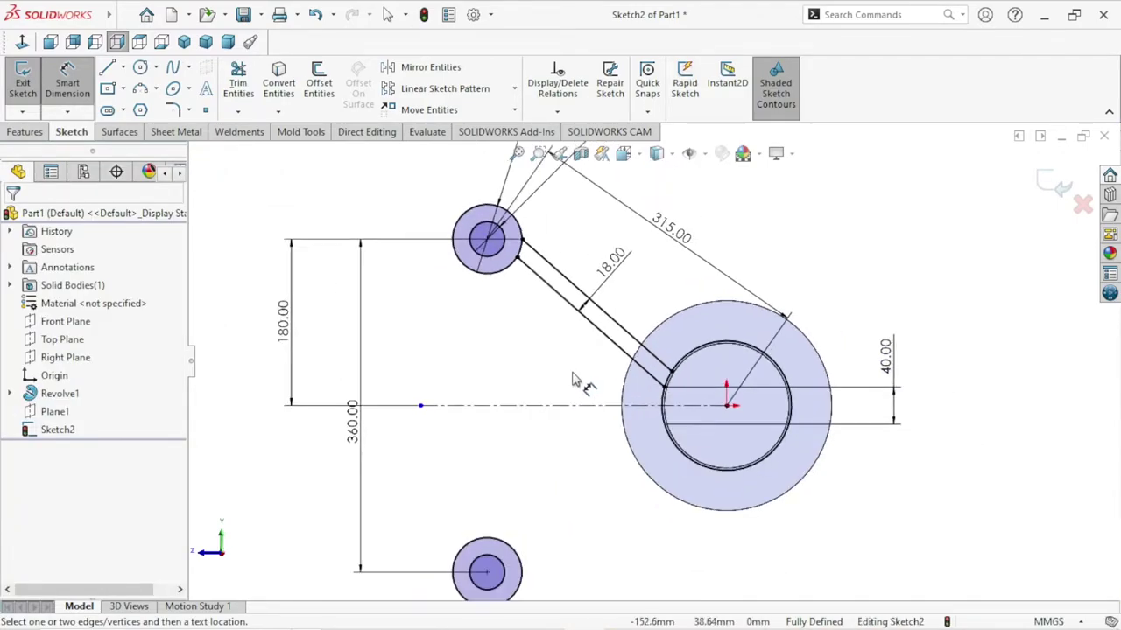
pyautogui.scroll(1, 604, 368)
pyautogui.scroll(-2, 561, 398)
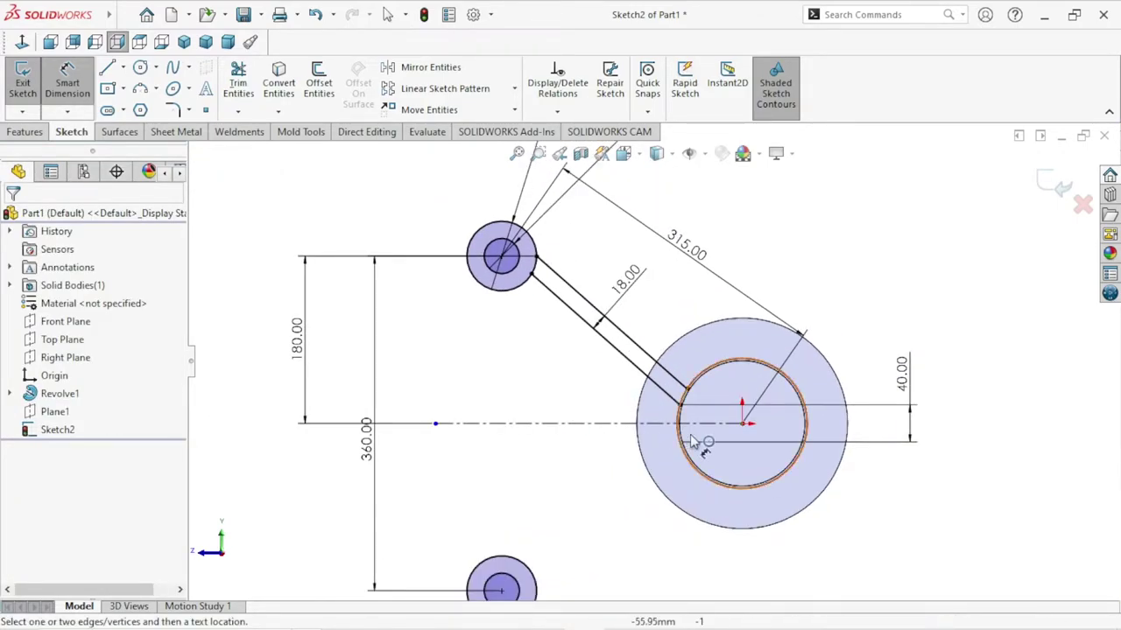
pyautogui.scroll(-1, 666, 424)
pyautogui.scroll(2, 645, 427)
pyautogui.scroll(-1, 600, 412)
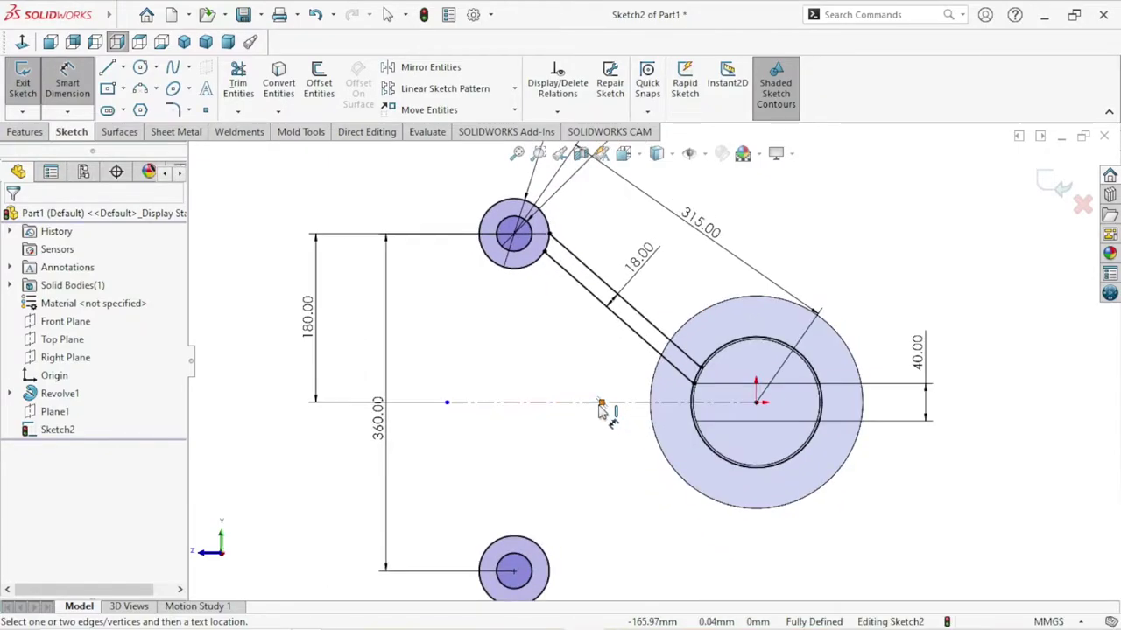
# Draw a line from the upper boss's lower edge down to near the hub centreline.
pyautogui.click(107, 68)
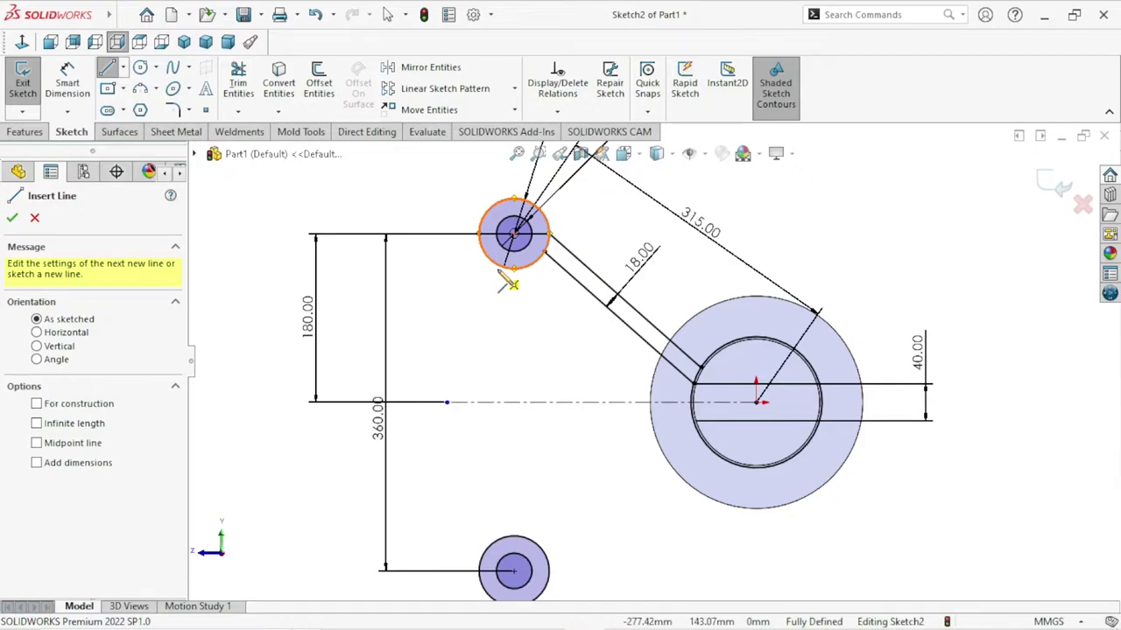
pyautogui.click(509, 278)
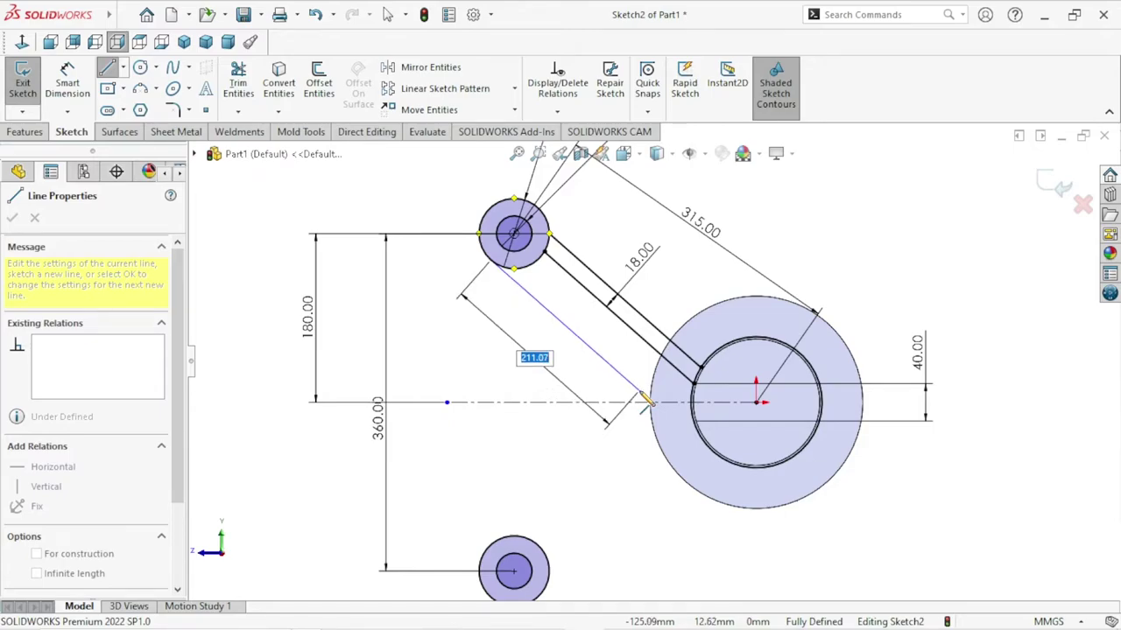
pyautogui.click(645, 400)
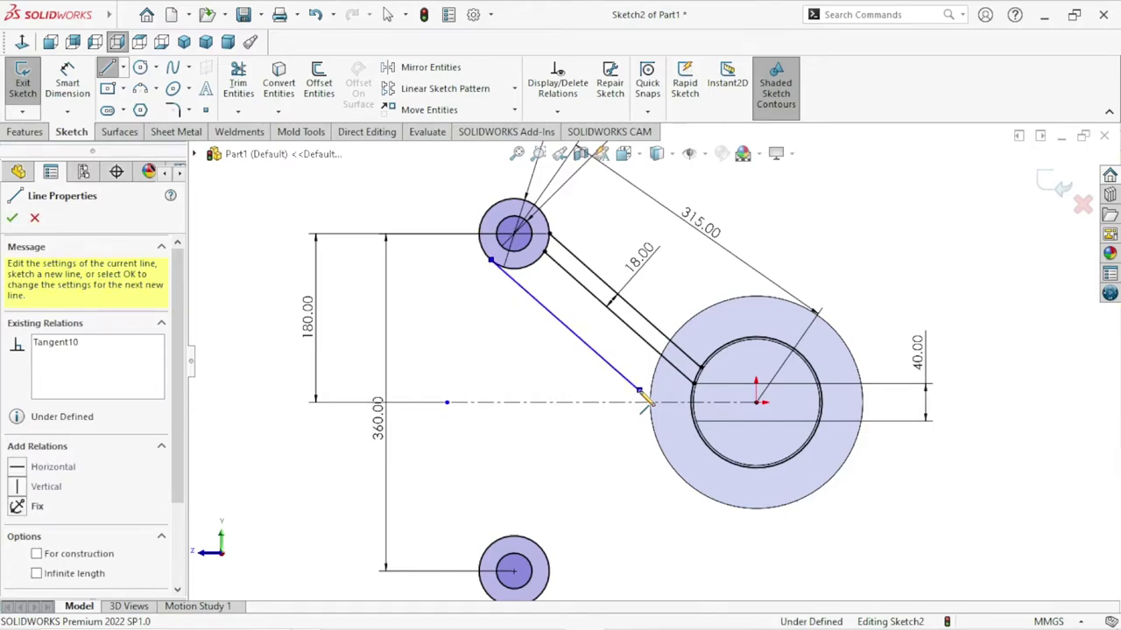
pyautogui.rightClick(542, 348)
pyautogui.click(561, 372)
pyautogui.press('Escape')
pyautogui.scroll(3, 618, 409)
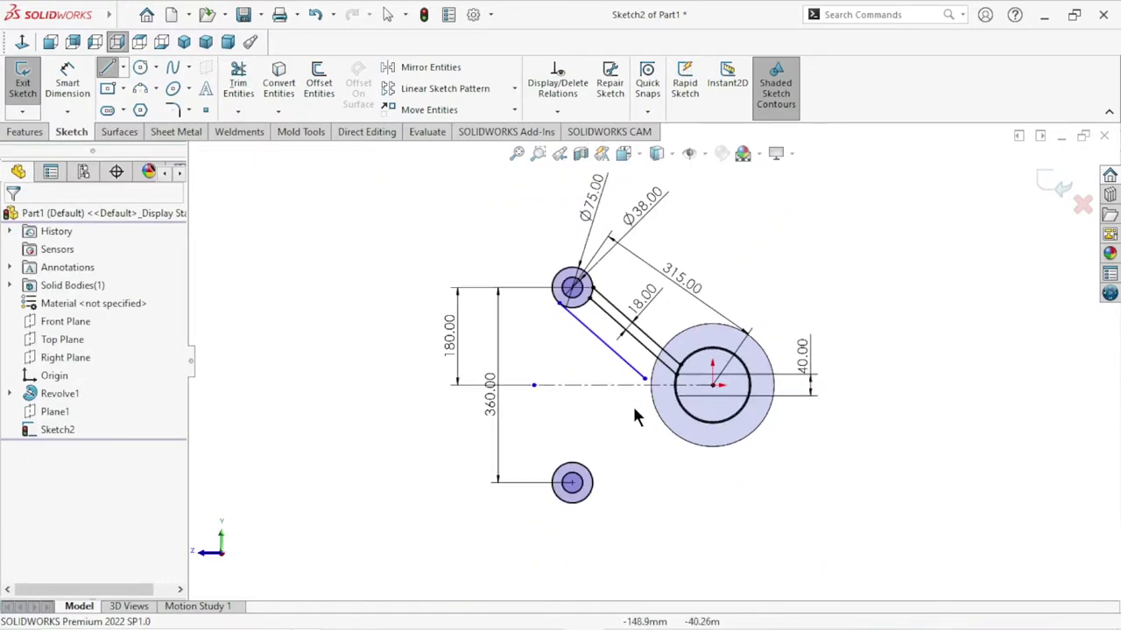
pyautogui.scroll(-3, 632, 404)
# Start another line from the new line's upper end, then cancel it.
pyautogui.click(106, 70)
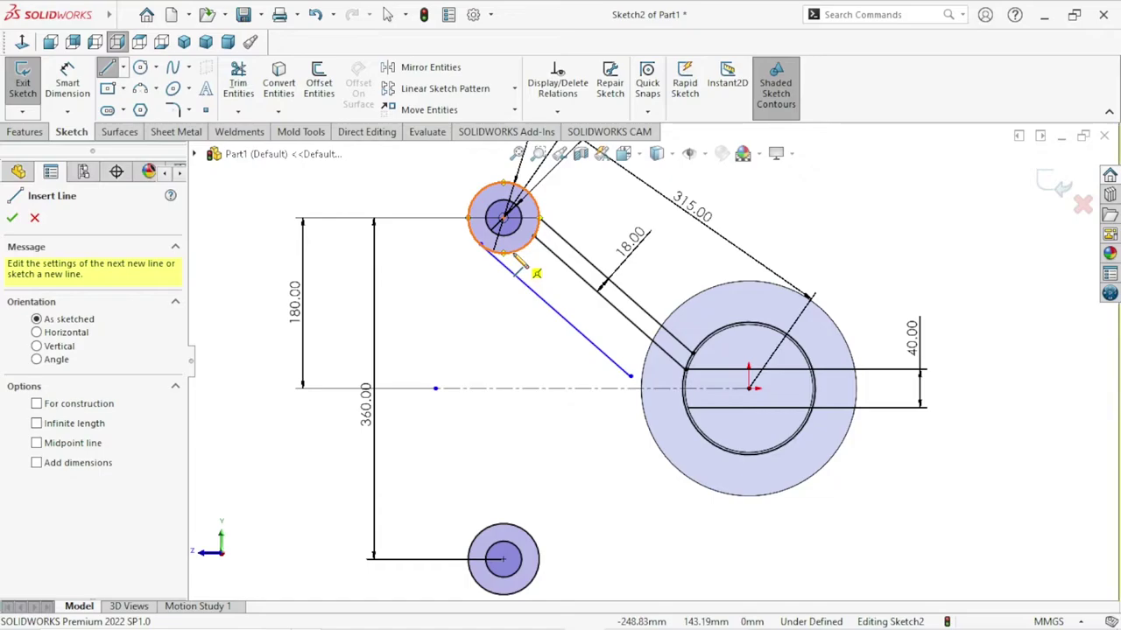
pyautogui.click(488, 248)
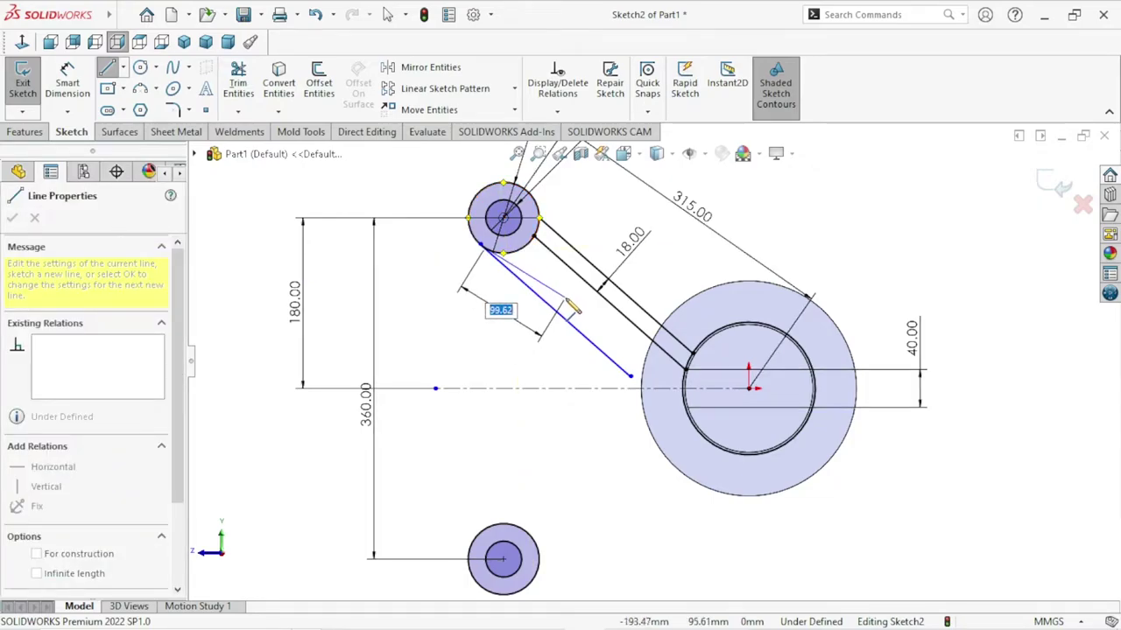
pyautogui.press('Escape')
pyautogui.press('Escape')
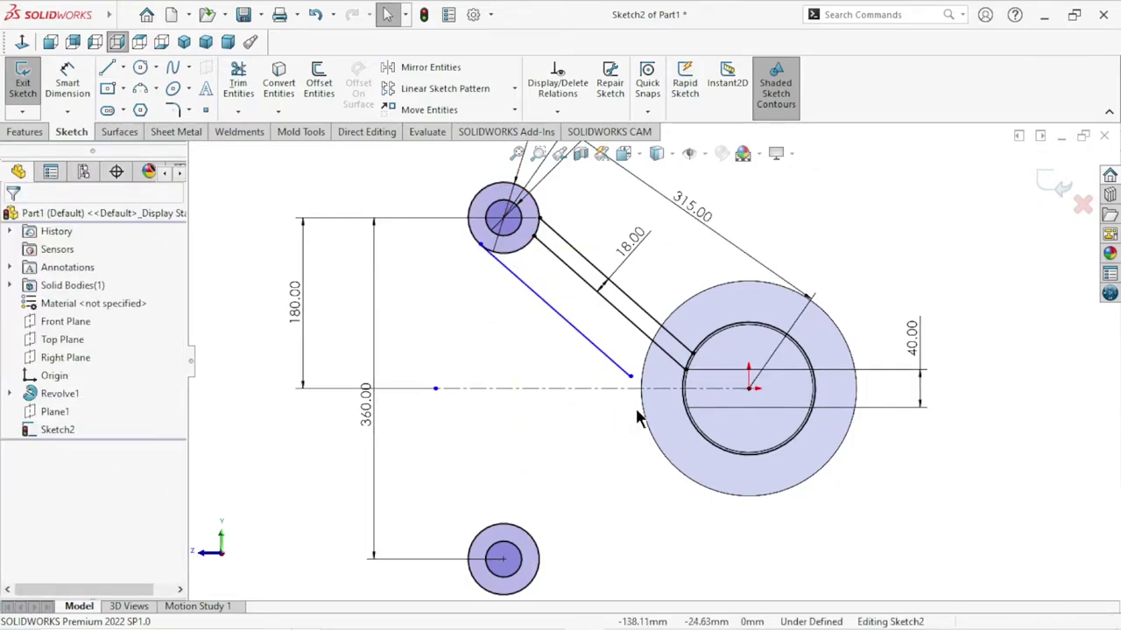
pyautogui.scroll(-3, 701, 383)
pyautogui.scroll(-2, 541, 376)
pyautogui.scroll(5, 540, 379)
pyautogui.scroll(-3, 538, 390)
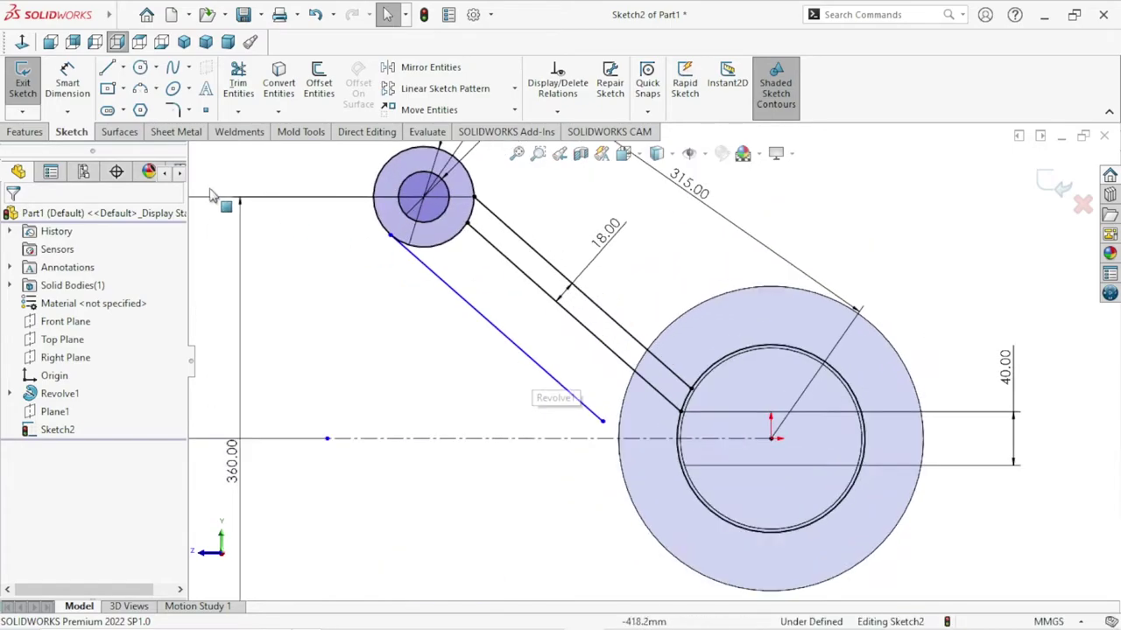
# Draw a second sloping arm line, about 171.46 mm long, from the upper boss toward the hub.
pyautogui.click(106, 68)
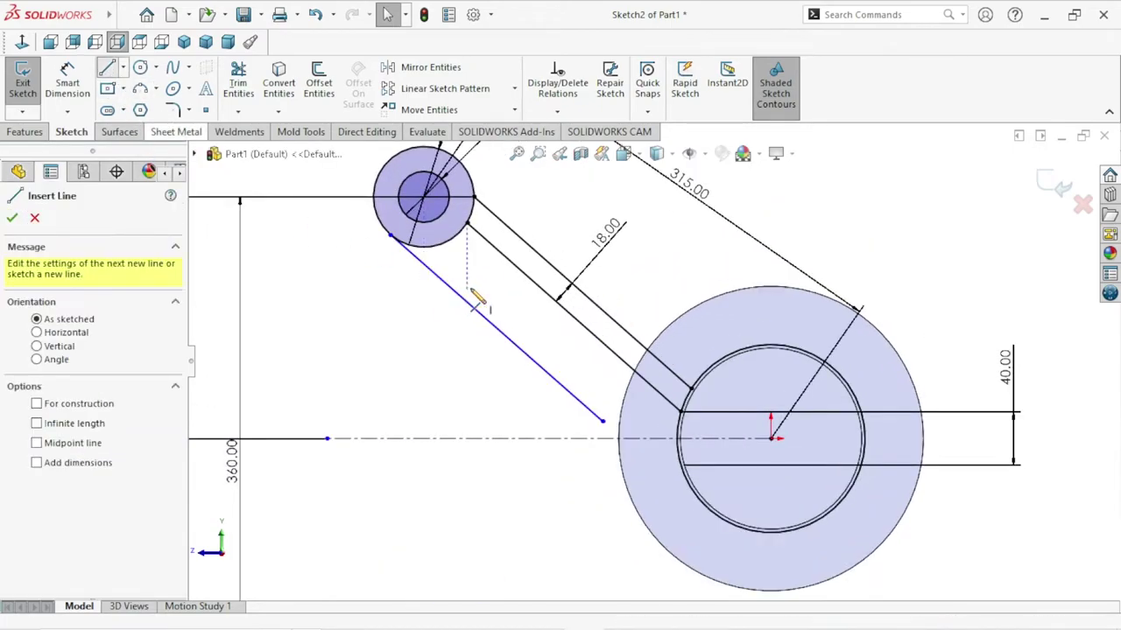
pyautogui.click(394, 239)
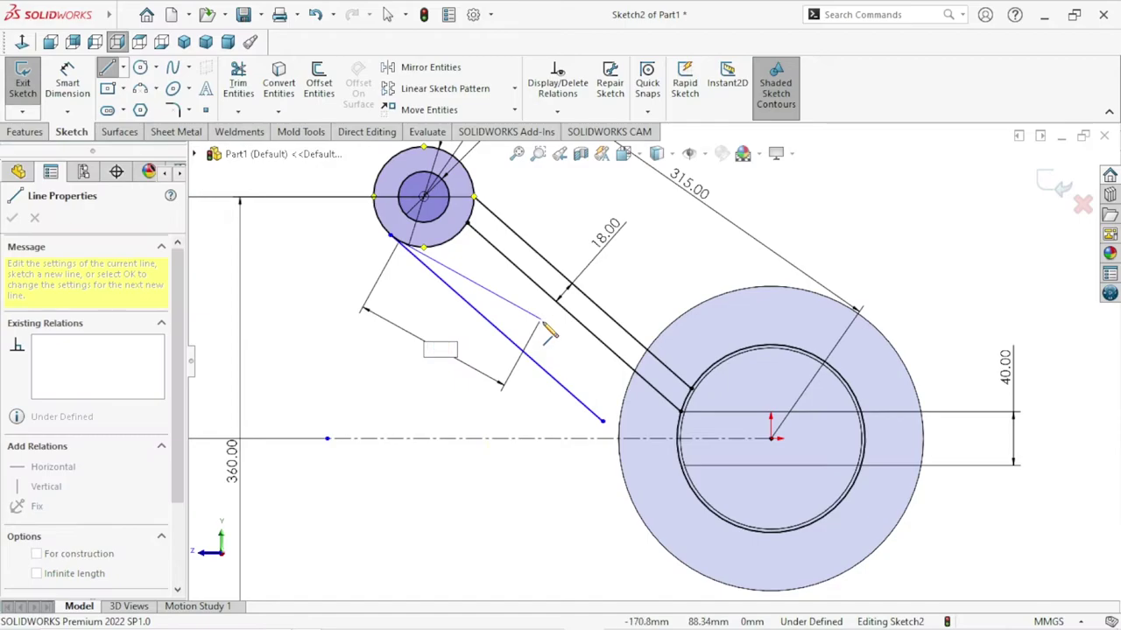
pyautogui.press('Escape')
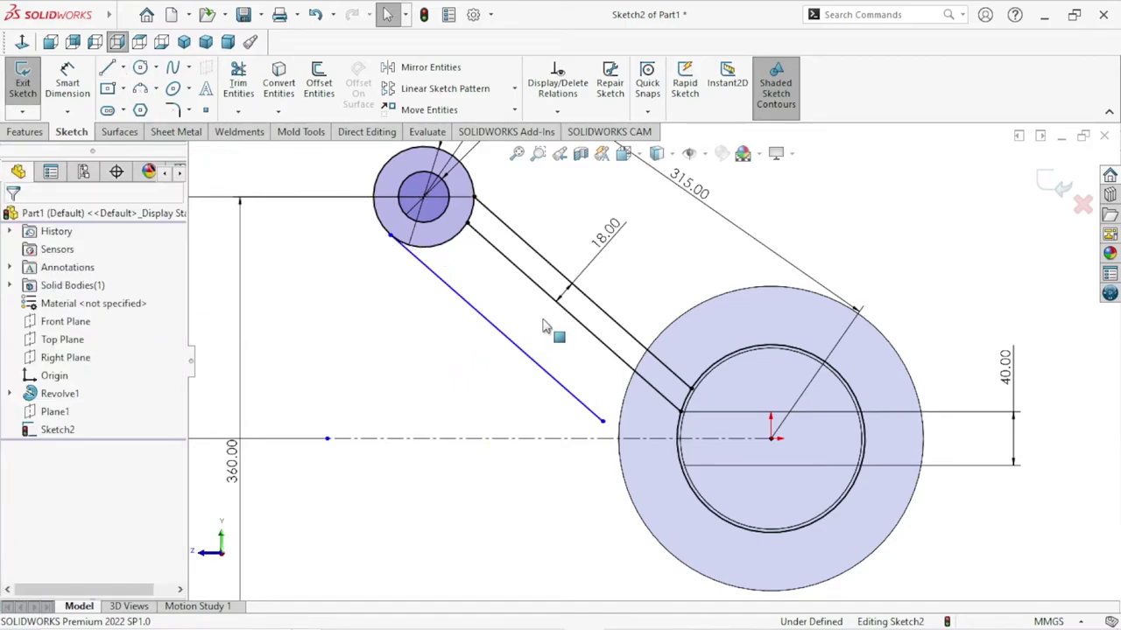
pyautogui.click(110, 70)
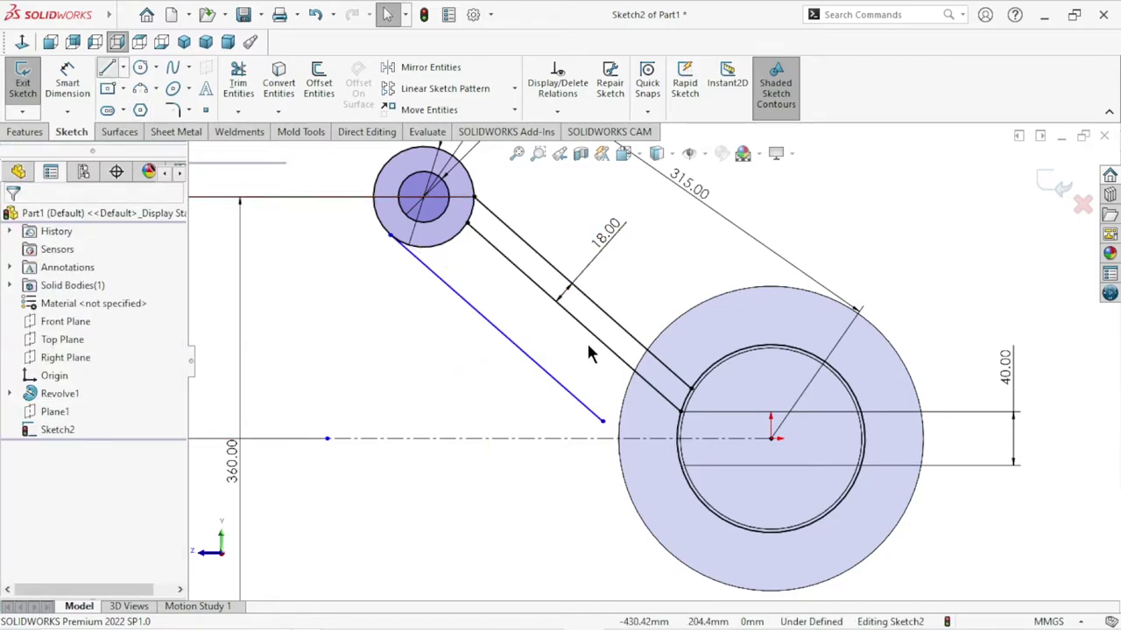
pyautogui.click(604, 419)
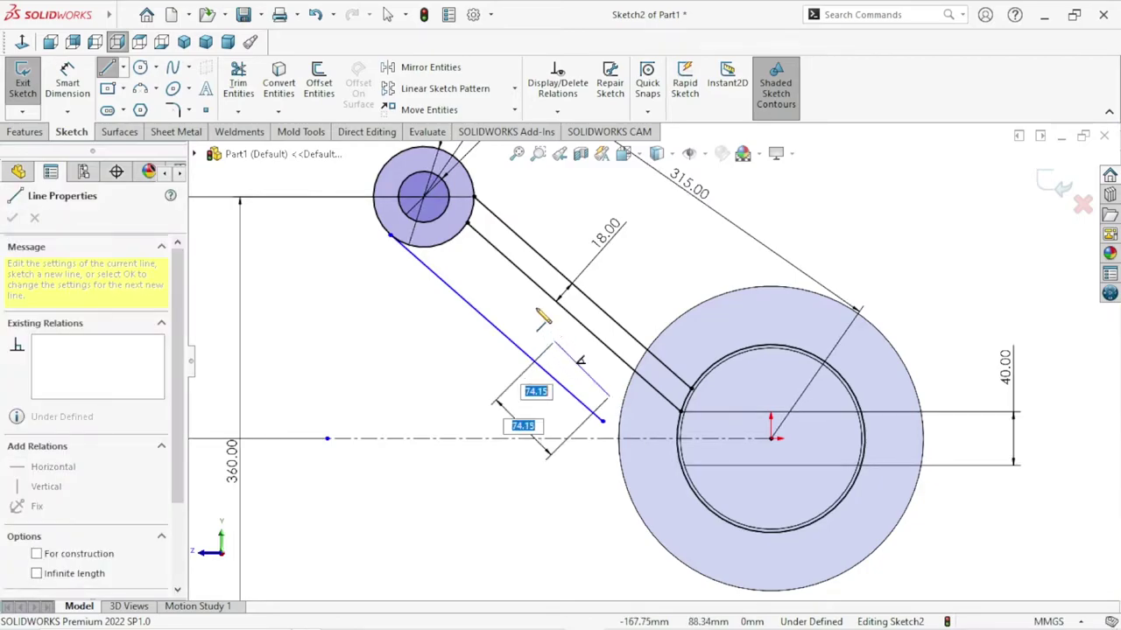
pyautogui.moveTo(449, 256); pyautogui.dragTo(457, 264)
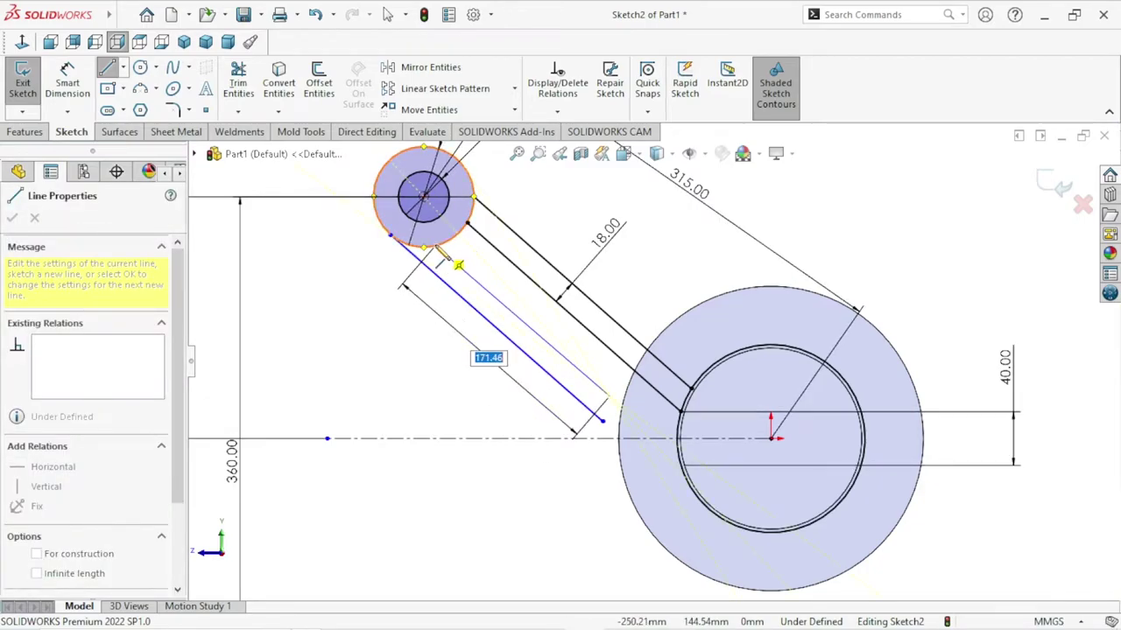
pyautogui.click(437, 247)
pyautogui.rightClick(359, 208)
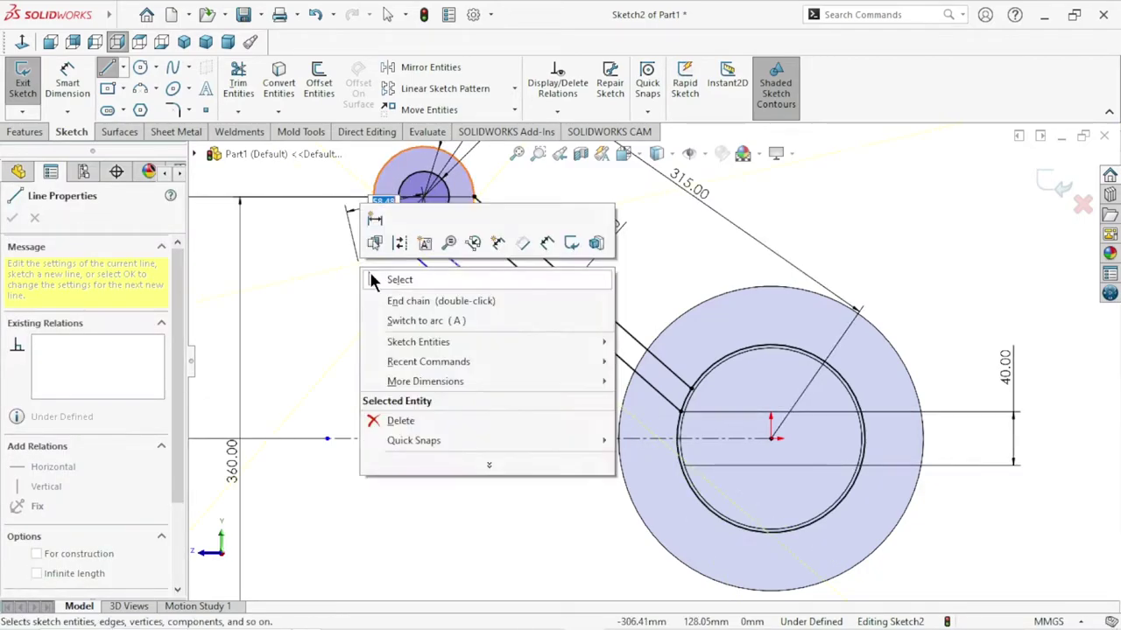
pyautogui.click(383, 289)
pyautogui.press('Escape')
pyautogui.scroll(1, 566, 398)
pyautogui.scroll(1, 582, 384)
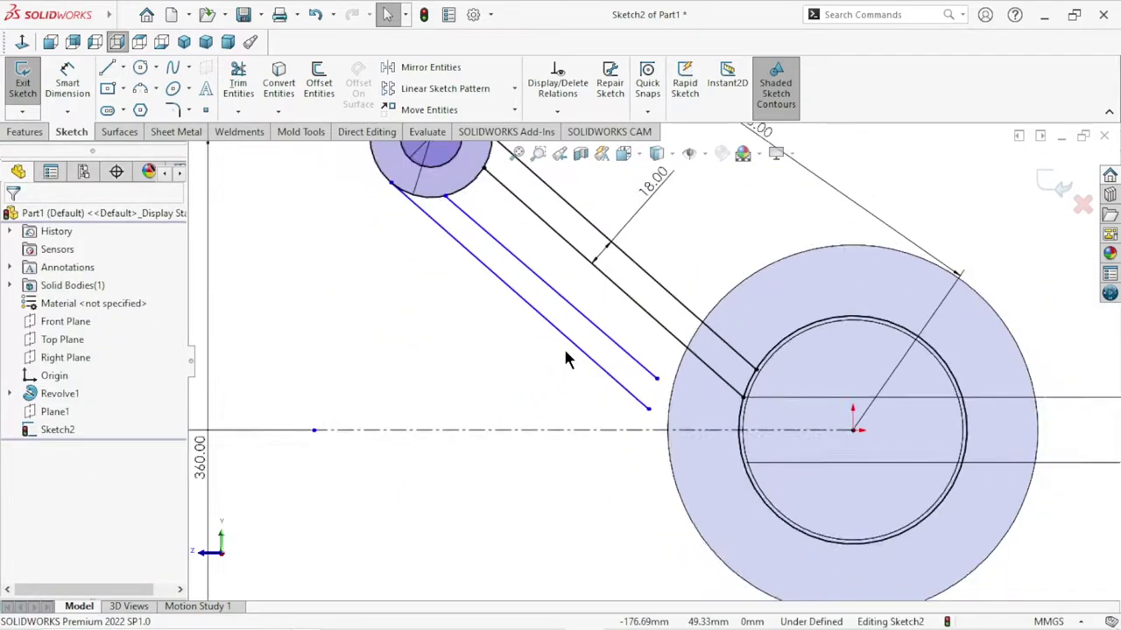
pyautogui.scroll(1, 563, 345)
# Make the two new sloping arm lines parallel.
pyautogui.click(603, 344)
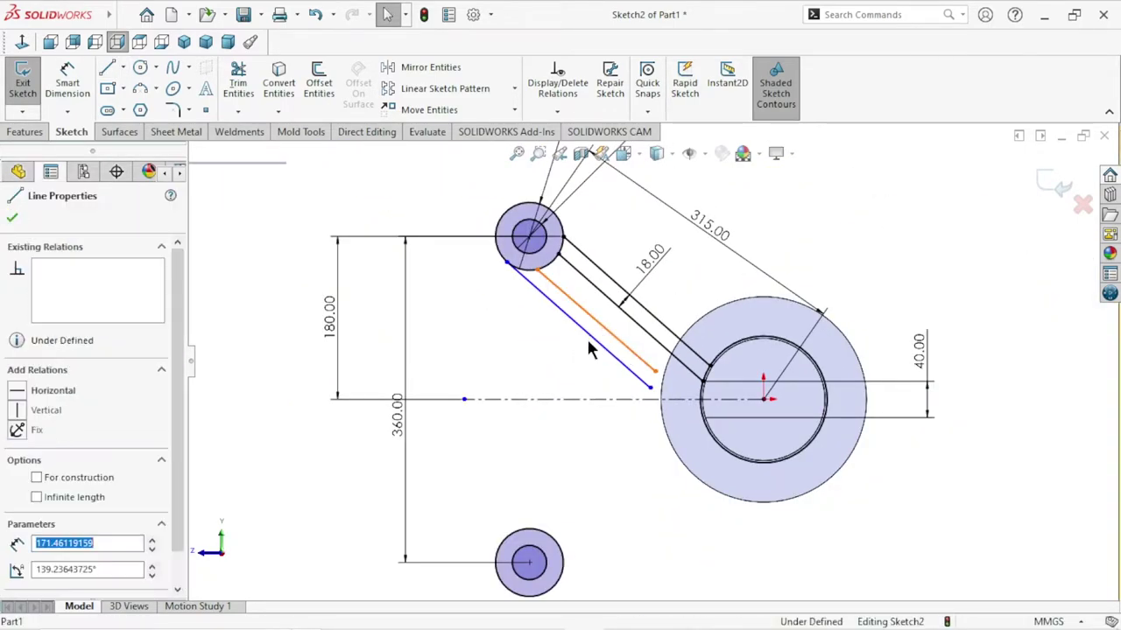
pyautogui.keyDown('ctrl'); pyautogui.click(599, 324); pyautogui.keyUp('ctrl')
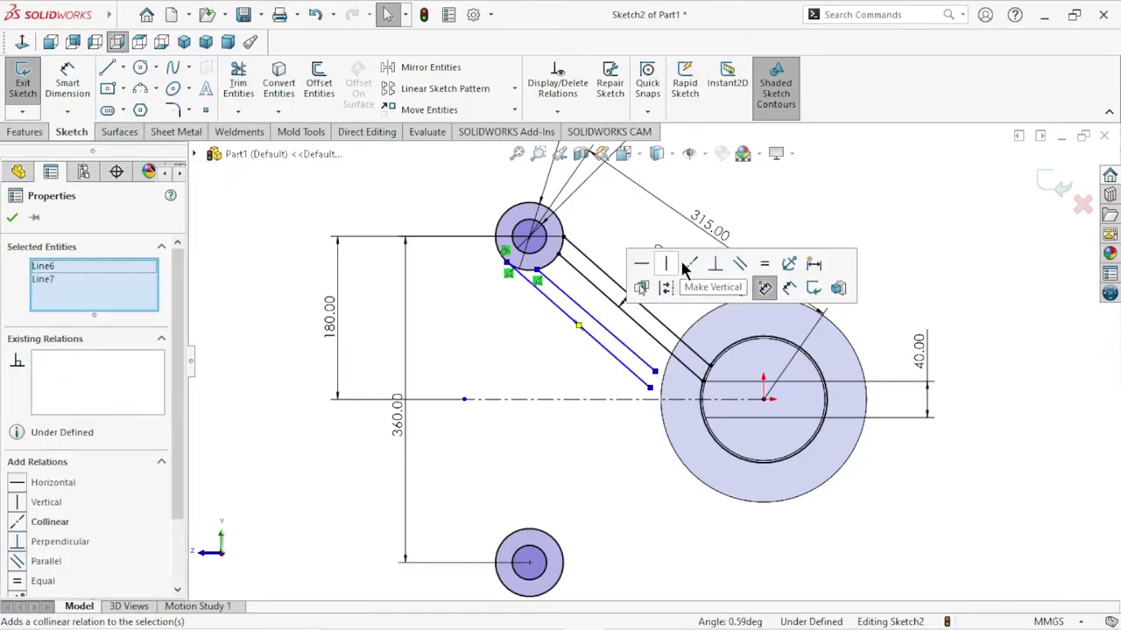
pyautogui.click(740, 264)
pyautogui.scroll(-1, 650, 399)
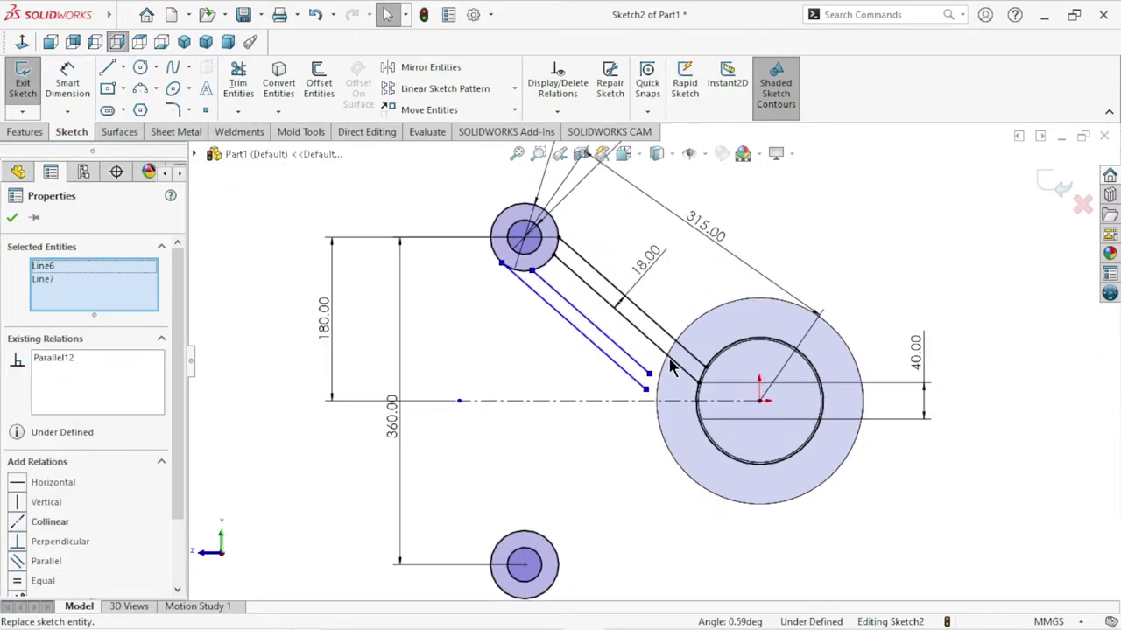
pyautogui.scroll(-2, 612, 367)
pyautogui.click(378, 318)
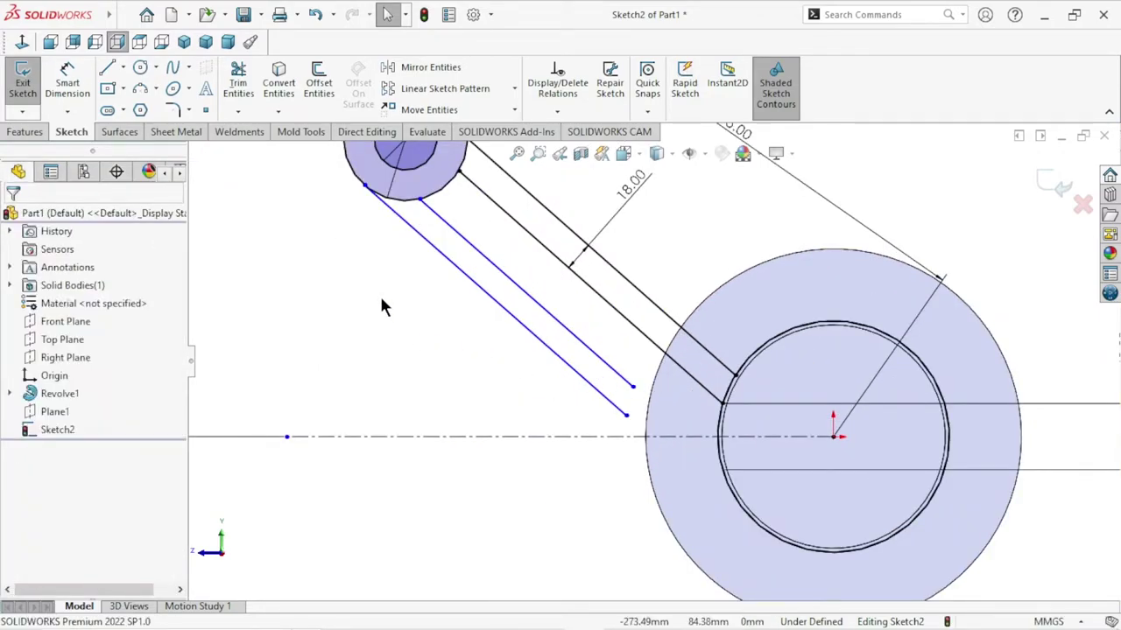
# Inspect the relations of the upper boss circle and arm lines, confirming tangency.
pyautogui.click(378, 210)
pyautogui.click(378, 211)
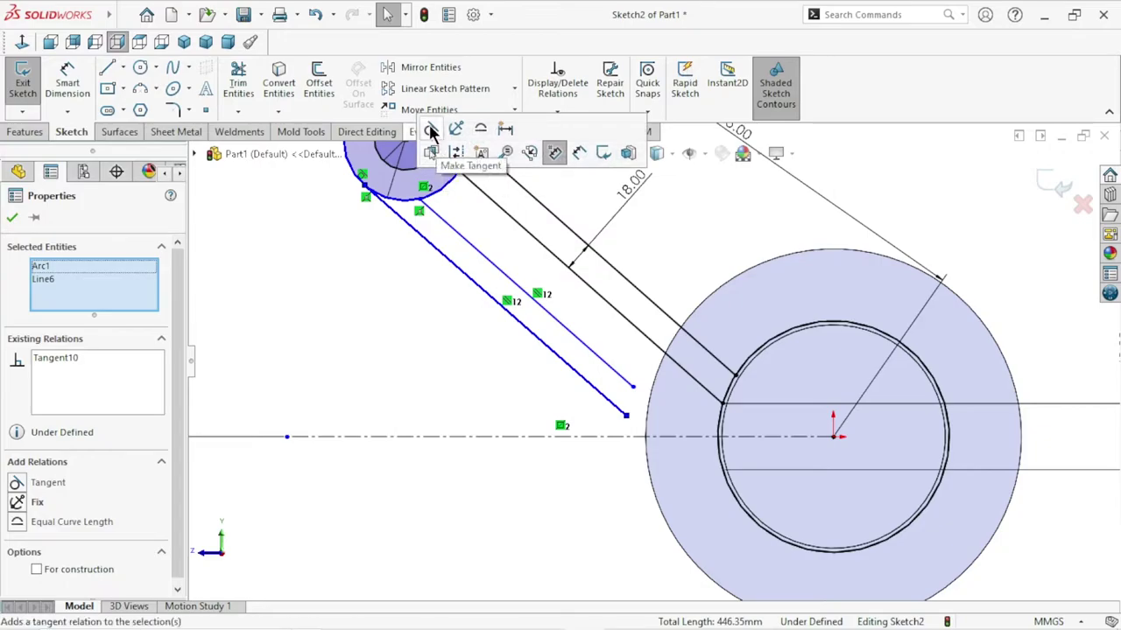
pyautogui.click(388, 271)
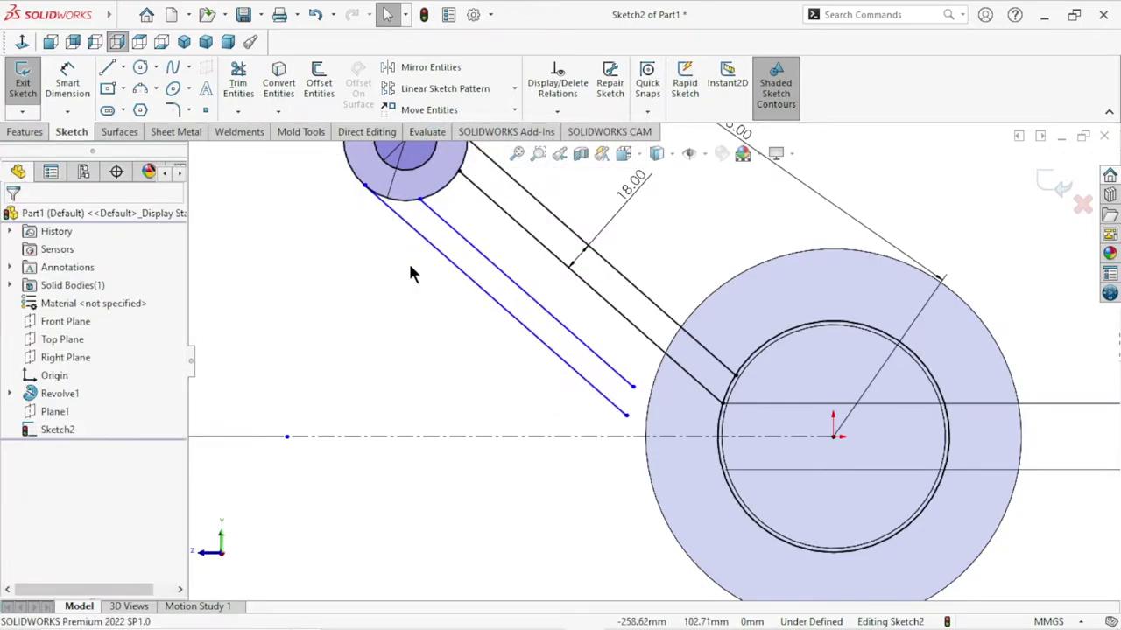
pyautogui.click(431, 217)
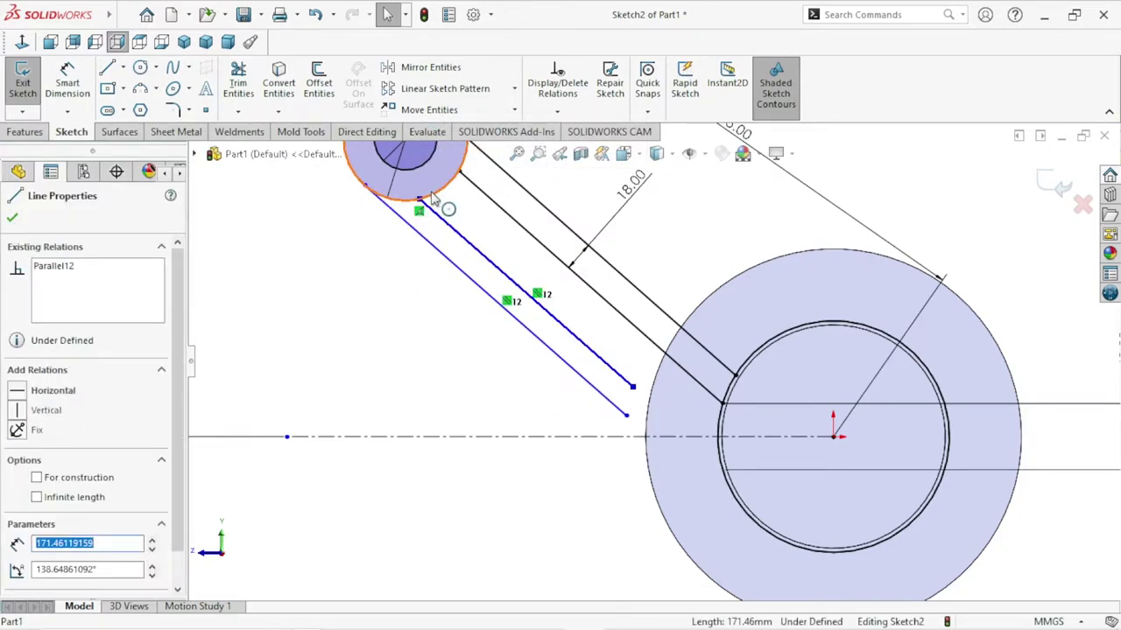
pyautogui.click(458, 298)
pyautogui.scroll(3, 526, 305)
pyautogui.scroll(-2, 613, 333)
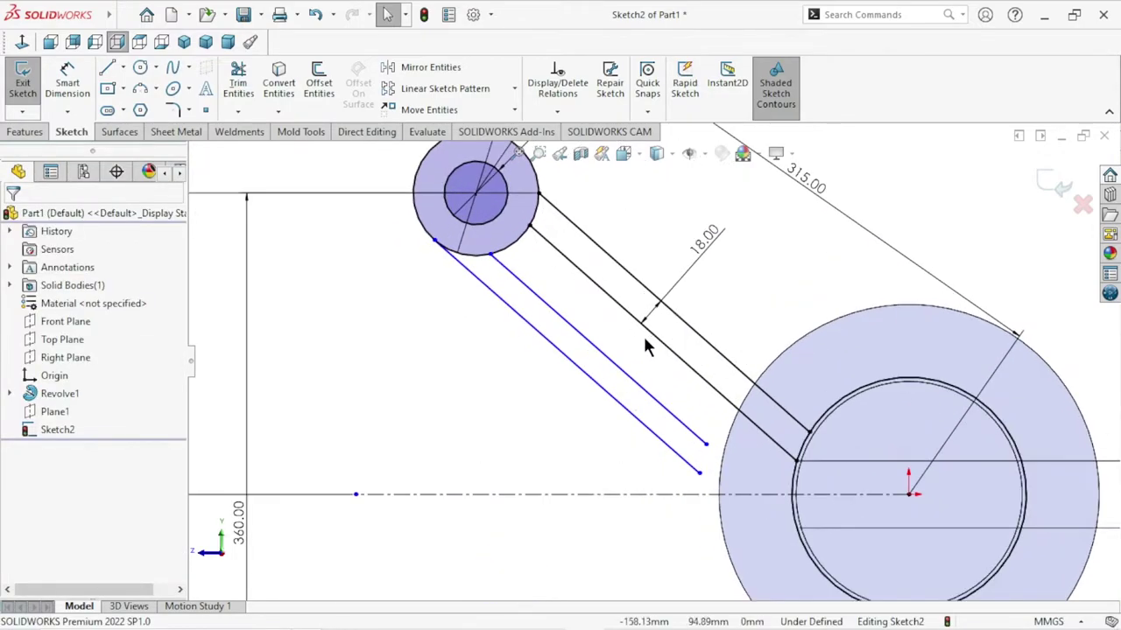
# Dimension the spacing between the parallel arm lines as 12 mm.
pyautogui.click(68, 81)
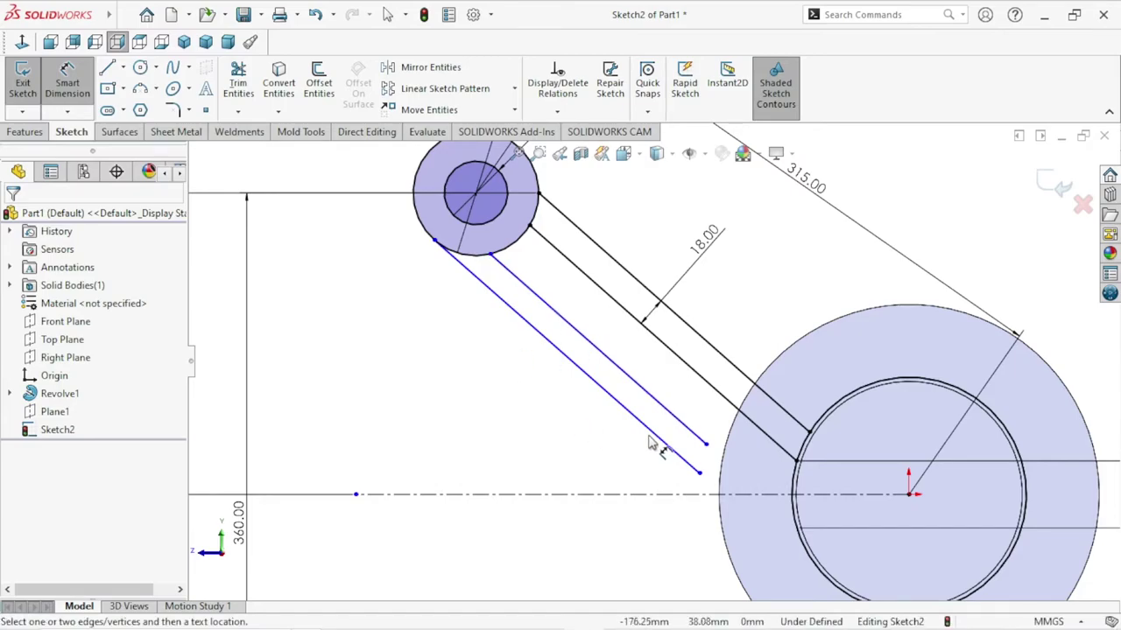
pyautogui.click(706, 446)
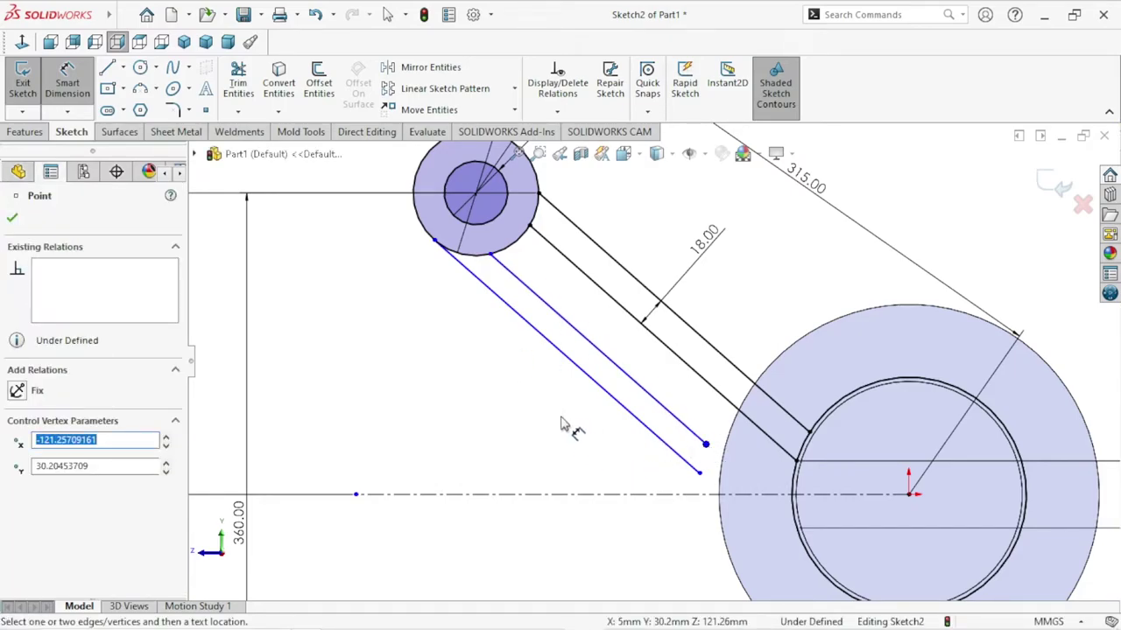
pyautogui.click(578, 368)
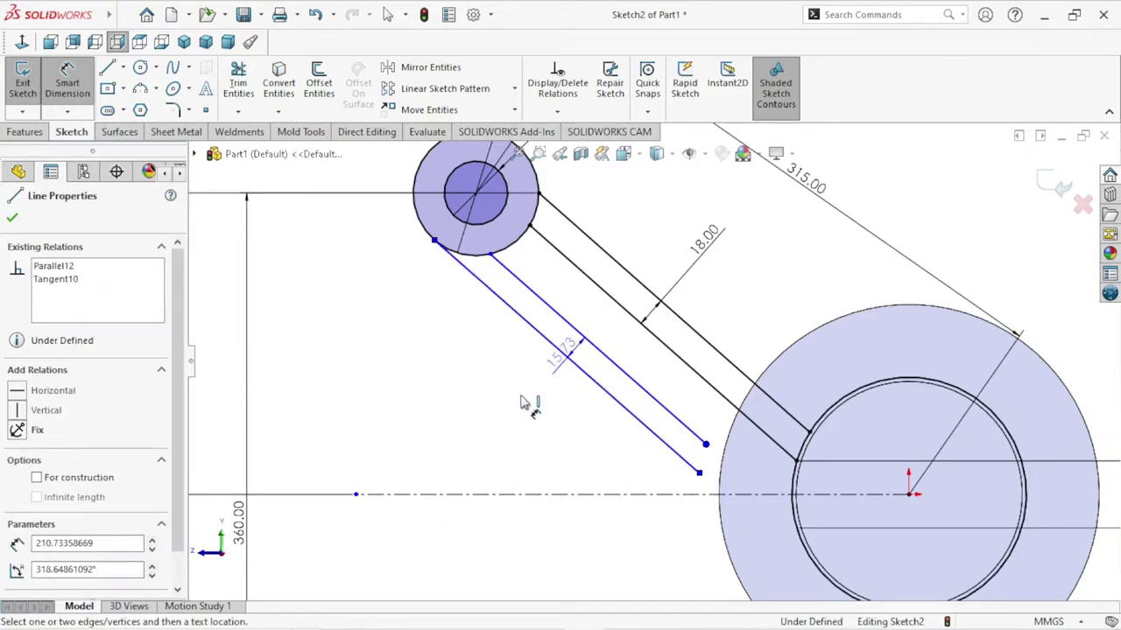
pyautogui.click(516, 407)
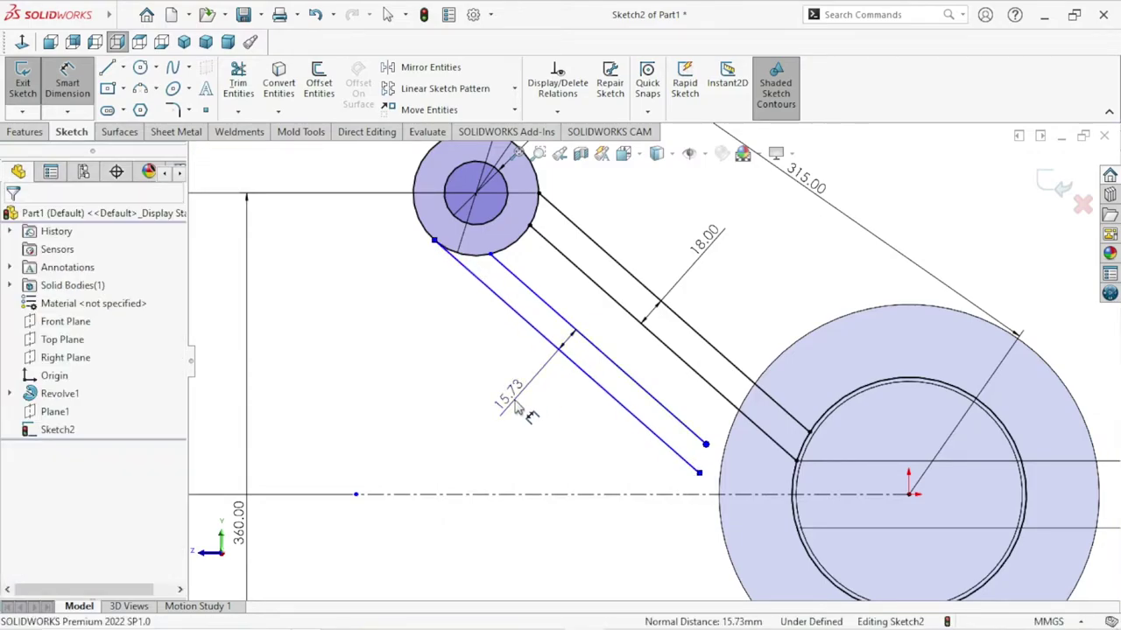
pyautogui.write('40')
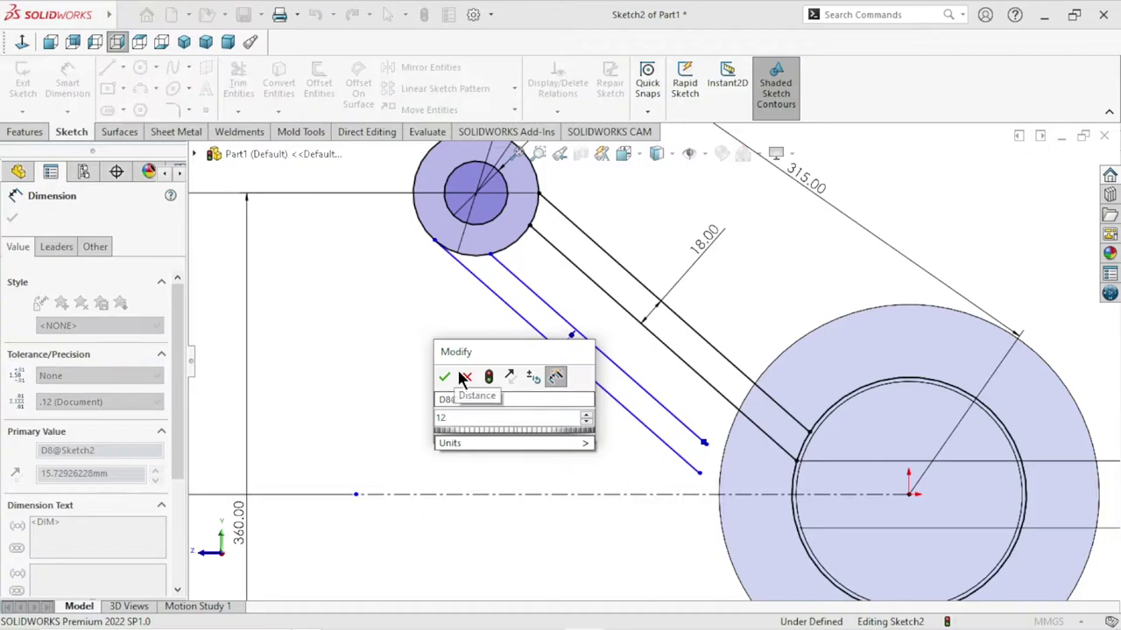
pyautogui.click(444, 376)
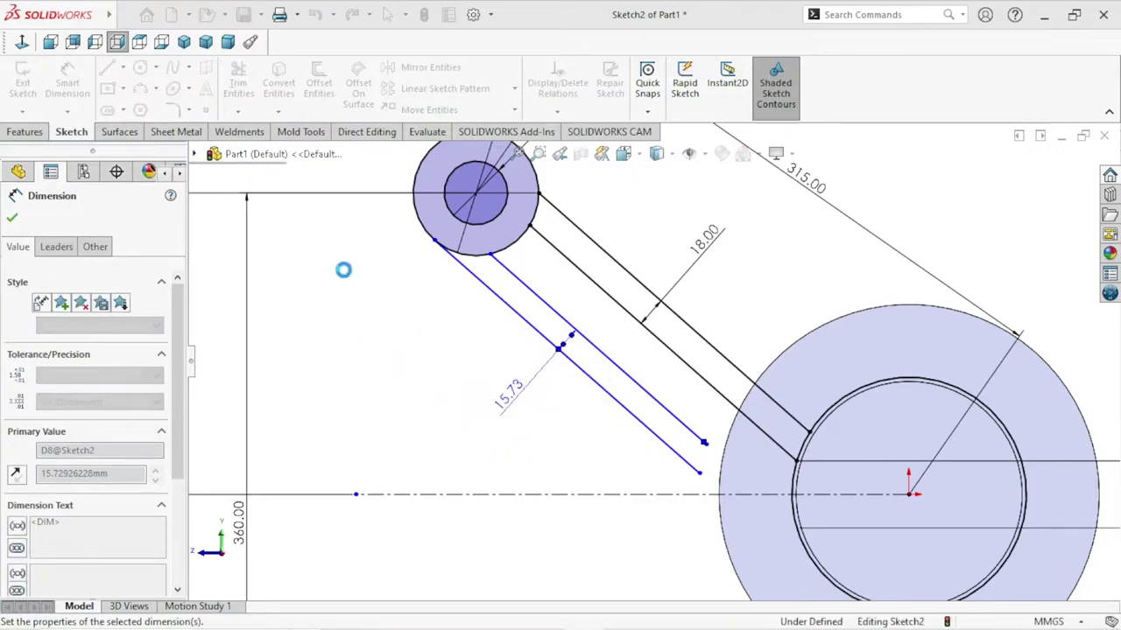
pyautogui.click(498, 333)
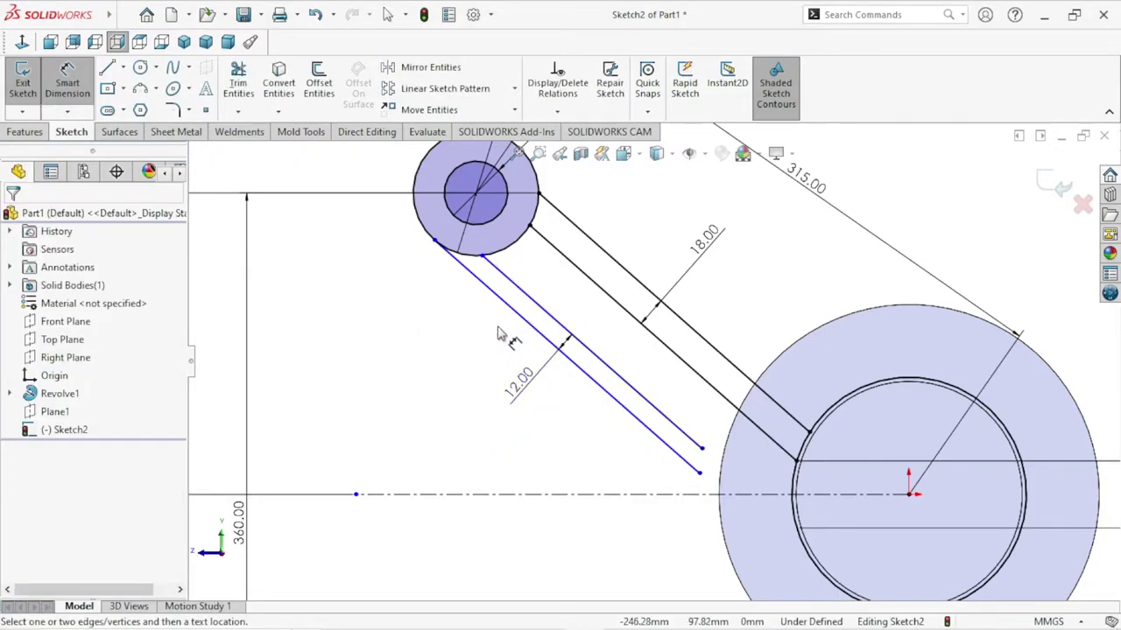
# Dimension the arm line's length between its endpoints as 220 mm.
pyautogui.click(433, 241)
pyautogui.click(699, 473)
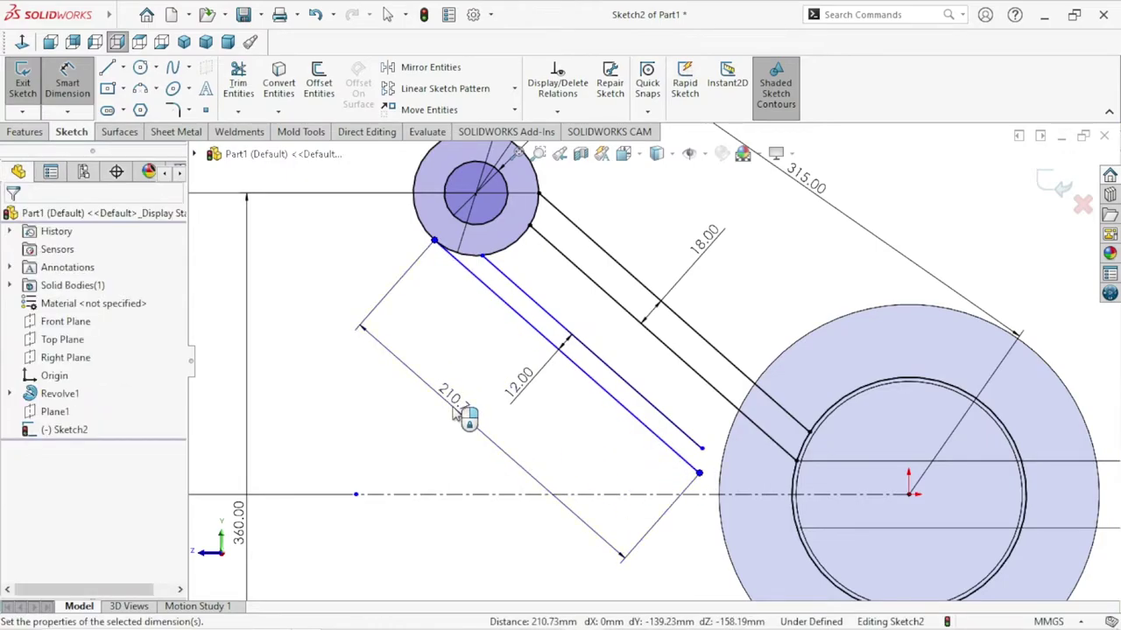
pyautogui.click(454, 415)
pyautogui.write('220')
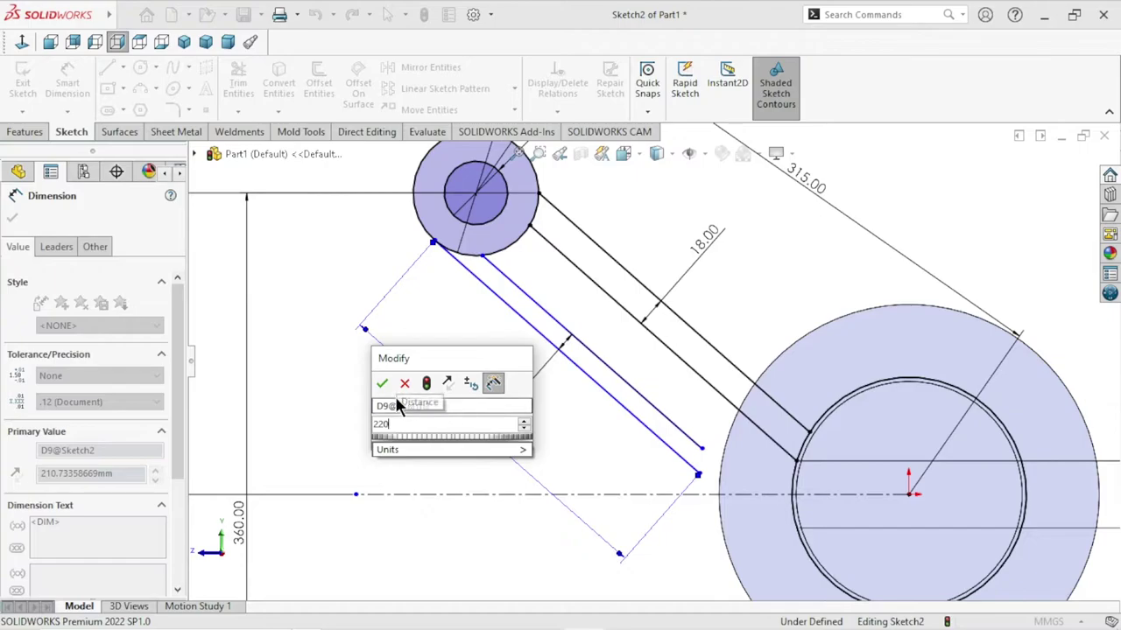
pyautogui.click(381, 382)
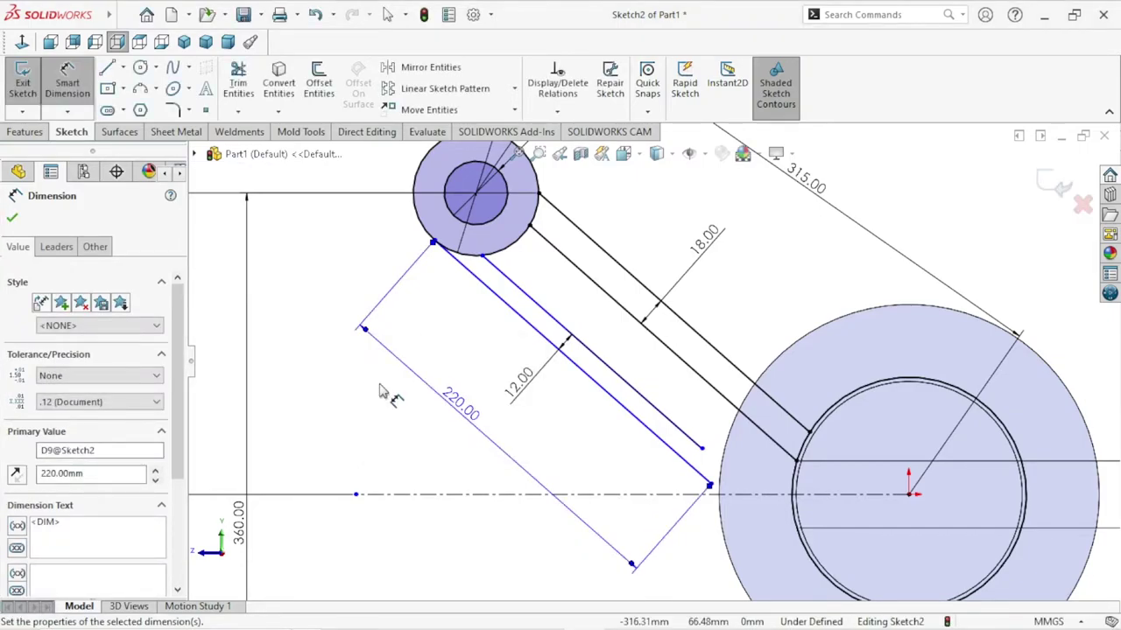
pyautogui.scroll(3, 672, 523)
pyautogui.scroll(-3, 676, 448)
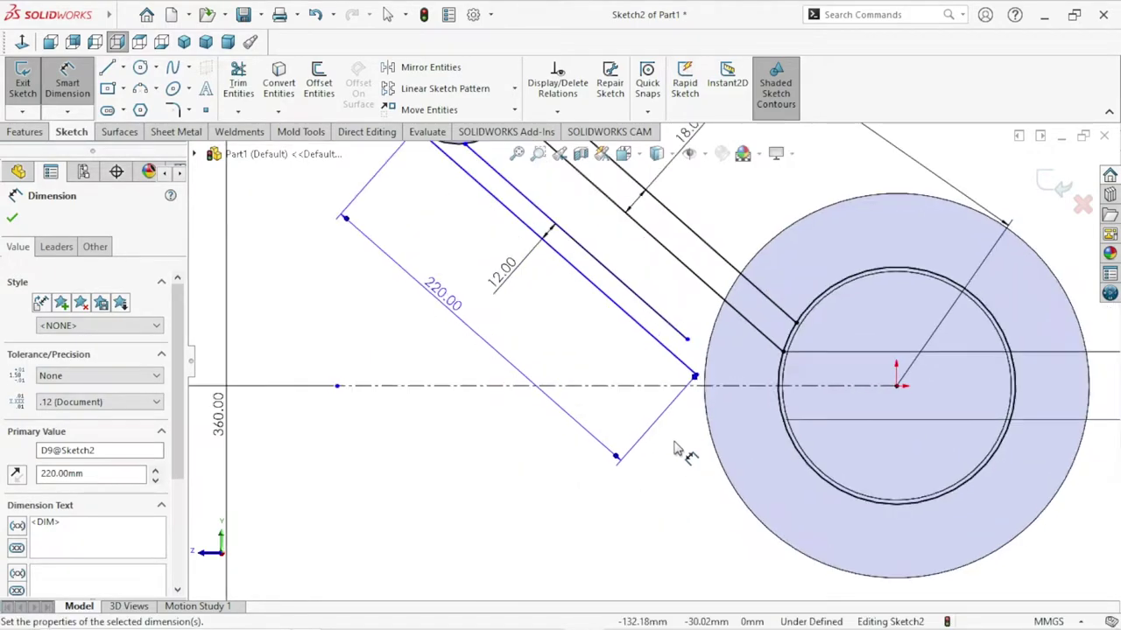
pyautogui.scroll(2, 674, 447)
pyautogui.scroll(2, 649, 381)
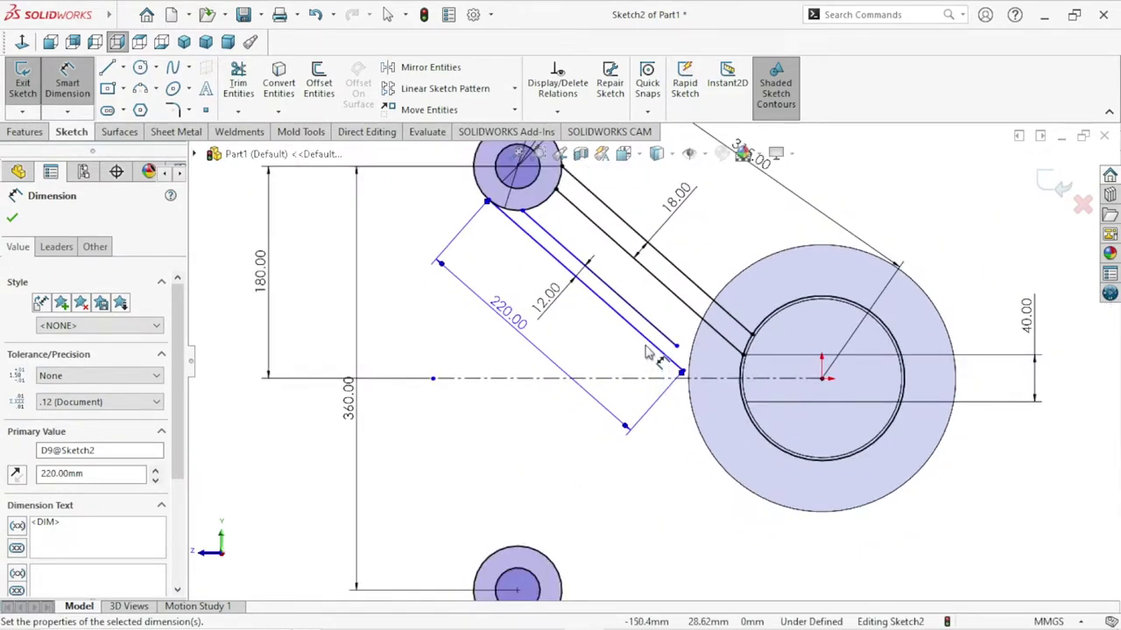
pyautogui.scroll(-1, 649, 354)
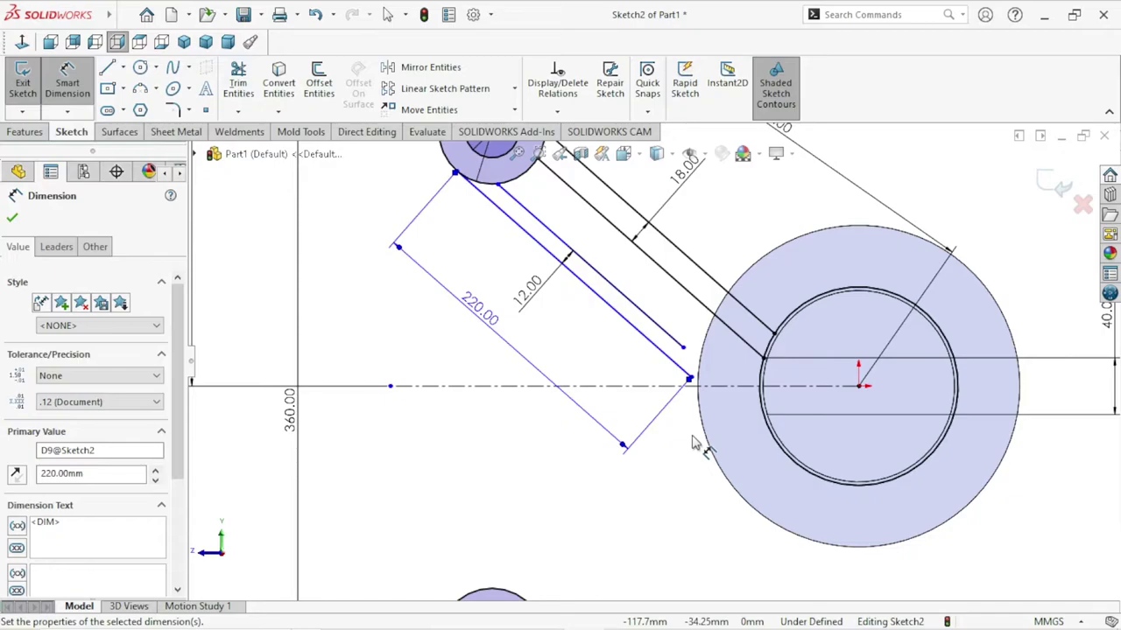
# Add a vertical 142.55 mm dimension from the inner arm line's top endpoint to the centerline.
pyautogui.scroll(2, 704, 455)
pyautogui.scroll(-1, 692, 410)
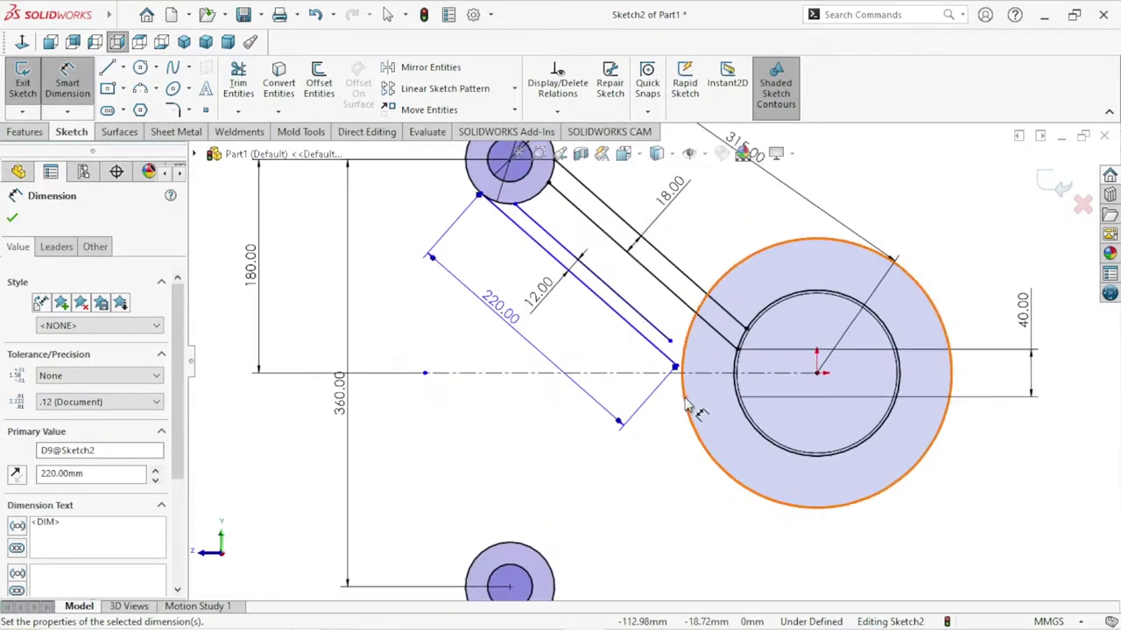
pyautogui.scroll(-1, 639, 403)
pyautogui.scroll(1, 589, 385)
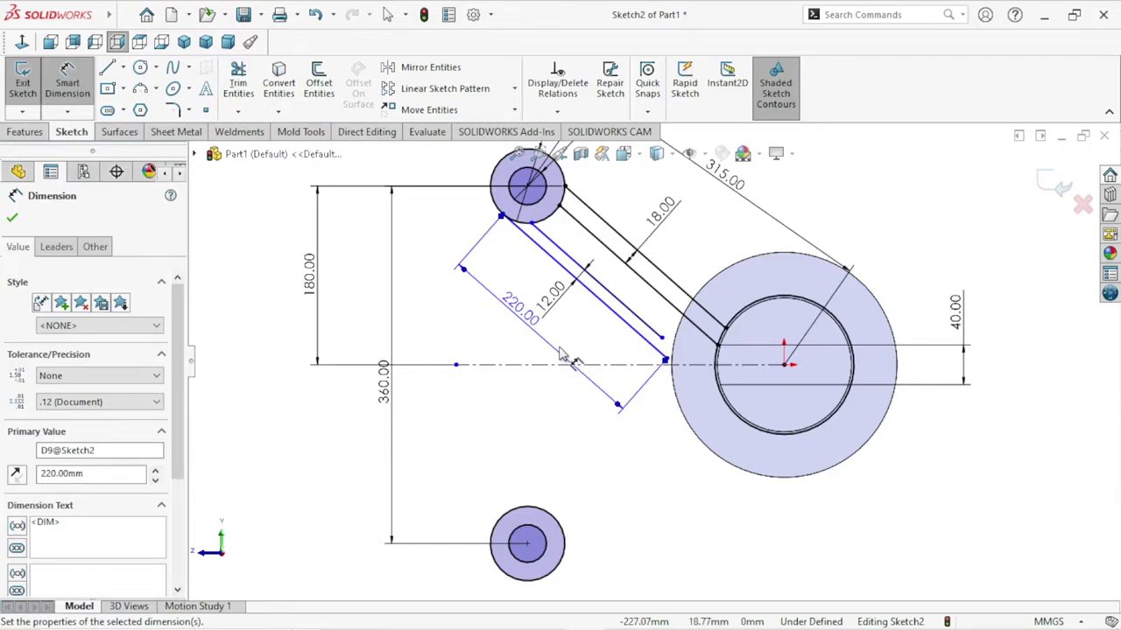
pyautogui.click(531, 222)
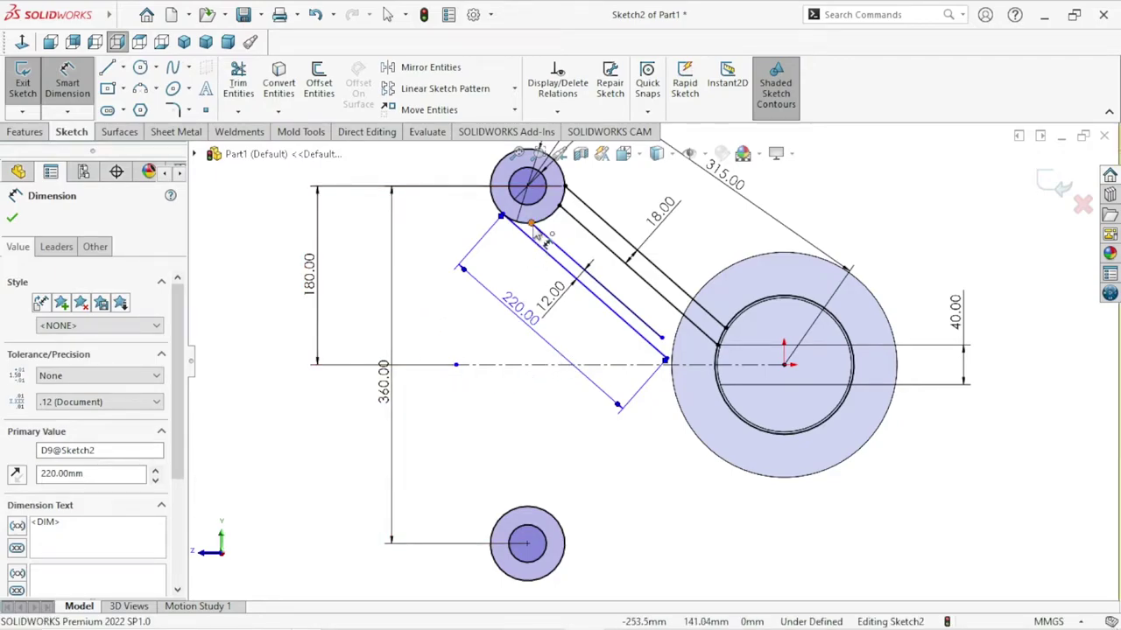
pyautogui.click(517, 366)
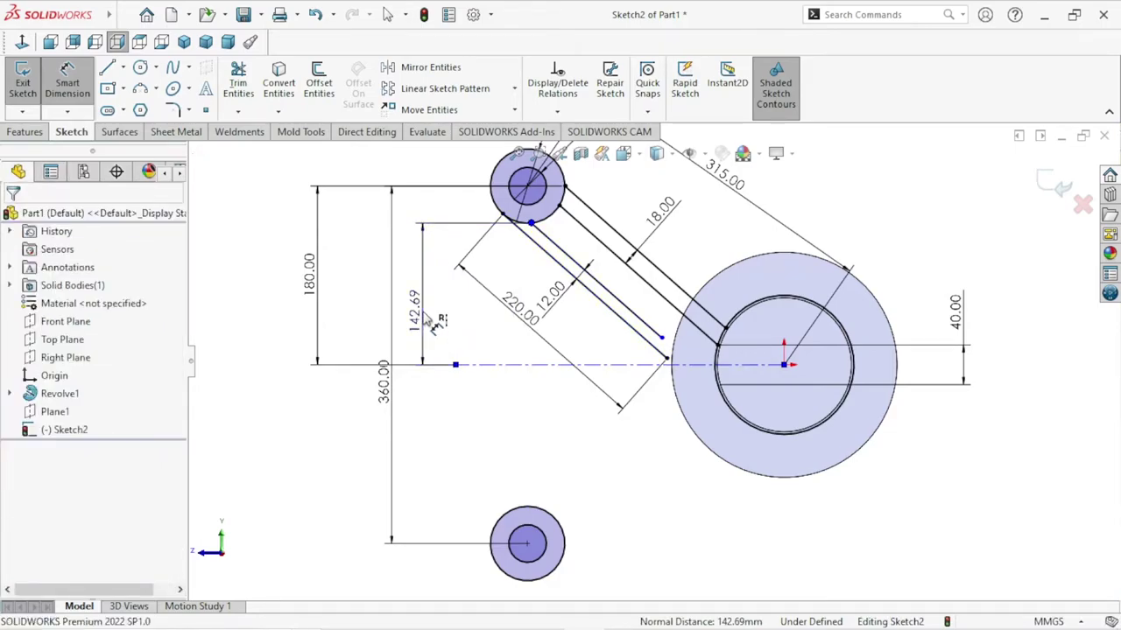
pyautogui.click(429, 313)
pyautogui.write('1')
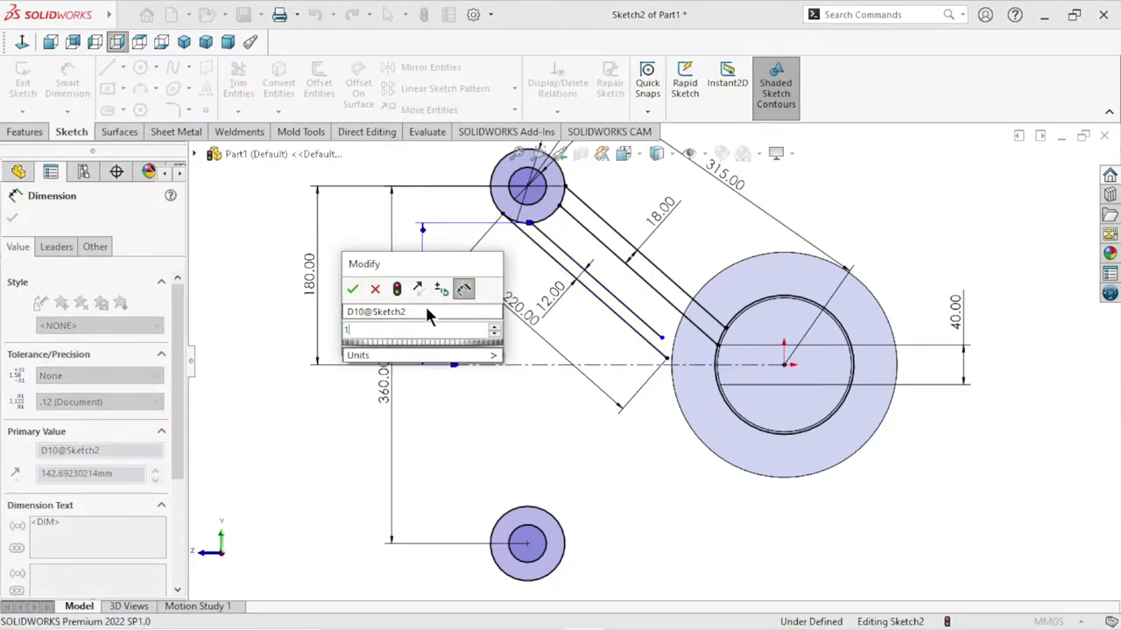
pyautogui.write('42.55')
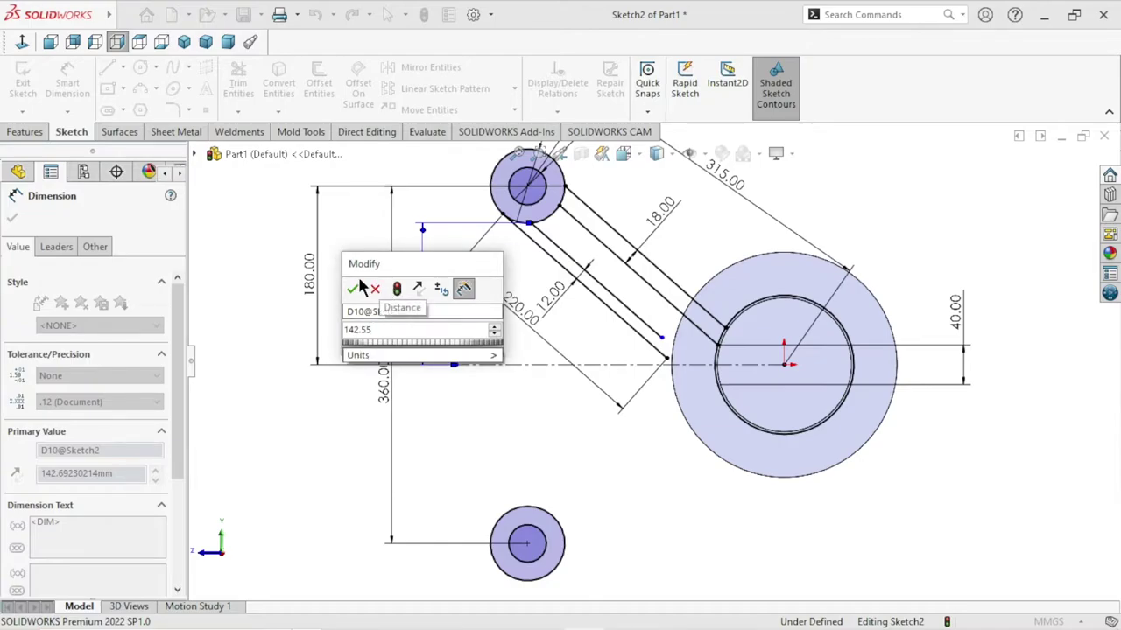
pyautogui.click(353, 289)
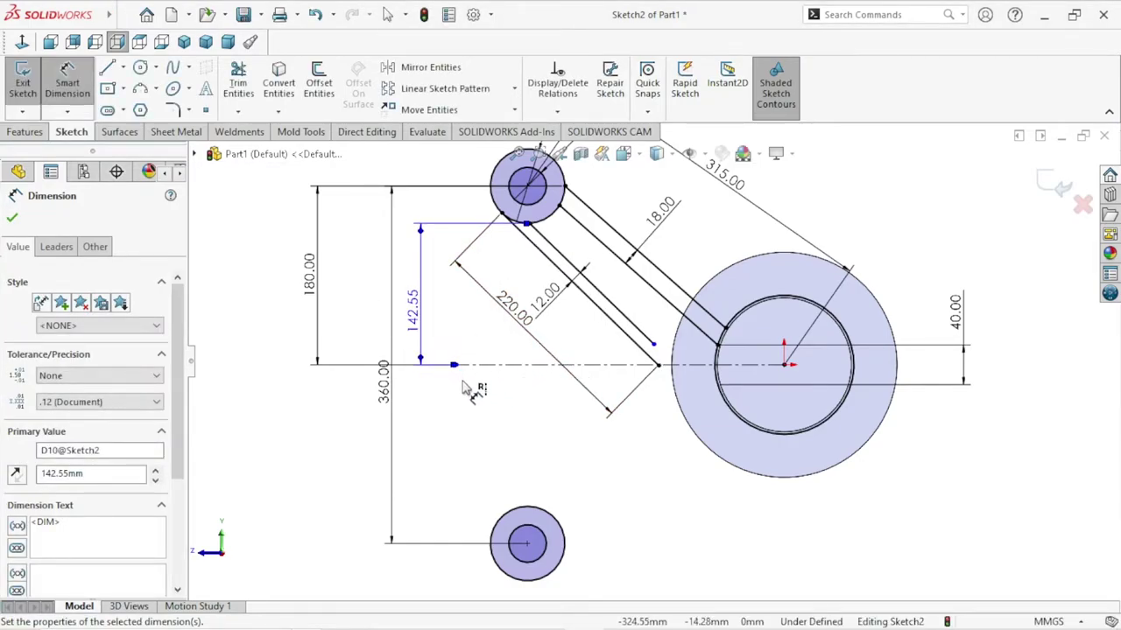
pyautogui.scroll(-2, 465, 390)
pyautogui.scroll(2, 467, 388)
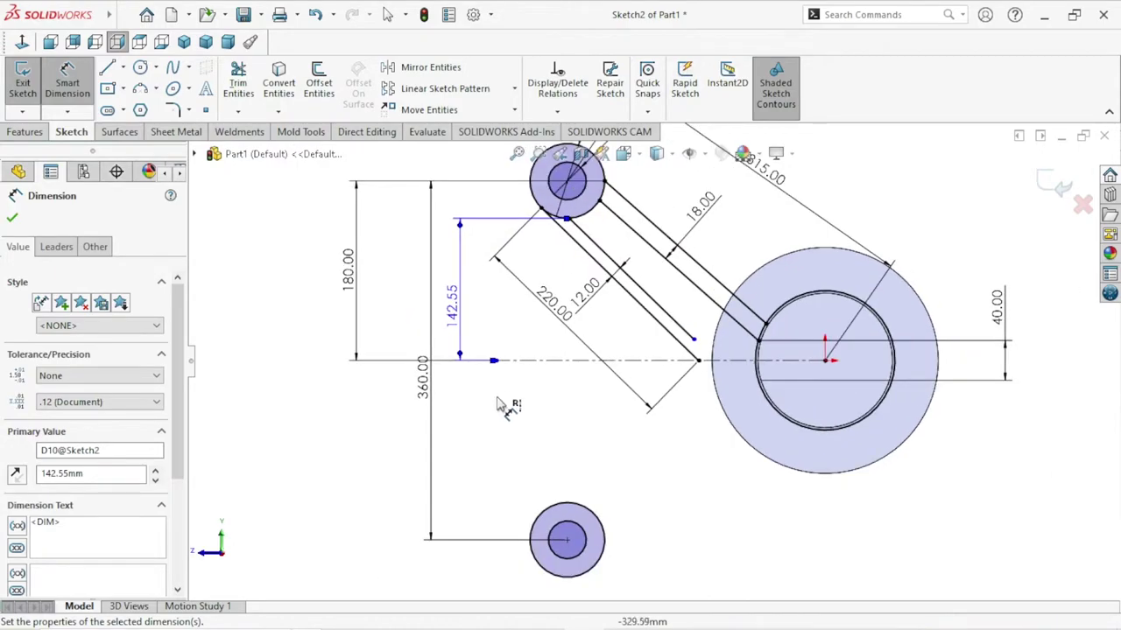
# Change the 220 mm arm length dimension to 215 mm.
pyautogui.click(561, 313)
pyautogui.doubleClick(561, 313)
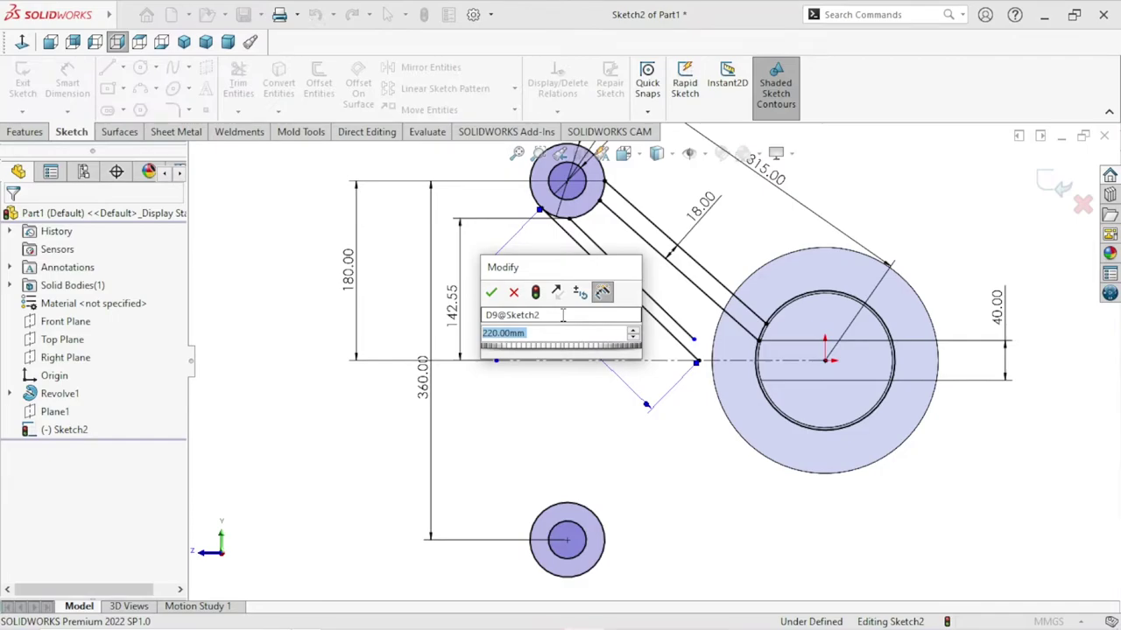
pyautogui.write('215')
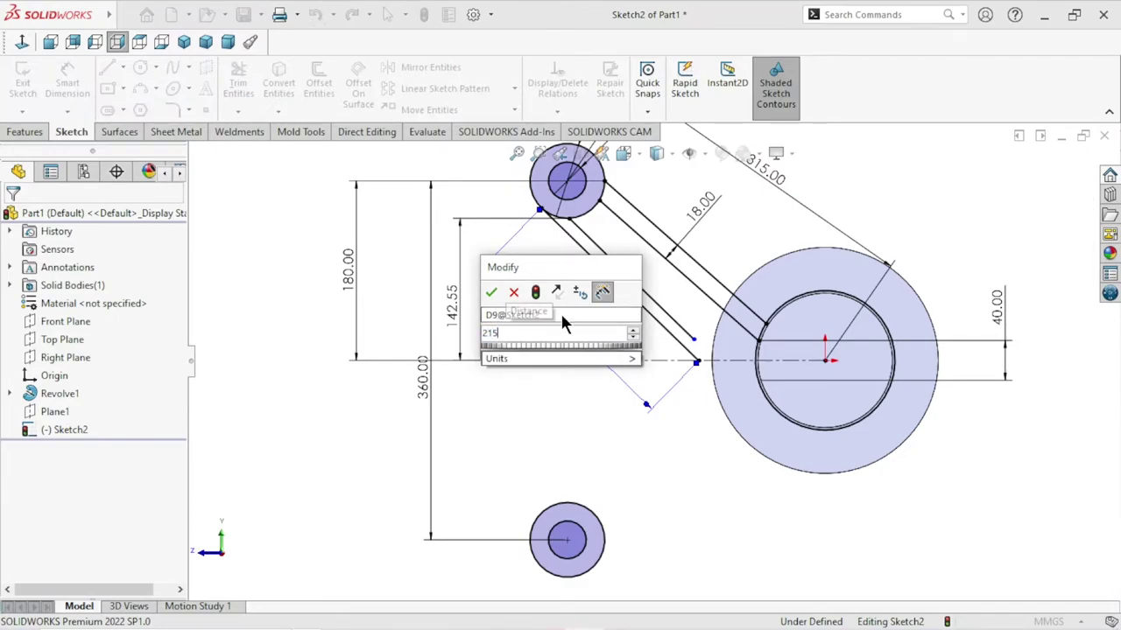
pyautogui.press('Escape')
# Begin an angle dimension between the arm line and centerline, then cancel it.
pyautogui.click(643, 398)
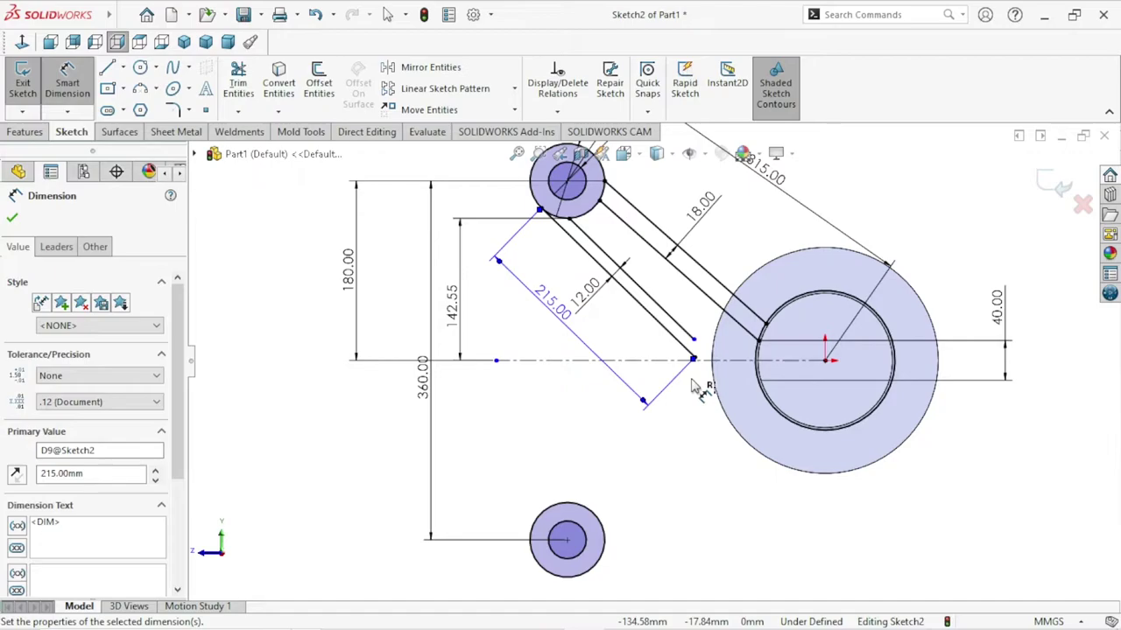
pyautogui.scroll(-2, 690, 390)
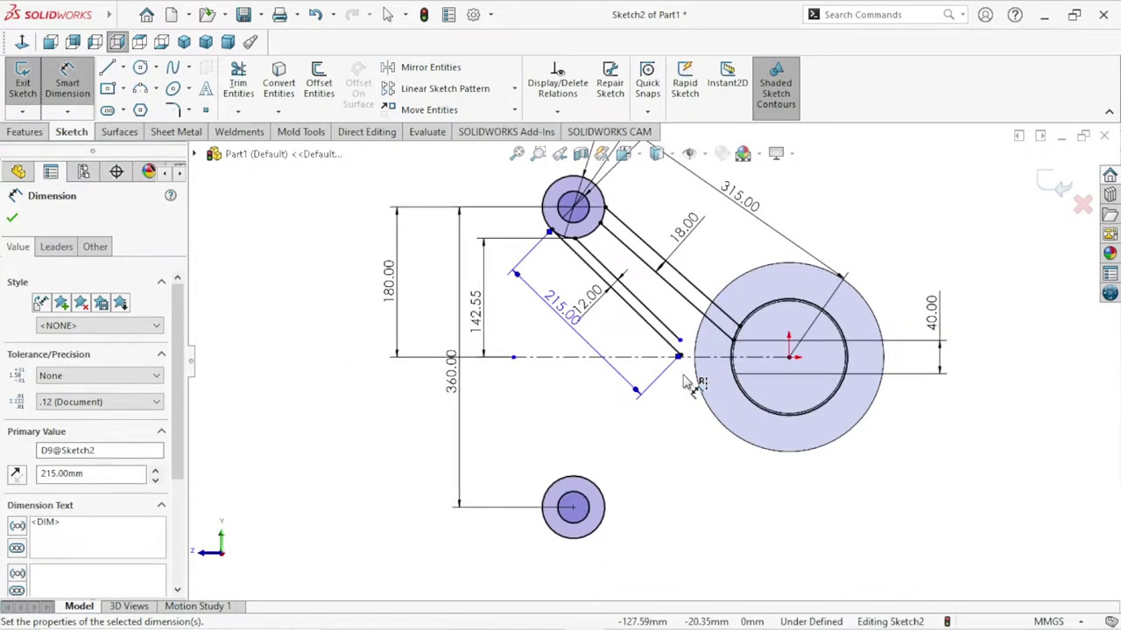
pyautogui.scroll(-2, 682, 383)
pyautogui.click(637, 289)
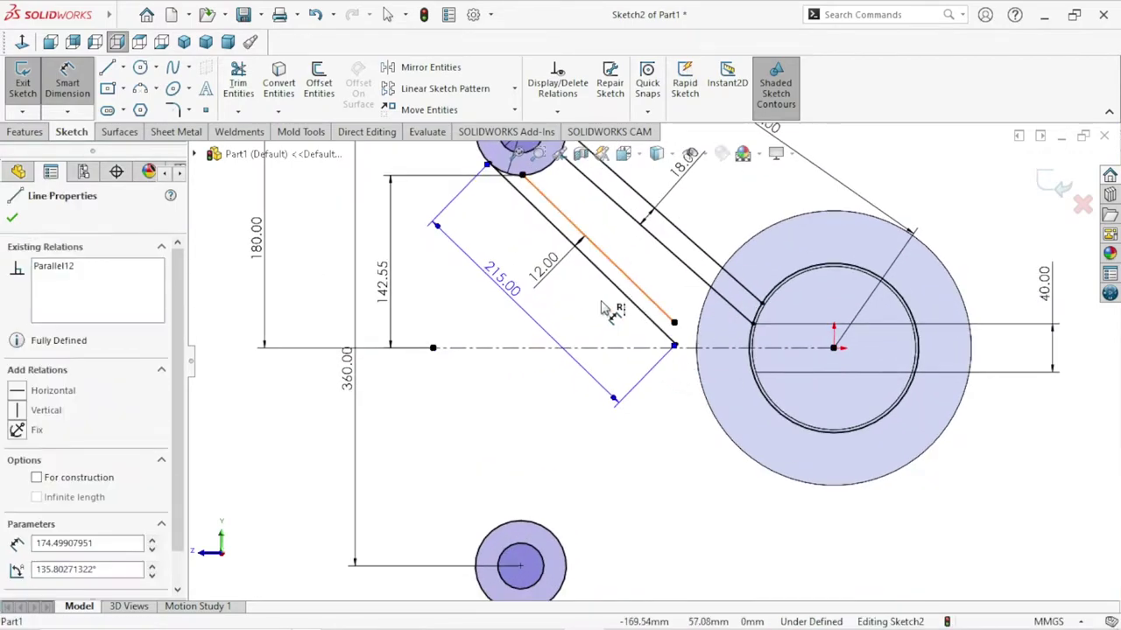
pyautogui.click(613, 347)
pyautogui.press('Escape')
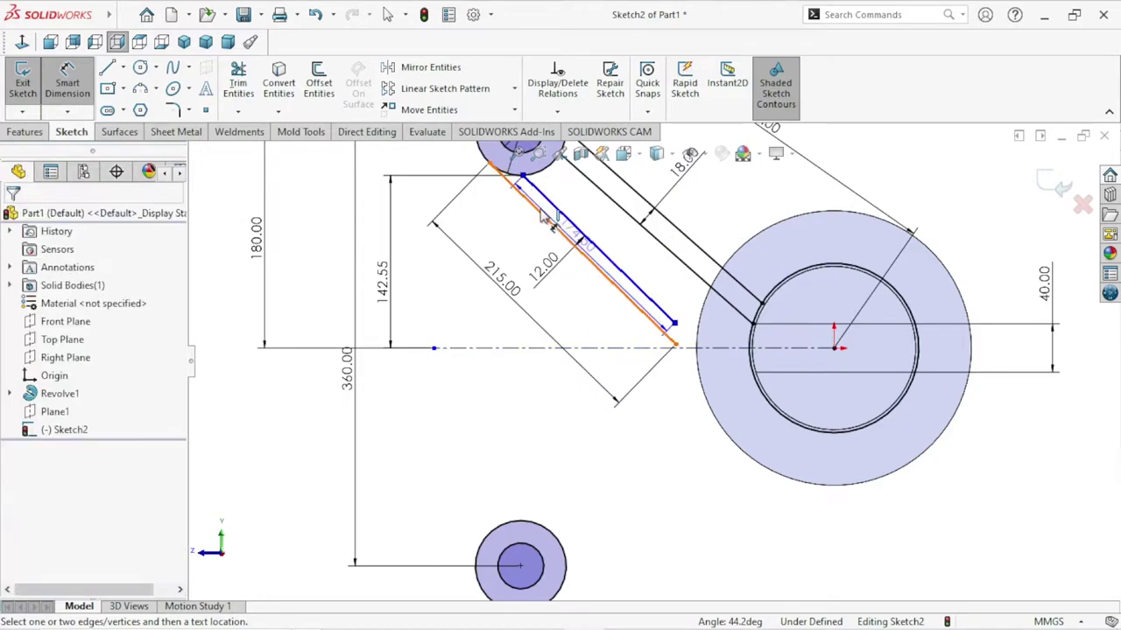
# Add a 174.50 mm length dimension to the inner arm line, then delete it.
pyautogui.click(522, 175)
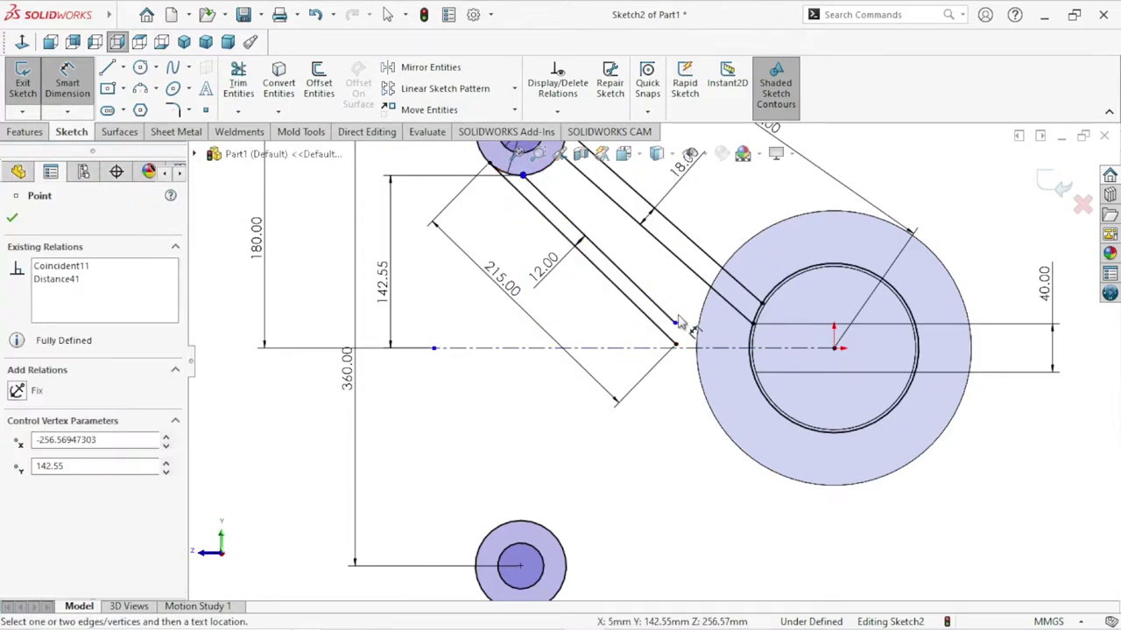
pyautogui.click(674, 324)
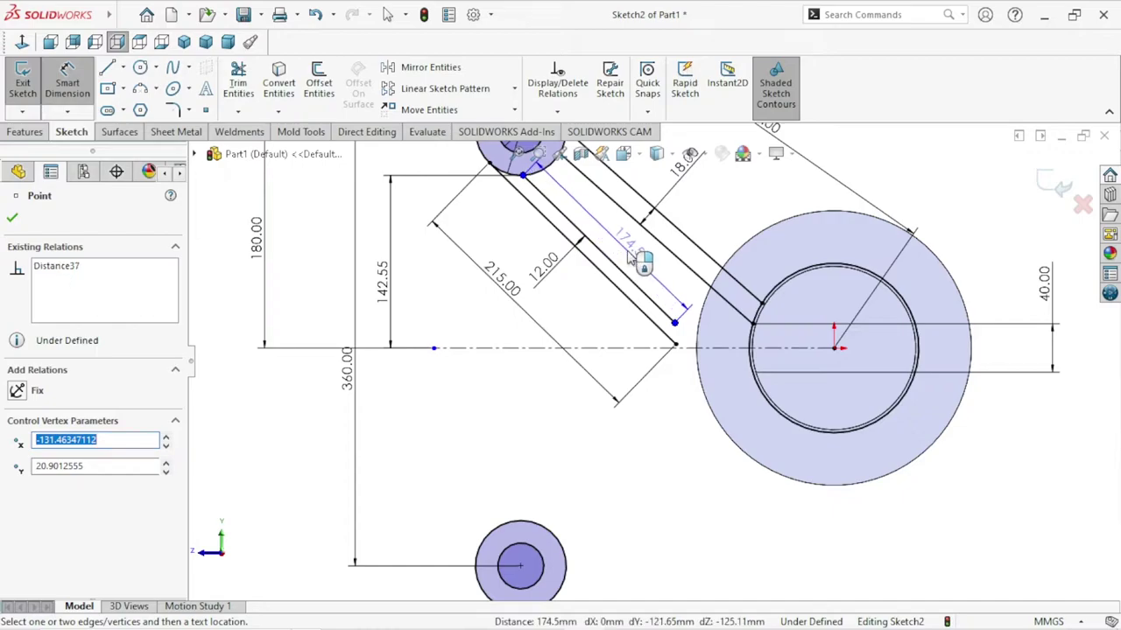
pyautogui.click(628, 255)
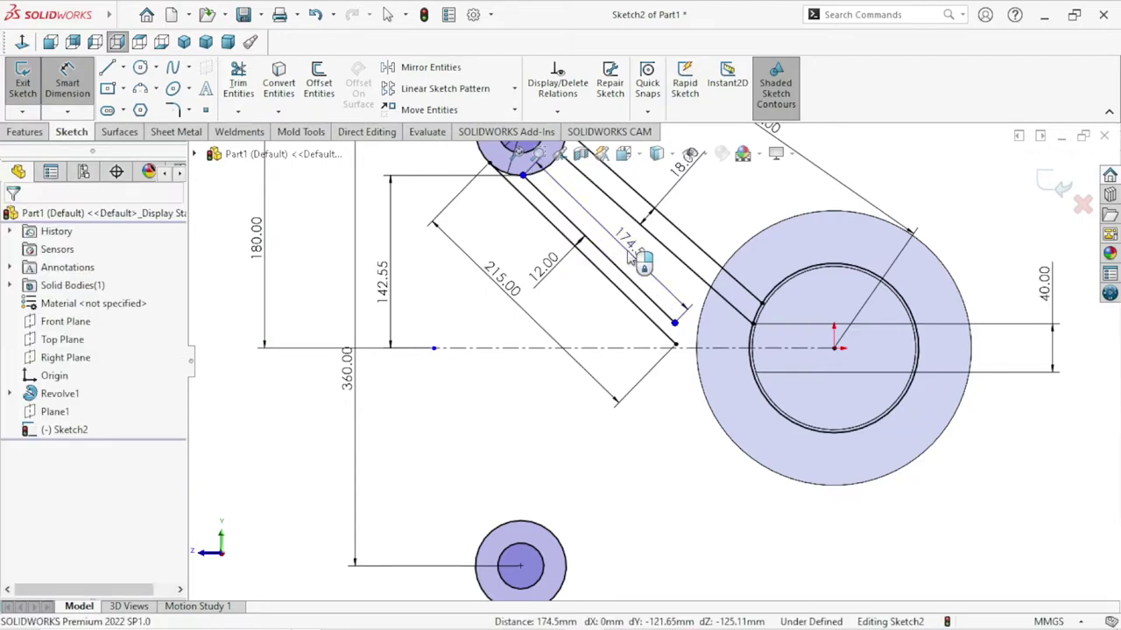
pyautogui.press('Return')
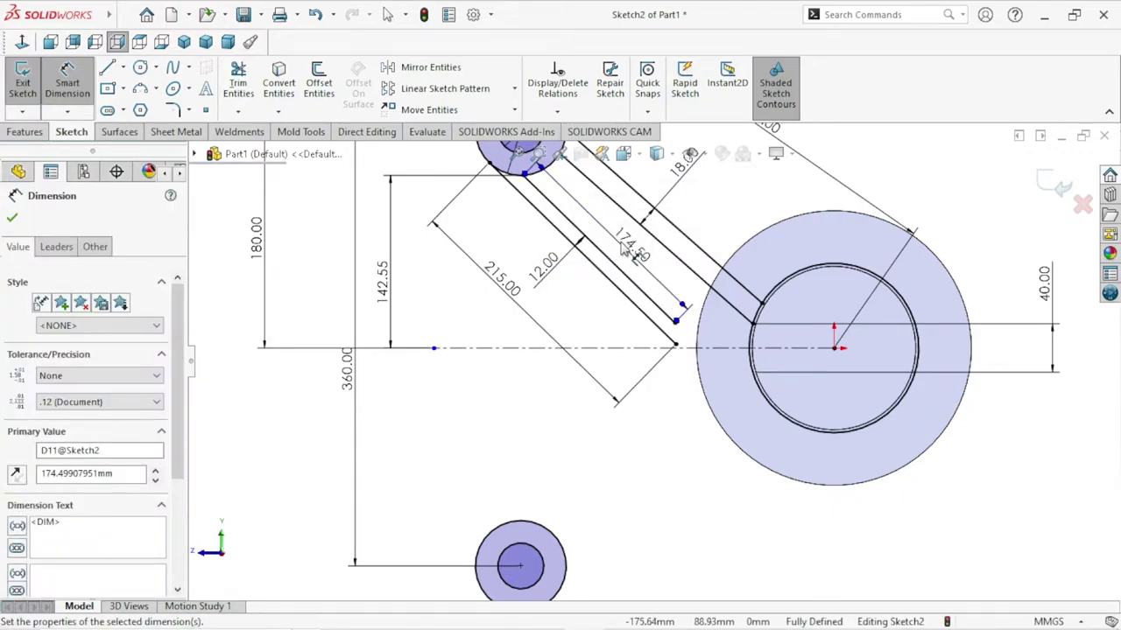
pyautogui.scroll(1, 611, 342)
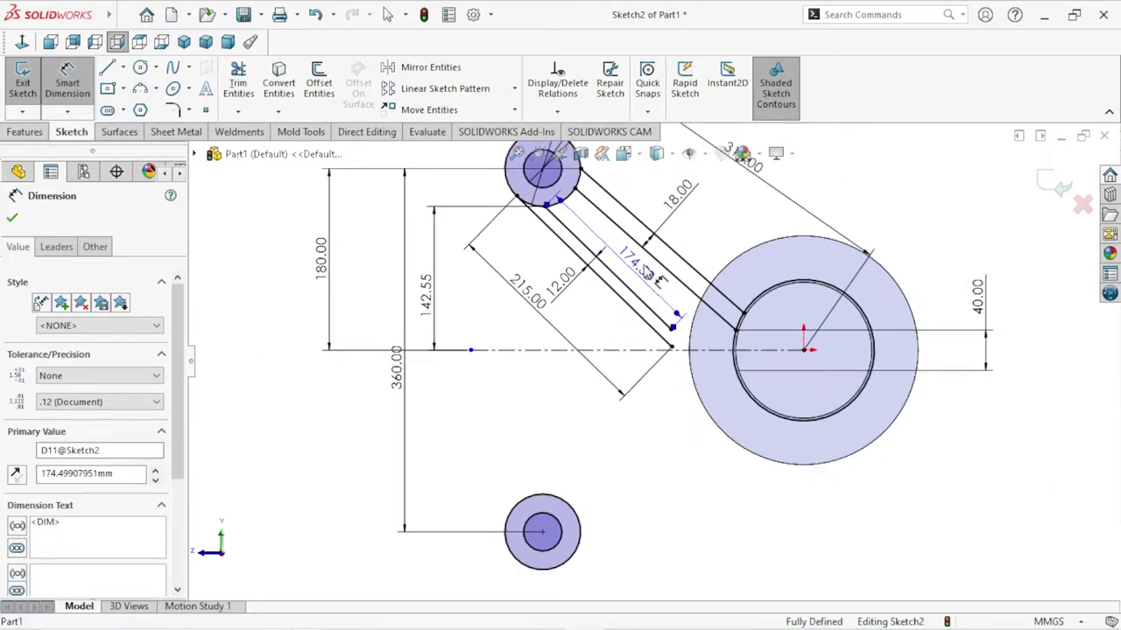
pyautogui.press('Delete')
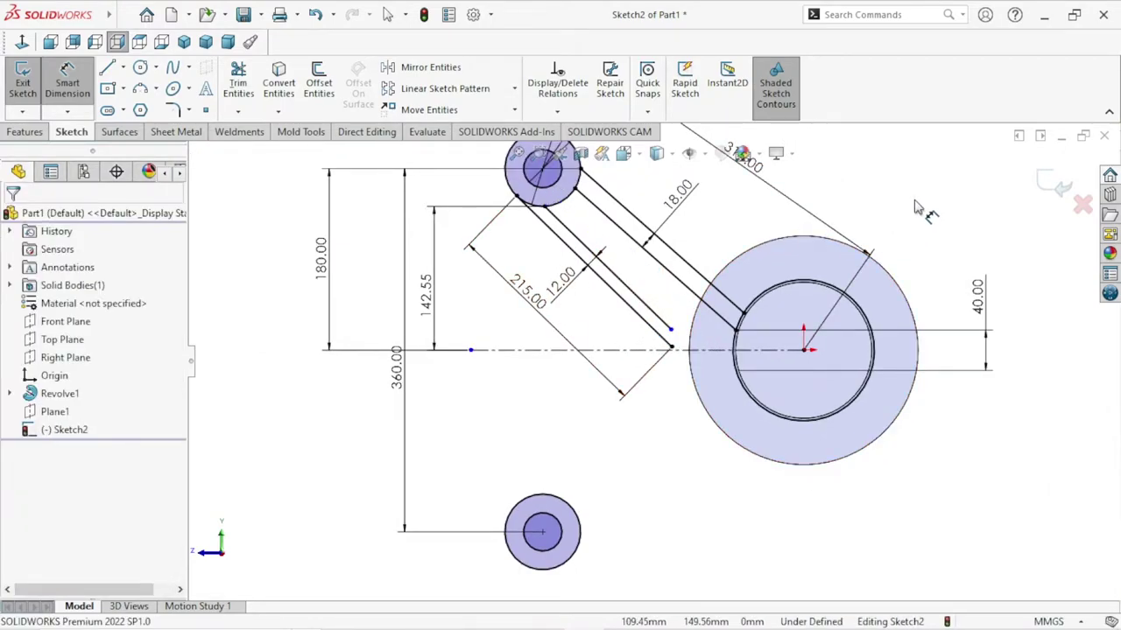
# Try a Coincident relation on the arm line's lower endpoint, then undo it.
pyautogui.press('Escape')
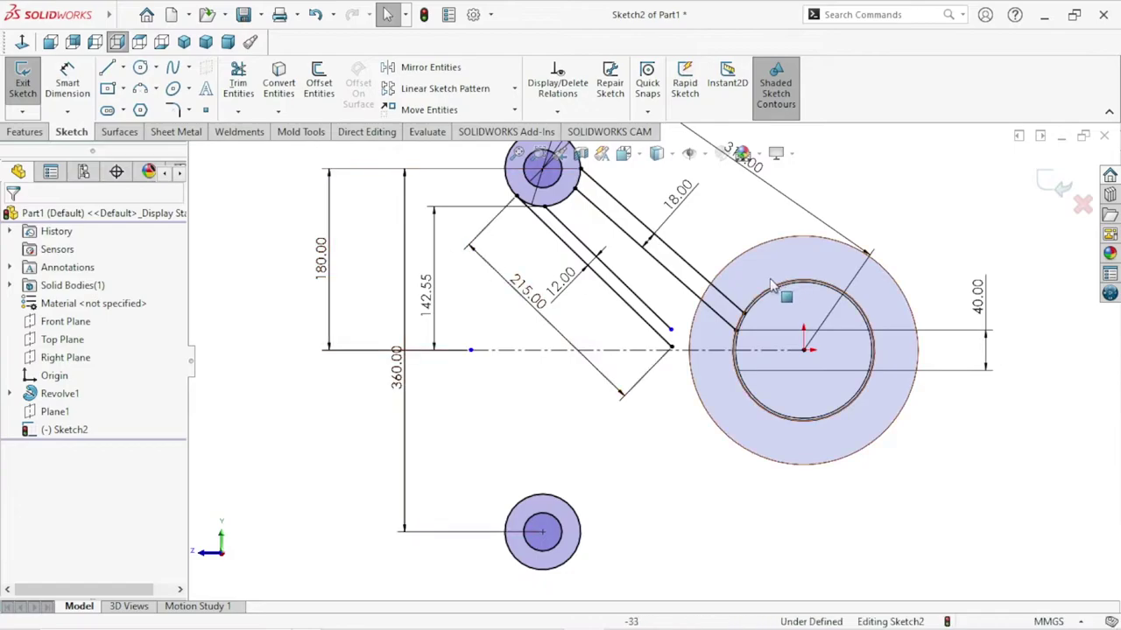
pyautogui.click(669, 329)
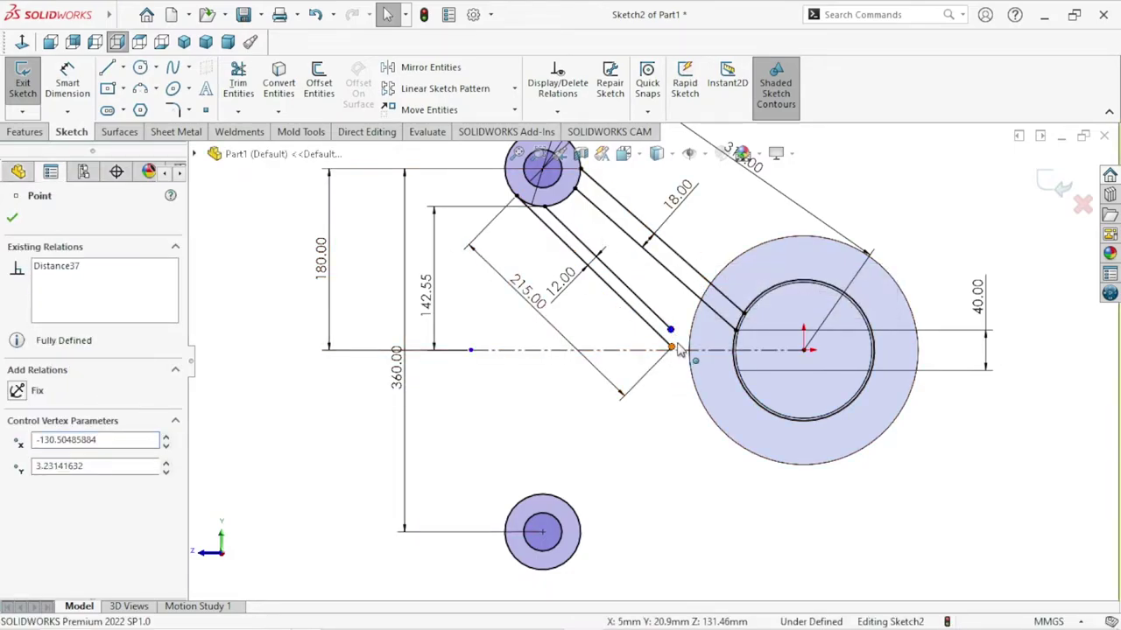
pyautogui.keyDown('ctrl'); pyautogui.click(672, 348); pyautogui.keyUp('ctrl')
pyautogui.click(775, 273)
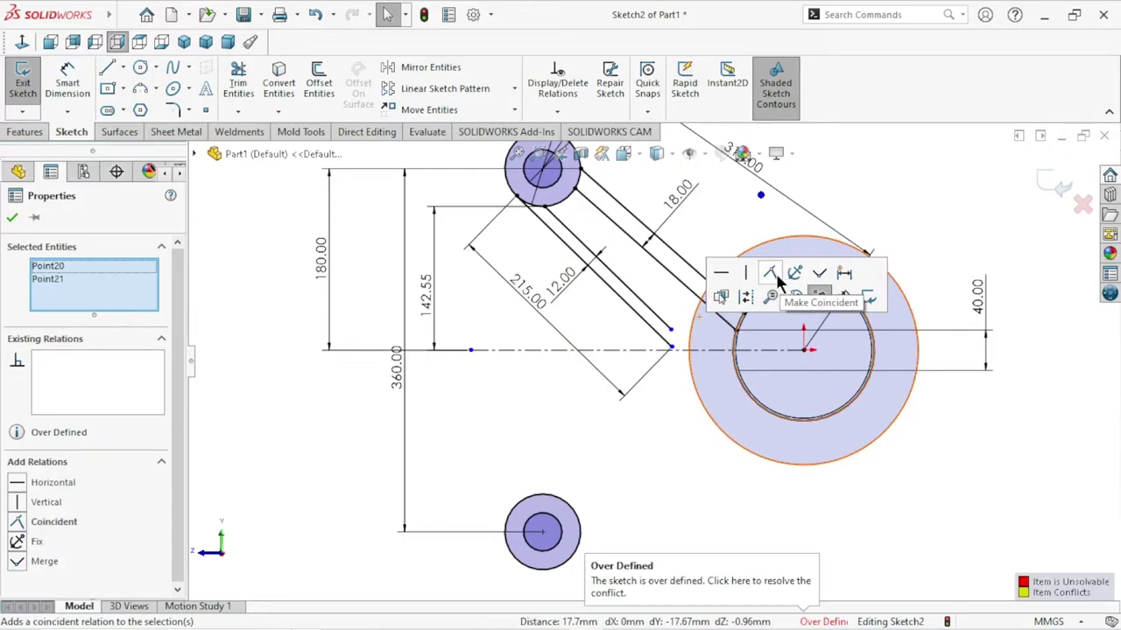
pyautogui.click(315, 14)
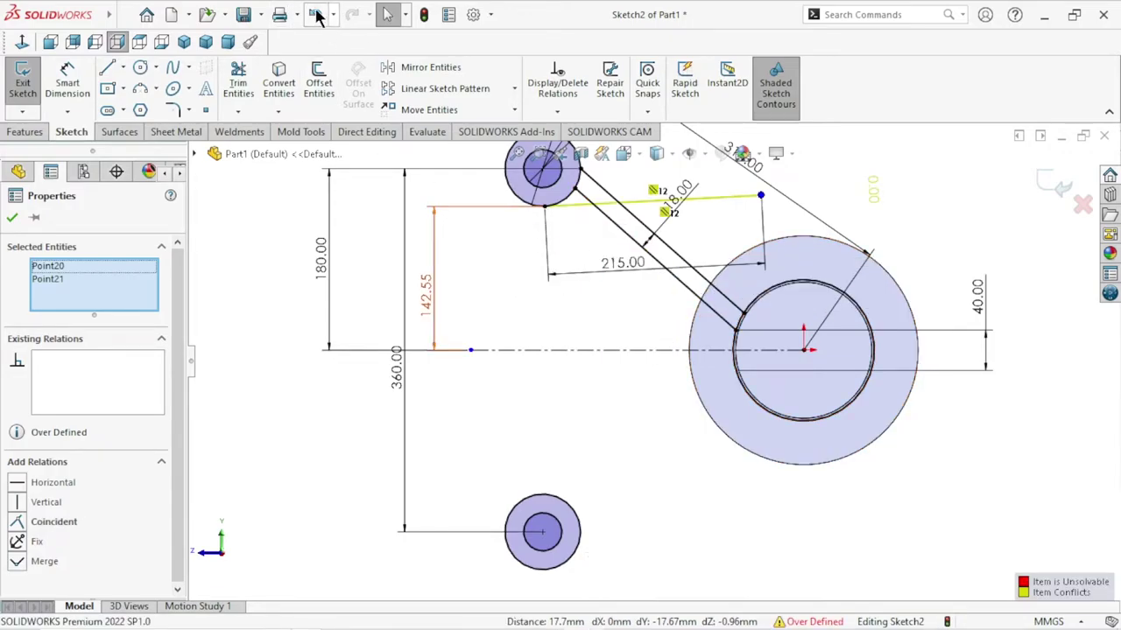
pyautogui.click(705, 461)
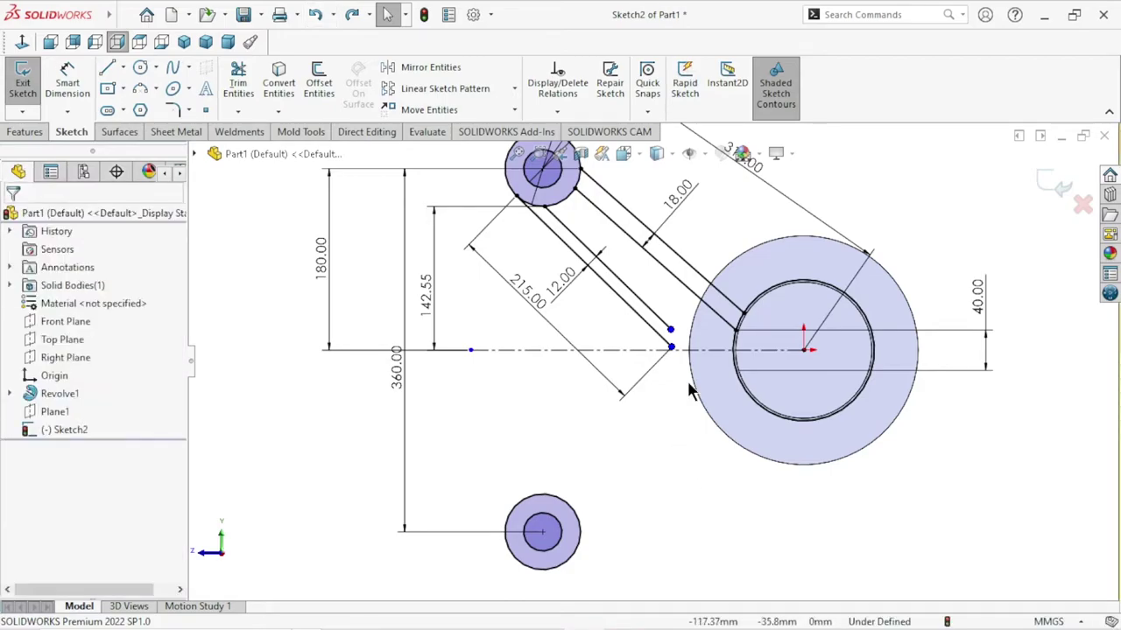
# Make Line6 and Line7 equal in length, fully defining Sketch2.
pyautogui.click(652, 317)
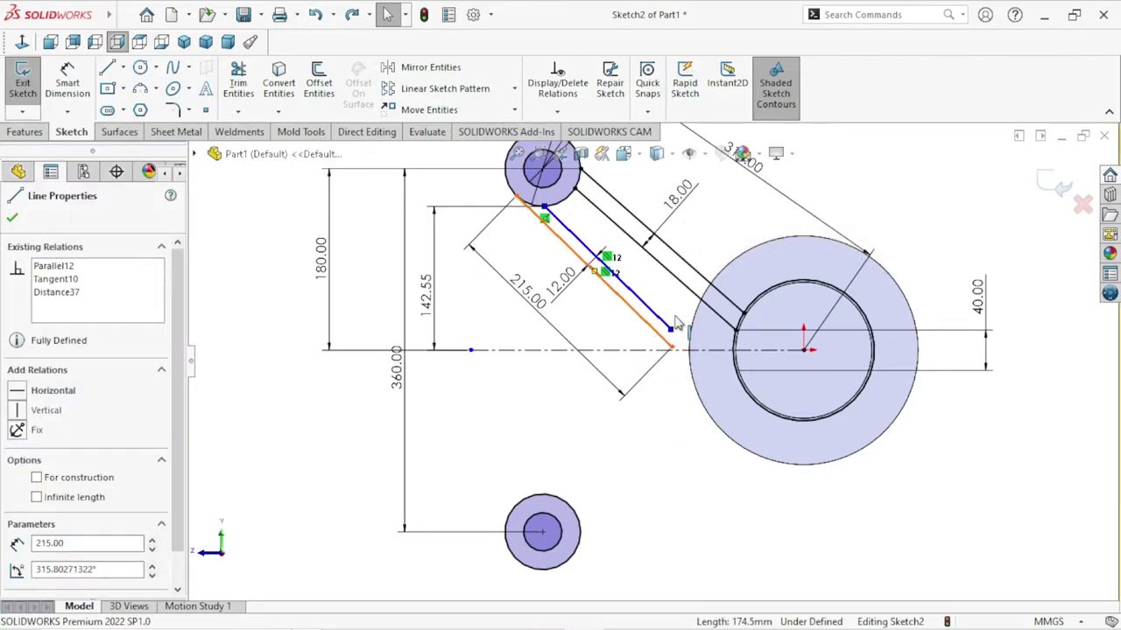
pyautogui.keyDown('ctrl'); pyautogui.click(663, 339); pyautogui.keyUp('ctrl')
pyautogui.click(816, 247)
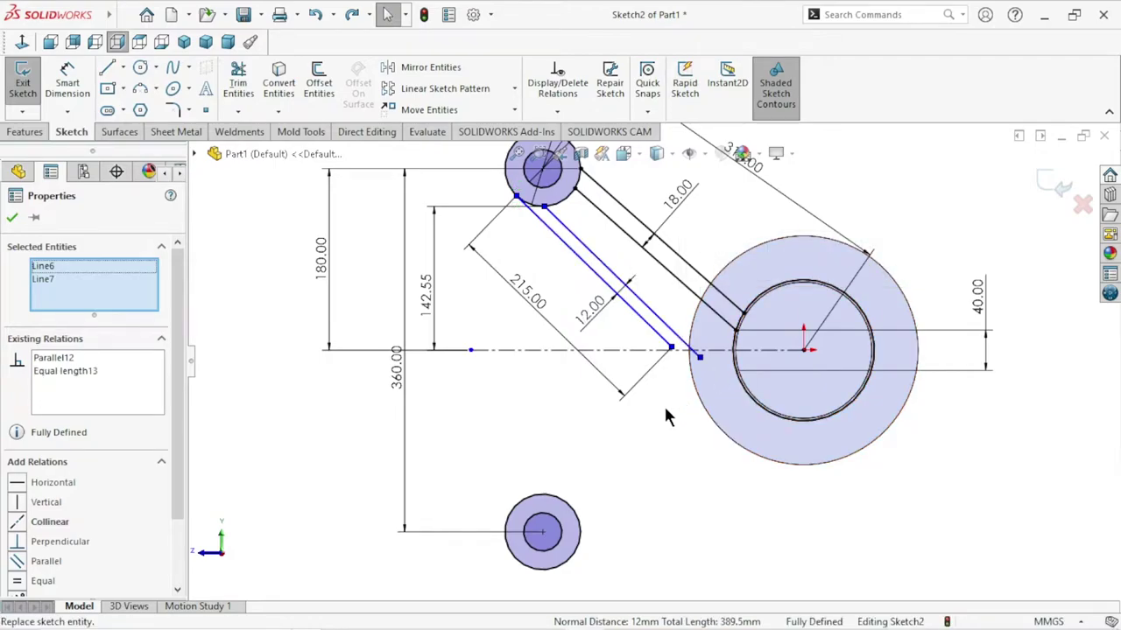
pyautogui.scroll(3, 664, 385)
pyautogui.scroll(-2, 656, 345)
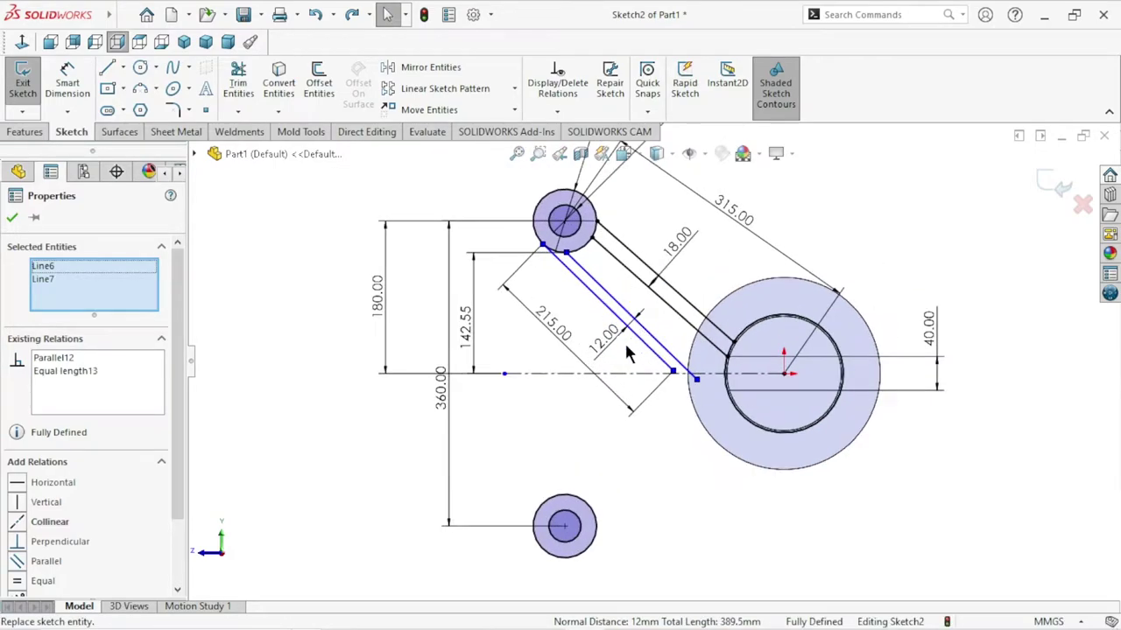
pyautogui.click(13, 218)
# Change the inner V-arm's 215.00 length dimension to 210 mm.
pyautogui.scroll(-2, 665, 390)
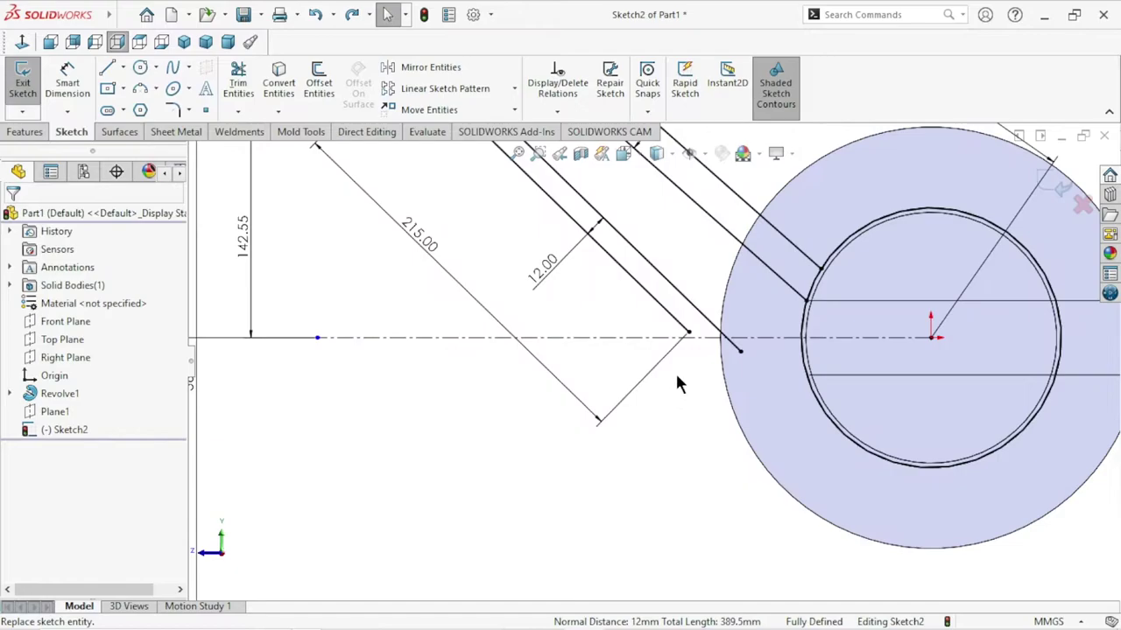
pyautogui.scroll(-4, 675, 371)
pyautogui.scroll(2, 675, 369)
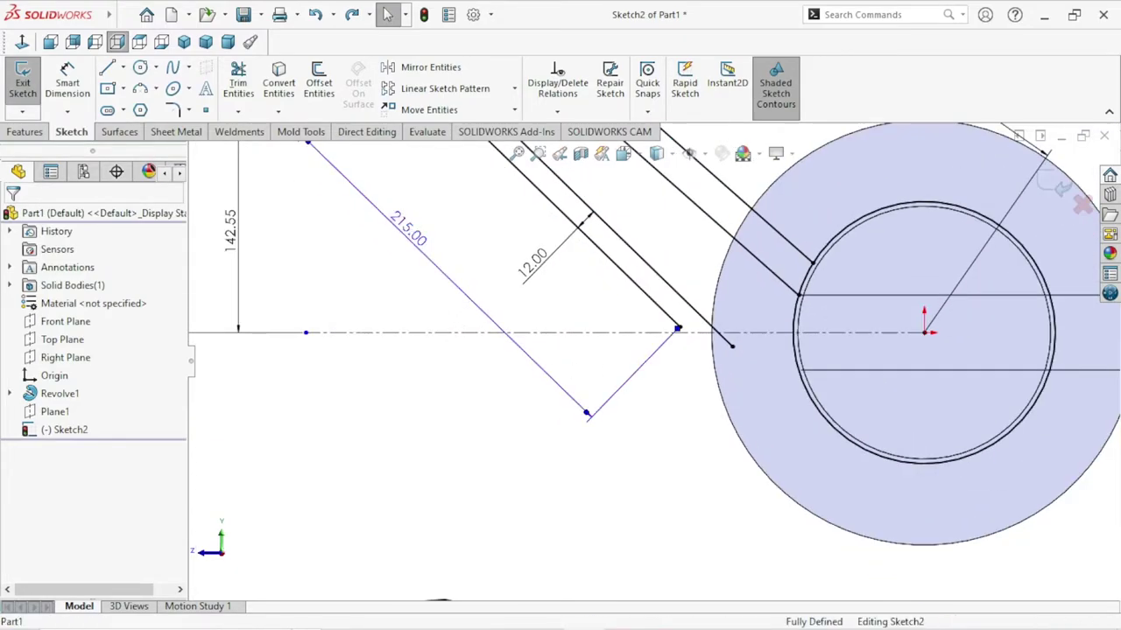
pyautogui.doubleClick(415, 247)
pyautogui.write('1')
pyautogui.press('BackSpace')
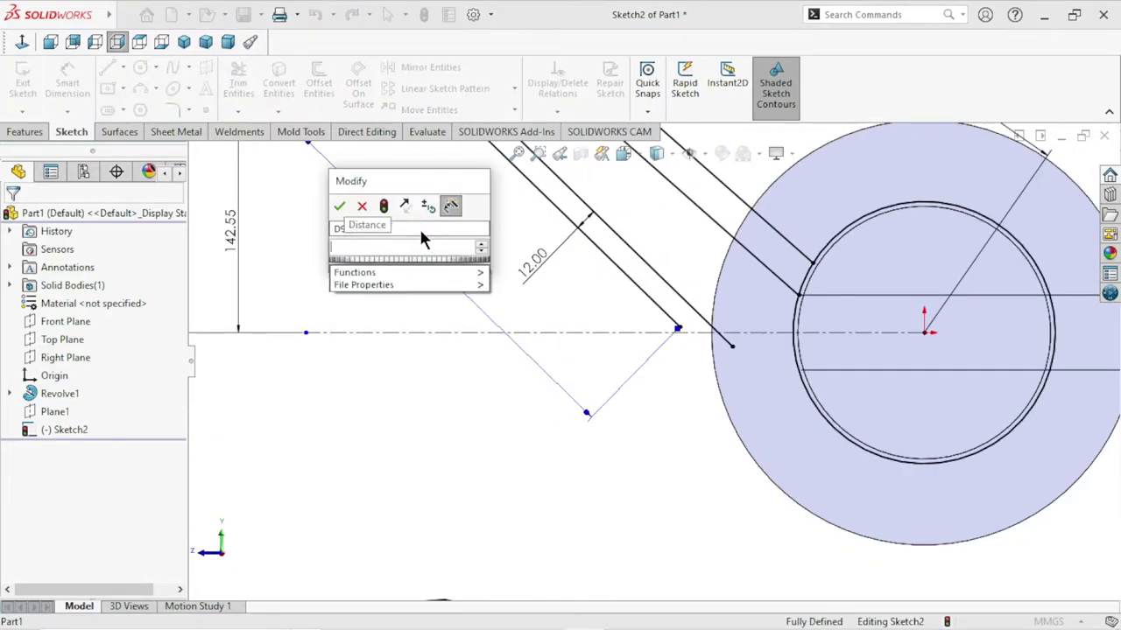
pyautogui.write('210')
pyautogui.click(340, 207)
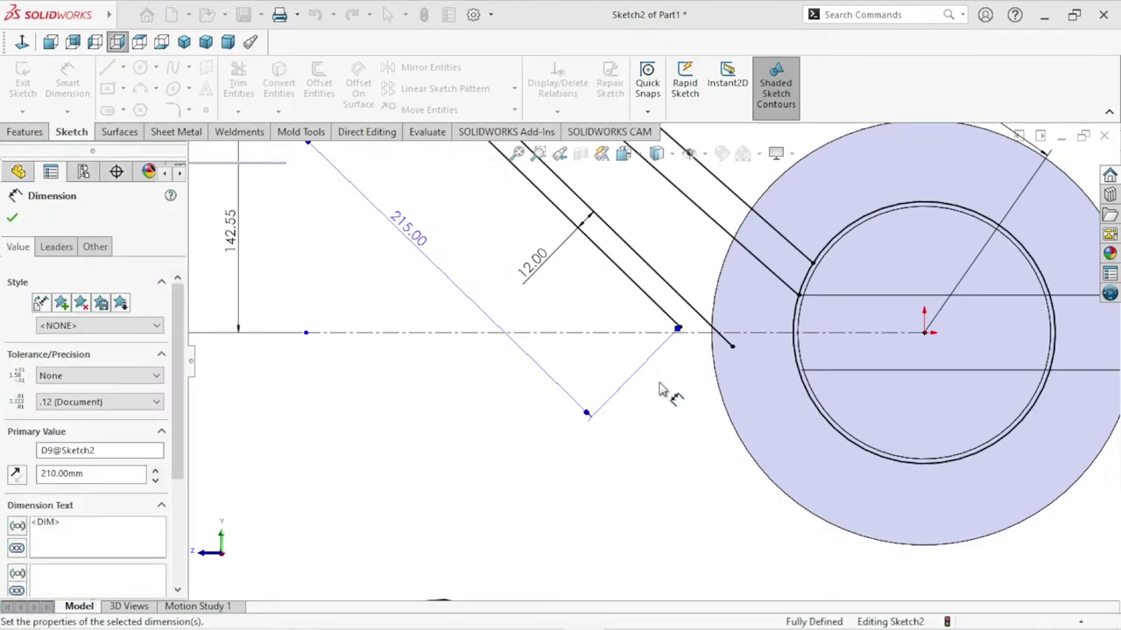
# Power-trim the short diagonal line at the circle edge, then undo the trim.
pyautogui.scroll(3, 655, 378)
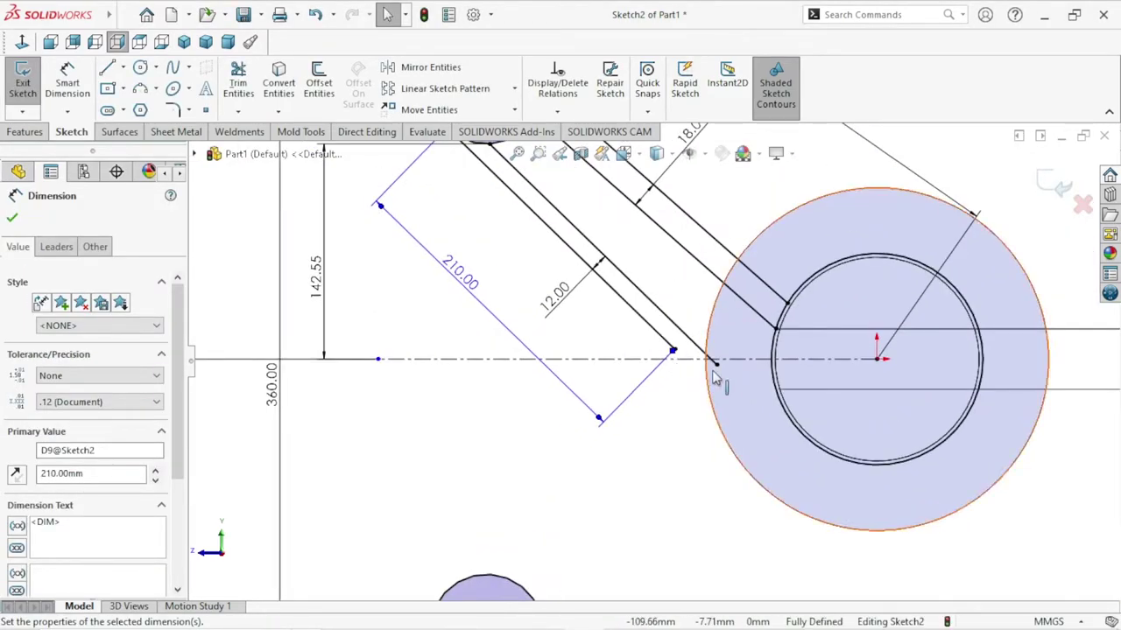
pyautogui.click(237, 82)
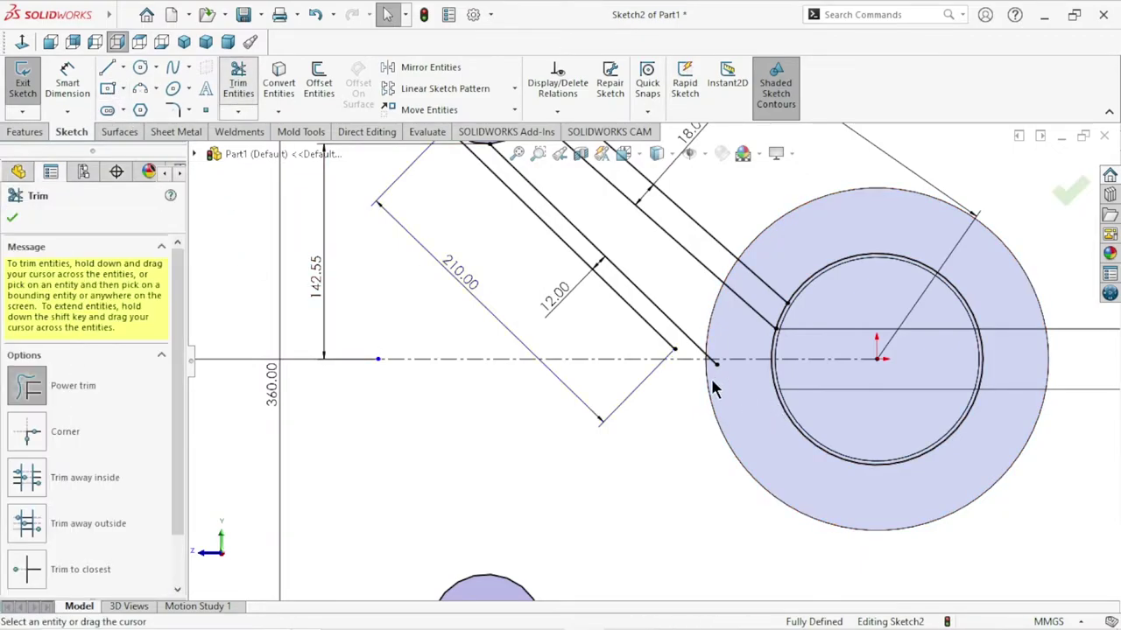
pyautogui.scroll(-3, 695, 372)
pyautogui.scroll(-2, 724, 354)
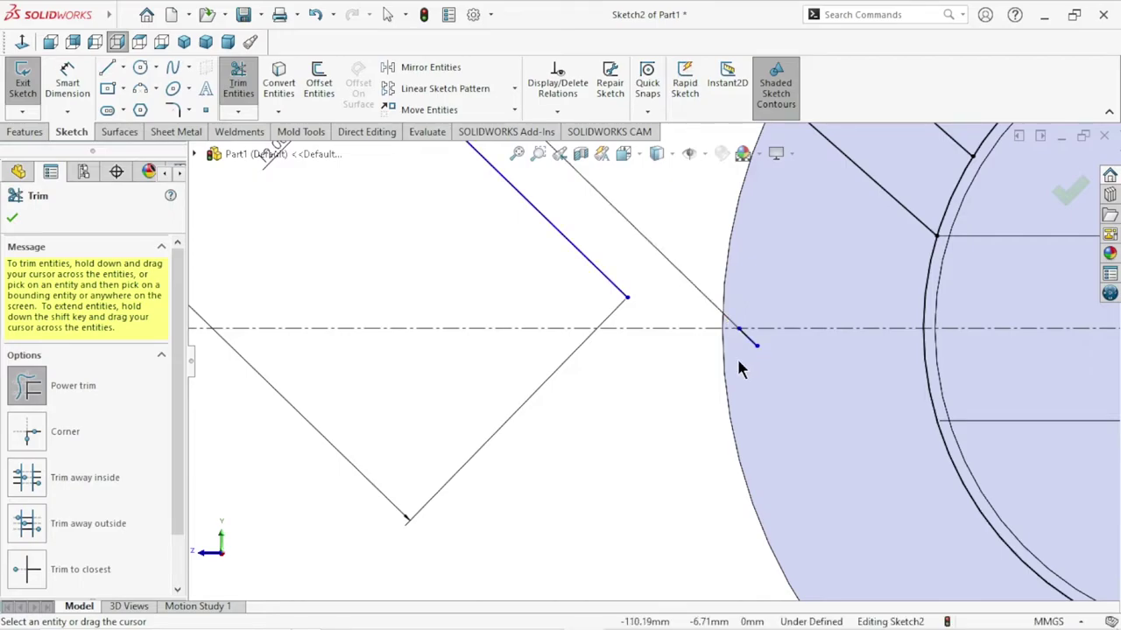
pyautogui.moveTo(729, 324); pyautogui.dragTo(751, 344)
pyautogui.scroll(2, 701, 388)
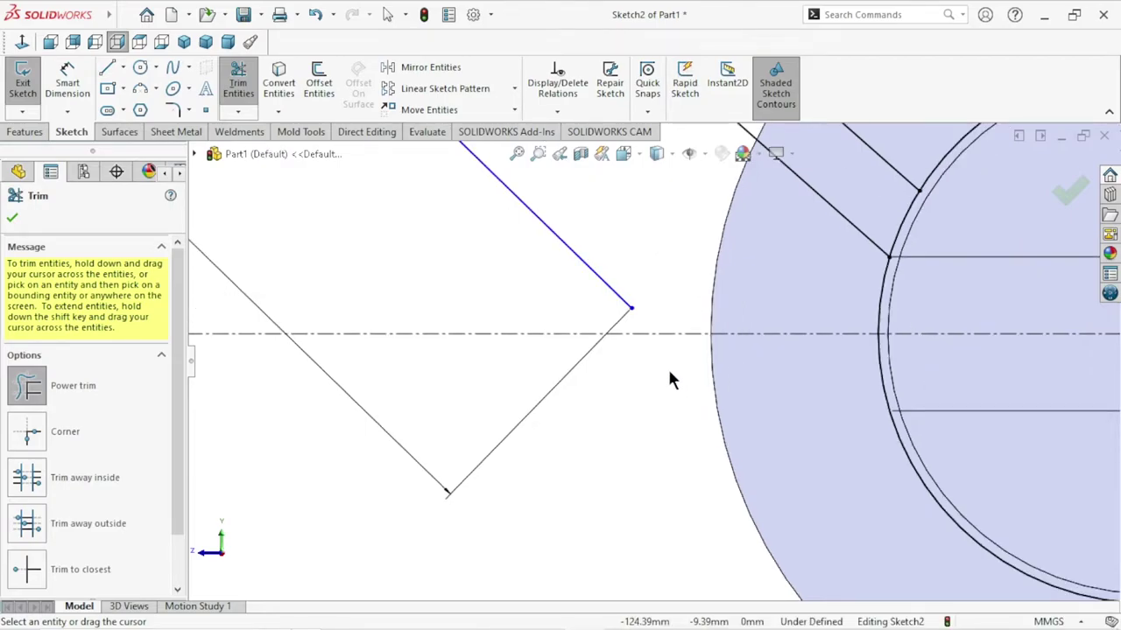
pyautogui.click(316, 16)
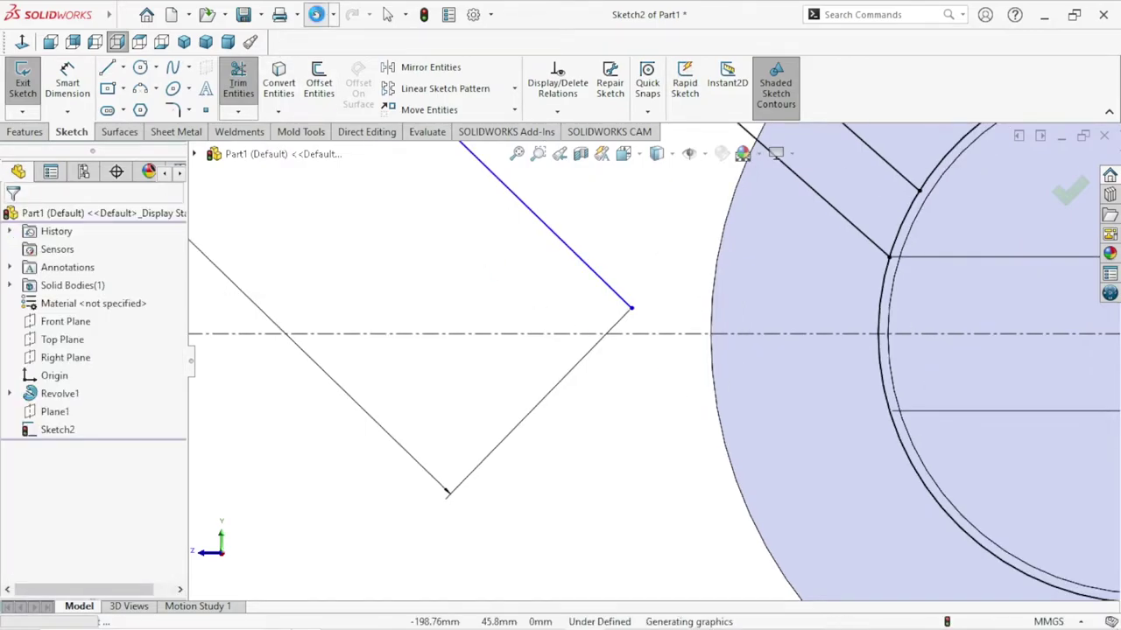
# Undo back to the fully defined sketch state.
pyautogui.click(315, 17)
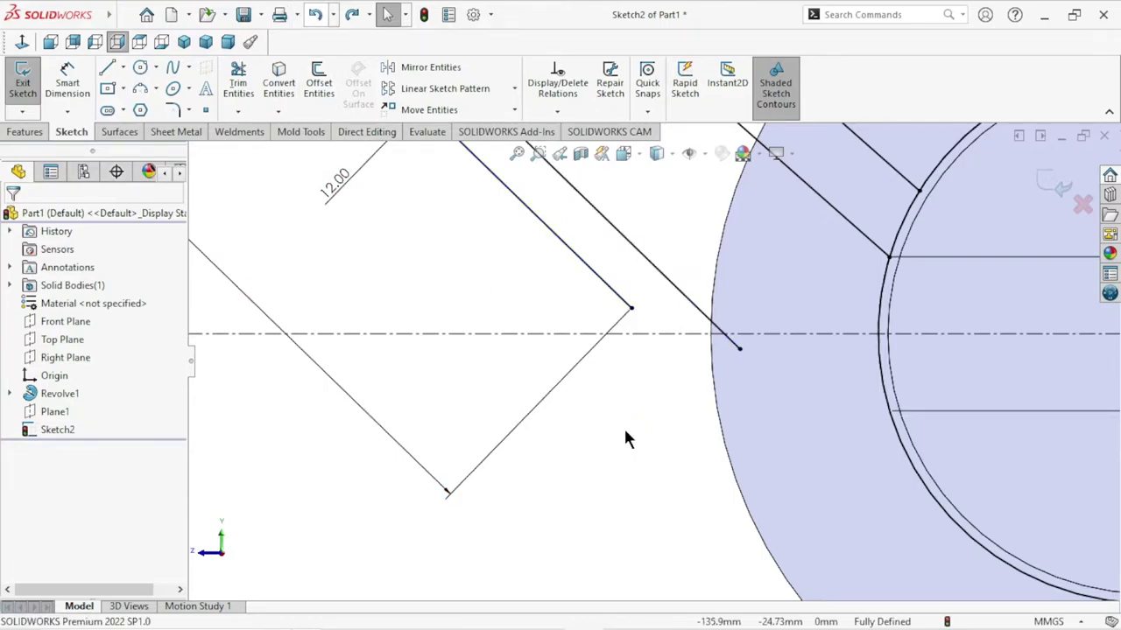
pyautogui.scroll(3, 625, 425)
pyautogui.scroll(3, 622, 404)
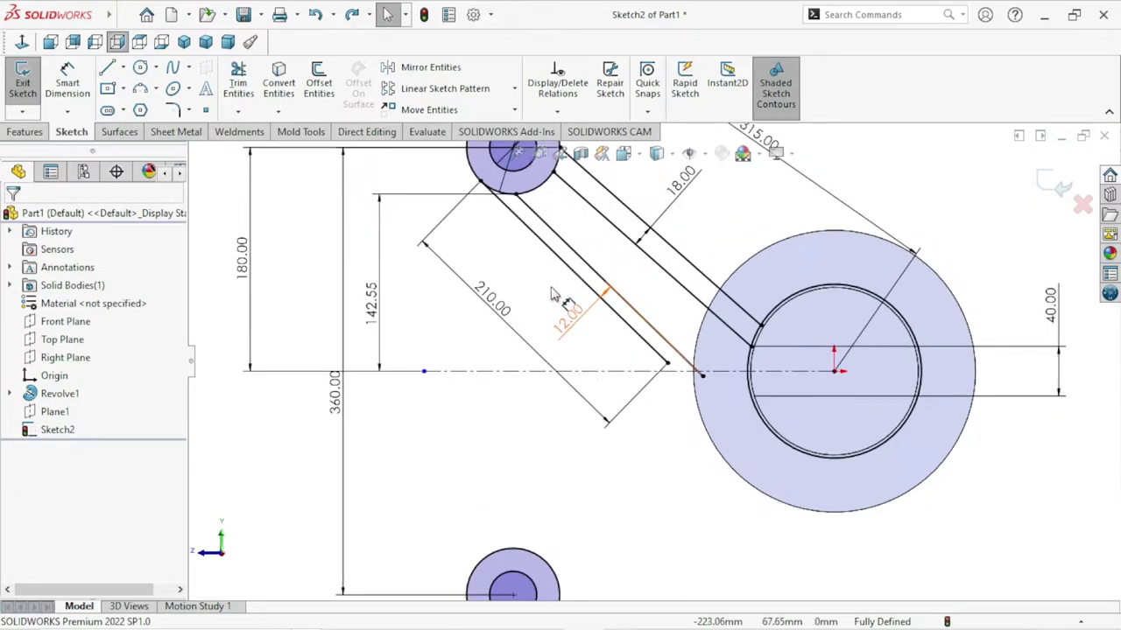
pyautogui.scroll(-1, 644, 391)
pyautogui.scroll(-2, 643, 391)
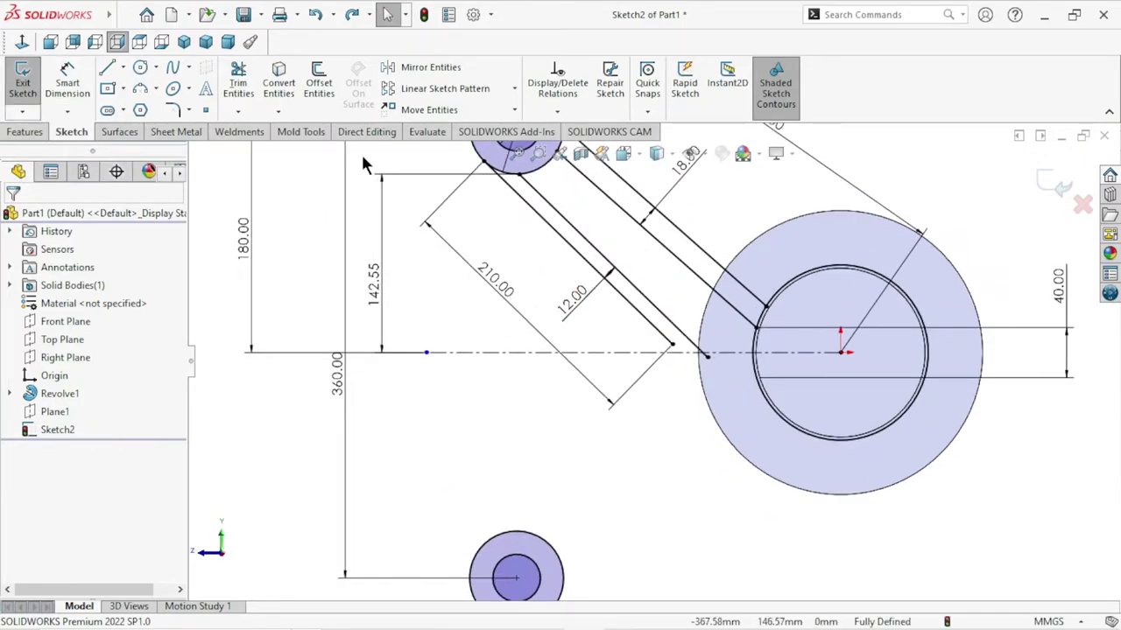
# Try a redundant length dimension on the diagonal arm line, discard it, and undo to 215.
pyautogui.click(70, 77)
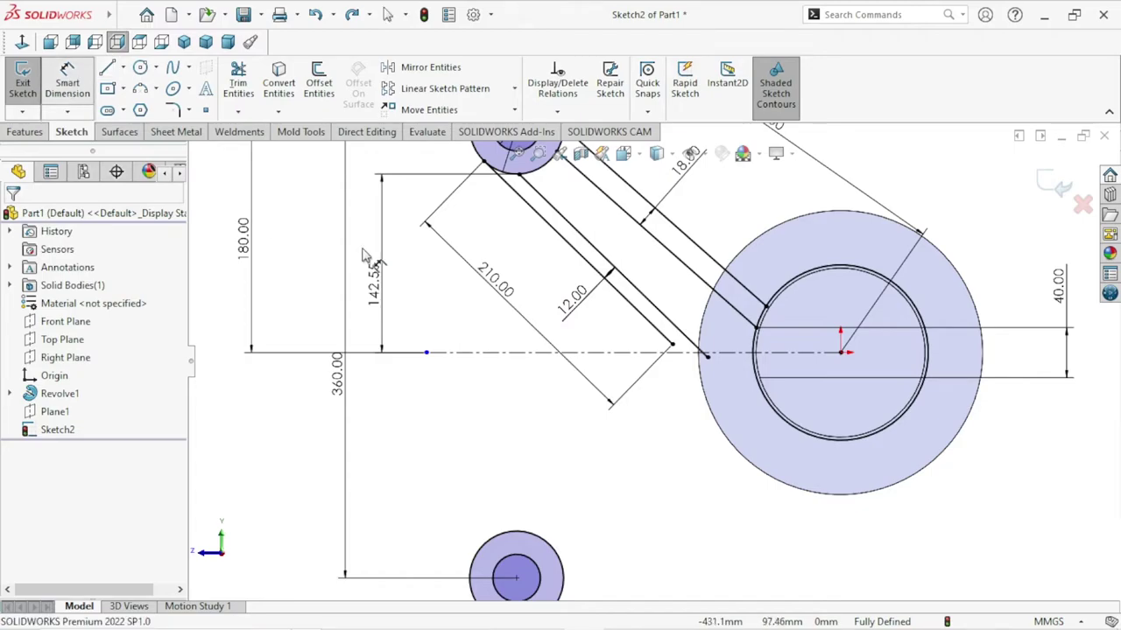
pyautogui.click(639, 289)
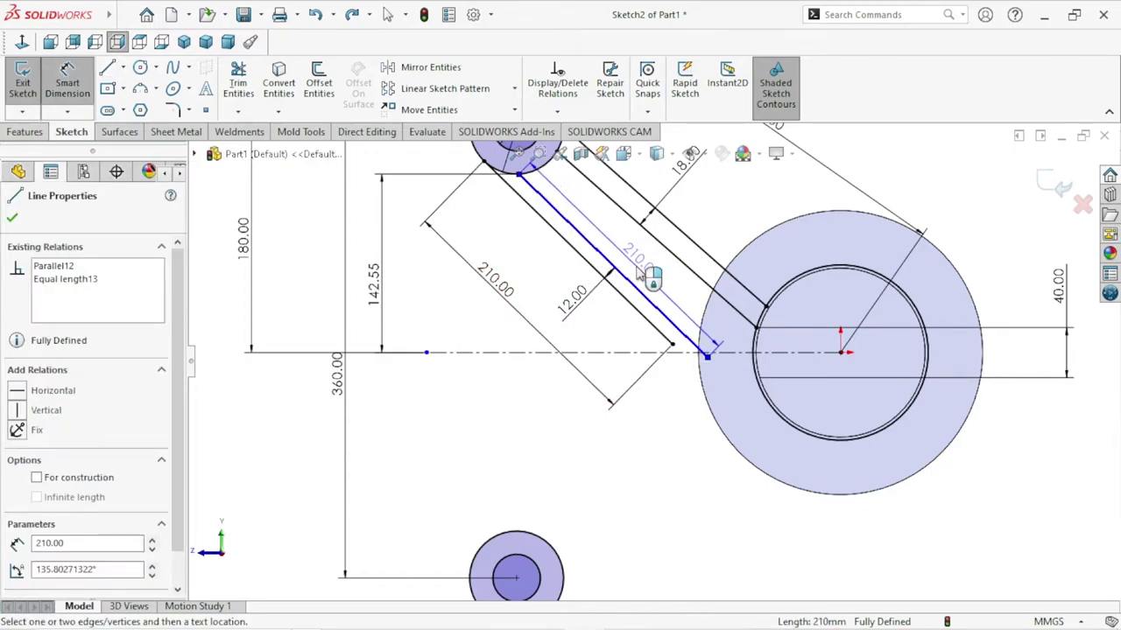
pyautogui.click(648, 276)
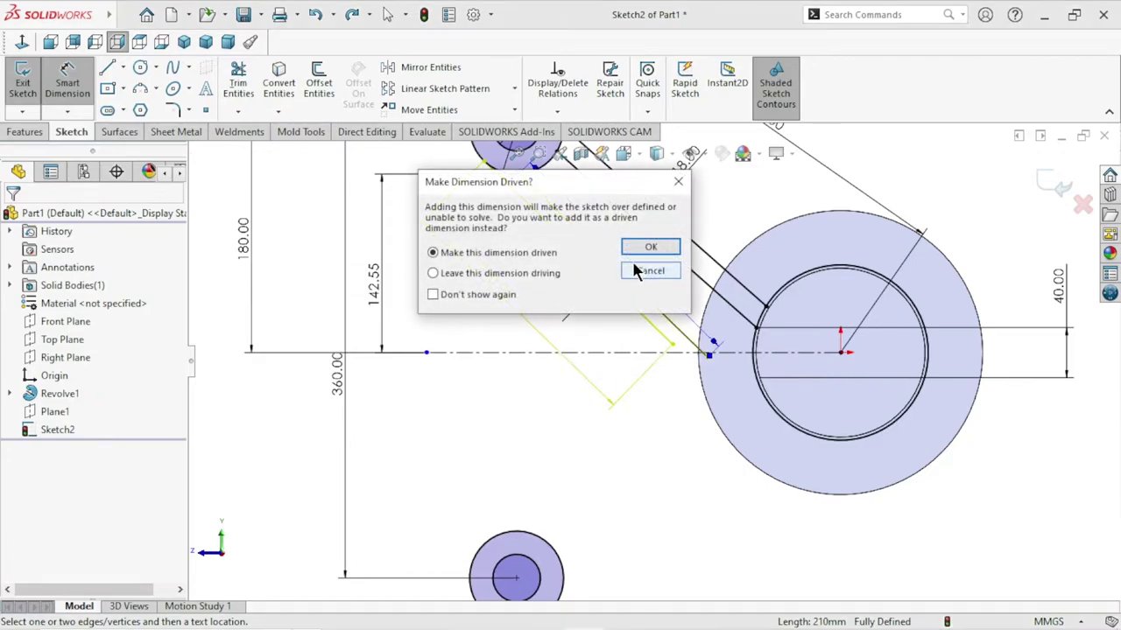
pyautogui.click(646, 250)
pyautogui.click(636, 283)
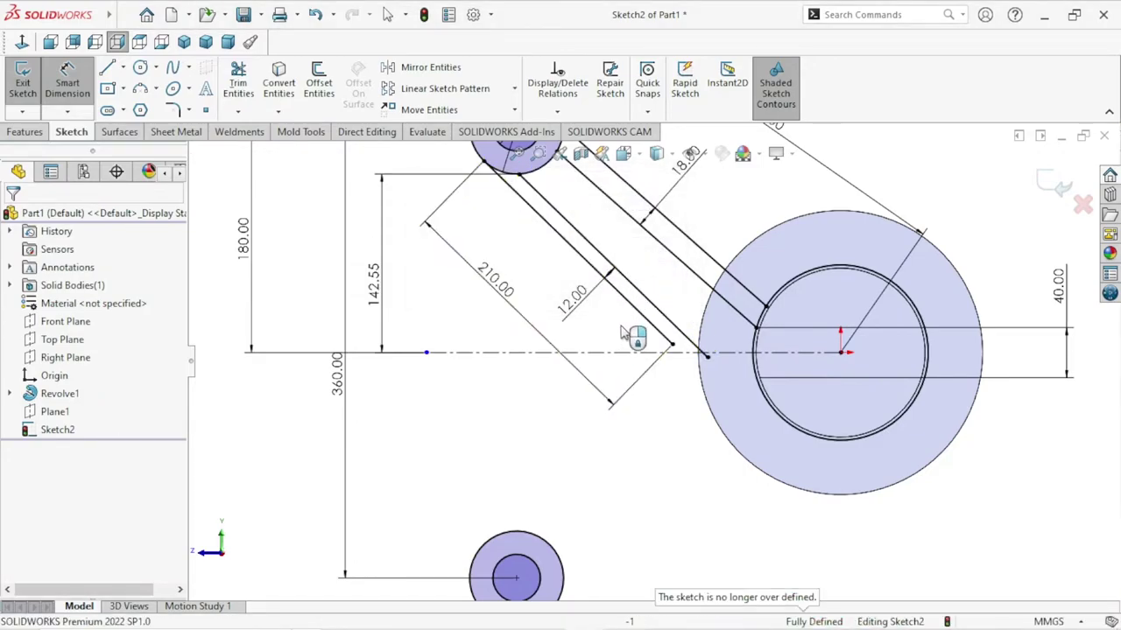
pyautogui.click(316, 14)
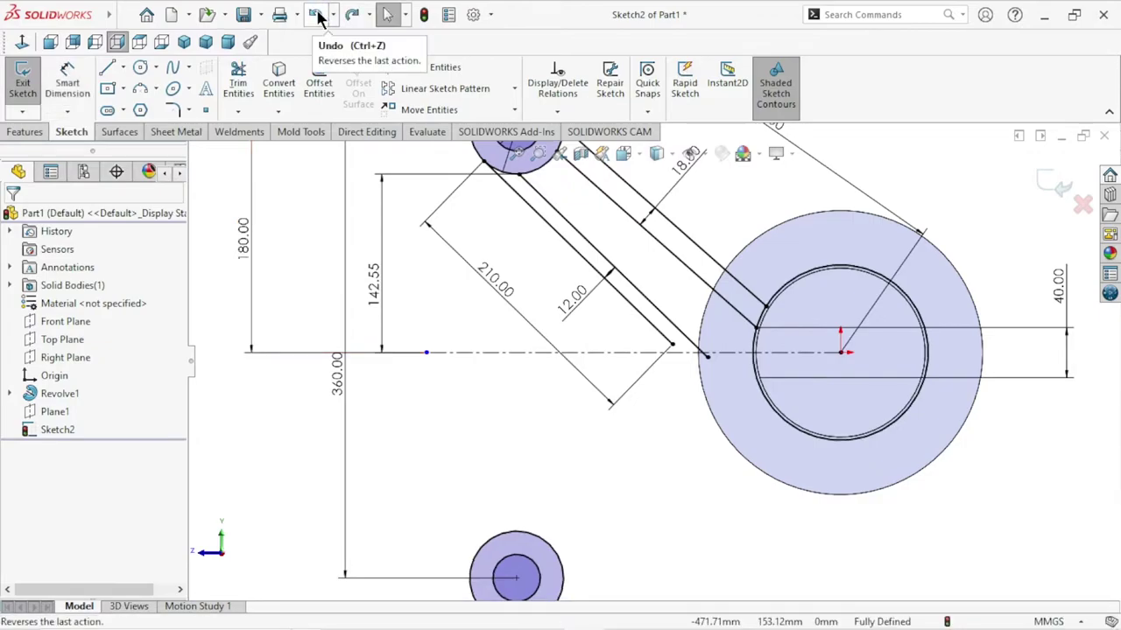
pyautogui.click(317, 16)
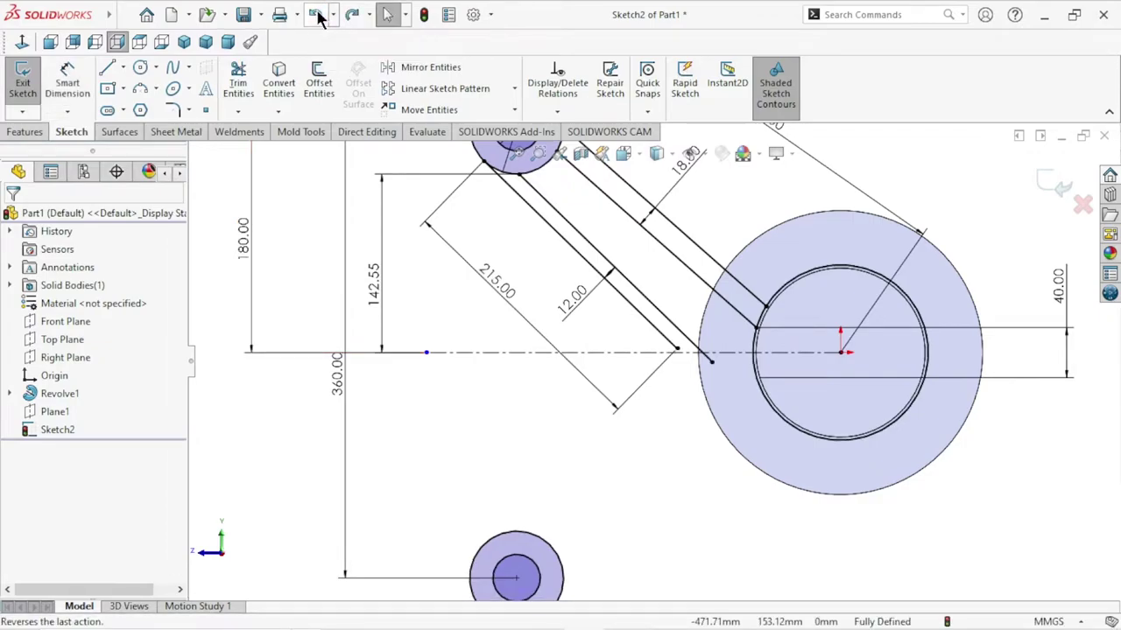
# Undo once more to keep the 215 mm arm length.
pyautogui.click(316, 14)
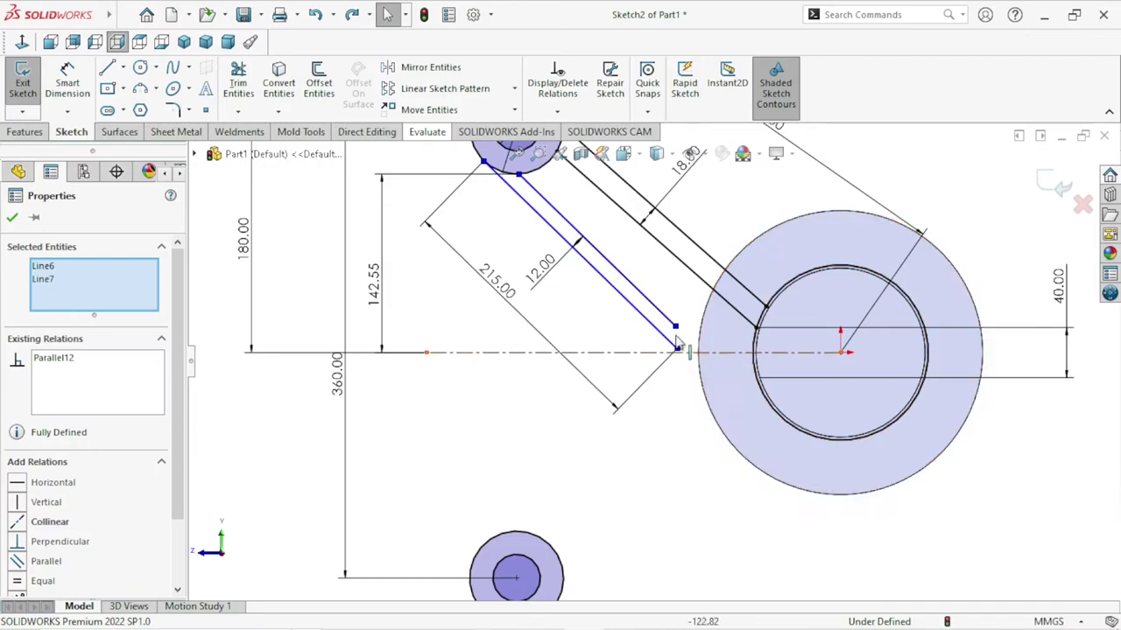
pyautogui.scroll(3, 627, 306)
pyautogui.scroll(-2, 623, 346)
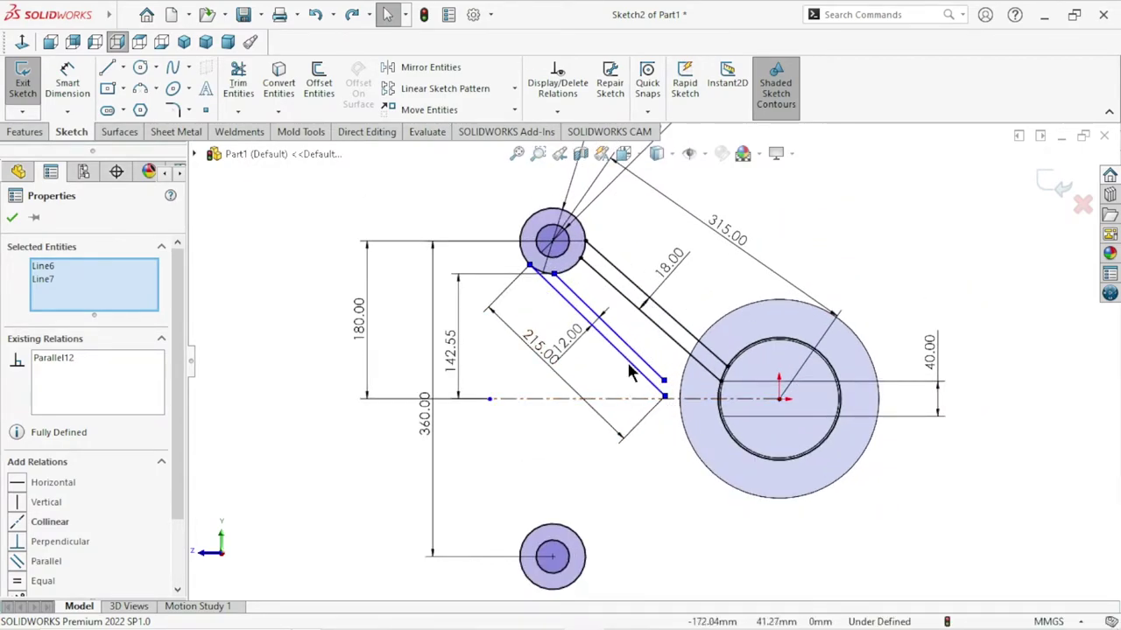
pyautogui.scroll(2, 657, 424)
pyautogui.scroll(-2, 528, 368)
pyautogui.scroll(-1, 630, 363)
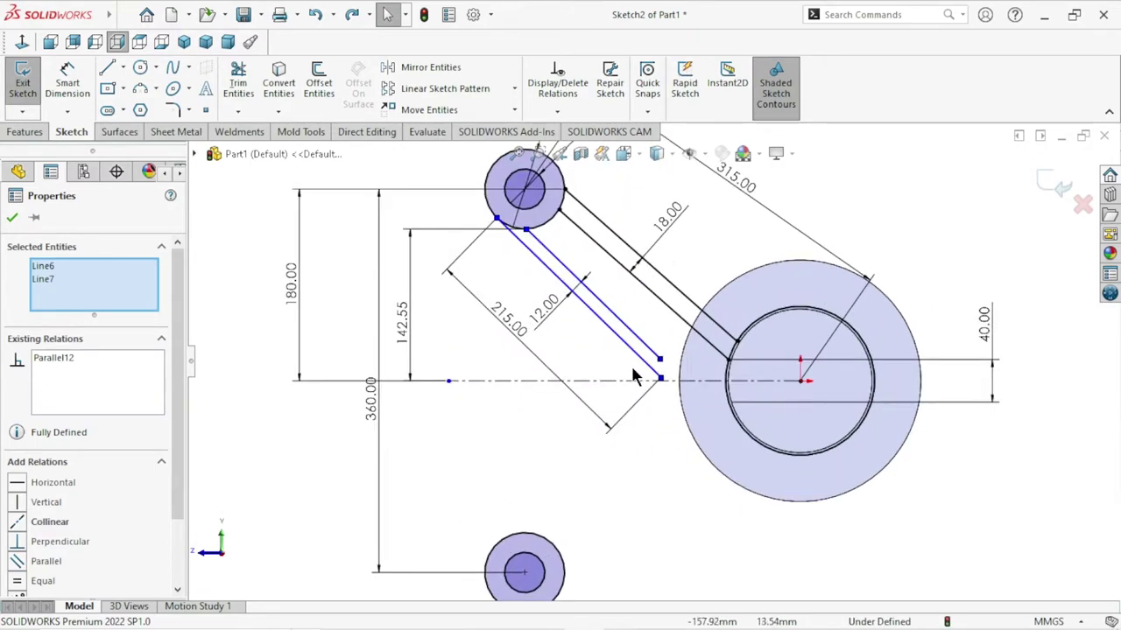
# Change the arm length dimension from 215.00 back to 210 mm.
pyautogui.doubleClick(486, 323)
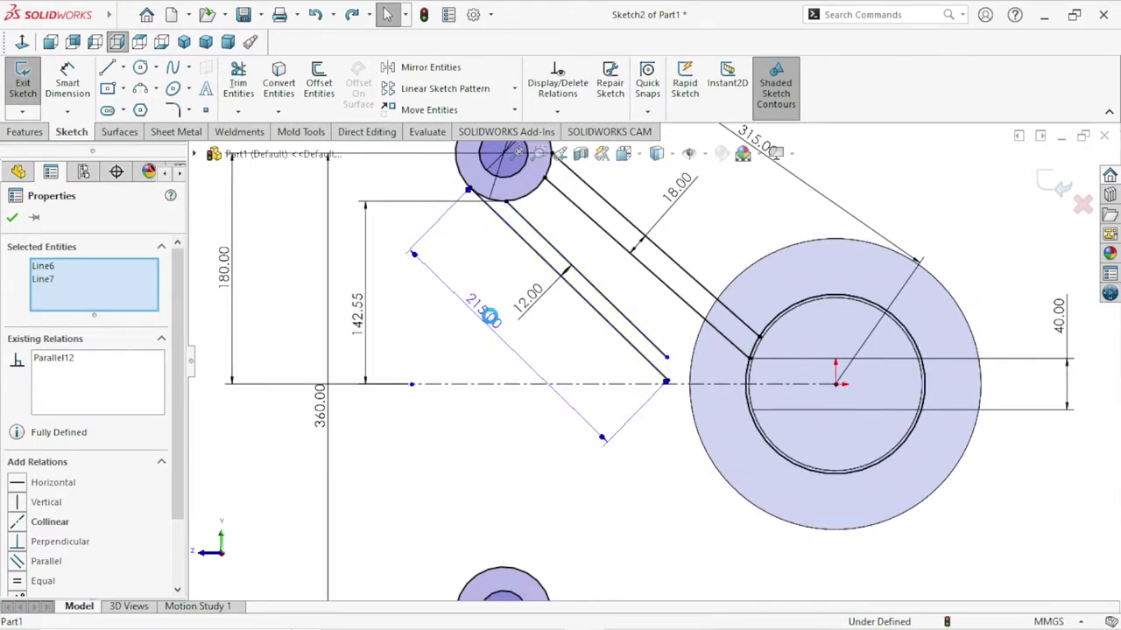
pyautogui.write('210')
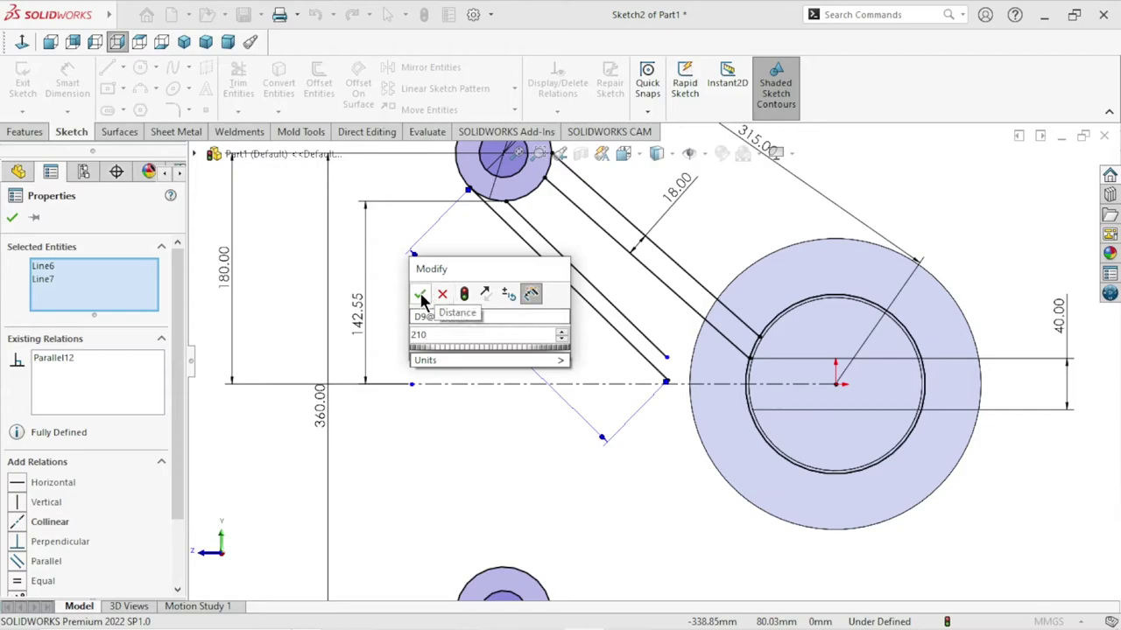
pyautogui.press('Return')
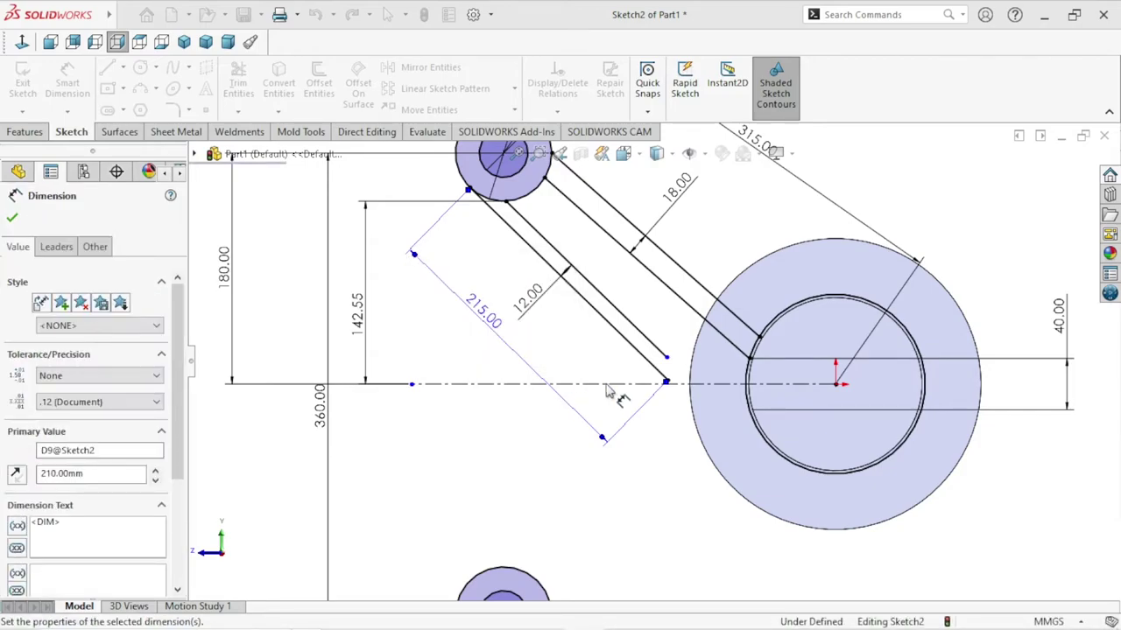
pyautogui.scroll(-3, 674, 424)
pyautogui.scroll(-2, 674, 407)
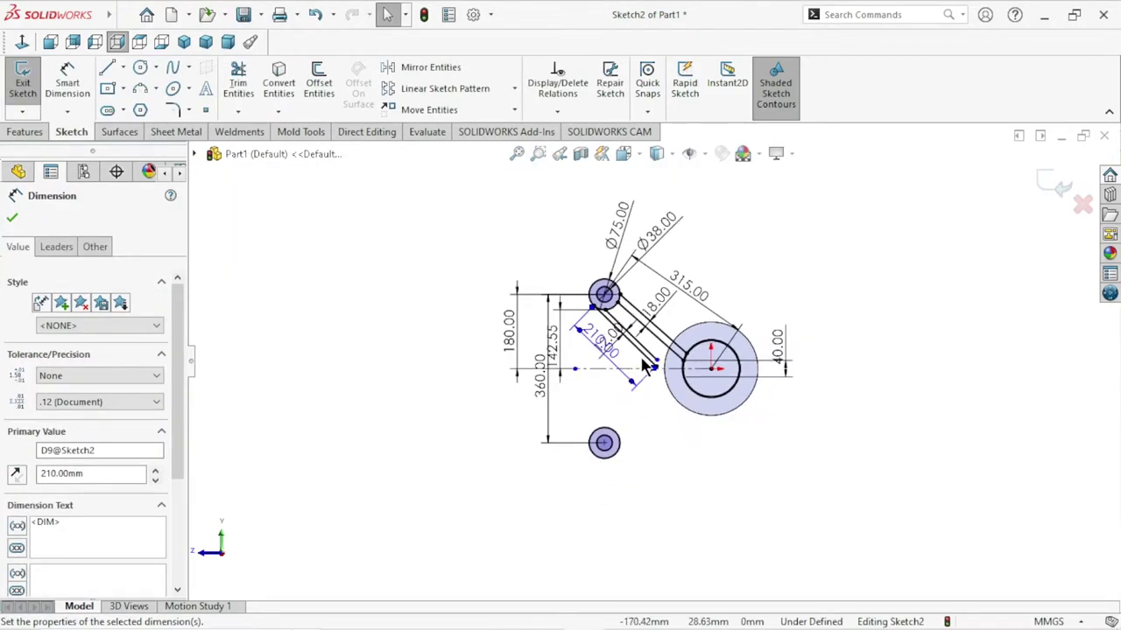
pyautogui.scroll(2, 674, 389)
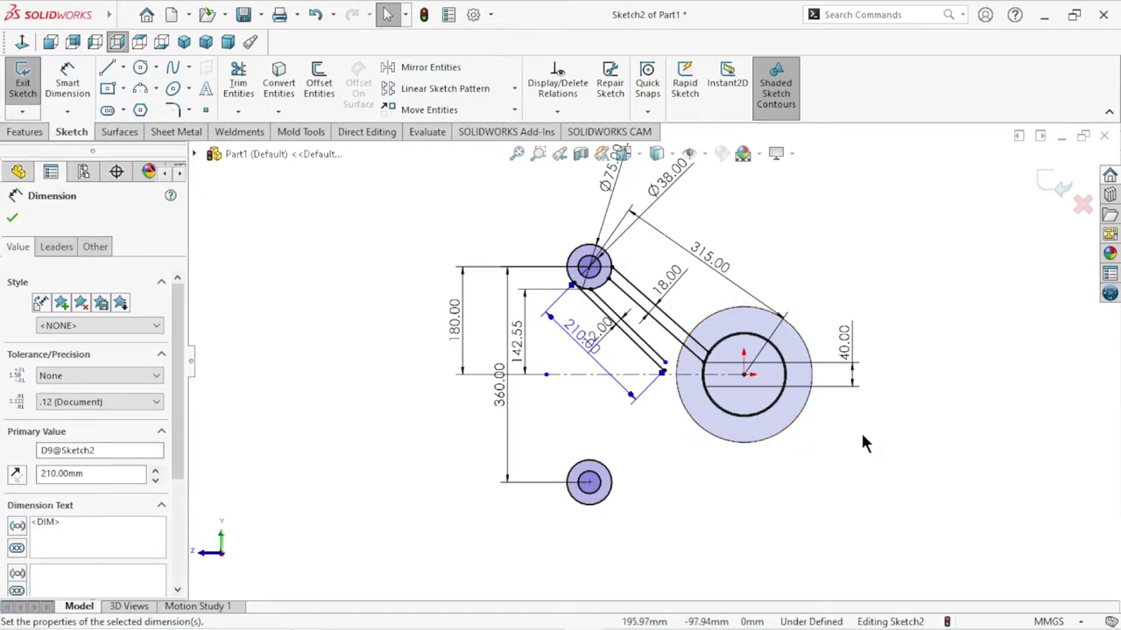
pyautogui.click(897, 464)
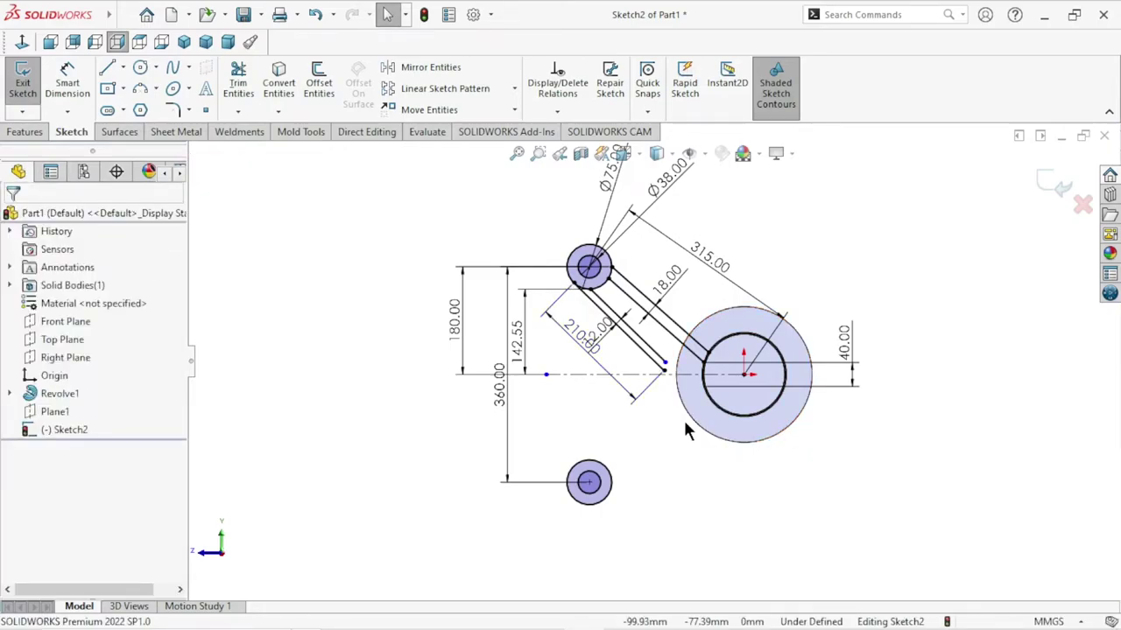
pyautogui.scroll(-1, 683, 418)
pyautogui.scroll(1, 726, 433)
pyautogui.scroll(2, 719, 429)
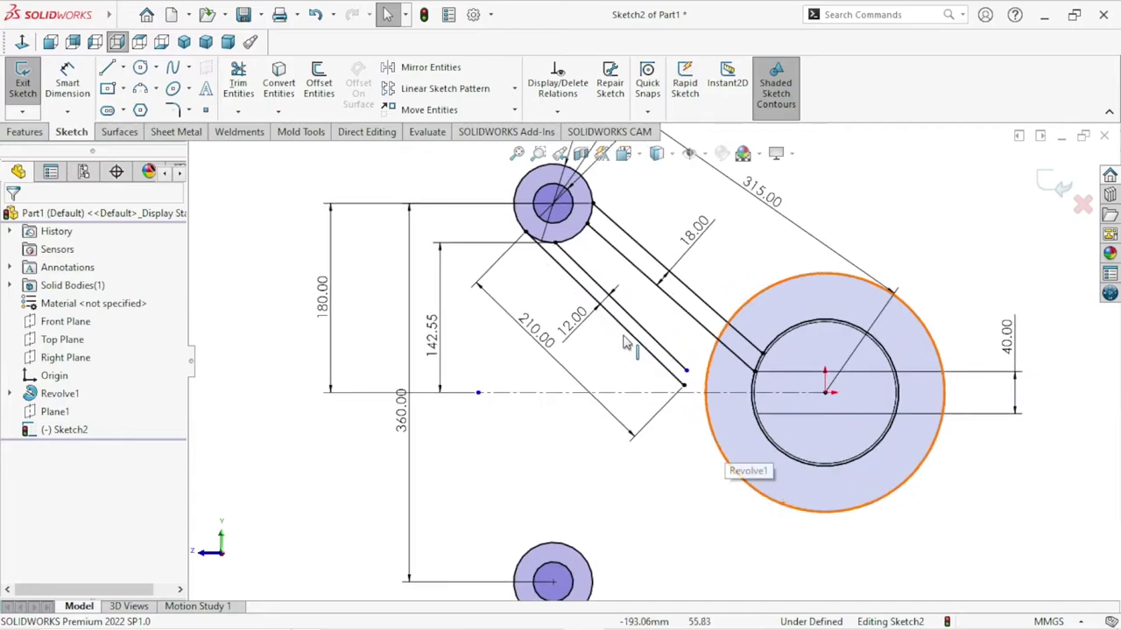
pyautogui.scroll(-1, 713, 405)
pyautogui.scroll(1, 712, 416)
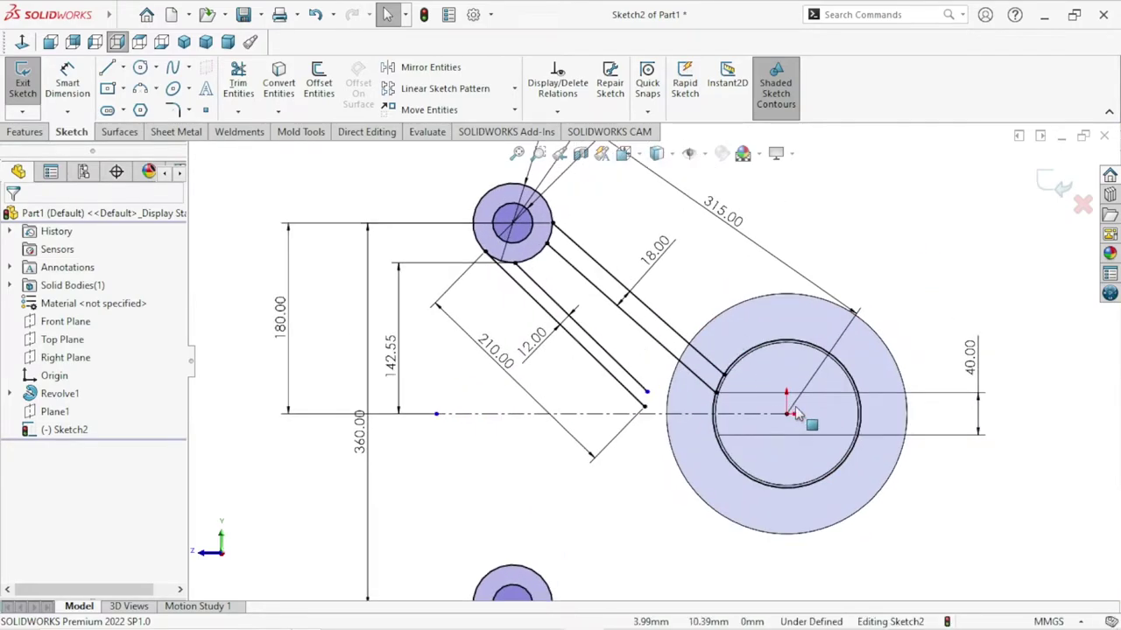
pyautogui.scroll(1, 711, 429)
pyautogui.scroll(1, 709, 442)
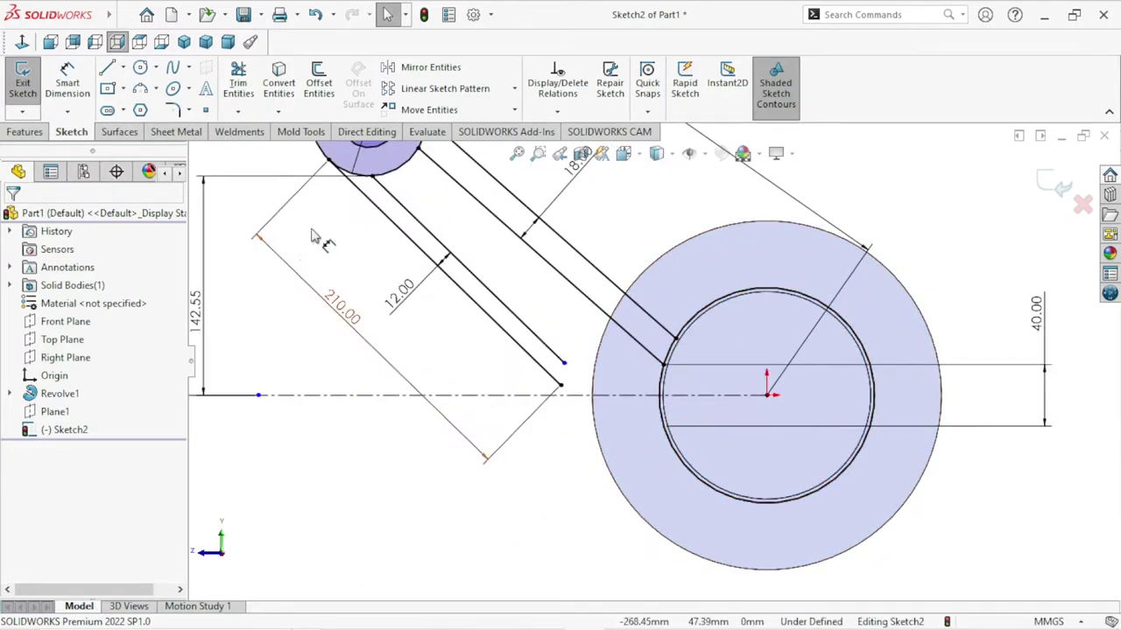
# Mirror Line2, Line5, Line7 and Line6 about centerline Line1 to form the lower arm.
pyautogui.click(435, 66)
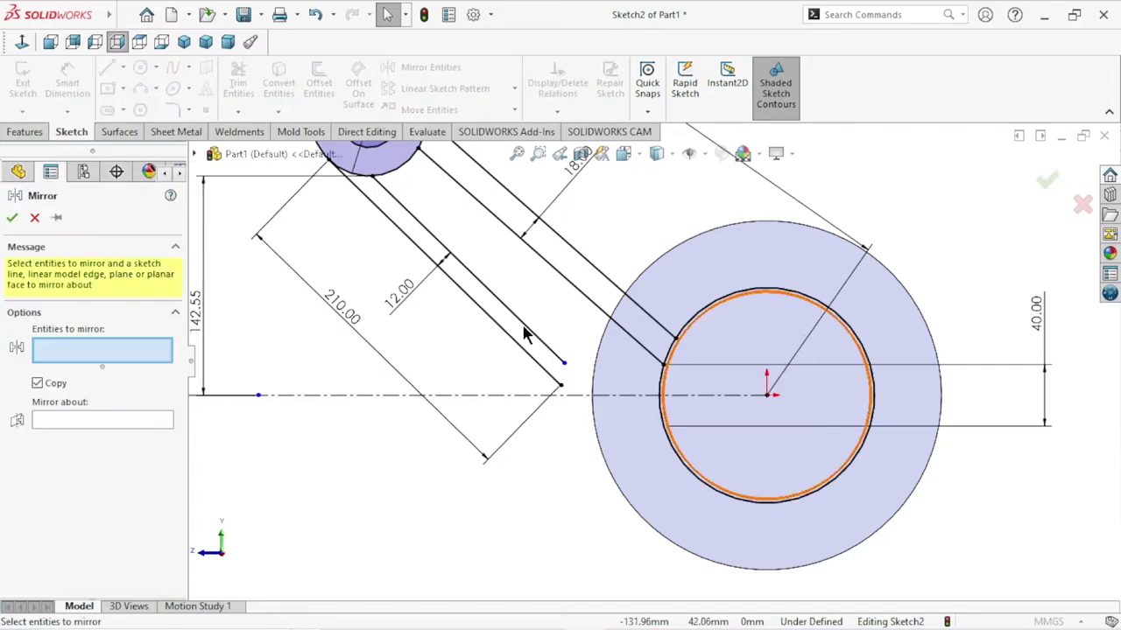
pyautogui.click(576, 254)
pyautogui.click(575, 284)
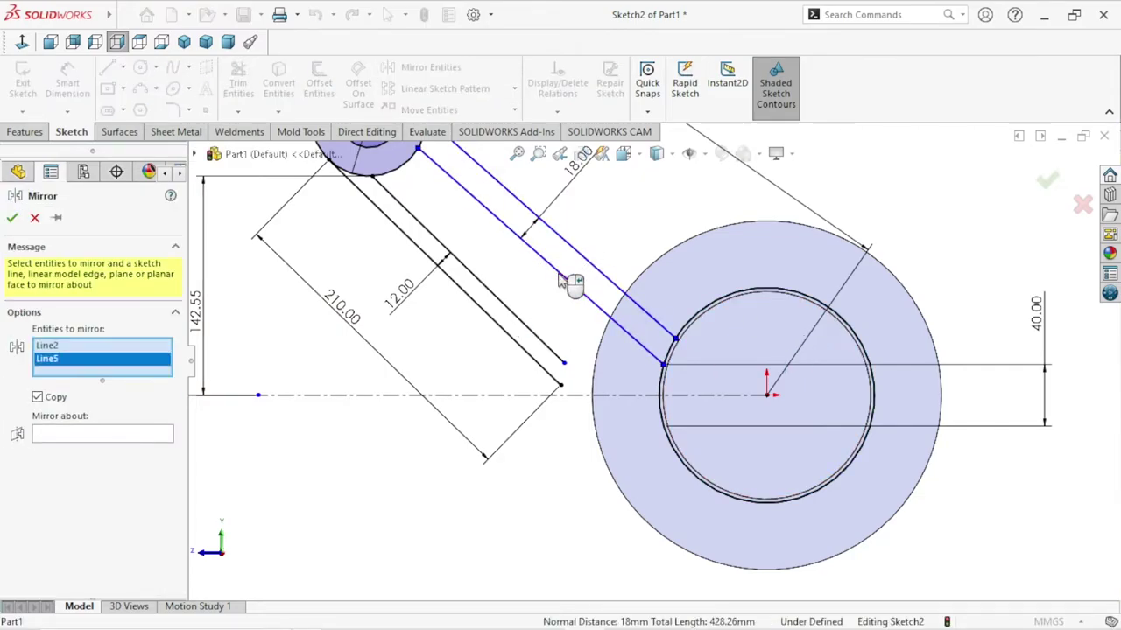
pyautogui.click(535, 330)
pyautogui.click(505, 333)
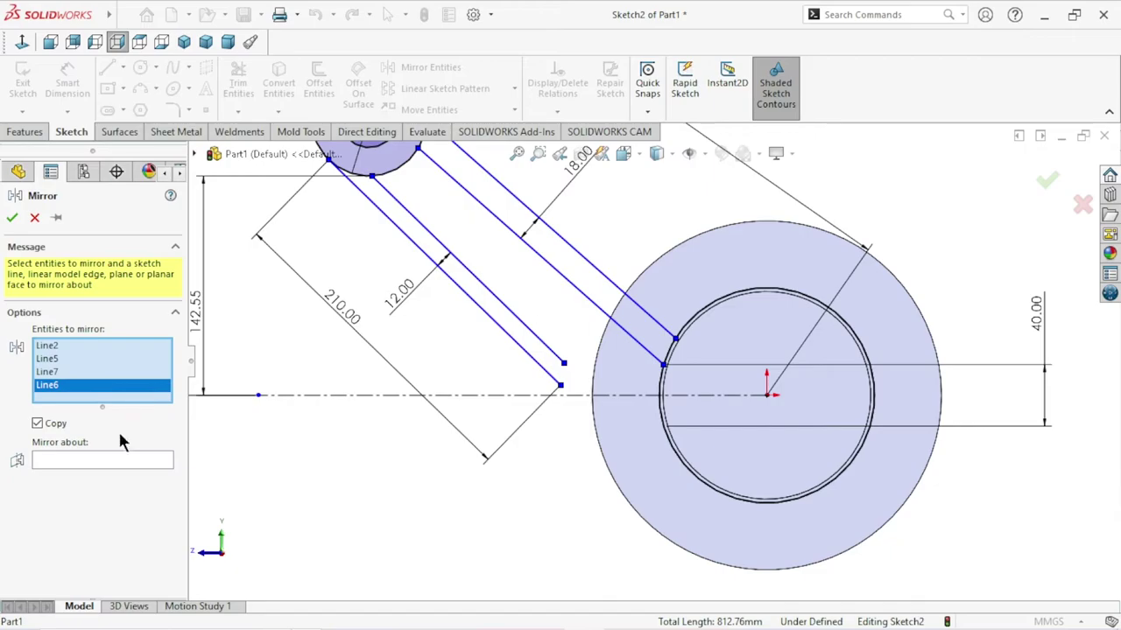
pyautogui.click(85, 461)
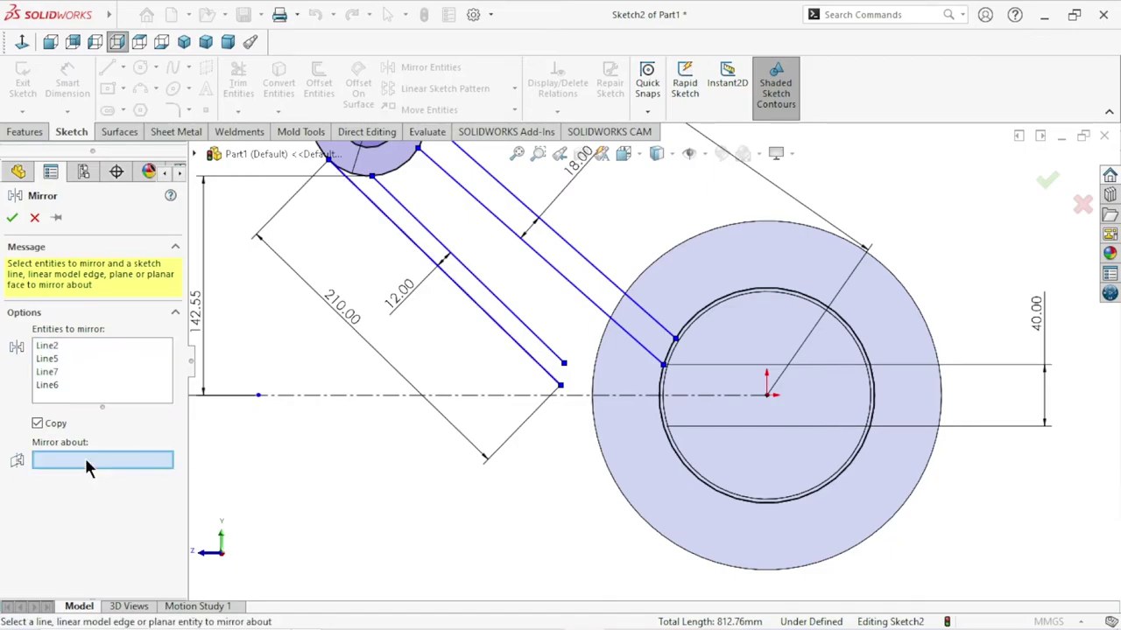
pyautogui.click(344, 396)
pyautogui.scroll(-5, 544, 497)
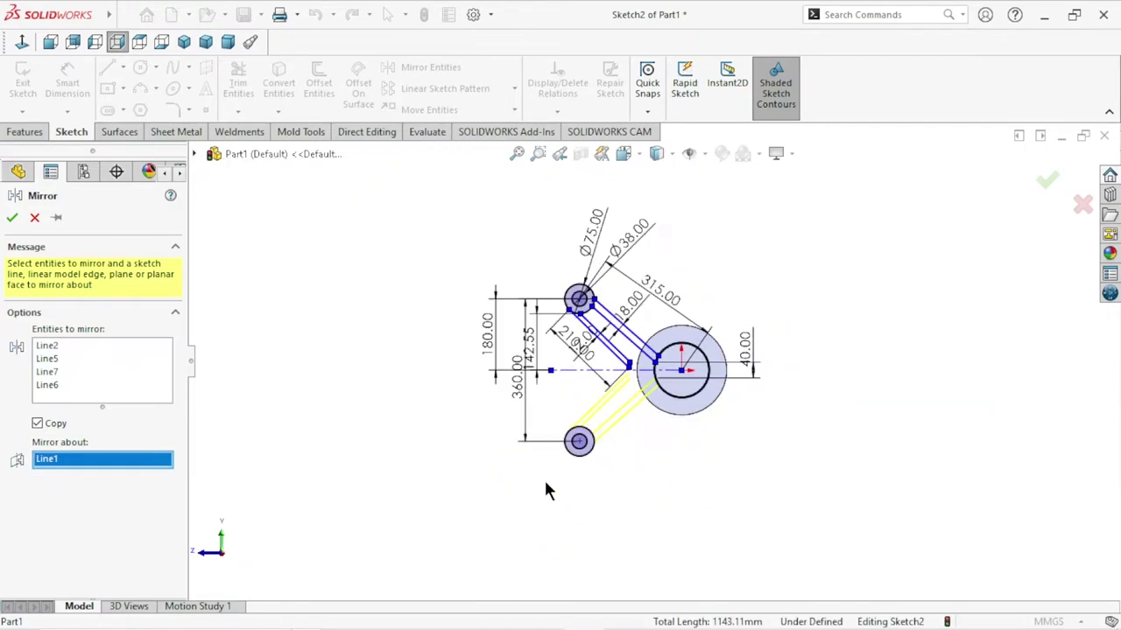
pyautogui.scroll(3, 709, 344)
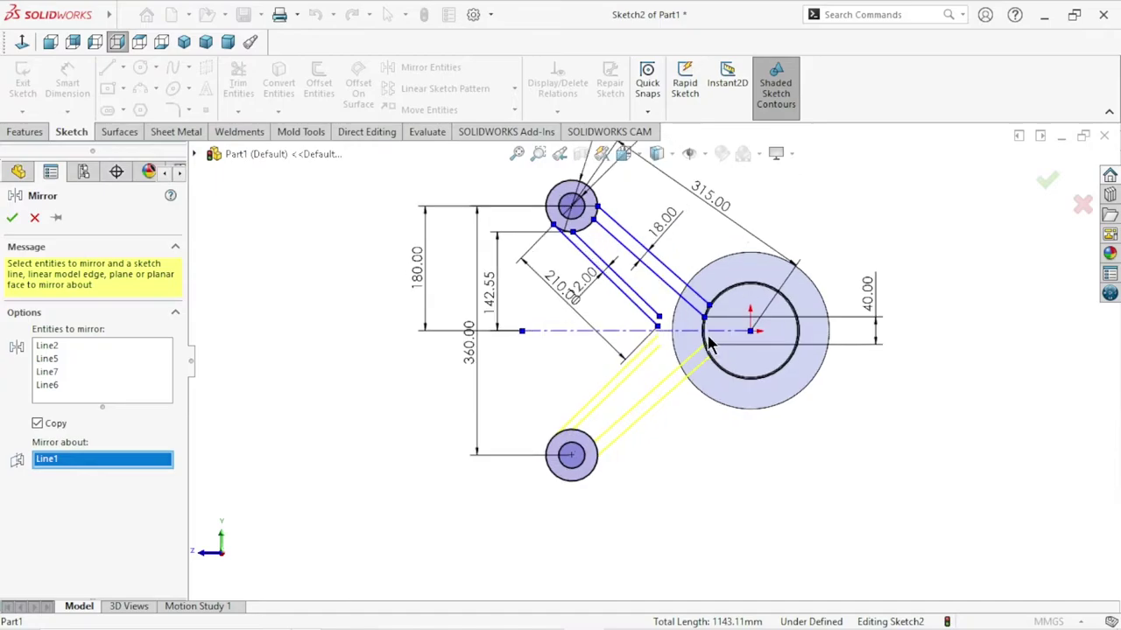
pyautogui.click(13, 218)
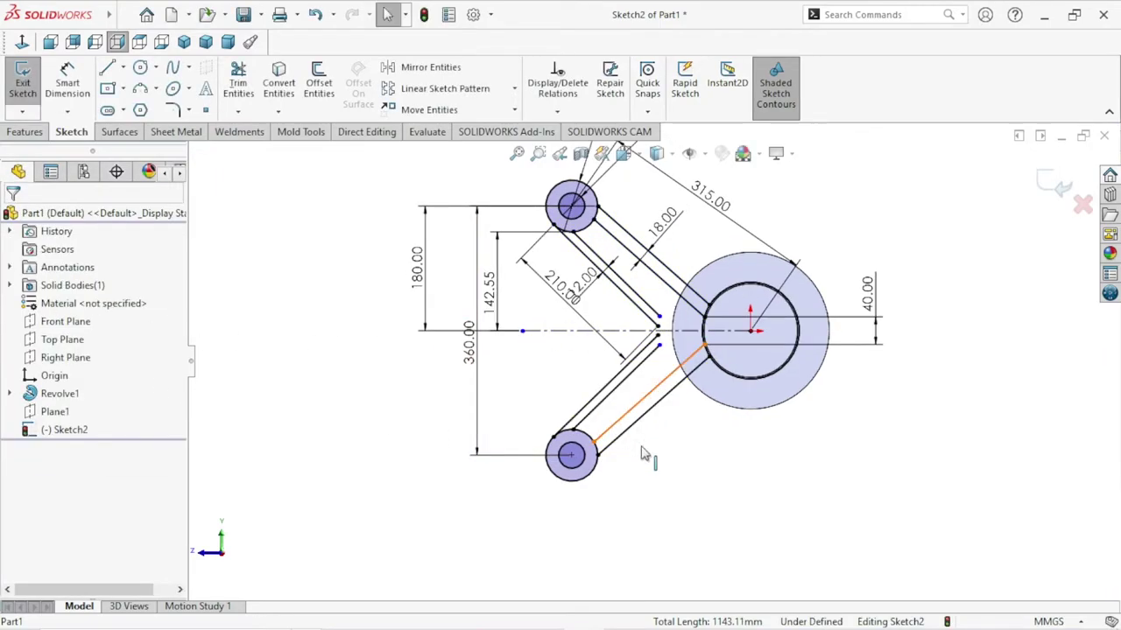
pyautogui.scroll(1, 692, 410)
pyautogui.scroll(-2, 694, 401)
pyautogui.scroll(2, 666, 407)
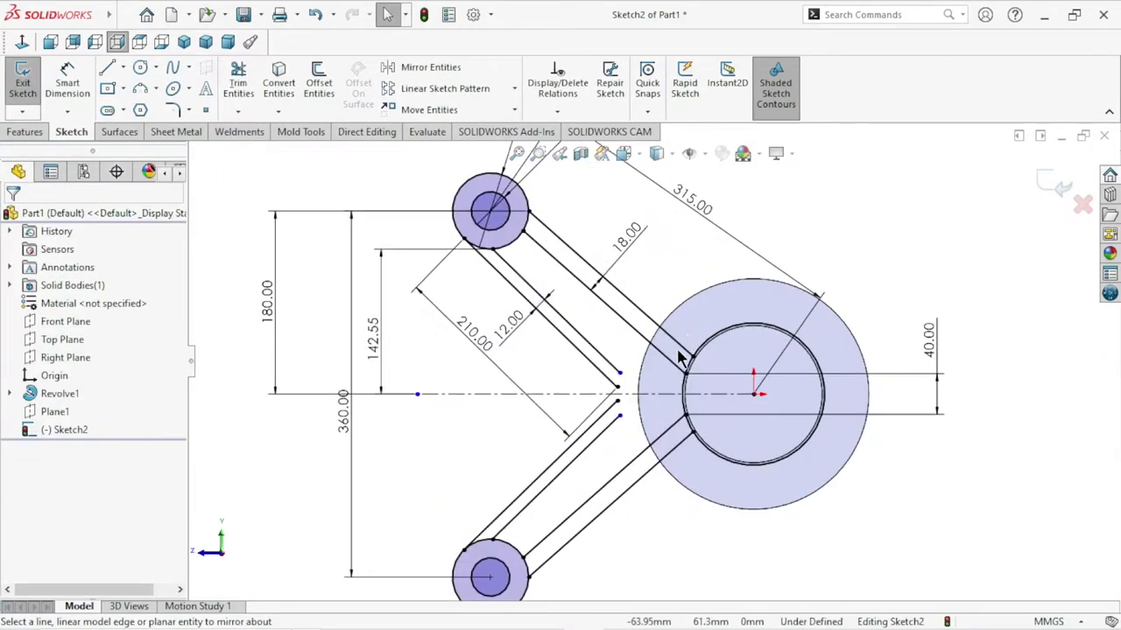
pyautogui.scroll(2, 624, 416)
pyautogui.scroll(1, 604, 425)
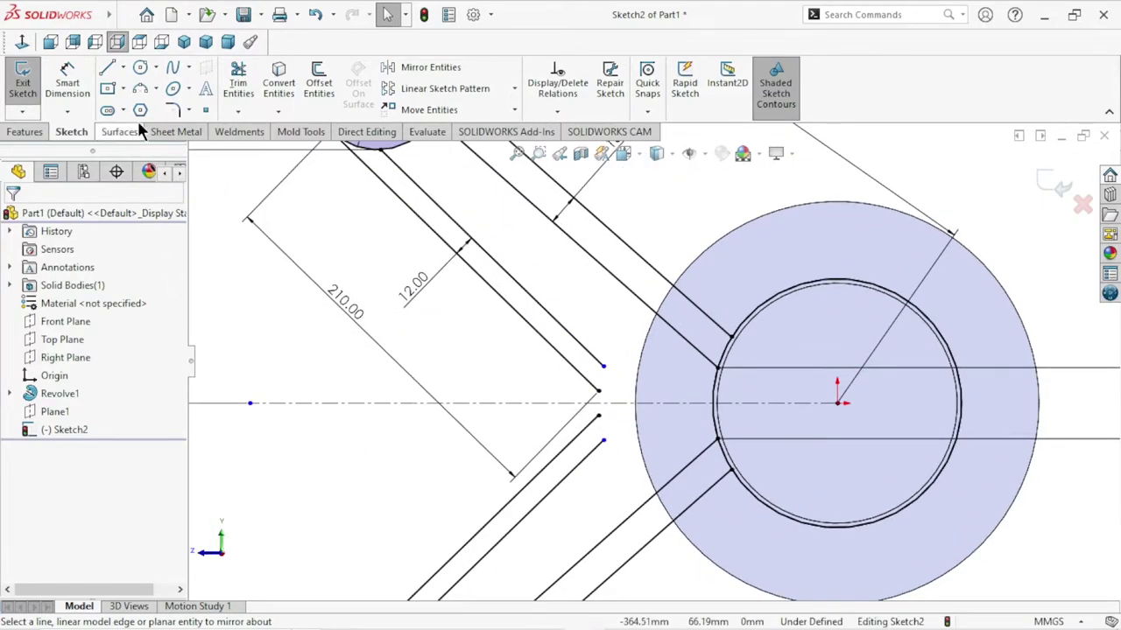
# Open and cancel Sketch Fillet twice, then choose 3 Point Arc instead.
pyautogui.click(174, 109)
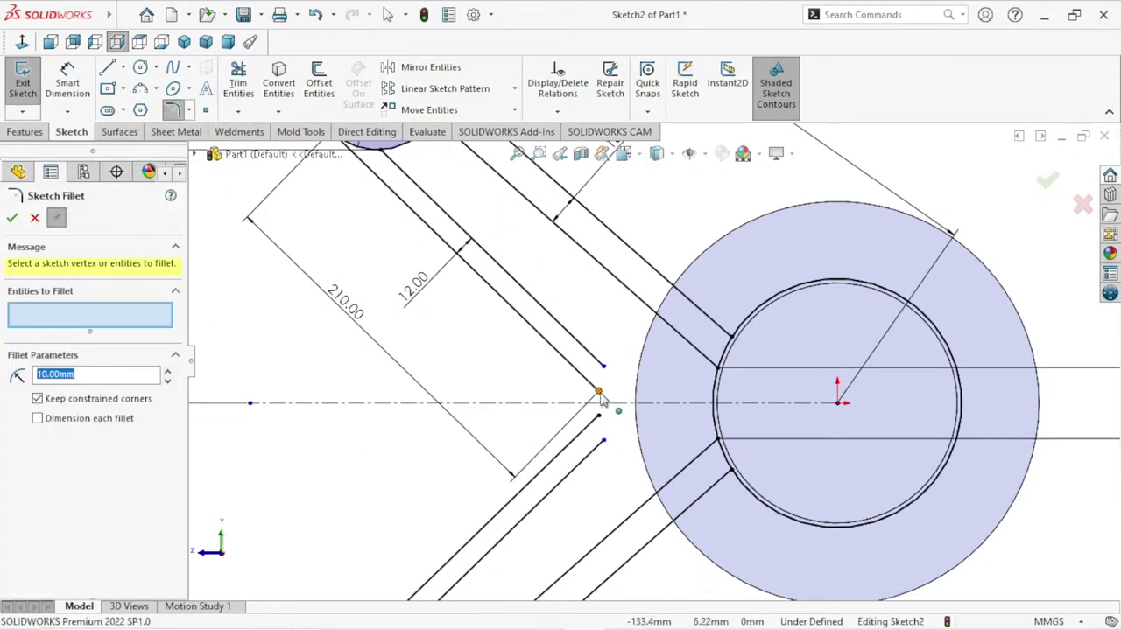
pyautogui.click(35, 219)
pyautogui.click(174, 109)
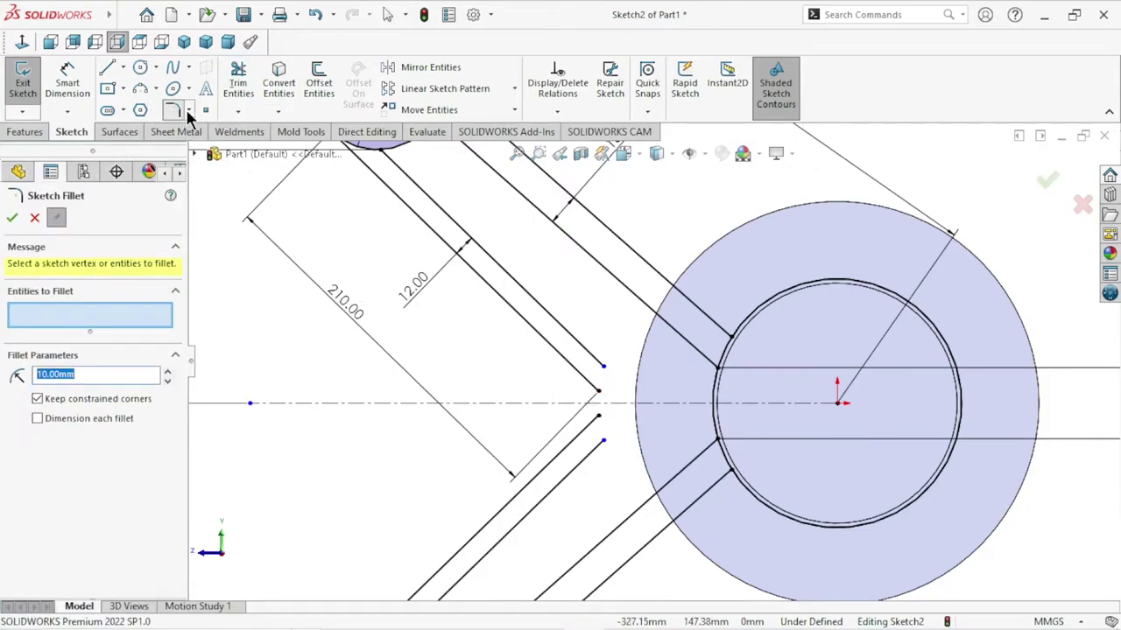
pyautogui.click(32, 219)
pyautogui.click(141, 91)
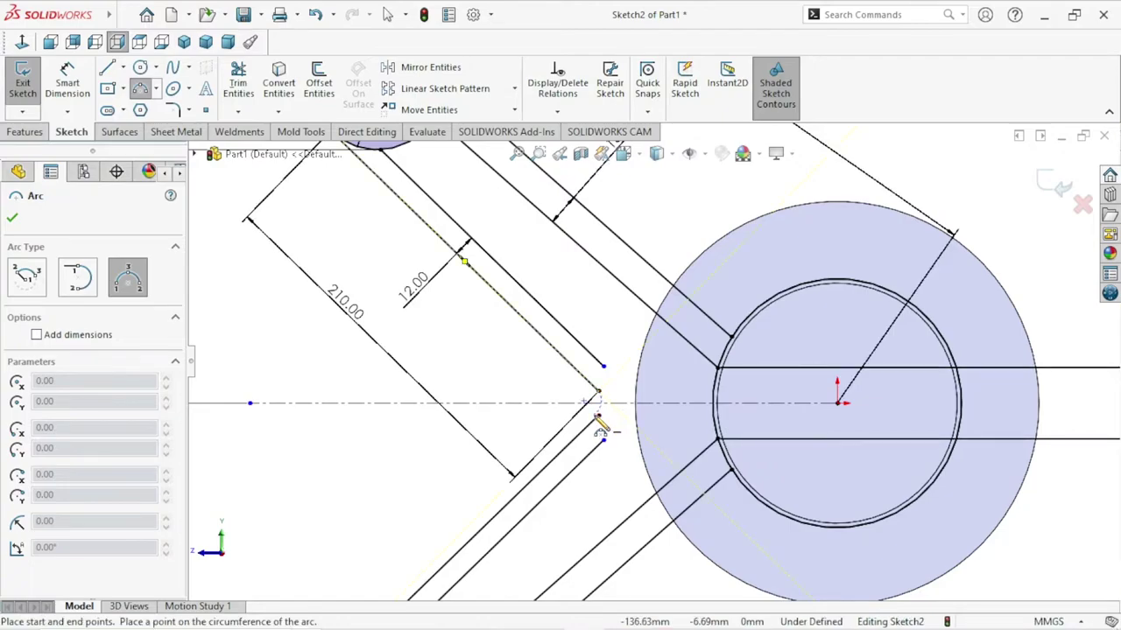
# Draw a small three-point arc joining the inner arm line ends at the V.
pyautogui.click(598, 391)
pyautogui.click(602, 439)
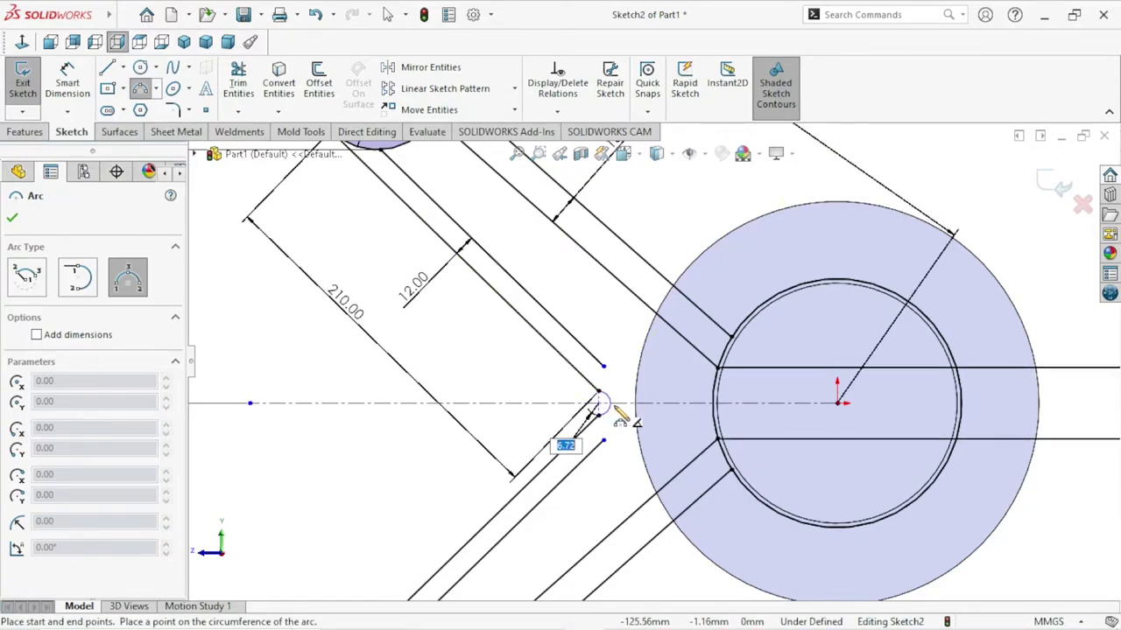
pyautogui.click(606, 418)
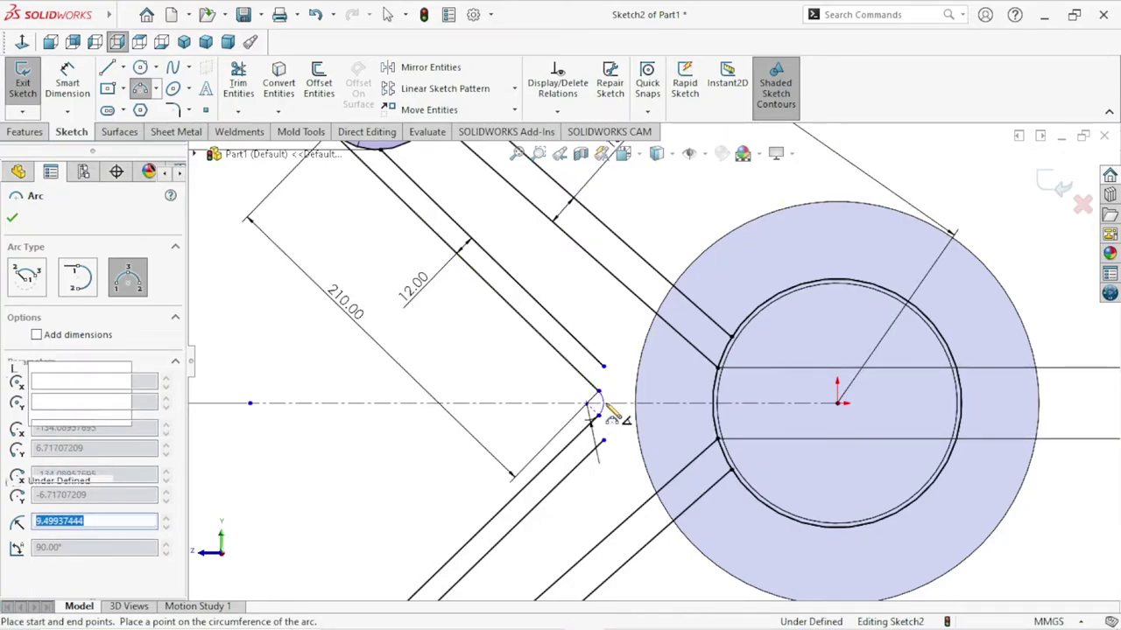
pyautogui.rightClick(547, 388)
pyautogui.click(550, 392)
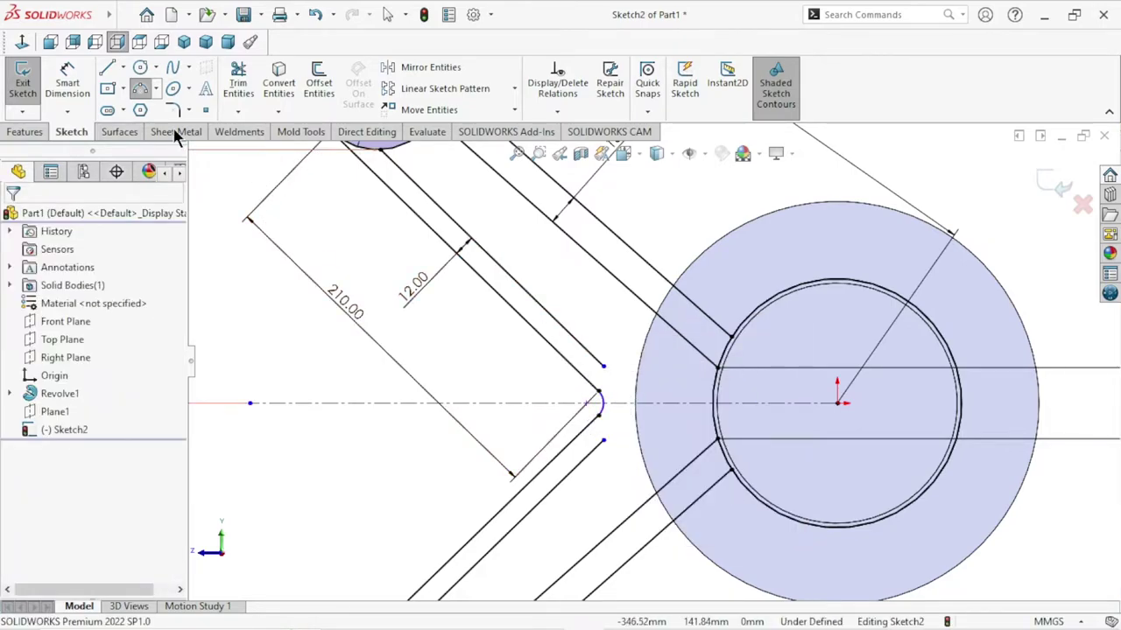
# Draw a larger three-point arc across the outer arm line ends around the V.
pyautogui.click(140, 91)
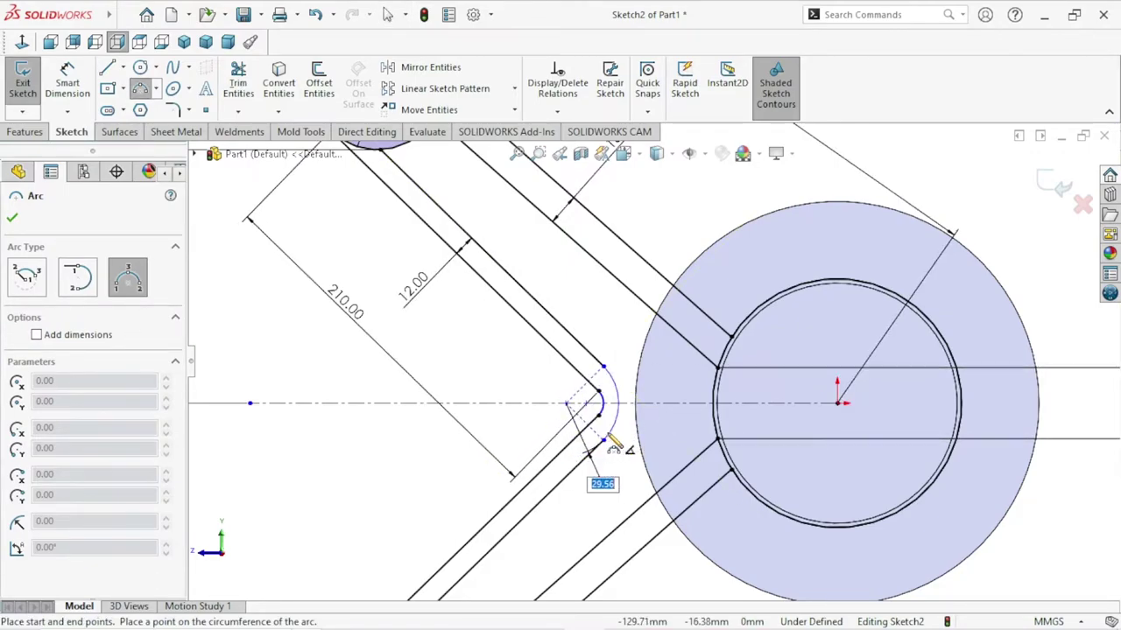
pyautogui.click(616, 411)
pyautogui.rightClick(528, 371)
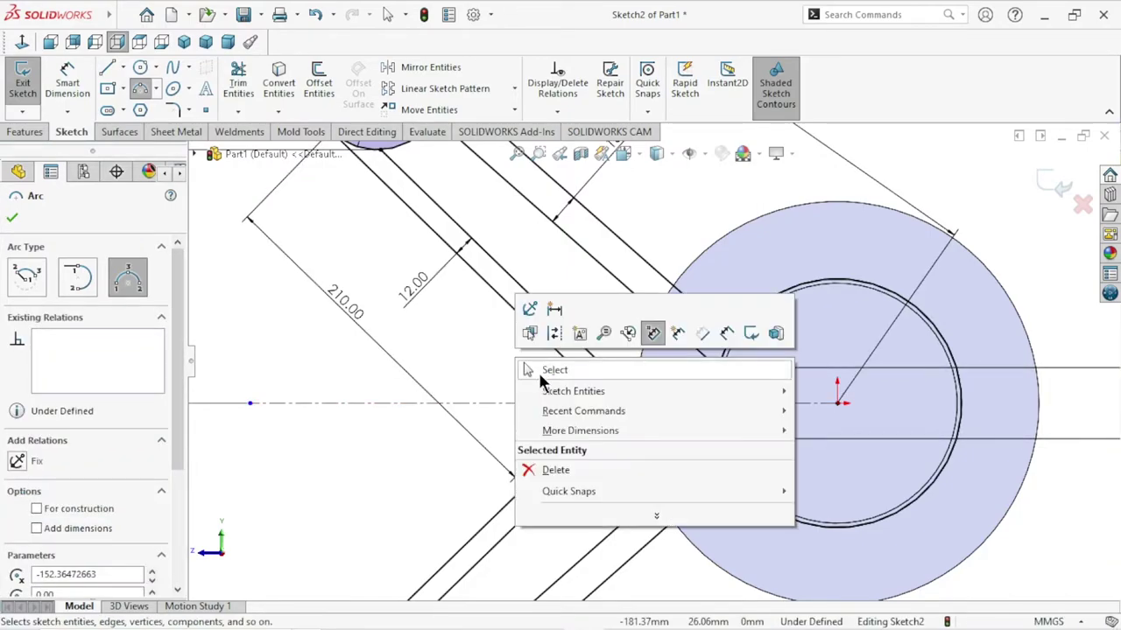
pyautogui.click(543, 371)
pyautogui.scroll(5, 639, 464)
pyautogui.scroll(-2, 639, 446)
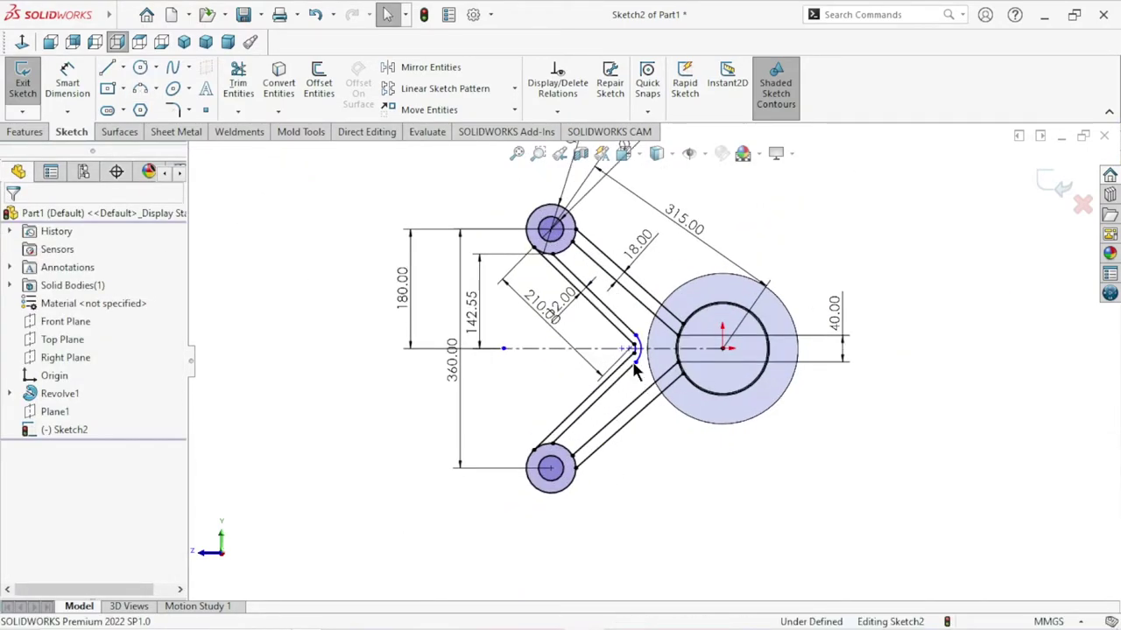
pyautogui.scroll(-3, 648, 420)
pyautogui.scroll(-3, 678, 388)
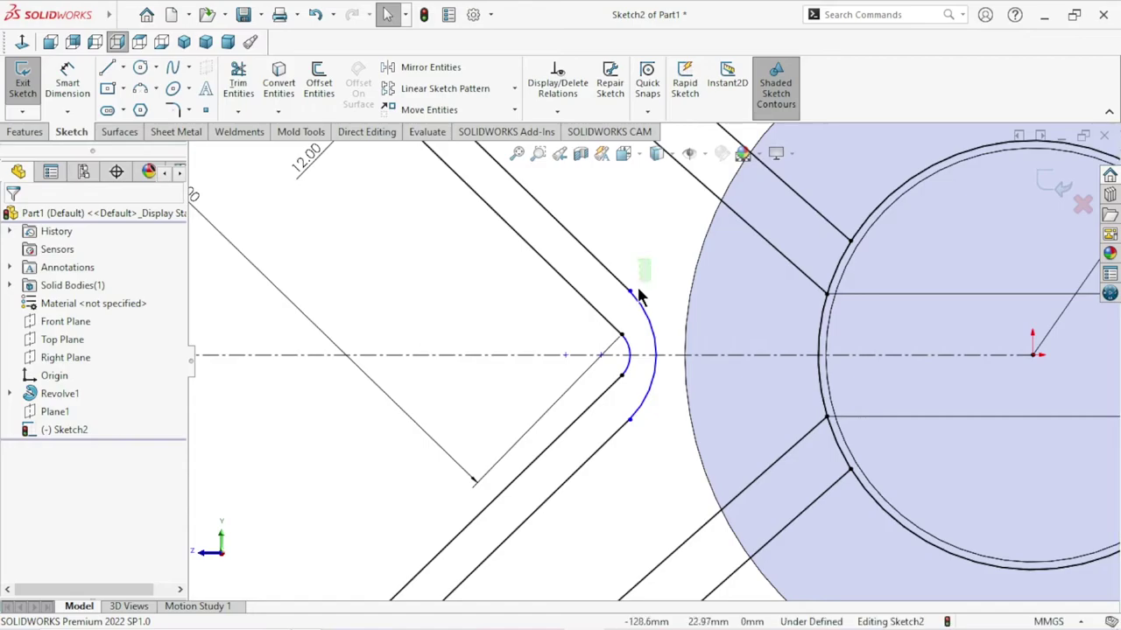
# Make the upper outer arm line tangent to the outer bend arc.
pyautogui.click(620, 313)
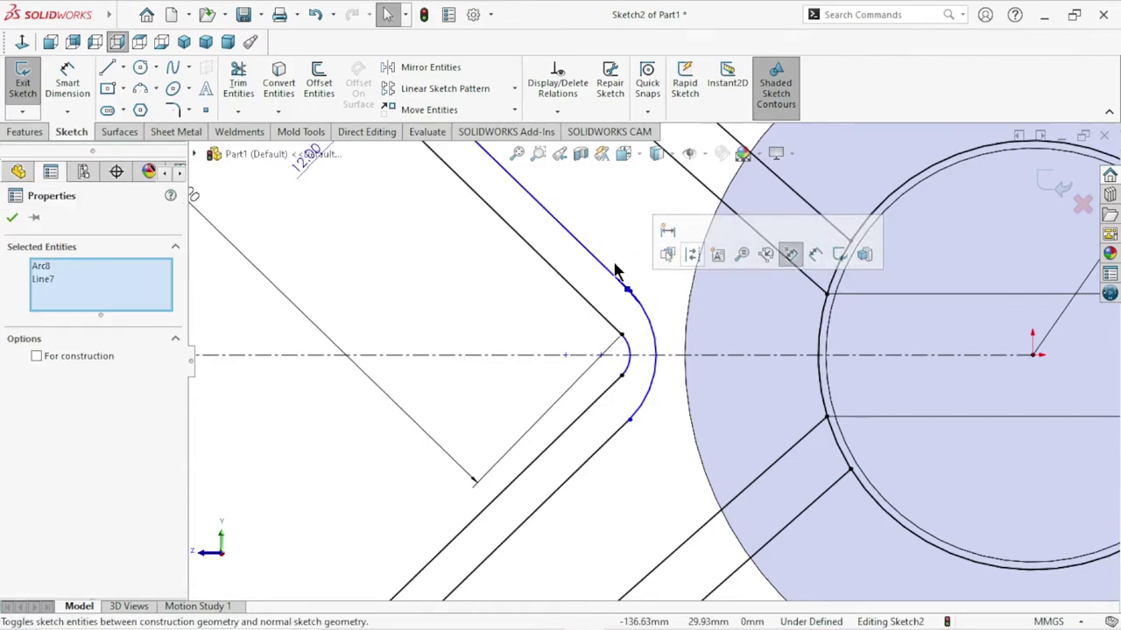
pyautogui.press('Escape')
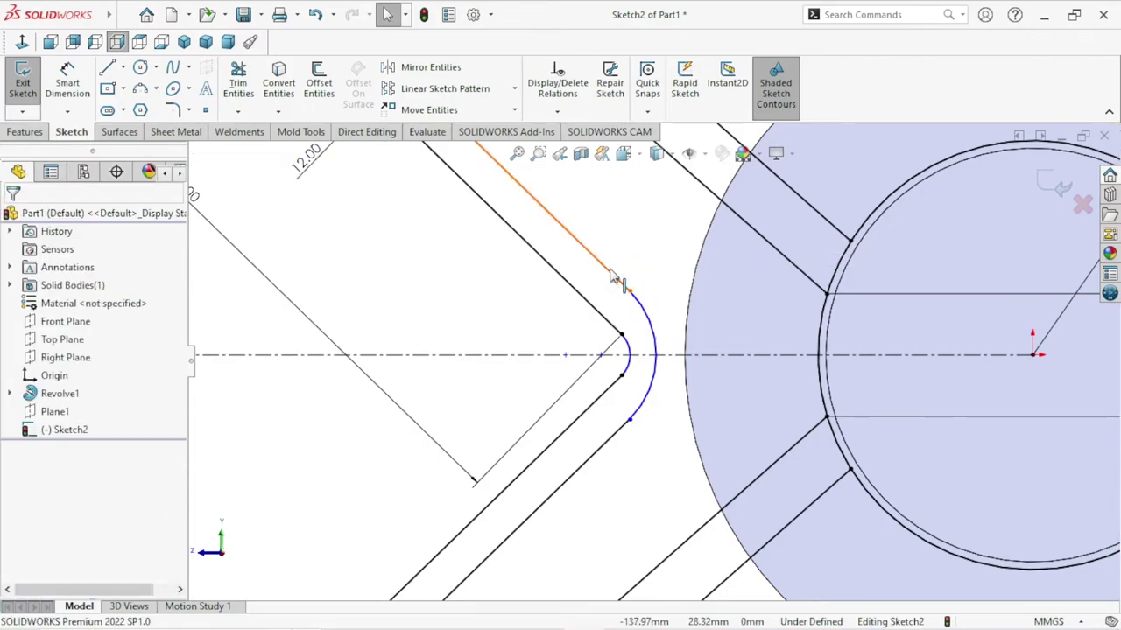
pyautogui.click(613, 277)
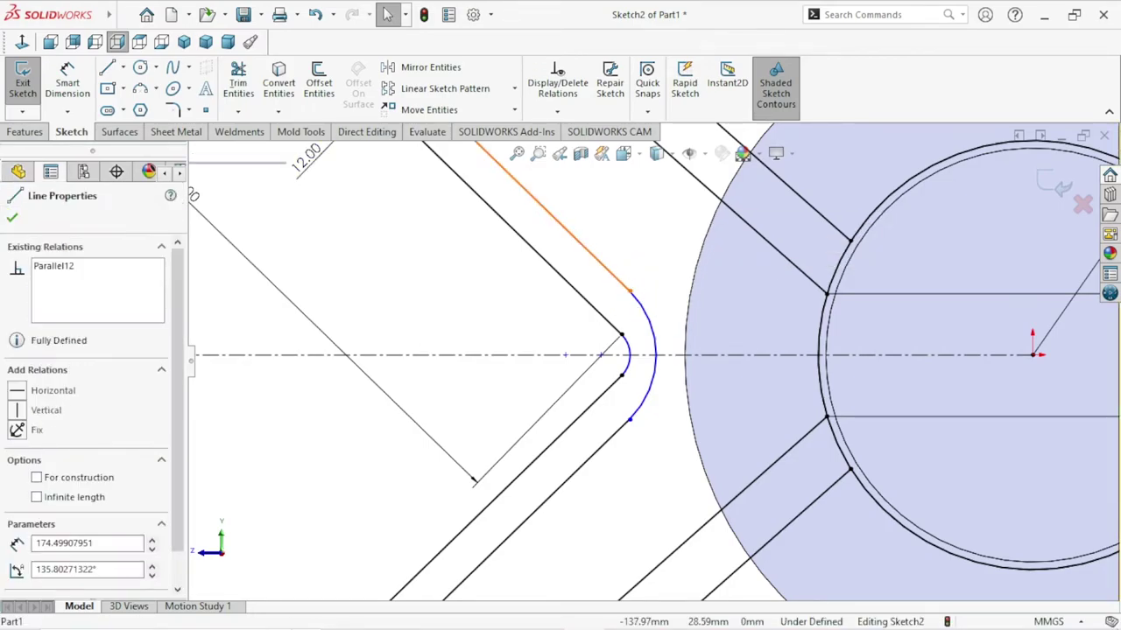
pyautogui.keyDown('ctrl'); pyautogui.click(650, 322); pyautogui.keyUp('ctrl')
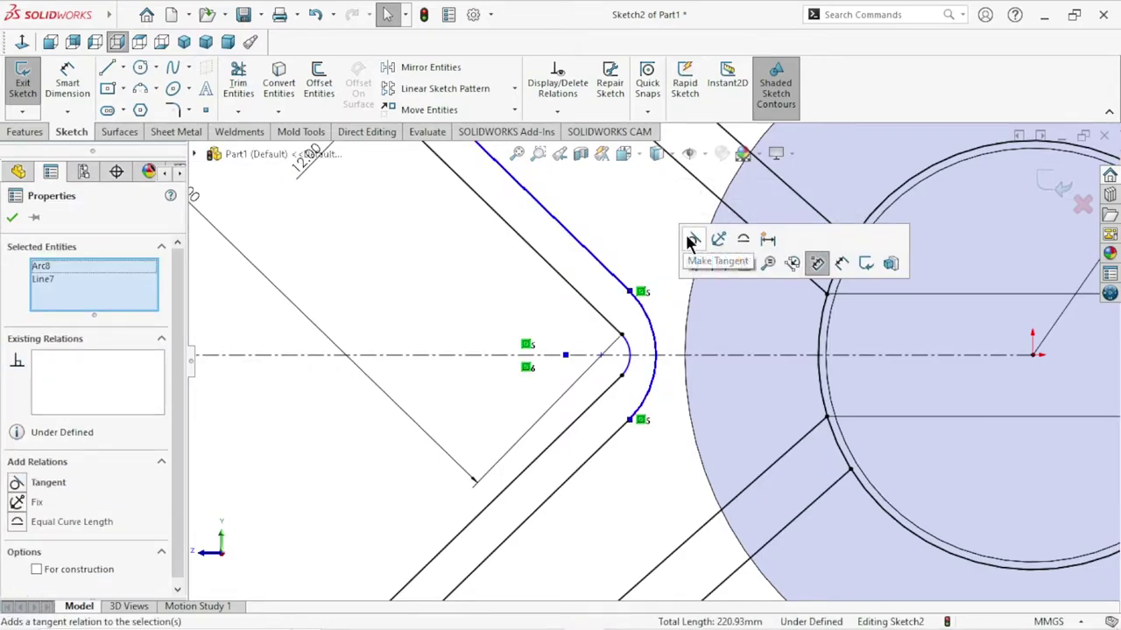
pyautogui.click(690, 238)
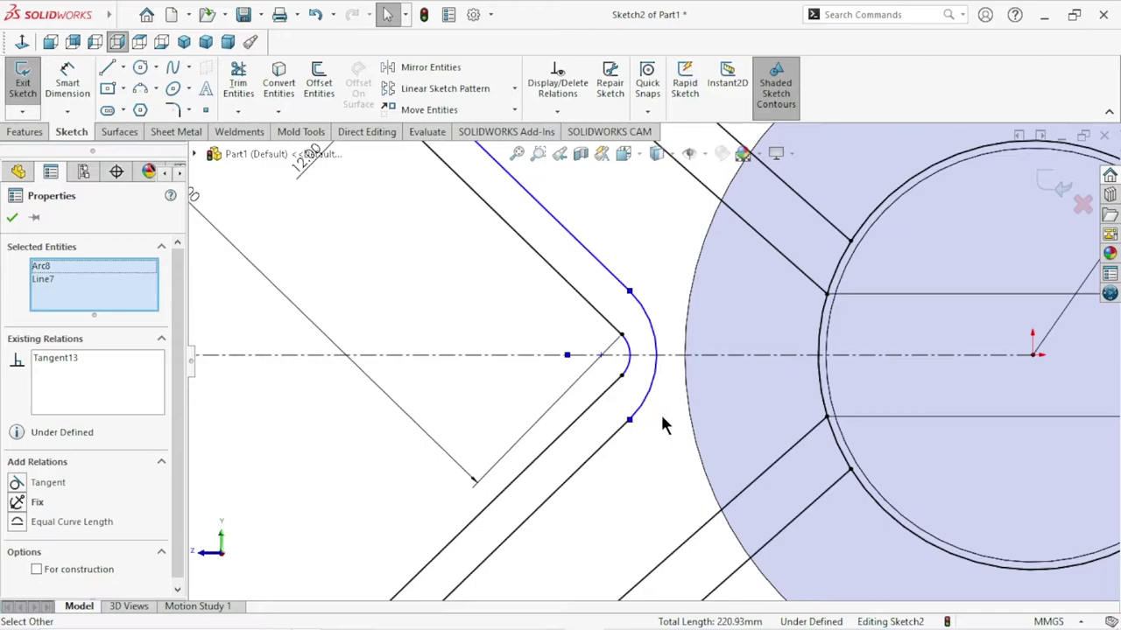
# Make the lower slanted arm line tangent to the outer bend arc.
pyautogui.moveTo(667, 386)
pyautogui.mouseDown()
pyautogui.moveTo(616, 446)
pyautogui.moveTo(632, 417)
pyautogui.mouseUp()
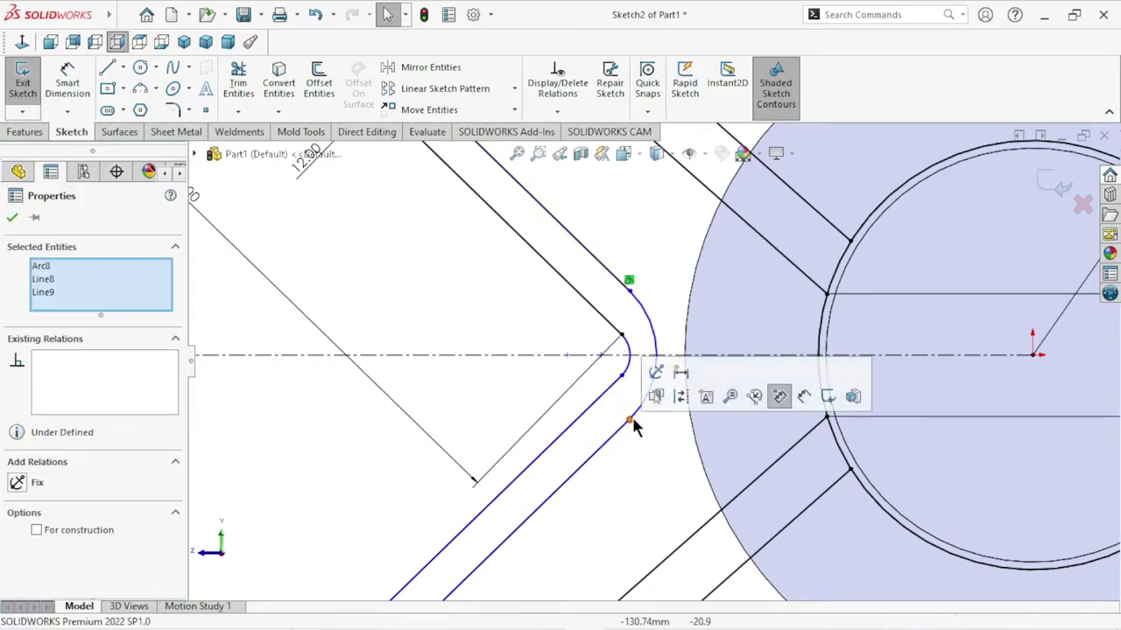
pyautogui.click(641, 472)
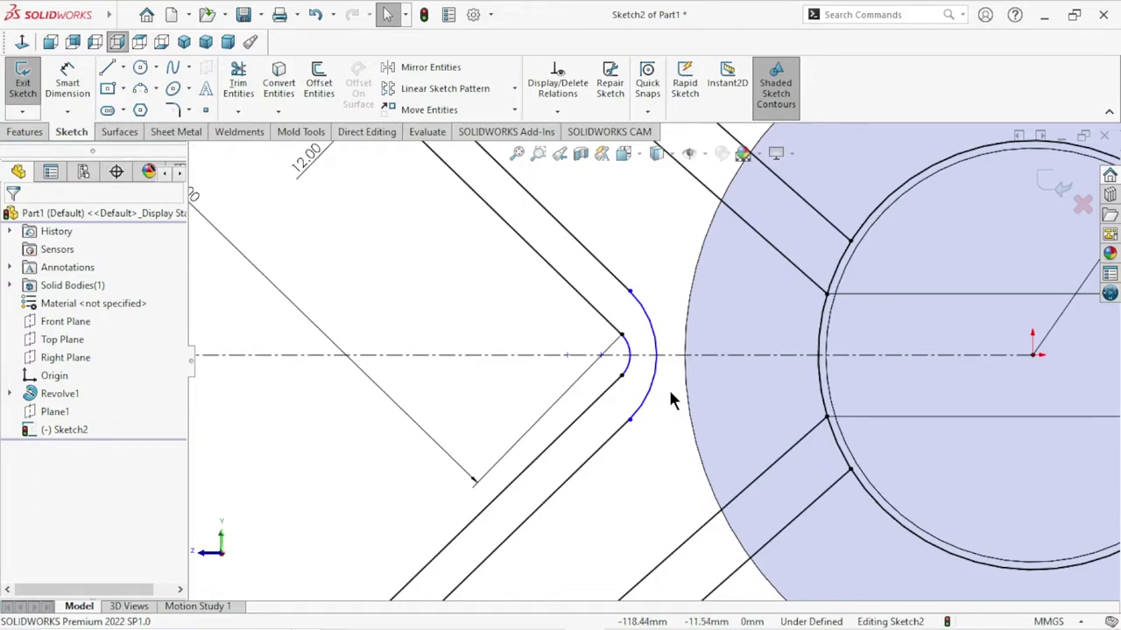
pyautogui.moveTo(664, 387); pyautogui.dragTo(621, 442)
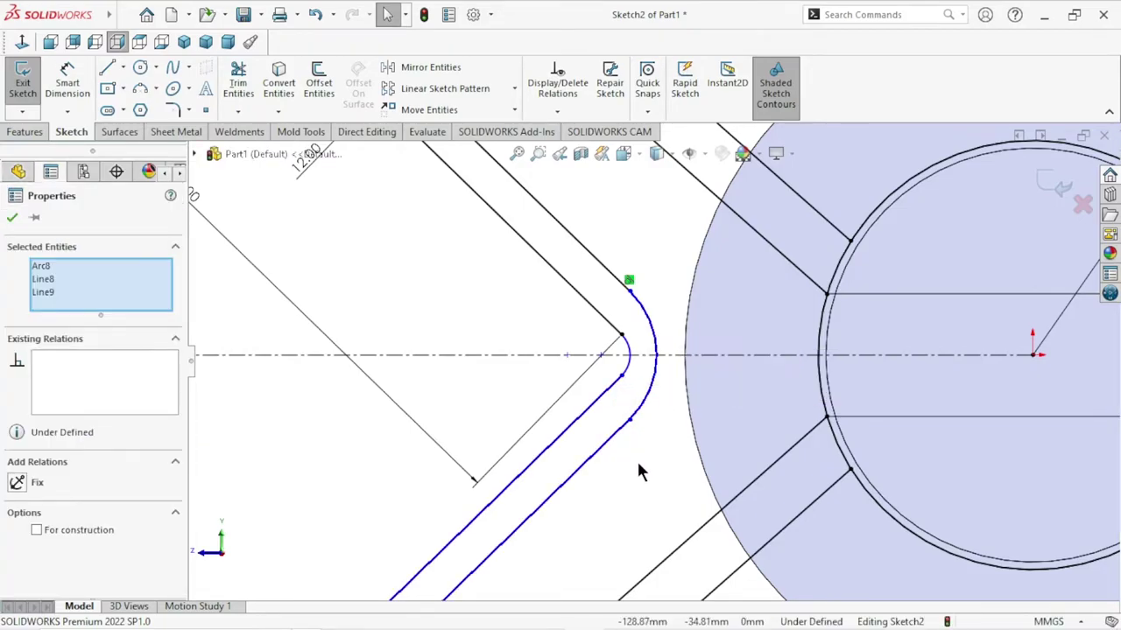
pyautogui.click(644, 438)
pyautogui.click(644, 409)
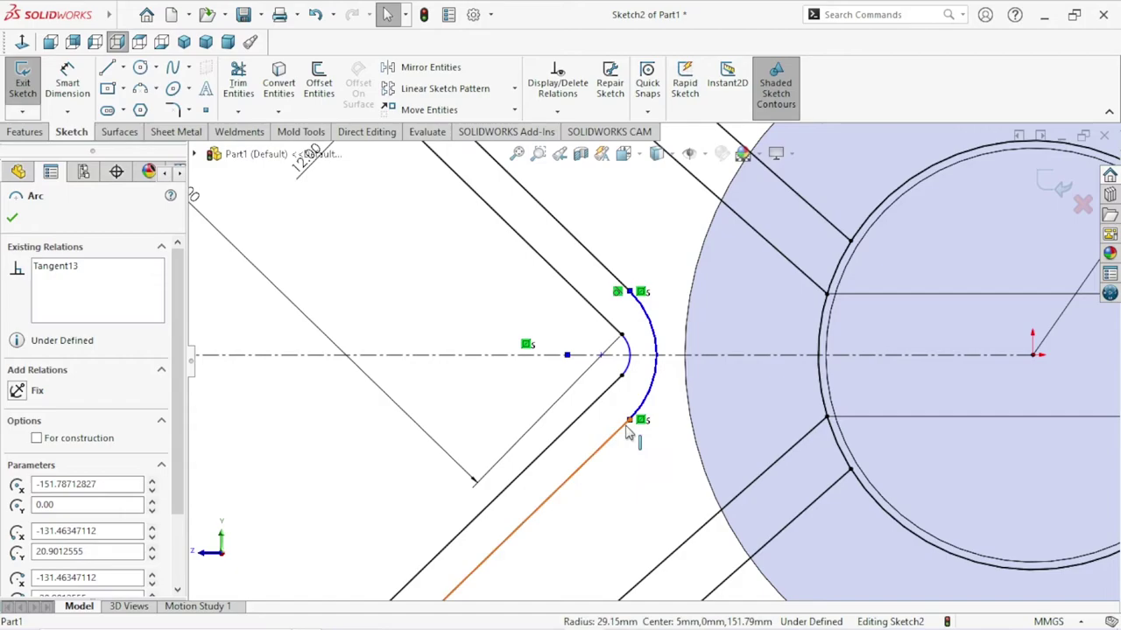
pyautogui.click(632, 419)
pyautogui.keyDown('ctrl'); pyautogui.click(654, 378); pyautogui.keyUp('ctrl')
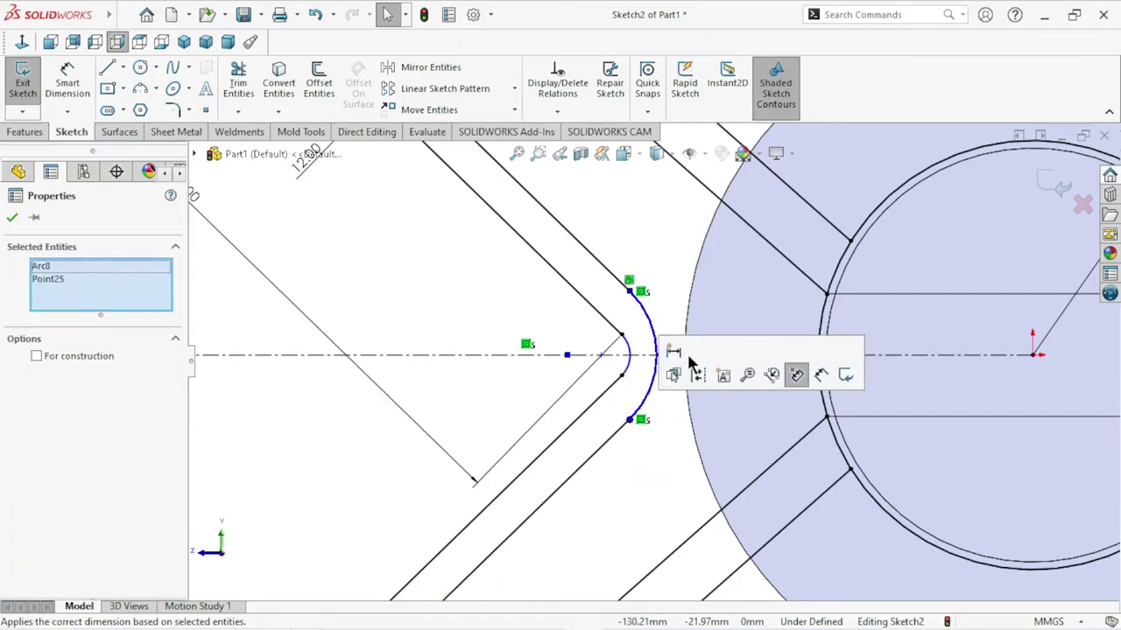
pyautogui.click(669, 456)
pyautogui.click(620, 431)
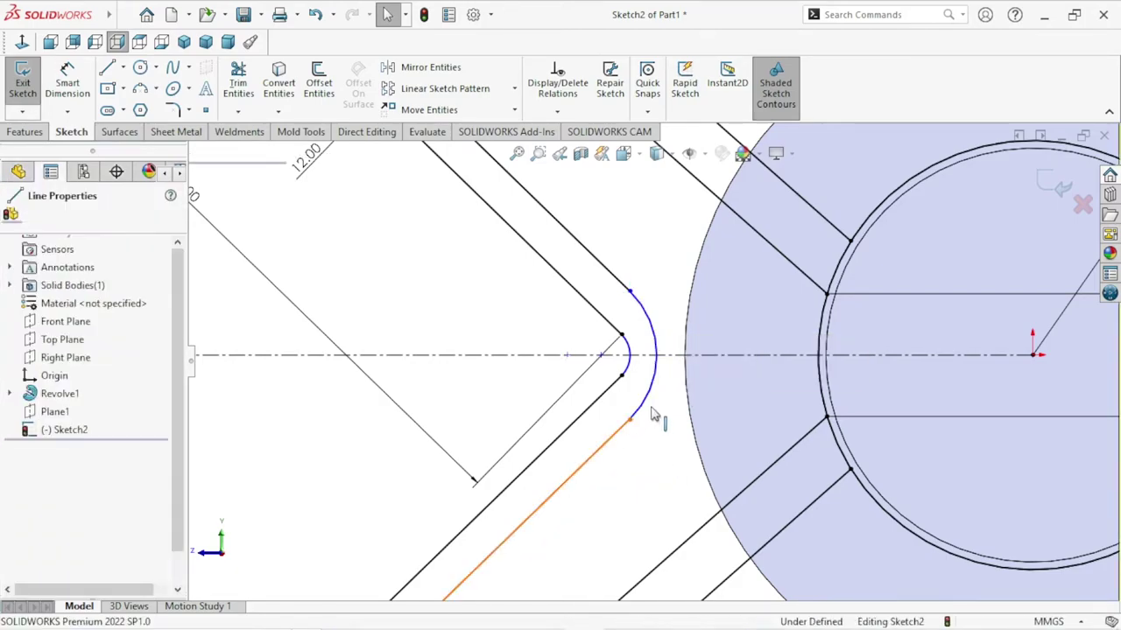
pyautogui.keyDown('ctrl'); pyautogui.click(648, 407); pyautogui.keyUp('ctrl')
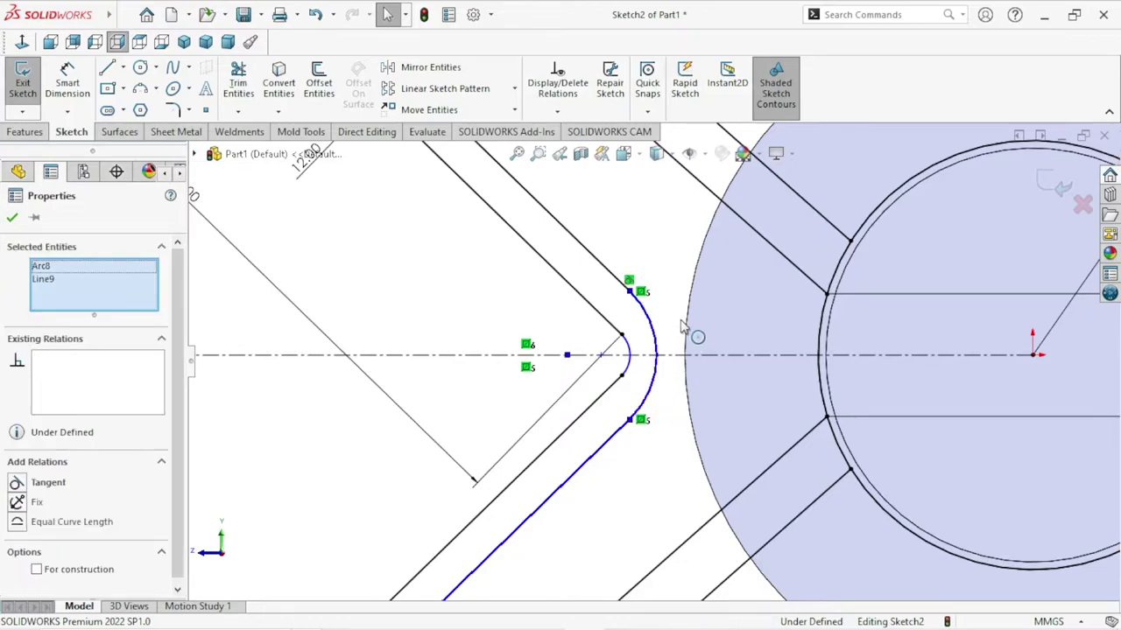
pyautogui.click(643, 462)
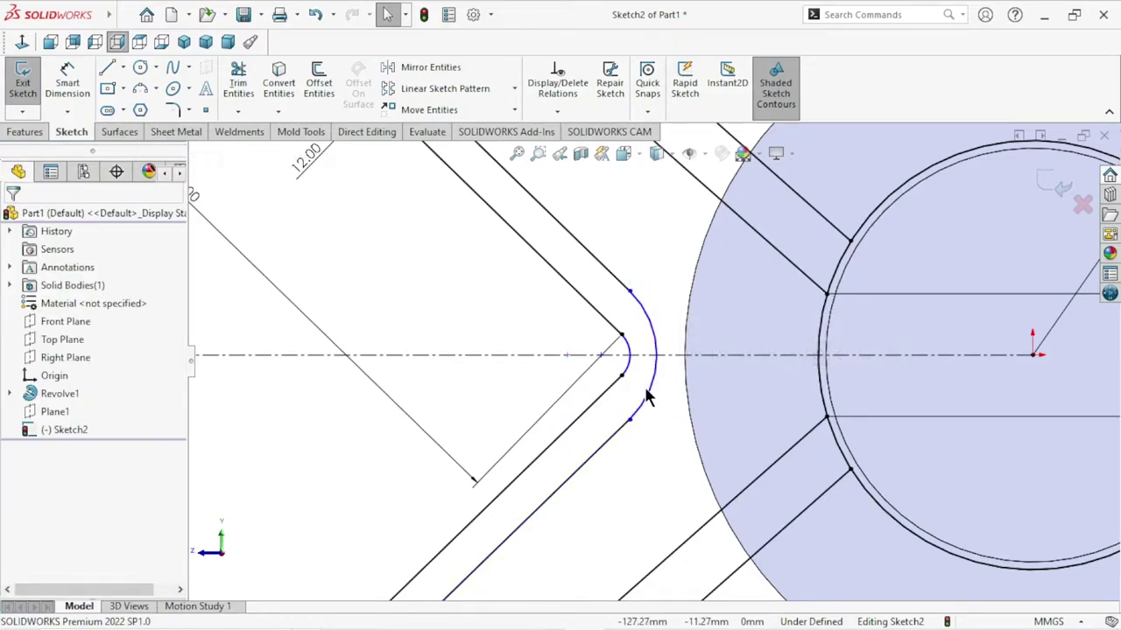
# Make the small inner bend arc tangent to its adjoining arm line.
pyautogui.click(625, 367)
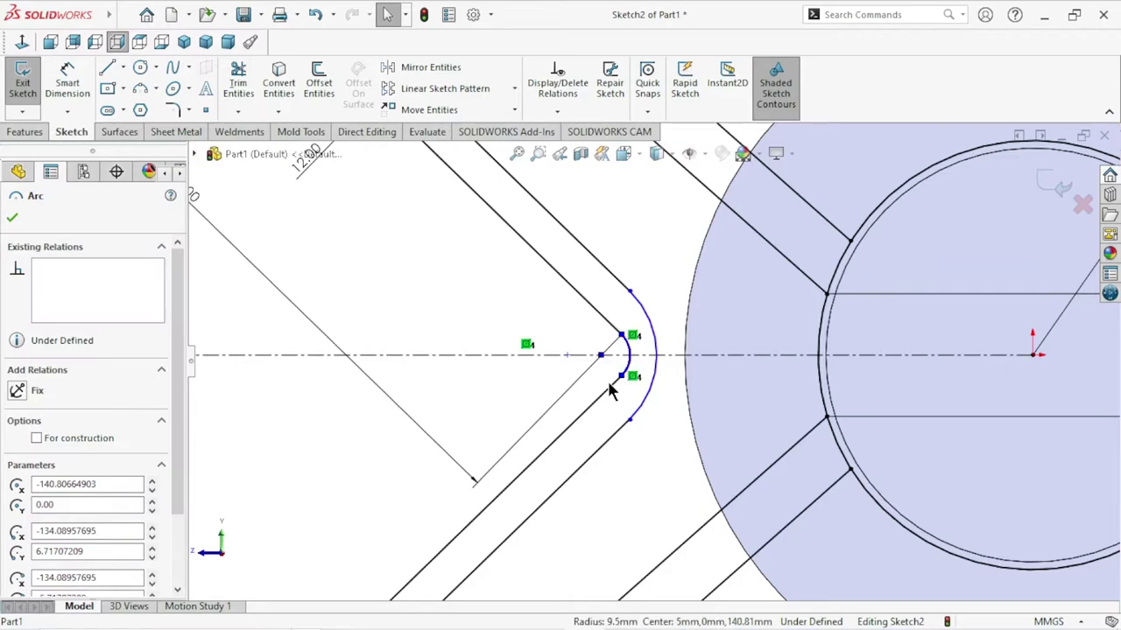
pyautogui.keyDown('ctrl'); pyautogui.click(613, 393); pyautogui.keyUp('ctrl')
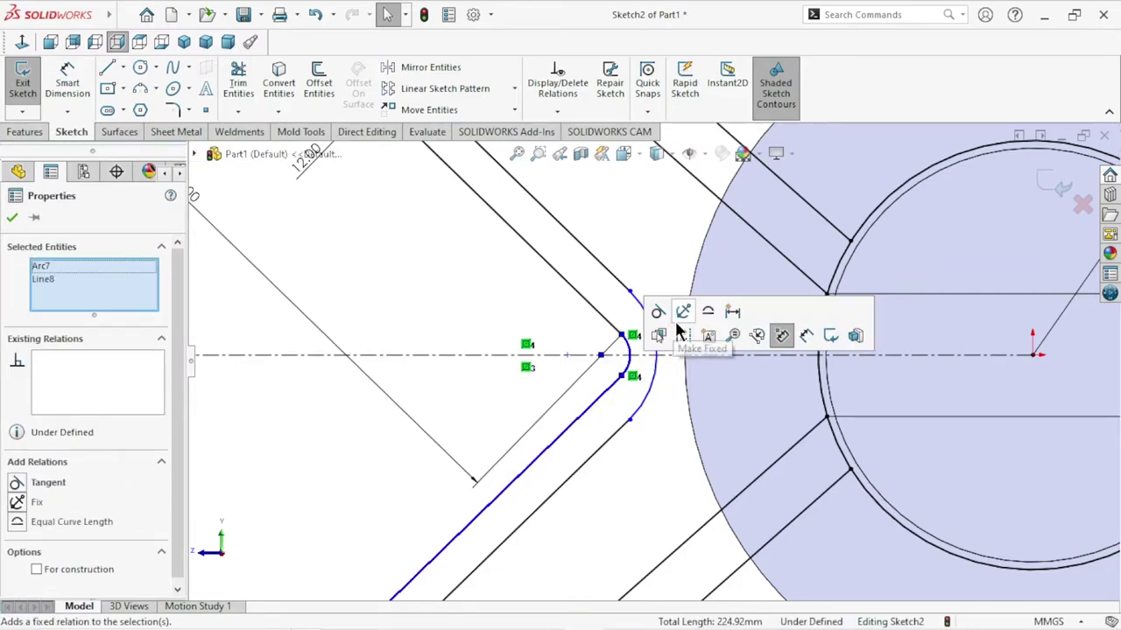
pyautogui.click(657, 312)
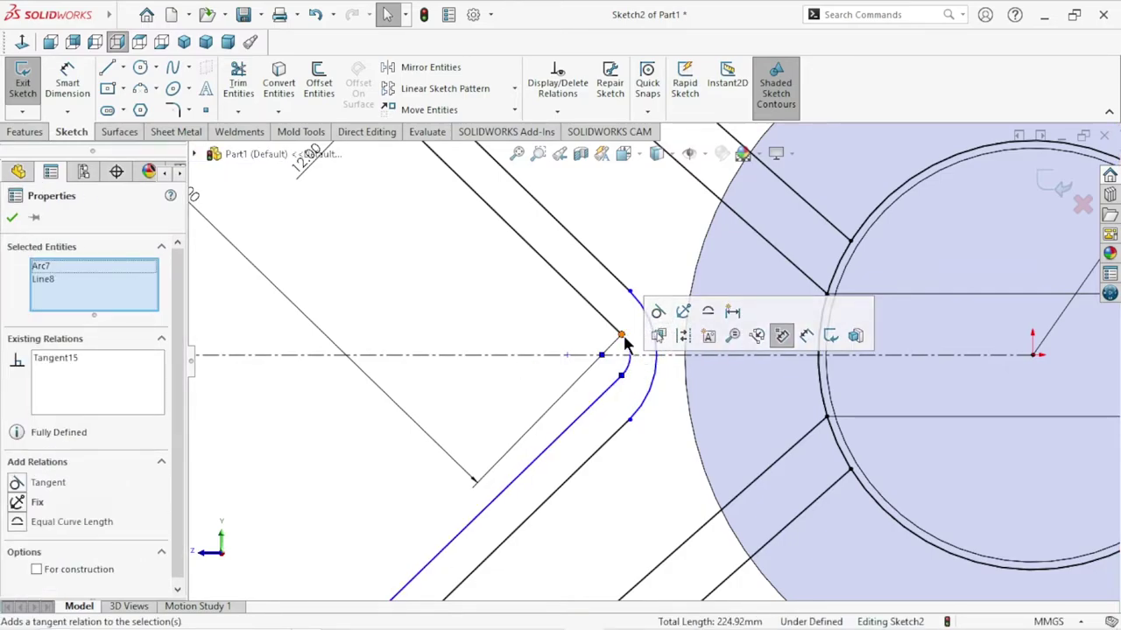
pyautogui.click(622, 337)
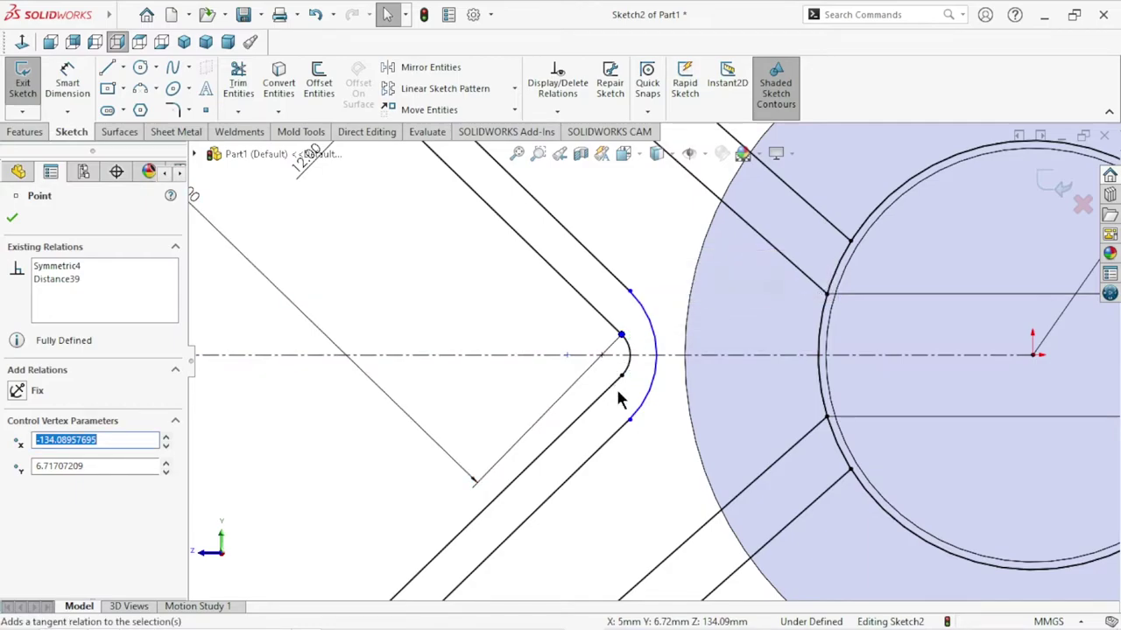
pyautogui.click(630, 473)
pyautogui.scroll(3, 642, 450)
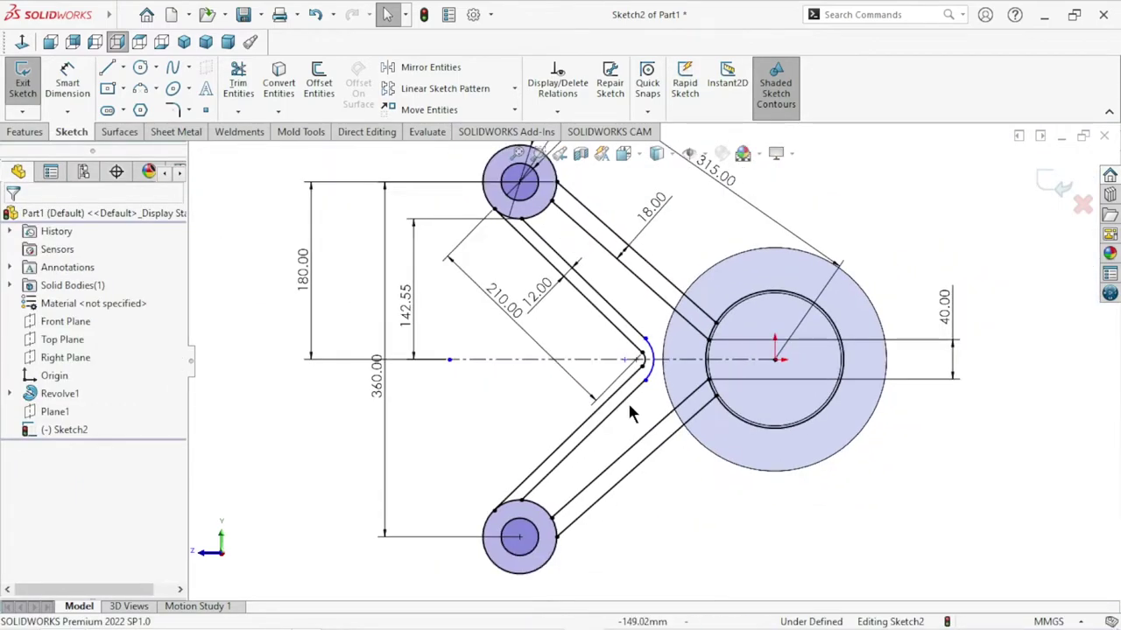
pyautogui.scroll(-2, 632, 397)
pyautogui.scroll(-2, 657, 376)
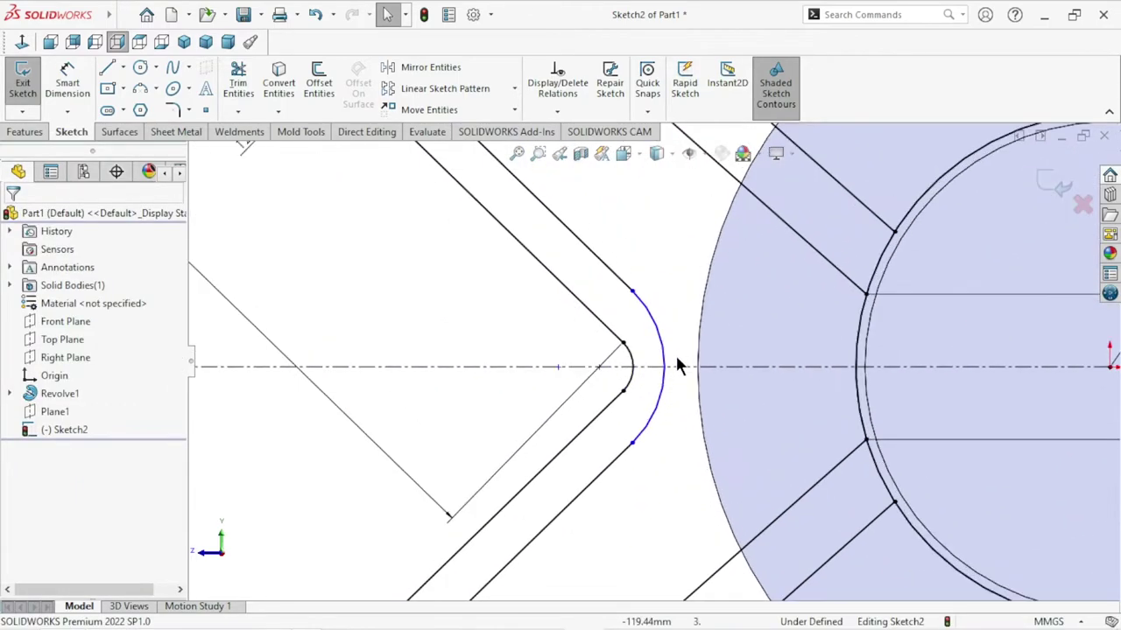
pyautogui.scroll(-1, 669, 372)
pyautogui.scroll(-1, 663, 380)
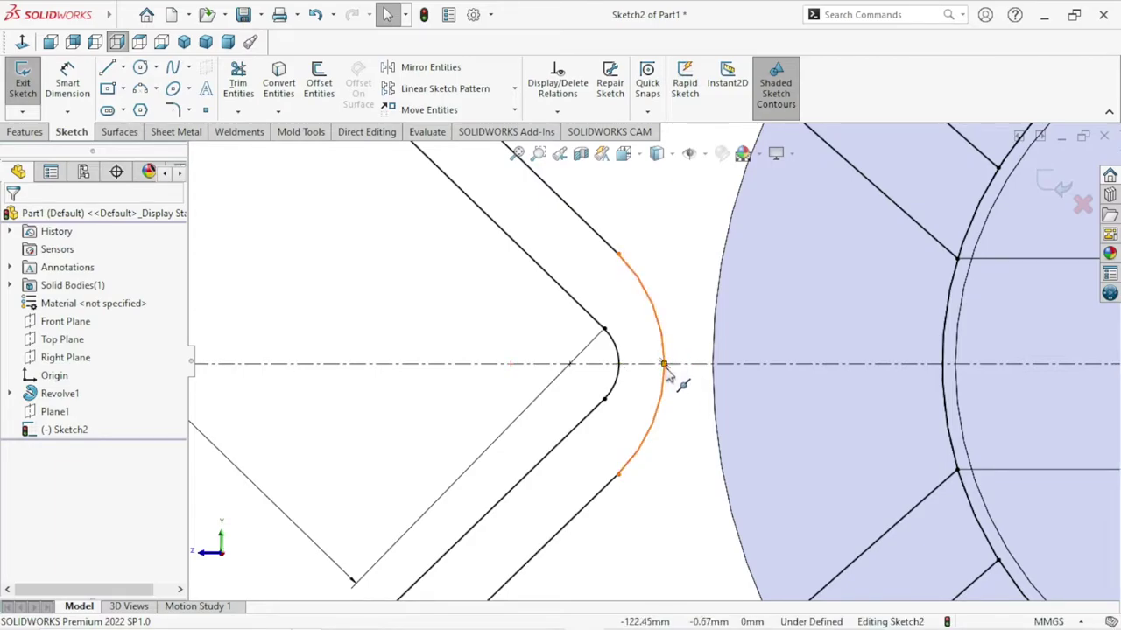
pyautogui.scroll(5, 636, 448)
pyautogui.scroll(-4, 657, 385)
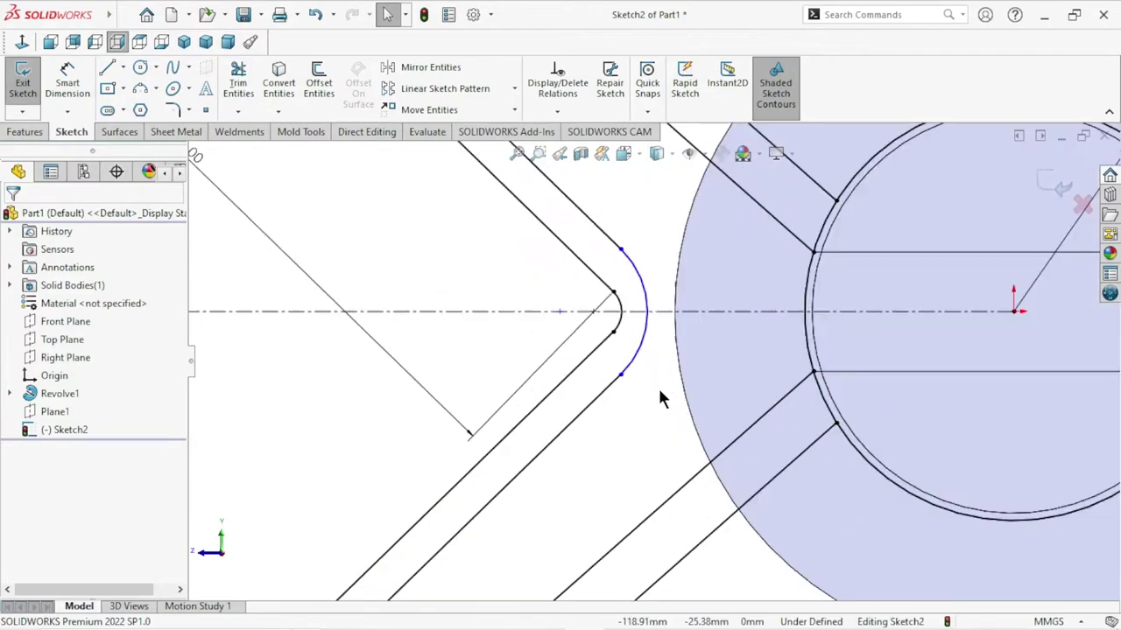
# Dimension the outer bend arc with an R25 radius, fully defining Sketch2.
pyautogui.click(68, 87)
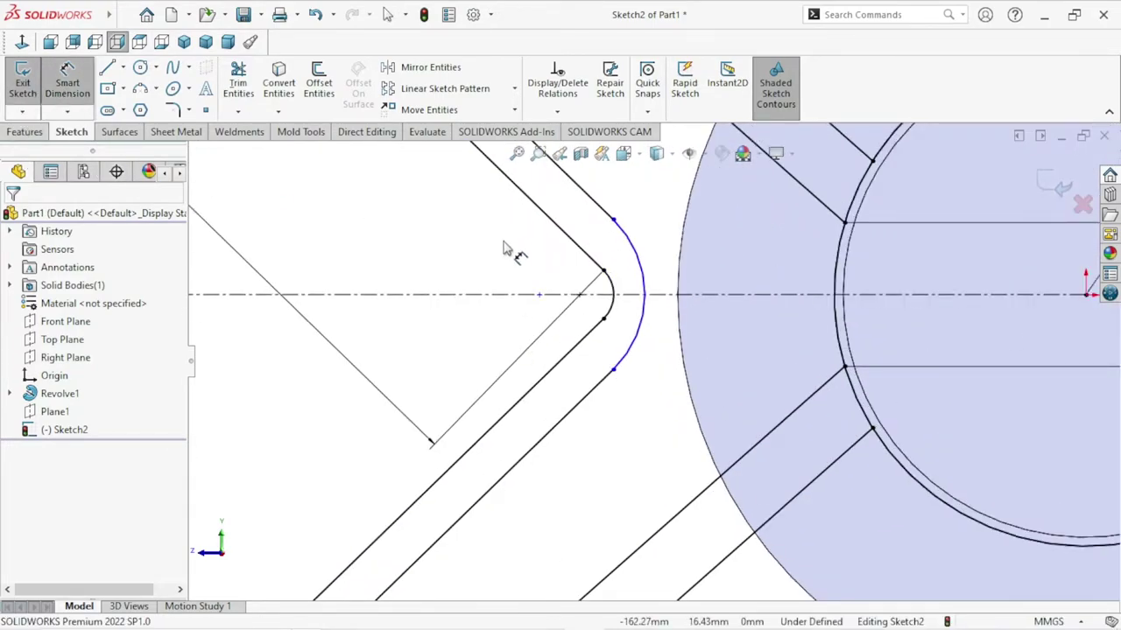
pyautogui.click(645, 269)
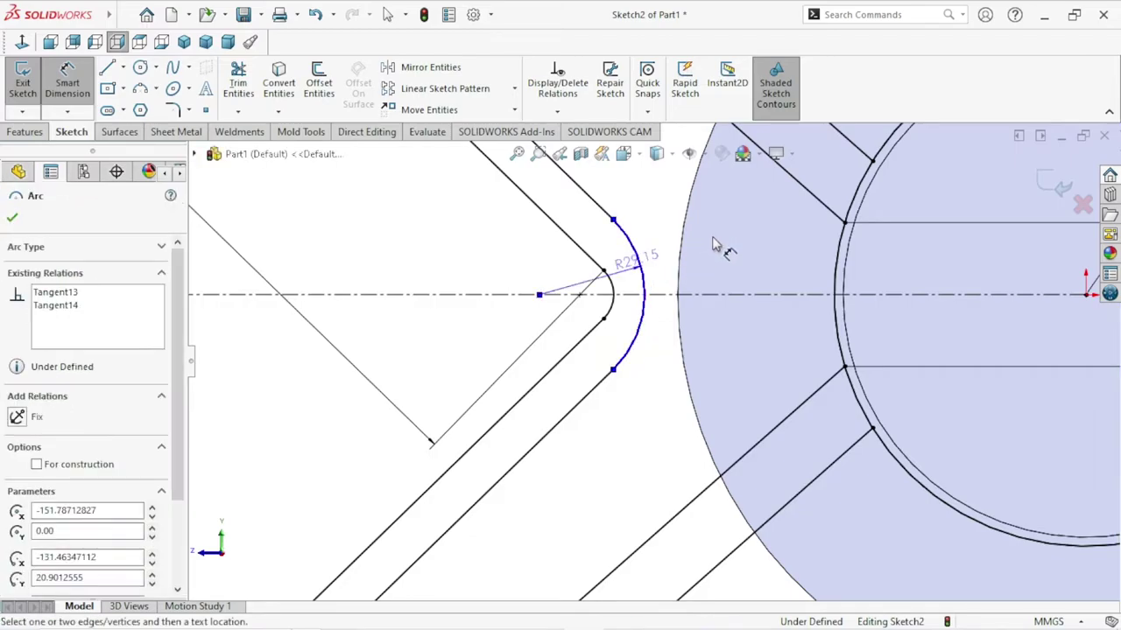
pyautogui.click(713, 245)
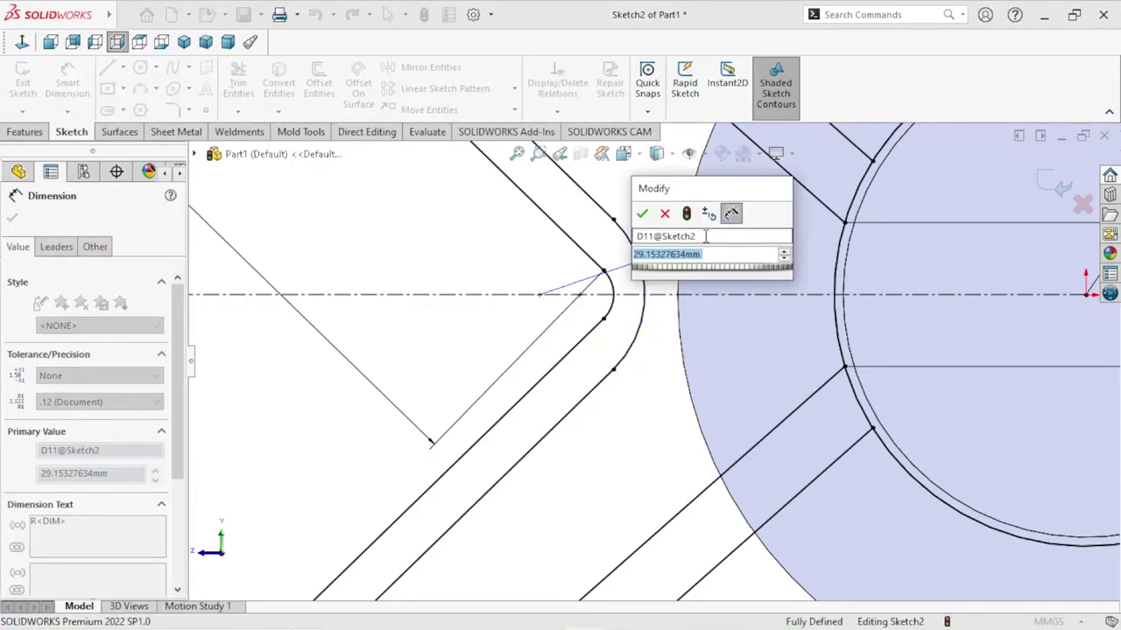
pyautogui.write('25')
pyautogui.press('Return')
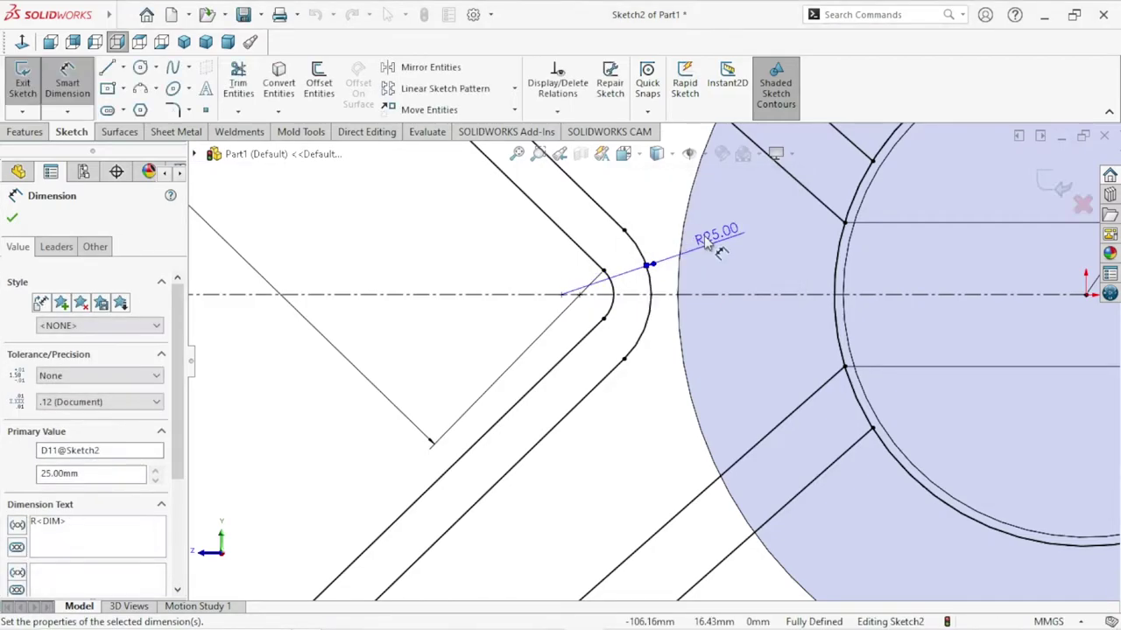
pyautogui.scroll(1, 604, 390)
pyautogui.scroll(3, 604, 385)
pyautogui.scroll(2, 604, 383)
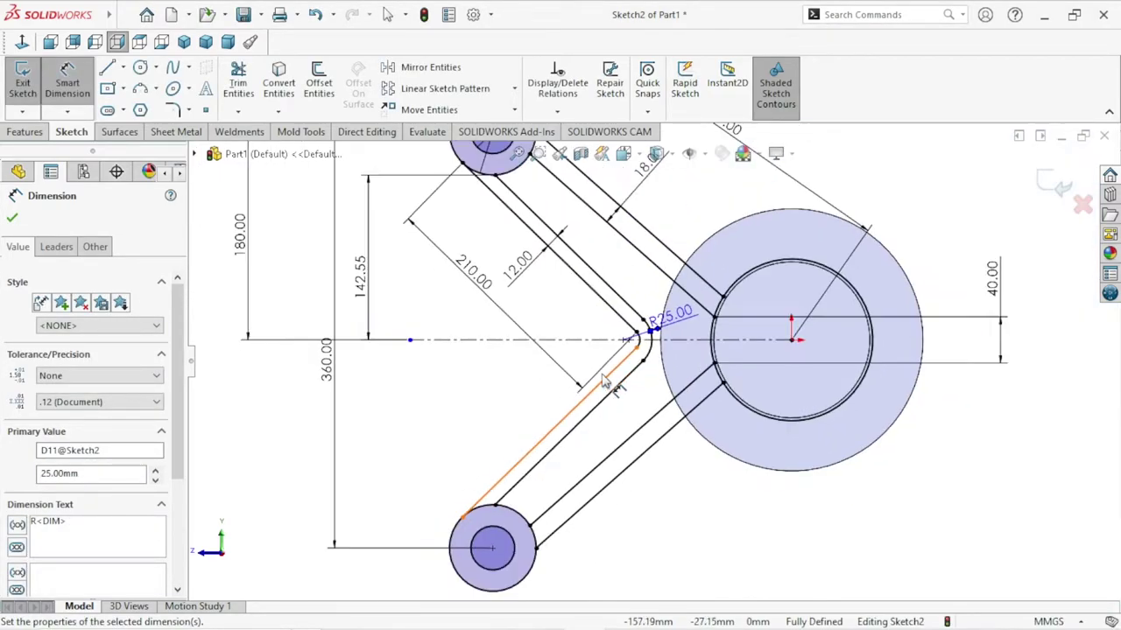
pyautogui.scroll(2, 604, 382)
pyautogui.scroll(-1, 624, 378)
pyautogui.scroll(1, 624, 378)
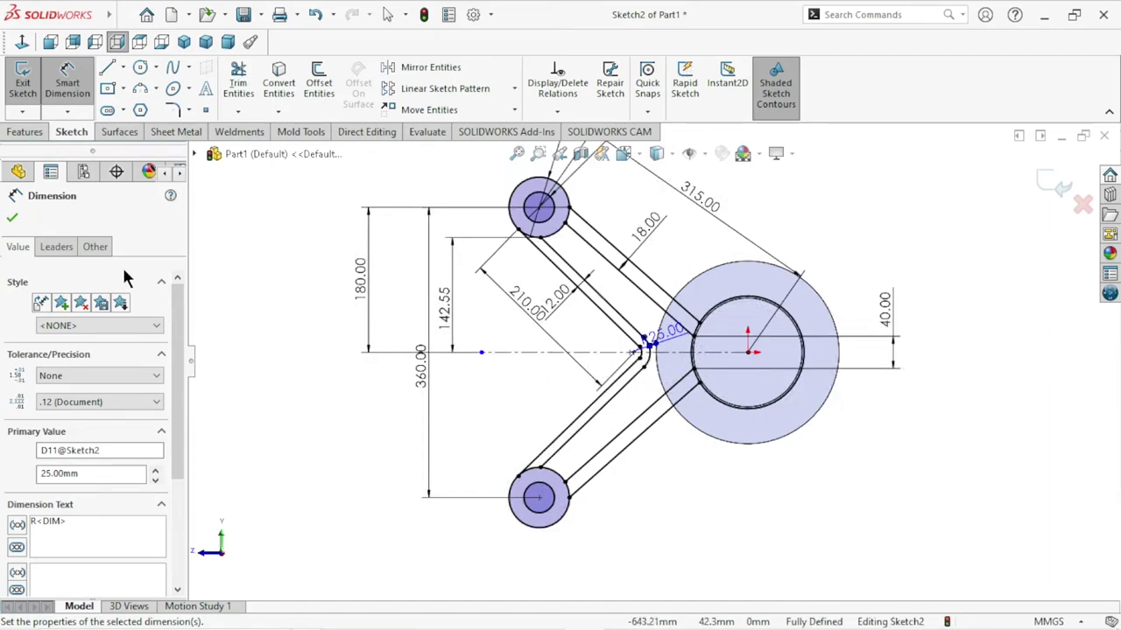
pyautogui.click(9, 219)
pyautogui.scroll(-2, 743, 332)
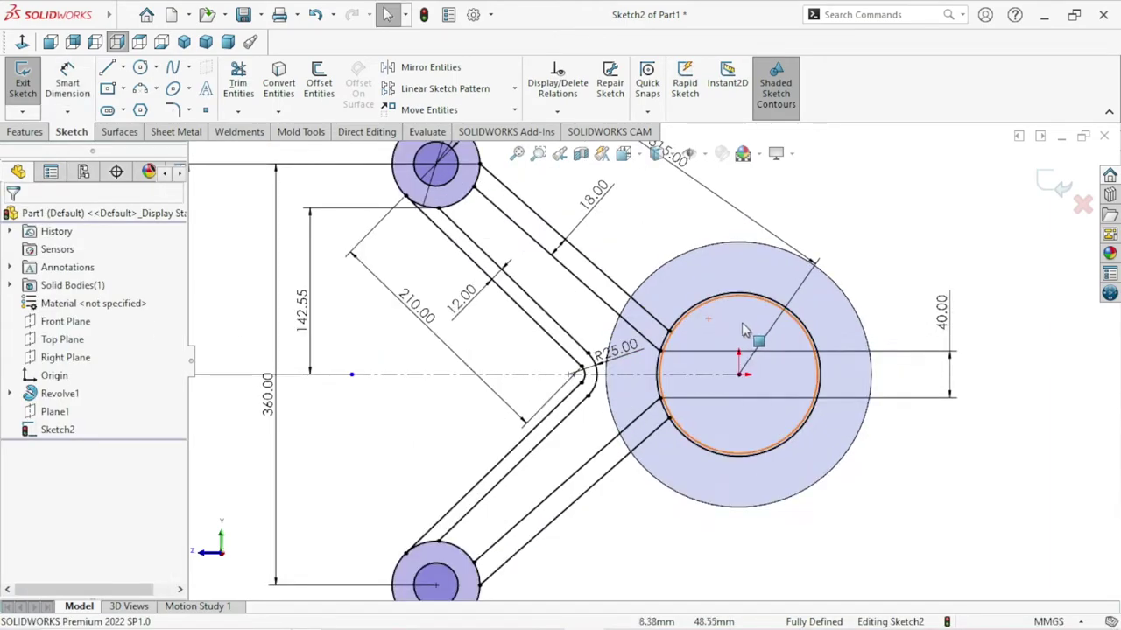
pyautogui.scroll(1, 743, 332)
pyautogui.scroll(4, 742, 332)
pyautogui.scroll(-1, 768, 260)
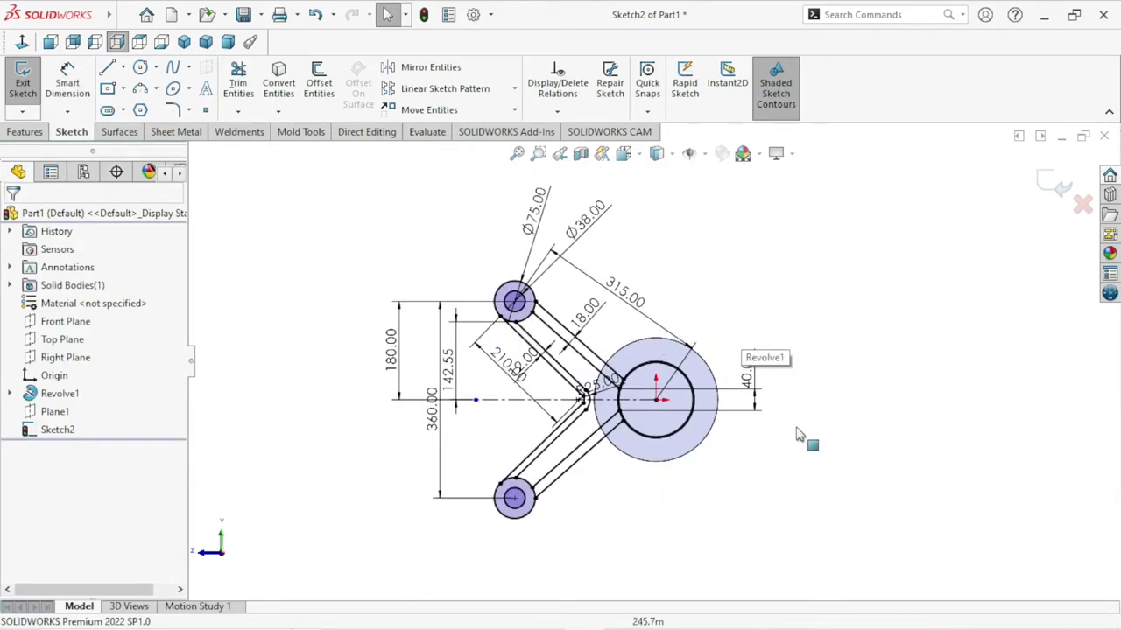
pyautogui.scroll(-1, 672, 419)
pyautogui.scroll(-2, 654, 406)
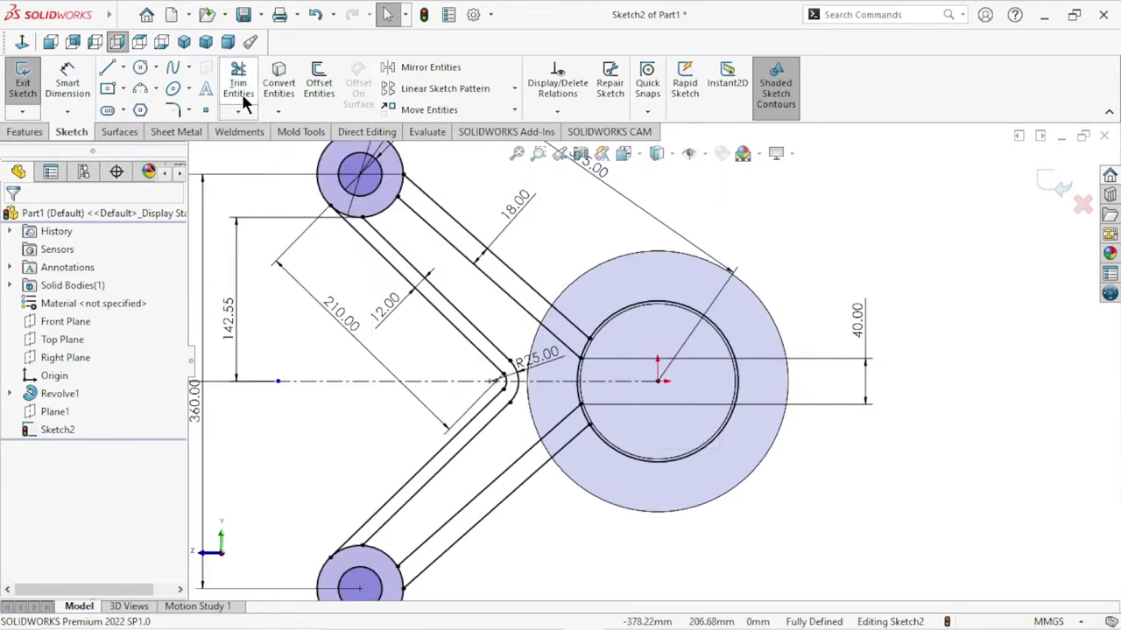
# Power-trim the hub circle segment lying between the two V-arm lines.
pyautogui.scroll(-1, 593, 288)
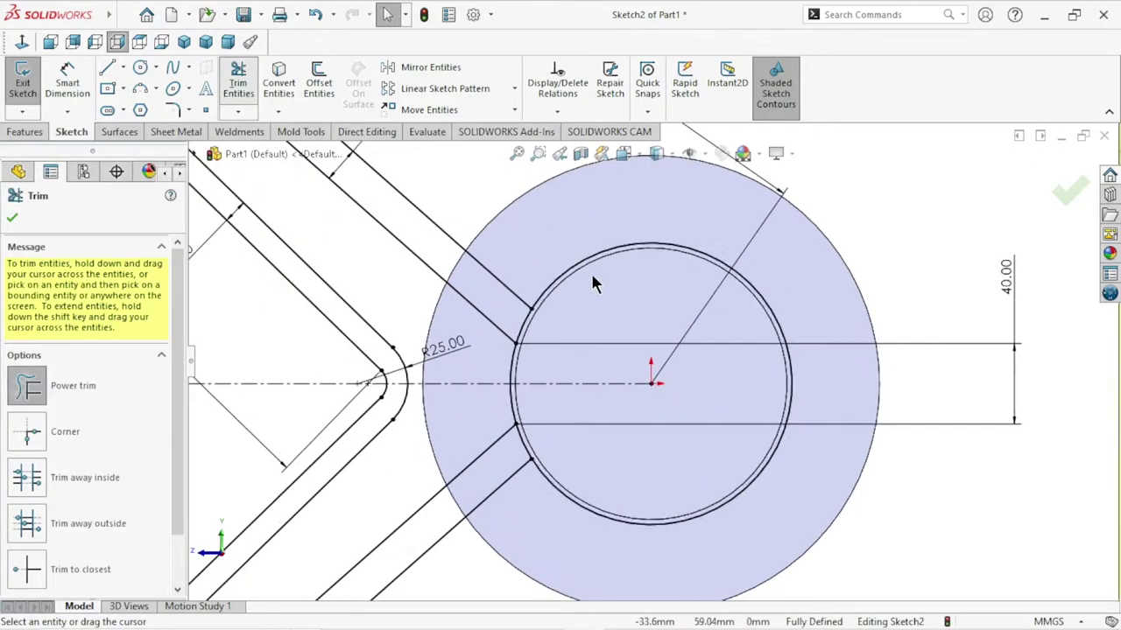
pyautogui.scroll(-1, 590, 271)
pyautogui.moveTo(599, 295); pyautogui.dragTo(564, 518)
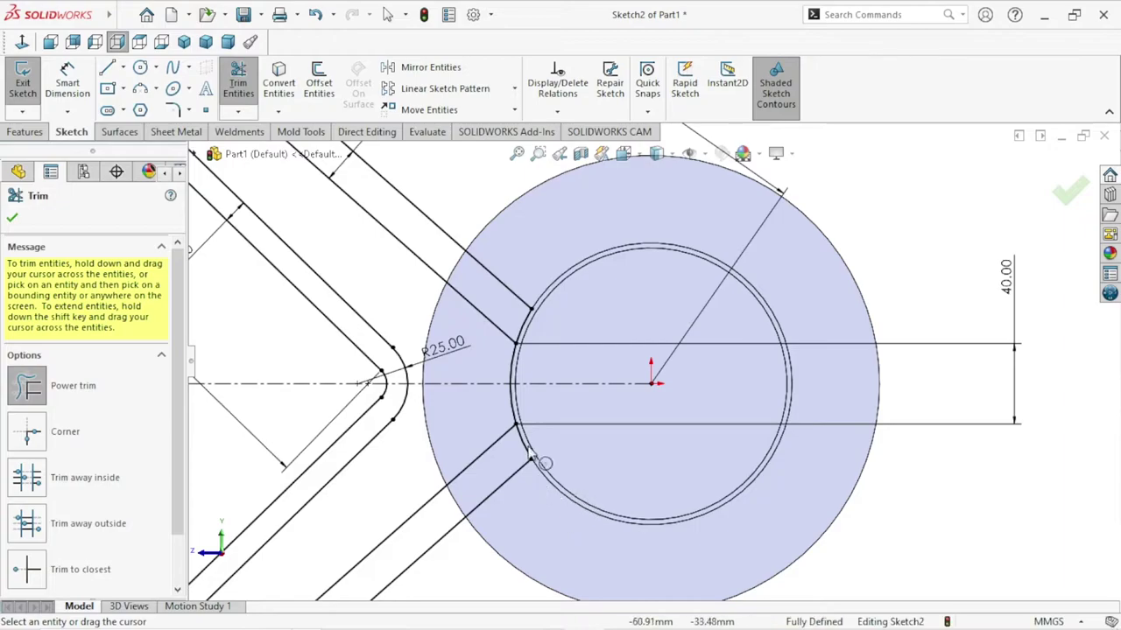
pyautogui.moveTo(491, 368); pyautogui.dragTo(512, 409)
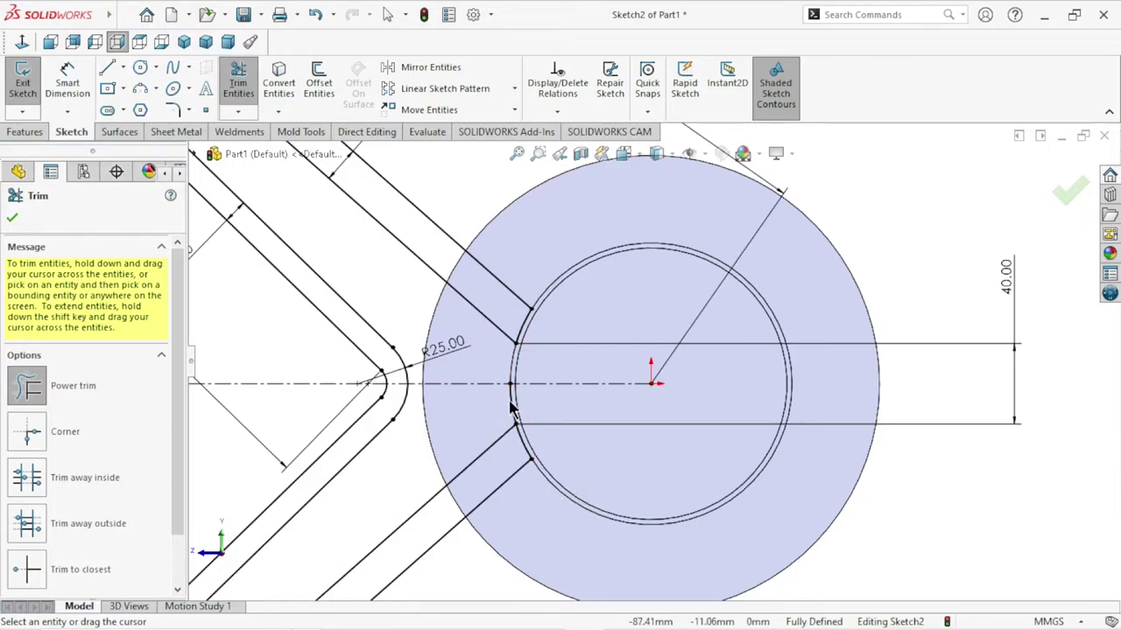
pyautogui.scroll(4, 589, 445)
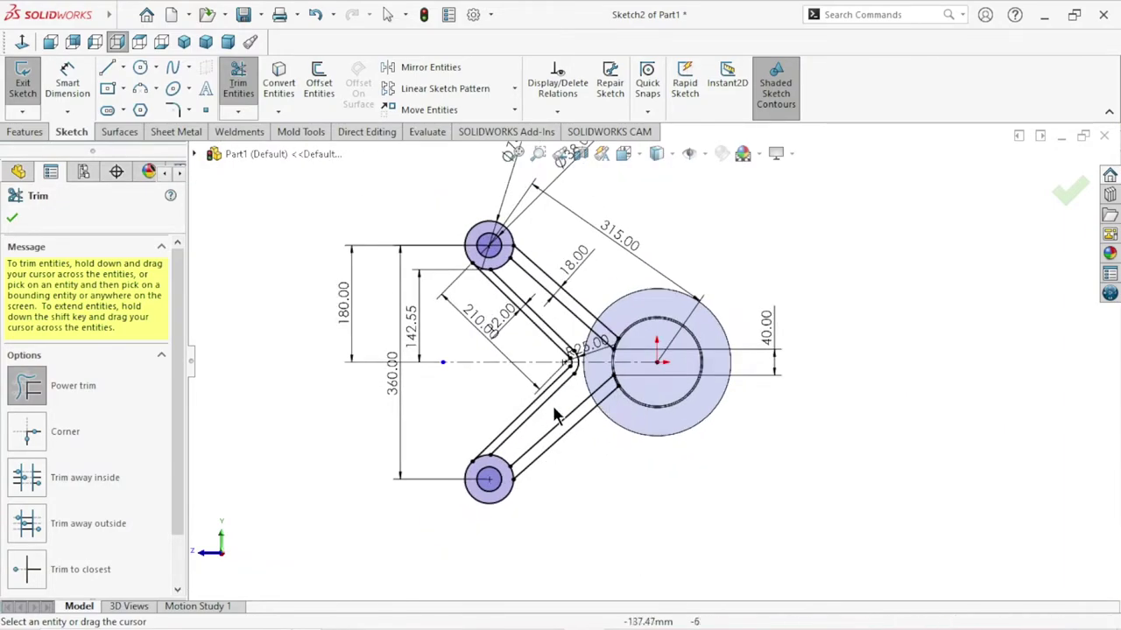
pyautogui.scroll(-2, 493, 329)
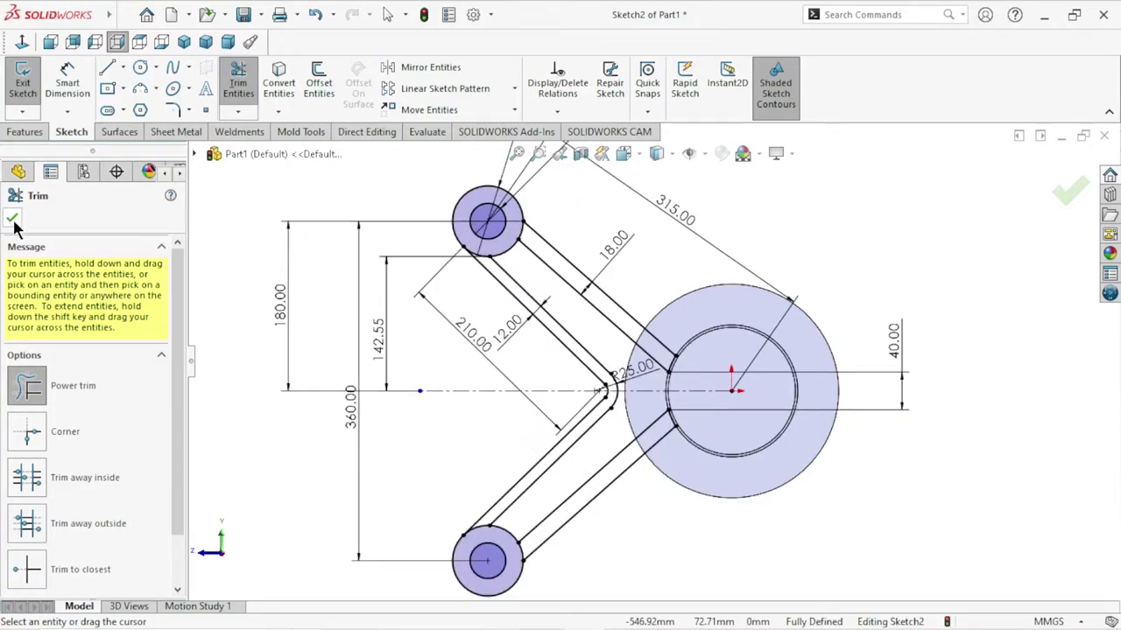
pyautogui.click(11, 218)
pyautogui.scroll(2, 625, 430)
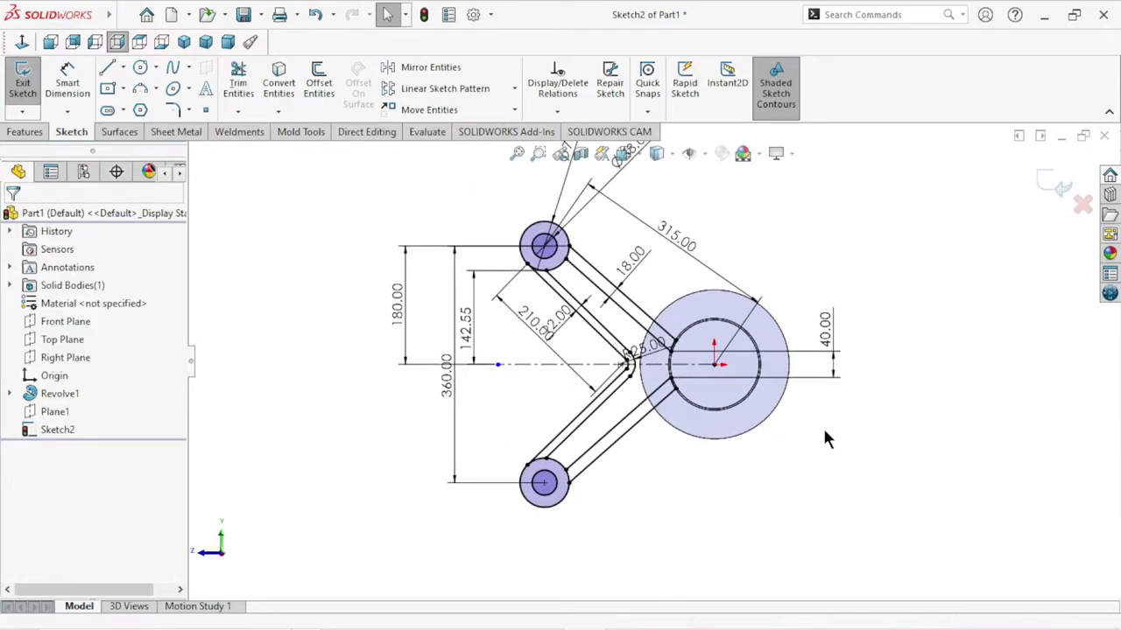
# Start a Boss-Extrude with the upper and lower arm regions selected.
pyautogui.click(28, 137)
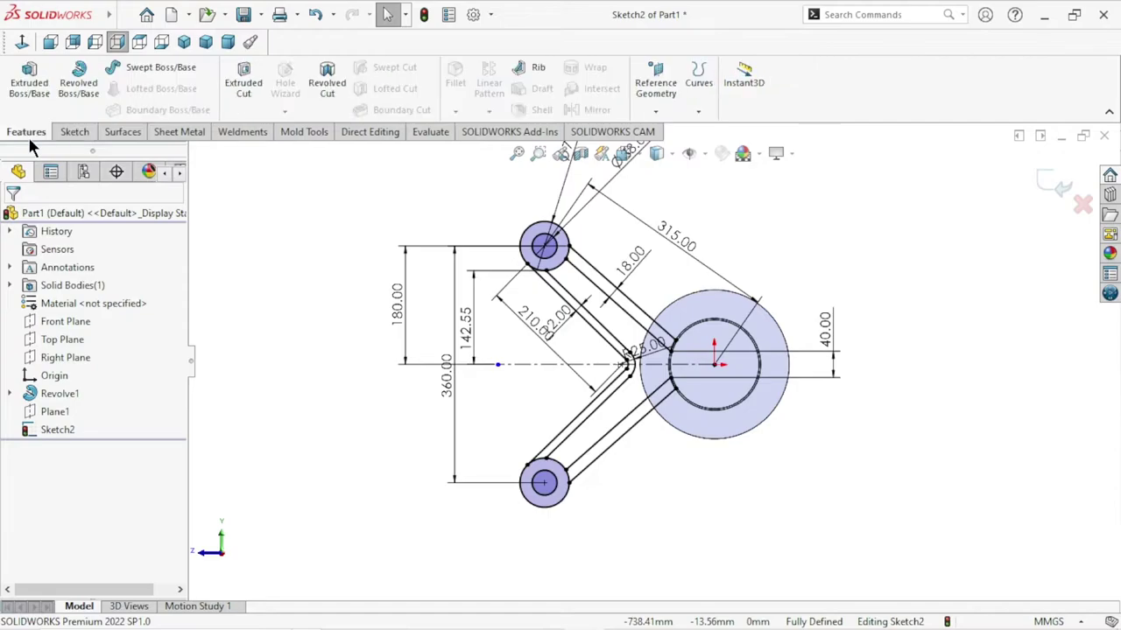
pyautogui.click(39, 97)
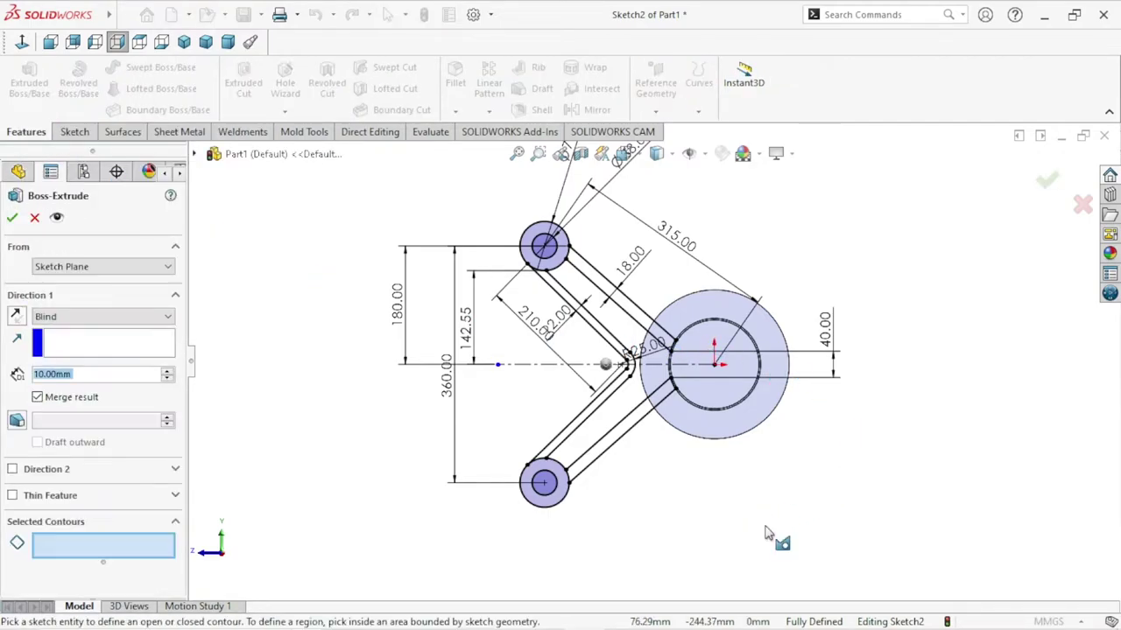
pyautogui.click(627, 308)
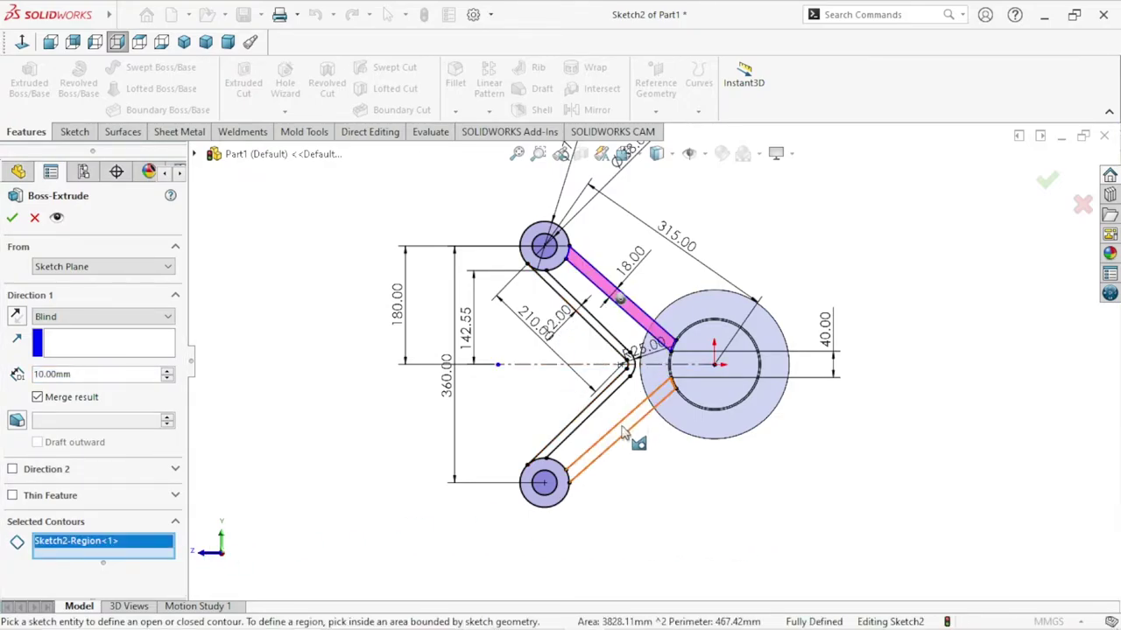
pyautogui.click(623, 431)
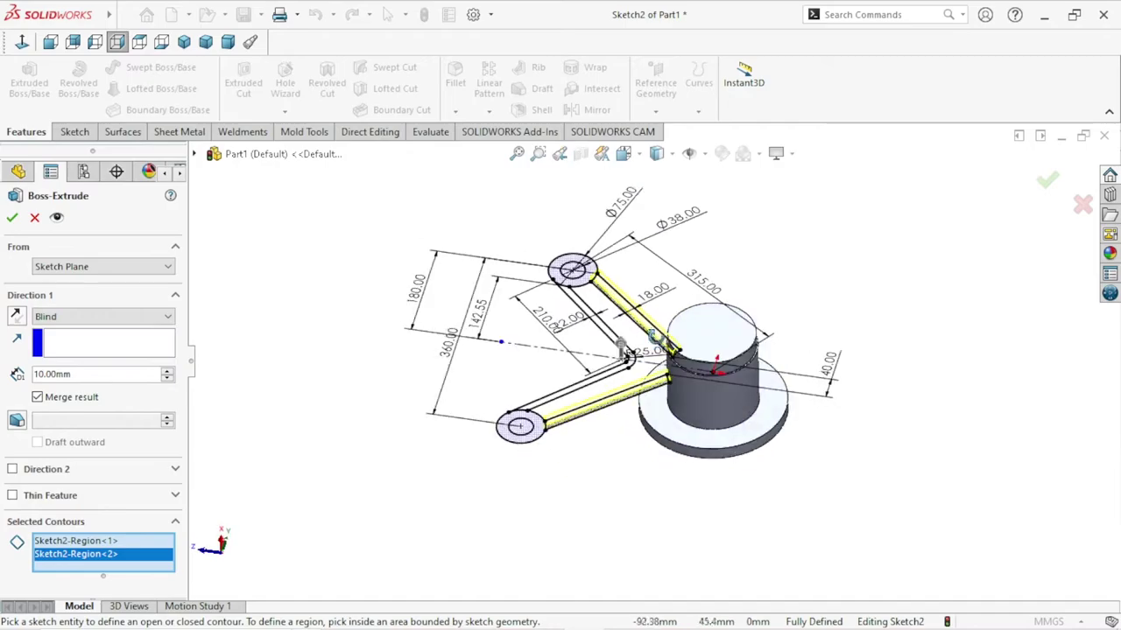
# Set Direction 1 to Up To Surface, ending at the upper cylinder face.
pyautogui.click(91, 317)
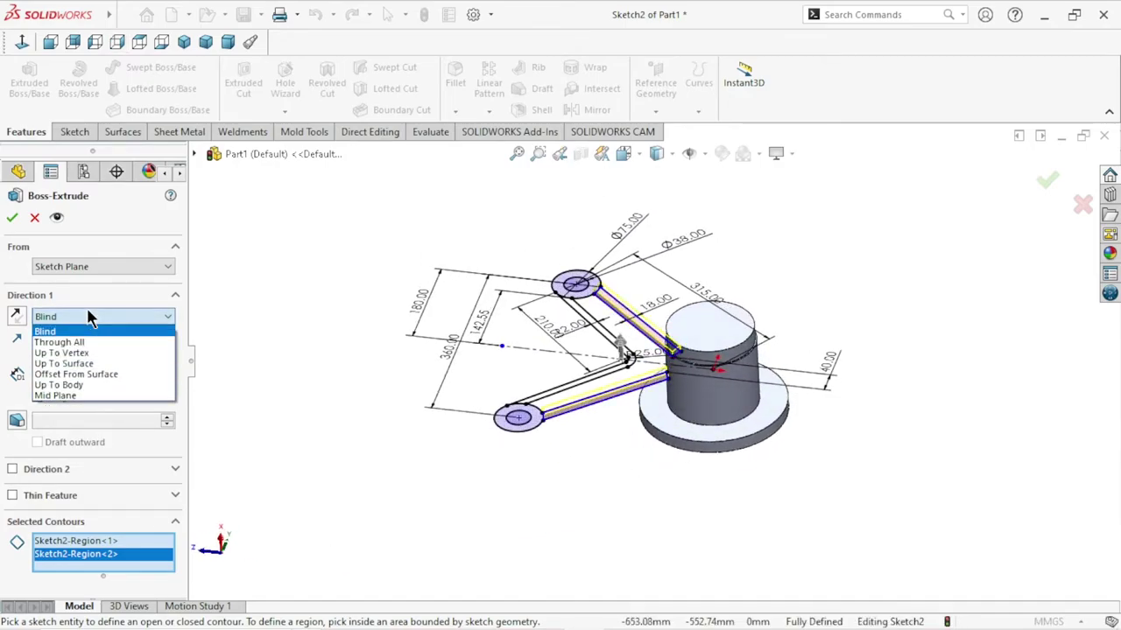
pyautogui.click(99, 365)
pyautogui.moveTo(498, 463); pyautogui.dragTo(620, 374, button='middle')
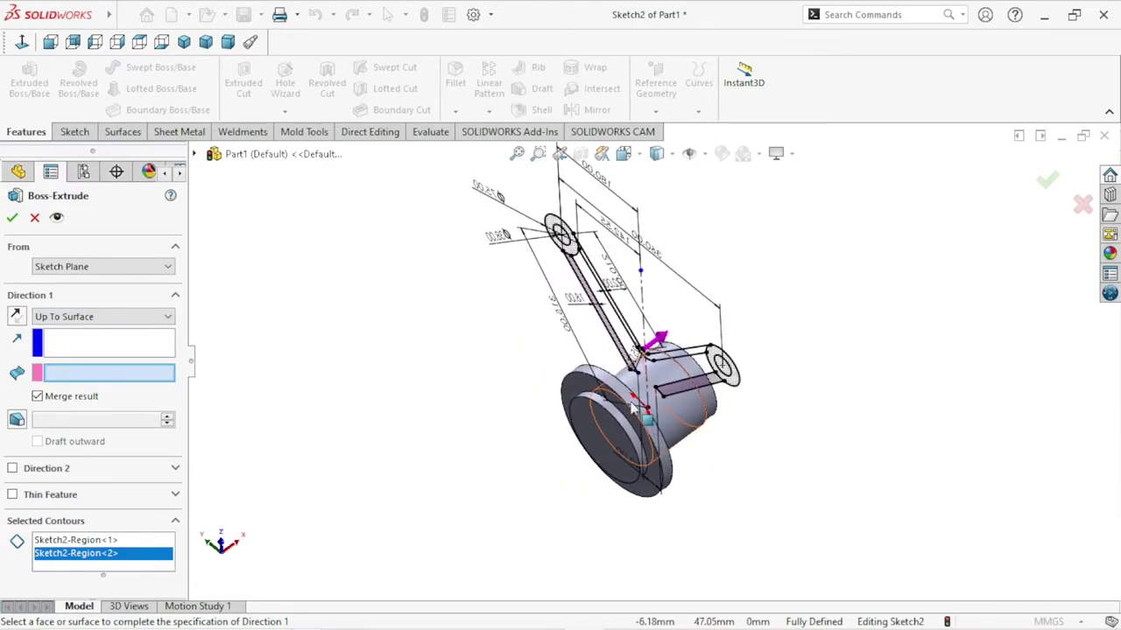
pyautogui.scroll(-3, 632, 403)
pyautogui.moveTo(835, 344); pyautogui.dragTo(796, 448, button='middle')
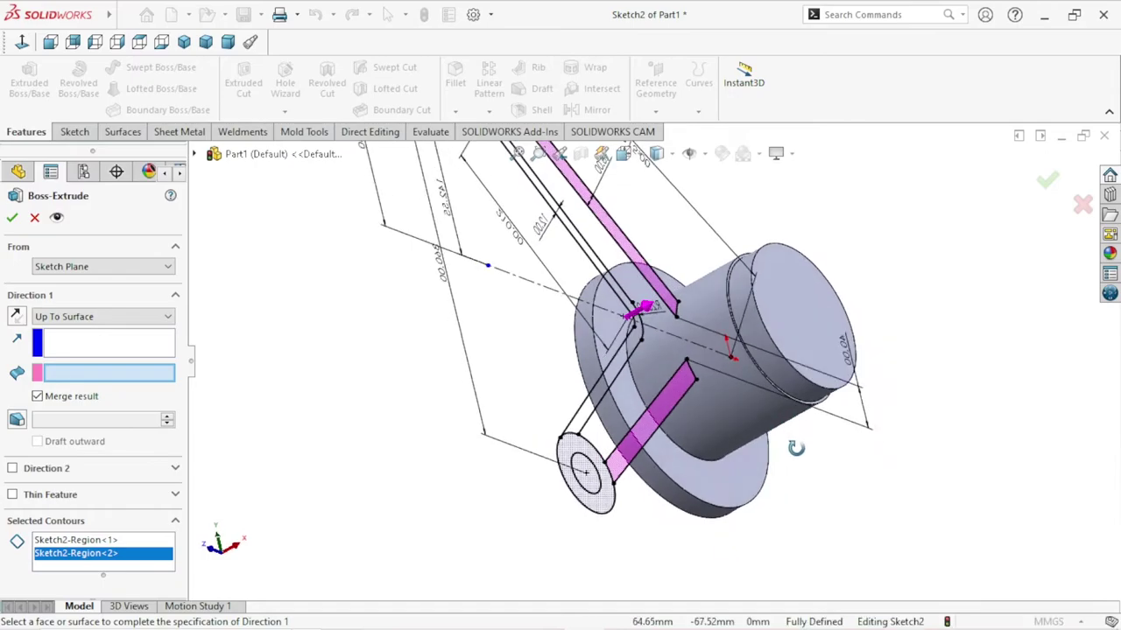
pyautogui.scroll(-2, 757, 336)
pyautogui.scroll(-2, 699, 252)
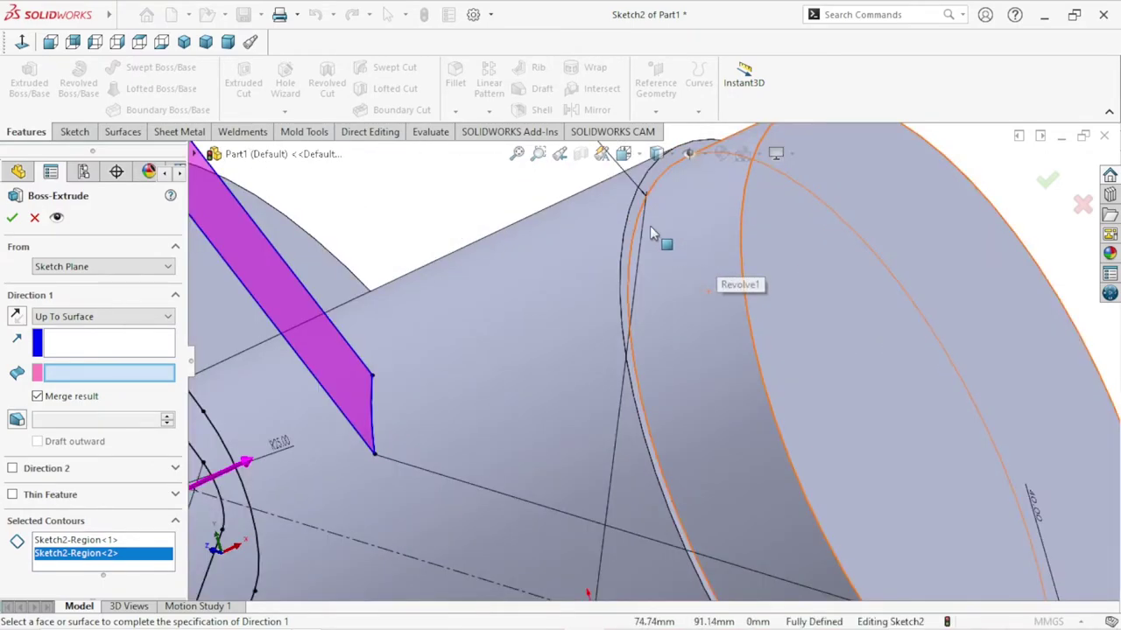
pyautogui.scroll(-2, 649, 229)
pyautogui.scroll(3, 596, 319)
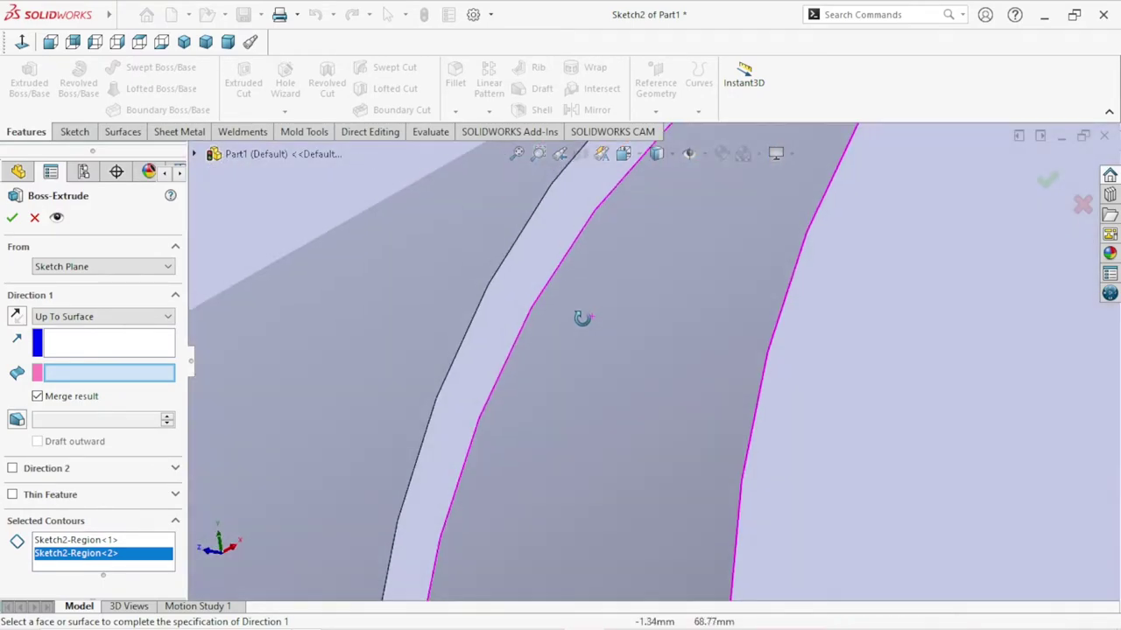
pyautogui.click(534, 280)
pyautogui.scroll(3, 542, 433)
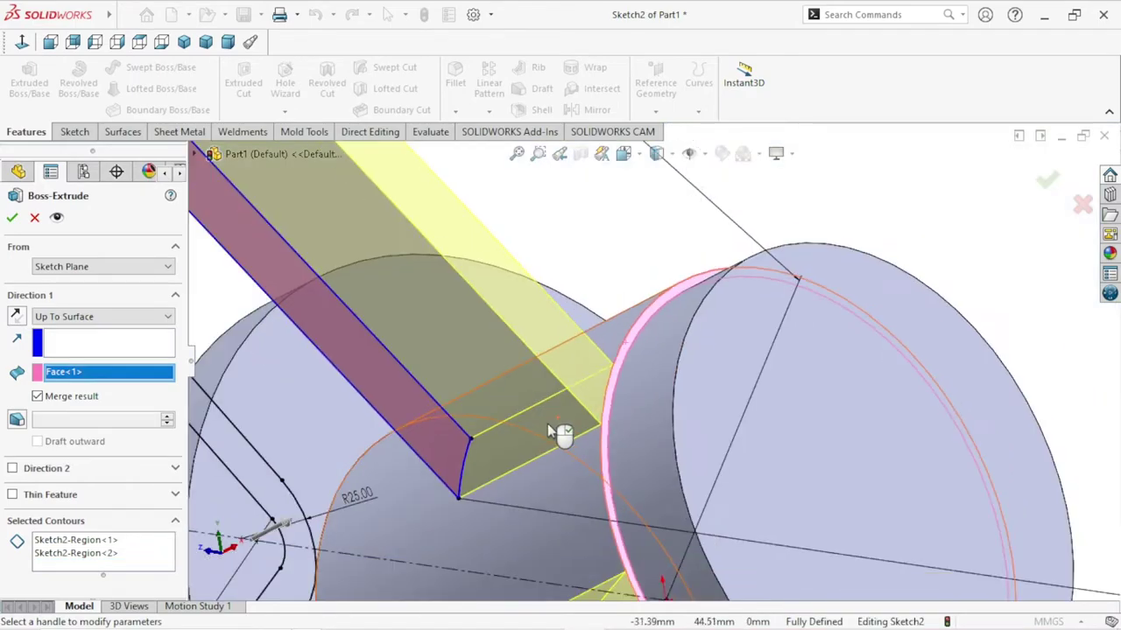
pyautogui.scroll(3, 566, 430)
pyautogui.scroll(3, 657, 473)
pyautogui.moveTo(751, 457); pyautogui.dragTo(758, 443, button='middle')
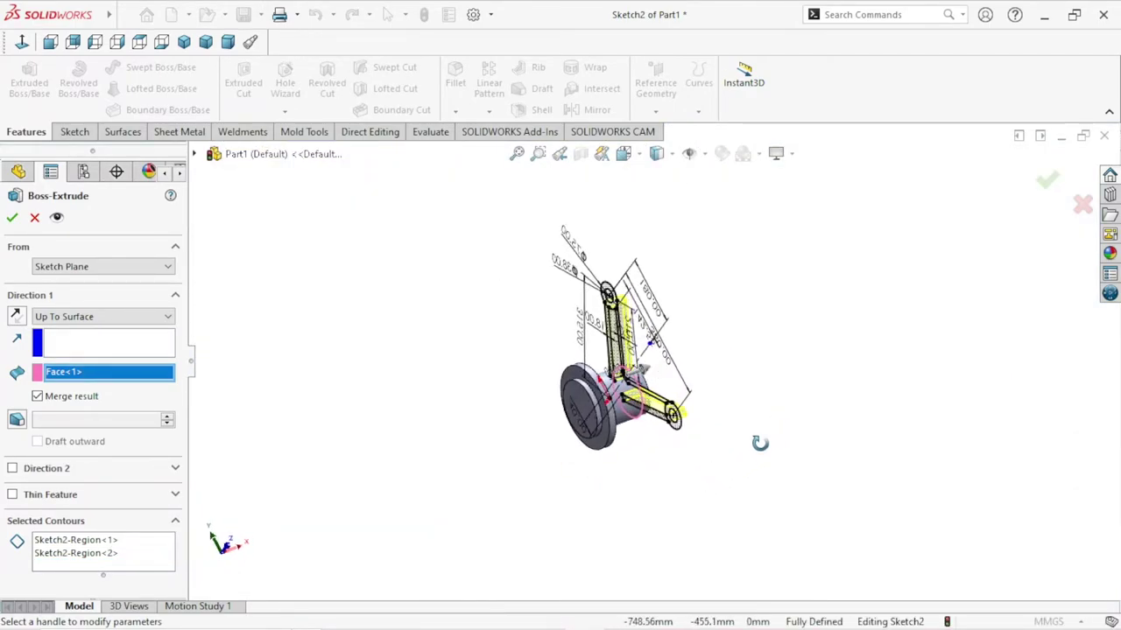
# Add Direction 2 Up To Surface at the disc's ring face and confirm Boss-Extrude1.
pyautogui.click(12, 470)
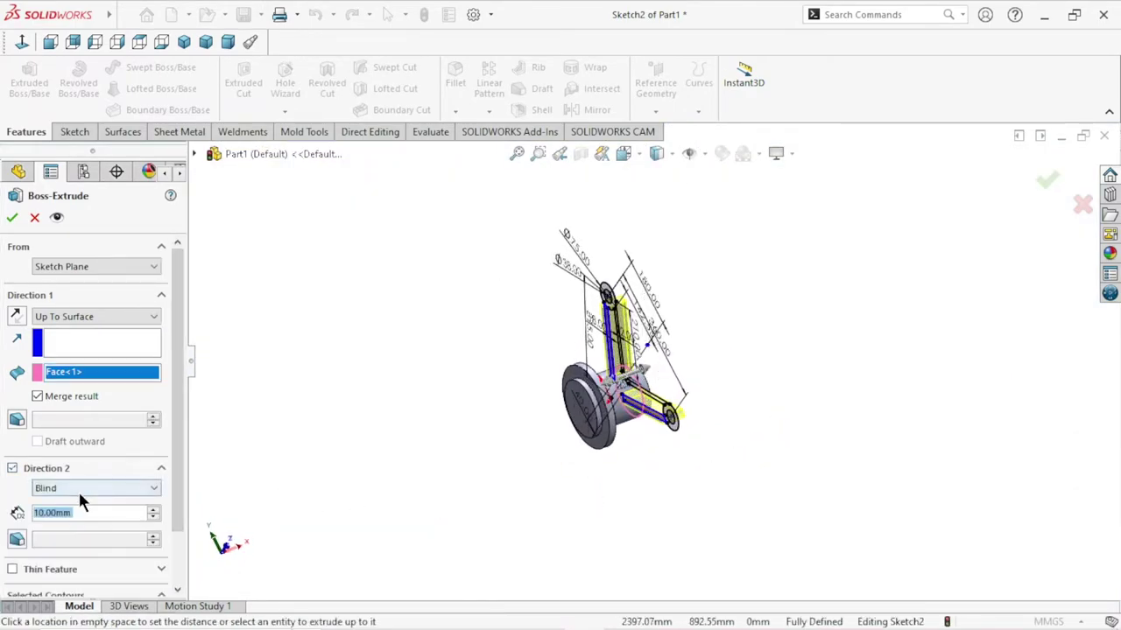
pyautogui.click(98, 490)
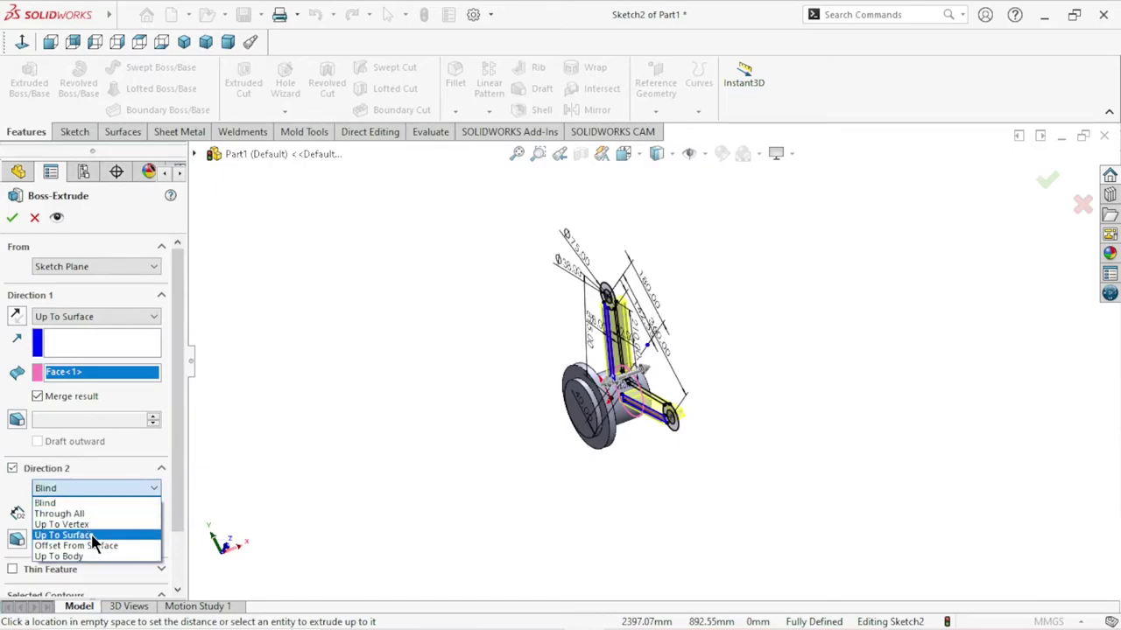
pyautogui.click(92, 535)
pyautogui.moveTo(532, 424); pyautogui.dragTo(525, 448, button='middle')
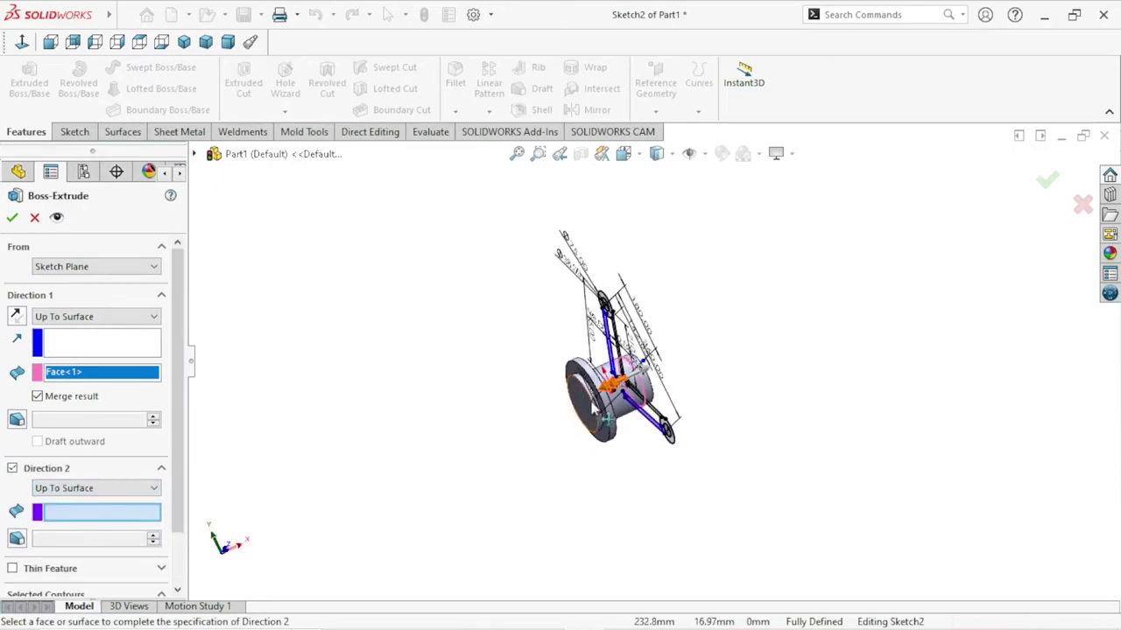
pyautogui.scroll(-3, 612, 368)
pyautogui.scroll(-3, 613, 368)
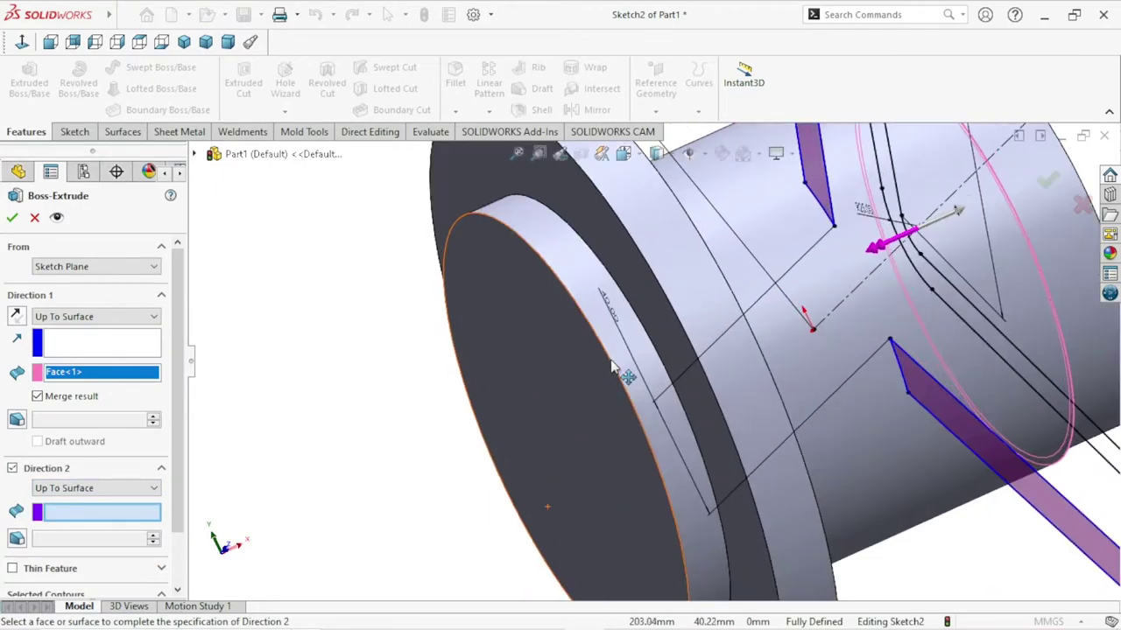
pyautogui.click(618, 236)
pyautogui.scroll(5, 531, 388)
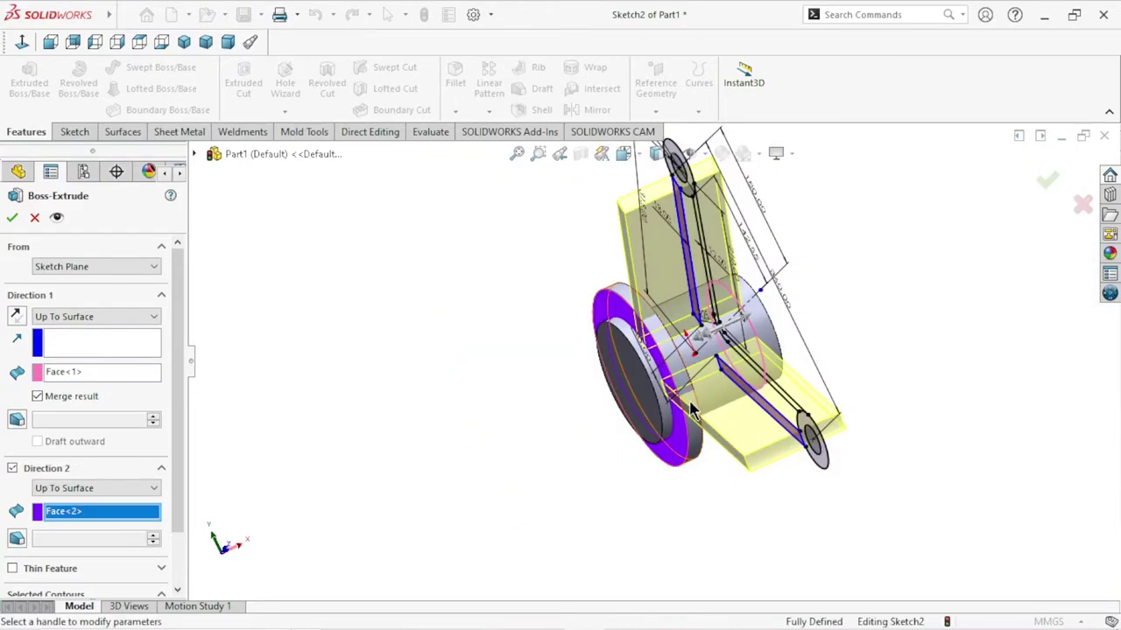
pyautogui.click(10, 220)
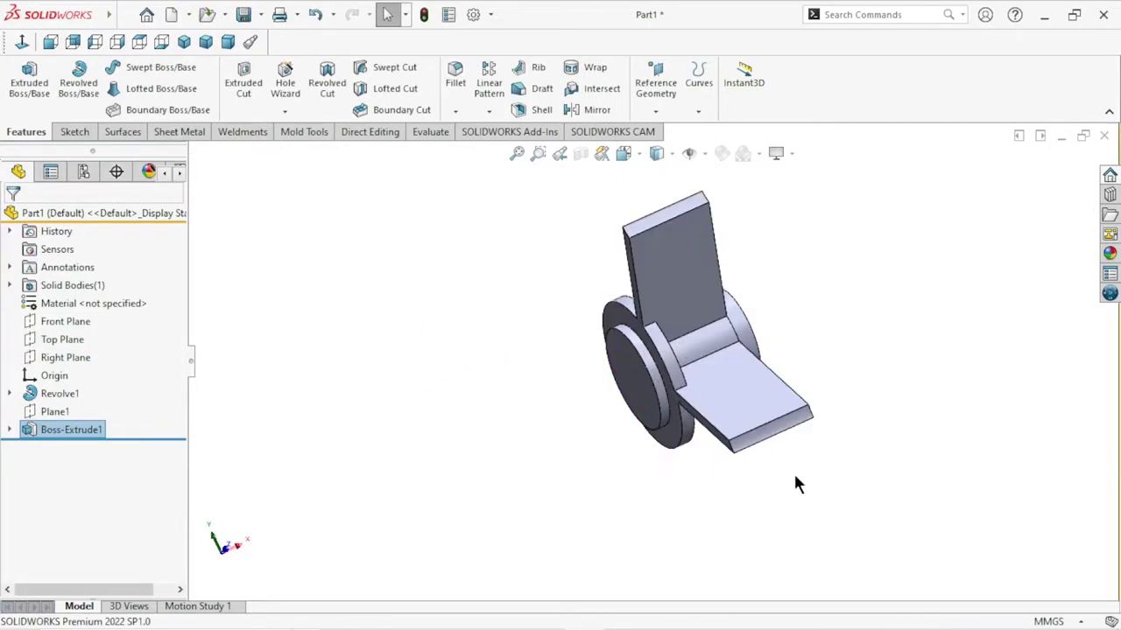
# Show Sketch2 from under Boss-Extrude1 and launch Extruded Boss/Base from it.
pyautogui.moveTo(838, 459)
pyautogui.mouseDown(button='middle')
pyautogui.moveTo(768, 390)
pyautogui.moveTo(789, 367)
pyautogui.moveTo(771, 385)
pyautogui.moveTo(780, 320)
pyautogui.moveTo(750, 370)
pyautogui.mouseUp(button='middle')
pyautogui.scroll(-3, 718, 430)
pyautogui.scroll(3, 800, 453)
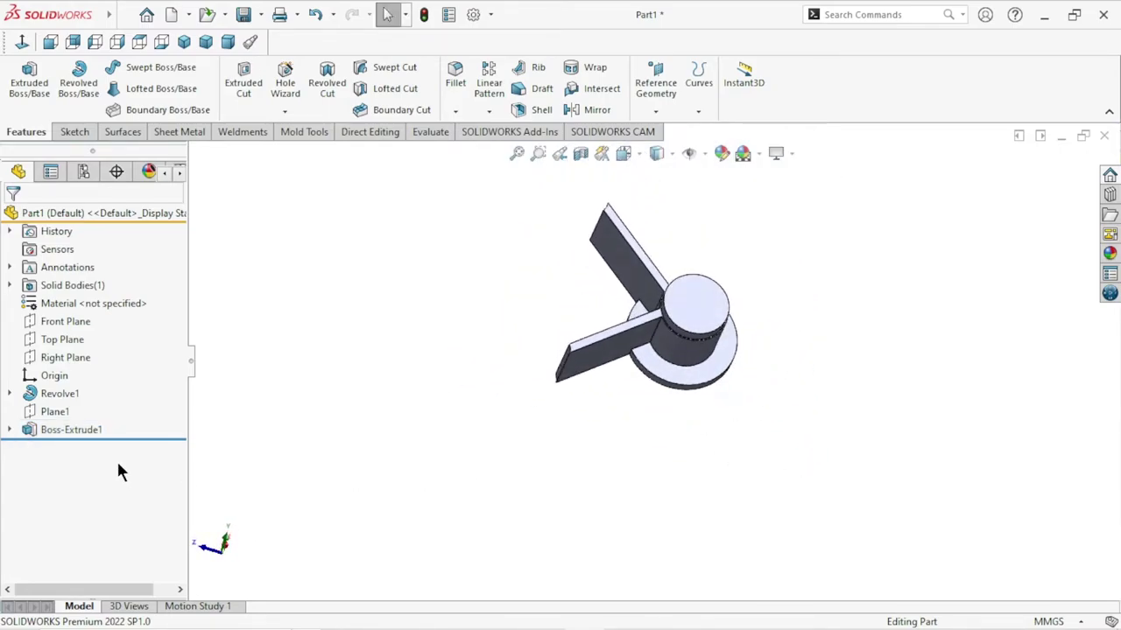
pyautogui.click(13, 430)
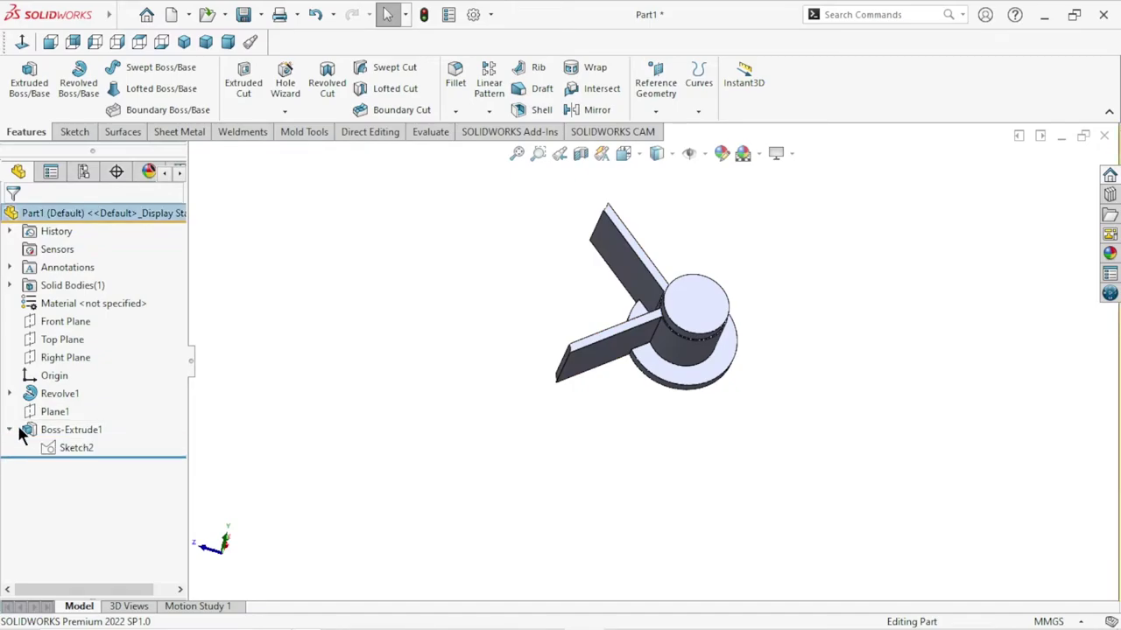
pyautogui.click(70, 448)
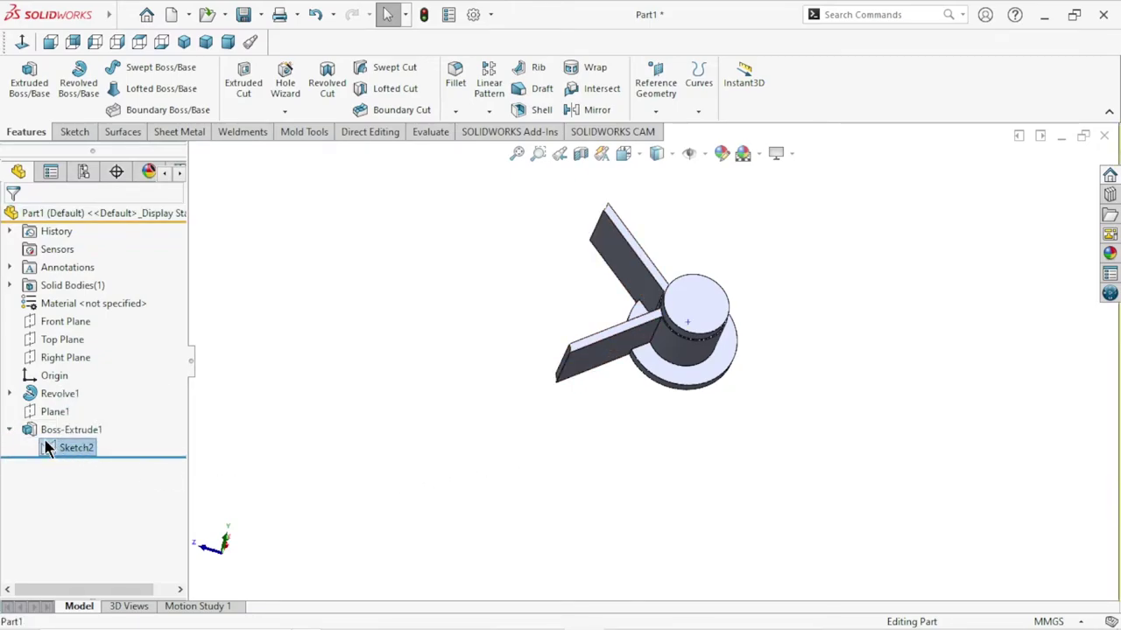
pyautogui.moveTo(437, 443)
pyautogui.mouseDown(button='middle')
pyautogui.moveTo(452, 380)
pyautogui.moveTo(485, 409)
pyautogui.mouseUp(button='middle')
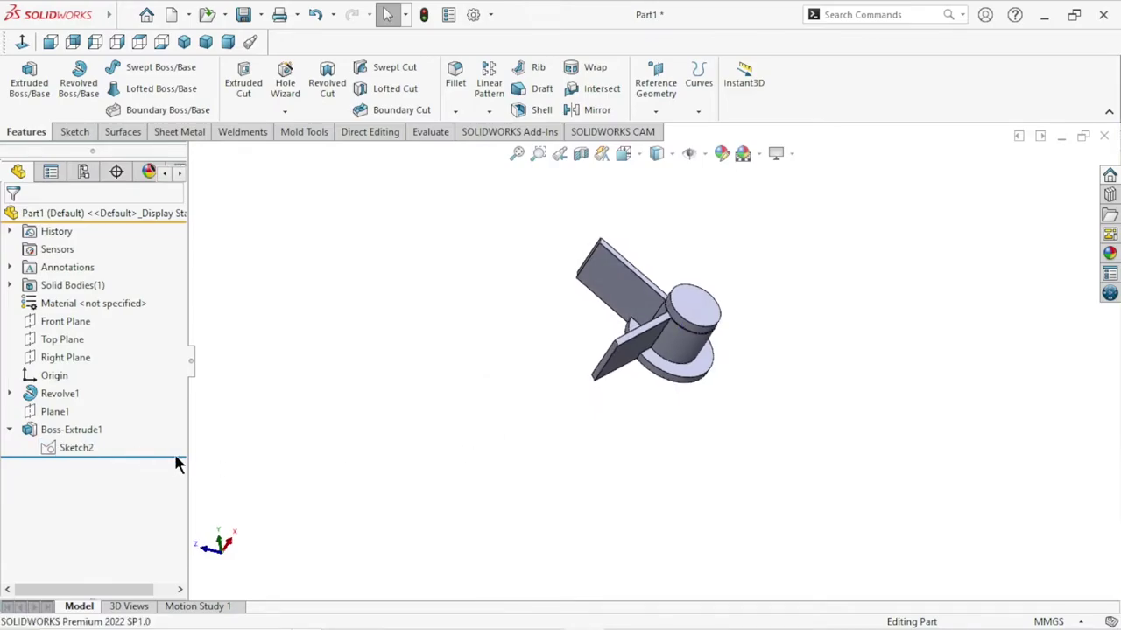
pyautogui.click(75, 449)
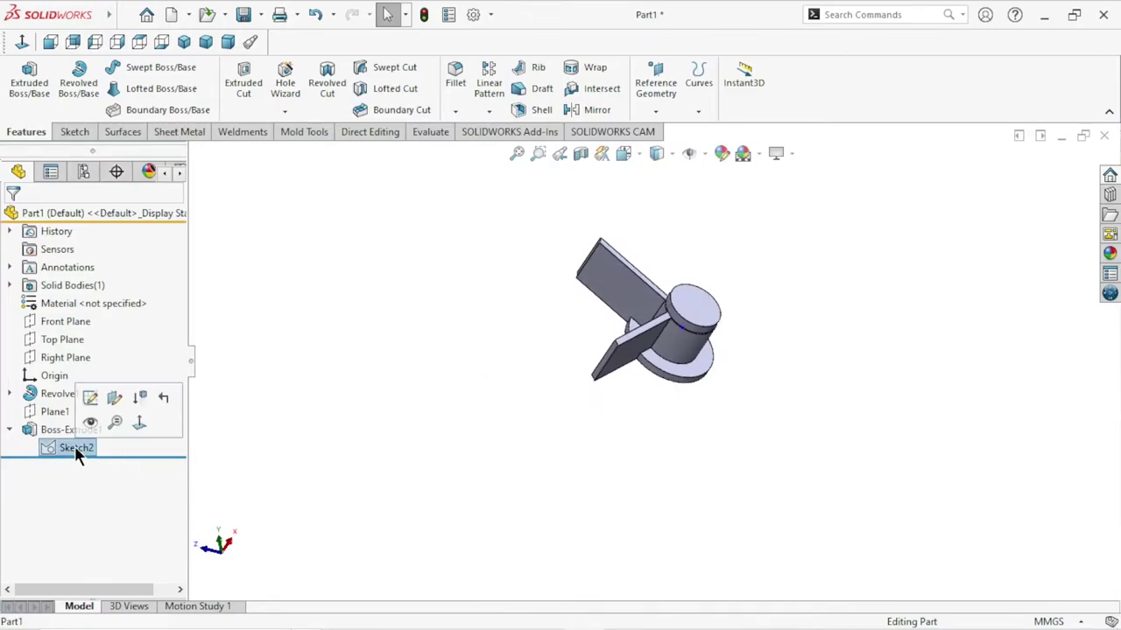
pyautogui.click(91, 401)
pyautogui.scroll(-2, 657, 355)
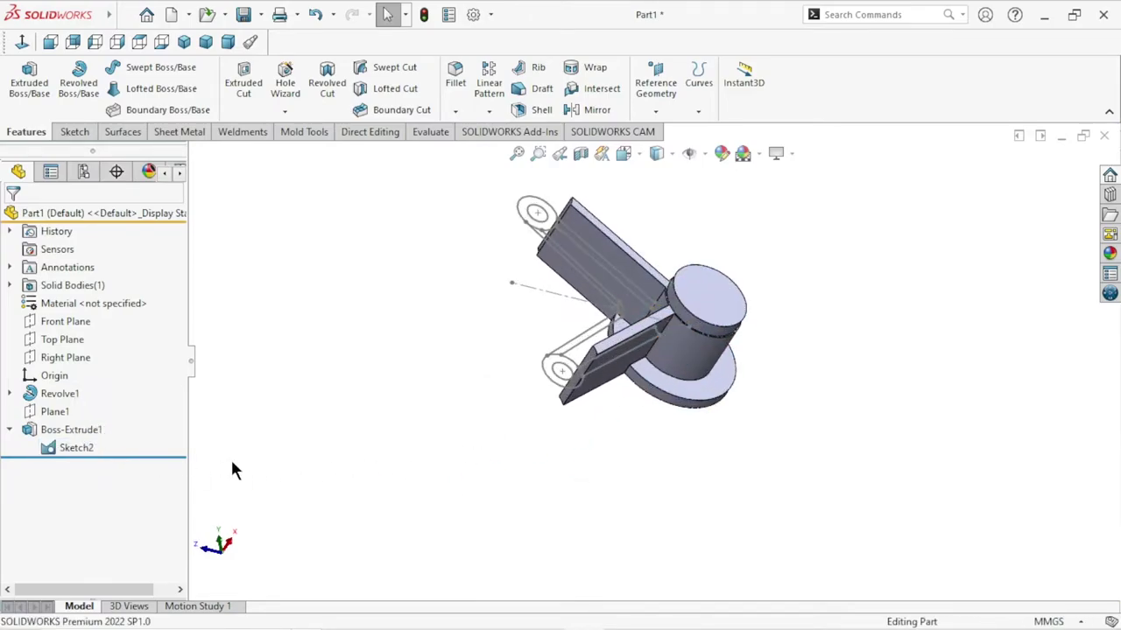
pyautogui.click(53, 447)
pyautogui.press('z')
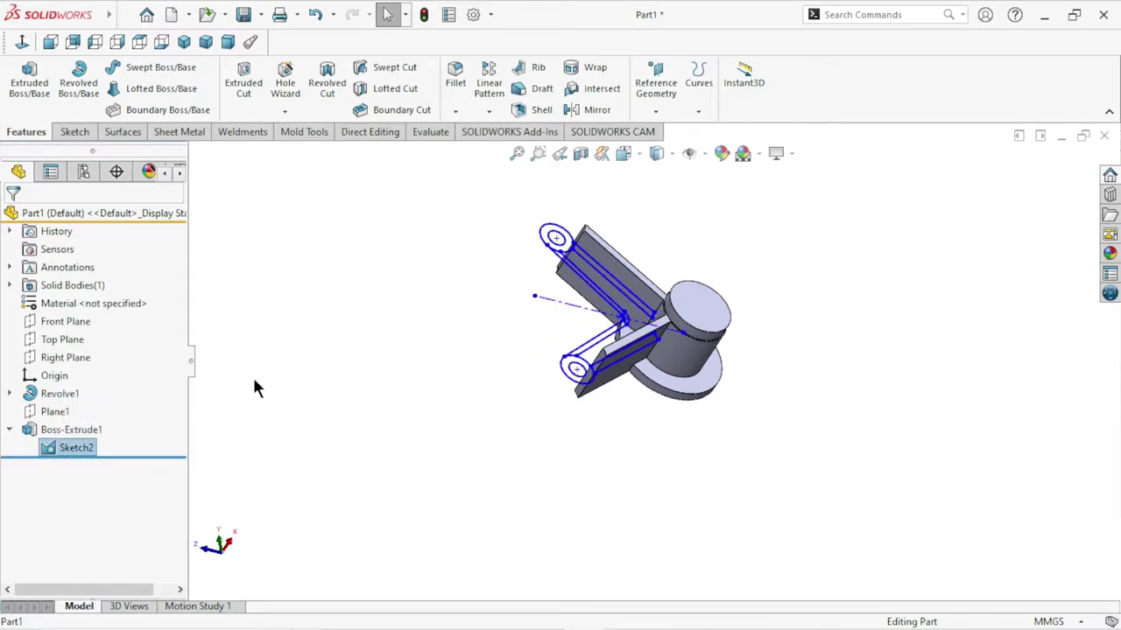
pyautogui.click(17, 92)
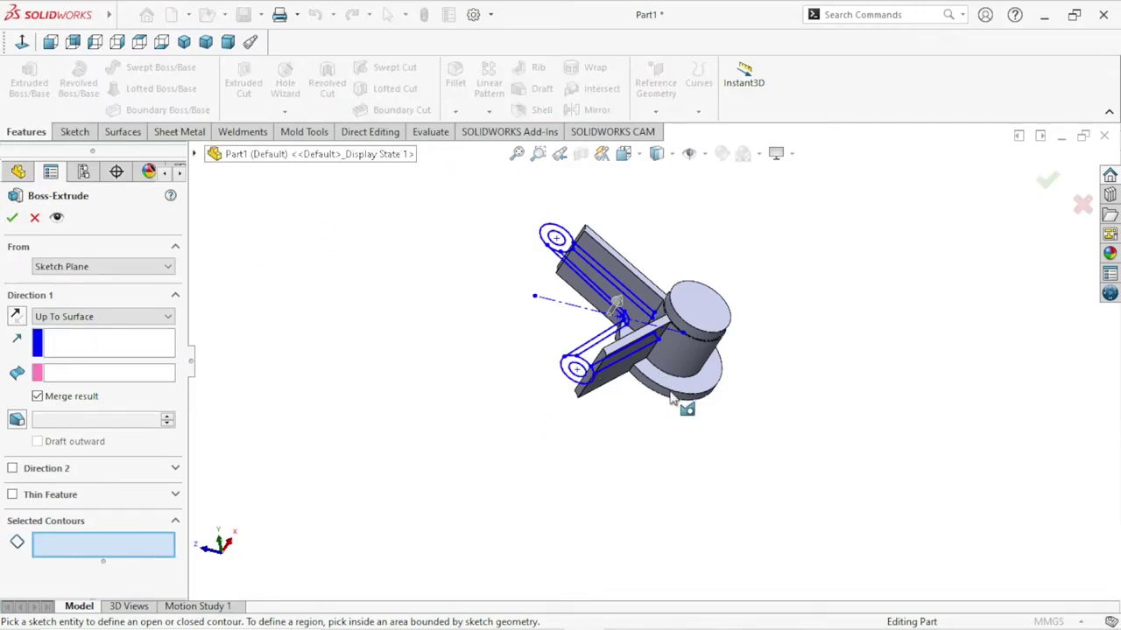
# Select the lower and upper arm slot regions of Sketch2 to extrude.
pyautogui.moveTo(670, 398); pyautogui.dragTo(604, 477, button='middle')
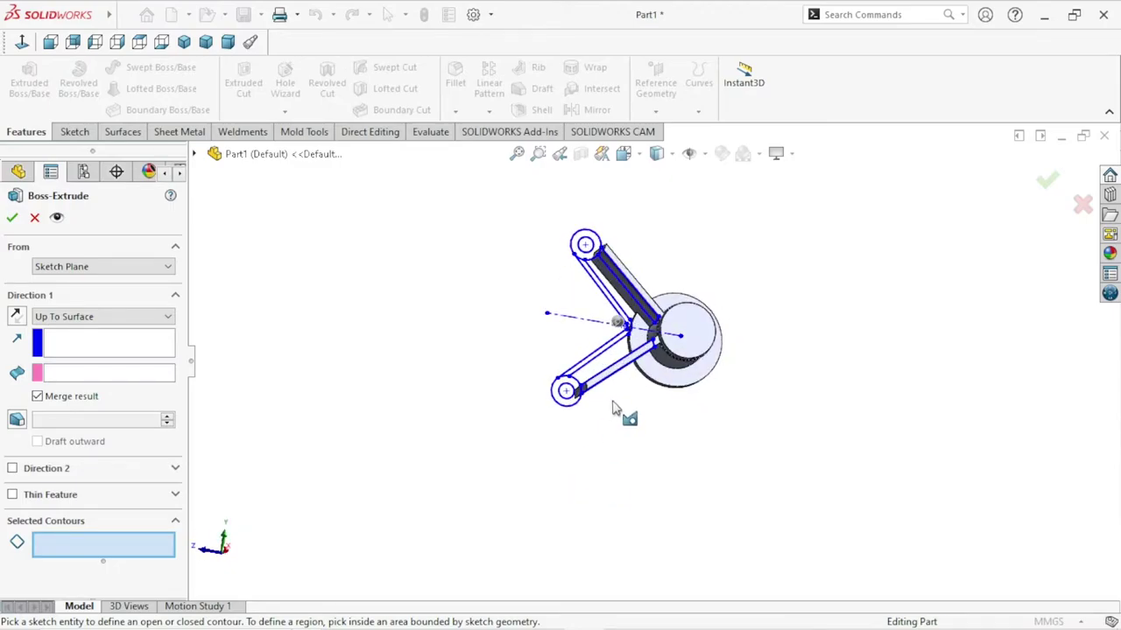
pyautogui.scroll(-2, 613, 409)
pyautogui.scroll(-3, 568, 294)
pyautogui.click(565, 289)
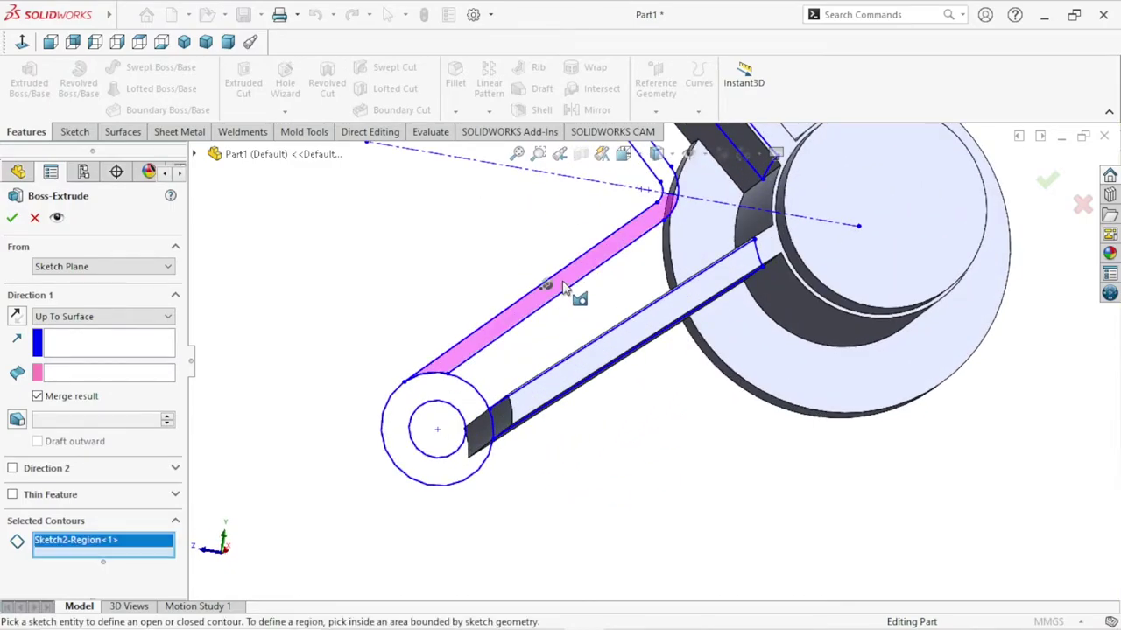
pyautogui.scroll(3, 580, 332)
pyautogui.scroll(1, 625, 263)
pyautogui.scroll(-6, 637, 265)
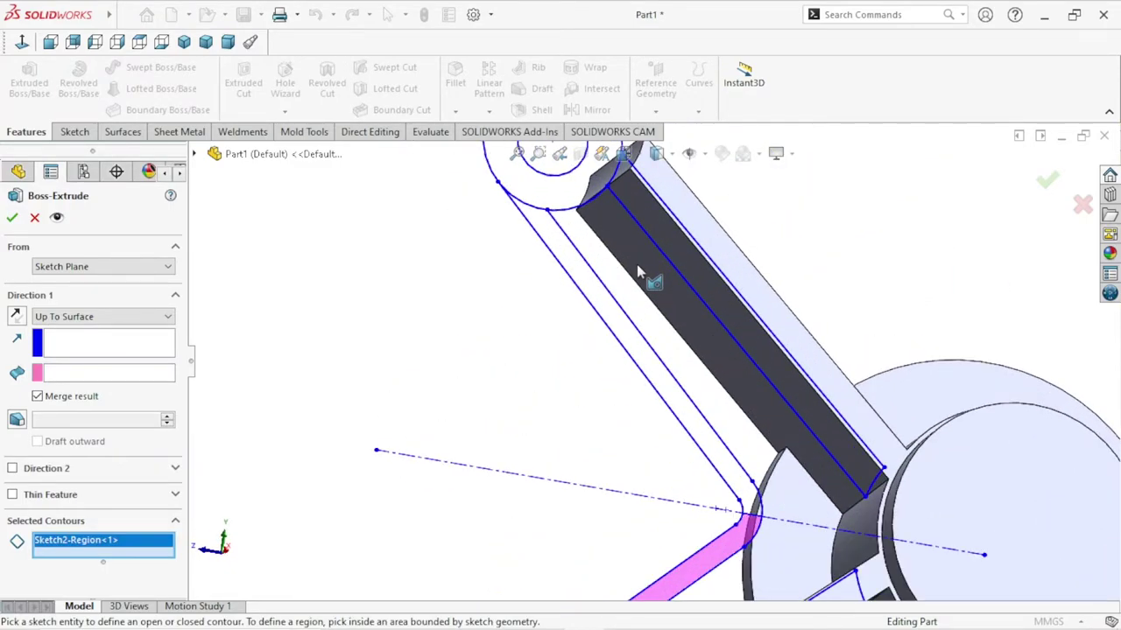
pyautogui.click(631, 341)
pyautogui.scroll(4, 606, 455)
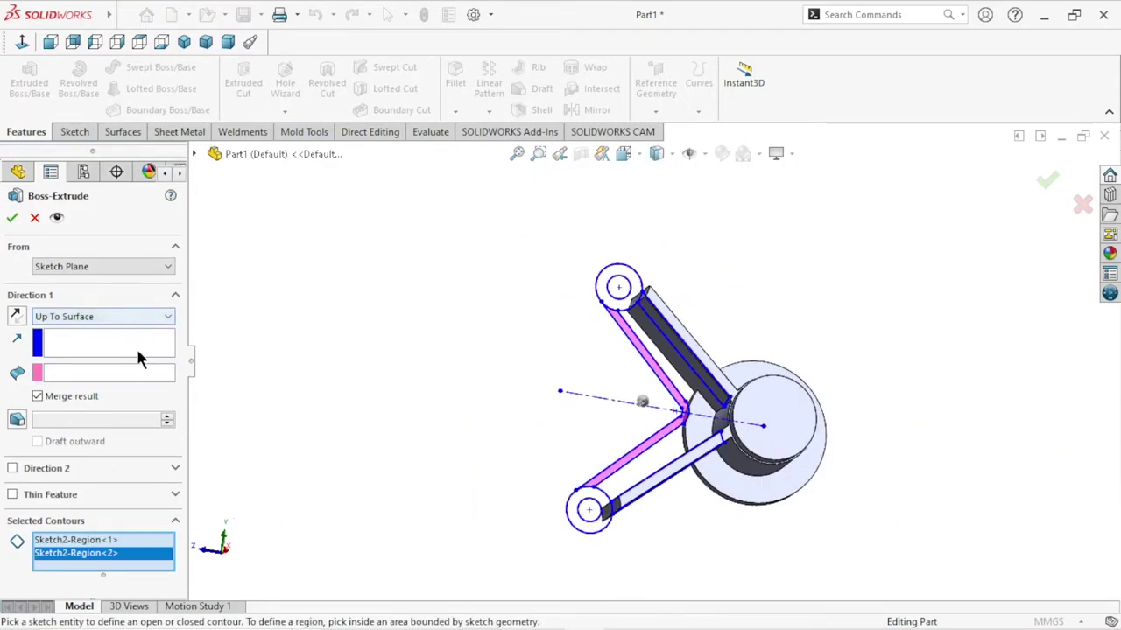
# Reverse Direction 1 and set its end condition to Up To Surface.
pyautogui.click(162, 320)
pyautogui.click(109, 321)
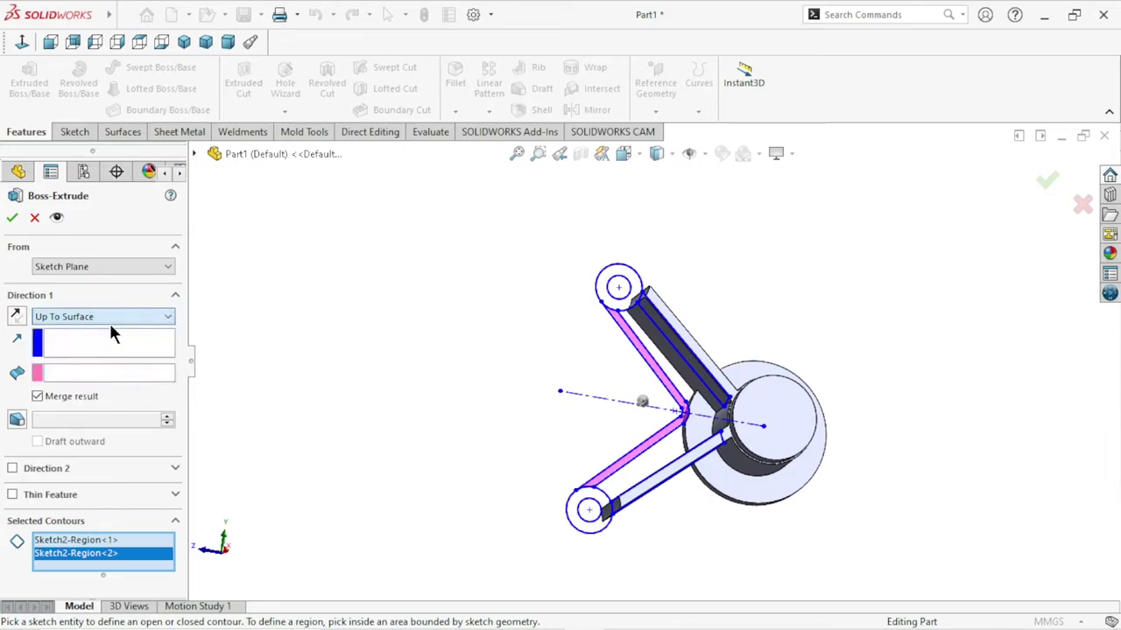
pyautogui.moveTo(398, 412); pyautogui.dragTo(472, 401, button='middle')
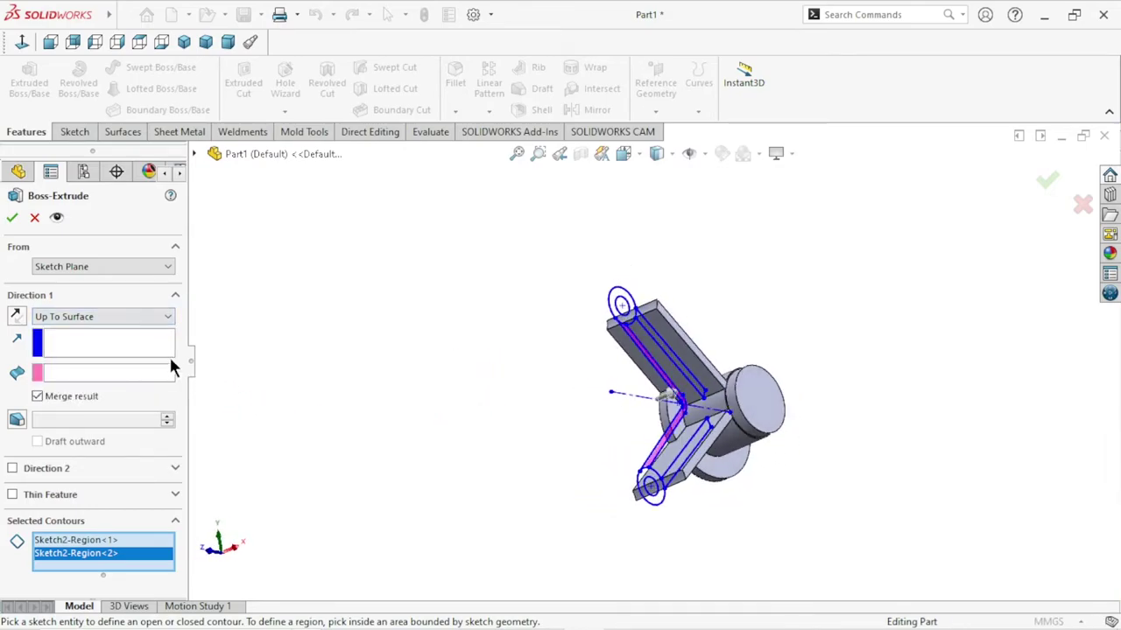
pyautogui.click(128, 321)
pyautogui.click(97, 330)
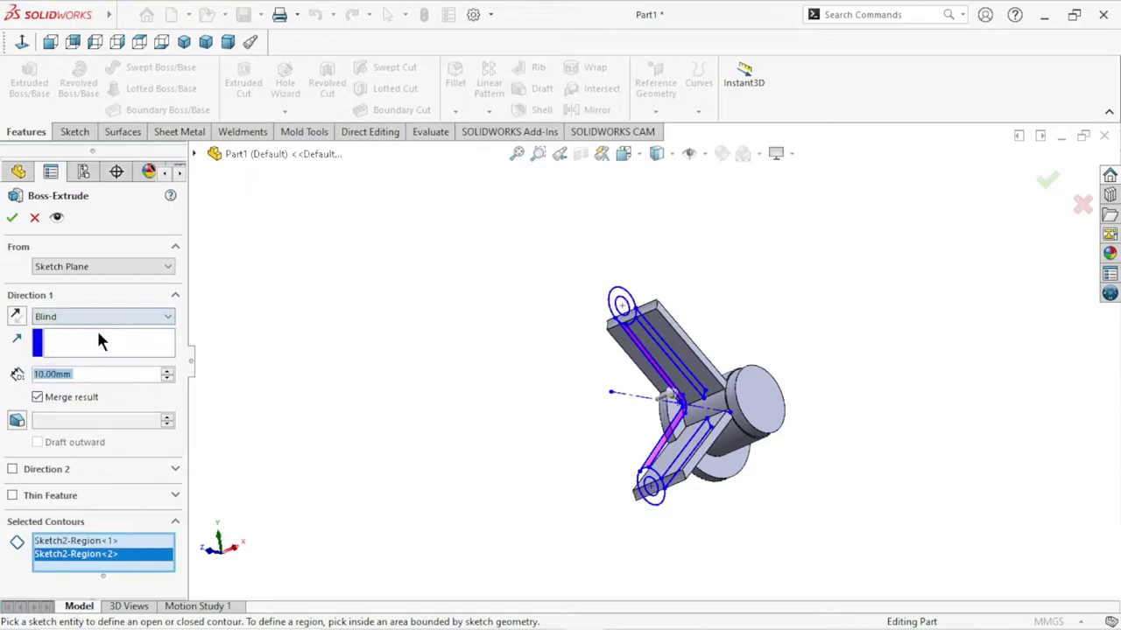
pyautogui.moveTo(554, 401)
pyautogui.mouseDown(button='middle')
pyautogui.moveTo(533, 375)
pyautogui.moveTo(625, 413)
pyautogui.moveTo(613, 335)
pyautogui.mouseUp(button='middle')
pyautogui.scroll(-3, 625, 403)
pyautogui.scroll(-3, 584, 386)
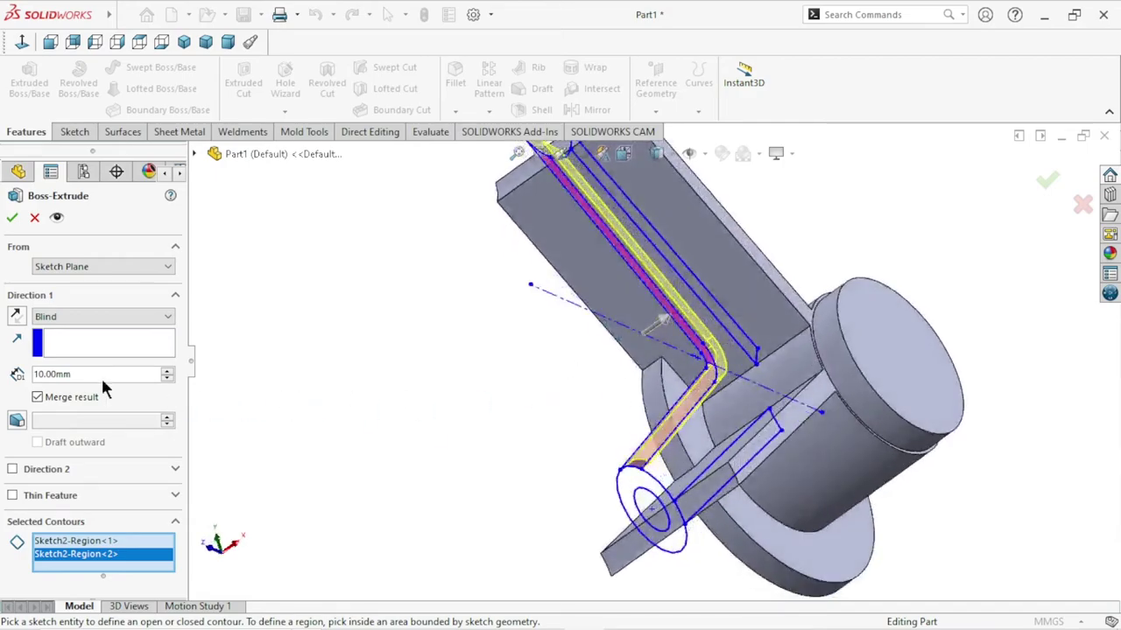
pyautogui.click(15, 317)
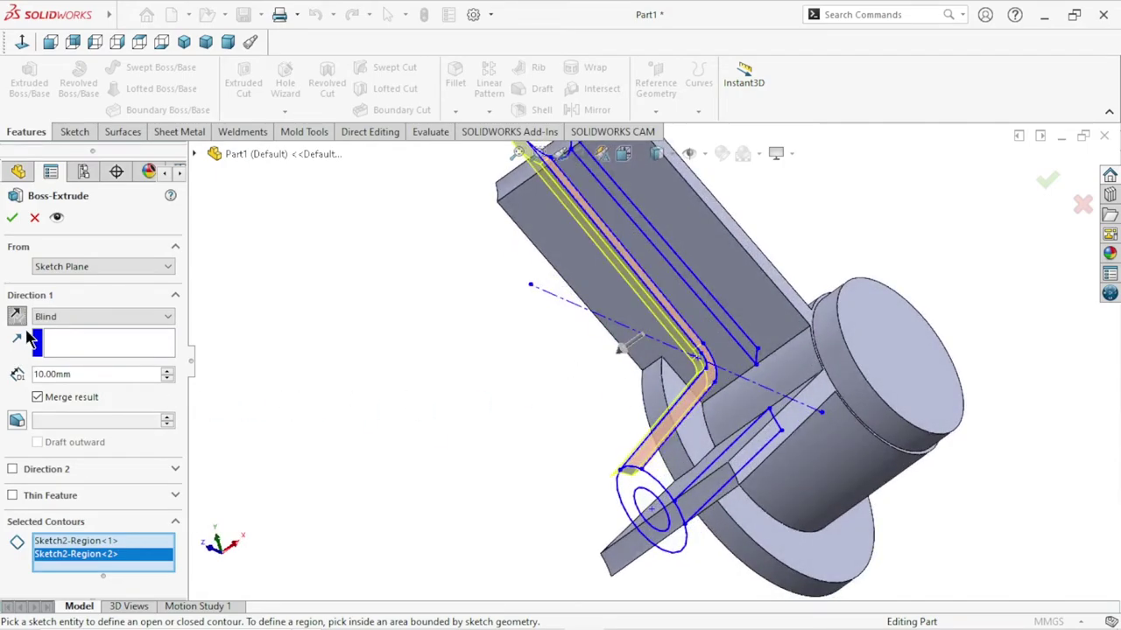
pyautogui.click(126, 314)
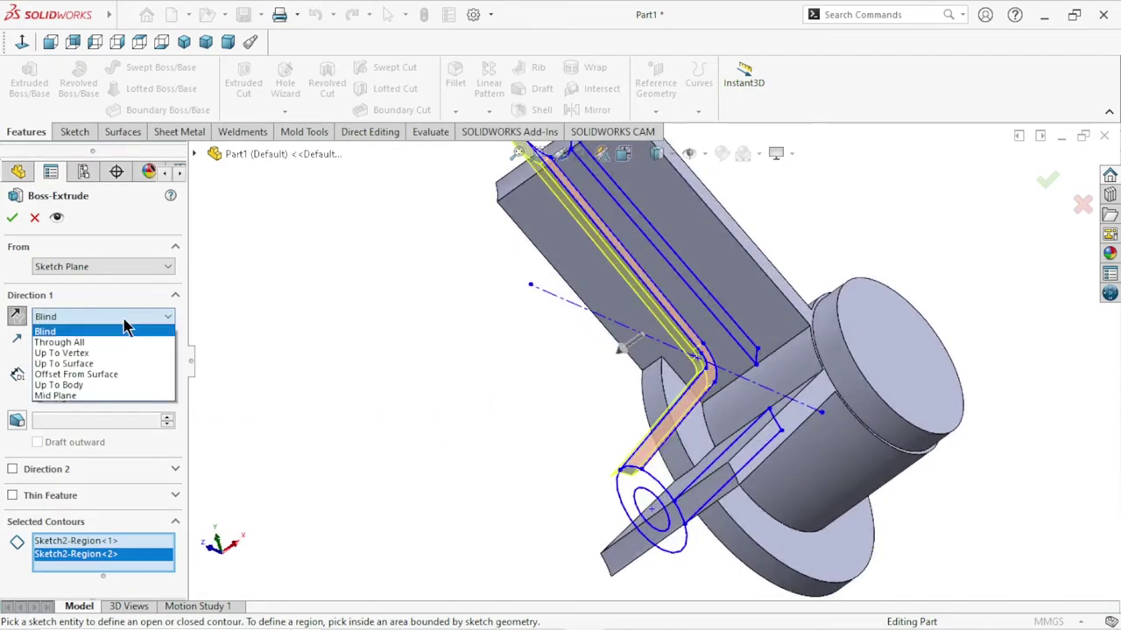
pyautogui.click(99, 364)
# Pick the flange face as the end surface and confirm Boss-Extrude2.
pyautogui.moveTo(523, 425); pyautogui.dragTo(661, 442, button='middle')
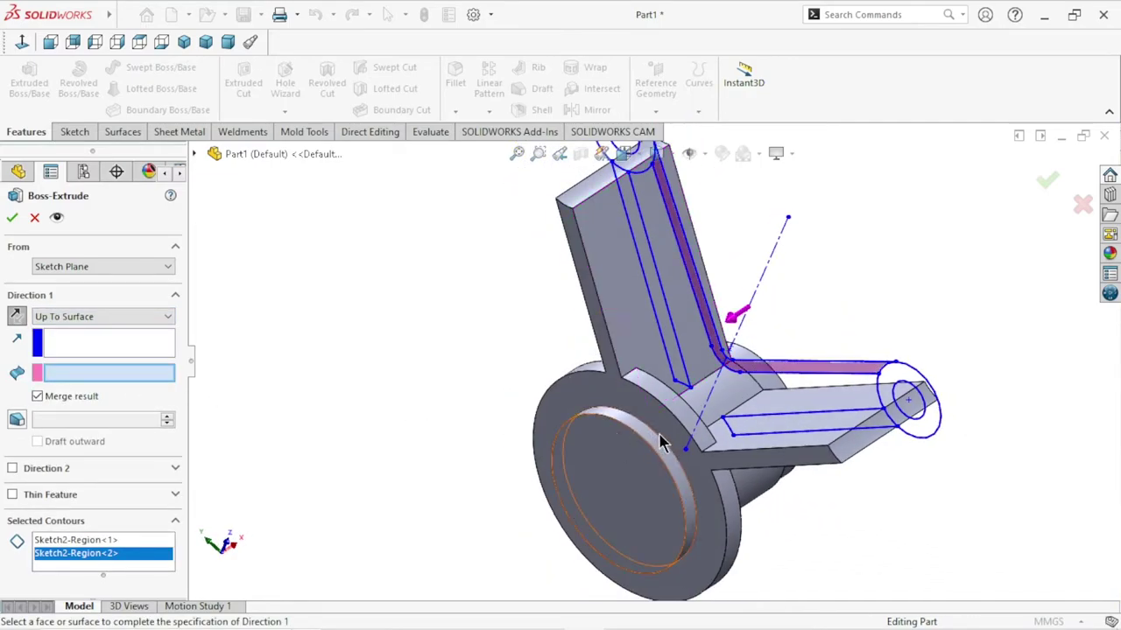
pyautogui.scroll(-3, 661, 443)
pyautogui.scroll(-2, 667, 408)
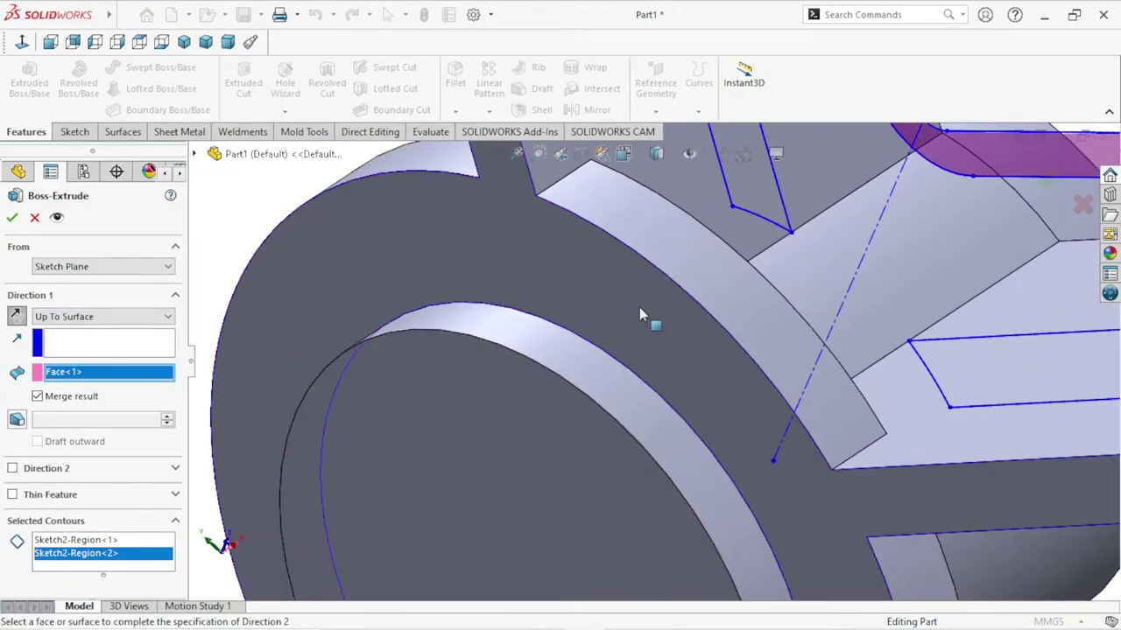
pyautogui.click(648, 314)
pyautogui.scroll(5, 332, 323)
pyautogui.moveTo(458, 320)
pyautogui.mouseDown(button='middle')
pyautogui.moveTo(422, 311)
pyautogui.moveTo(383, 329)
pyautogui.mouseUp(button='middle')
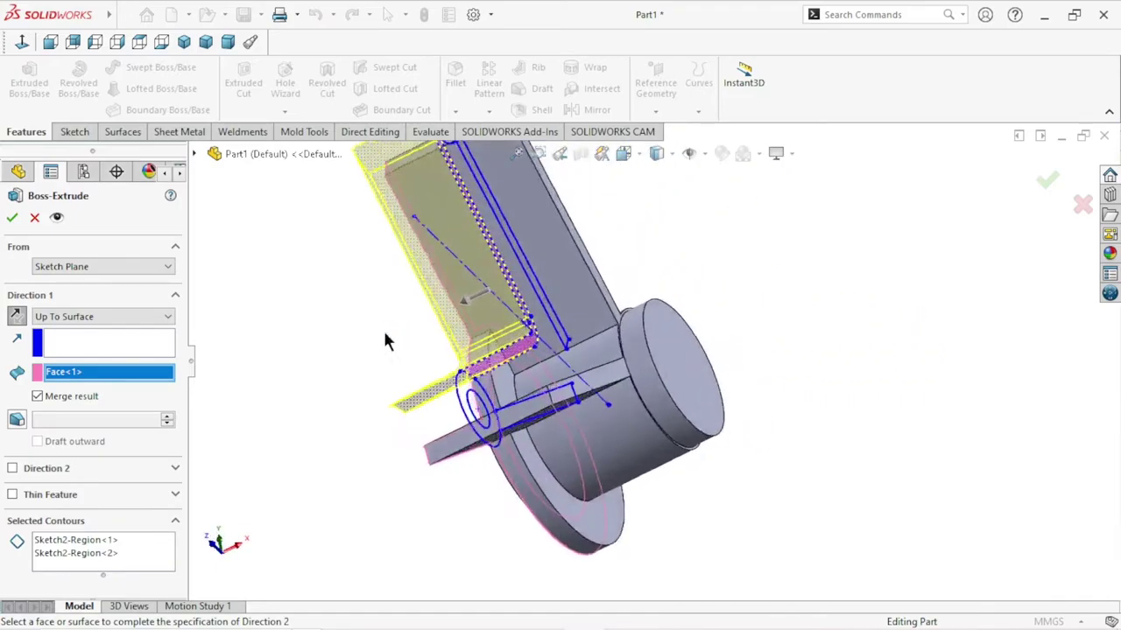
pyautogui.click(12, 217)
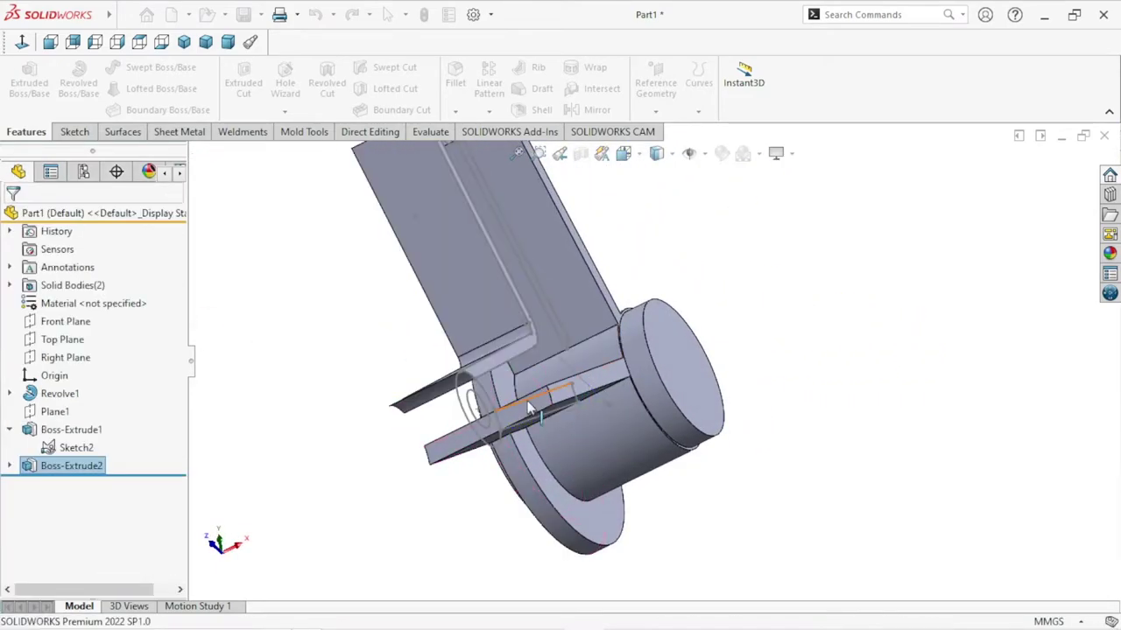
pyautogui.scroll(3, 713, 400)
pyautogui.moveTo(713, 400)
pyautogui.mouseDown(button='middle')
pyautogui.moveTo(742, 304)
pyautogui.moveTo(693, 376)
pyautogui.mouseUp(button='middle')
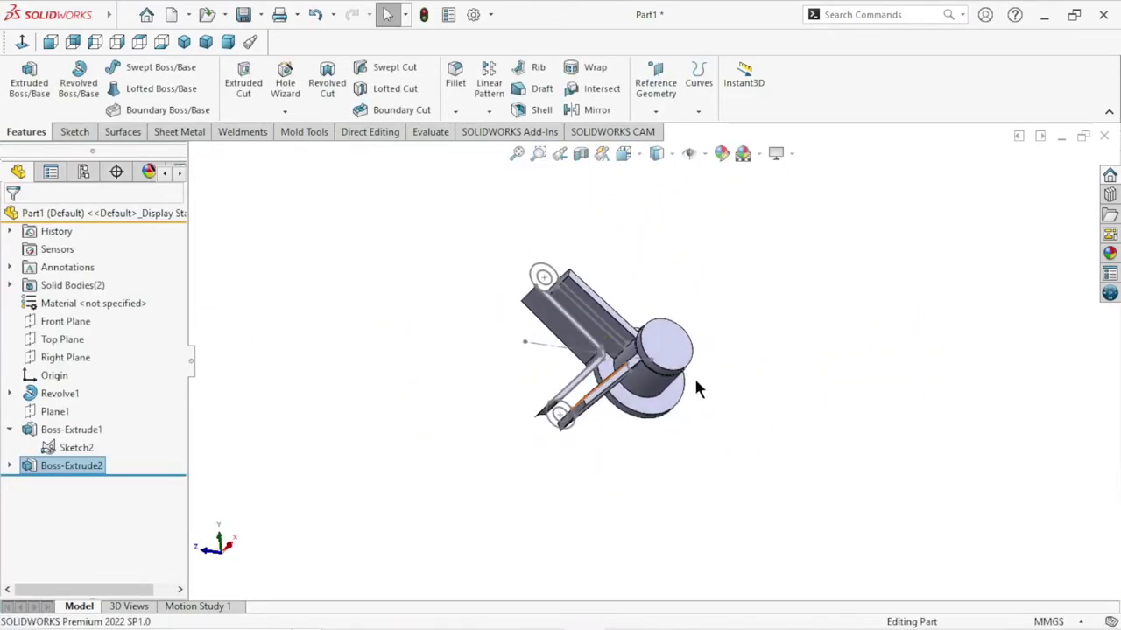
pyautogui.scroll(-5, 632, 313)
pyautogui.moveTo(725, 298); pyautogui.dragTo(825, 292, button='middle')
pyautogui.scroll(5, 748, 375)
pyautogui.moveTo(749, 374)
pyautogui.mouseDown(button='middle')
pyautogui.moveTo(751, 358)
pyautogui.moveTo(782, 380)
pyautogui.mouseUp(button='middle')
pyautogui.click(70, 450)
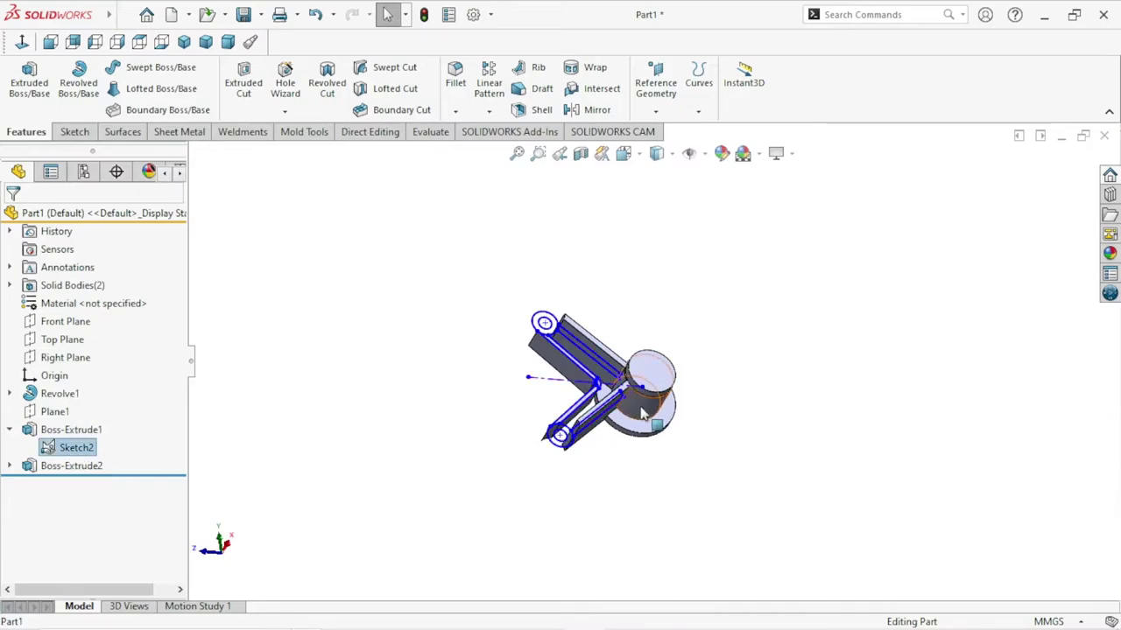
# Extrude both Sketch2 eye ring regions Blind 80 mm in the reversed direction.
pyautogui.click(31, 81)
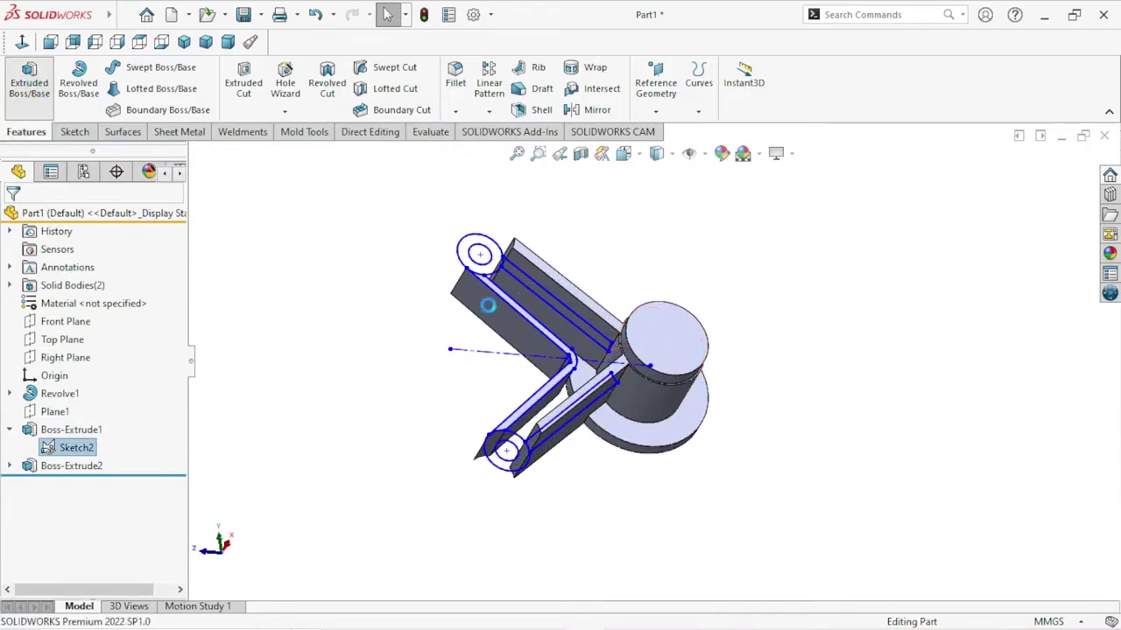
pyautogui.scroll(-3, 525, 295)
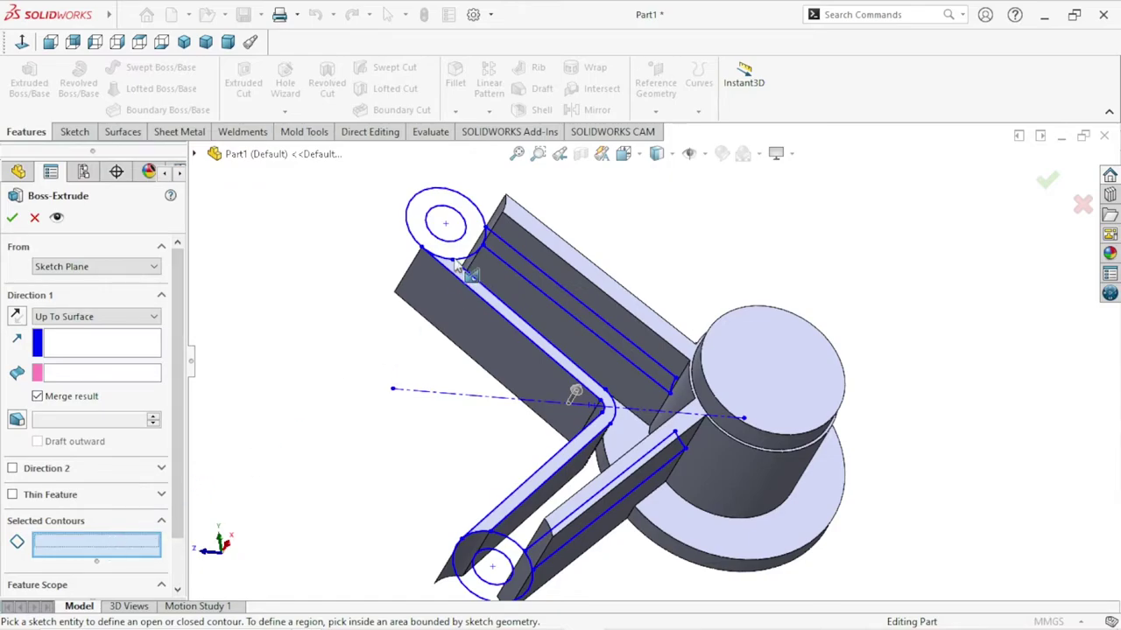
pyautogui.click(417, 210)
pyautogui.scroll(1, 506, 394)
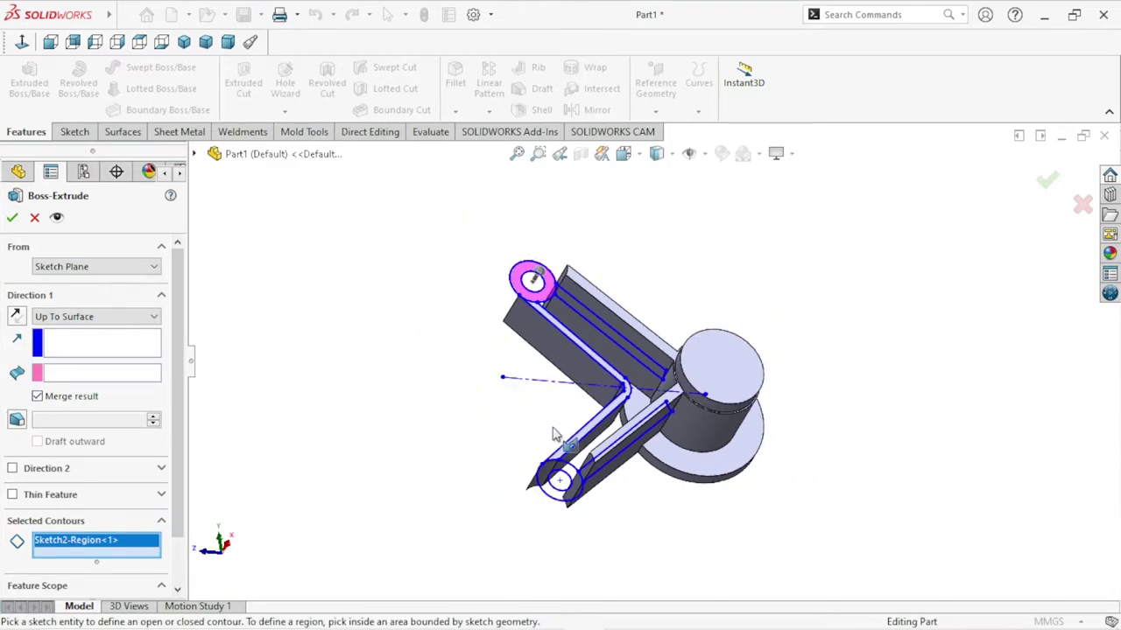
pyautogui.scroll(-3, 643, 480)
pyautogui.click(638, 496)
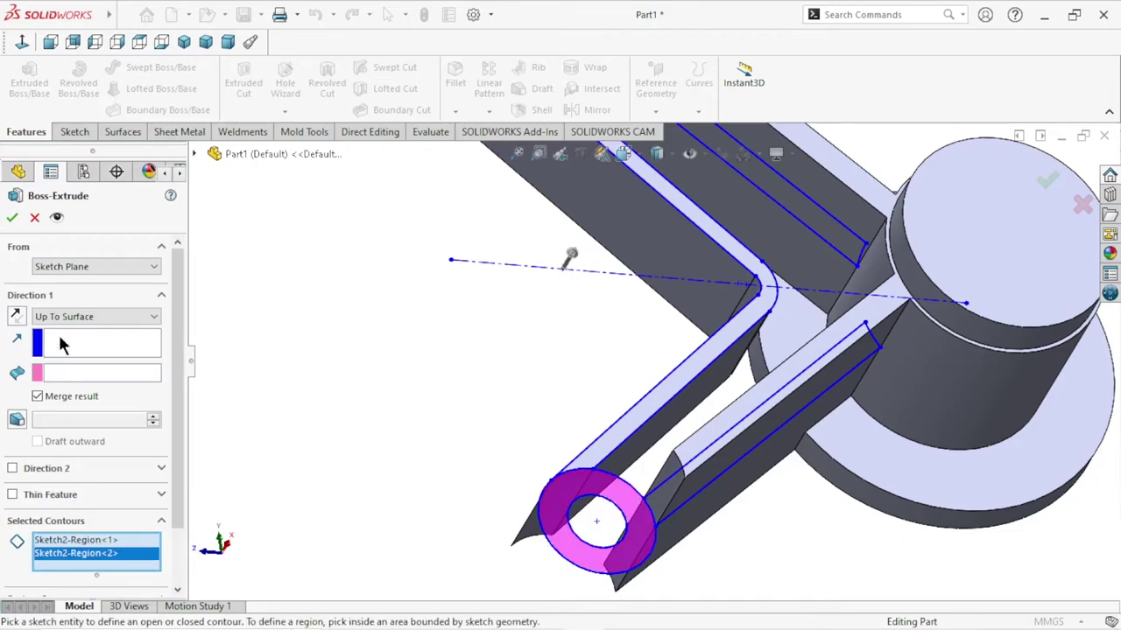
pyautogui.click(102, 316)
pyautogui.click(87, 325)
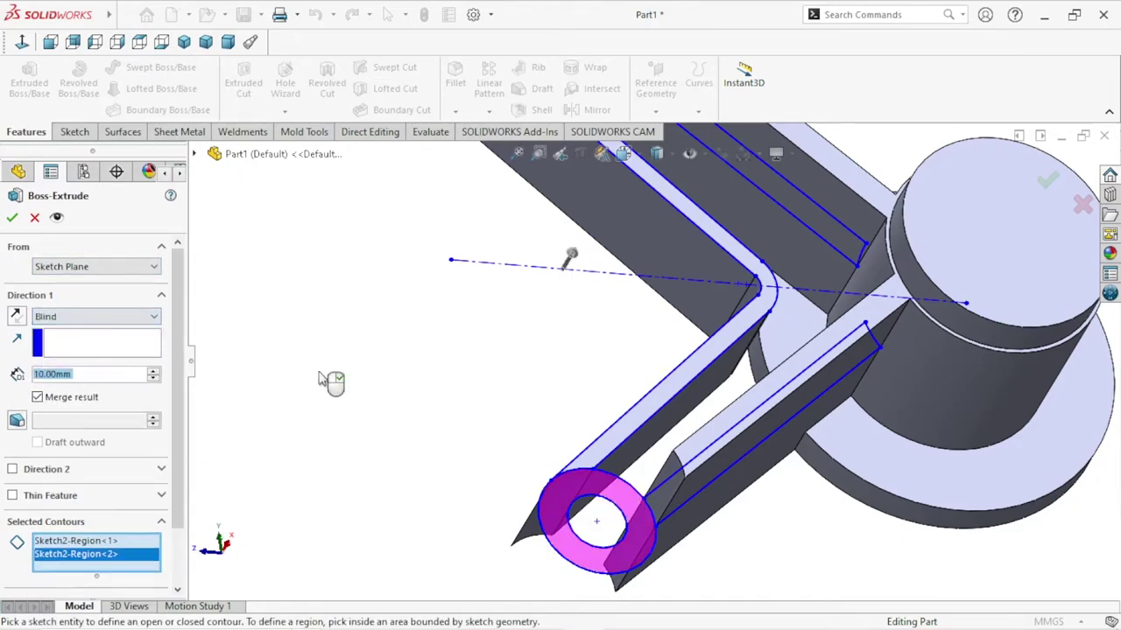
pyautogui.scroll(3, 462, 385)
pyautogui.moveTo(461, 385)
pyautogui.mouseDown(button='middle')
pyautogui.moveTo(577, 322)
pyautogui.moveTo(563, 328)
pyautogui.mouseUp(button='middle')
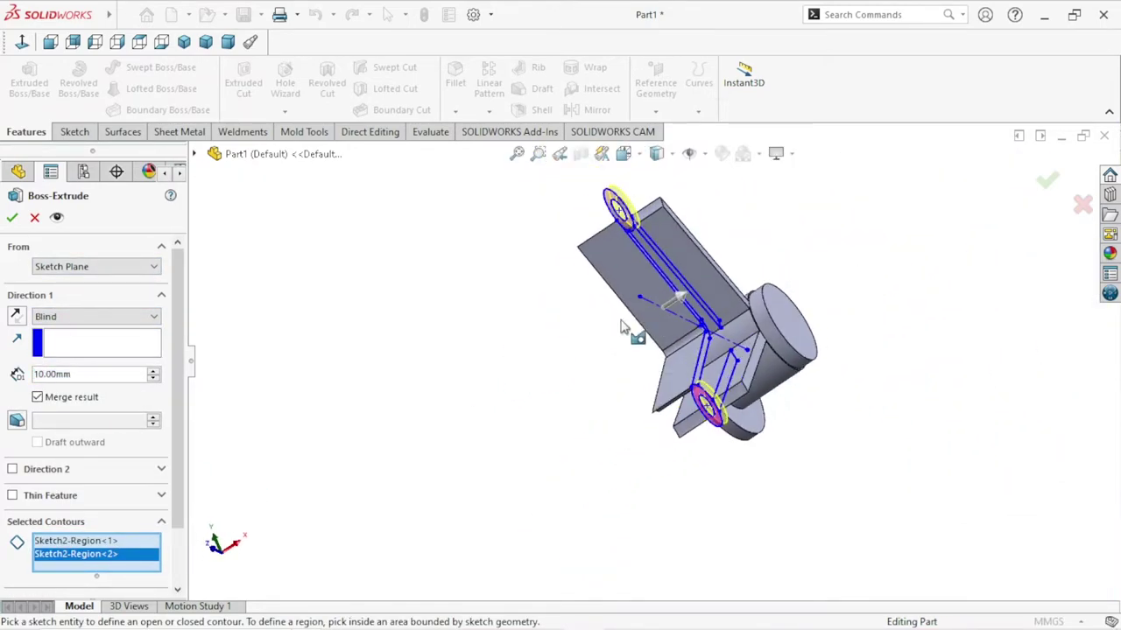
pyautogui.scroll(-3, 711, 272)
pyautogui.scroll(2, 711, 272)
pyautogui.scroll(-3, 692, 285)
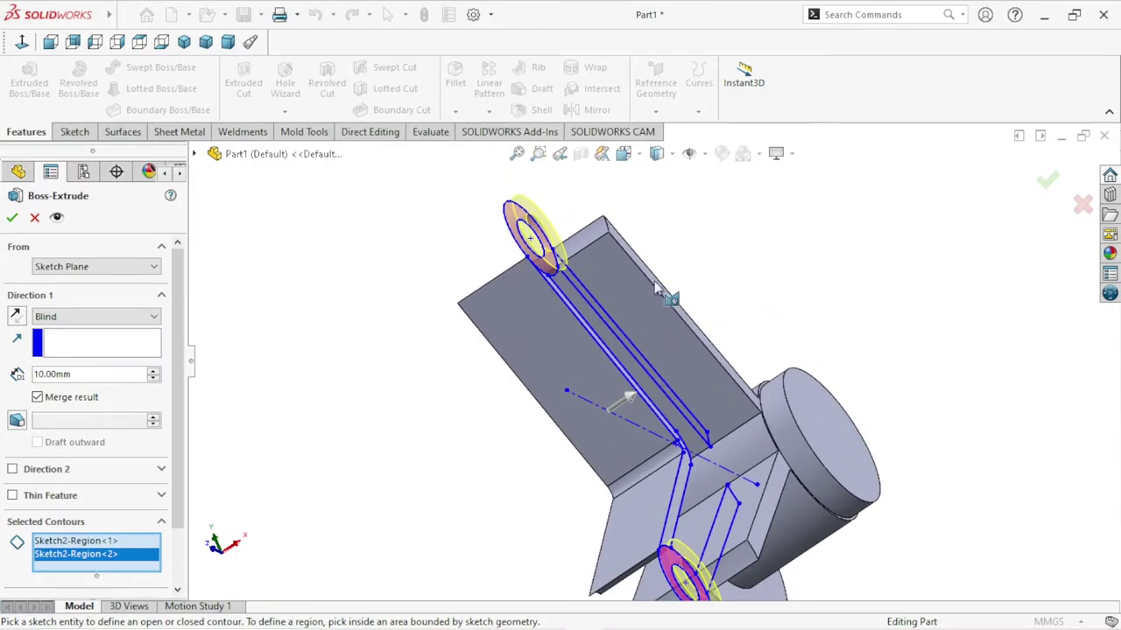
pyautogui.moveTo(92, 374); pyautogui.dragTo(20, 375)
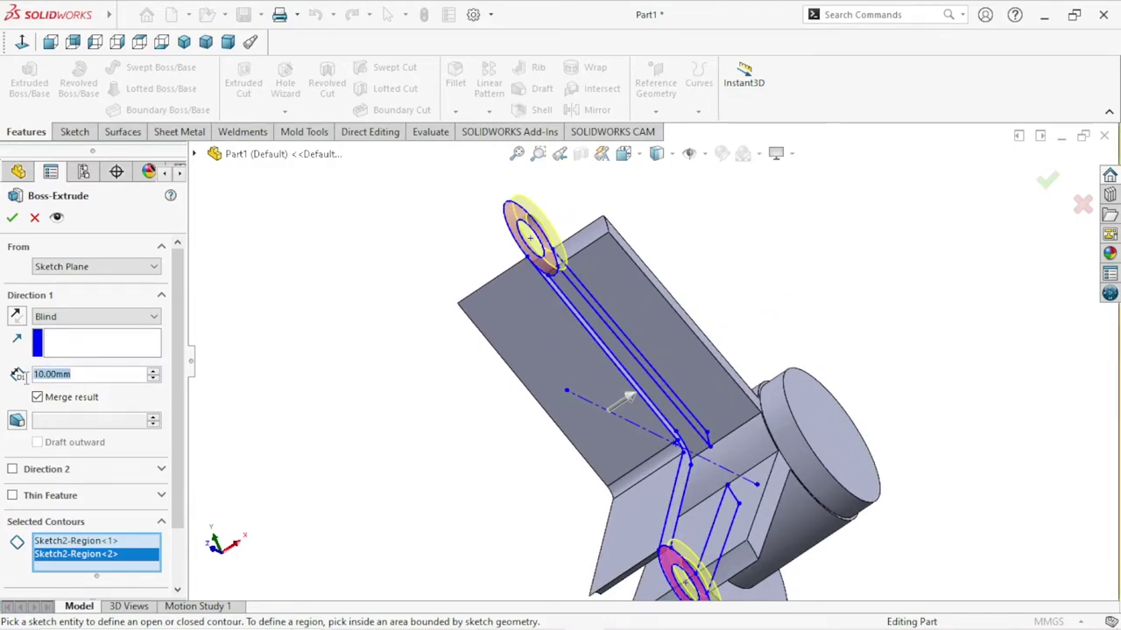
pyautogui.write('70')
pyautogui.press('Return')
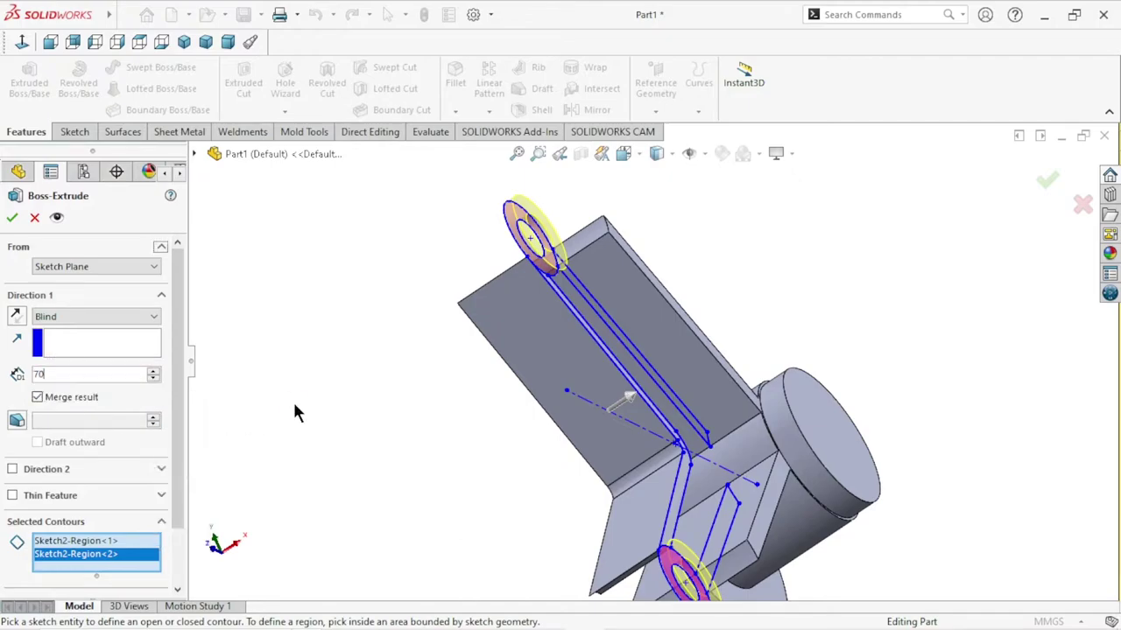
pyautogui.moveTo(774, 304)
pyautogui.mouseDown(button='middle')
pyautogui.moveTo(767, 260)
pyautogui.moveTo(758, 292)
pyautogui.moveTo(813, 300)
pyautogui.moveTo(815, 326)
pyautogui.mouseUp(button='middle')
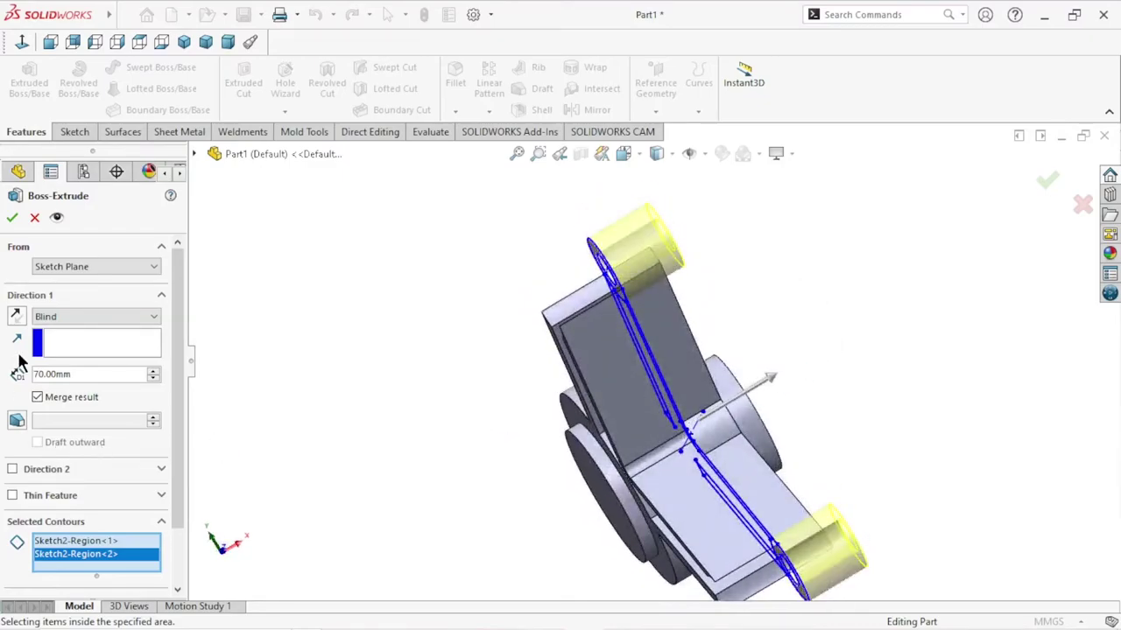
pyautogui.click(16, 316)
pyautogui.moveTo(686, 353); pyautogui.dragTo(790, 296, button='middle')
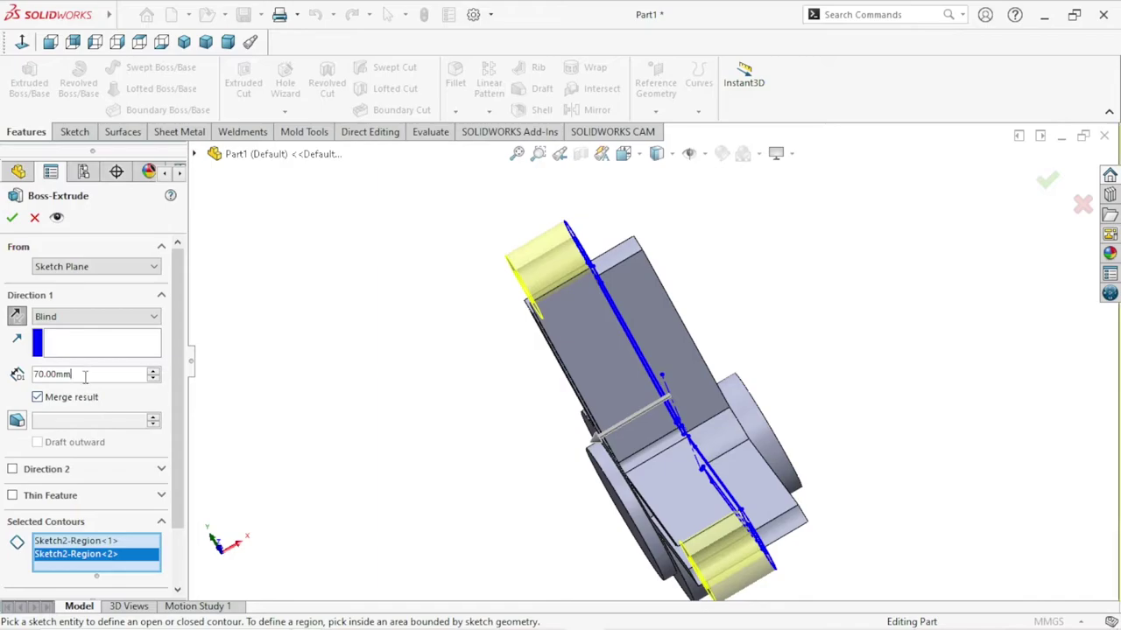
pyautogui.write('80')
pyautogui.press('Return')
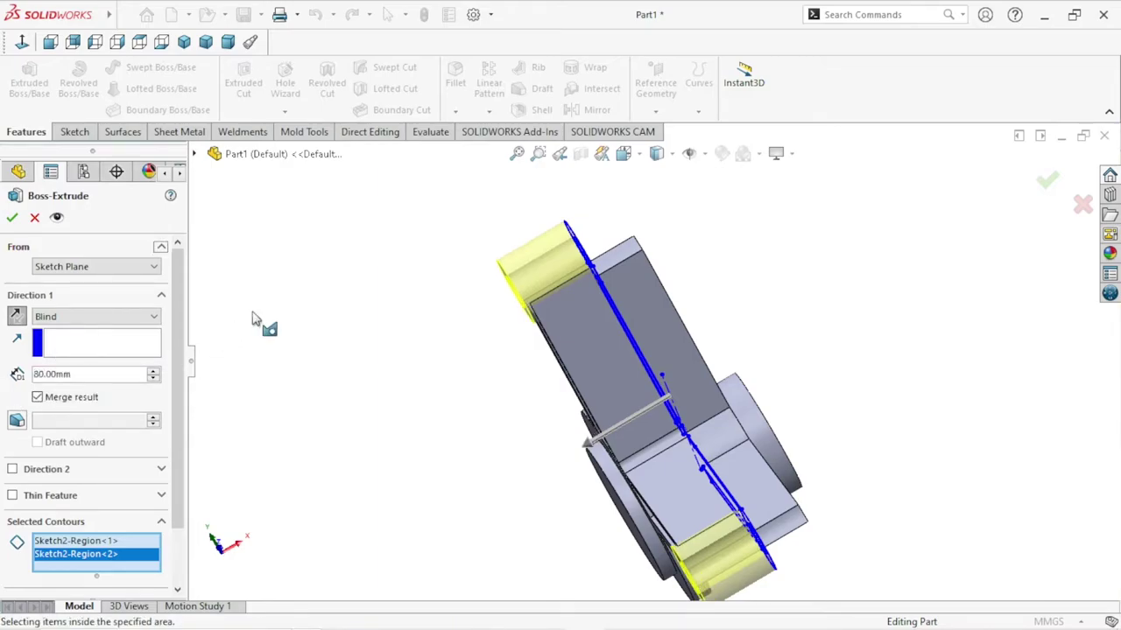
# Add a 5 mm Direction 2 depth and confirm Boss-Extrude3.
pyautogui.moveTo(599, 359)
pyautogui.mouseDown(button='middle')
pyautogui.moveTo(534, 393)
pyautogui.moveTo(500, 312)
pyautogui.moveTo(508, 364)
pyautogui.mouseUp(button='middle')
pyautogui.scroll(3, 513, 393)
pyautogui.scroll(2, 502, 412)
pyautogui.scroll(-2, 671, 459)
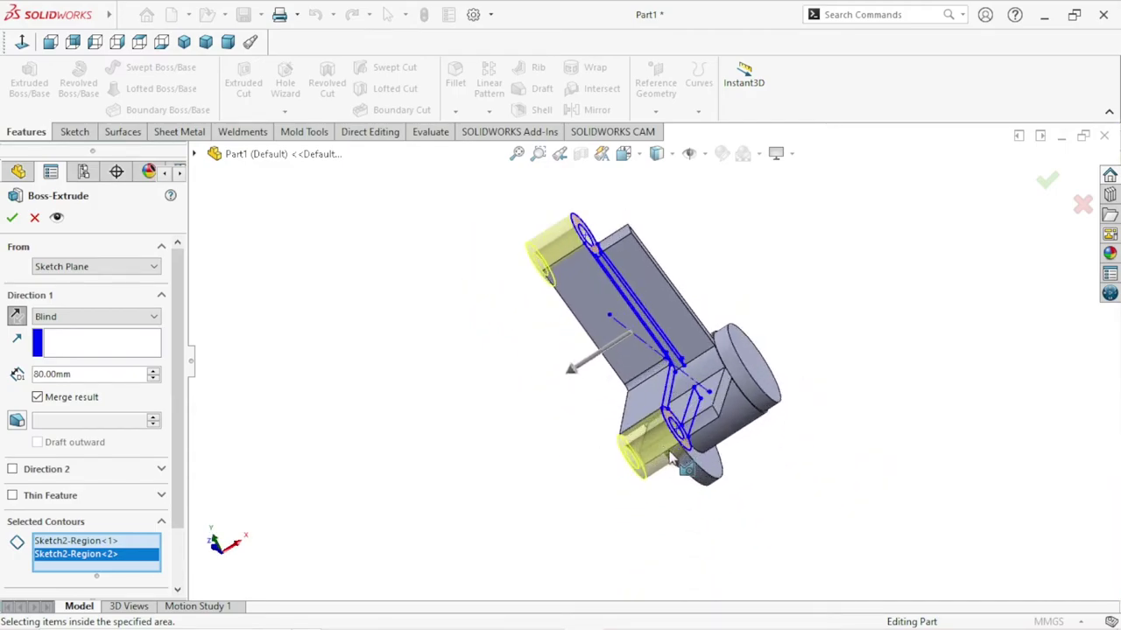
pyautogui.click(13, 471)
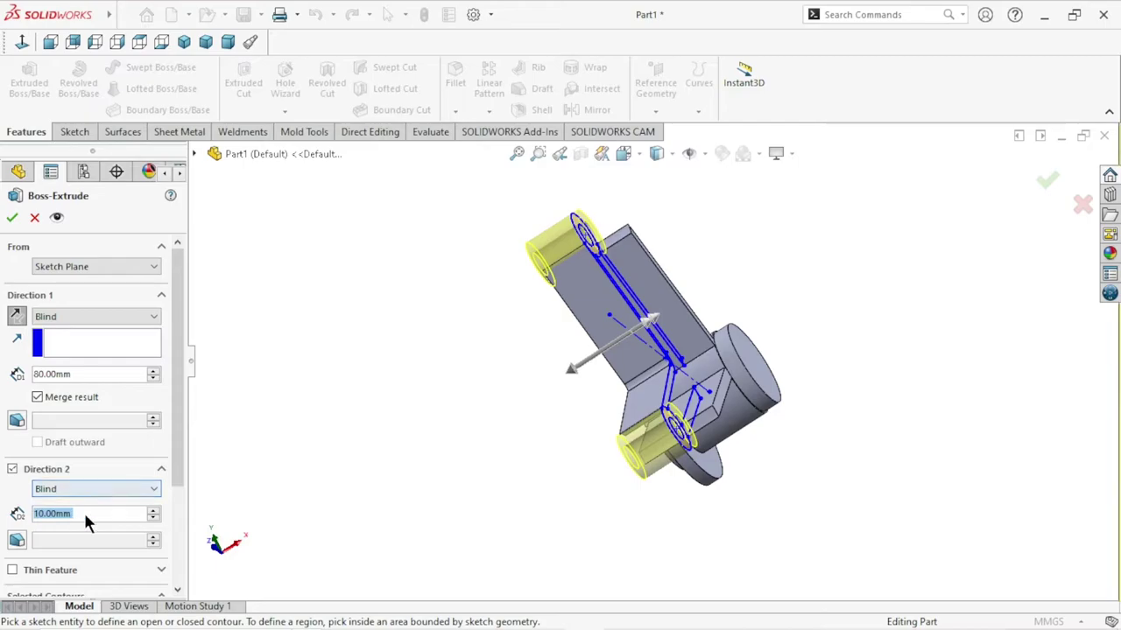
pyautogui.write('5')
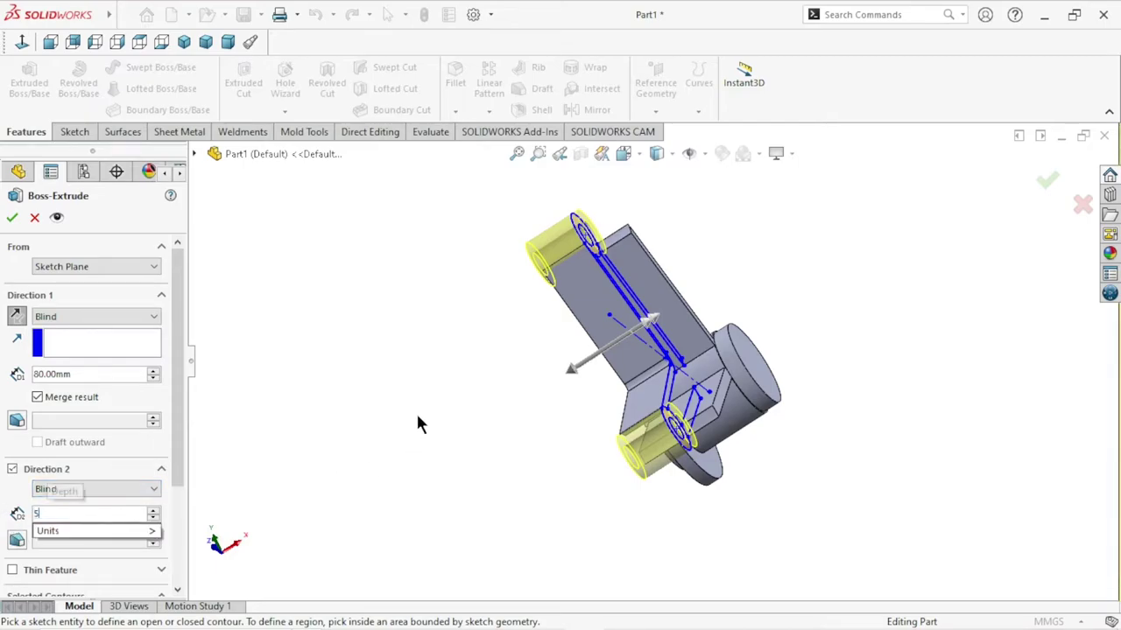
pyautogui.press('Return')
pyautogui.moveTo(487, 400)
pyautogui.mouseDown(button='middle')
pyautogui.moveTo(502, 337)
pyautogui.moveTo(513, 363)
pyautogui.moveTo(600, 350)
pyautogui.mouseUp(button='middle')
pyautogui.scroll(-3, 895, 290)
pyautogui.scroll(-3, 894, 291)
pyautogui.moveTo(895, 291)
pyautogui.mouseDown(button='middle')
pyautogui.moveTo(876, 271)
pyautogui.moveTo(853, 395)
pyautogui.mouseUp(button='middle')
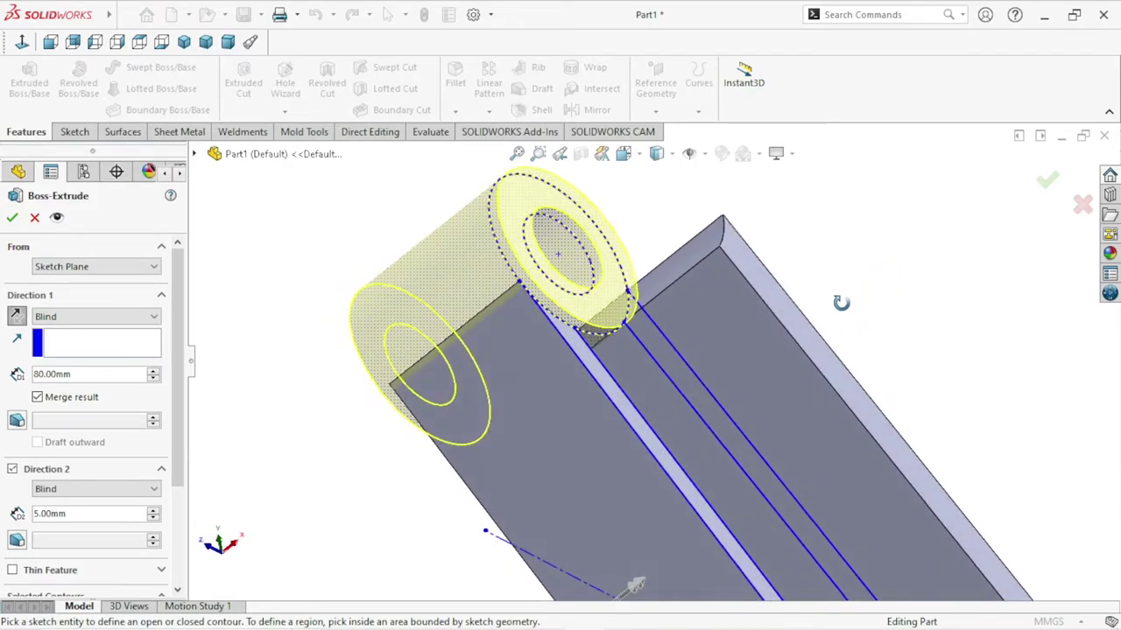
pyautogui.scroll(5, 854, 396)
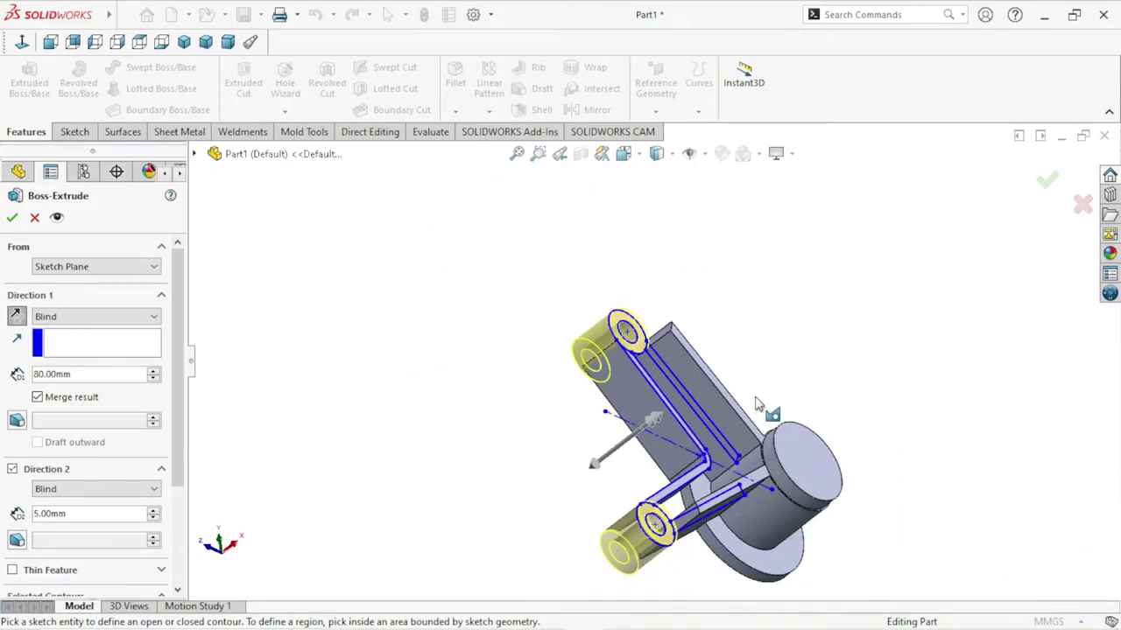
pyautogui.click(12, 219)
pyautogui.scroll(-3, 766, 497)
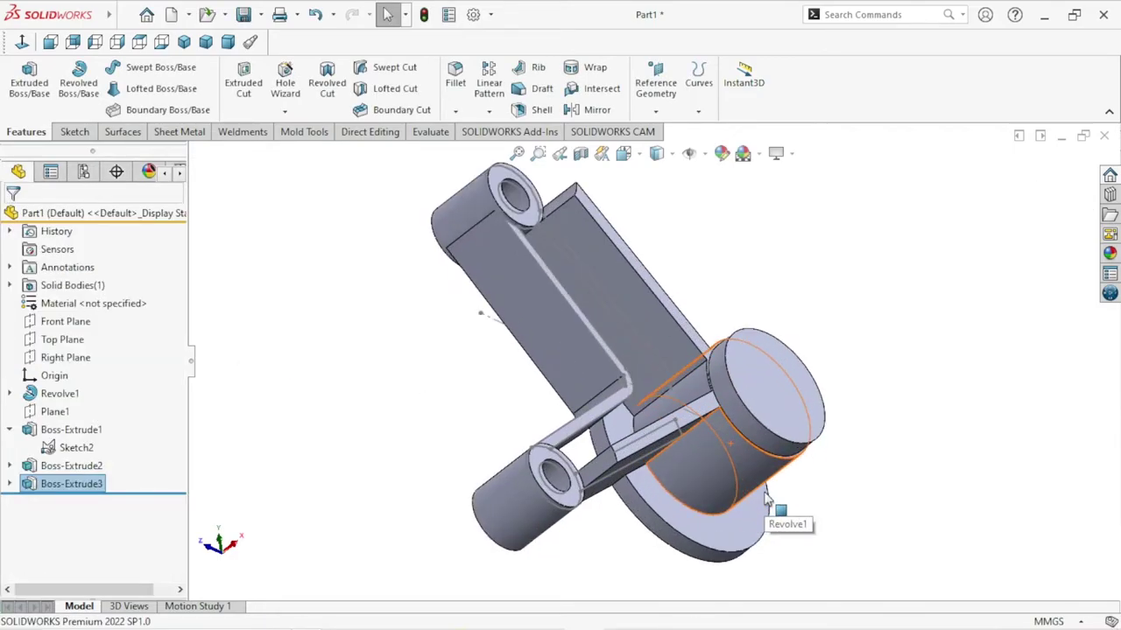
pyautogui.click(70, 449)
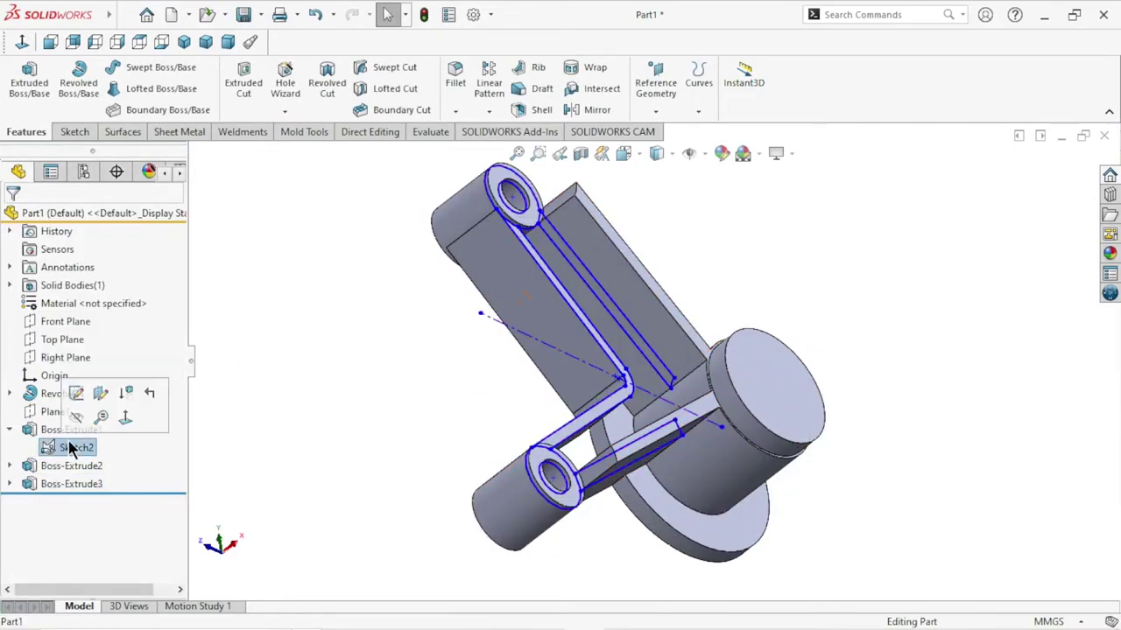
pyautogui.click(387, 420)
pyautogui.moveTo(388, 420)
pyautogui.mouseDown(button='middle')
pyautogui.moveTo(645, 402)
pyautogui.moveTo(642, 265)
pyautogui.moveTo(613, 428)
pyautogui.moveTo(645, 367)
pyautogui.mouseUp(button='middle')
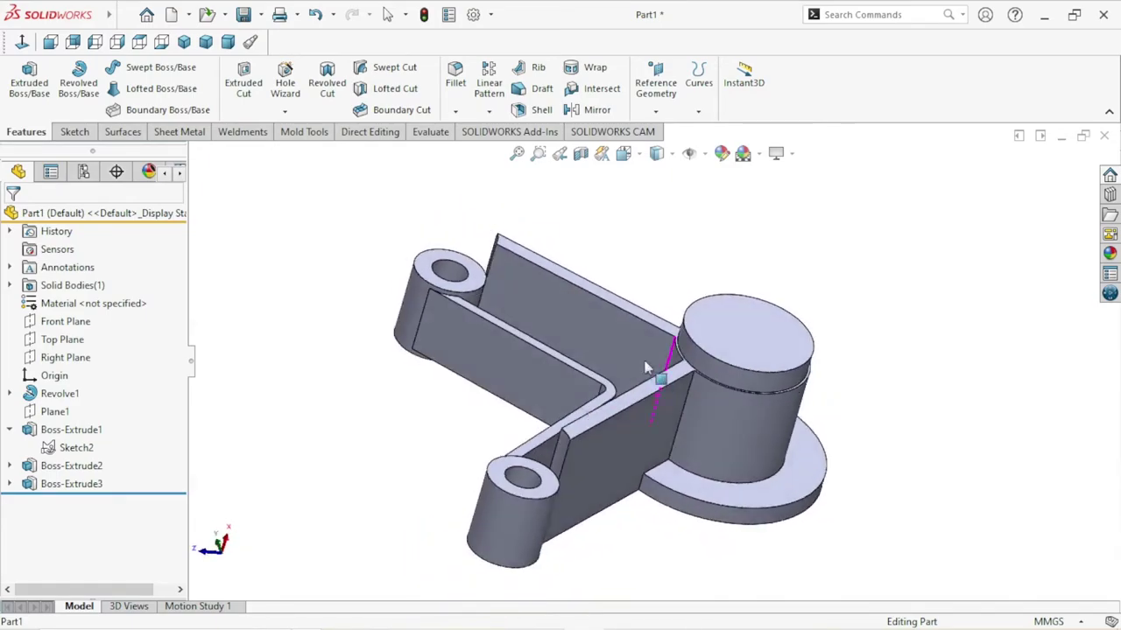
pyautogui.scroll(3, 692, 438)
pyautogui.scroll(-4, 771, 420)
pyautogui.moveTo(908, 377)
pyautogui.mouseDown(button='middle')
pyautogui.moveTo(860, 432)
pyautogui.moveTo(775, 466)
pyautogui.moveTo(824, 345)
pyautogui.moveTo(923, 262)
pyautogui.moveTo(900, 180)
pyautogui.moveTo(825, 318)
pyautogui.moveTo(791, 428)
pyautogui.moveTo(788, 327)
pyautogui.moveTo(795, 375)
pyautogui.moveTo(779, 370)
pyautogui.moveTo(808, 246)
pyautogui.moveTo(796, 190)
pyautogui.moveTo(848, 183)
pyautogui.mouseUp(button='middle')
pyautogui.scroll(-3, 729, 358)
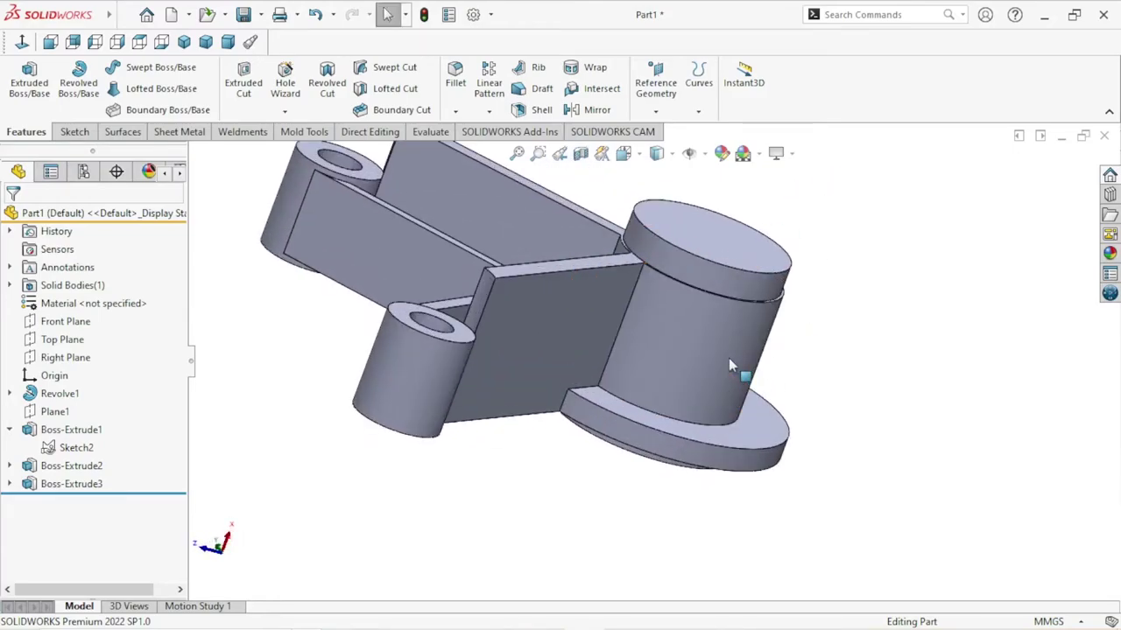
pyautogui.scroll(3, 792, 352)
pyautogui.moveTo(878, 313)
pyautogui.mouseDown(button='middle')
pyautogui.moveTo(852, 371)
pyautogui.moveTo(866, 291)
pyautogui.moveTo(806, 458)
pyautogui.mouseUp(button='middle')
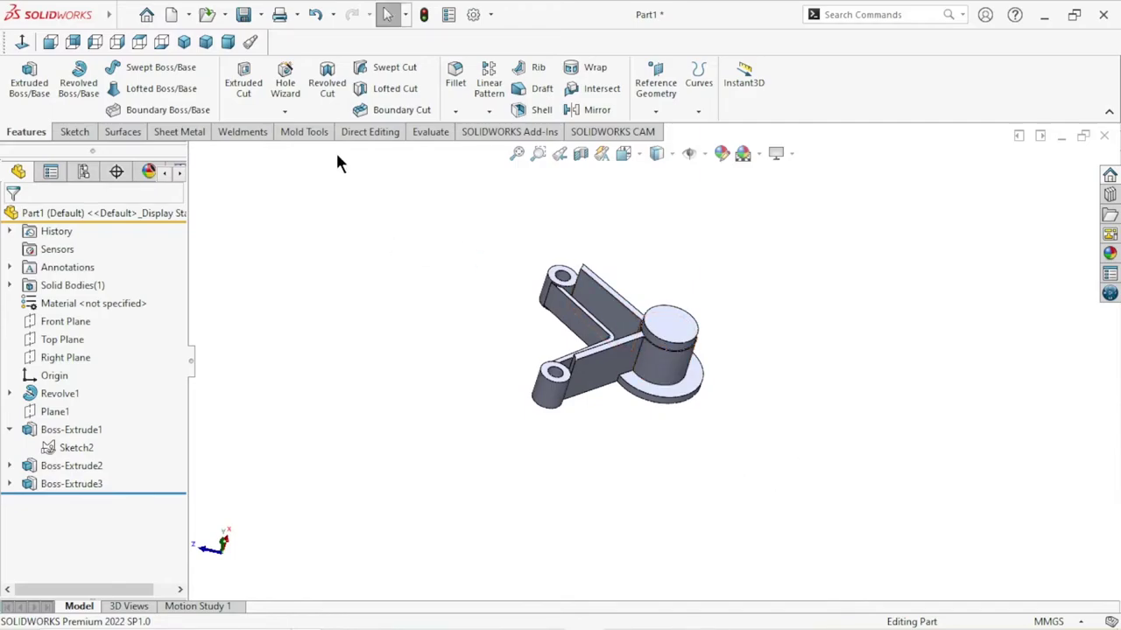
# Circularly pattern Boss-Extrude1–3 about the hub's cylindrical face, 3 instances over 360°.
pyautogui.click(488, 112)
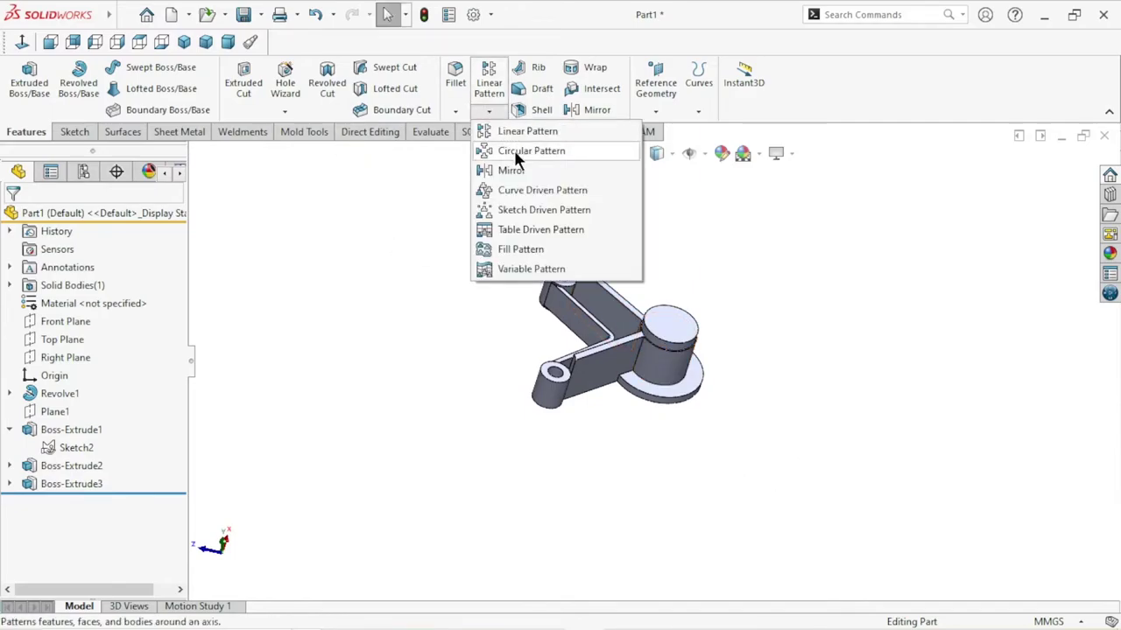
pyautogui.click(517, 153)
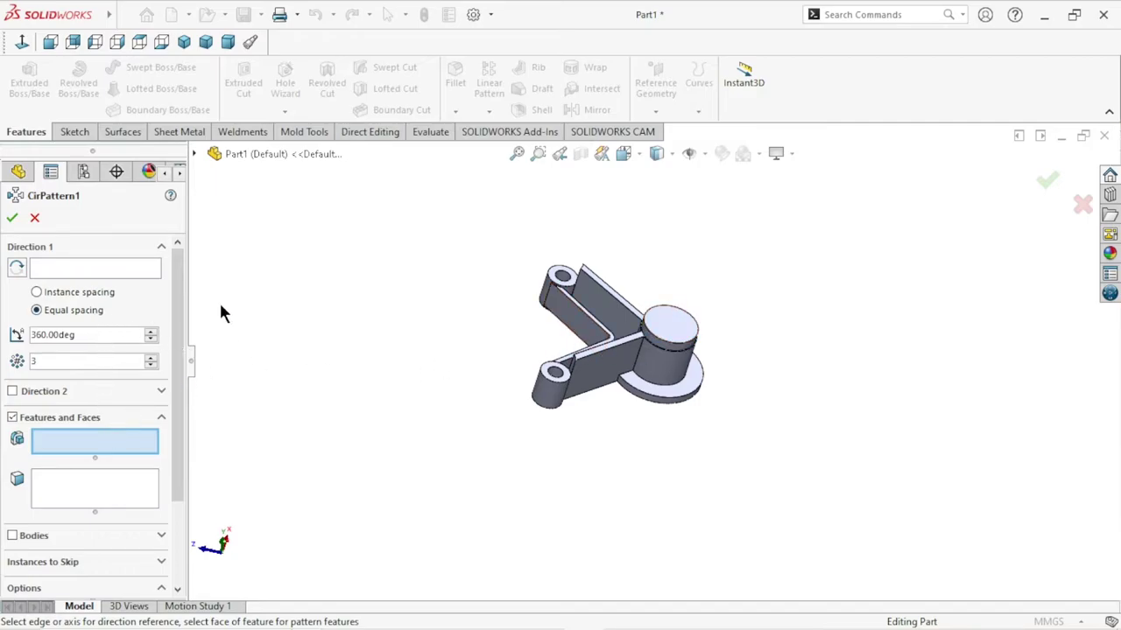
pyautogui.click(195, 154)
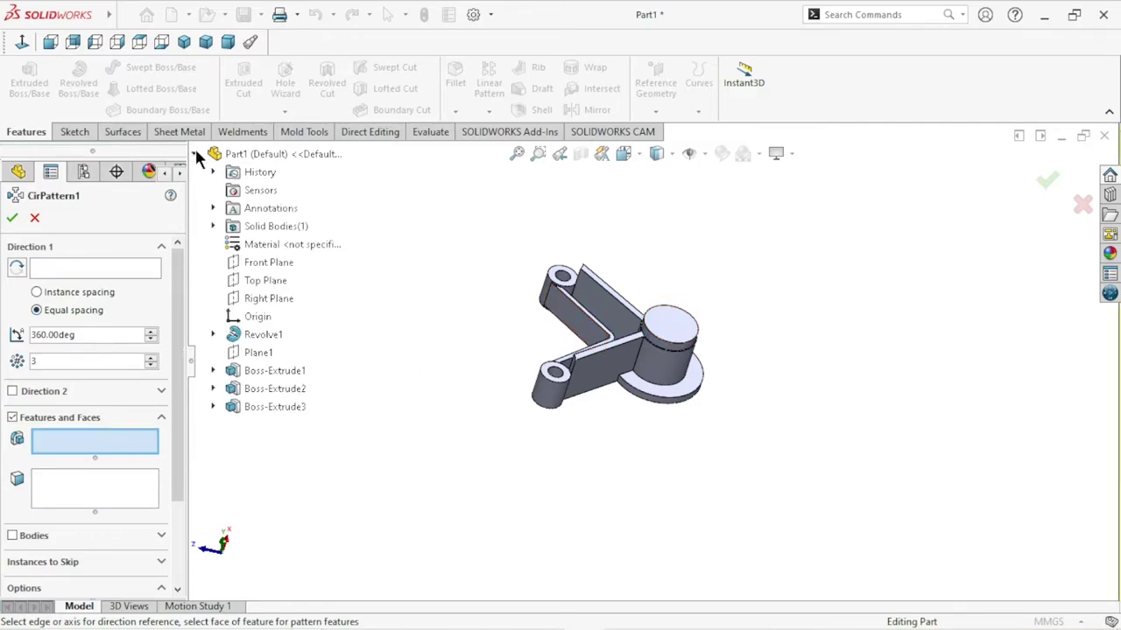
pyautogui.click(300, 376)
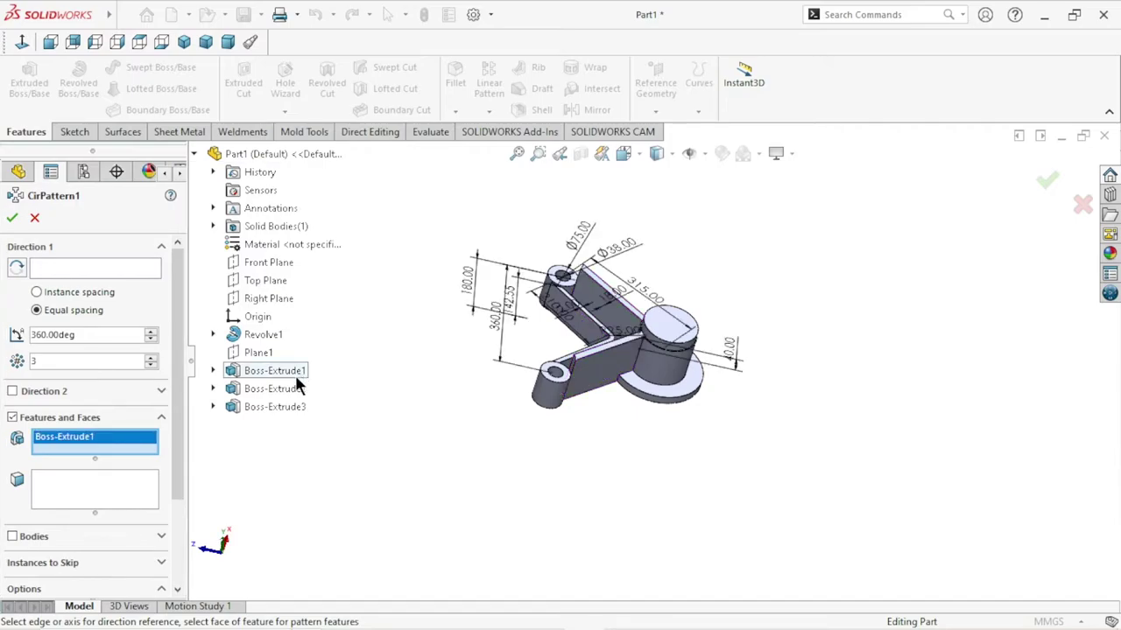
pyautogui.click(290, 386)
pyautogui.click(284, 402)
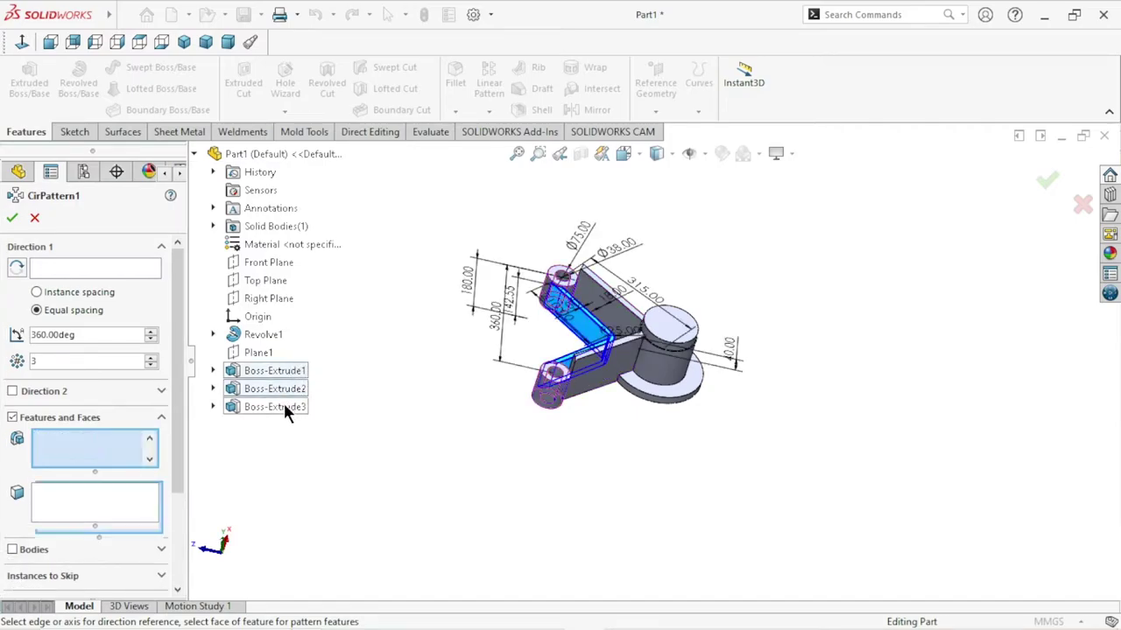
pyautogui.click(70, 270)
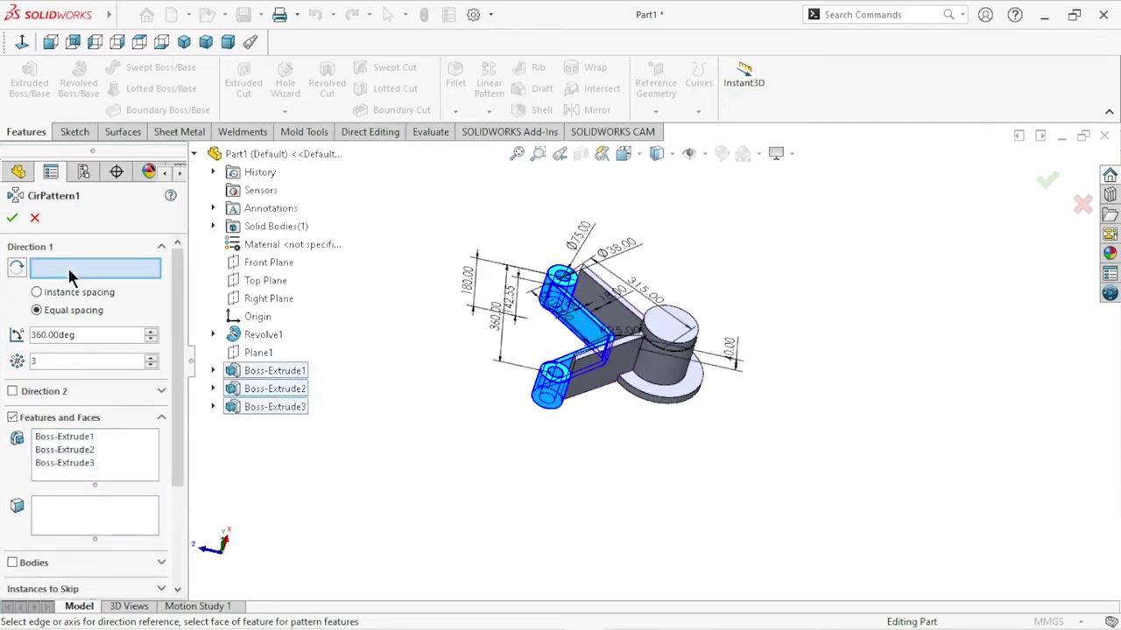
pyautogui.click(674, 381)
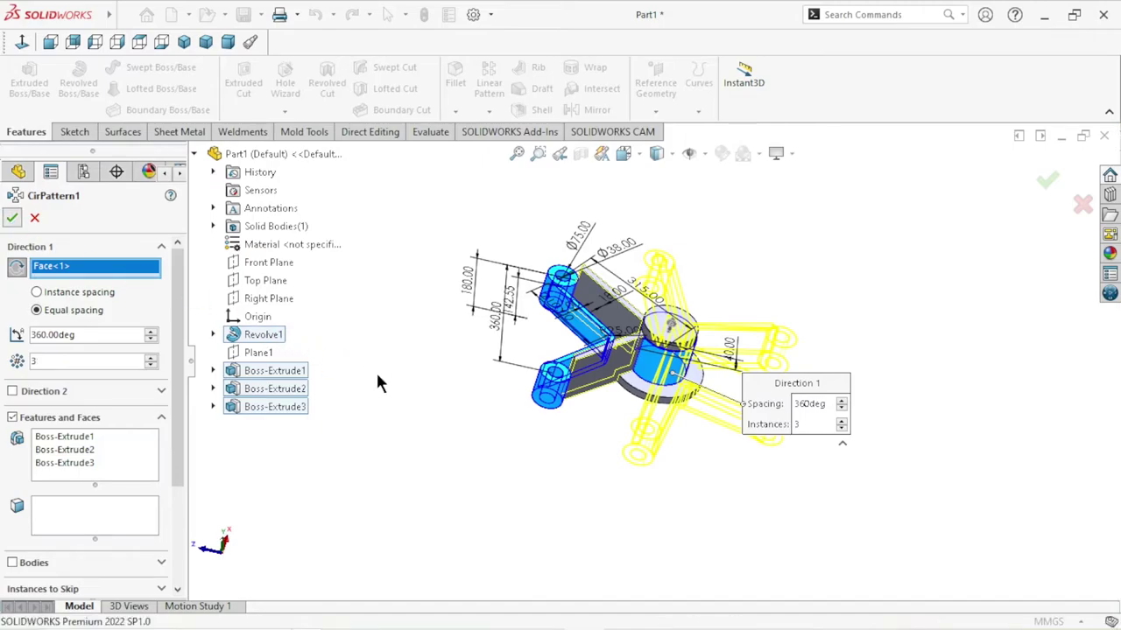
pyautogui.press('Return')
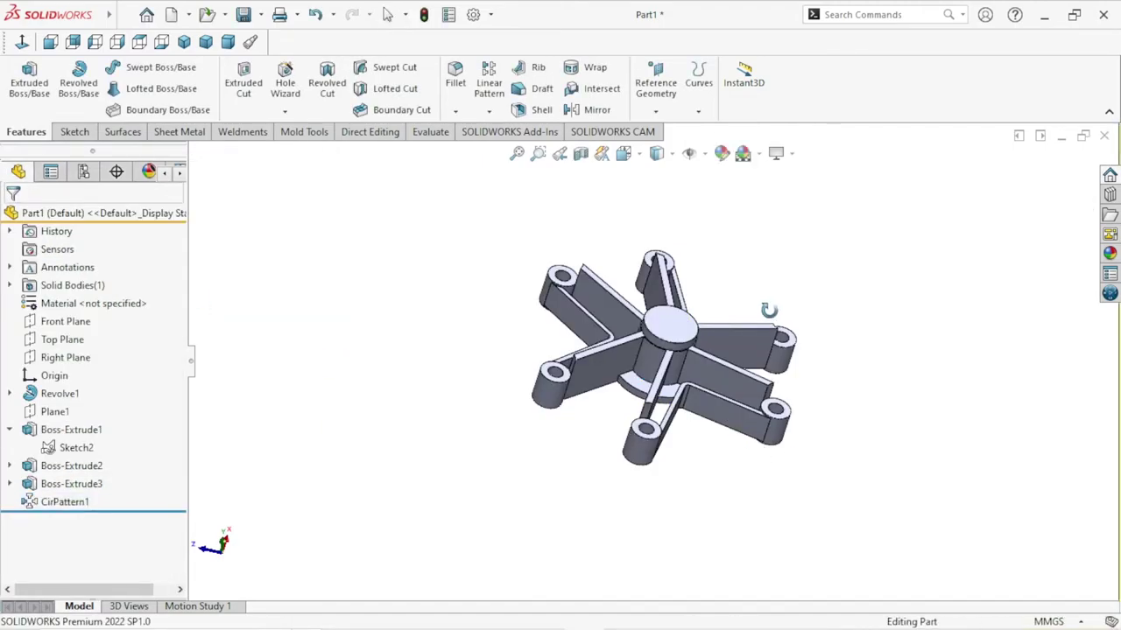
pyautogui.moveTo(768, 309)
pyautogui.mouseDown(button='middle')
pyautogui.moveTo(732, 404)
pyautogui.moveTo(861, 393)
pyautogui.moveTo(937, 363)
pyautogui.mouseUp(button='middle')
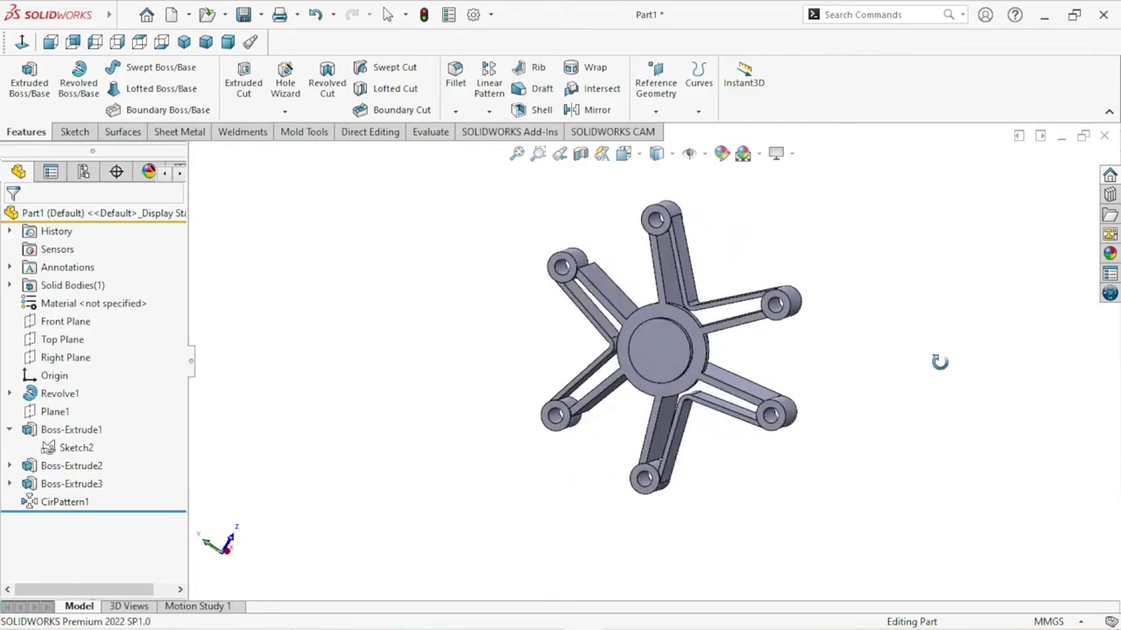
pyautogui.scroll(-5, 740, 341)
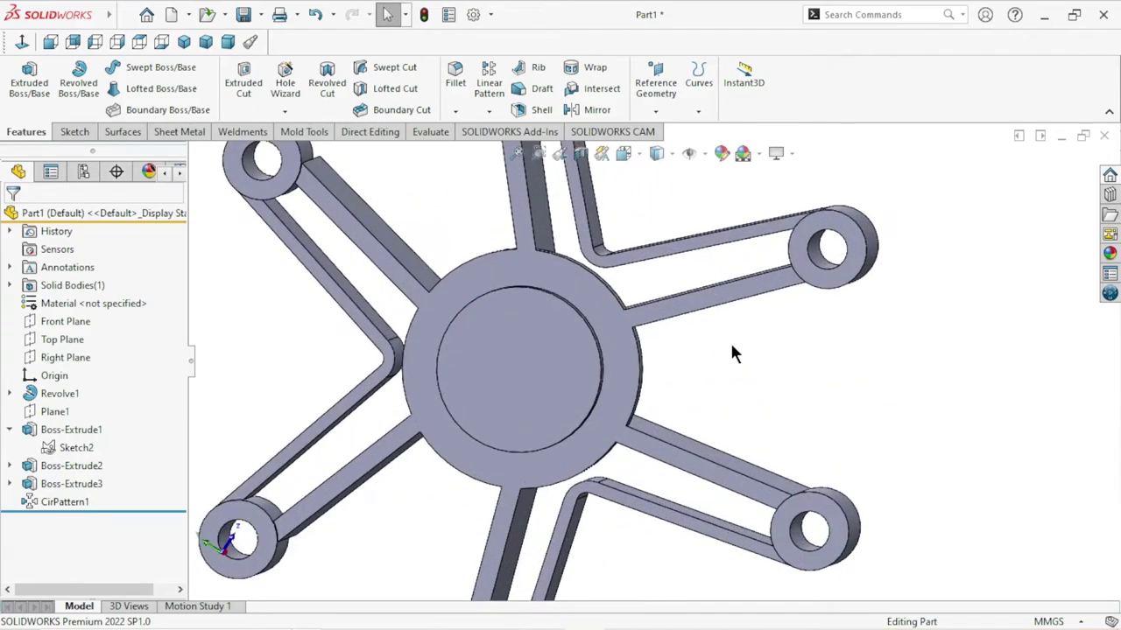
# Start a sketch on the hub's flat ring face, viewed Normal To.
pyautogui.click(620, 323)
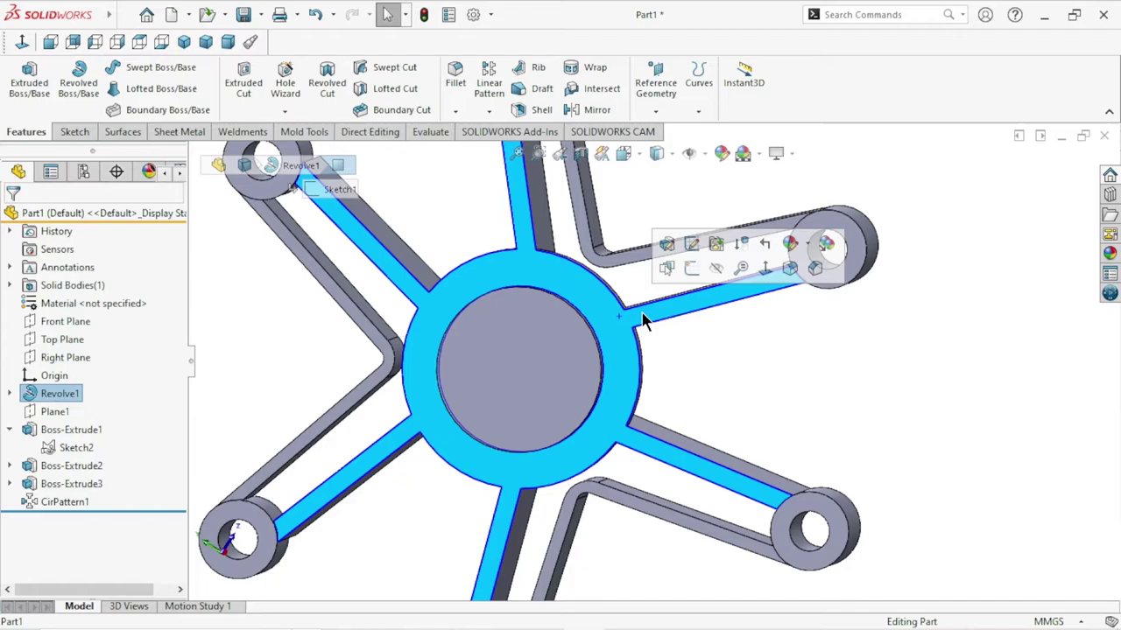
pyautogui.click(692, 270)
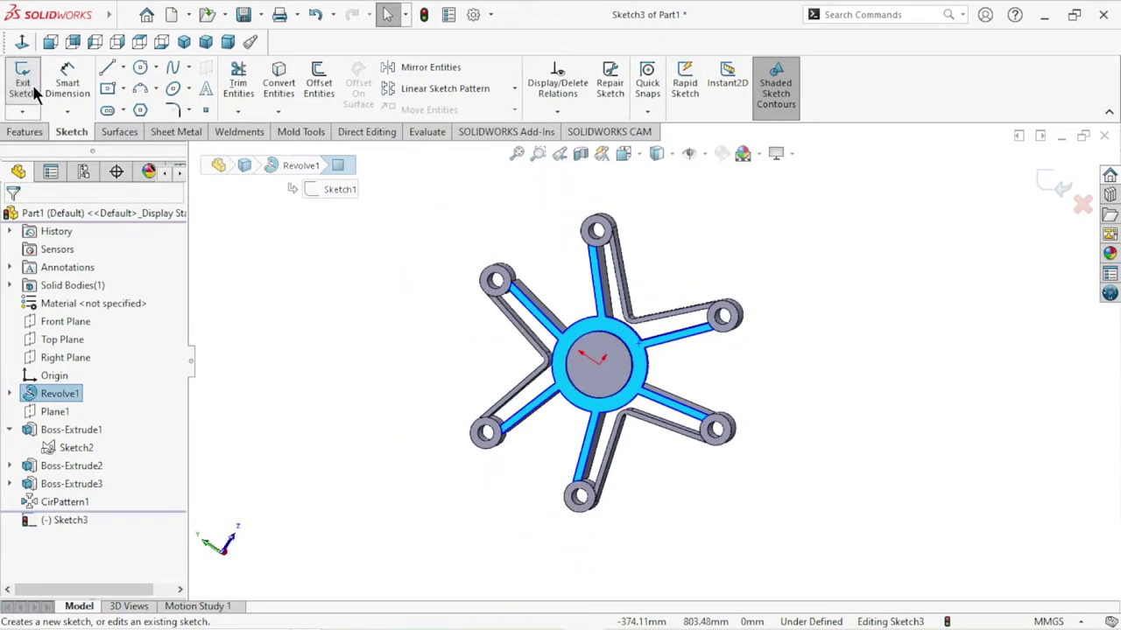
pyautogui.click(22, 41)
pyautogui.scroll(-3, 696, 280)
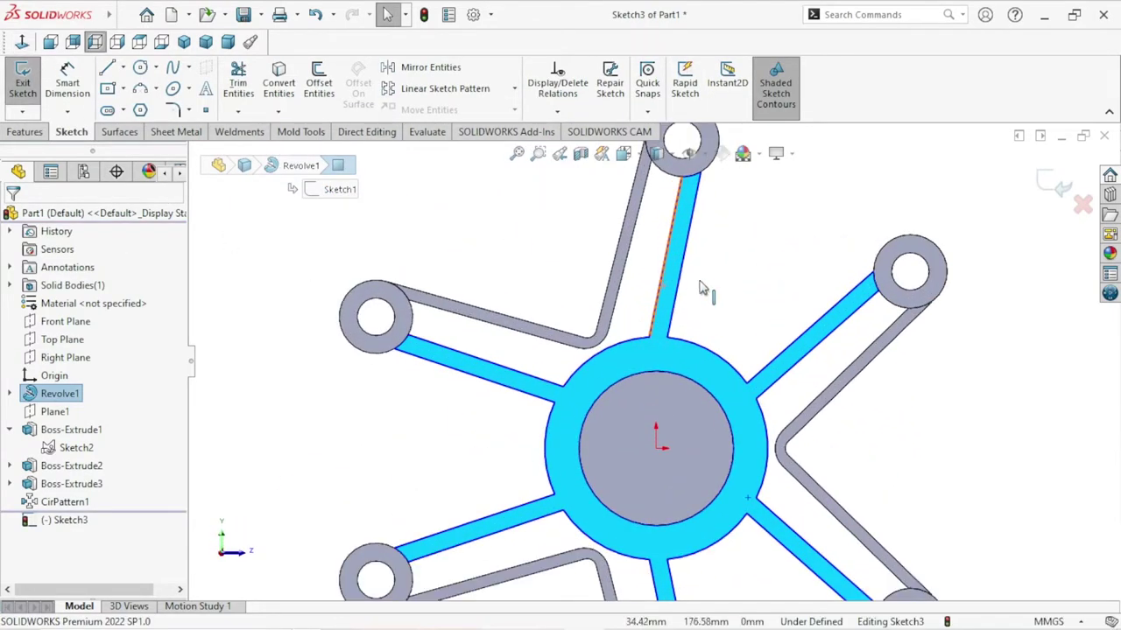
pyautogui.scroll(2, 700, 288)
pyautogui.scroll(-3, 690, 303)
pyautogui.scroll(-3, 690, 303)
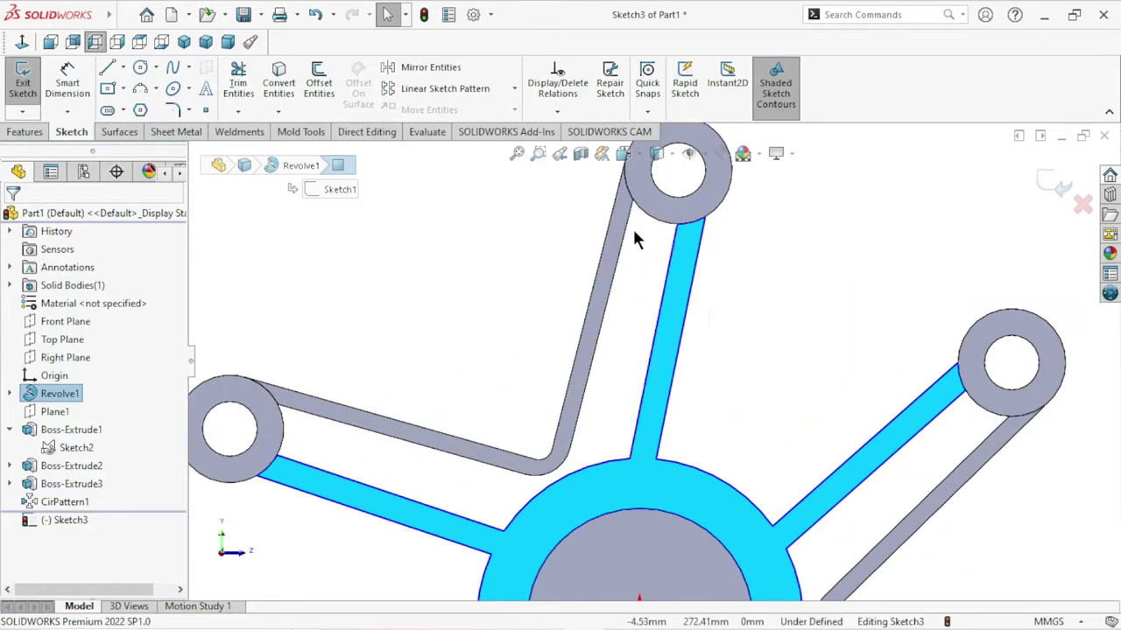
# Convert the bordering spoke edges and both eye boss outer circles into sketch entities.
pyautogui.click(626, 251)
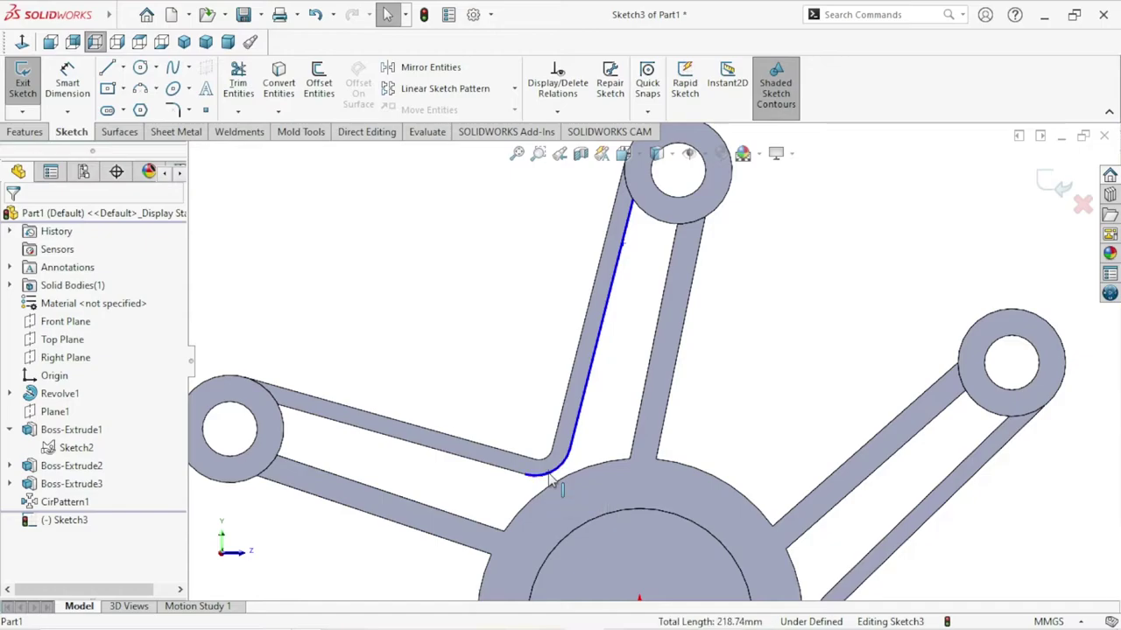
pyautogui.keyDown('ctrl'); pyautogui.click(482, 463); pyautogui.keyUp('ctrl')
pyautogui.keyDown('ctrl'); pyautogui.click(387, 492); pyautogui.keyUp('ctrl')
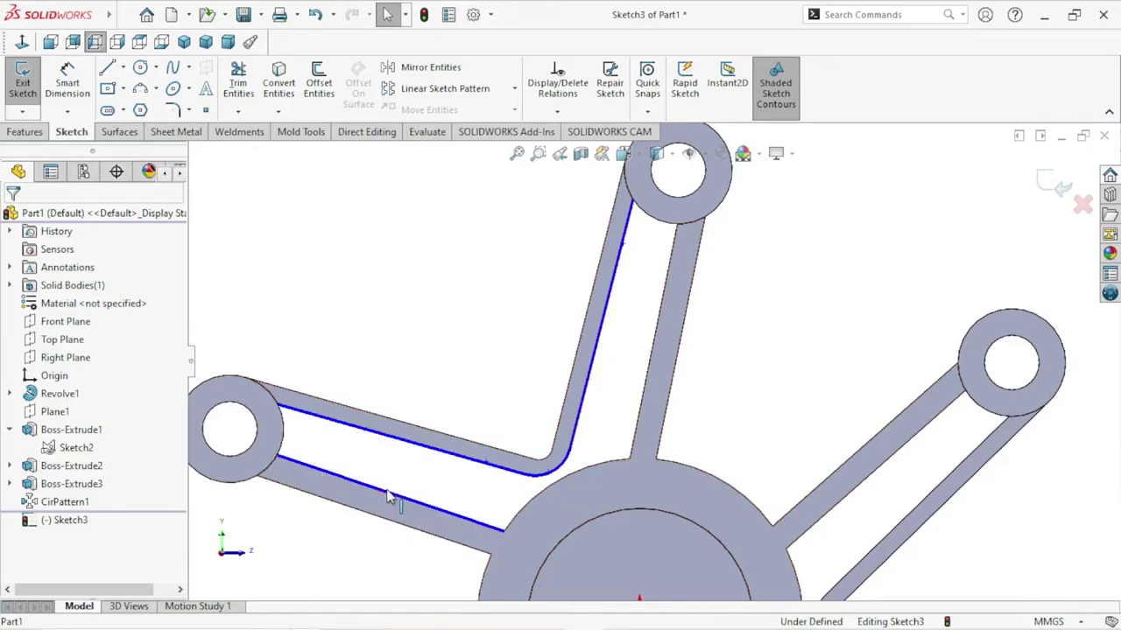
pyautogui.keyDown('ctrl'); pyautogui.click(284, 437); pyautogui.keyUp('ctrl')
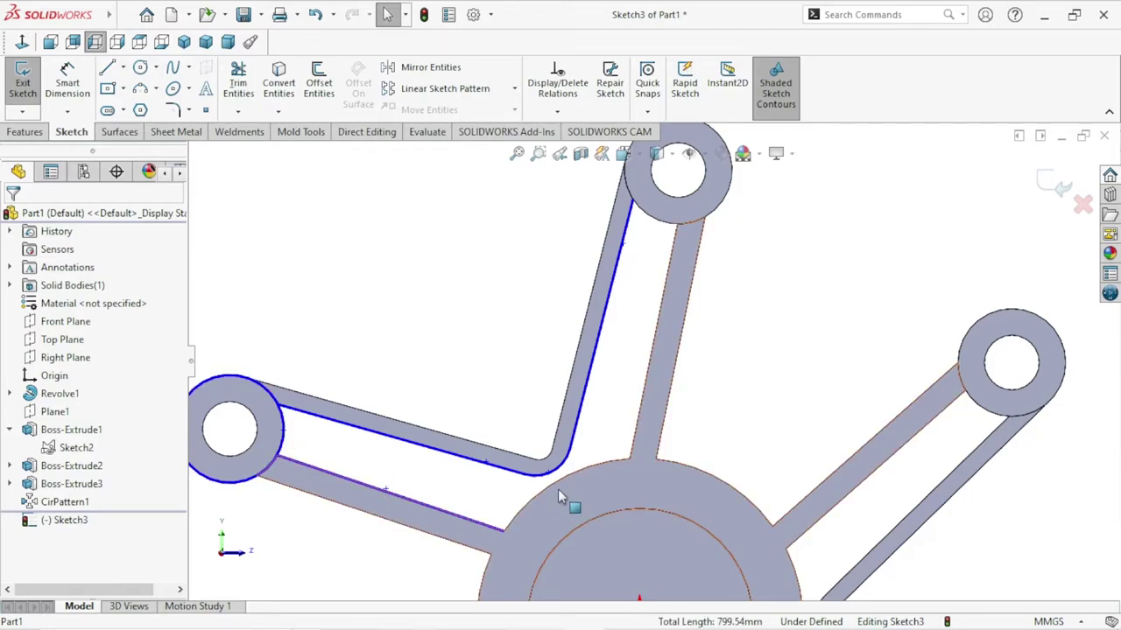
pyautogui.keyDown('ctrl'); pyautogui.click(662, 229); pyautogui.keyUp('ctrl')
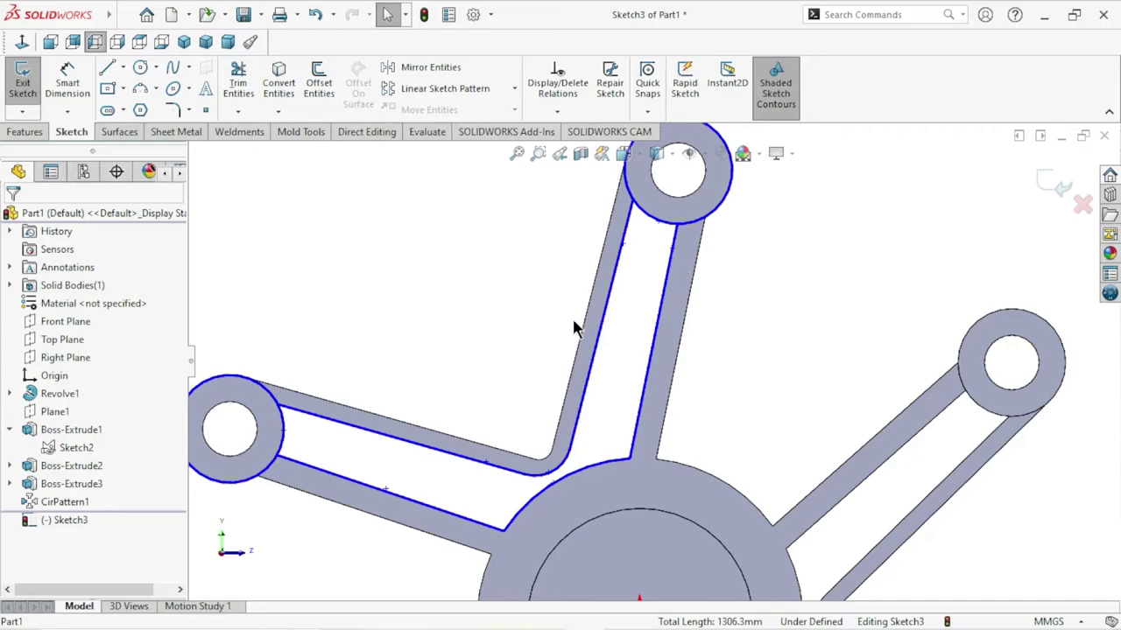
pyautogui.click(283, 96)
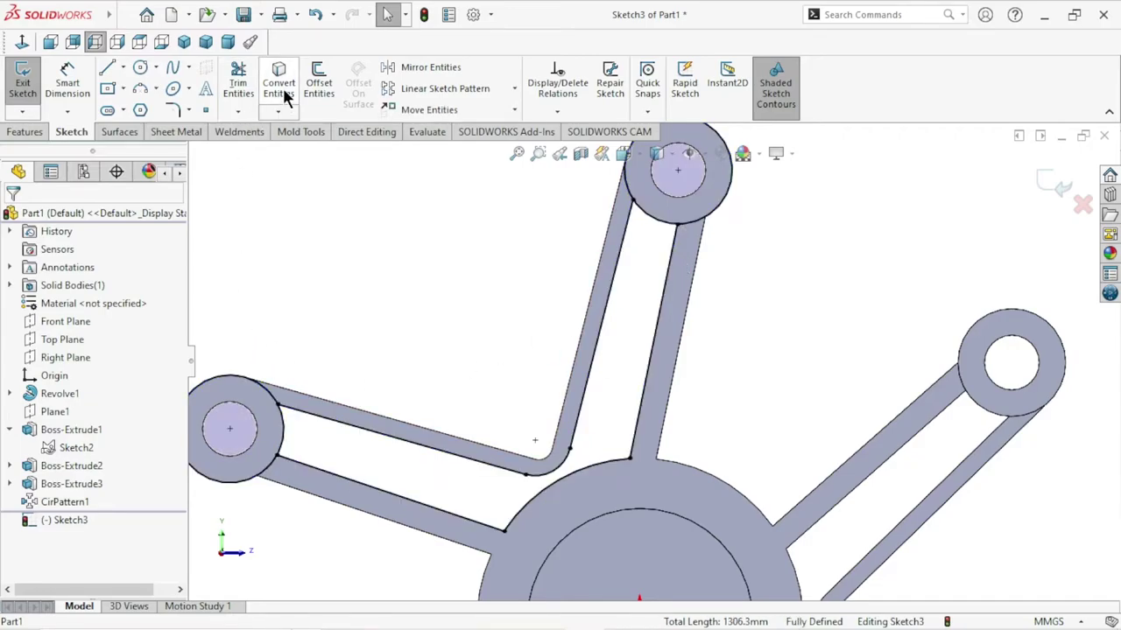
# Power-trim the extra arc to close the wedge outline, then begin extruding it.
pyautogui.scroll(3, 656, 348)
pyautogui.scroll(-2, 657, 347)
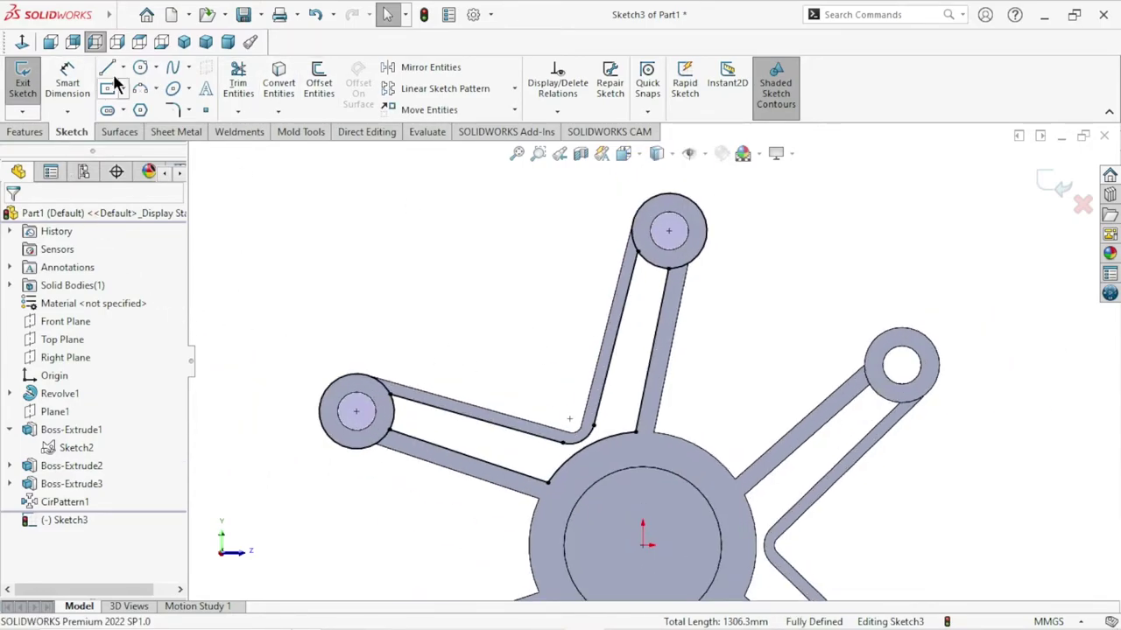
pyautogui.click(241, 91)
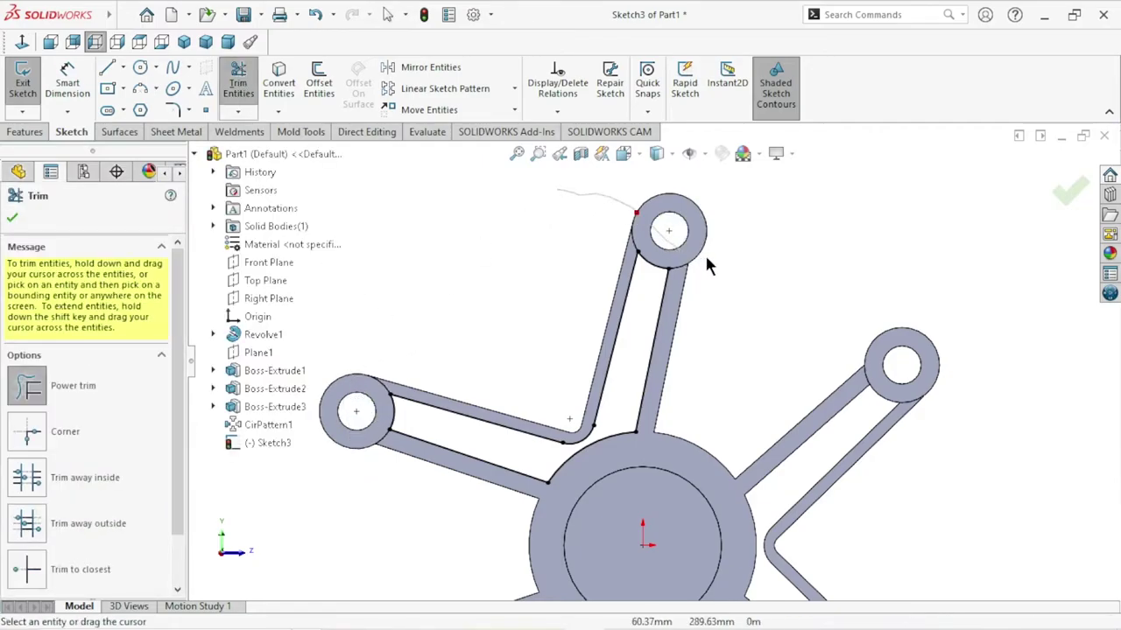
pyautogui.moveTo(707, 267); pyautogui.dragTo(701, 273)
pyautogui.click(13, 219)
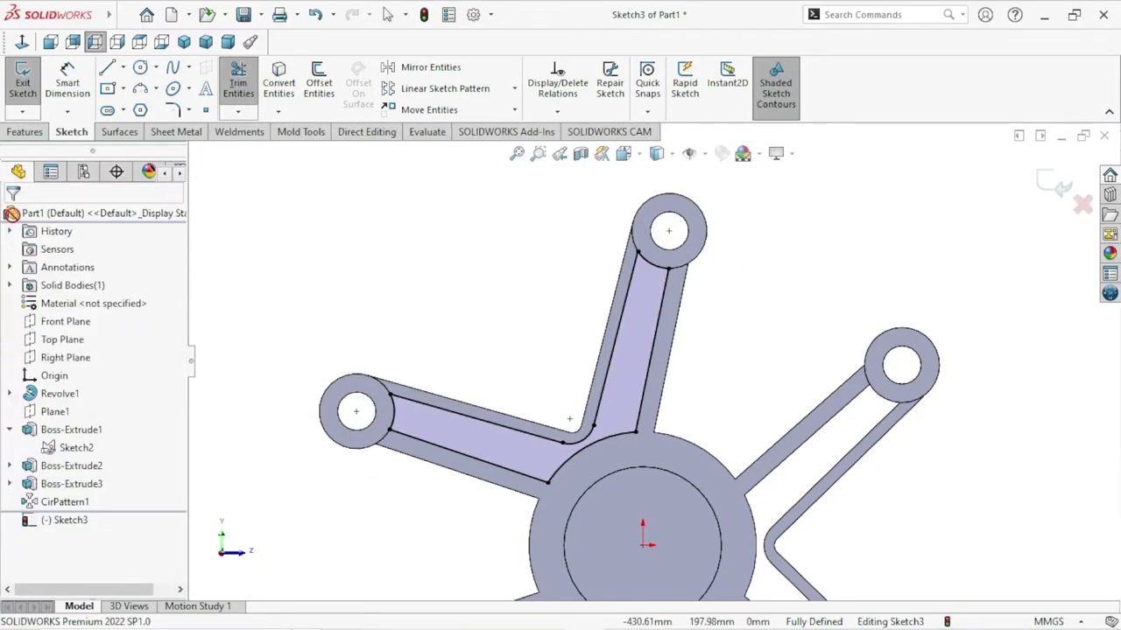
pyautogui.click(28, 132)
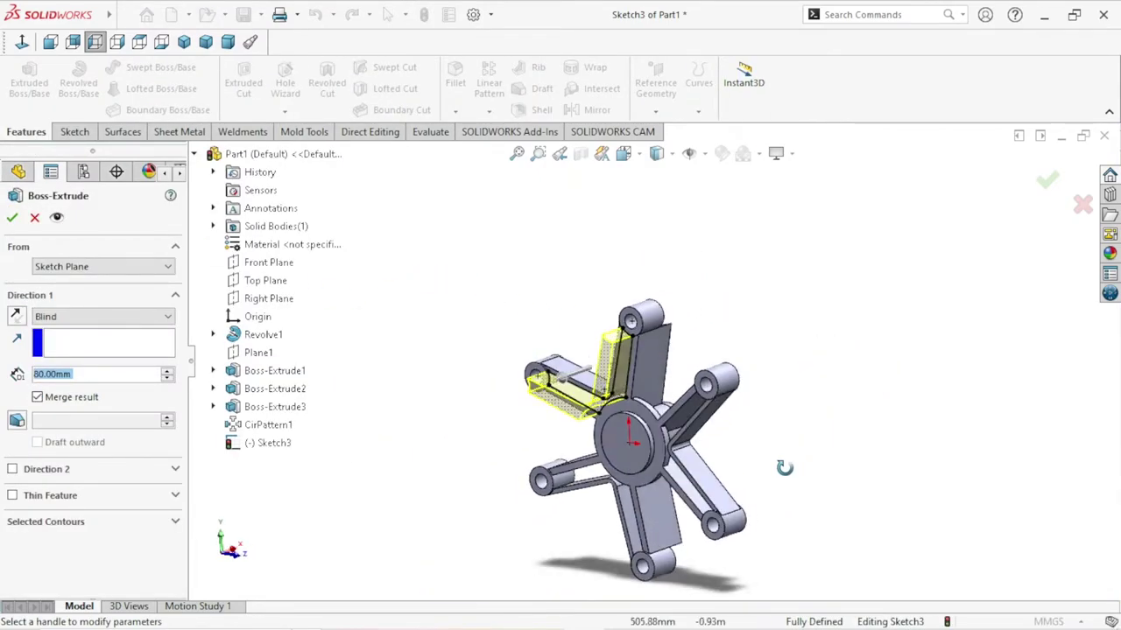
# Extrude the wedge sketch Up To Surface, ending at the picked hub face.
pyautogui.moveTo(784, 468); pyautogui.dragTo(5, 403, button='middle')
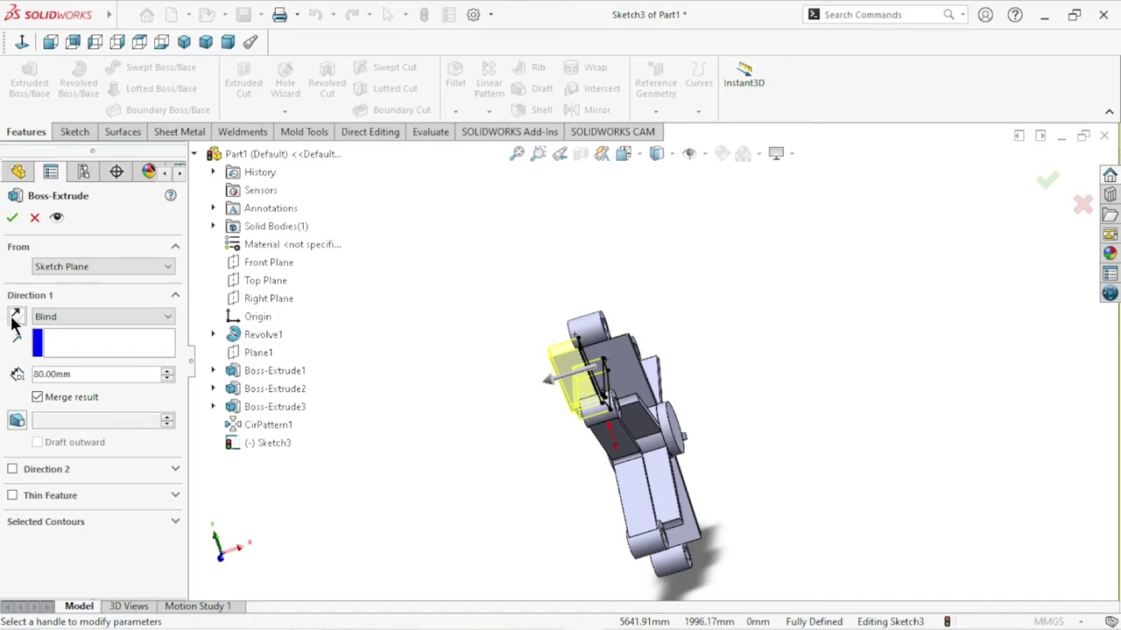
pyautogui.moveTo(749, 380)
pyautogui.mouseDown(button='middle')
pyautogui.moveTo(836, 401)
pyautogui.moveTo(864, 377)
pyautogui.moveTo(184, 414)
pyautogui.mouseUp(button='middle')
pyautogui.click(122, 317)
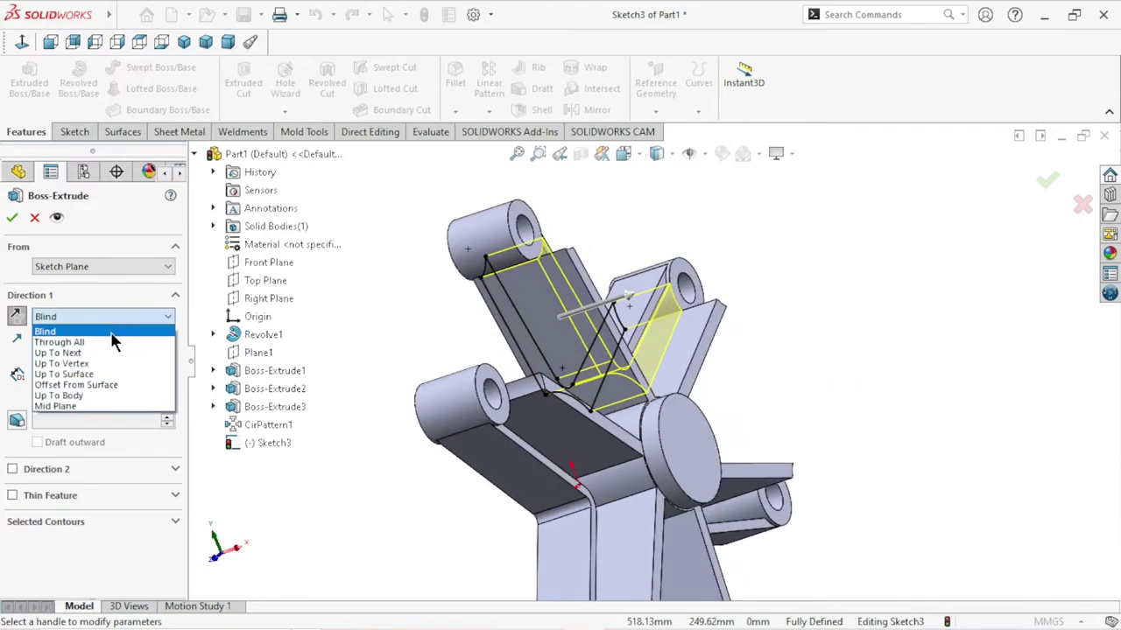
pyautogui.click(89, 377)
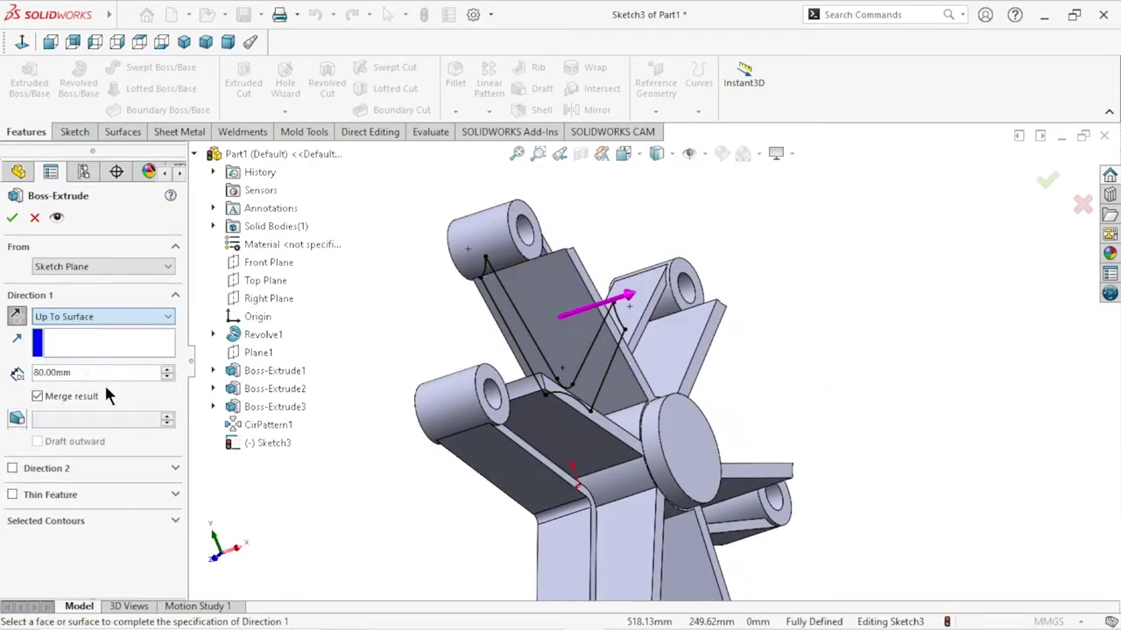
pyautogui.moveTo(737, 378)
pyautogui.mouseDown(button='middle')
pyautogui.moveTo(822, 347)
pyautogui.moveTo(734, 430)
pyautogui.mouseUp(button='middle')
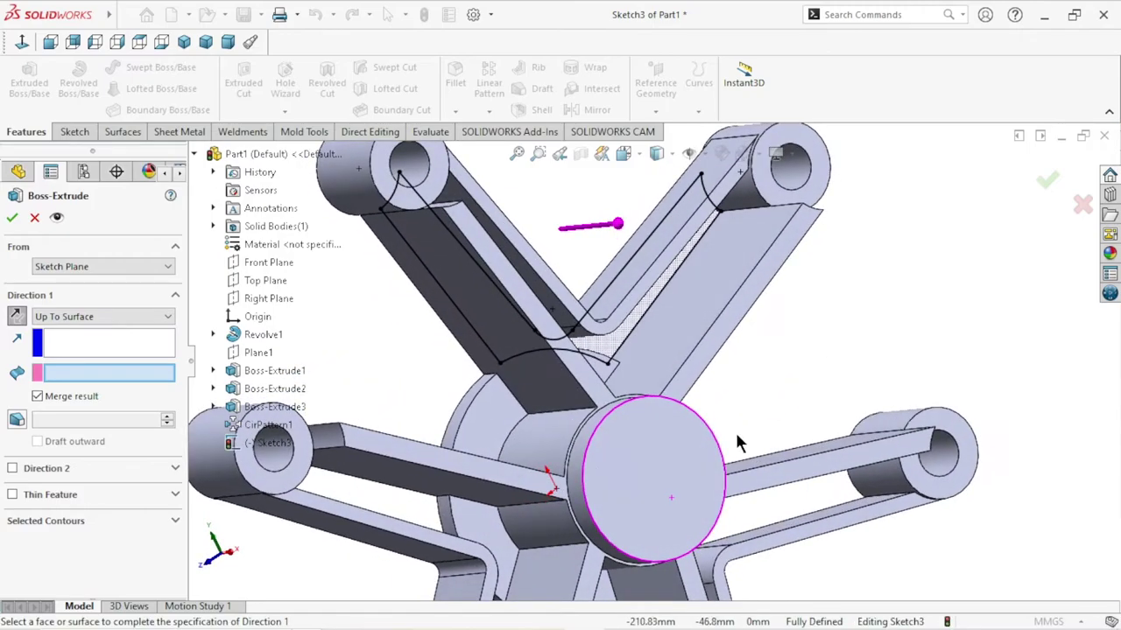
pyautogui.moveTo(795, 380); pyautogui.dragTo(743, 405, button='middle')
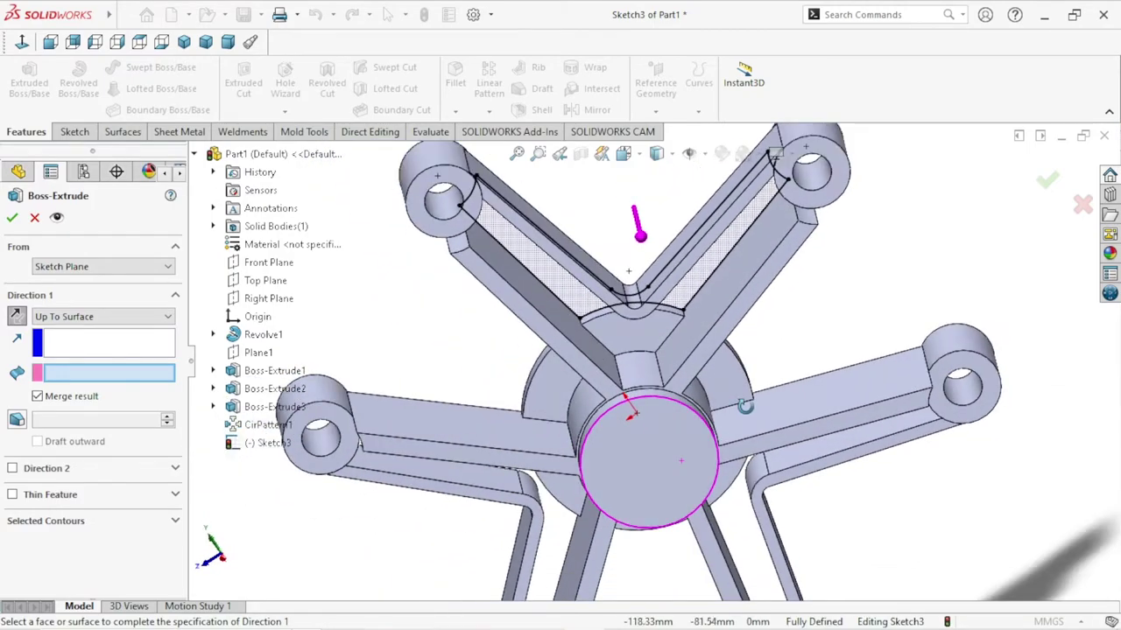
pyautogui.click(636, 344)
pyautogui.click(14, 220)
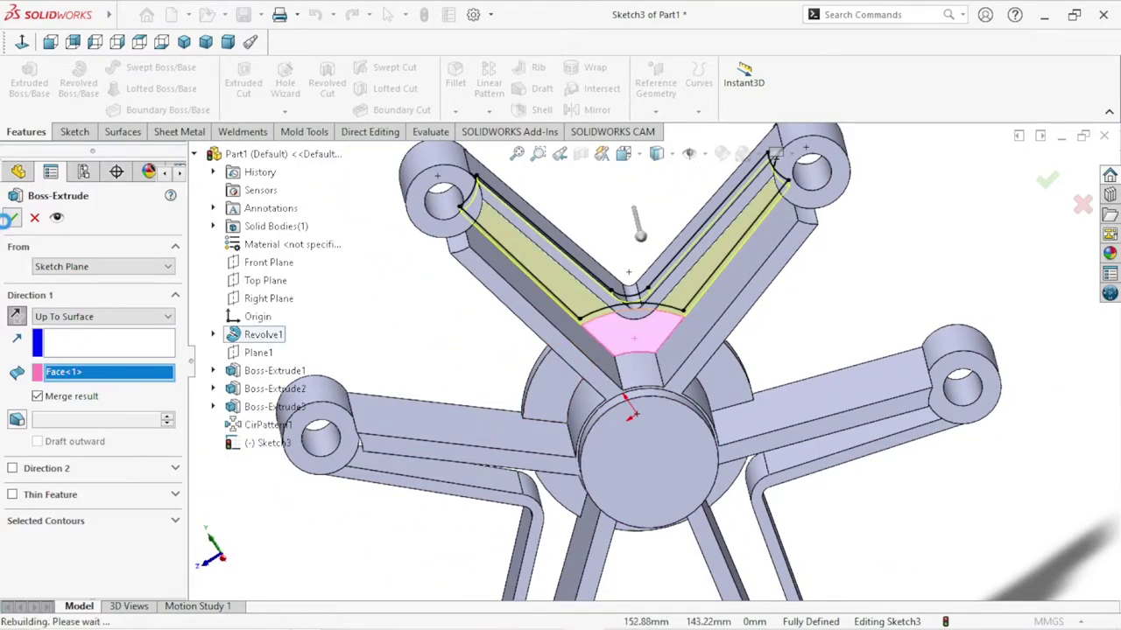
# Set up a circular pattern of Boss-Extrude4 around the central cylinder face.
pyautogui.scroll(-5, 731, 411)
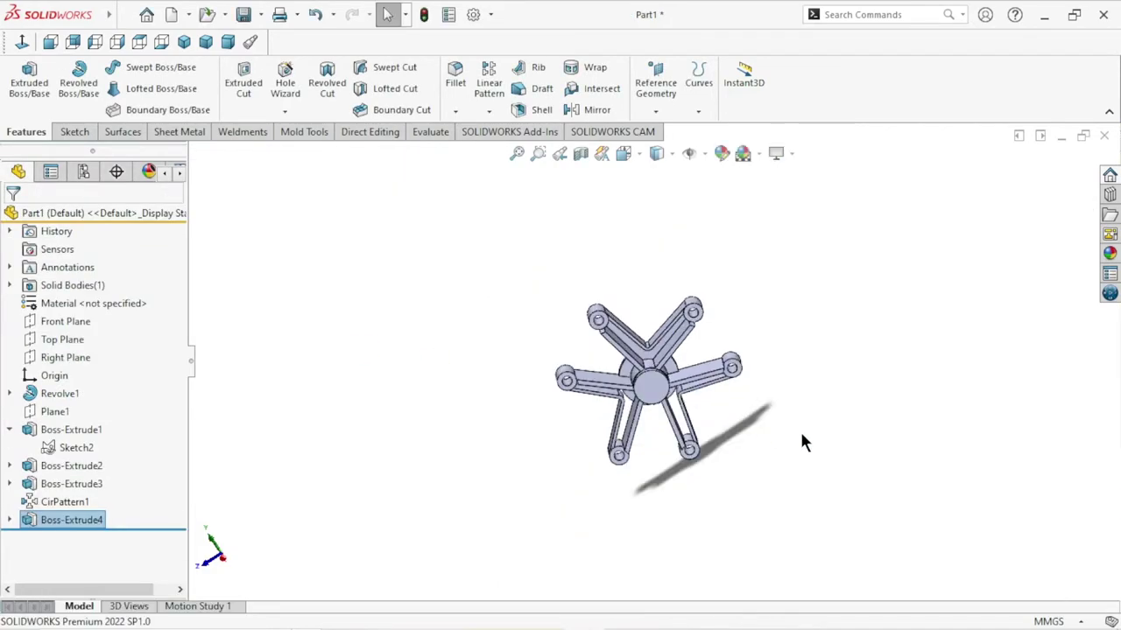
pyautogui.moveTo(799, 429)
pyautogui.mouseDown(button='middle')
pyautogui.moveTo(805, 332)
pyautogui.moveTo(885, 407)
pyautogui.moveTo(988, 332)
pyautogui.moveTo(958, 379)
pyautogui.moveTo(788, 328)
pyautogui.moveTo(856, 311)
pyautogui.mouseUp(button='middle')
pyautogui.scroll(3, 691, 389)
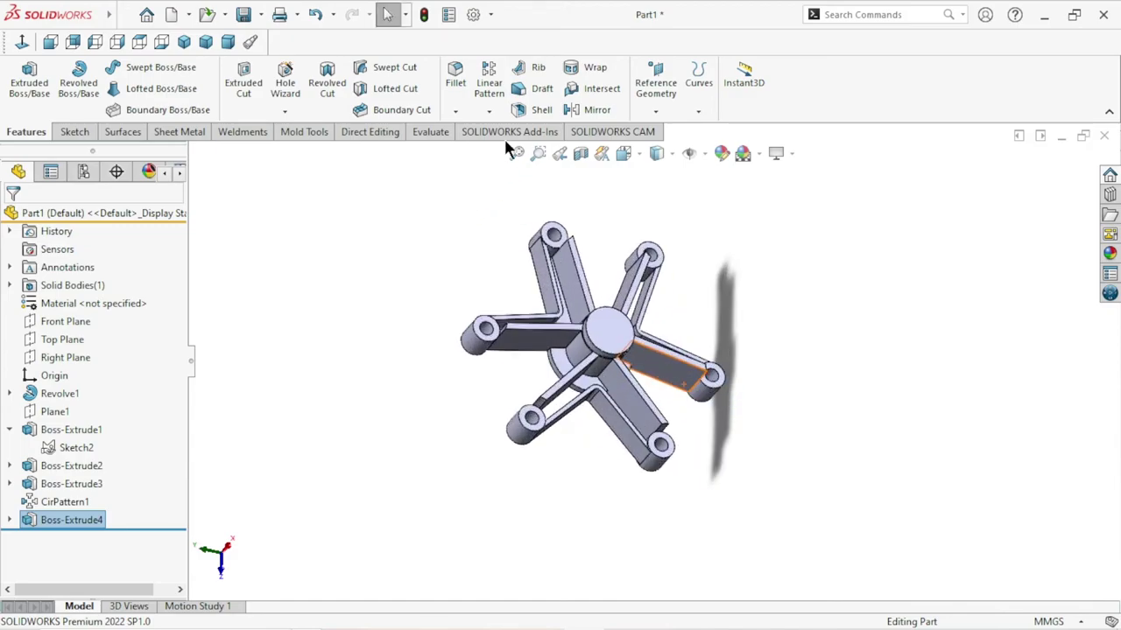
pyautogui.click(489, 111)
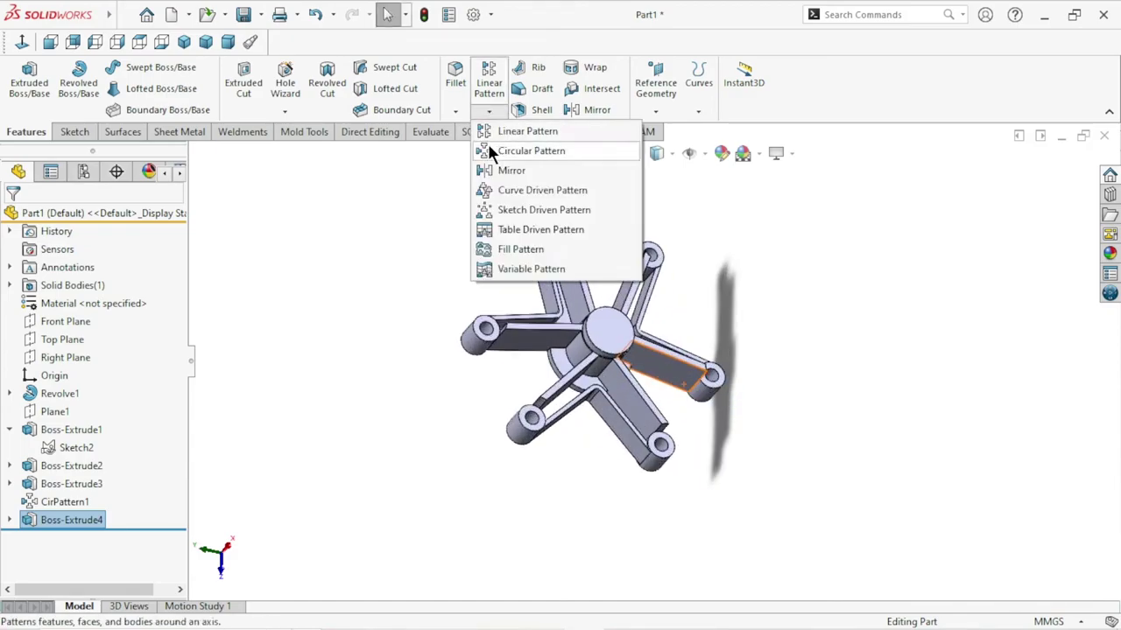
pyautogui.click(500, 150)
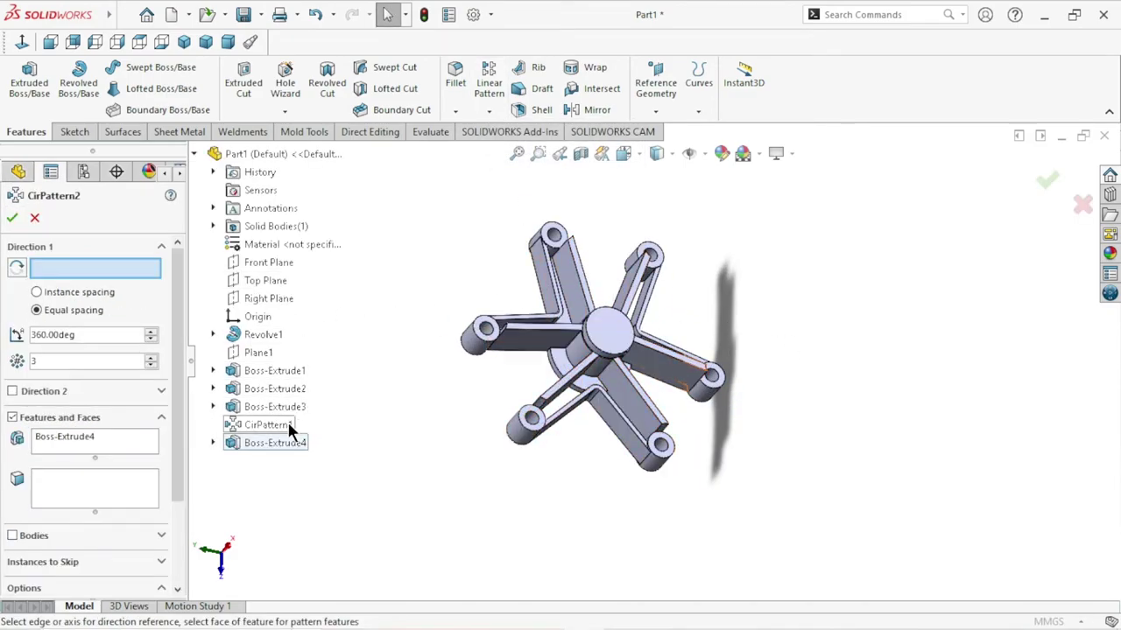
pyautogui.moveTo(694, 424); pyautogui.dragTo(612, 359, button='middle')
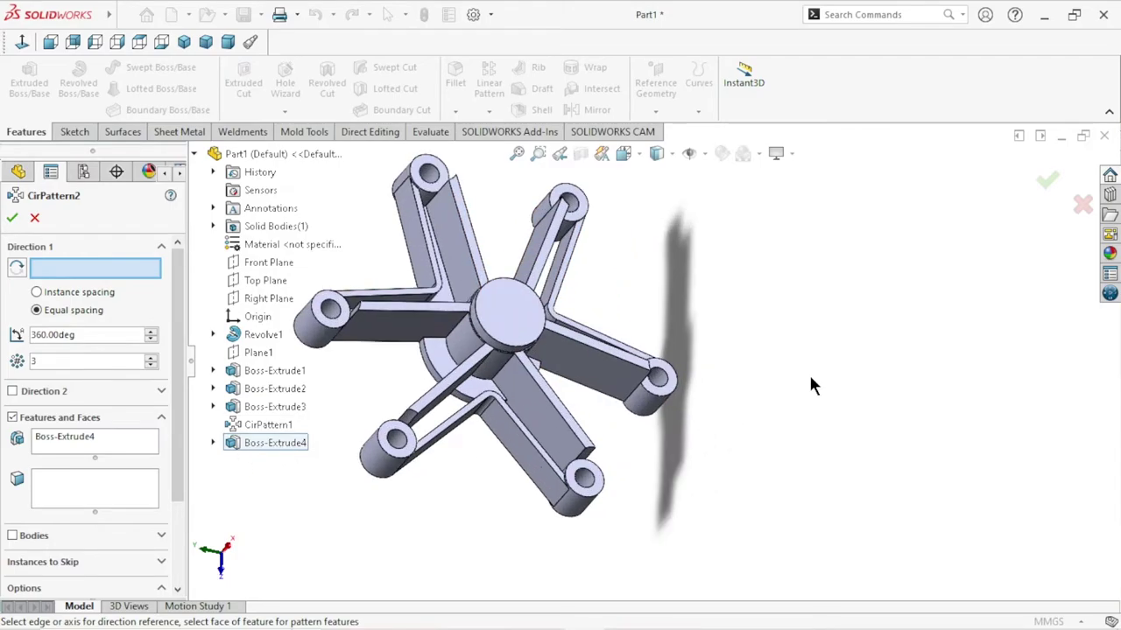
pyautogui.scroll(5, 613, 359)
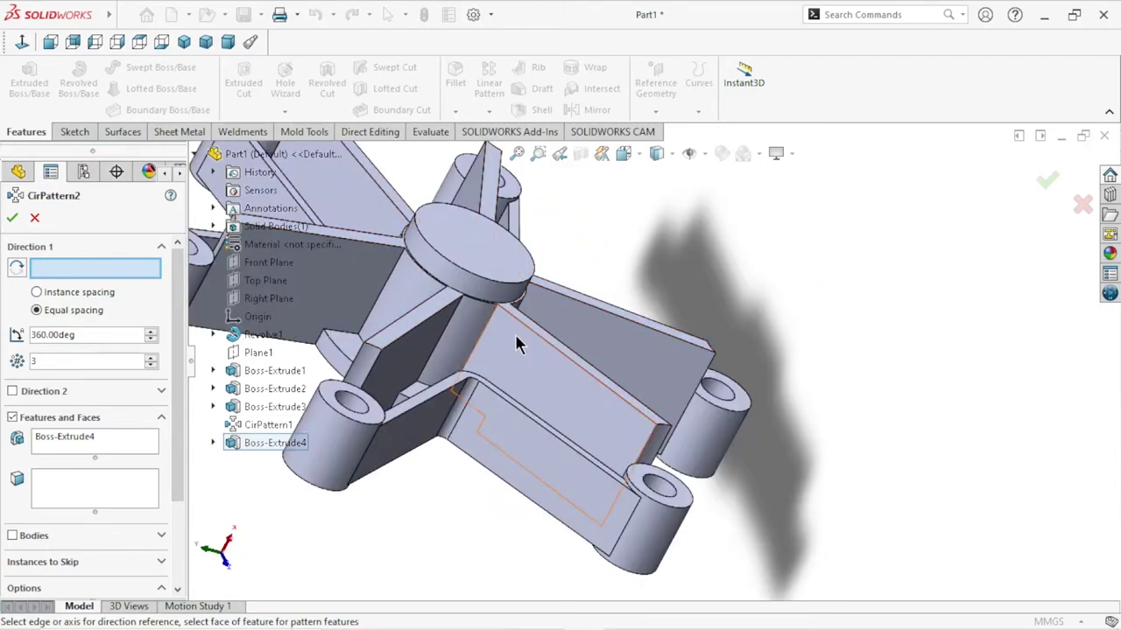
pyautogui.click(445, 275)
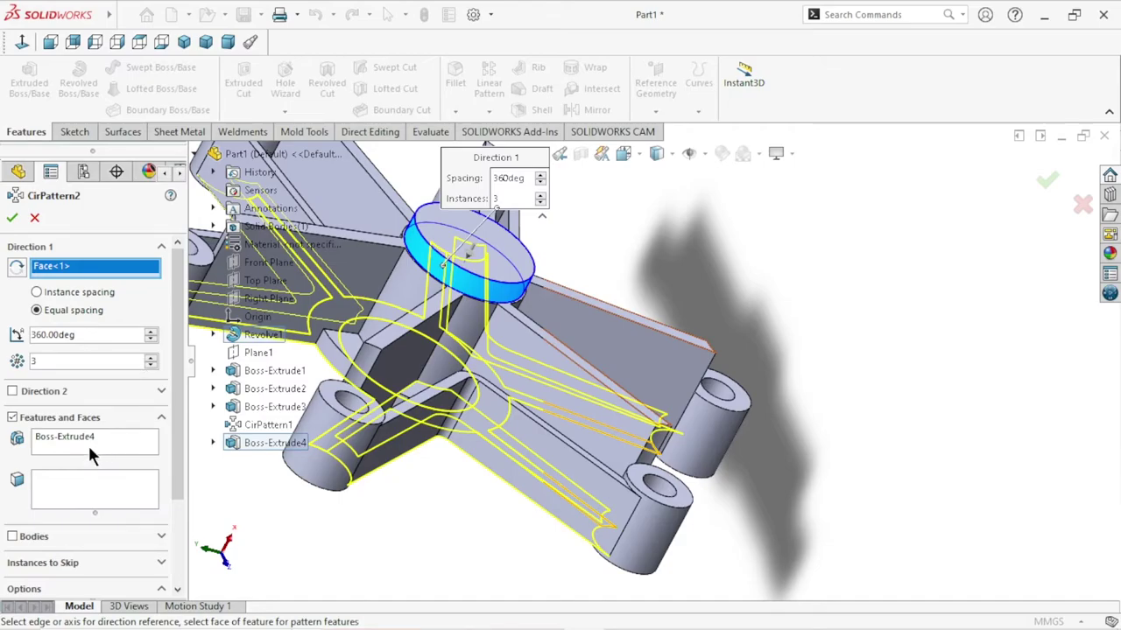
# Turn off Geometry pattern to clear the error and confirm the circular pattern.
pyautogui.click(13, 218)
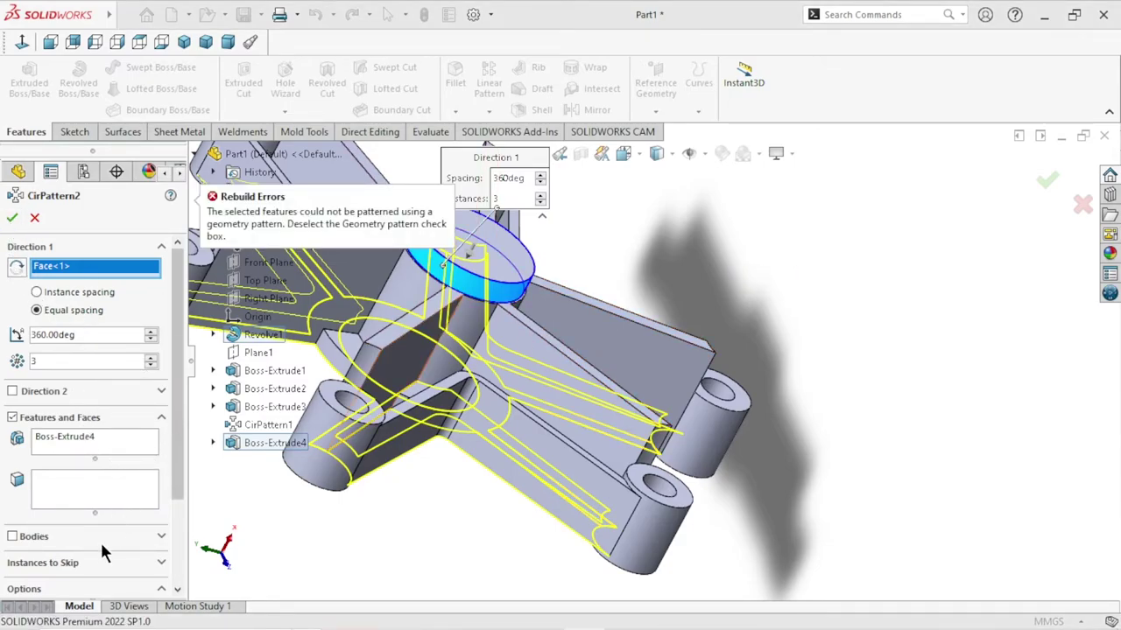
pyautogui.scroll(-3, 174, 470)
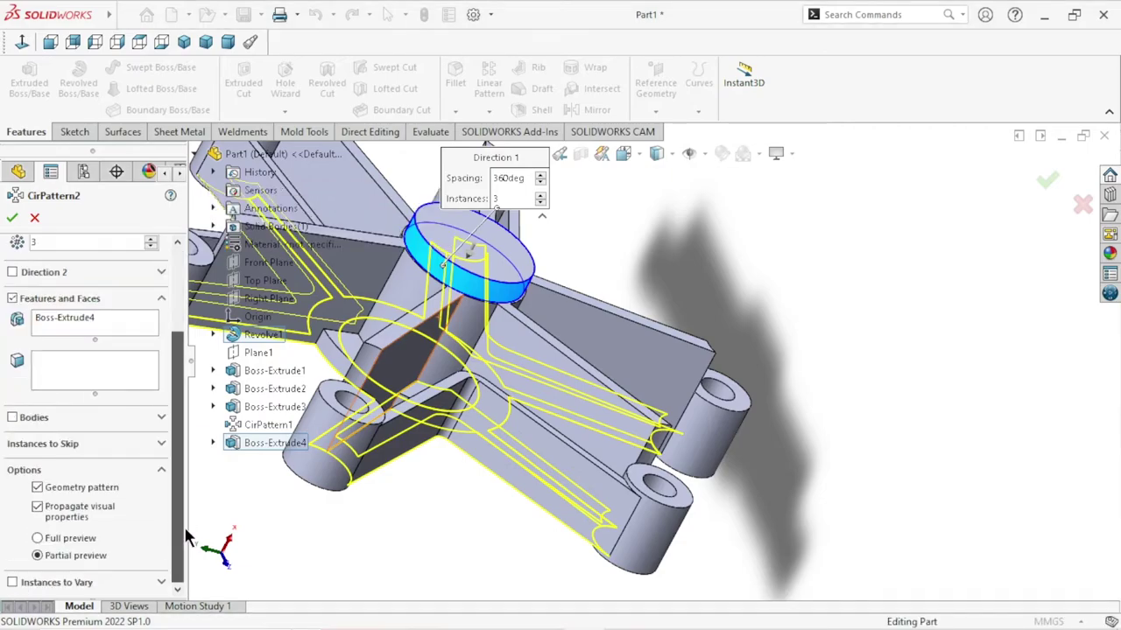
pyautogui.click(42, 488)
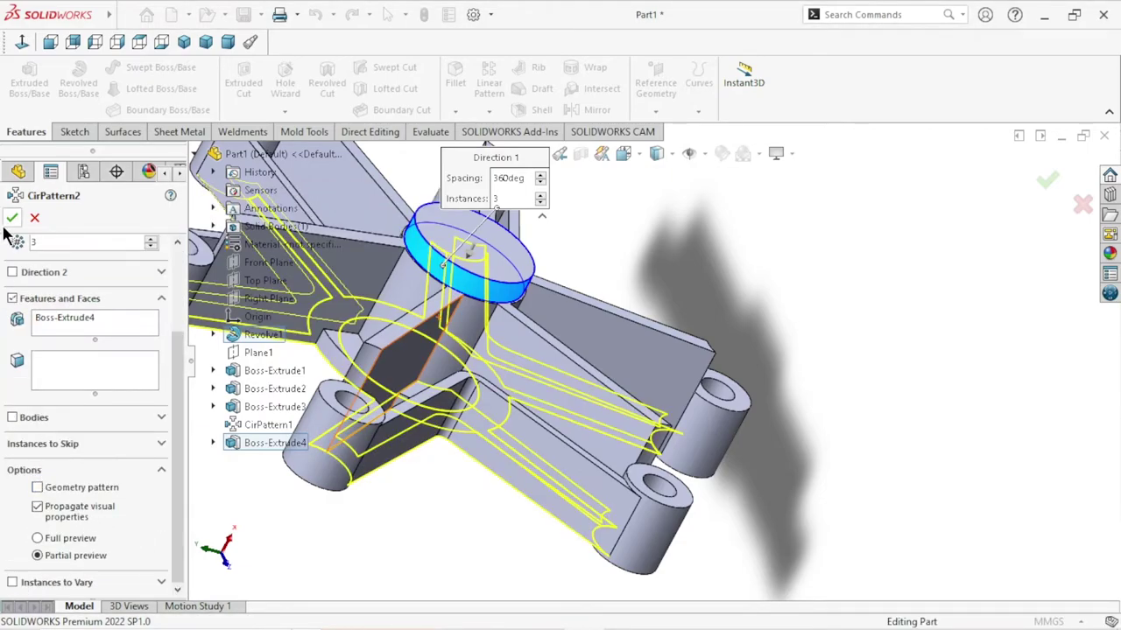
pyautogui.press('Return')
pyautogui.moveTo(781, 222)
pyautogui.mouseDown(button='middle')
pyautogui.moveTo(635, 421)
pyautogui.moveTo(650, 462)
pyautogui.moveTo(814, 420)
pyautogui.moveTo(858, 376)
pyautogui.moveTo(870, 379)
pyautogui.moveTo(832, 450)
pyautogui.moveTo(826, 428)
pyautogui.moveTo(867, 389)
pyautogui.moveTo(813, 407)
pyautogui.moveTo(645, 321)
pyautogui.moveTo(596, 343)
pyautogui.mouseUp(button='middle')
pyautogui.scroll(3, 613, 337)
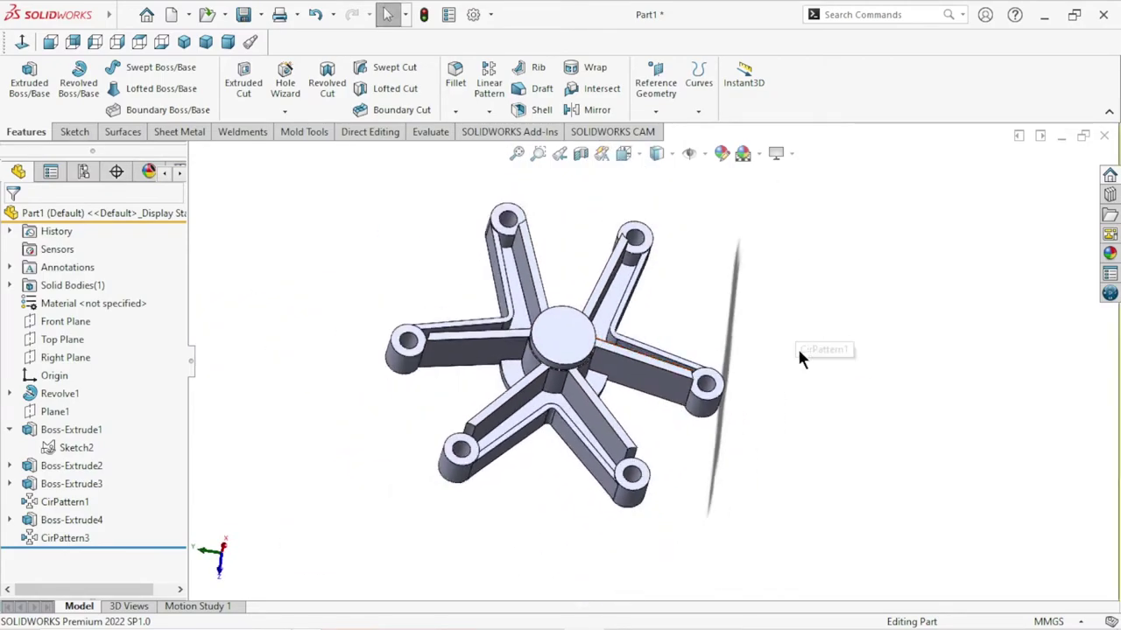
pyautogui.moveTo(800, 357)
pyautogui.mouseDown(button='middle')
pyautogui.moveTo(838, 328)
pyautogui.moveTo(788, 239)
pyautogui.moveTo(725, 272)
pyautogui.mouseUp(button='middle')
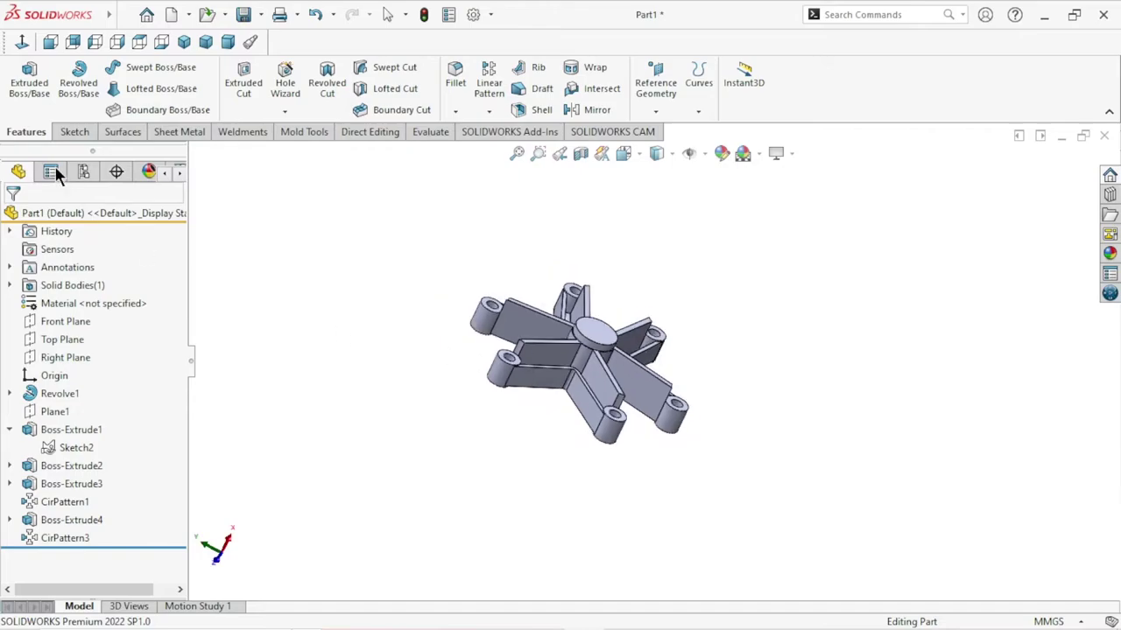
# Start a new sketch on the Top Plane, viewed Normal To.
pyautogui.click(72, 348)
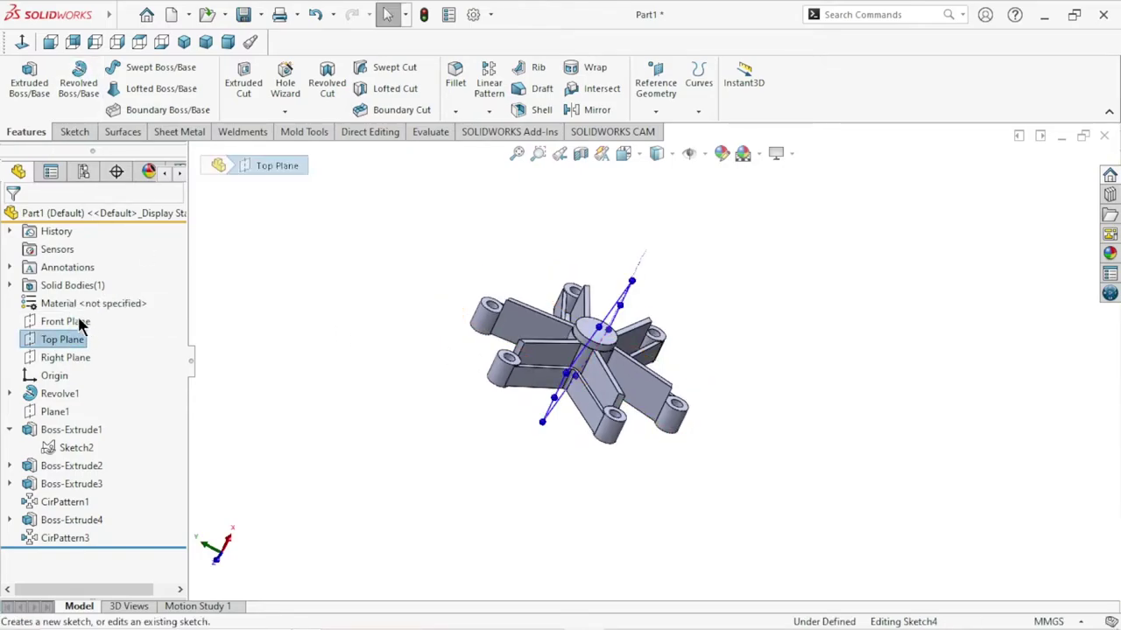
pyautogui.click(79, 324)
pyautogui.click(23, 42)
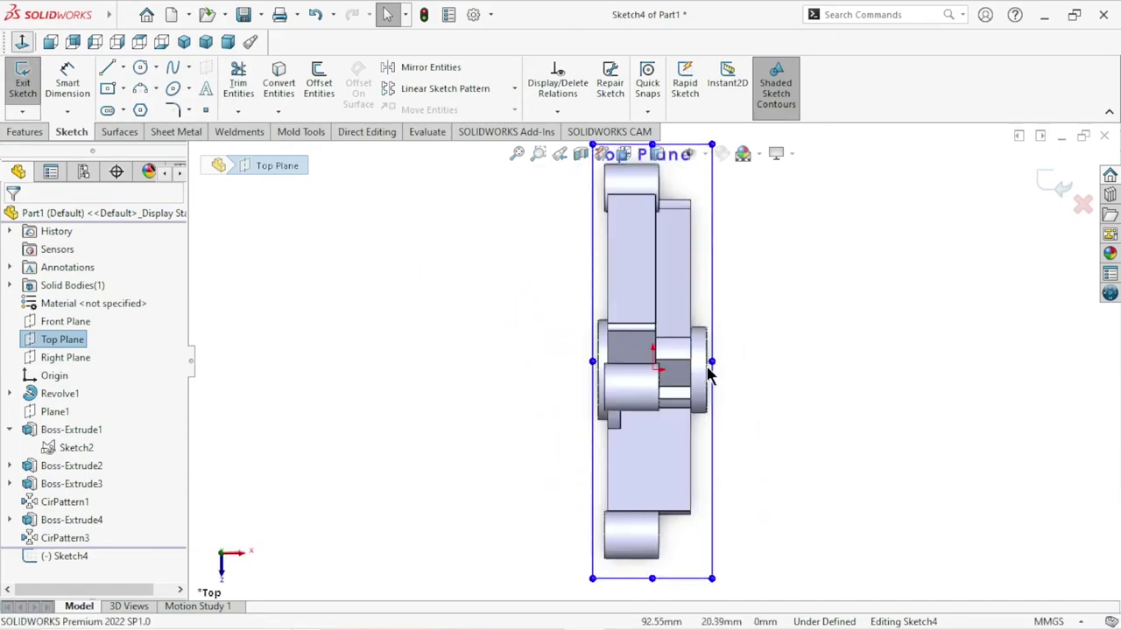
pyautogui.click(826, 420)
pyautogui.scroll(2, 735, 395)
pyautogui.scroll(-3, 594, 339)
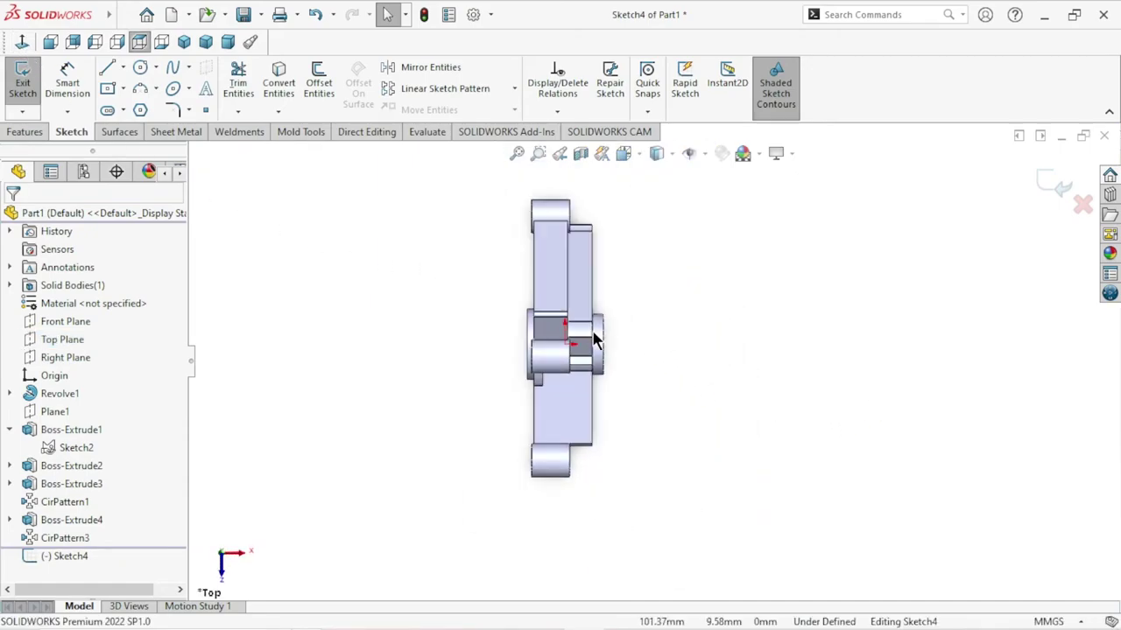
pyautogui.scroll(1, 577, 261)
pyautogui.scroll(1, 577, 261)
# Draw a horizontal centerline through the origin spanning the part.
pyautogui.click(124, 68)
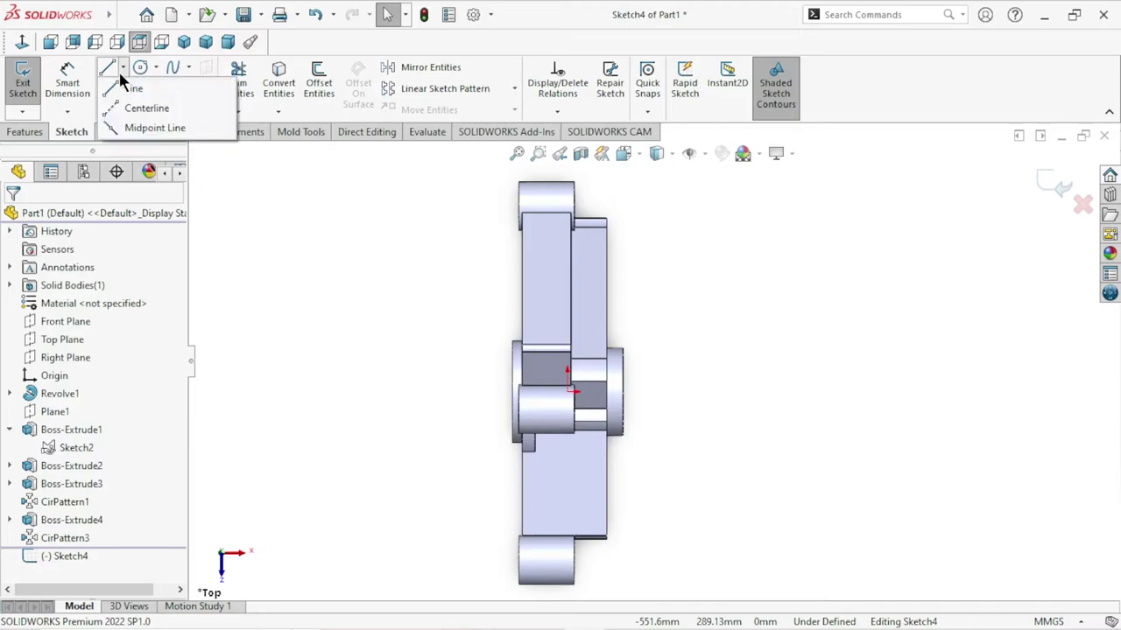
pyautogui.click(129, 108)
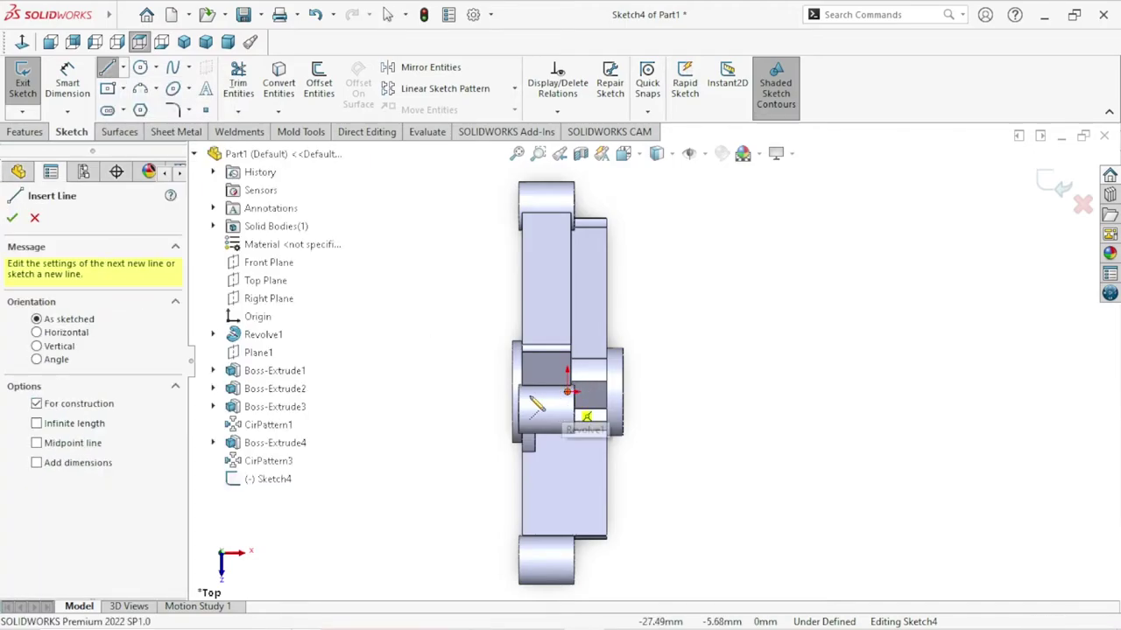
pyautogui.click(471, 392)
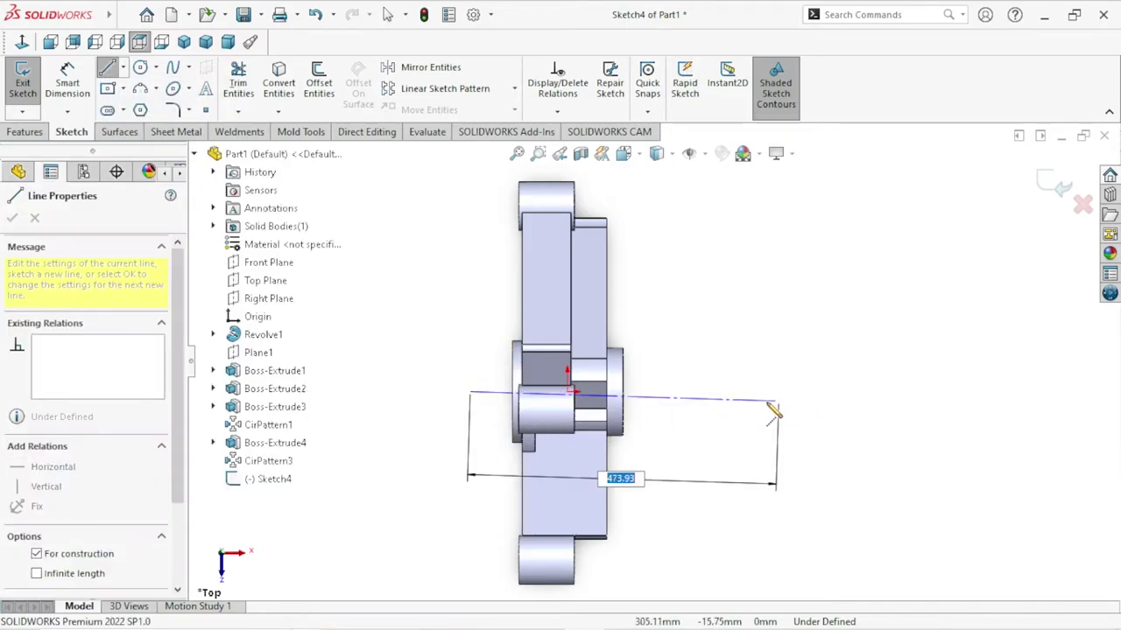
pyautogui.click(768, 391)
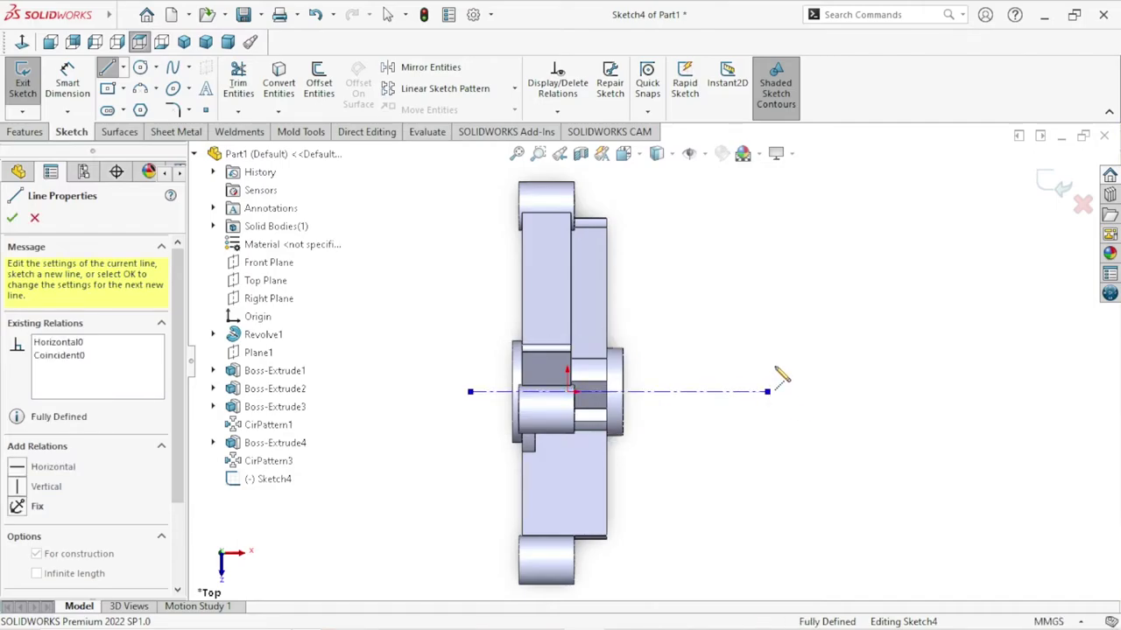
pyautogui.rightClick(760, 312)
pyautogui.click(761, 312)
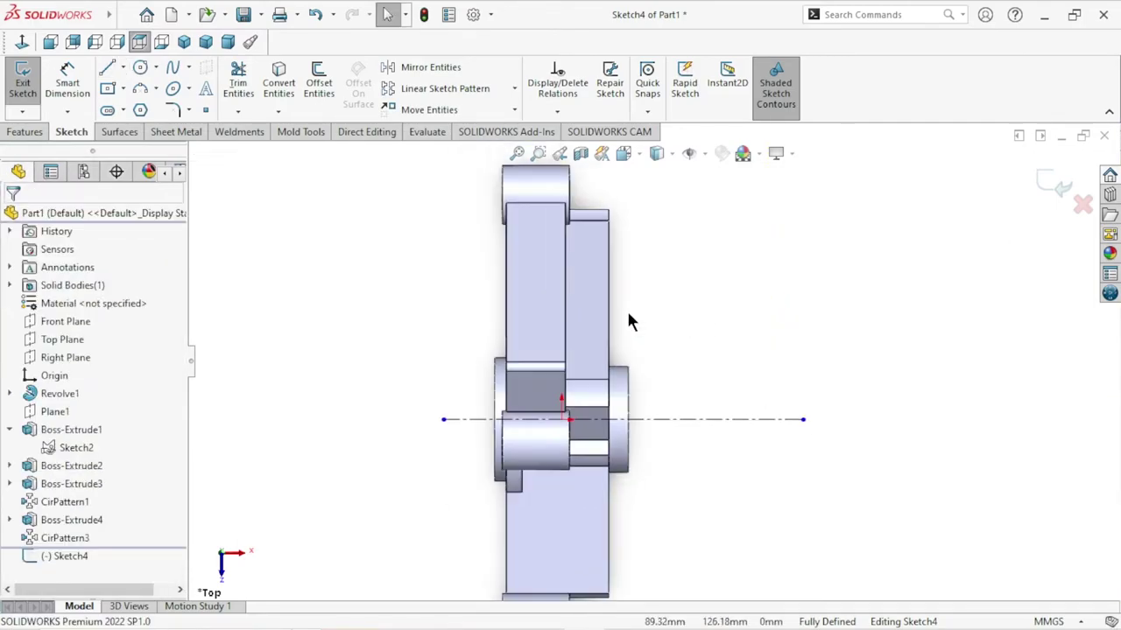
pyautogui.click(109, 74)
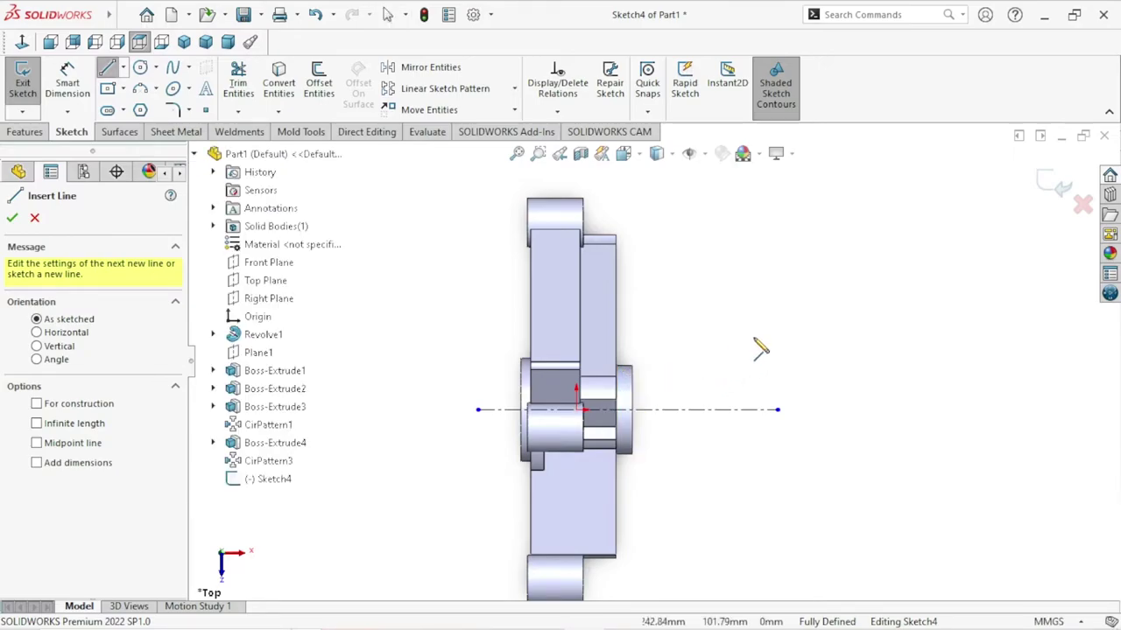
# Switch the display to Wireframe and look Normal To the sketch plane.
pyautogui.moveTo(755, 357)
pyautogui.mouseDown(button='middle')
pyautogui.moveTo(729, 333)
pyautogui.moveTo(738, 318)
pyautogui.moveTo(749, 322)
pyautogui.moveTo(711, 378)
pyautogui.moveTo(703, 312)
pyautogui.moveTo(704, 329)
pyautogui.moveTo(711, 323)
pyautogui.mouseUp(button='middle')
pyautogui.click(668, 156)
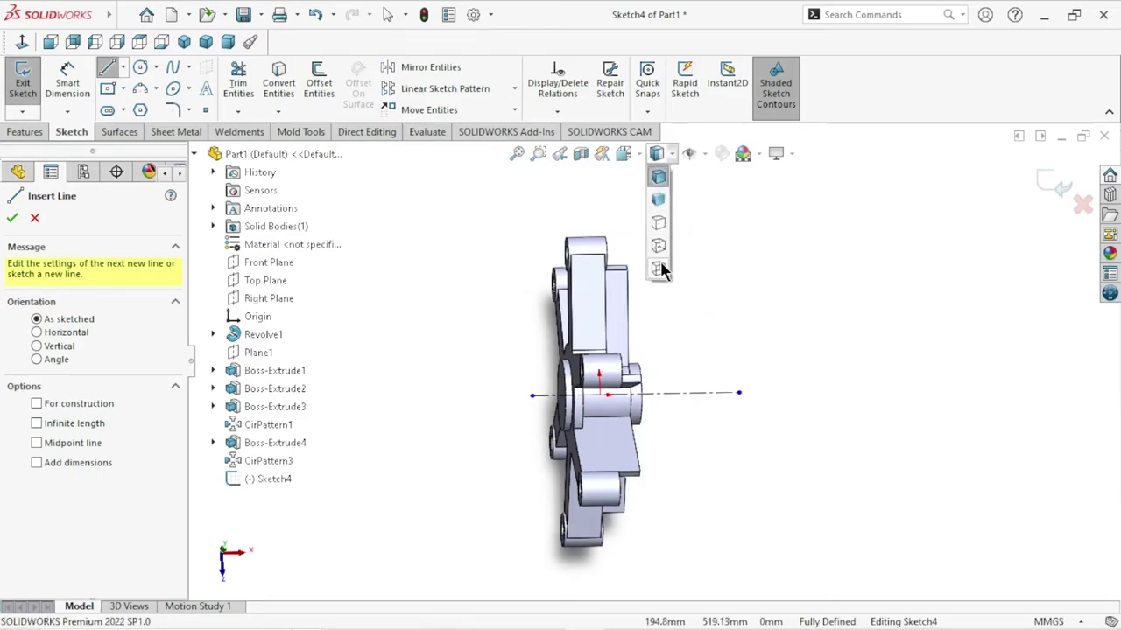
pyautogui.click(658, 268)
pyautogui.click(22, 42)
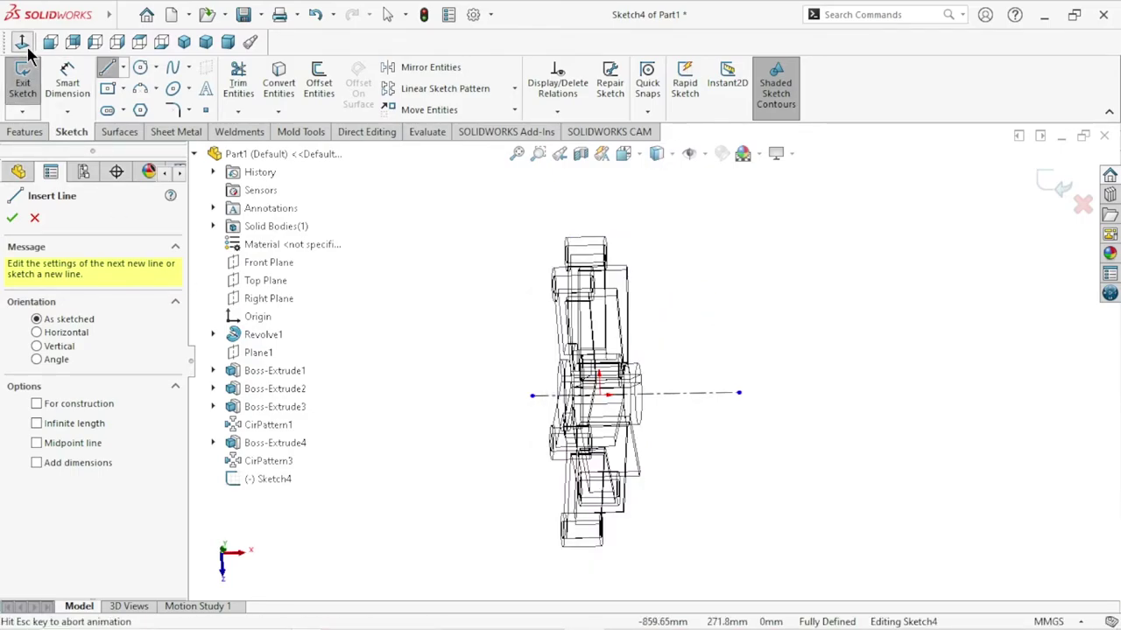
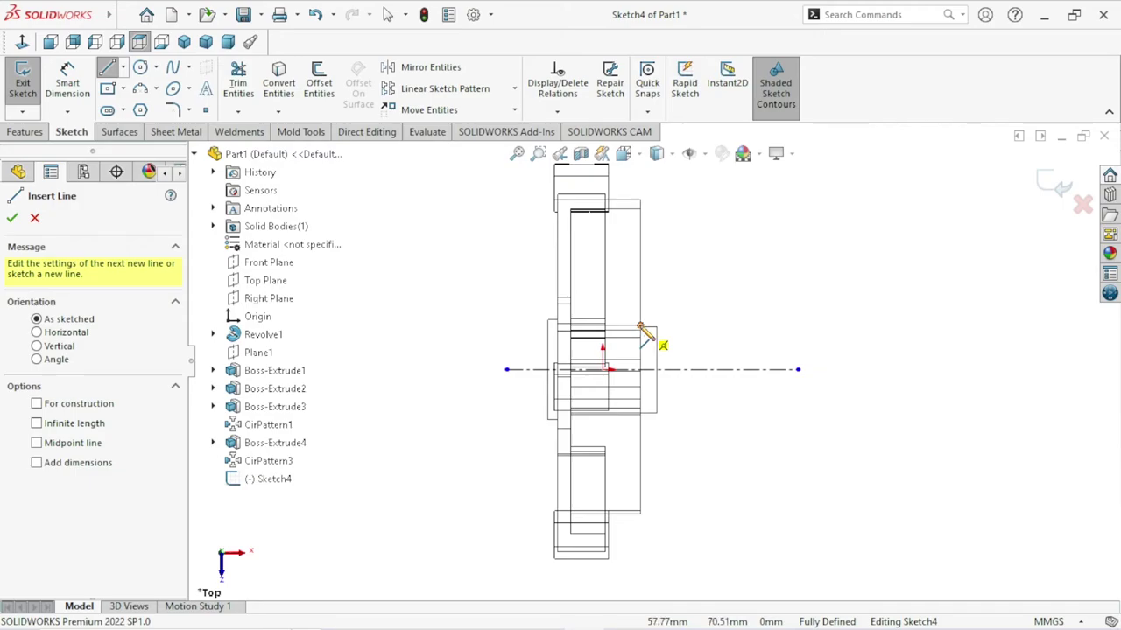
# Draw three connected lines forming a closed triangle beside the upper arm, from near the hub to the arm's outer end.
pyautogui.click(639, 327)
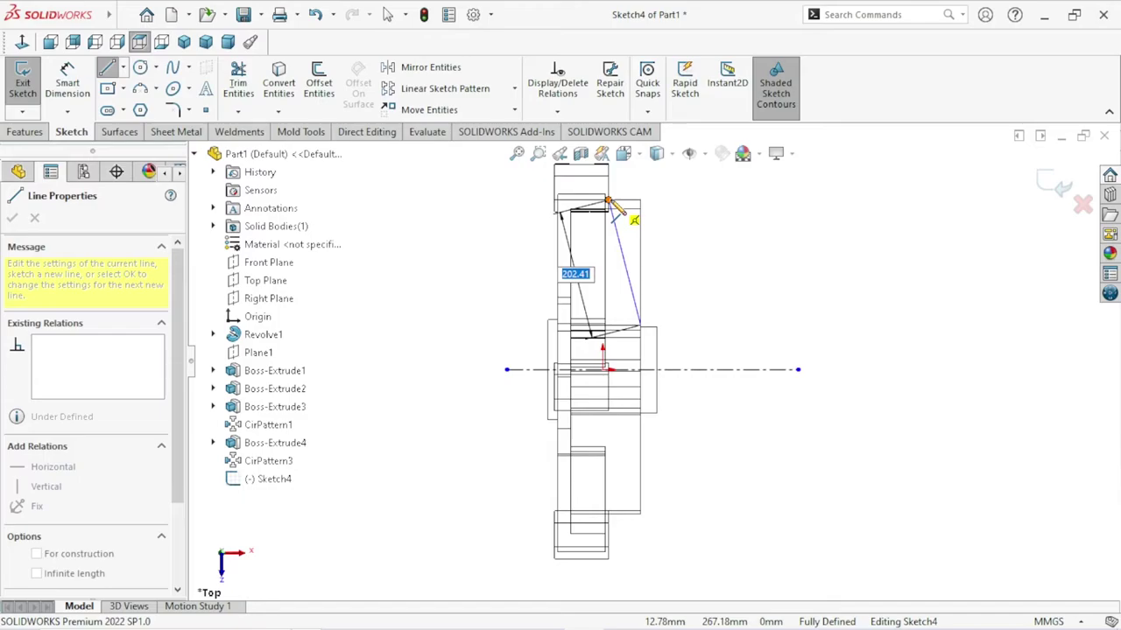
pyautogui.scroll(-4, 613, 206)
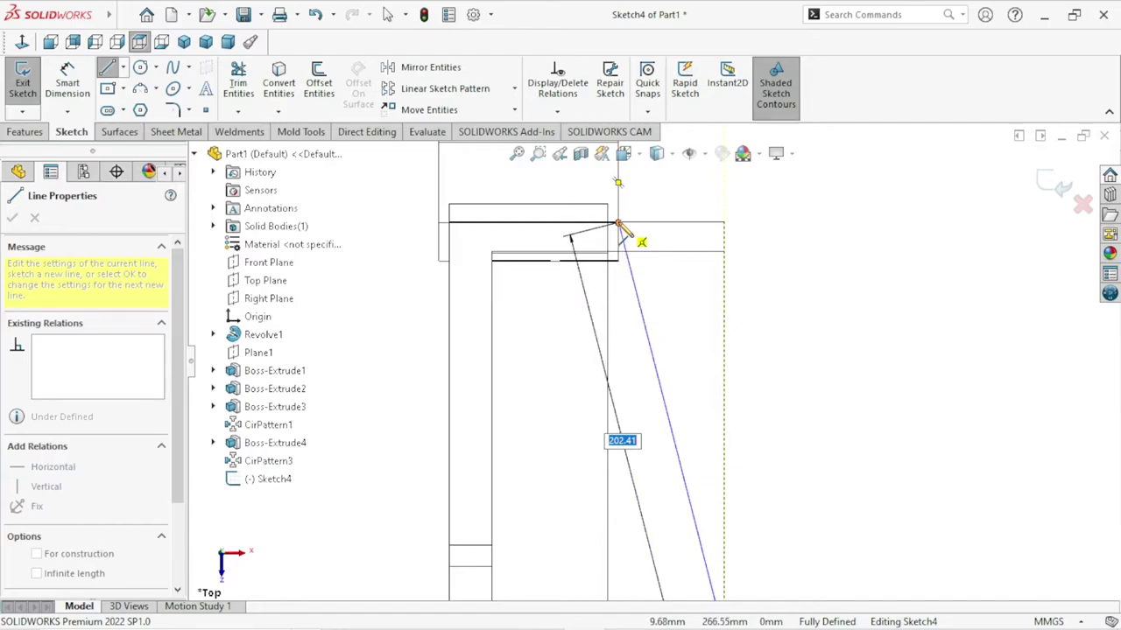
pyautogui.click(618, 225)
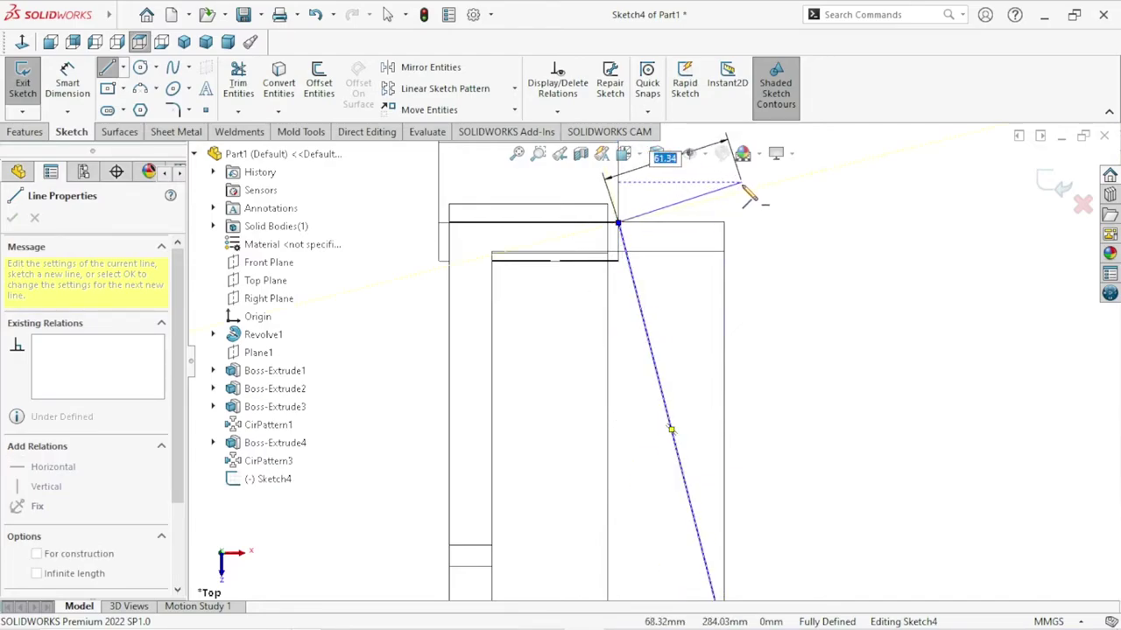
pyautogui.click(744, 189)
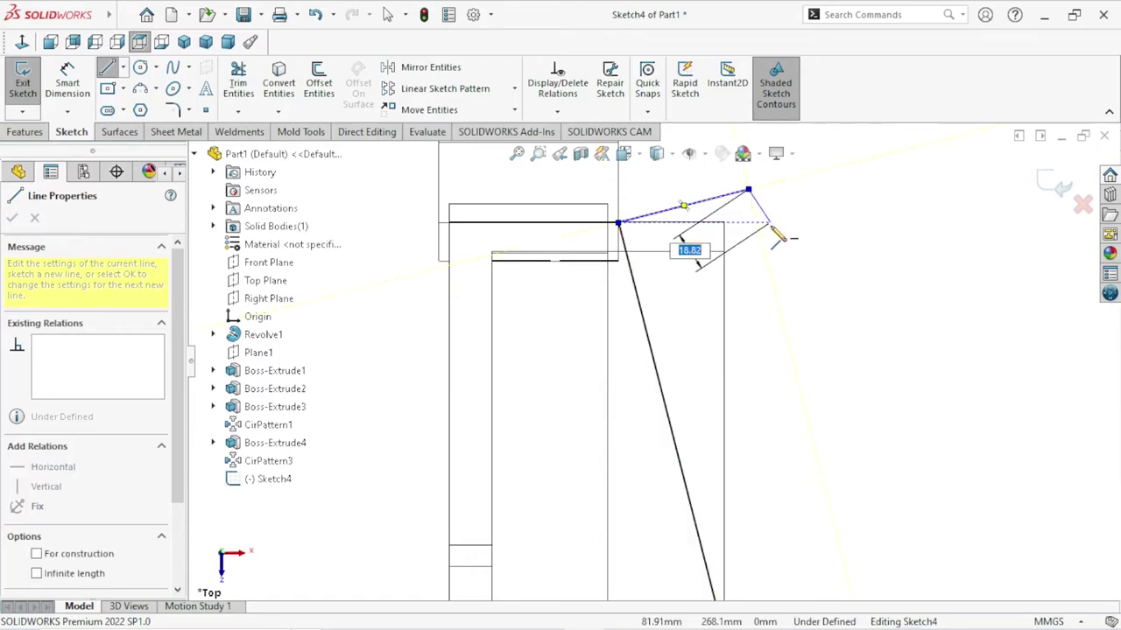
pyautogui.scroll(3, 655, 372)
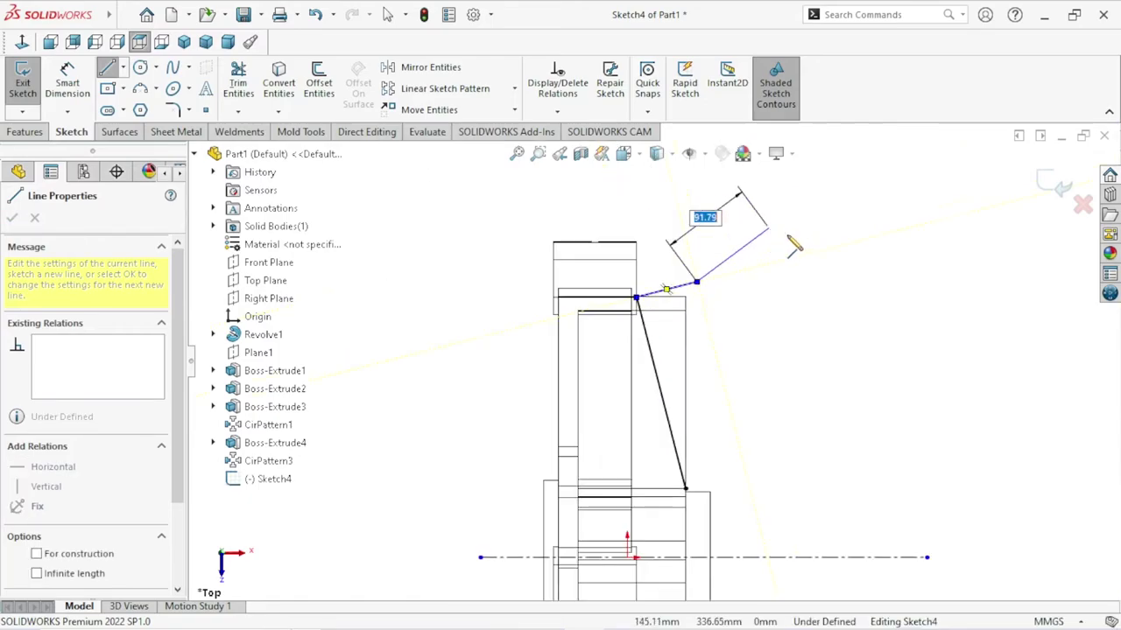
pyautogui.click(685, 490)
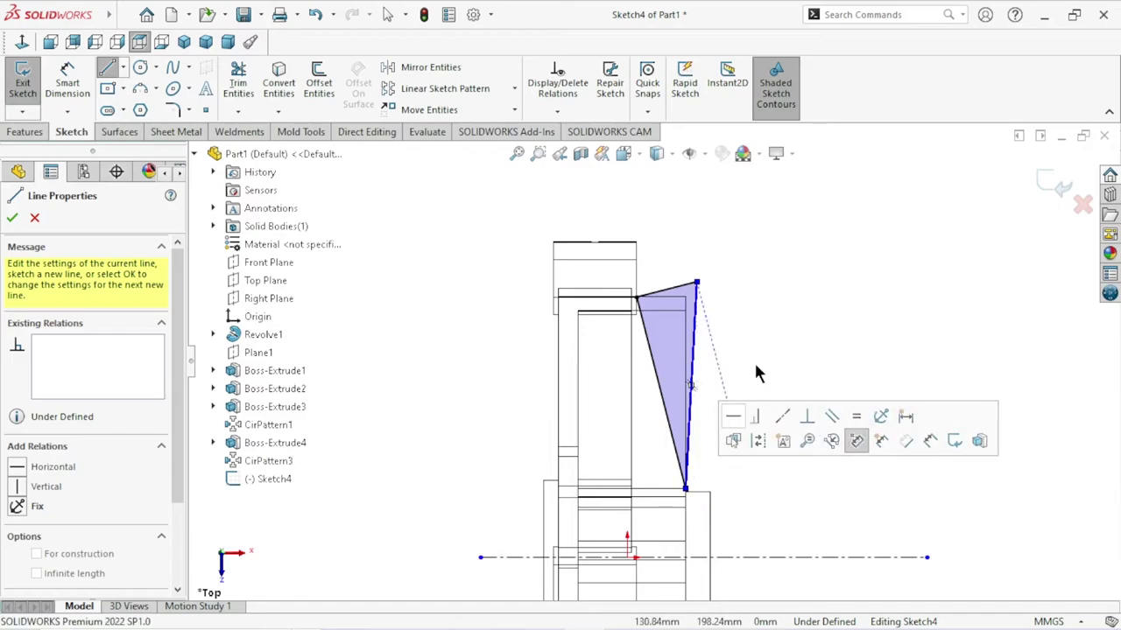
pyautogui.rightClick(796, 320)
pyautogui.click(815, 330)
# Orbit to inspect the triangle sketch in 3D, then return to a normal-to Top view.
pyautogui.scroll(3, 718, 467)
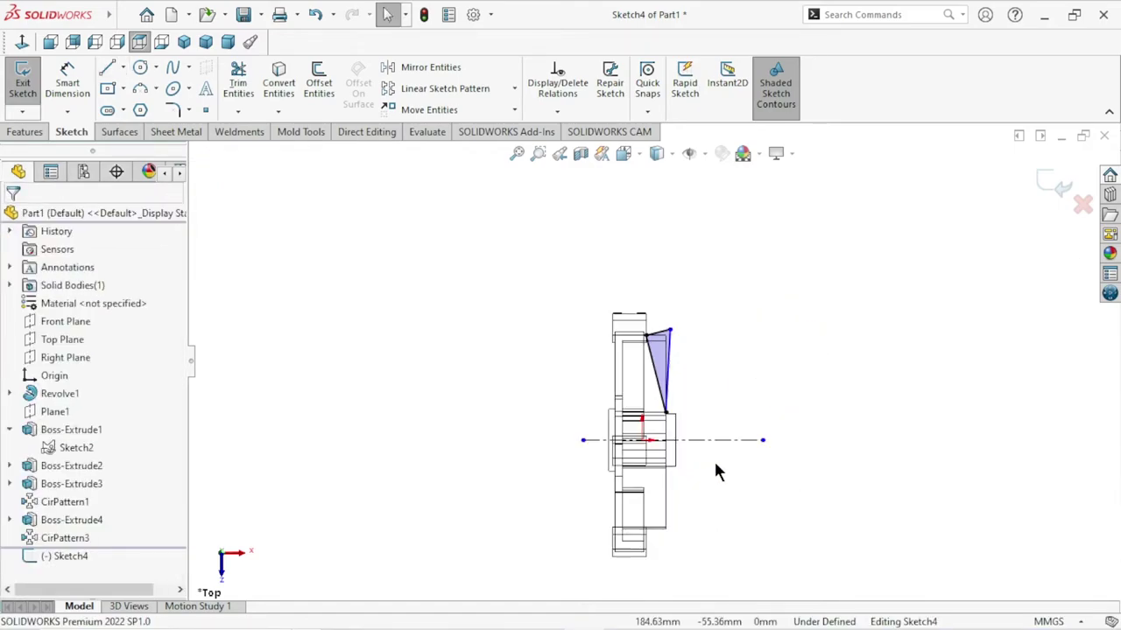
pyautogui.scroll(-1, 844, 361)
pyautogui.moveTo(845, 362)
pyautogui.mouseDown(button='middle')
pyautogui.moveTo(826, 343)
pyautogui.moveTo(776, 350)
pyautogui.moveTo(768, 371)
pyautogui.moveTo(736, 359)
pyautogui.moveTo(828, 353)
pyautogui.moveTo(818, 354)
pyautogui.mouseUp(button='middle')
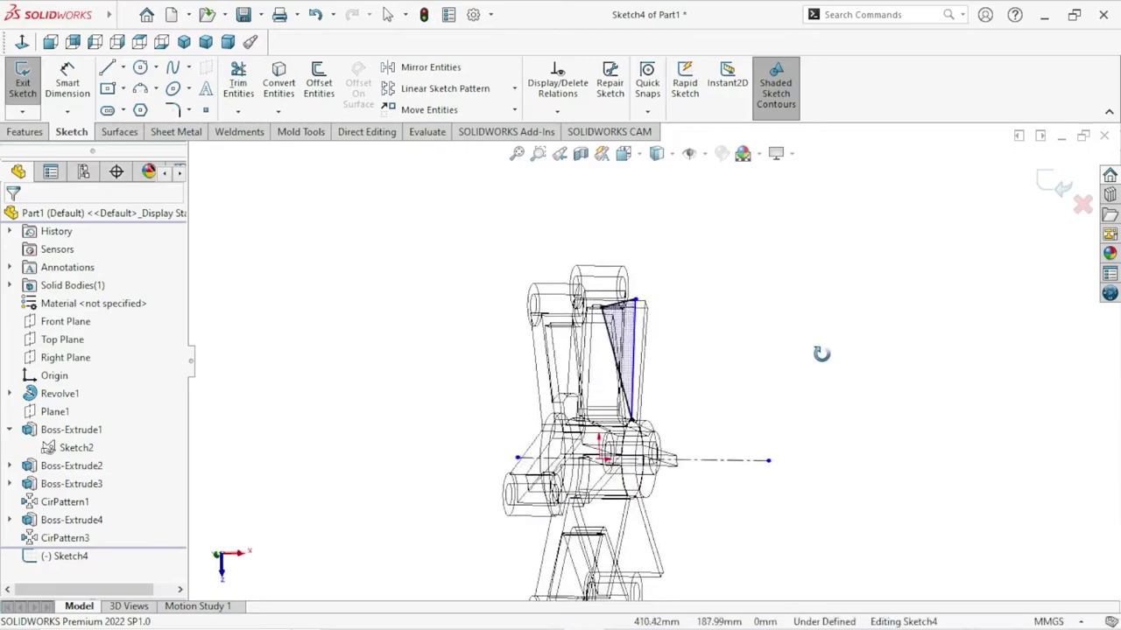
pyautogui.click(16, 42)
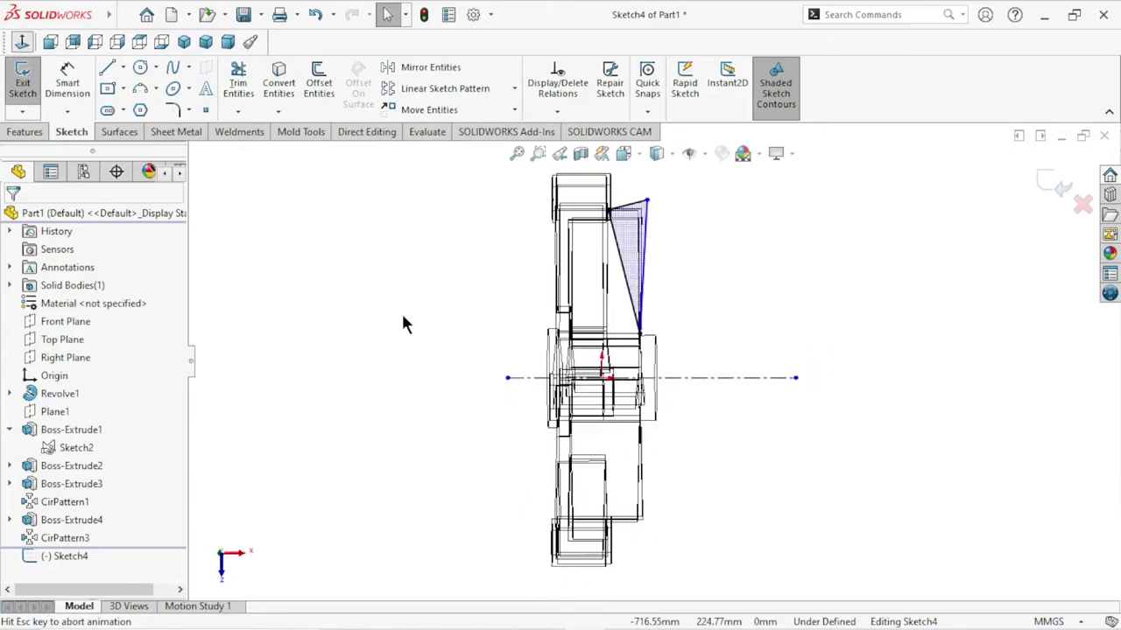
# Set the display style to Shaded With Edges.
pyautogui.scroll(-3, 595, 254)
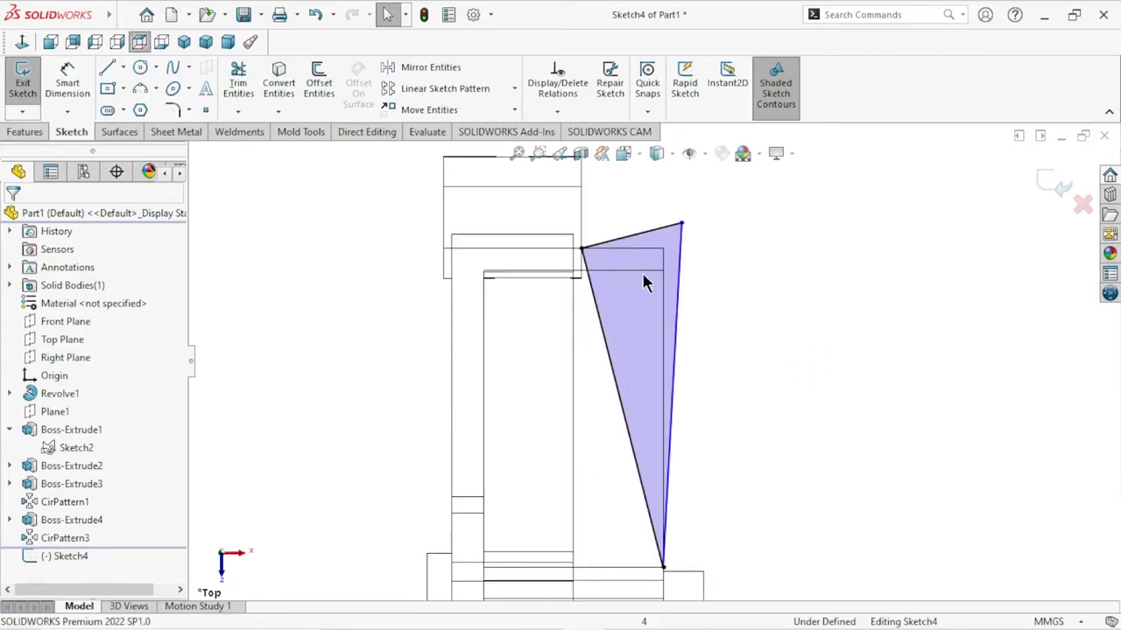
pyautogui.scroll(3, 686, 294)
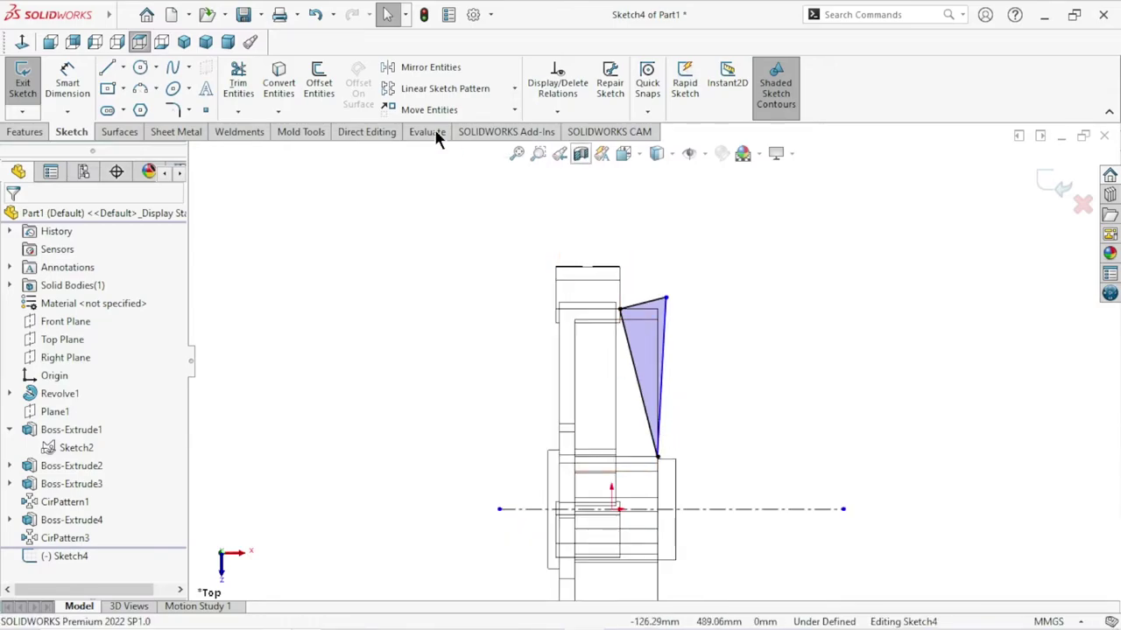
pyautogui.click(671, 153)
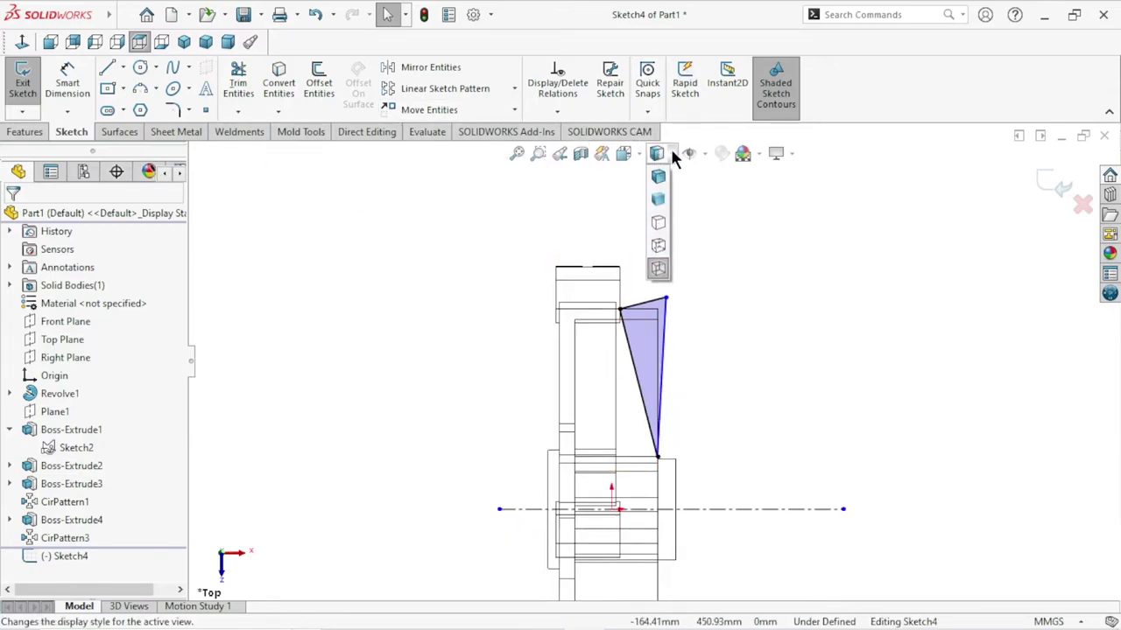
pyautogui.click(668, 177)
pyautogui.scroll(2, 700, 332)
pyautogui.scroll(-1, 688, 439)
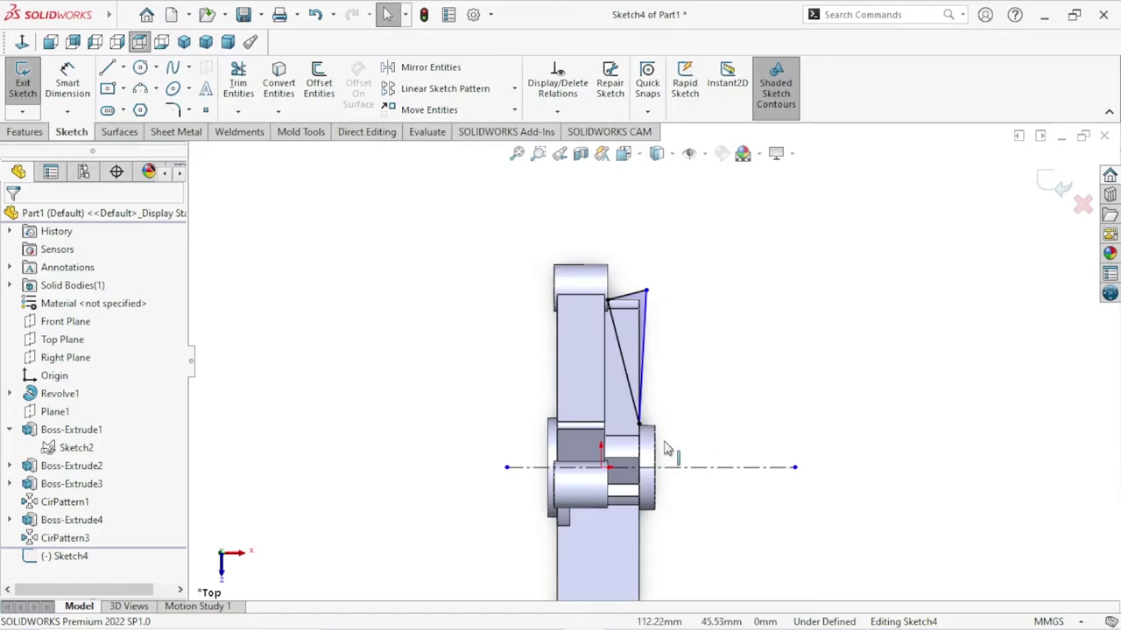
pyautogui.click(33, 133)
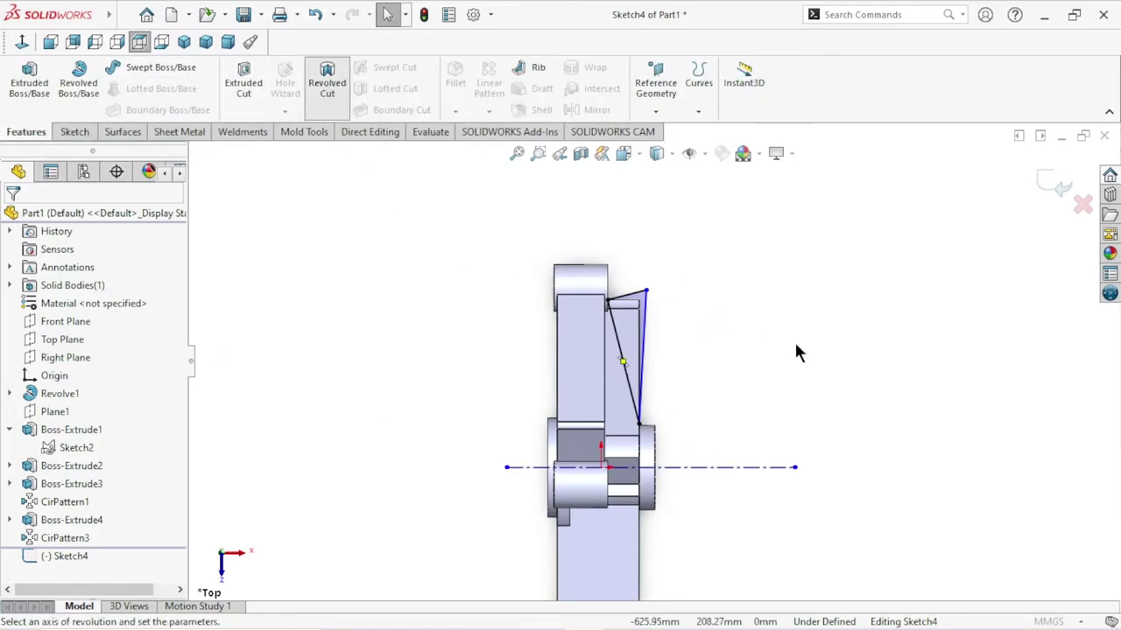
# Orbit around the 360° revolved-cut preview about Line1 to check the trimmed arms.
pyautogui.moveTo(701, 428)
pyautogui.mouseDown(button='middle')
pyautogui.moveTo(907, 388)
pyautogui.moveTo(846, 402)
pyautogui.moveTo(832, 425)
pyautogui.mouseUp(button='middle')
pyautogui.scroll(-2, 702, 395)
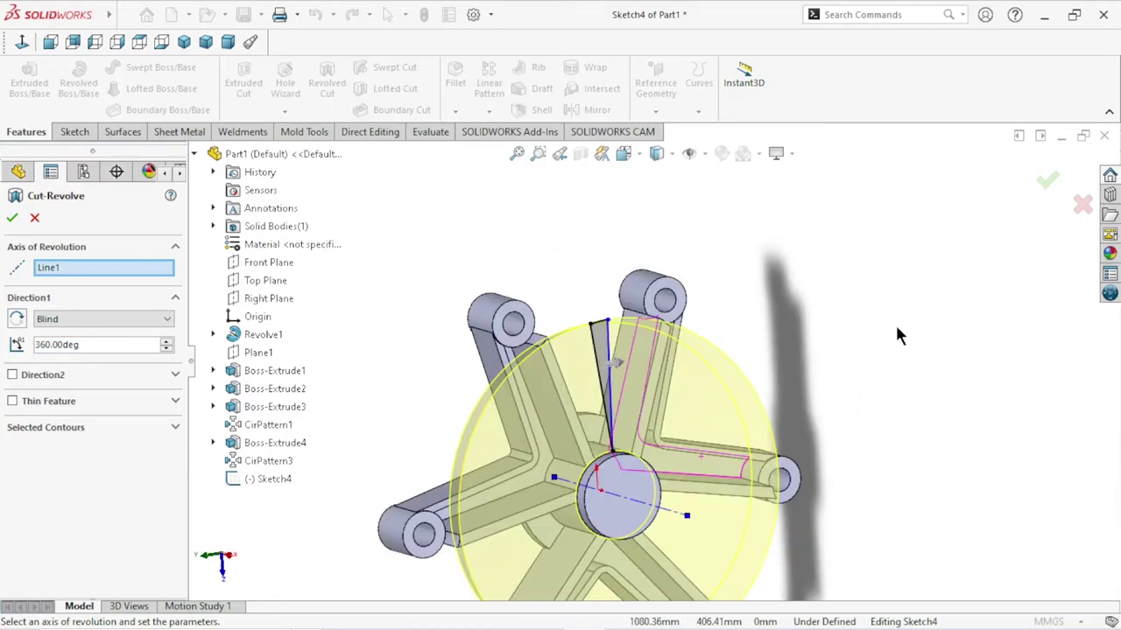
pyautogui.moveTo(896, 330)
pyautogui.mouseDown(button='middle')
pyautogui.moveTo(859, 292)
pyautogui.moveTo(864, 302)
pyautogui.mouseUp(button='middle')
pyautogui.scroll(1, 696, 482)
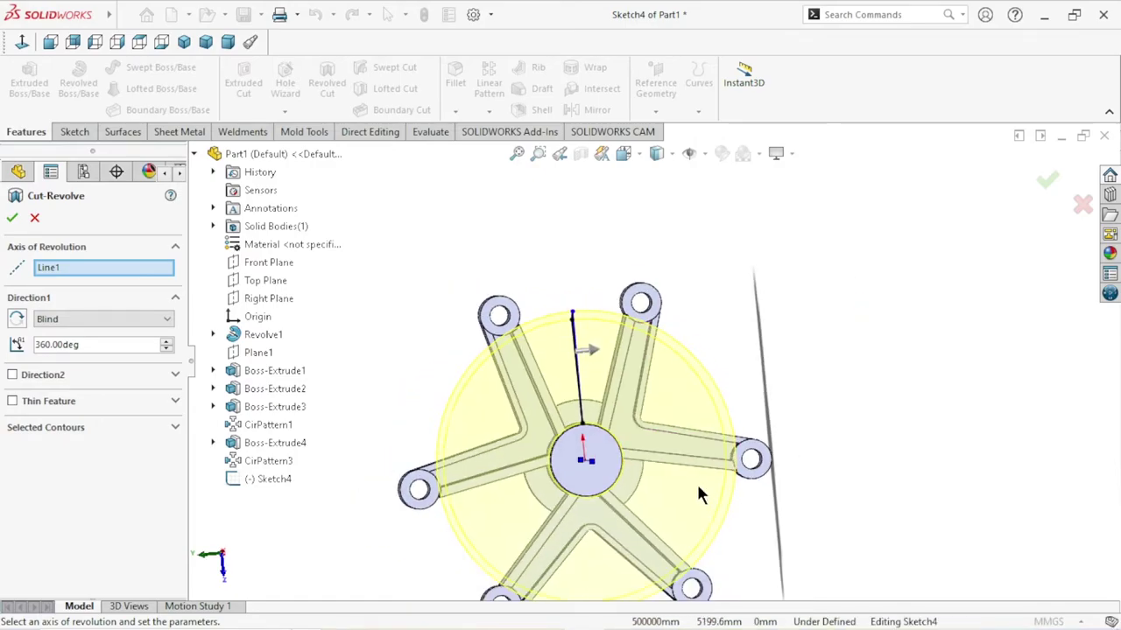
pyautogui.scroll(2, 638, 430)
pyautogui.scroll(-4, 641, 401)
pyautogui.moveTo(882, 299)
pyautogui.mouseDown(button='middle')
pyautogui.moveTo(873, 292)
pyautogui.moveTo(887, 300)
pyautogui.moveTo(889, 288)
pyautogui.moveTo(890, 321)
pyautogui.moveTo(873, 318)
pyautogui.moveTo(866, 290)
pyautogui.moveTo(772, 378)
pyautogui.mouseUp(button='middle')
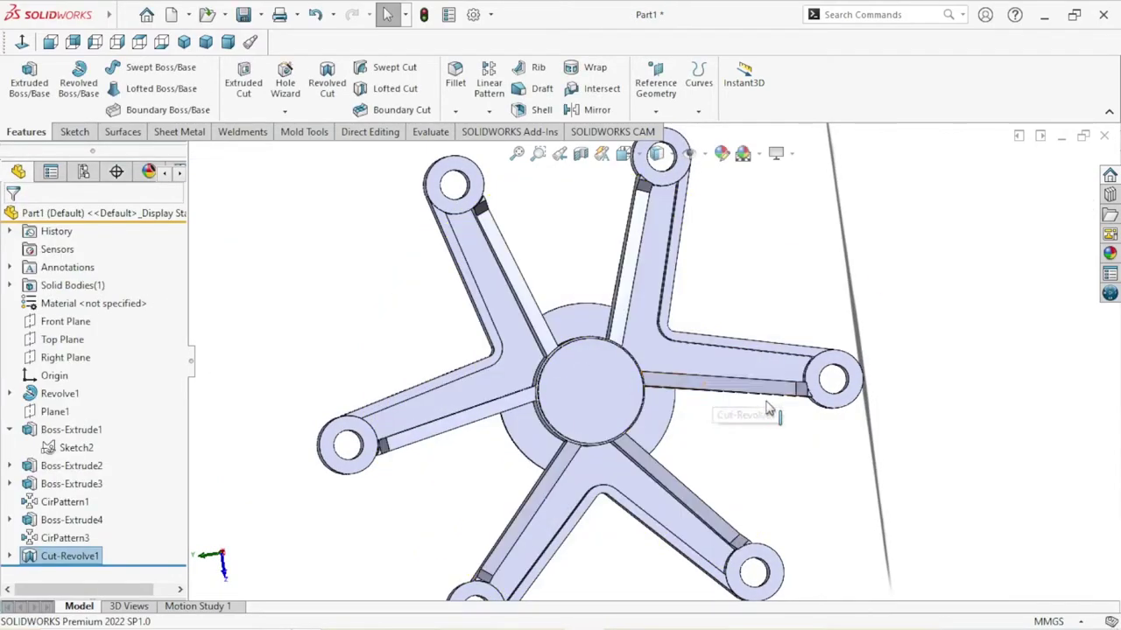
# Orbit the cut part to a side view, then view the sketch straight-on from the top.
pyautogui.moveTo(885, 463)
pyautogui.mouseDown(button='middle')
pyautogui.moveTo(963, 508)
pyautogui.moveTo(885, 528)
pyautogui.moveTo(855, 467)
pyautogui.moveTo(820, 527)
pyautogui.moveTo(950, 523)
pyautogui.moveTo(981, 482)
pyautogui.moveTo(920, 482)
pyautogui.moveTo(768, 352)
pyautogui.moveTo(726, 433)
pyautogui.mouseUp(button='middle')
pyautogui.scroll(3, 727, 433)
pyautogui.scroll(-2, 724, 433)
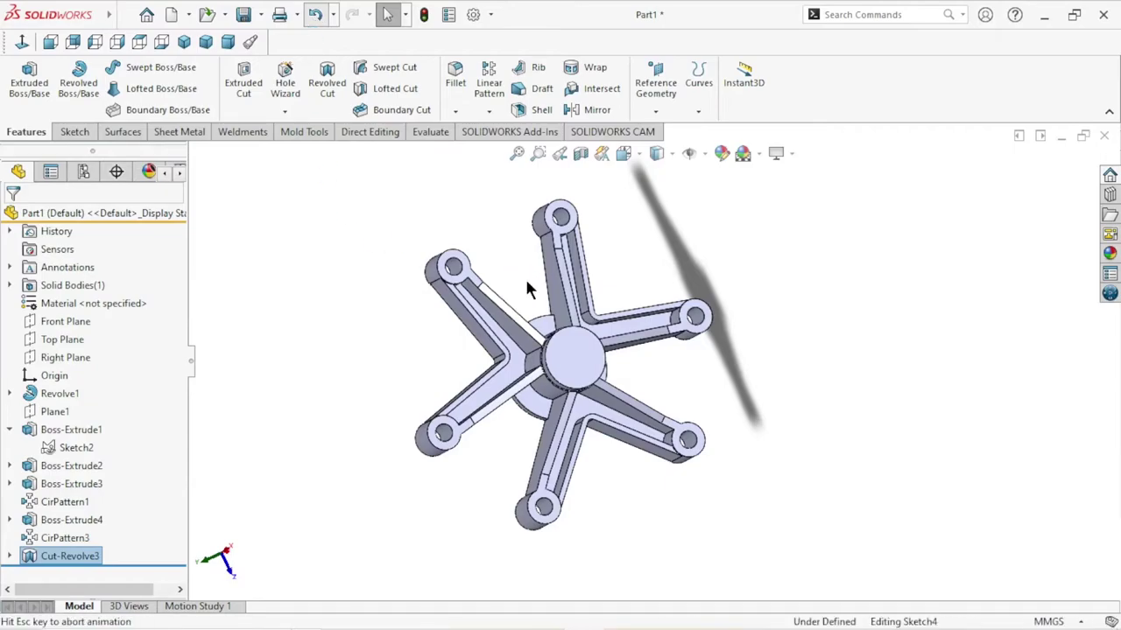
pyautogui.click(22, 42)
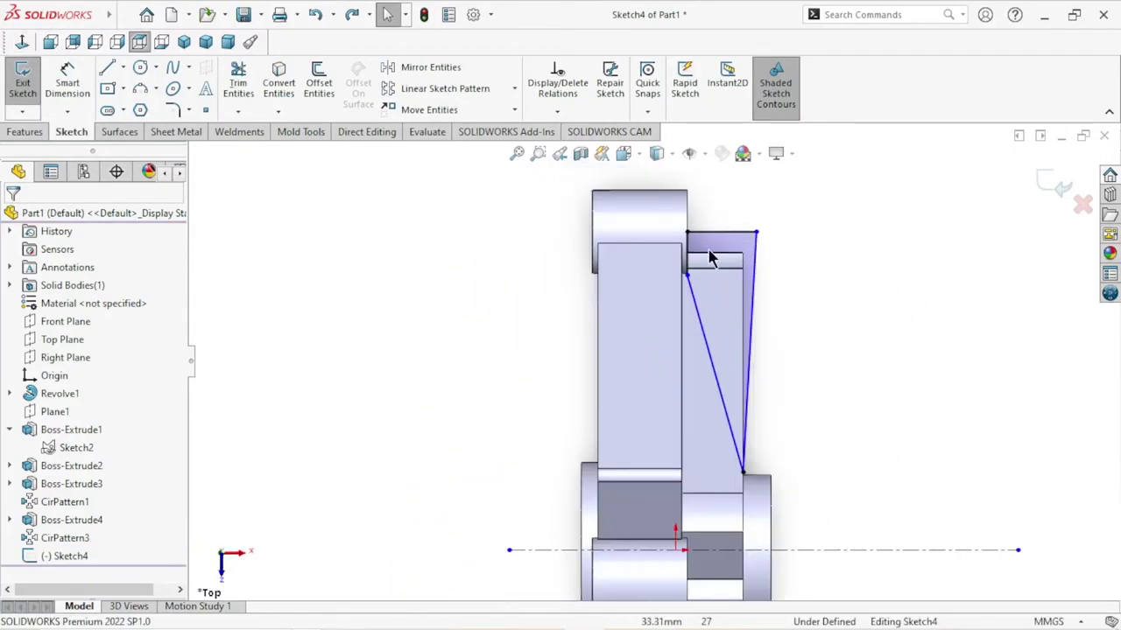
pyautogui.scroll(-2, 709, 259)
# Move the triangle's inner corner to the arm edge midpoint and reapply the revolved cut about Line1.
pyautogui.moveTo(660, 315); pyautogui.dragTo(661, 291)
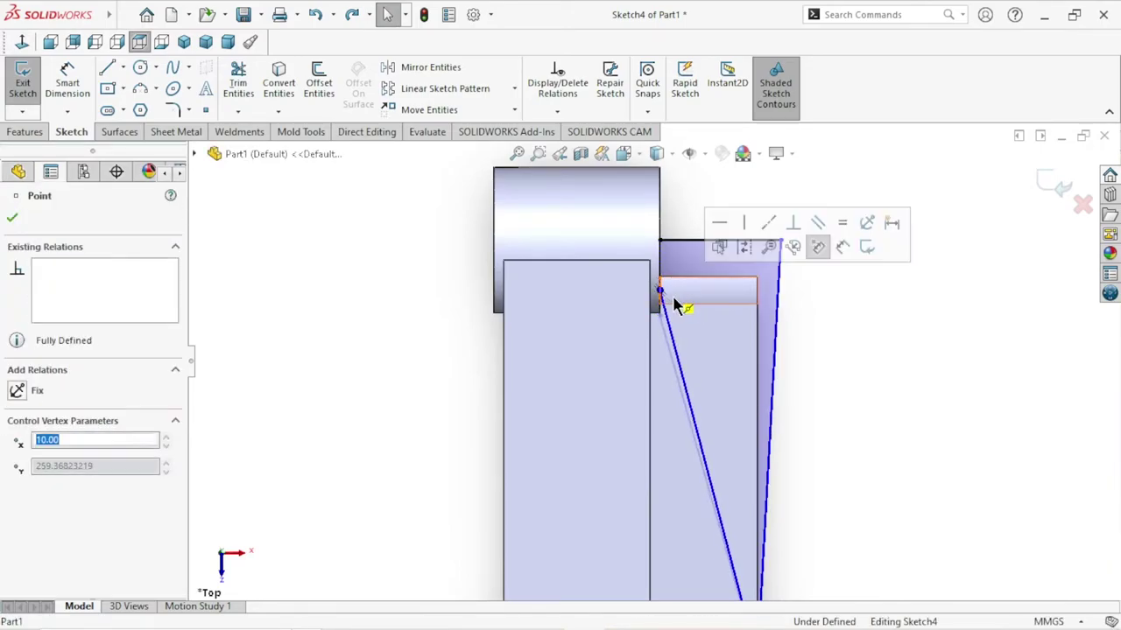
pyautogui.click(12, 219)
pyautogui.click(36, 130)
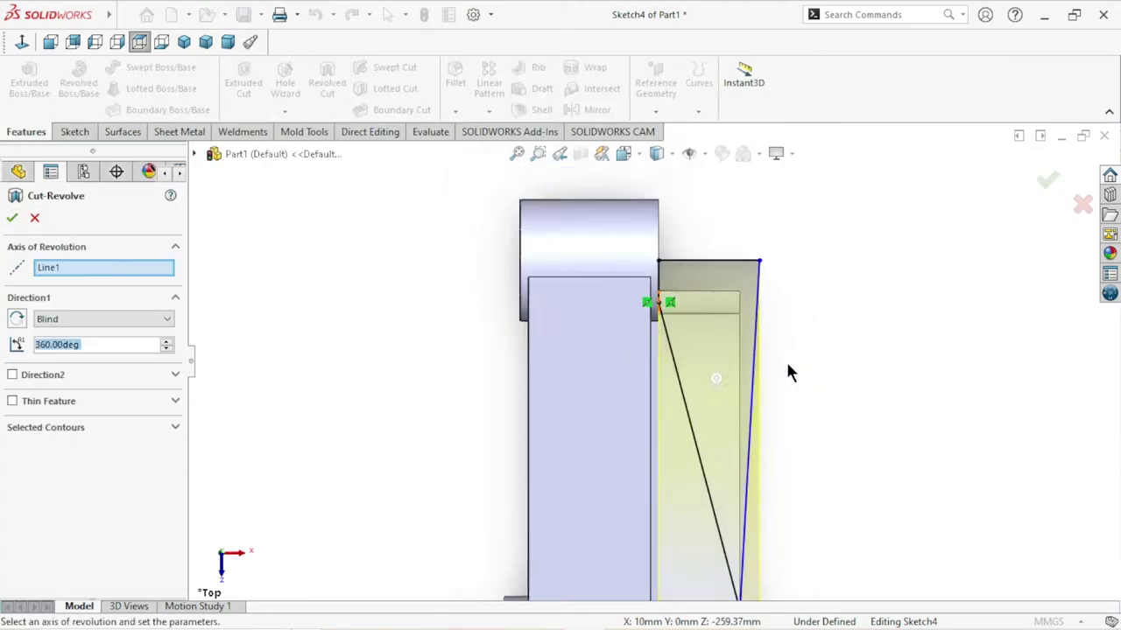
pyautogui.click(12, 218)
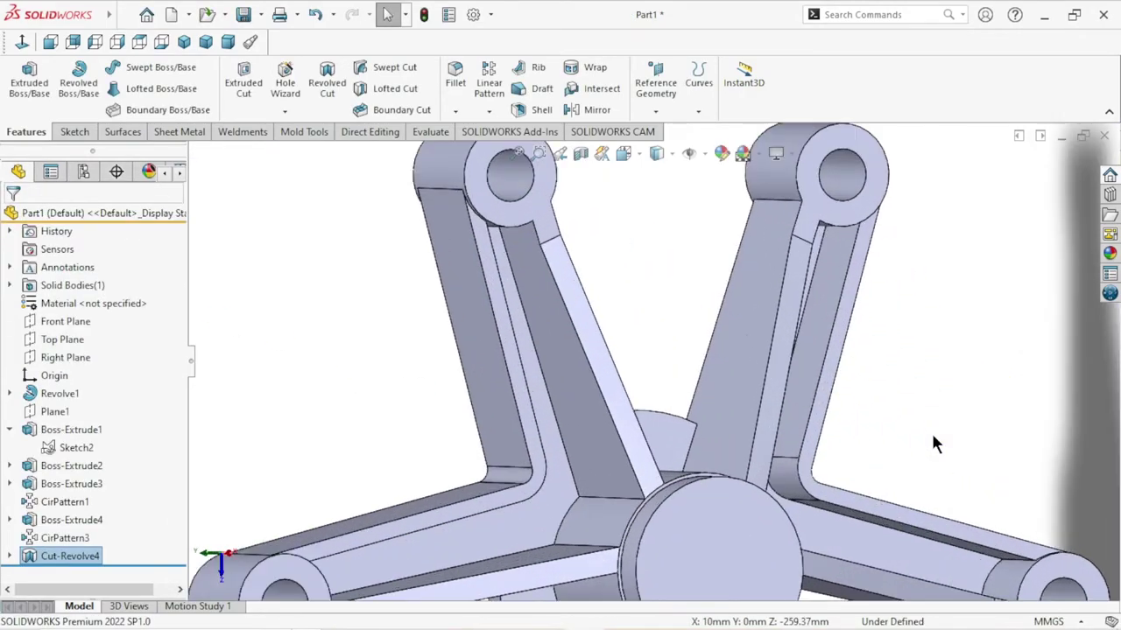
# Remove the inner corner's Coincident relation and drag it up to the arm's top corner.
pyautogui.moveTo(931, 444)
pyautogui.mouseDown(button='middle')
pyautogui.moveTo(856, 326)
pyautogui.moveTo(957, 235)
pyautogui.moveTo(938, 283)
pyautogui.moveTo(958, 318)
pyautogui.moveTo(973, 280)
pyautogui.mouseUp(button='middle')
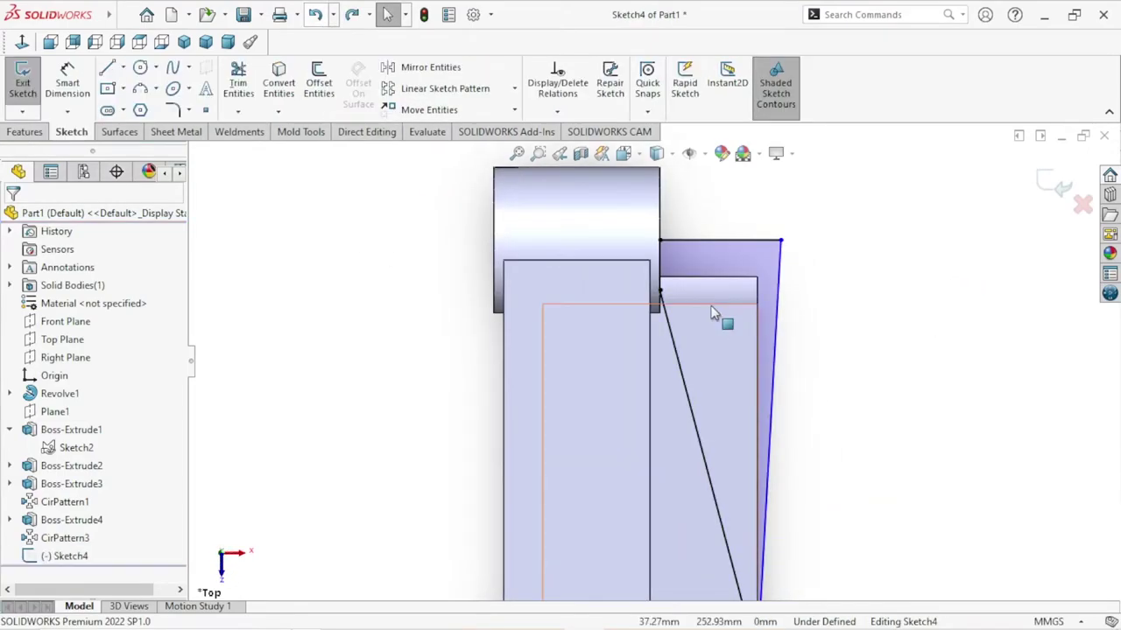
pyautogui.moveTo(632, 293); pyautogui.dragTo(631, 282)
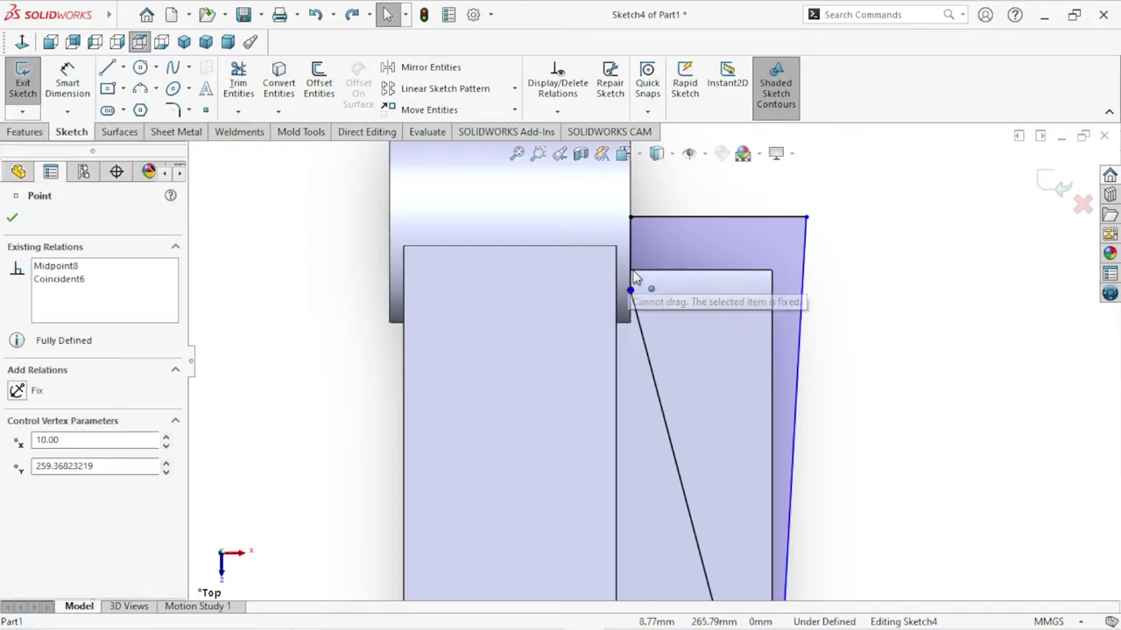
pyautogui.scroll(-3, 675, 310)
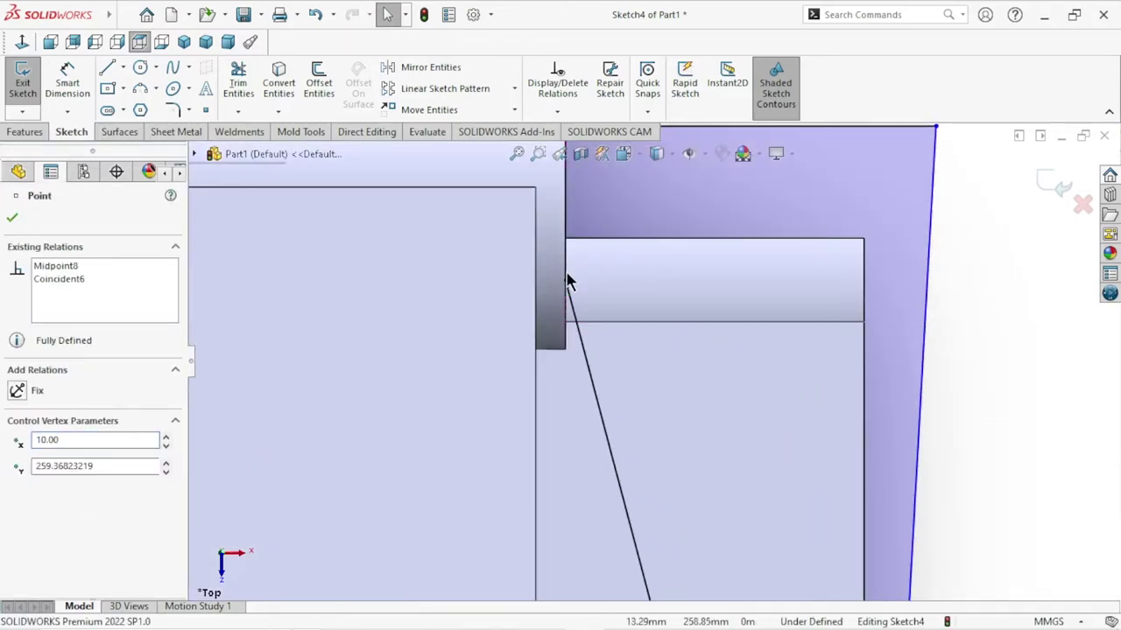
pyautogui.hotkey('ctrl', 'z')
pyautogui.moveTo(567, 284)
pyautogui.mouseDown()
pyautogui.moveTo(571, 251)
pyautogui.moveTo(574, 278)
pyautogui.mouseUp()
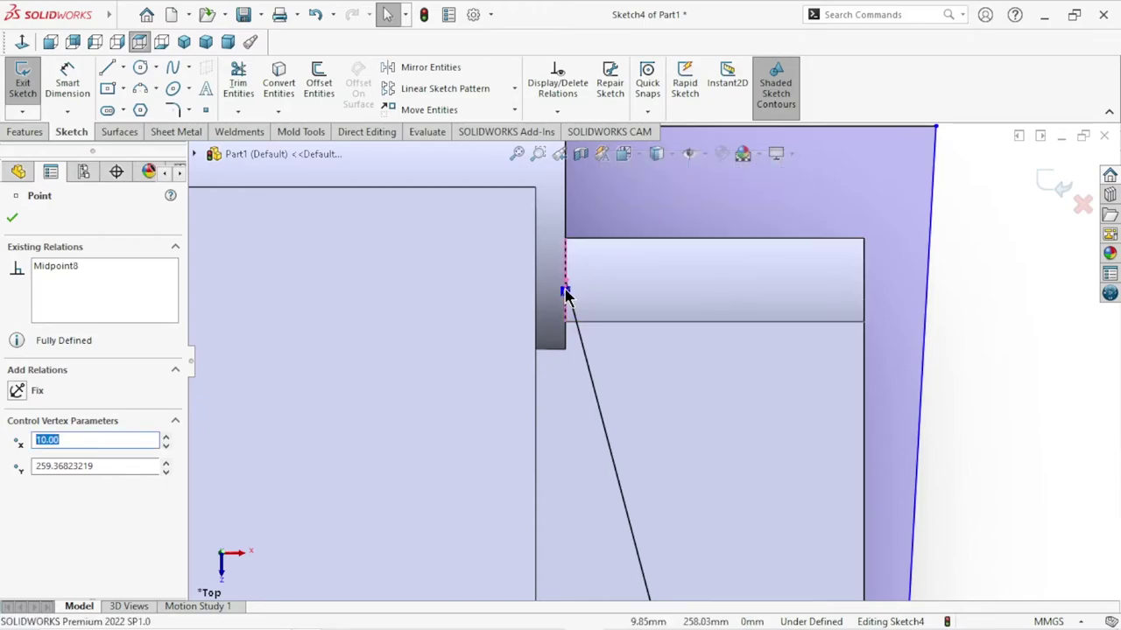
pyautogui.moveTo(571, 285); pyautogui.dragTo(566, 241)
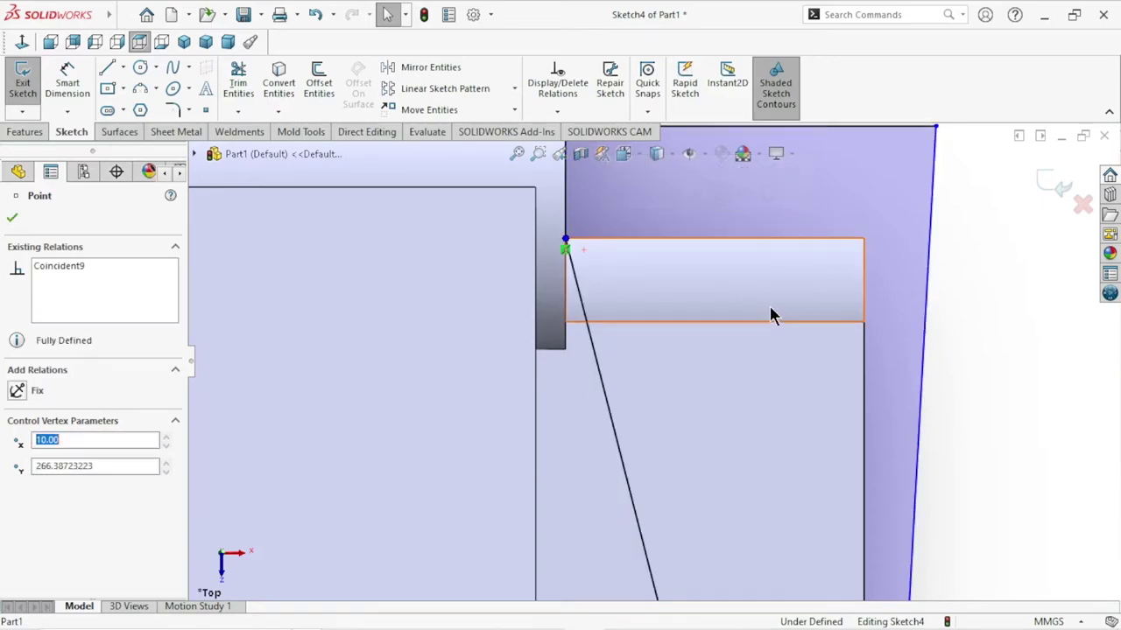
# Reapply the 360° revolved cut about Line1 as Cut-Revolve5.
pyautogui.click(14, 218)
pyautogui.click(13, 132)
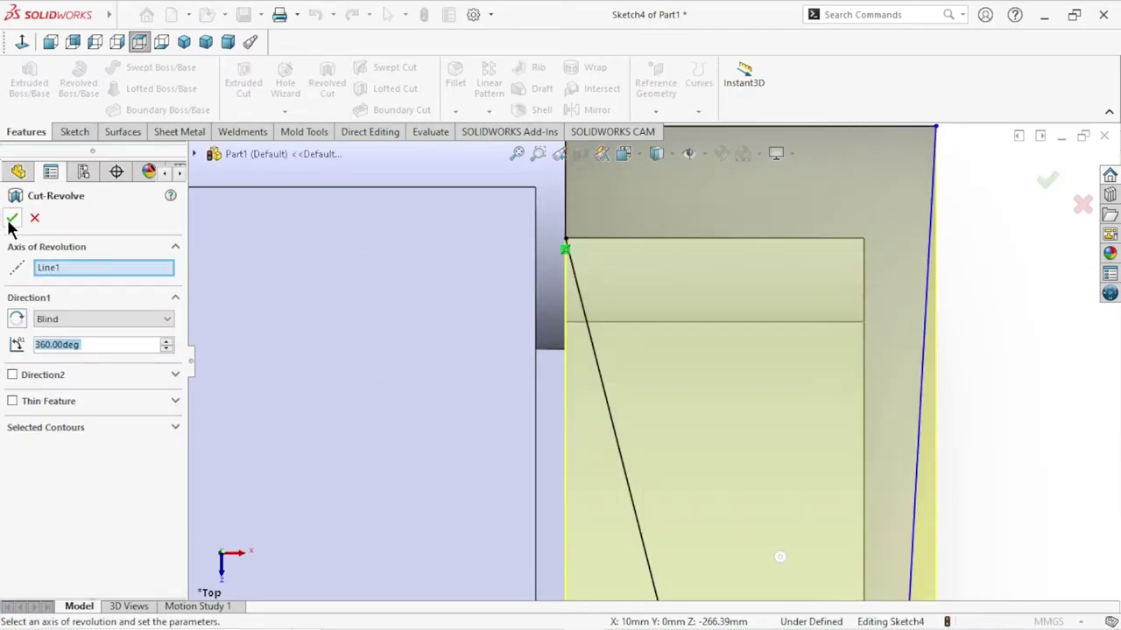
pyautogui.click(12, 219)
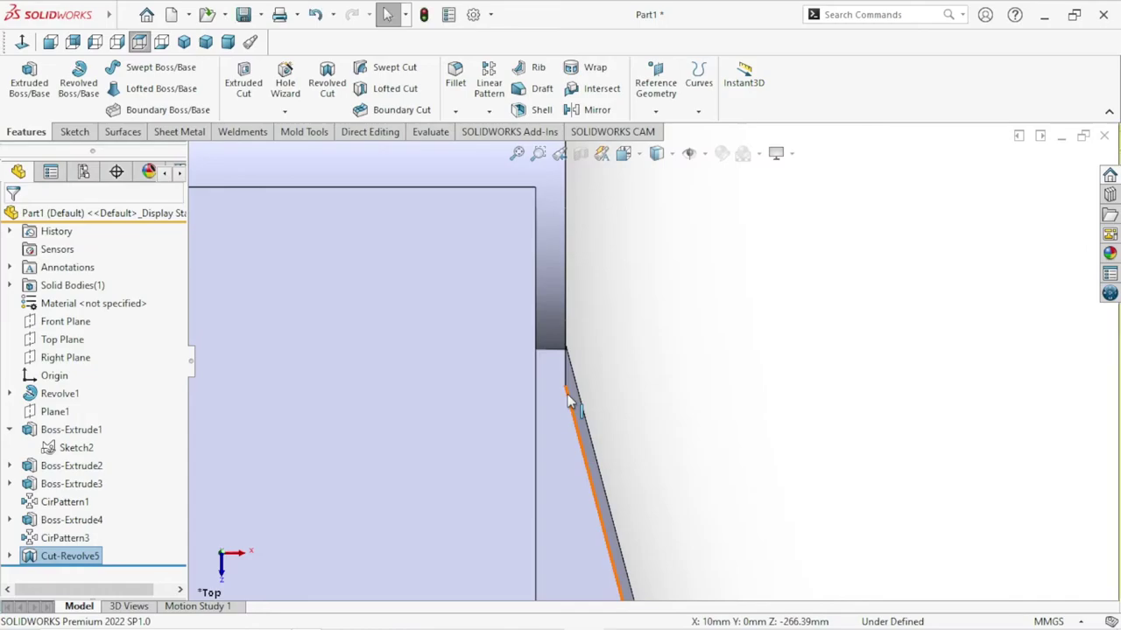
pyautogui.scroll(3, 569, 401)
pyautogui.moveTo(795, 405)
pyautogui.mouseDown(button='middle')
pyautogui.moveTo(733, 290)
pyautogui.moveTo(875, 351)
pyautogui.moveTo(876, 373)
pyautogui.moveTo(858, 363)
pyautogui.moveTo(850, 425)
pyautogui.mouseUp(button='middle')
pyautogui.scroll(-5, 459, 378)
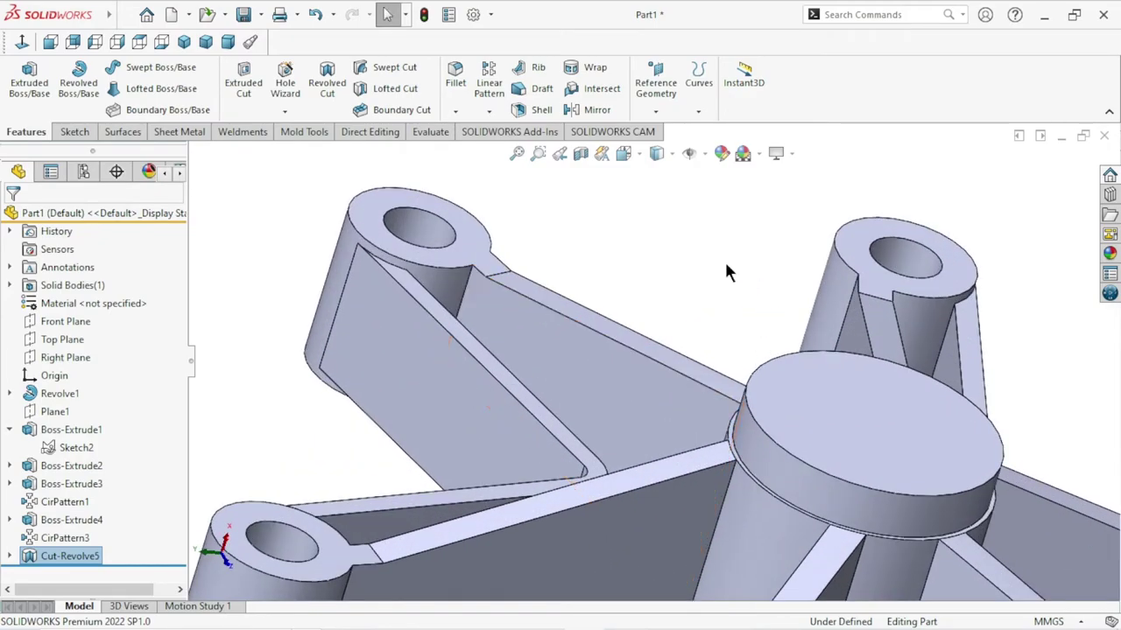
pyautogui.moveTo(725, 264)
pyautogui.mouseDown(button='middle')
pyautogui.moveTo(705, 230)
pyautogui.moveTo(655, 310)
pyautogui.moveTo(643, 297)
pyautogui.moveTo(648, 315)
pyautogui.moveTo(624, 321)
pyautogui.moveTo(738, 427)
pyautogui.mouseUp(button='middle')
pyautogui.scroll(3, 738, 427)
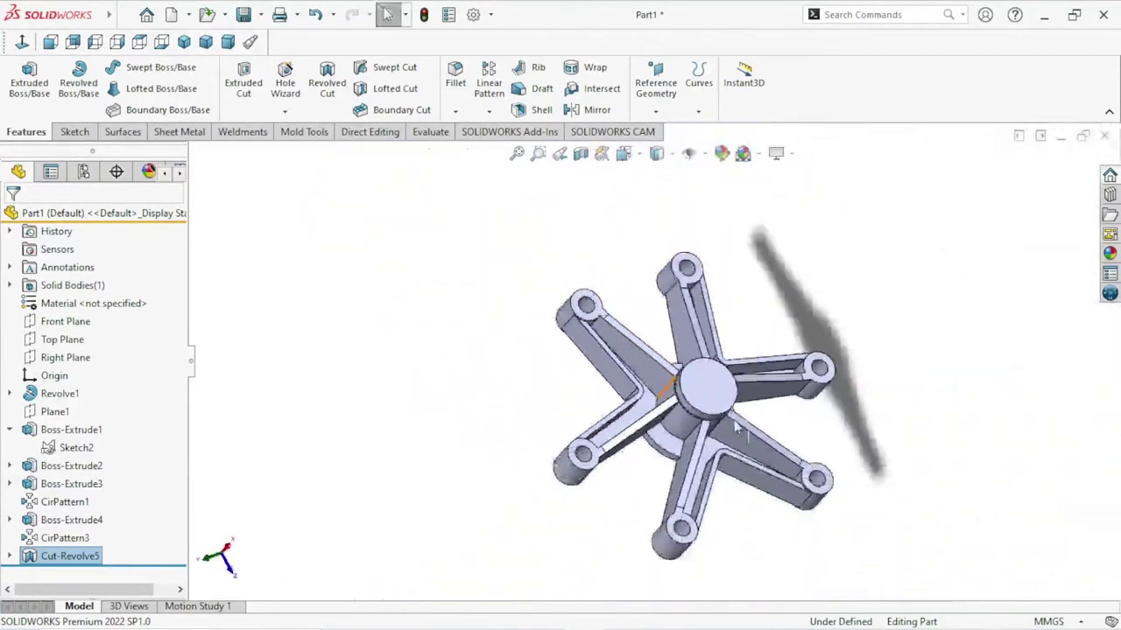
pyautogui.scroll(-2, 812, 452)
pyautogui.press('Escape')
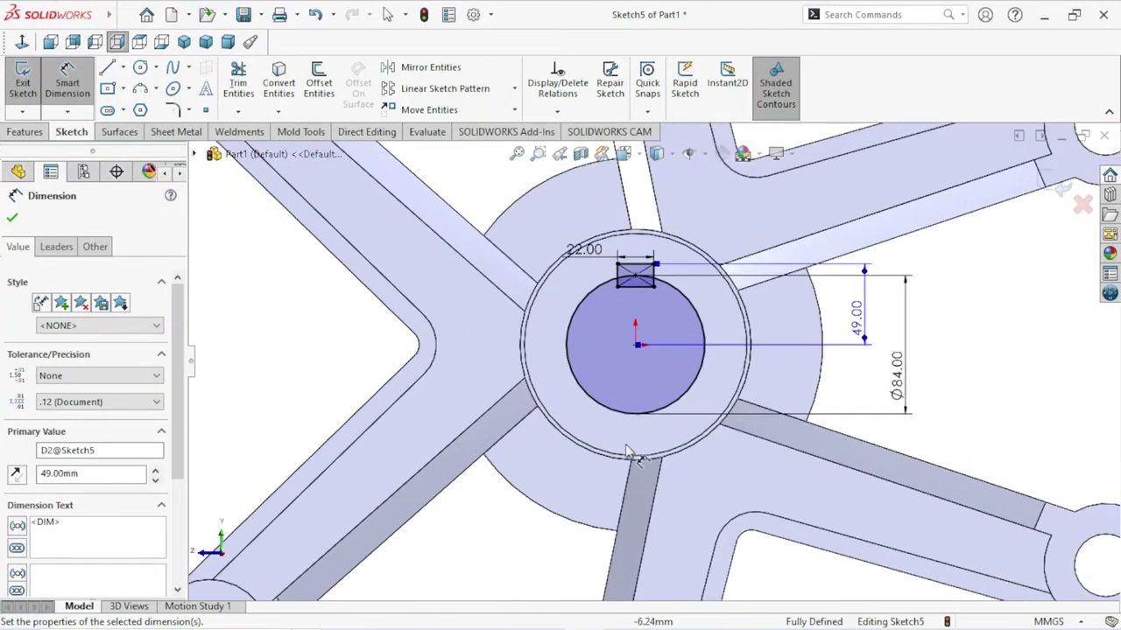
# Add a Vertical relation between the key rectangle's top point and the second point.
pyautogui.click(10, 221)
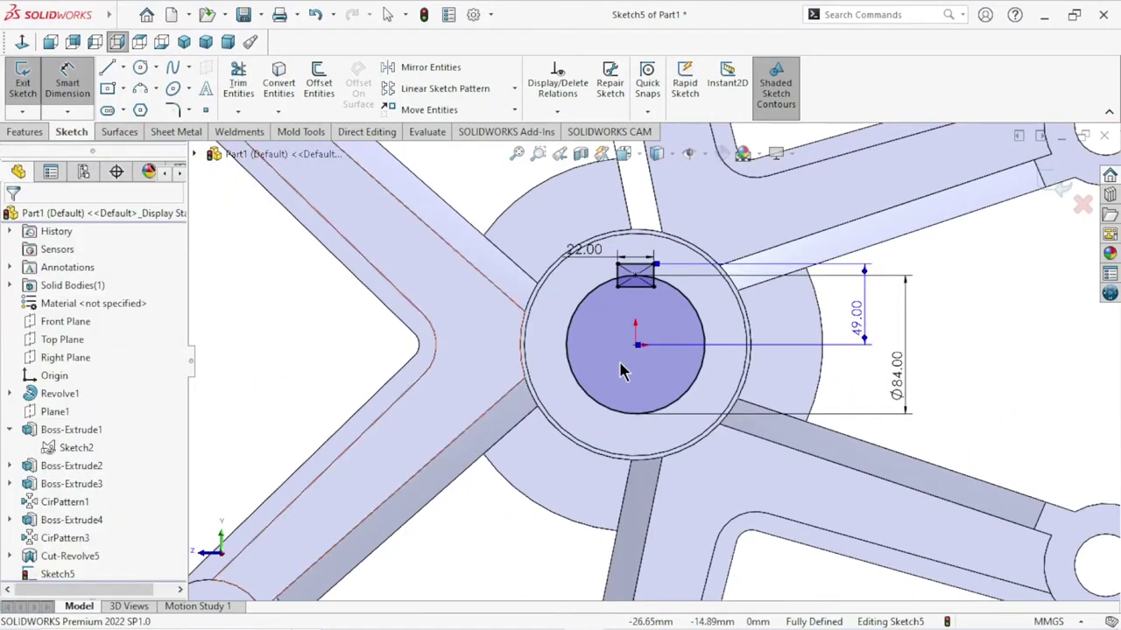
pyautogui.click(636, 276)
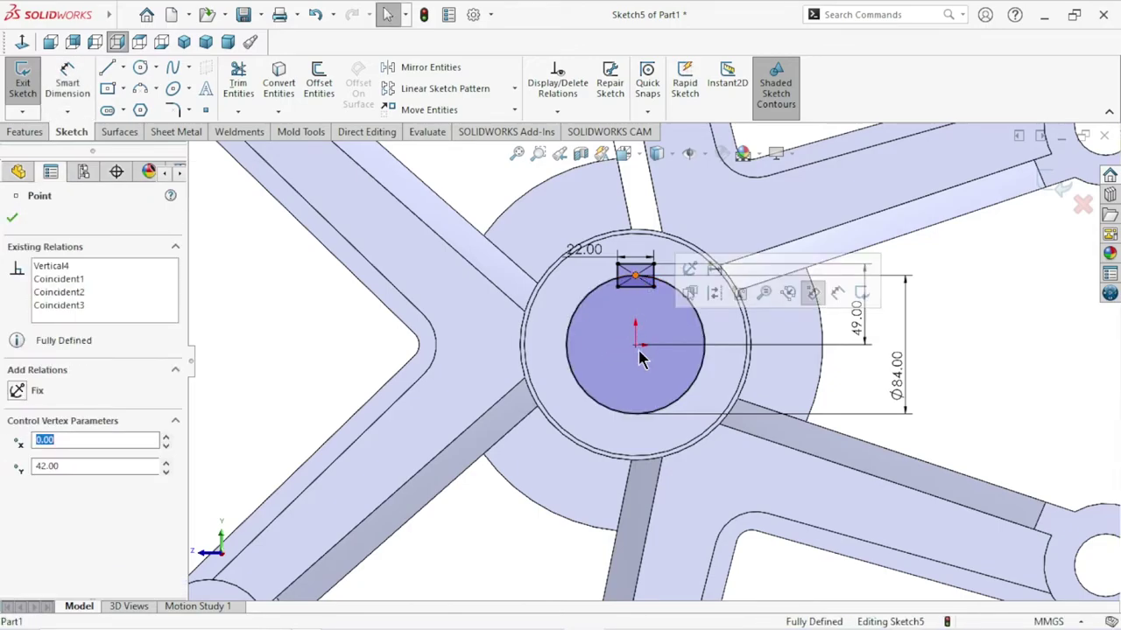
pyautogui.keyDown('ctrl'); pyautogui.click(636, 344); pyautogui.keyUp('ctrl')
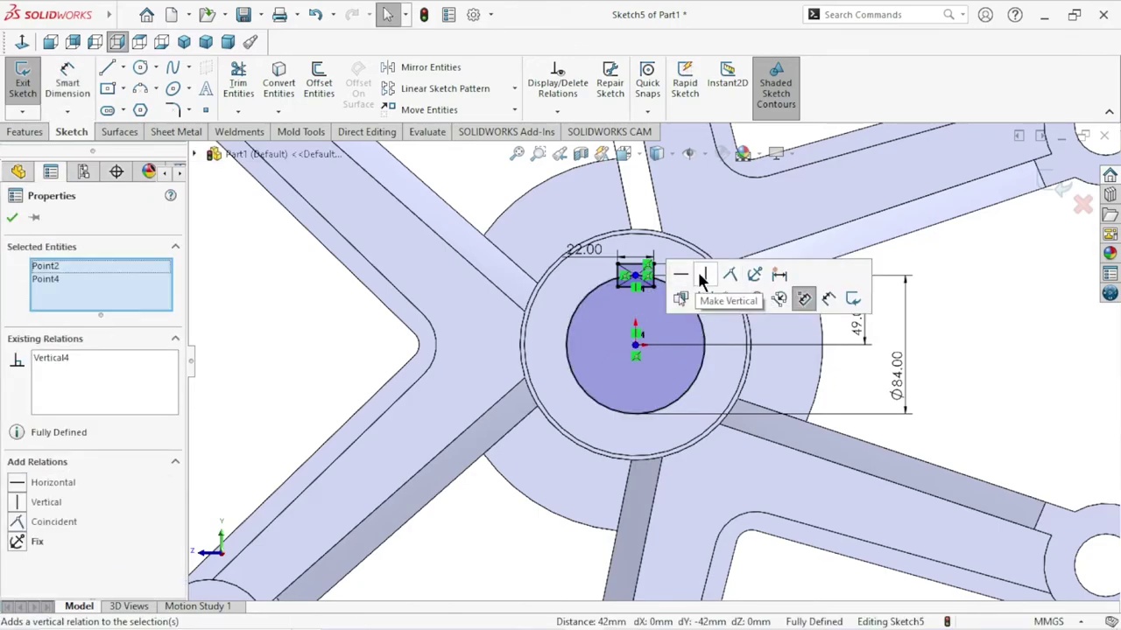
pyautogui.click(13, 220)
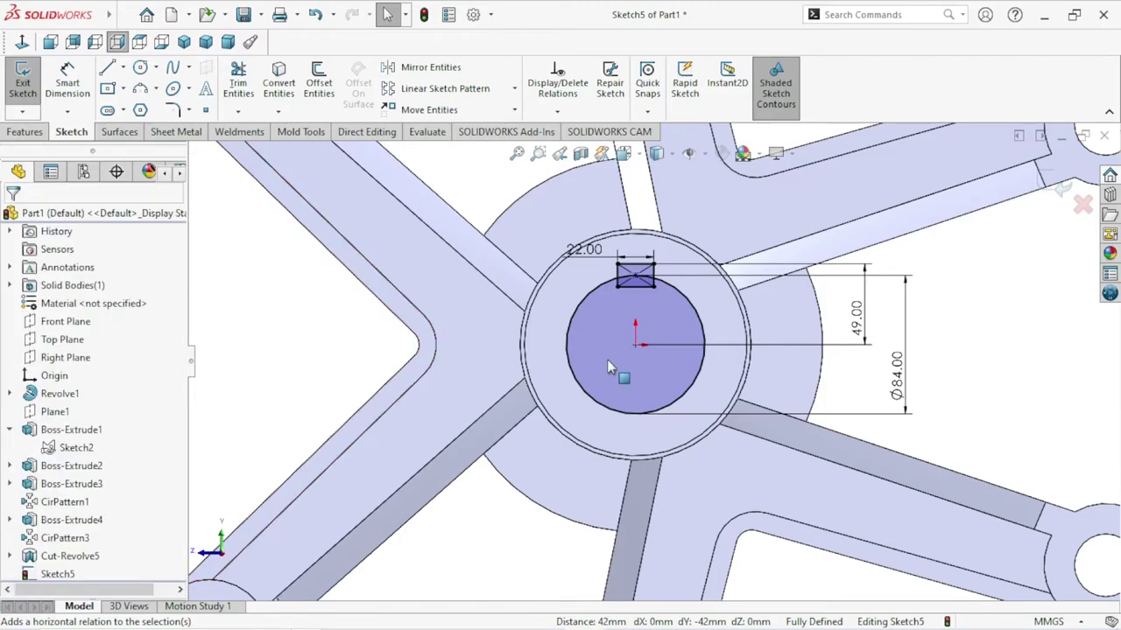
# Trim the rectangle edge crossing the bore and the bore arc inside the 22 mm keyway.
pyautogui.click(238, 87)
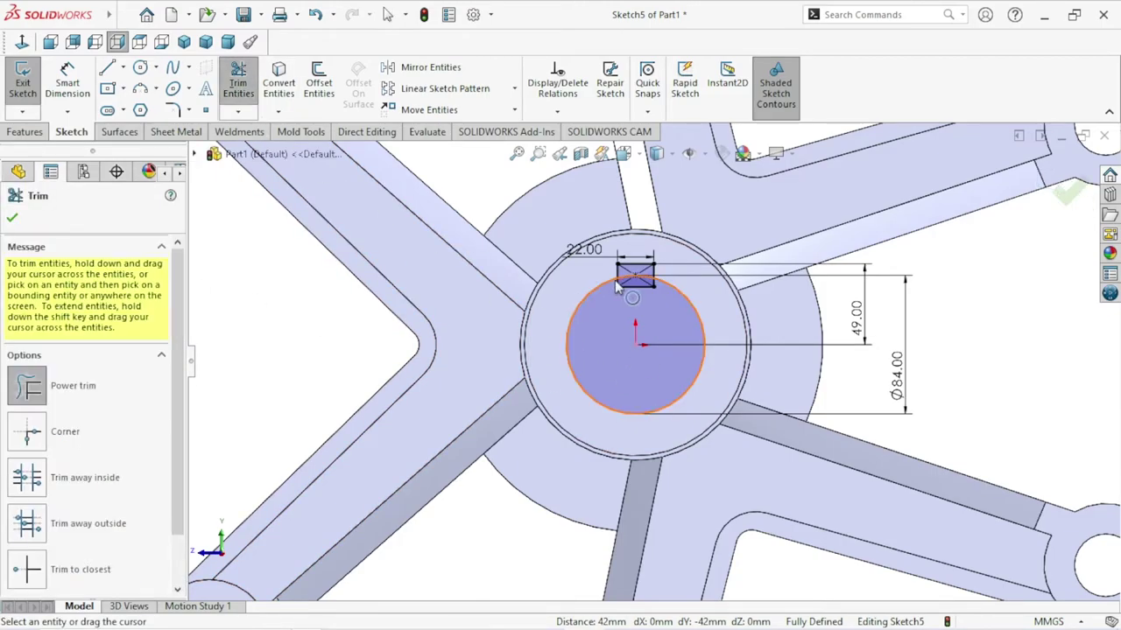
pyautogui.scroll(-5, 612, 268)
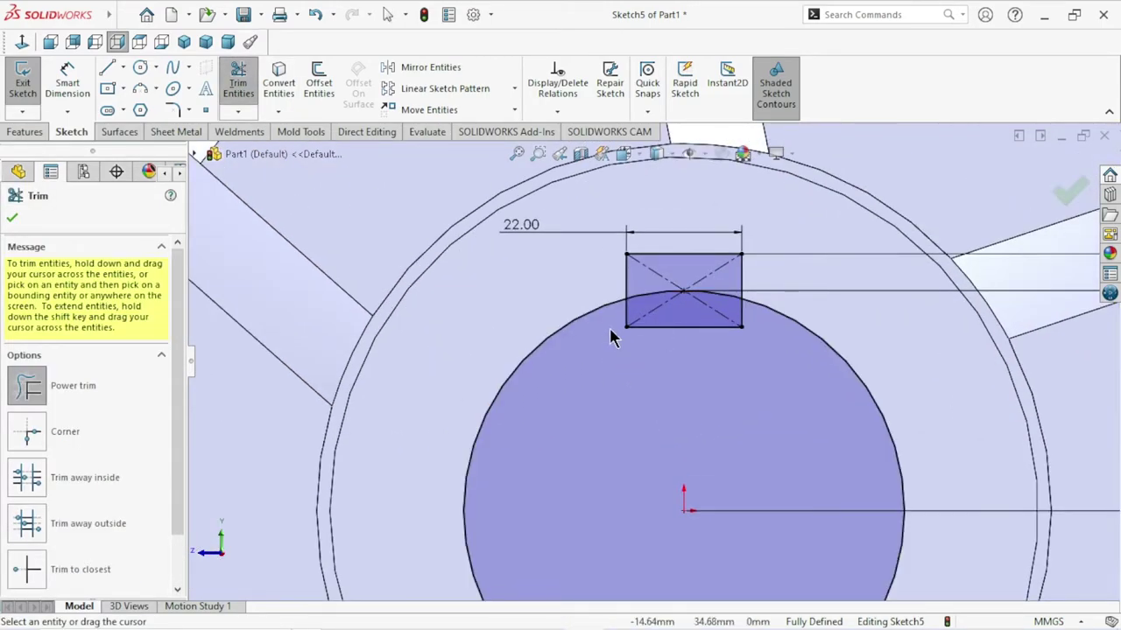
pyautogui.moveTo(610, 333); pyautogui.dragTo(633, 318)
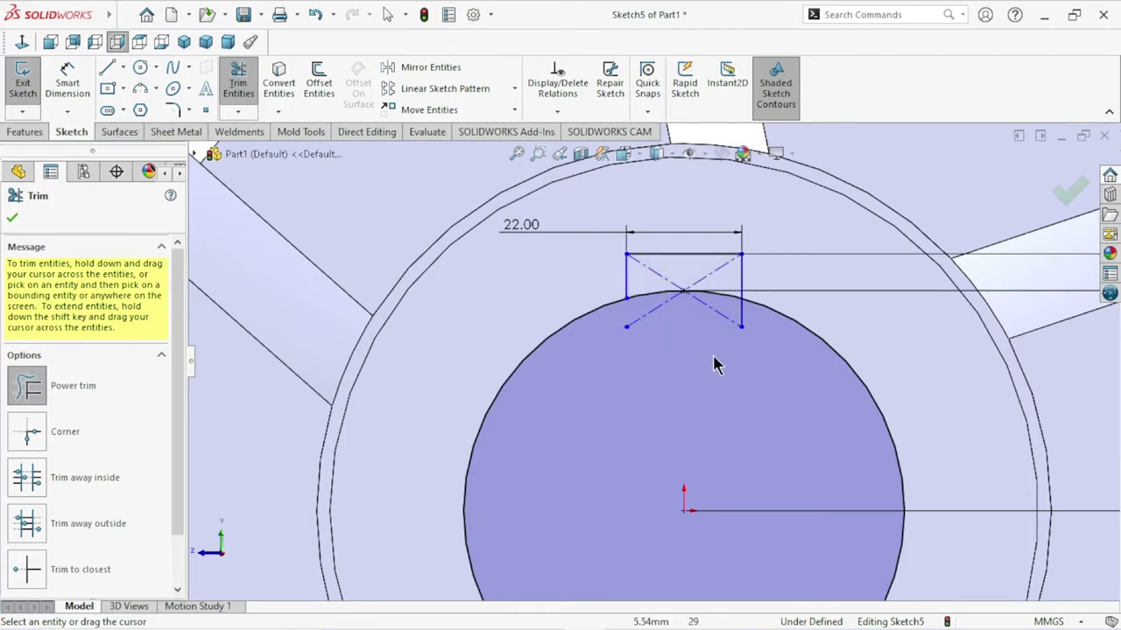
pyautogui.moveTo(713, 327); pyautogui.dragTo(719, 290)
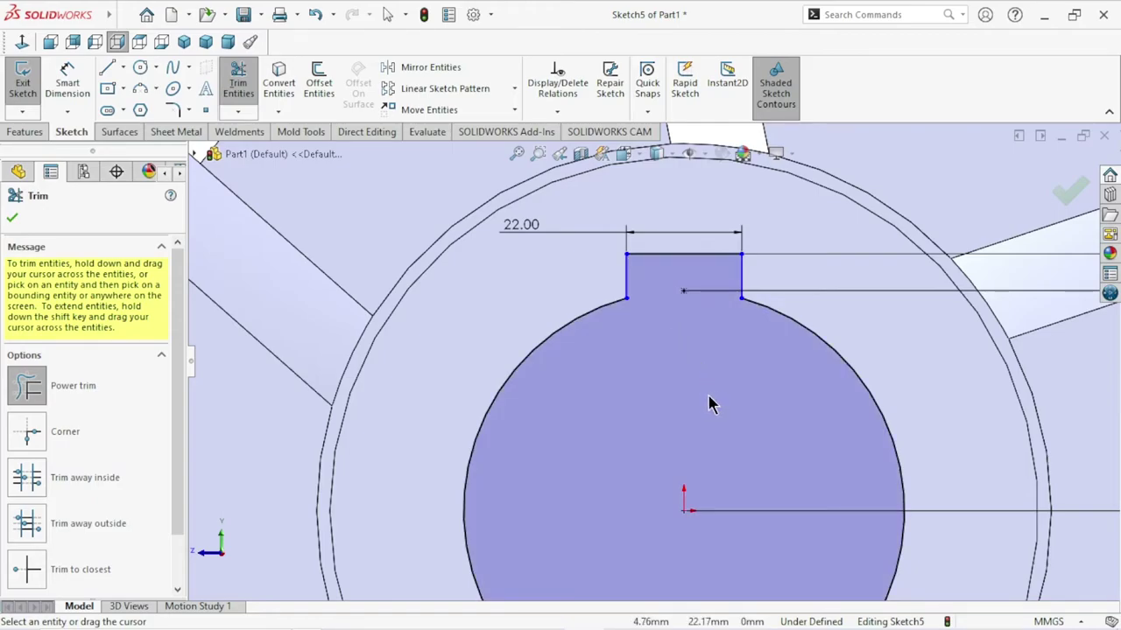
pyautogui.scroll(2, 706, 438)
pyautogui.click(12, 219)
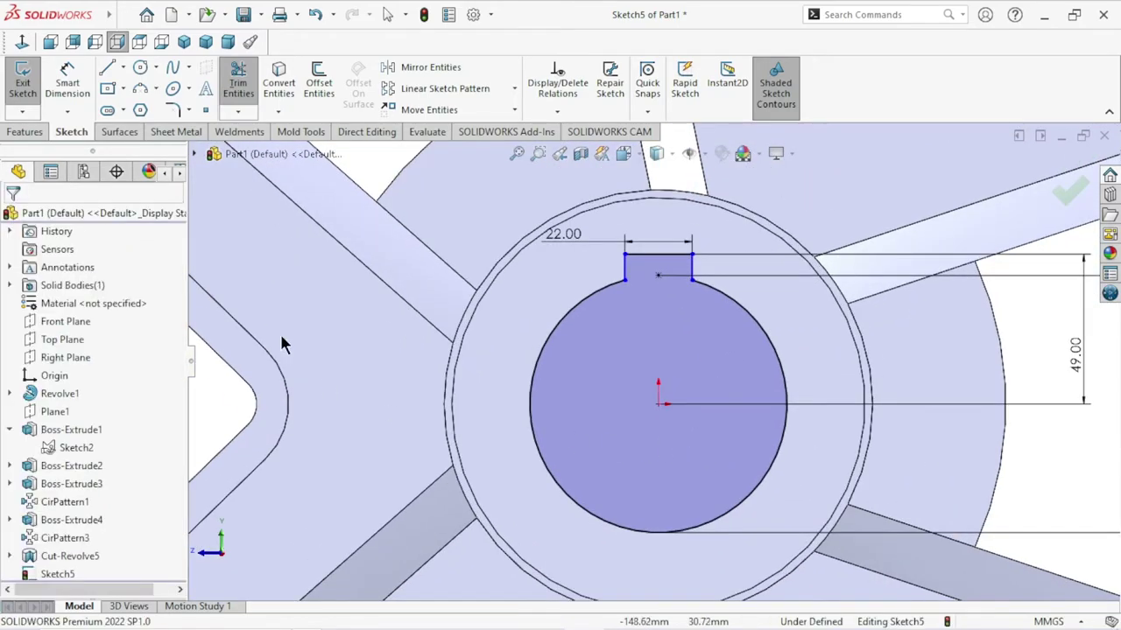
pyautogui.scroll(2, 659, 425)
pyautogui.scroll(2, 672, 437)
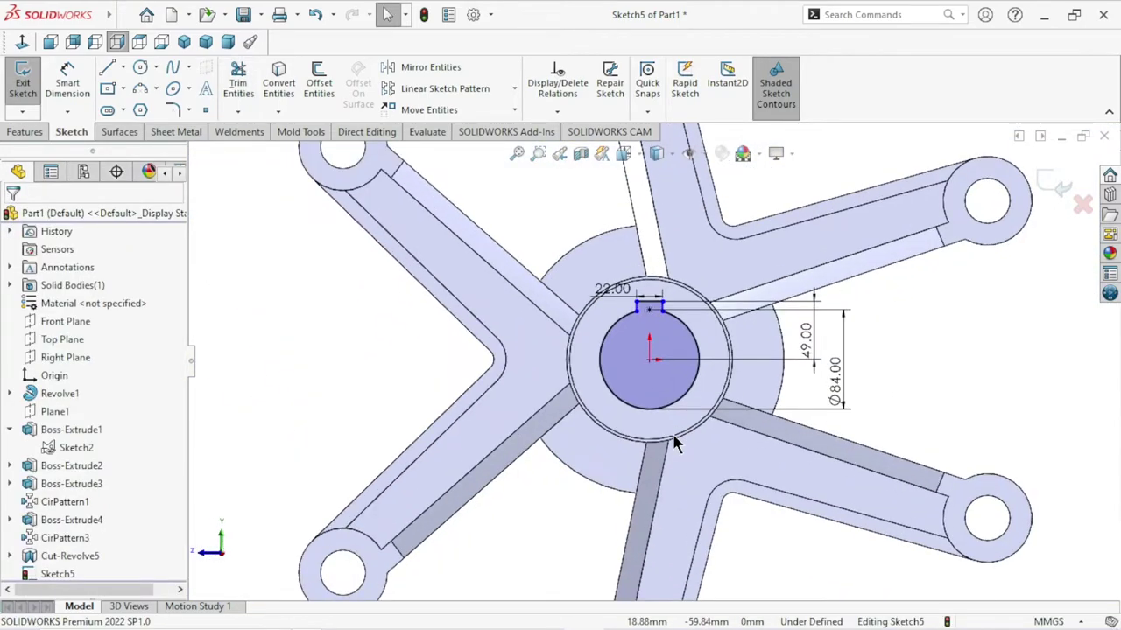
# Extrude-cut the keyed-bore sketch Through All.
pyautogui.click(27, 133)
pyautogui.click(237, 86)
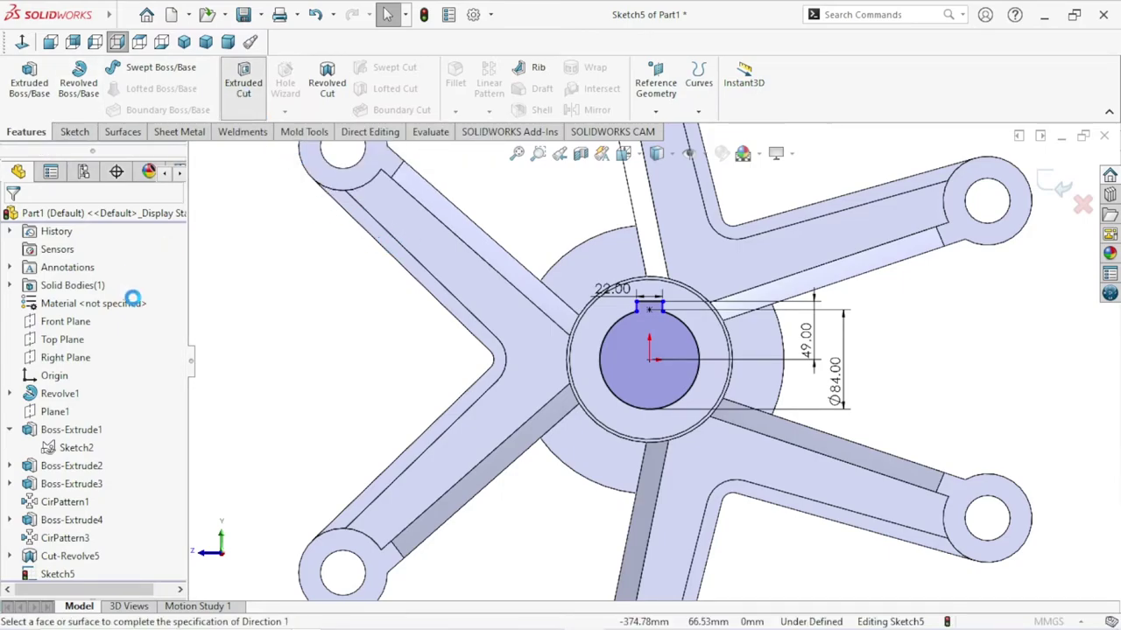
pyautogui.click(85, 318)
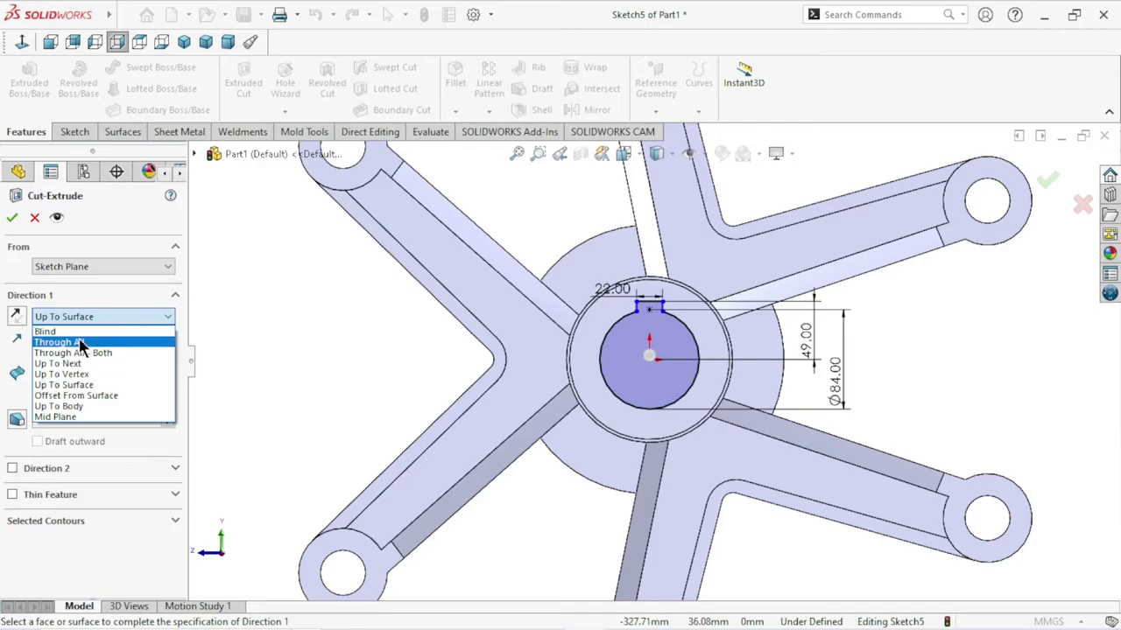
pyautogui.click(81, 343)
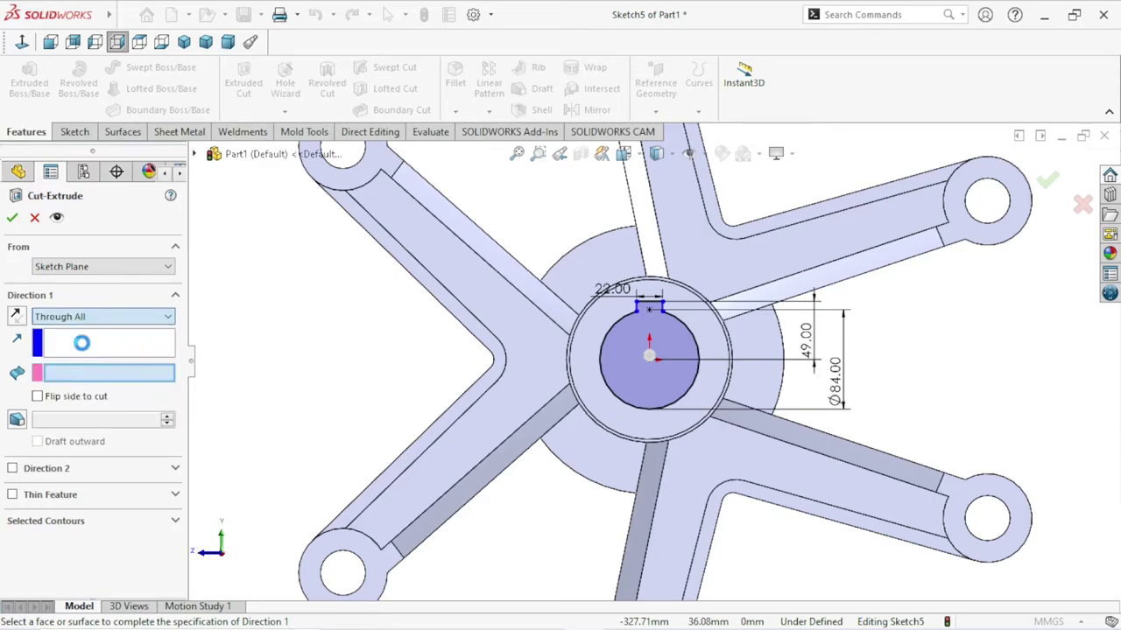
pyautogui.click(12, 218)
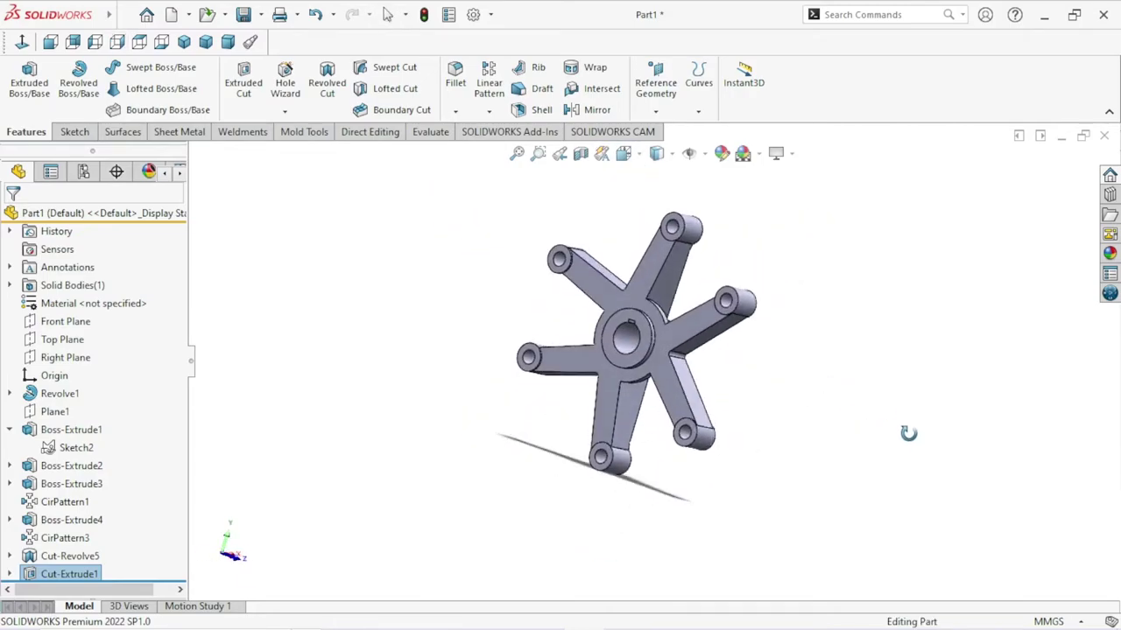
# Orbit the part to inspect the new keyed bore from a near-front view.
pyautogui.moveTo(888, 428); pyautogui.dragTo(734, 425, button='middle')
pyautogui.scroll(-3, 689, 346)
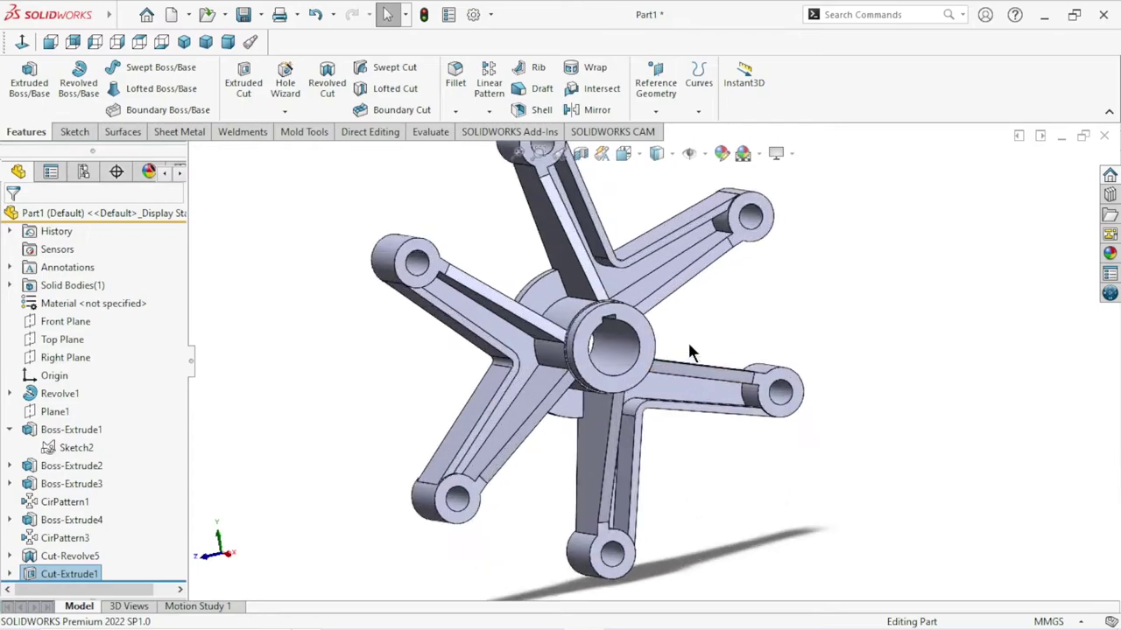
pyautogui.scroll(3, 700, 330)
pyautogui.moveTo(699, 329)
pyautogui.mouseDown(button='middle')
pyautogui.moveTo(757, 256)
pyautogui.moveTo(703, 203)
pyautogui.moveTo(770, 208)
pyautogui.moveTo(753, 234)
pyautogui.moveTo(827, 261)
pyautogui.moveTo(648, 364)
pyautogui.moveTo(770, 322)
pyautogui.mouseUp(button='middle')
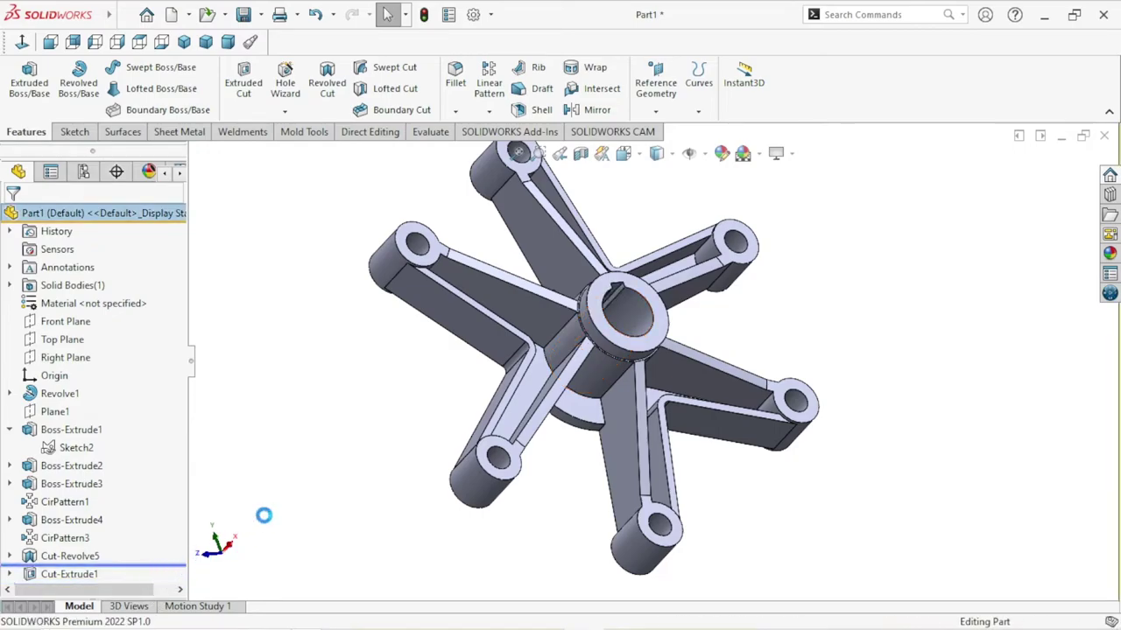
pyautogui.click(456, 110)
# Start a chamfer and select the hub's two circular edges on opposite sides.
pyautogui.click(457, 152)
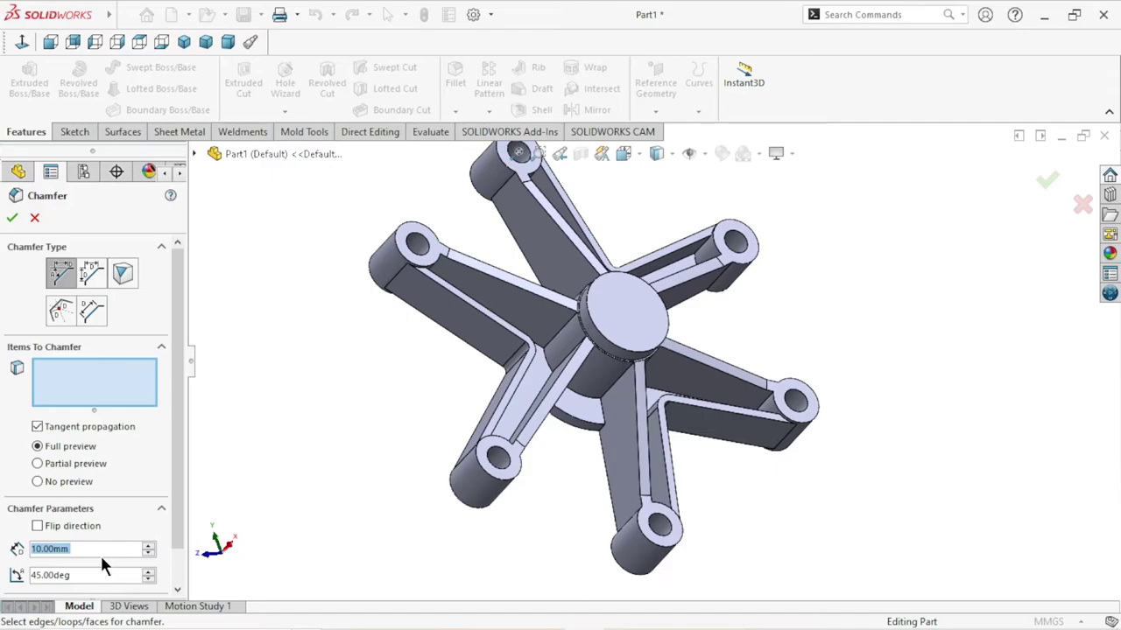
pyautogui.write('2')
pyautogui.press('Return')
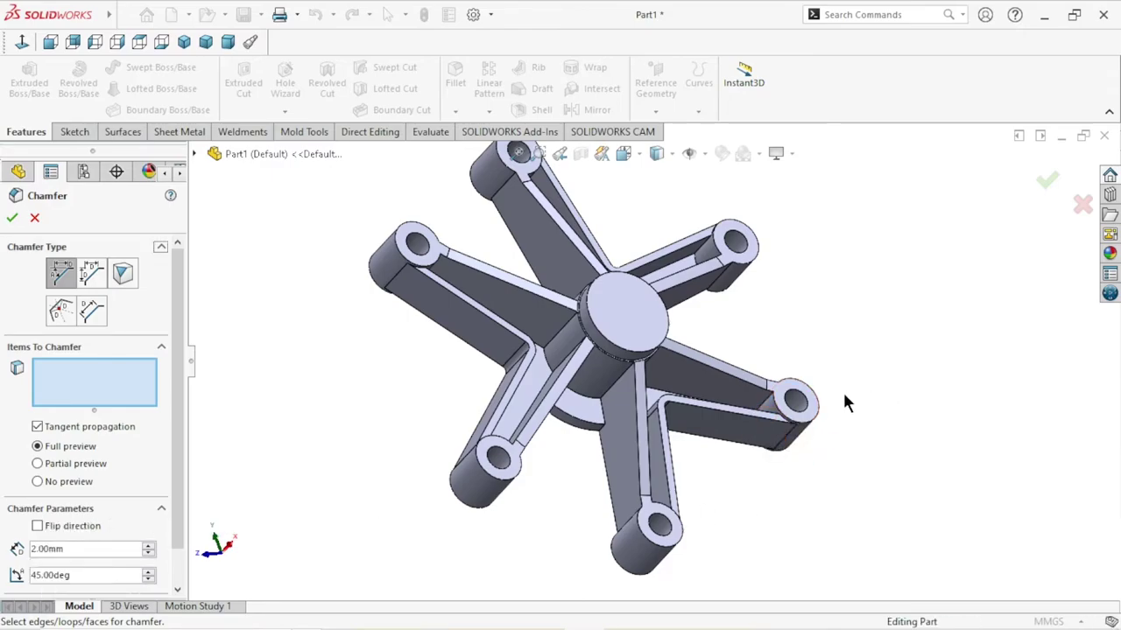
pyautogui.click(629, 353)
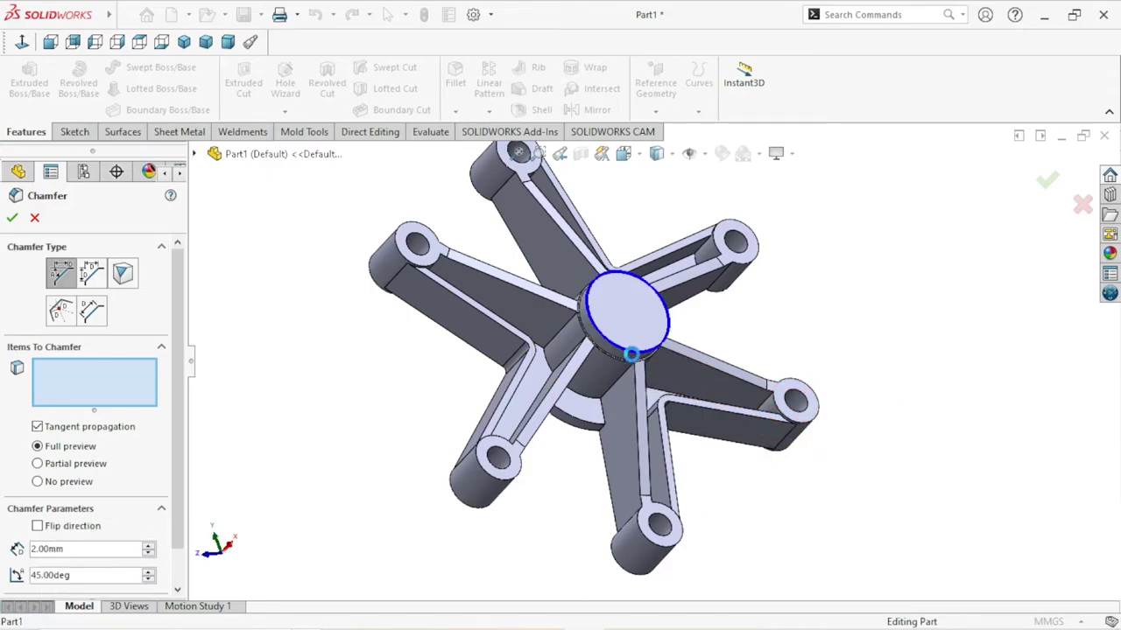
pyautogui.scroll(-5, 703, 476)
pyautogui.moveTo(680, 488)
pyautogui.mouseDown(button='middle')
pyautogui.moveTo(599, 372)
pyautogui.moveTo(560, 359)
pyautogui.mouseUp(button='middle')
pyautogui.scroll(-5, 338, 306)
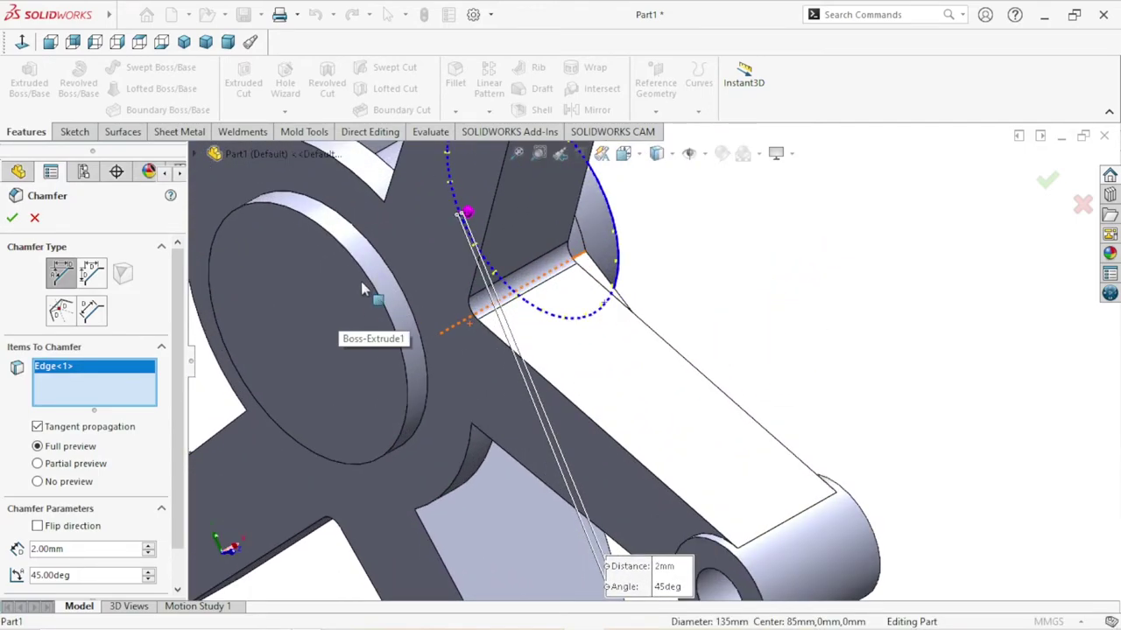
pyautogui.click(367, 282)
# Set the chamfer distance to 3 mm at 45° and accept it.
pyautogui.scroll(5, 411, 372)
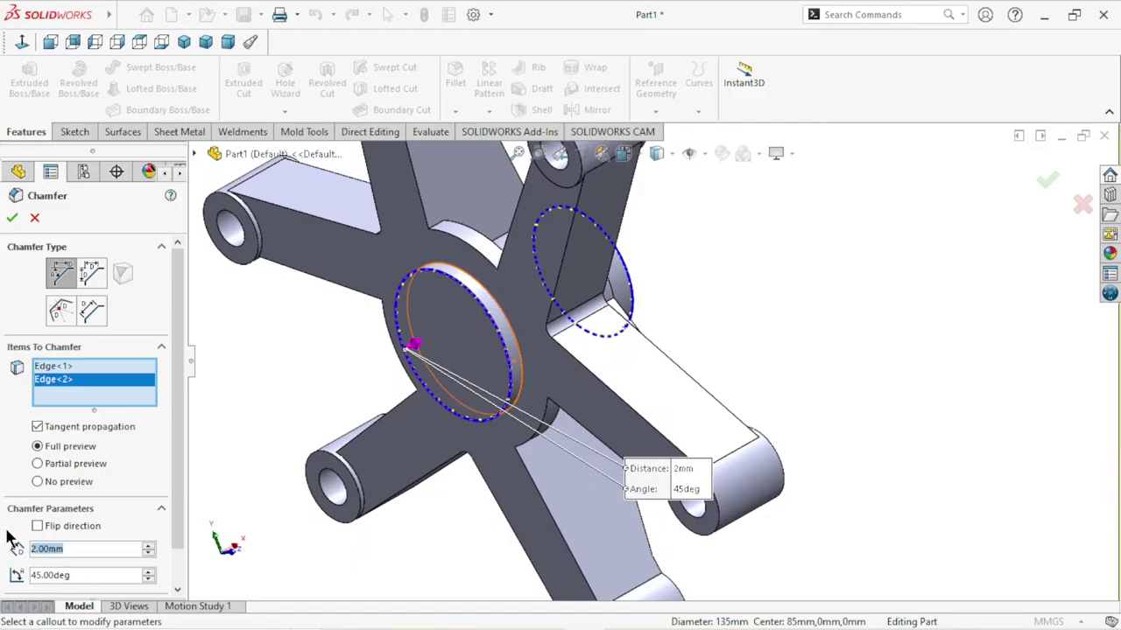
pyautogui.click(71, 545)
pyautogui.write('3')
pyautogui.press('Return')
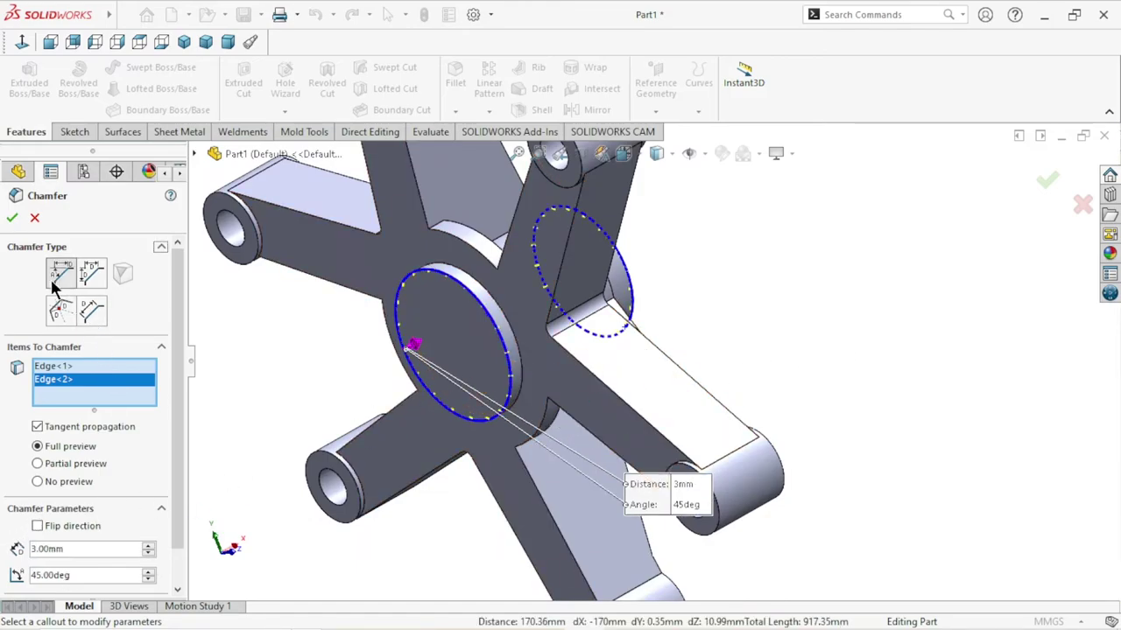
pyautogui.click(18, 221)
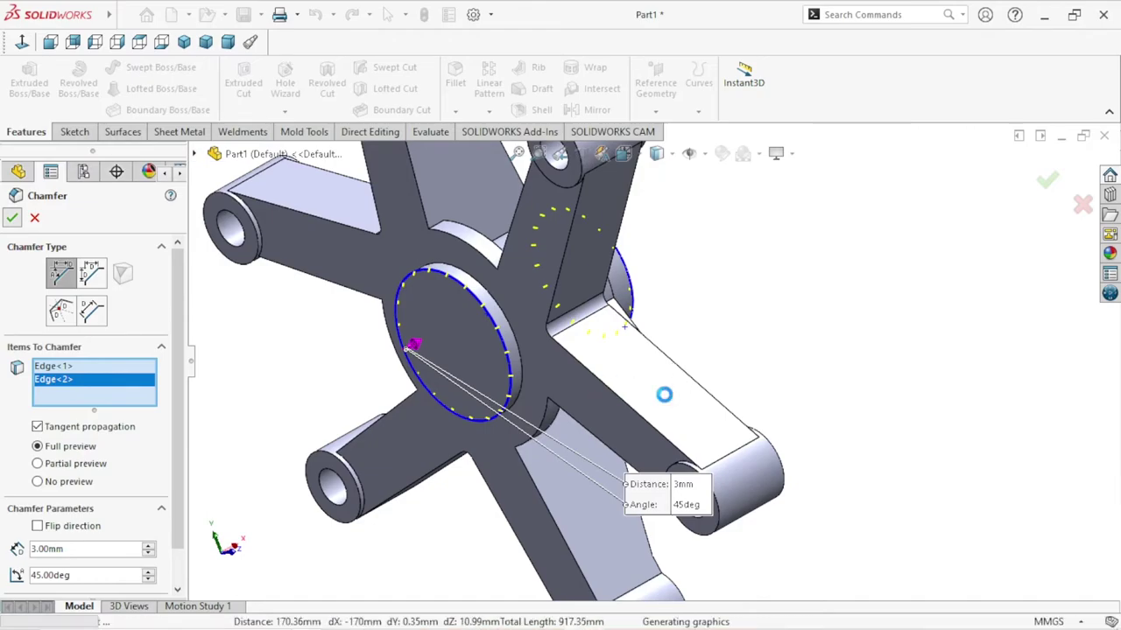
pyautogui.scroll(2, 661, 403)
pyautogui.scroll(3, 779, 337)
pyautogui.moveTo(779, 337); pyautogui.dragTo(619, 348, button='middle')
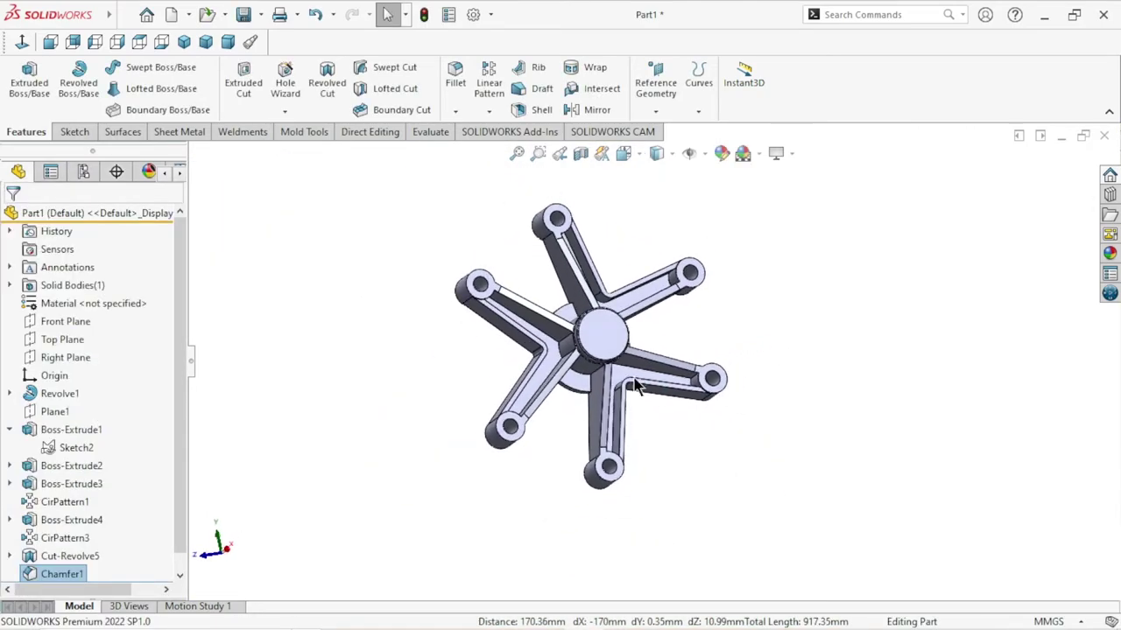
pyautogui.scroll(-4, 619, 348)
# Reopen Chamfer1 and confirm 3 mm × 45° on both circular hub edges.
pyautogui.scroll(-2, 619, 349)
pyautogui.click(797, 275)
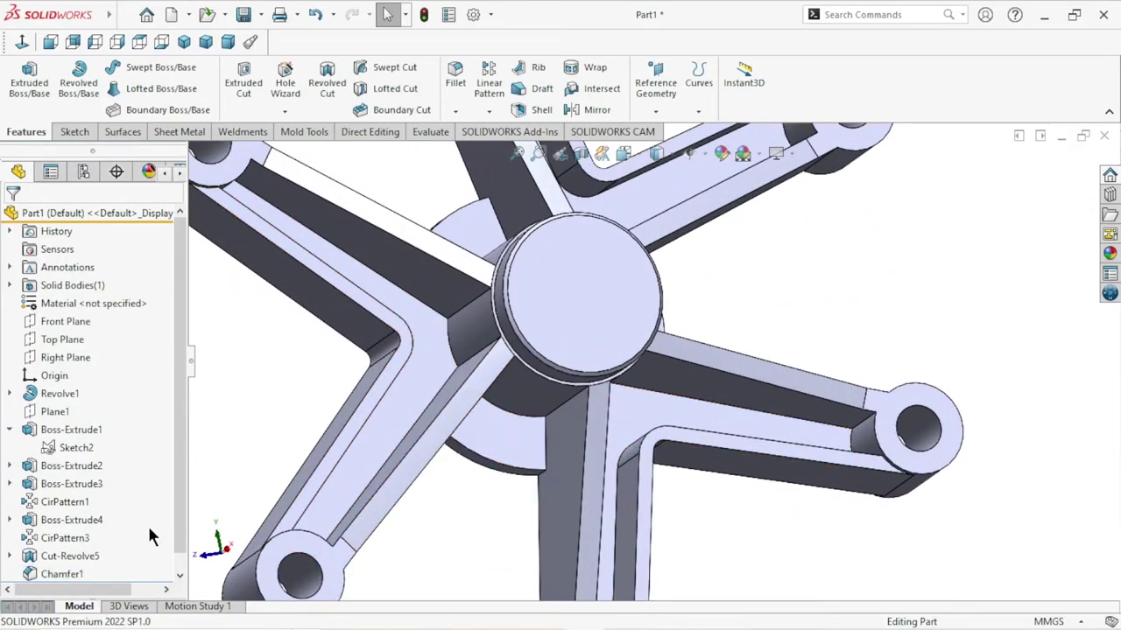
pyautogui.scroll(-1, 171, 542)
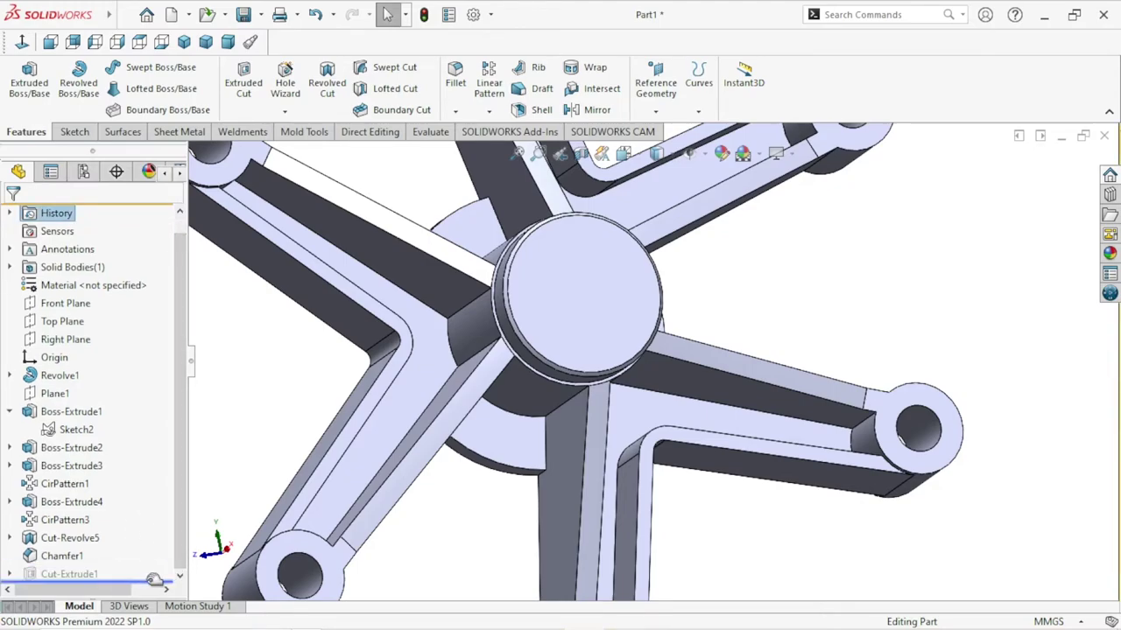
pyautogui.click(84, 555)
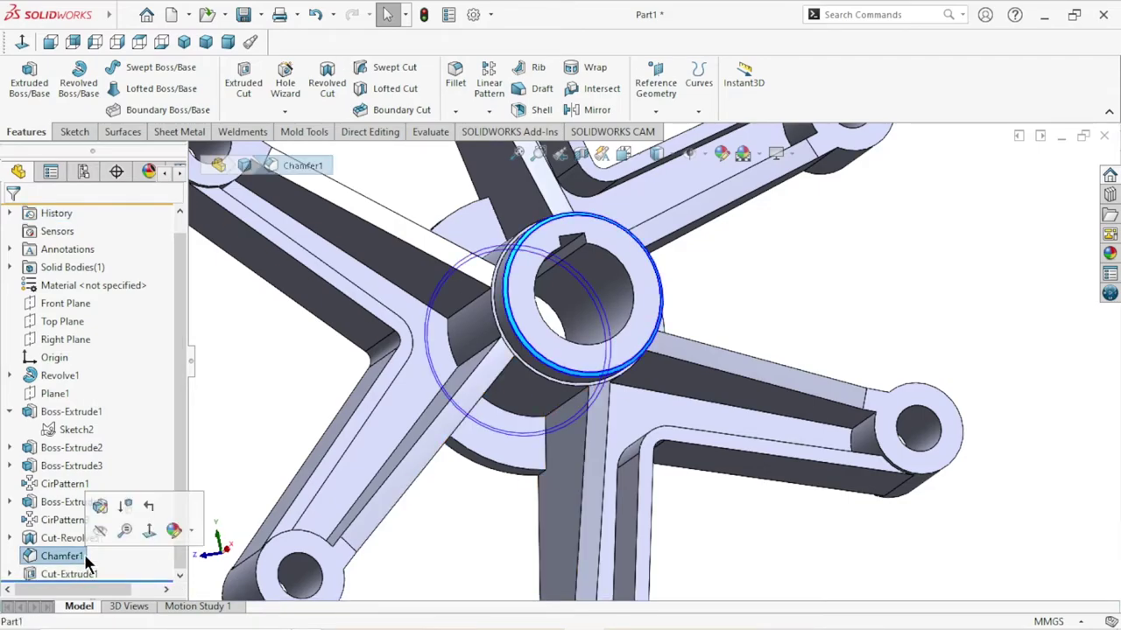
pyautogui.click(103, 508)
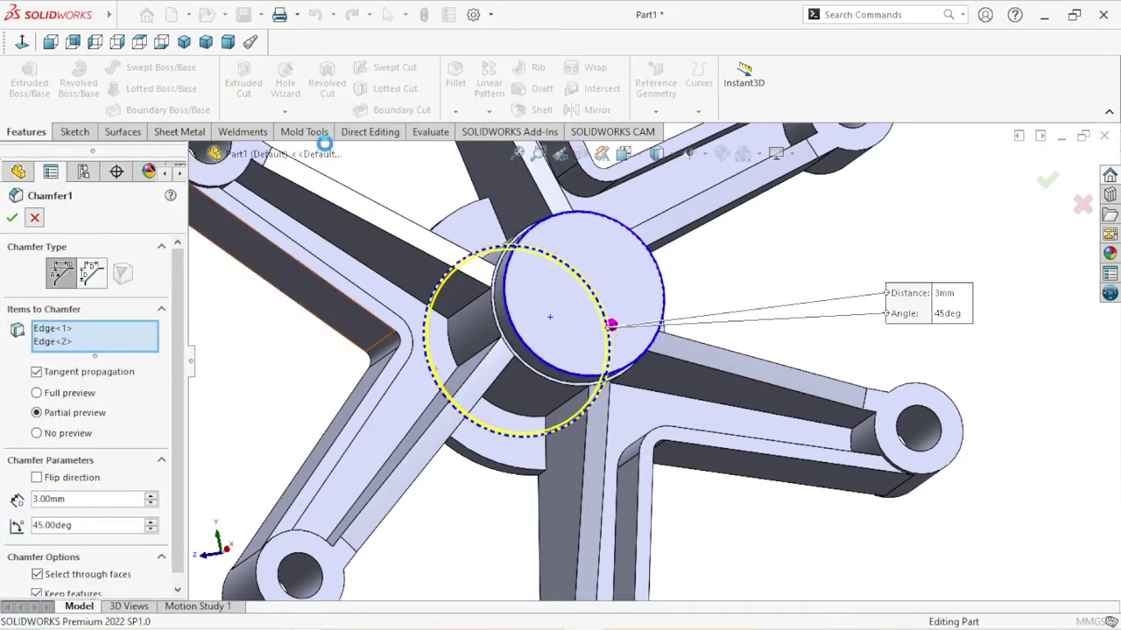
pyautogui.click(456, 111)
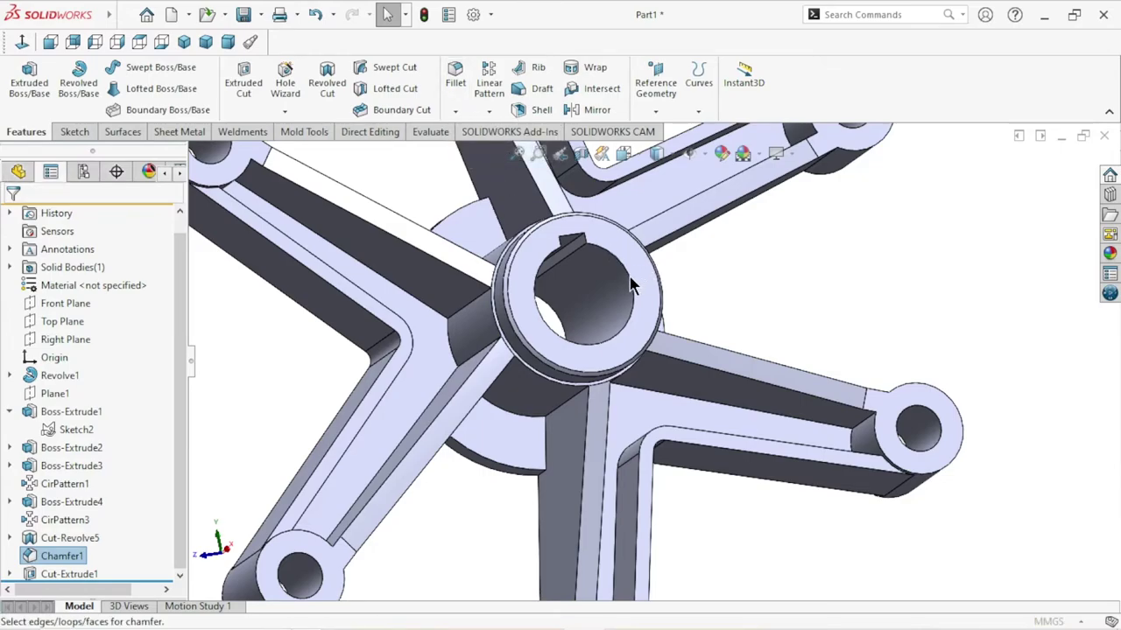
# Chamfer the keyed bore's front and back edges at 2 mm × 45°.
pyautogui.write('2')
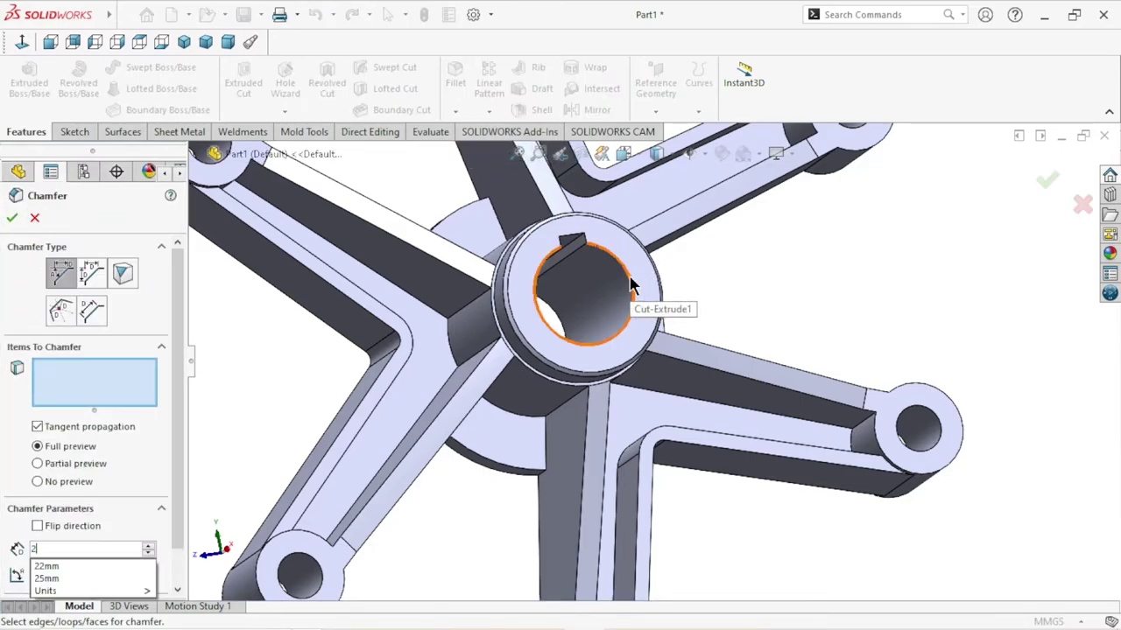
pyautogui.click(630, 284)
pyautogui.scroll(5, 795, 317)
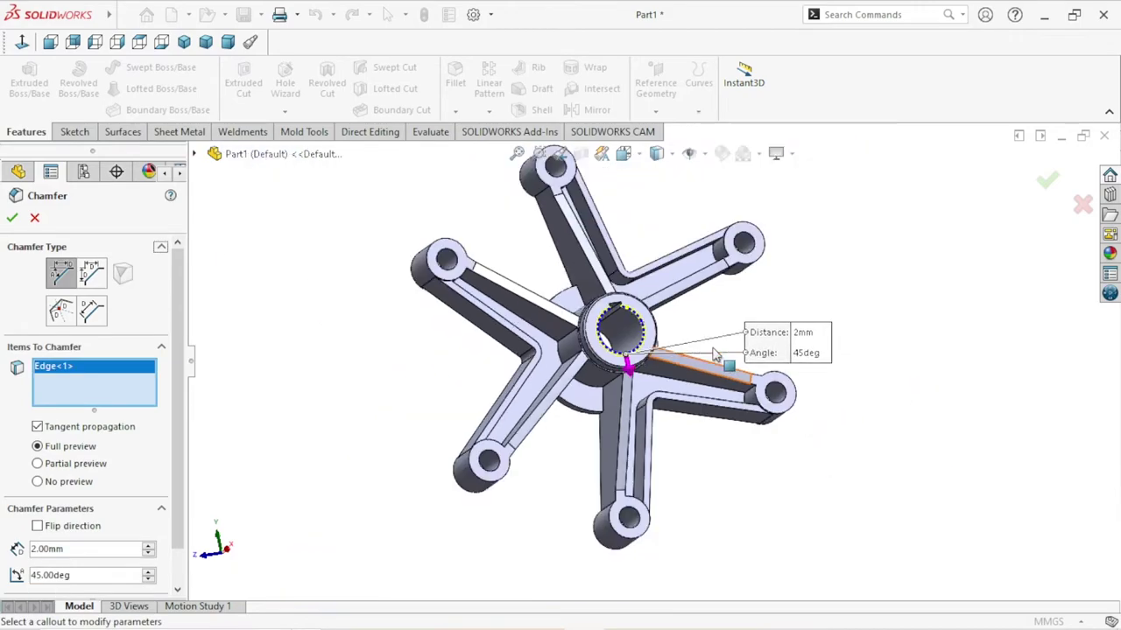
pyautogui.moveTo(794, 318)
pyautogui.mouseDown(button='middle')
pyautogui.moveTo(768, 369)
pyautogui.moveTo(700, 357)
pyautogui.mouseUp(button='middle')
pyautogui.scroll(-2, 618, 347)
pyautogui.scroll(-3, 617, 347)
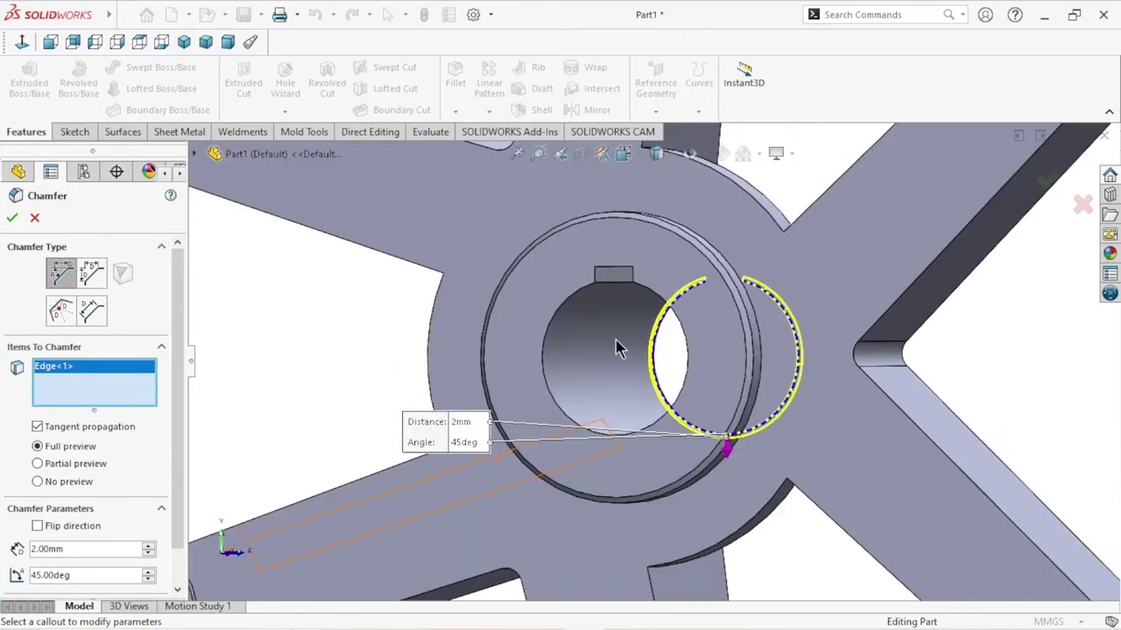
pyautogui.click(560, 312)
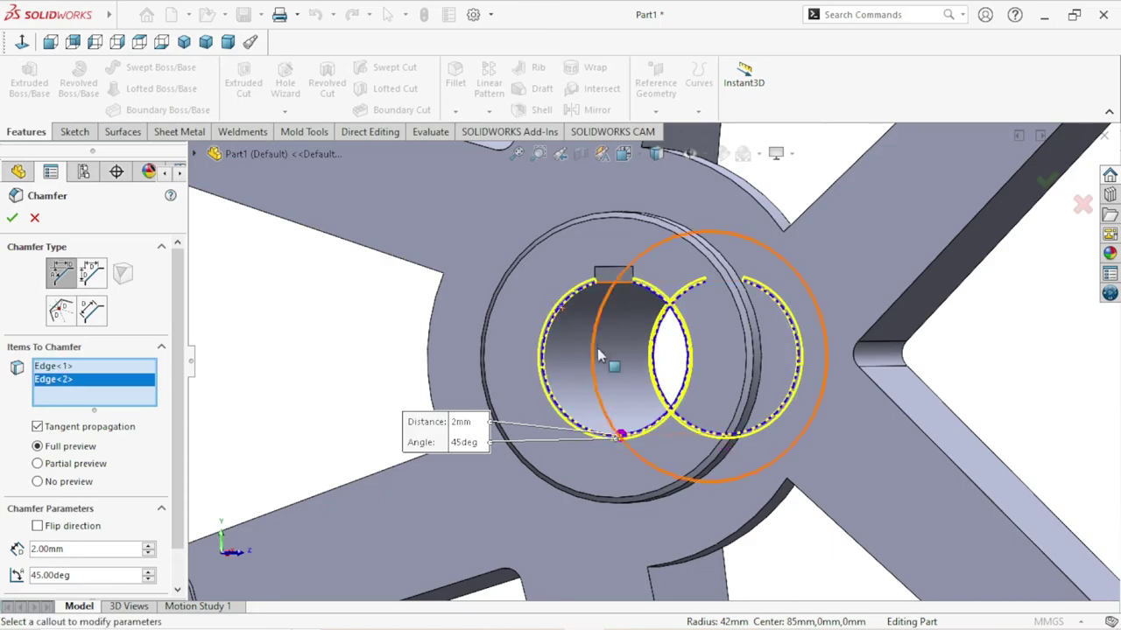
pyautogui.press('f')
pyautogui.click(11, 217)
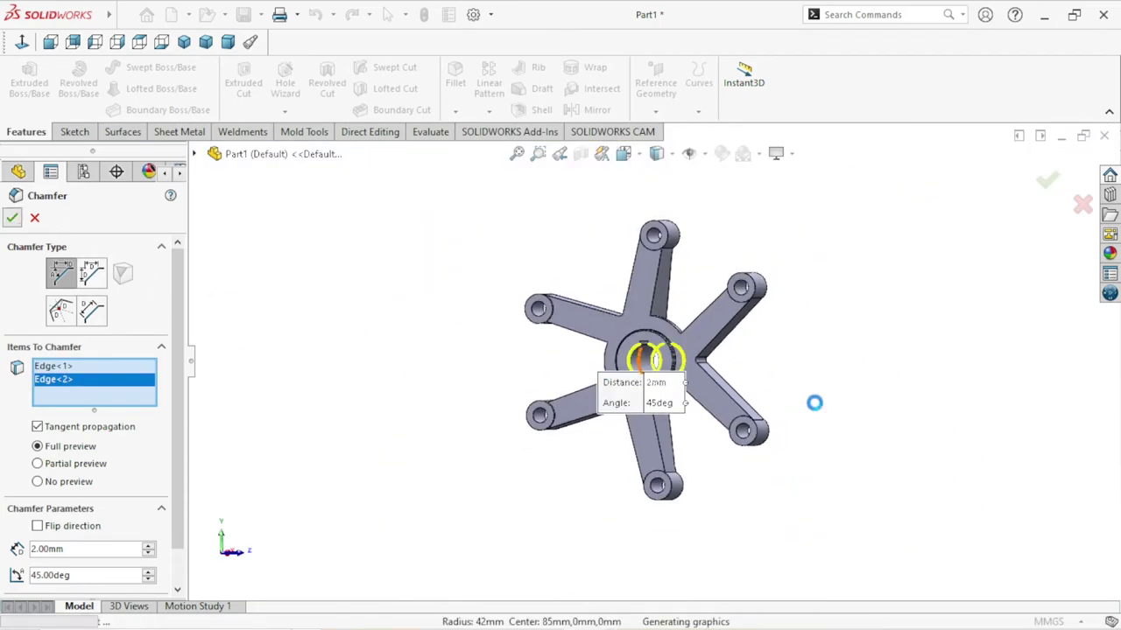
pyautogui.scroll(-3, 746, 370)
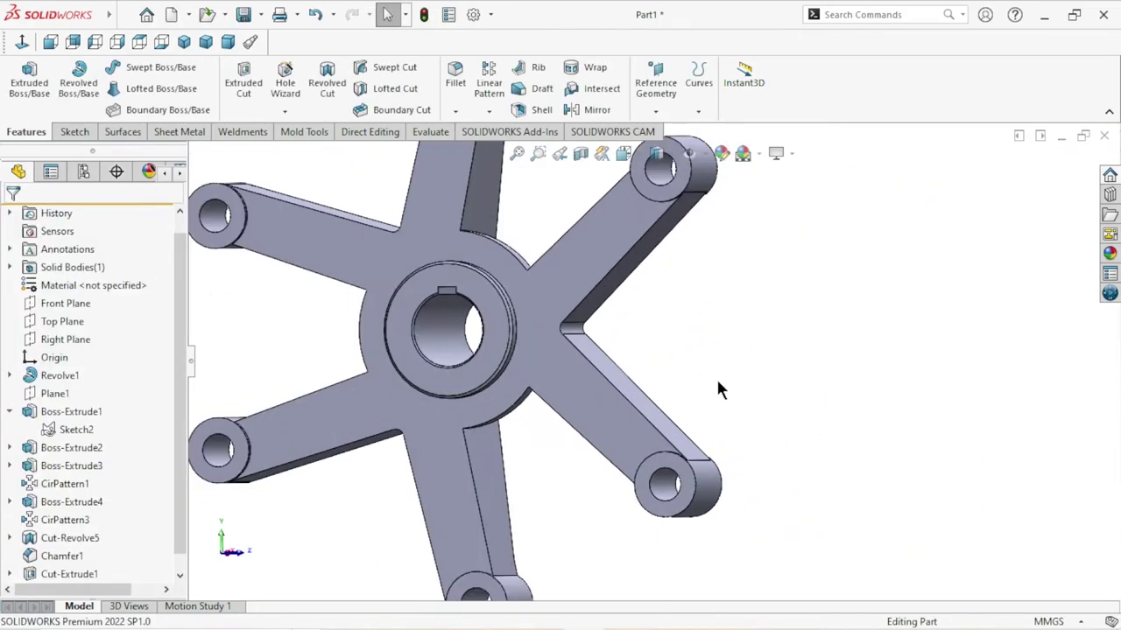
# Start a 1 mm × 45° chamfer on the hole and outer edges of the first lug bosses.
pyautogui.click(455, 111)
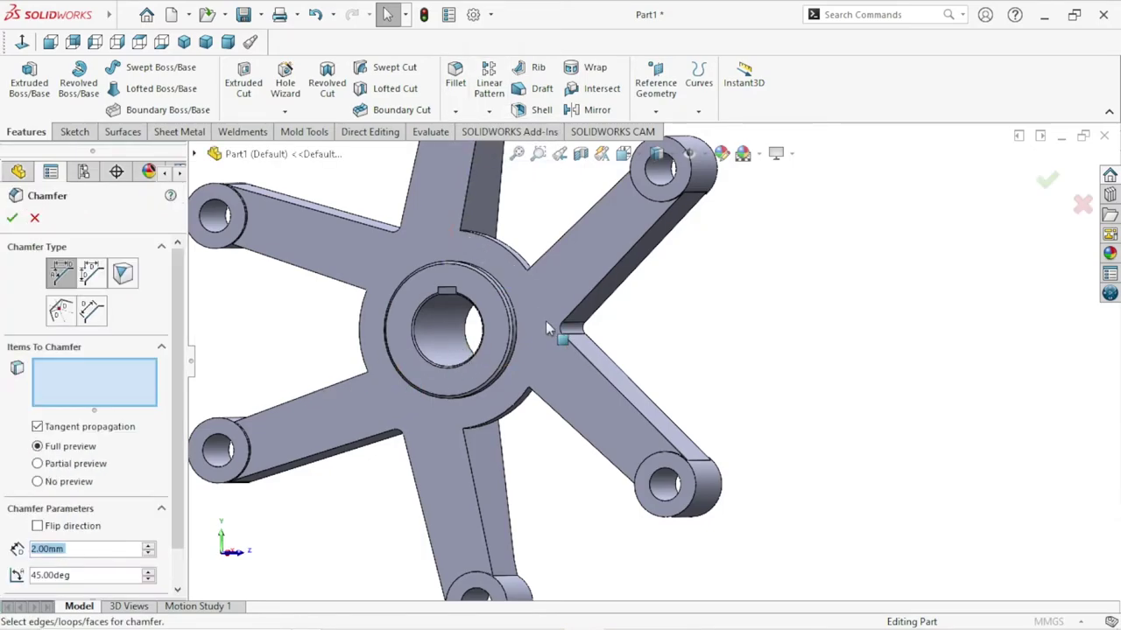
pyautogui.scroll(-5, 701, 235)
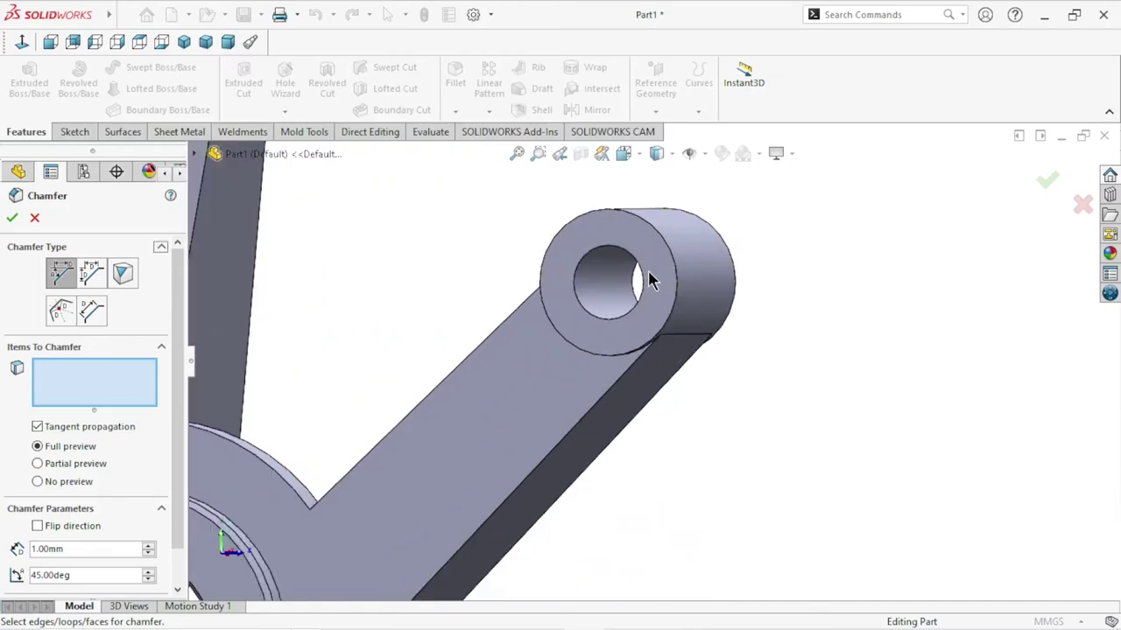
pyautogui.scroll(-2, 651, 280)
pyautogui.click(563, 348)
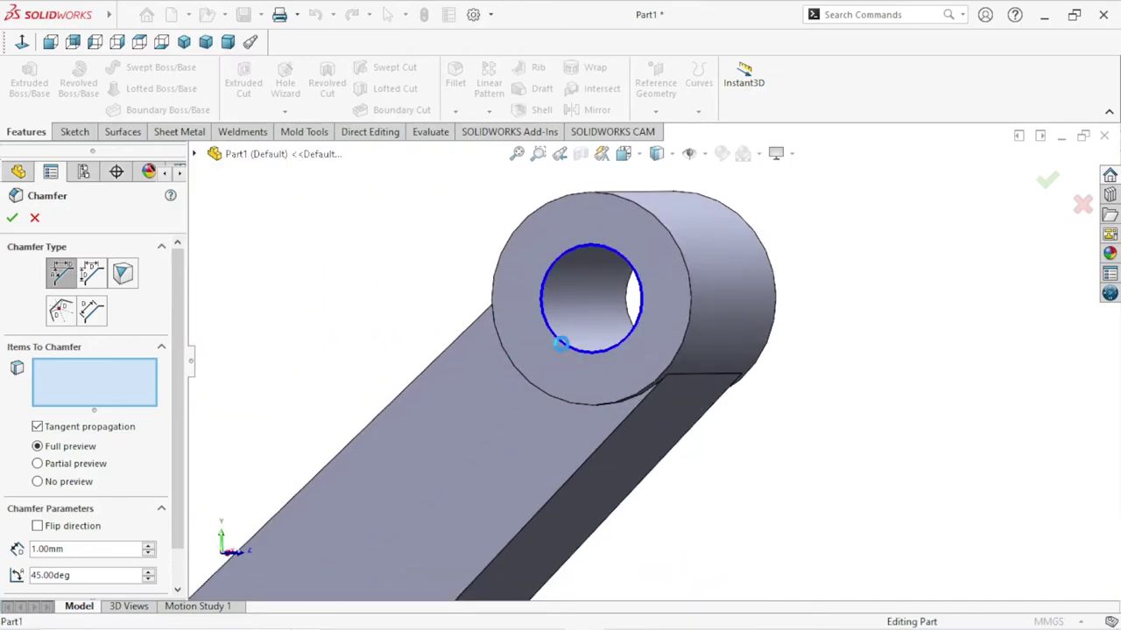
pyautogui.click(543, 398)
pyautogui.scroll(5, 735, 421)
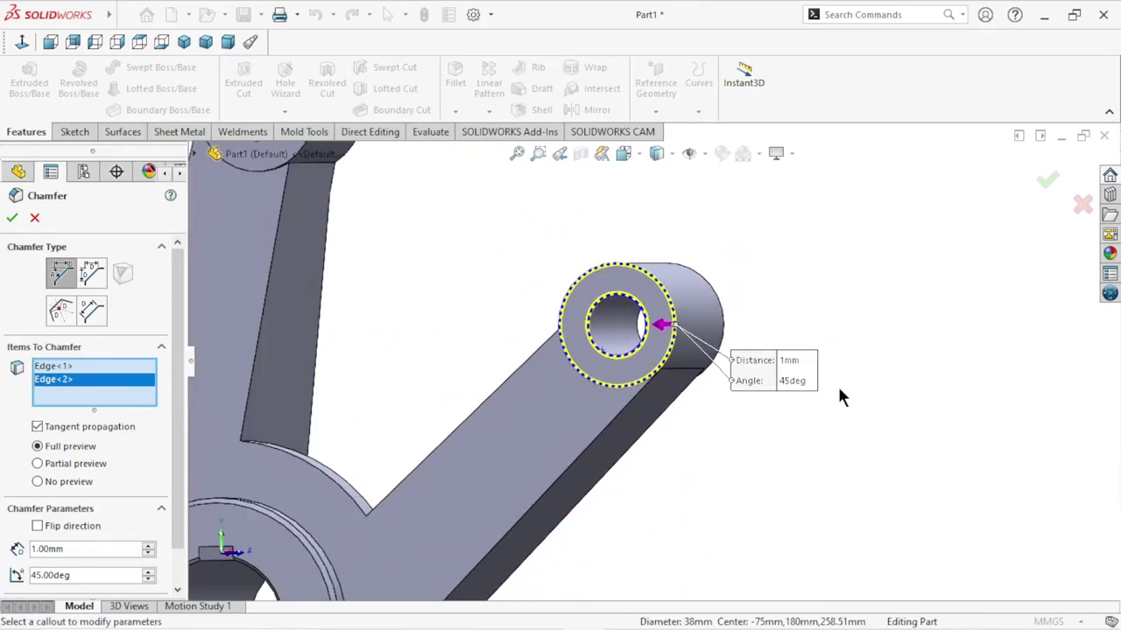
pyautogui.scroll(5, 636, 420)
pyautogui.scroll(-5, 511, 313)
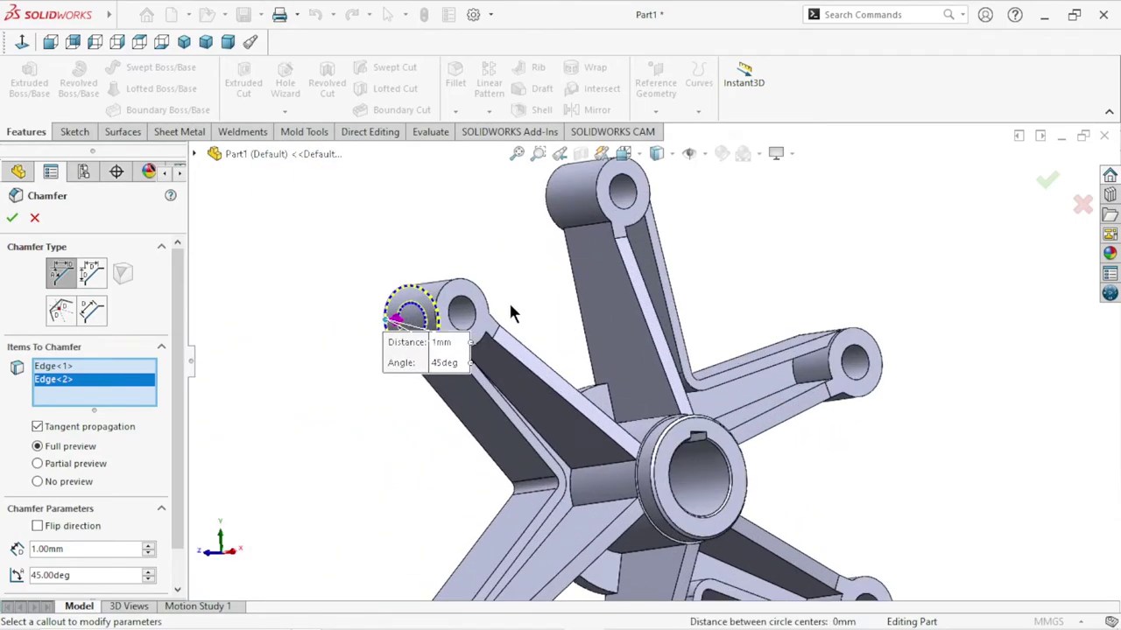
pyautogui.scroll(-3, 467, 274)
pyautogui.click(402, 390)
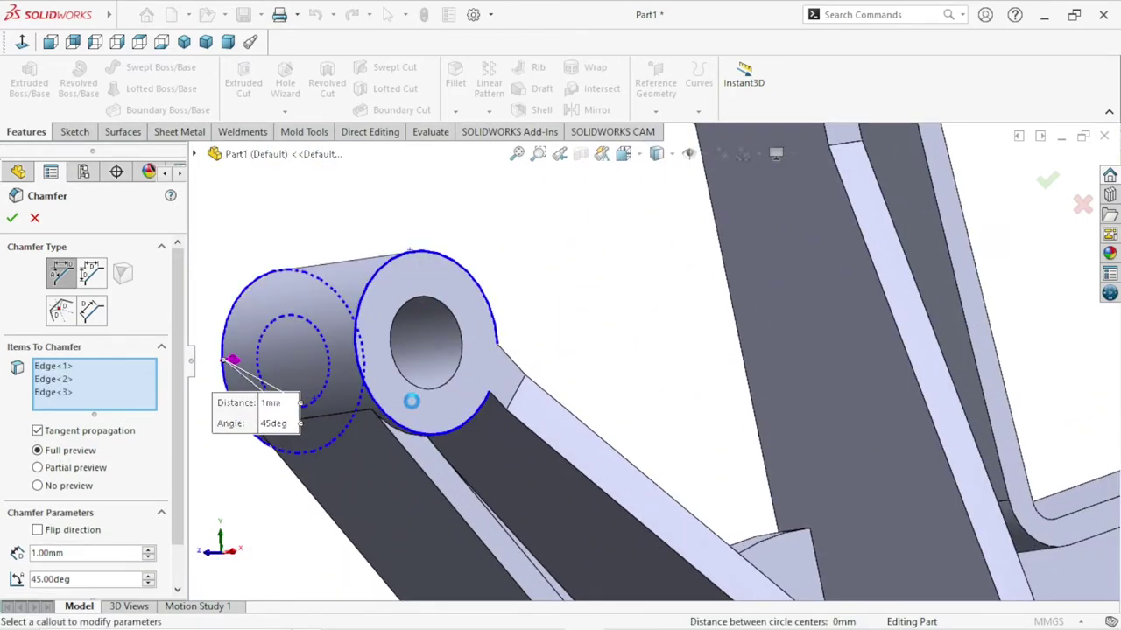
pyautogui.click(437, 396)
pyautogui.scroll(5, 525, 392)
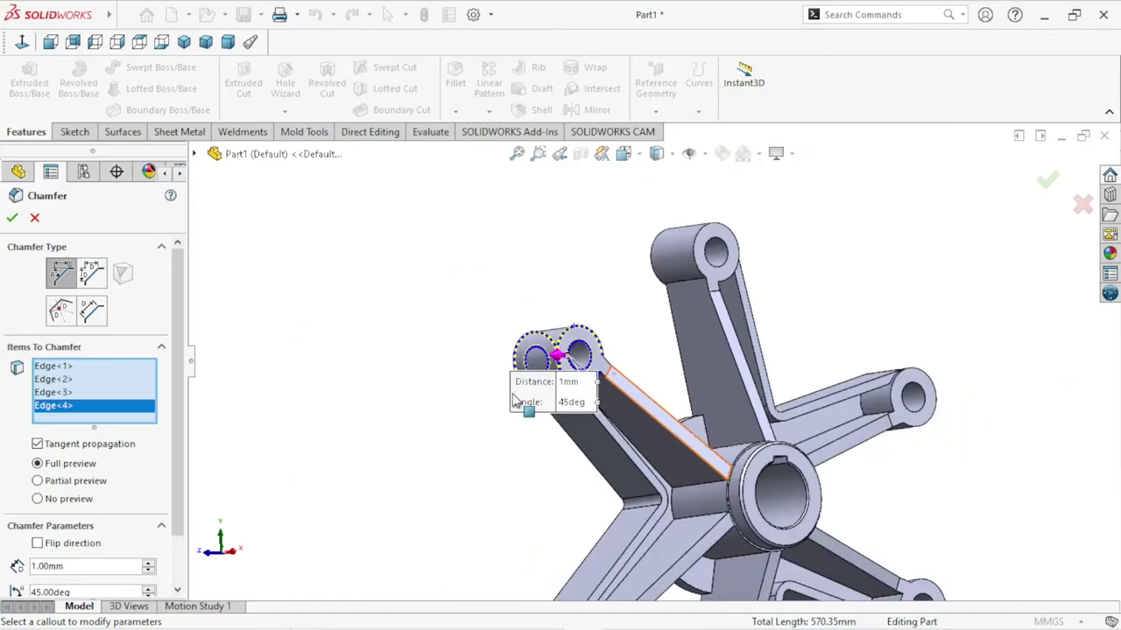
pyautogui.scroll(-5, 577, 203)
pyautogui.click(577, 204)
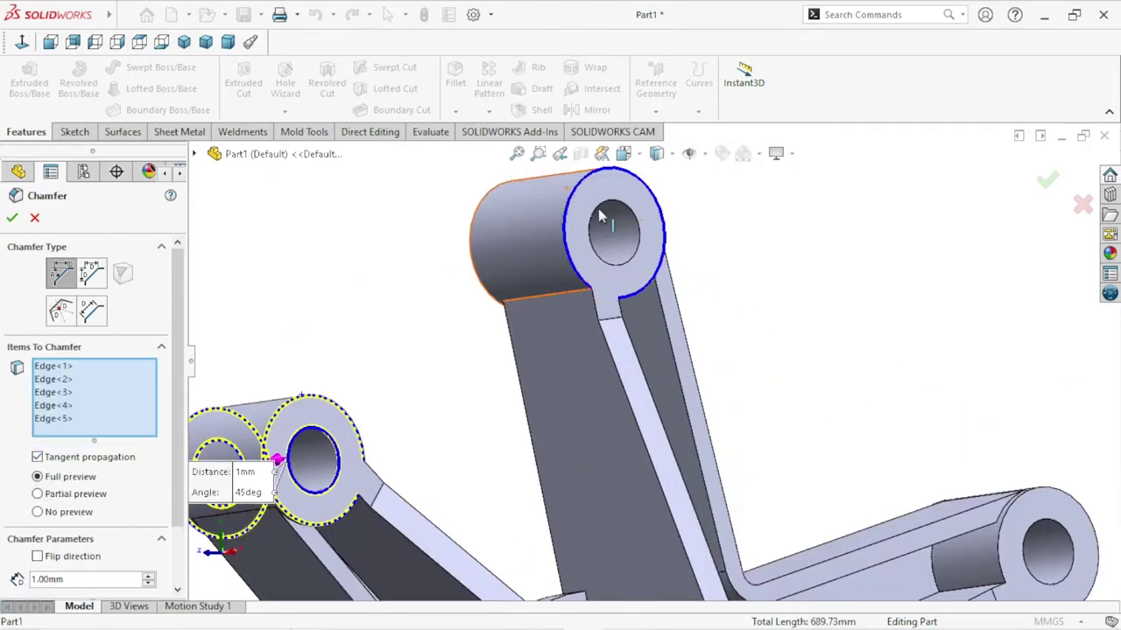
pyautogui.click(601, 216)
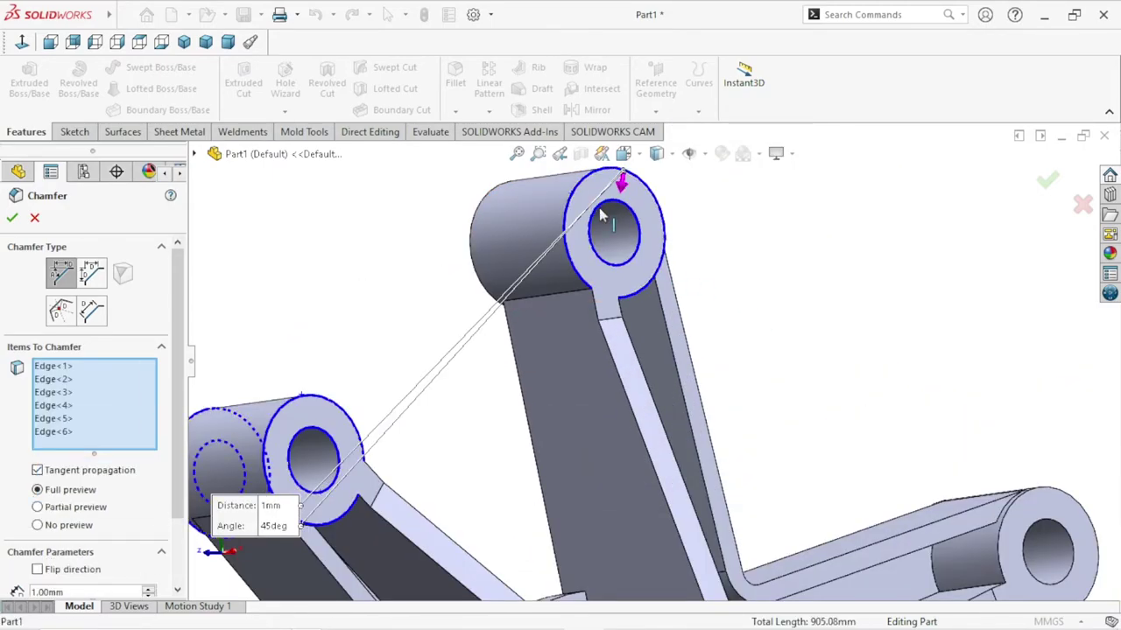
pyautogui.click(1040, 495)
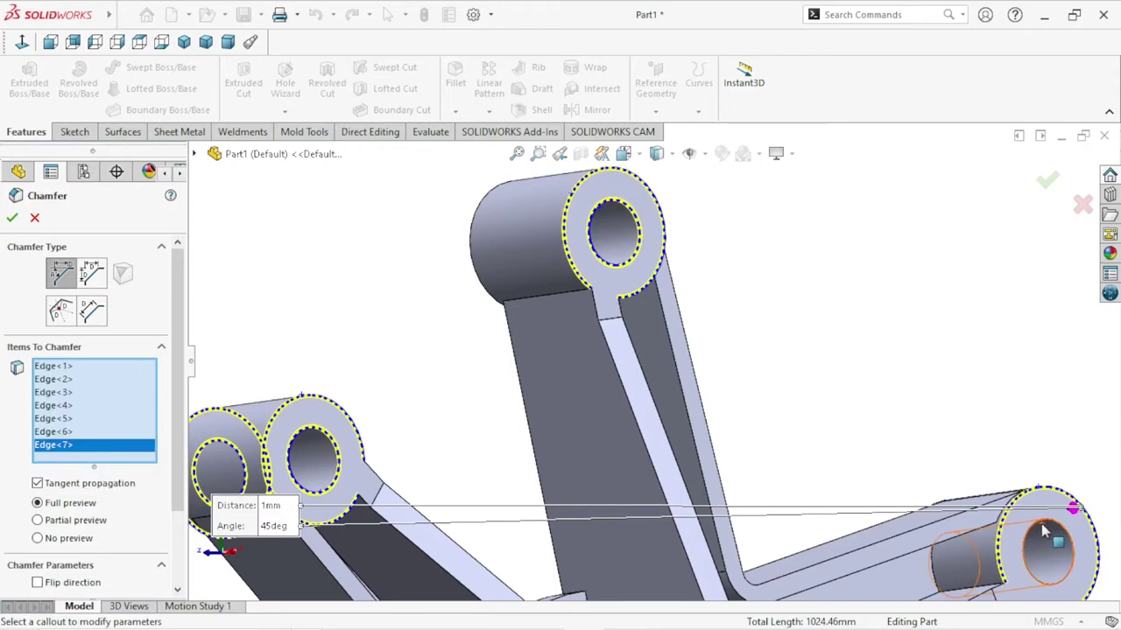
pyautogui.click(1046, 525)
# Add the lower-right, lower-left and upper lugs' hole and outer edges to the chamfer.
pyautogui.scroll(5, 893, 488)
pyautogui.scroll(-2, 743, 460)
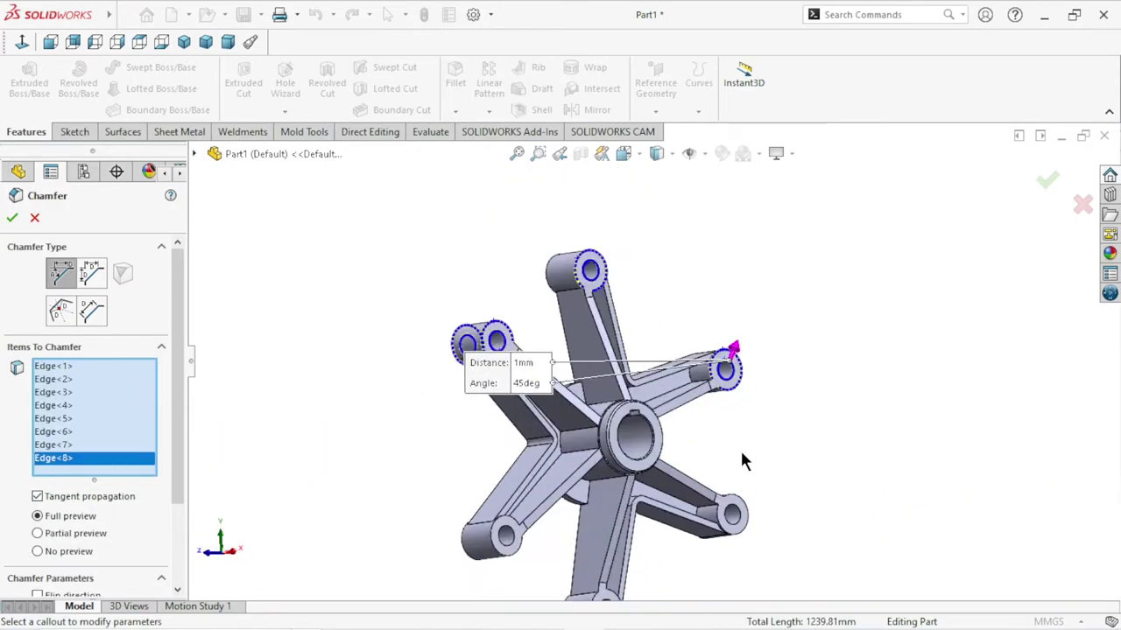
pyautogui.scroll(-2, 727, 541)
pyautogui.scroll(-4, 726, 540)
pyautogui.click(771, 473)
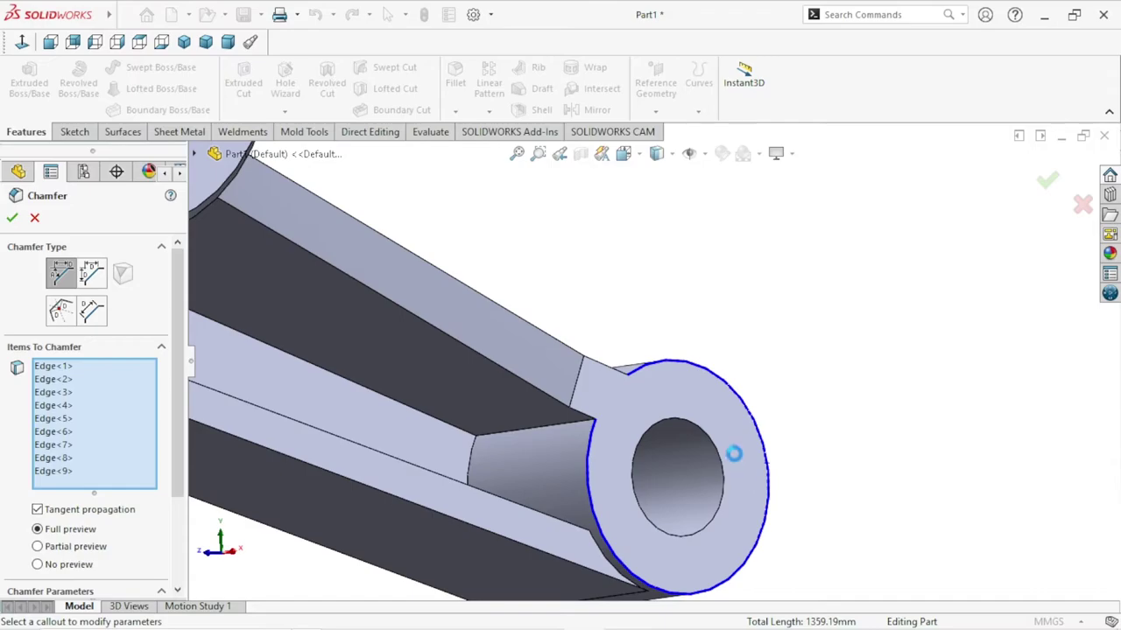
pyautogui.click(729, 467)
pyautogui.scroll(3, 707, 466)
pyautogui.scroll(3, 707, 465)
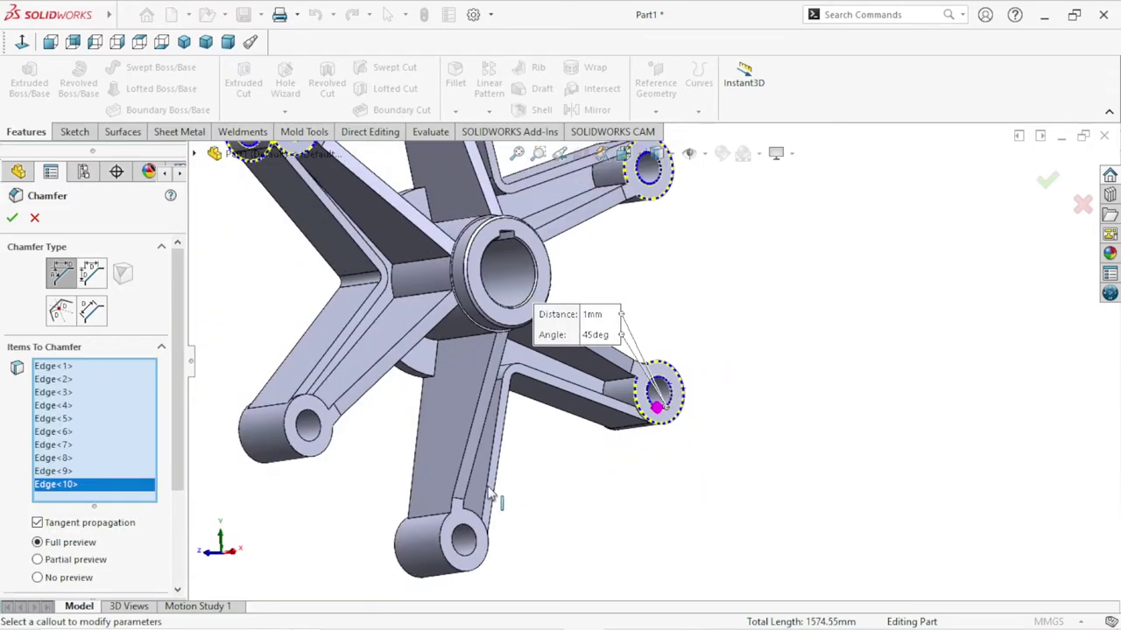
pyautogui.scroll(-5, 474, 511)
pyautogui.scroll(-2, 552, 494)
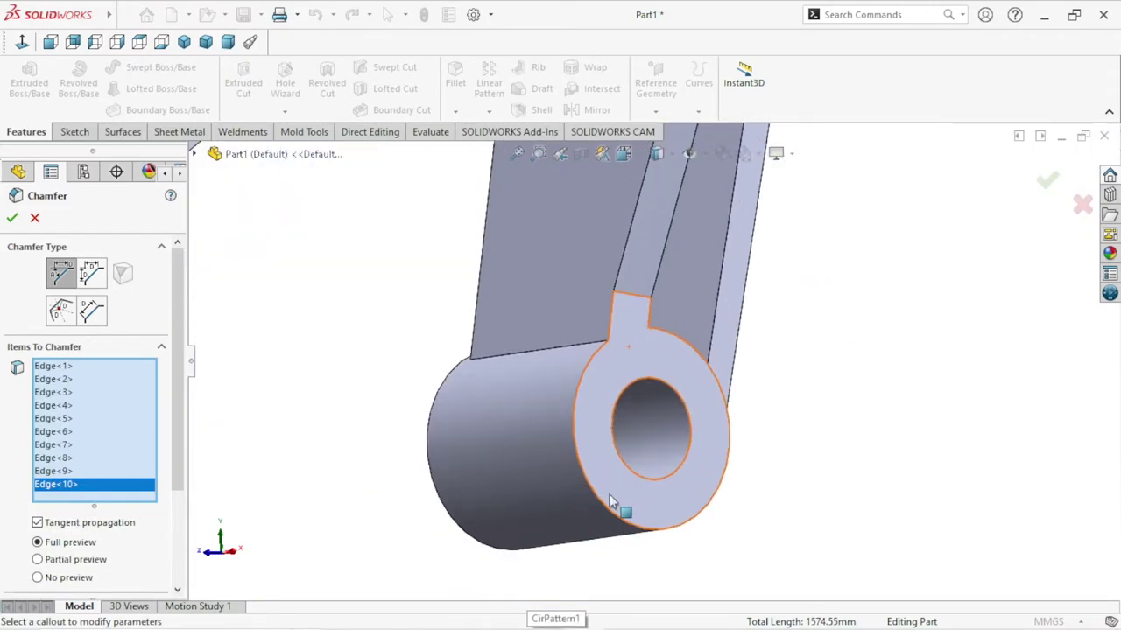
pyautogui.click(604, 510)
pyautogui.click(646, 478)
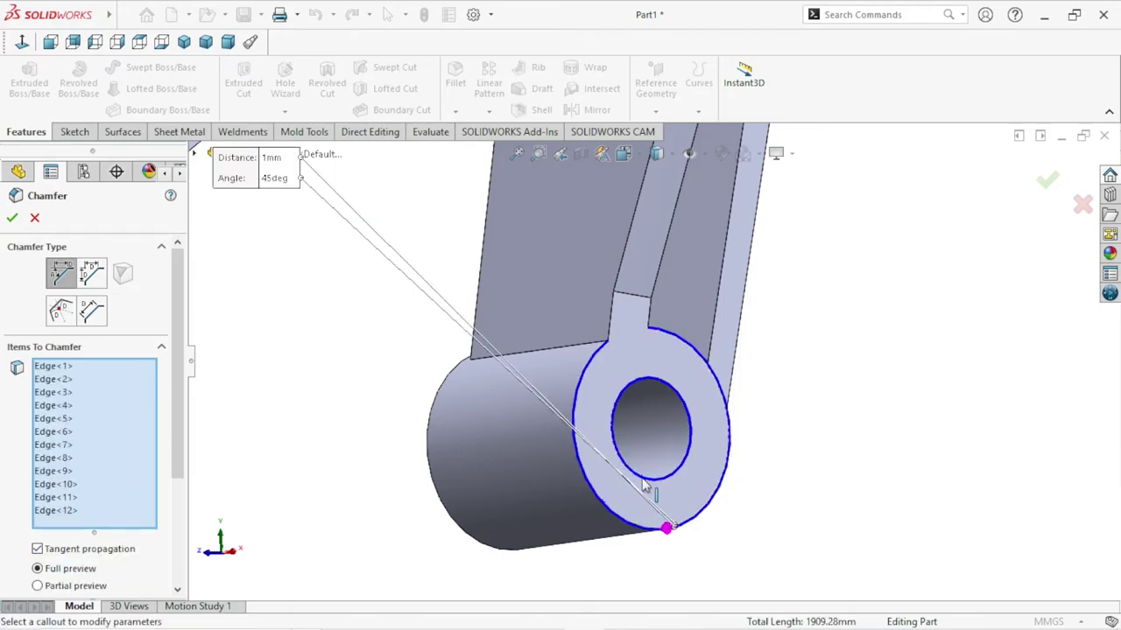
pyautogui.scroll(4, 608, 499)
pyautogui.scroll(-5, 540, 295)
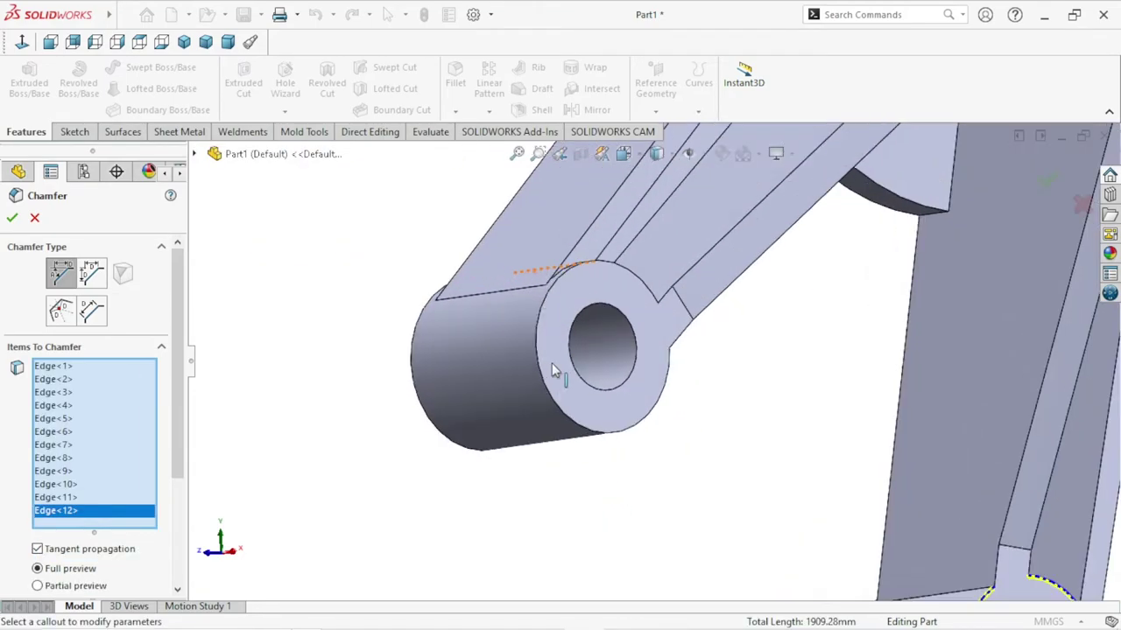
pyautogui.click(586, 425)
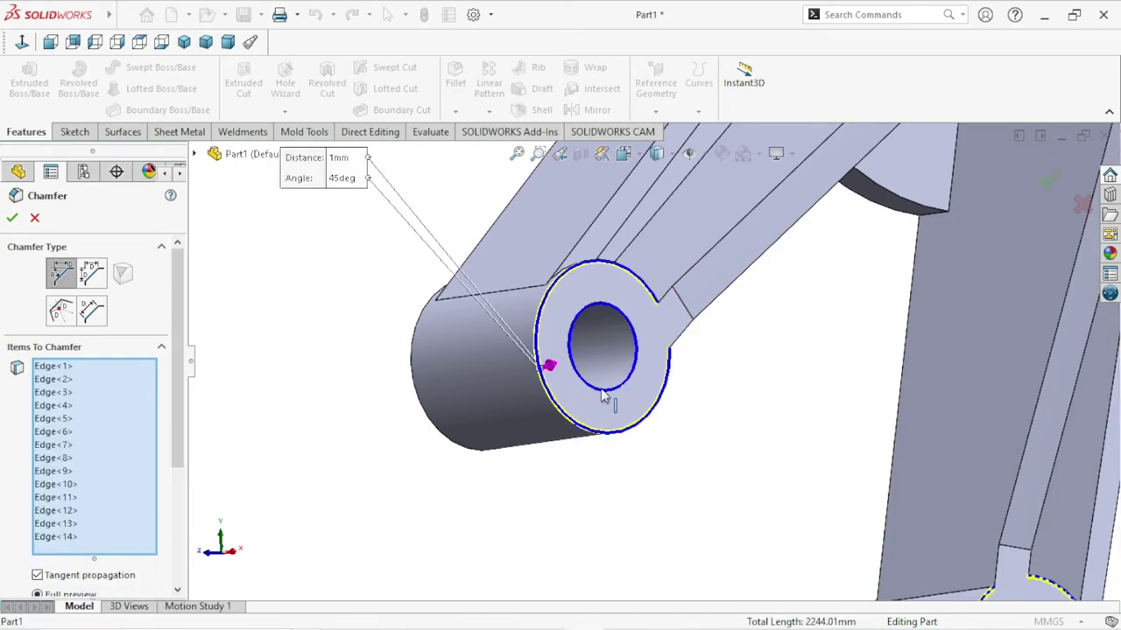
pyautogui.scroll(2, 742, 403)
pyautogui.scroll(5, 720, 430)
pyautogui.scroll(2, 683, 243)
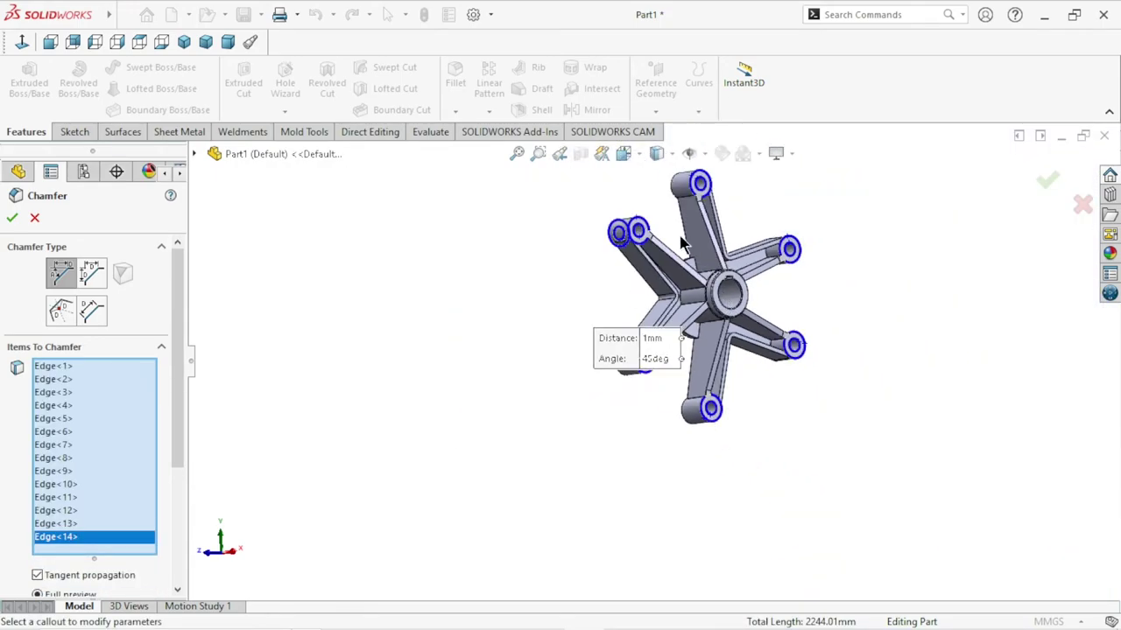
pyautogui.scroll(-2, 665, 245)
pyautogui.moveTo(755, 420)
pyautogui.mouseDown(button='middle')
pyautogui.moveTo(900, 375)
pyautogui.moveTo(916, 350)
pyautogui.moveTo(910, 412)
pyautogui.mouseUp(button='middle')
pyautogui.scroll(-5, 731, 215)
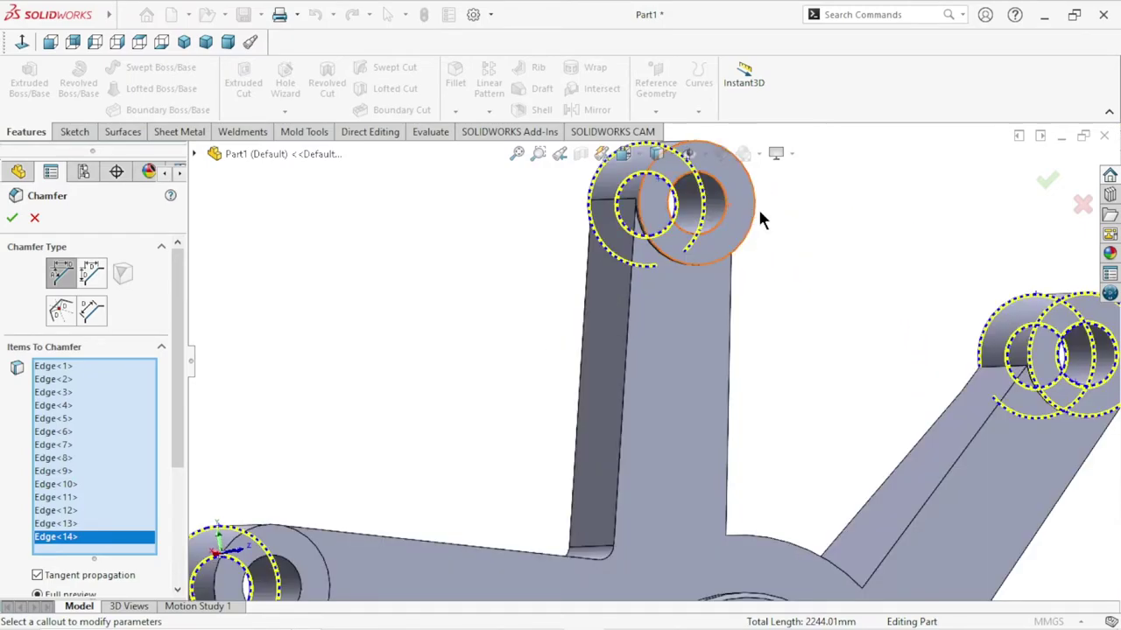
pyautogui.click(739, 211)
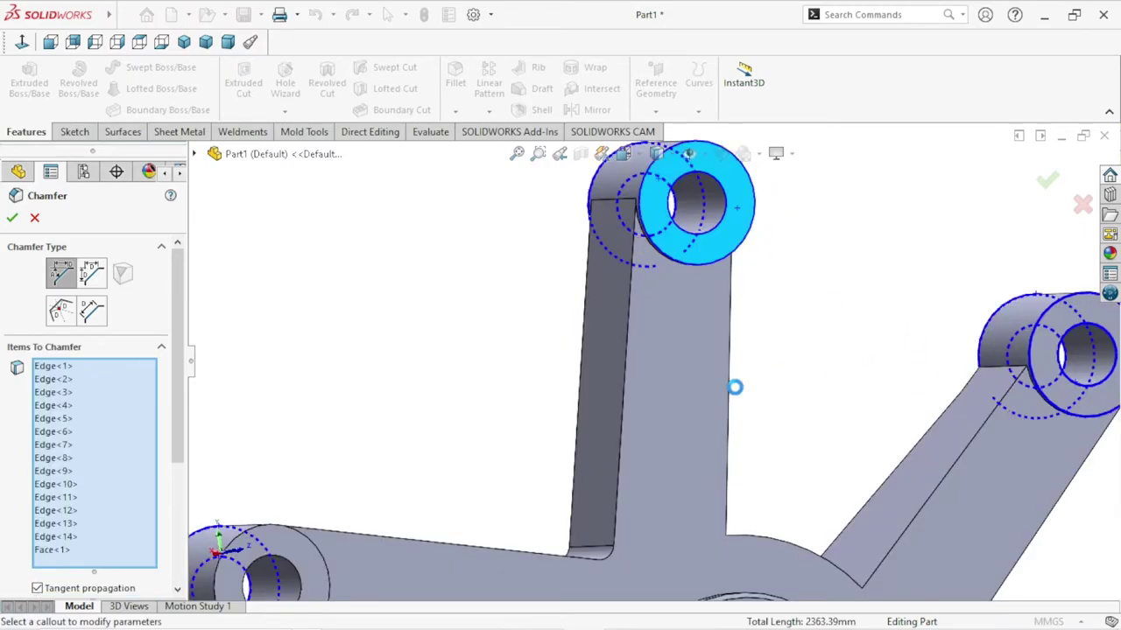
pyautogui.scroll(3, 736, 385)
pyautogui.scroll(-3, 569, 455)
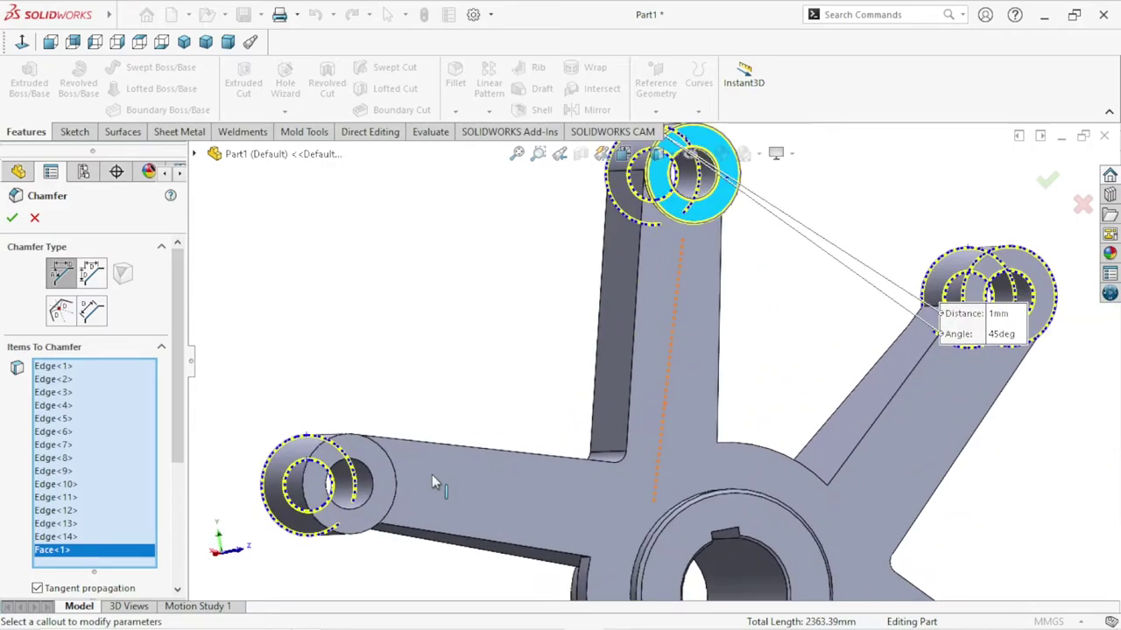
pyautogui.click(383, 464)
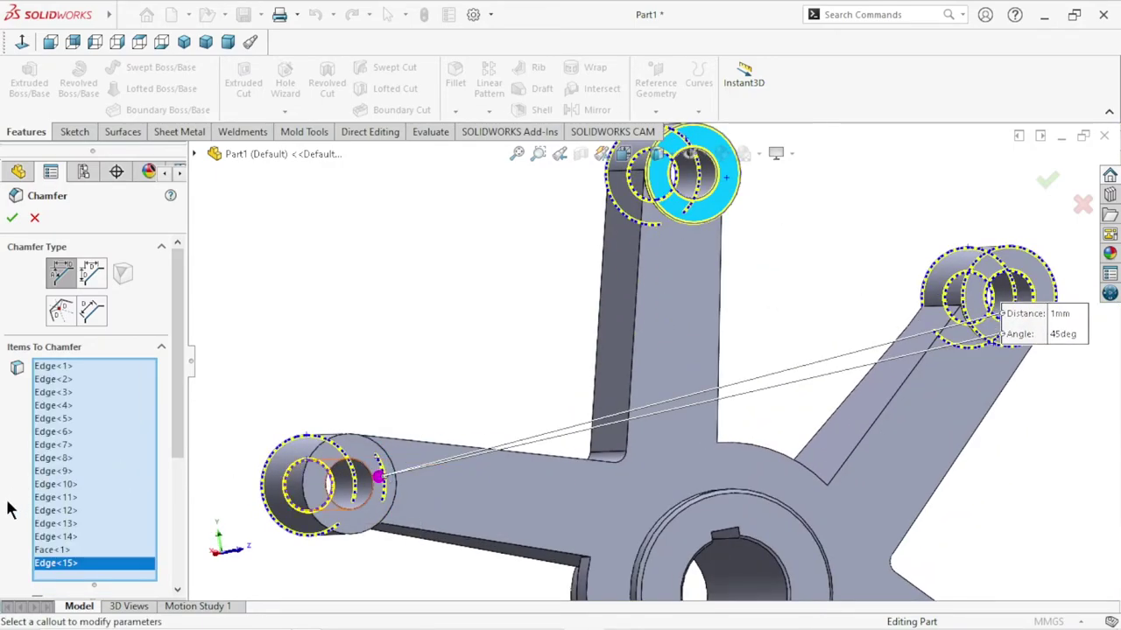
# Remove Edge<15> from the chamfer items and add four lug ring faces instead.
pyautogui.rightClick(70, 564)
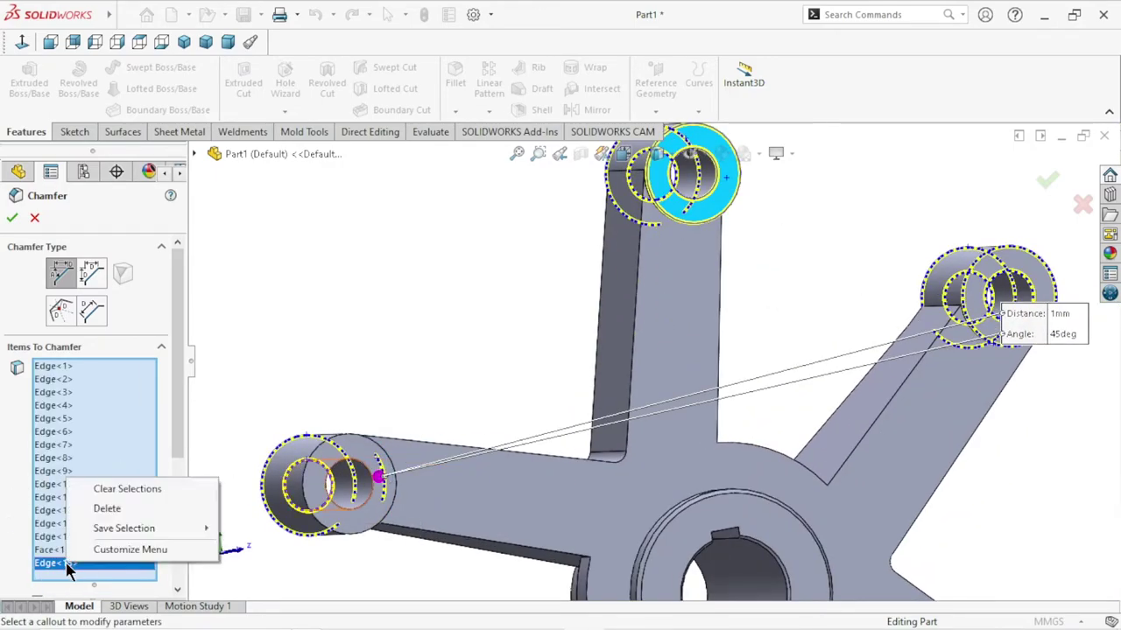
pyautogui.click(122, 510)
pyautogui.scroll(-3, 378, 477)
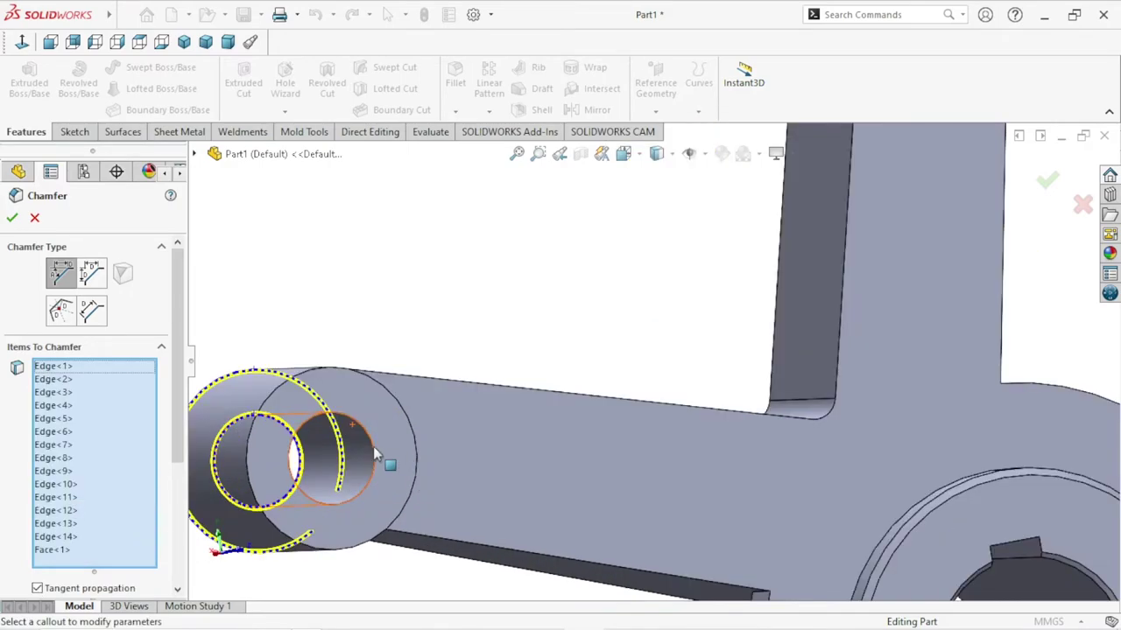
pyautogui.click(369, 394)
pyautogui.scroll(5, 517, 464)
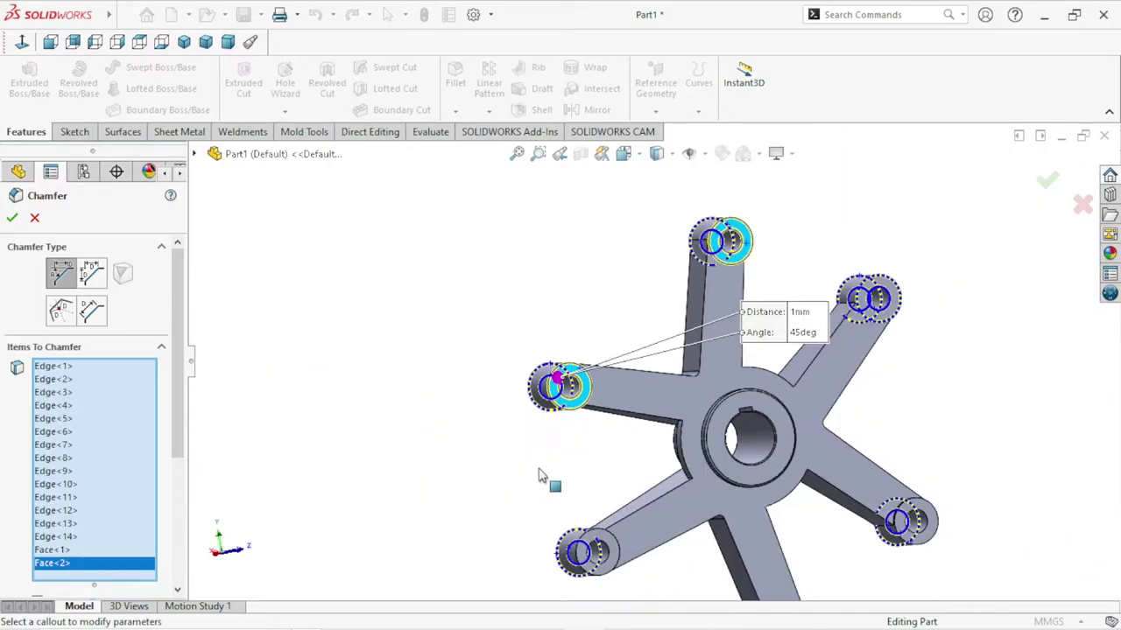
pyautogui.scroll(2, 538, 476)
pyautogui.scroll(-4, 666, 505)
pyautogui.scroll(-5, 625, 393)
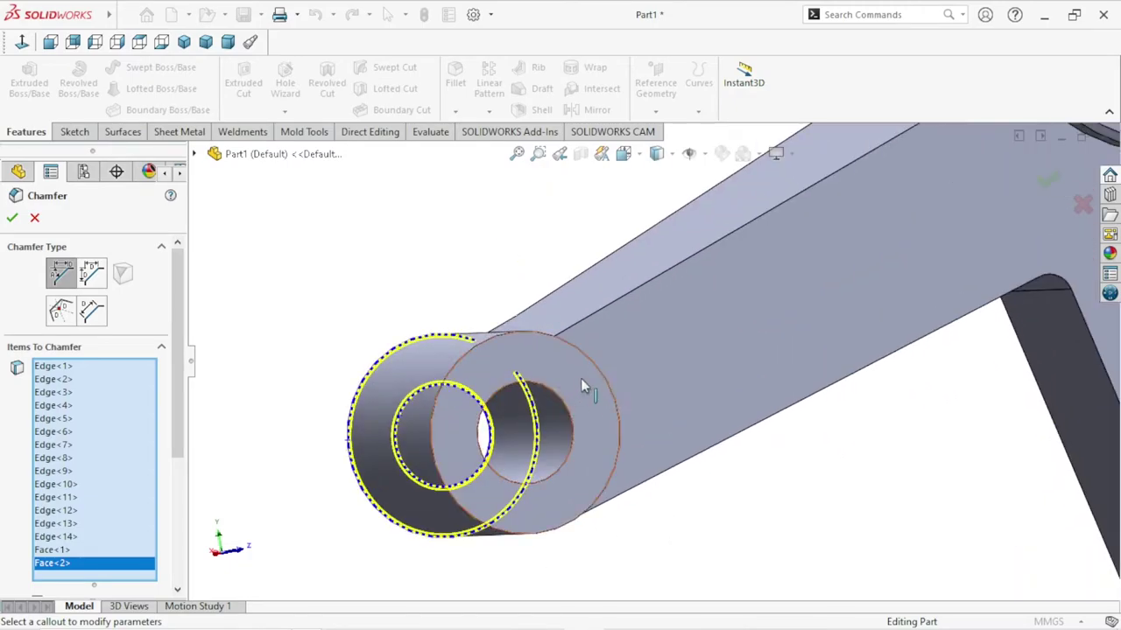
pyautogui.click(584, 376)
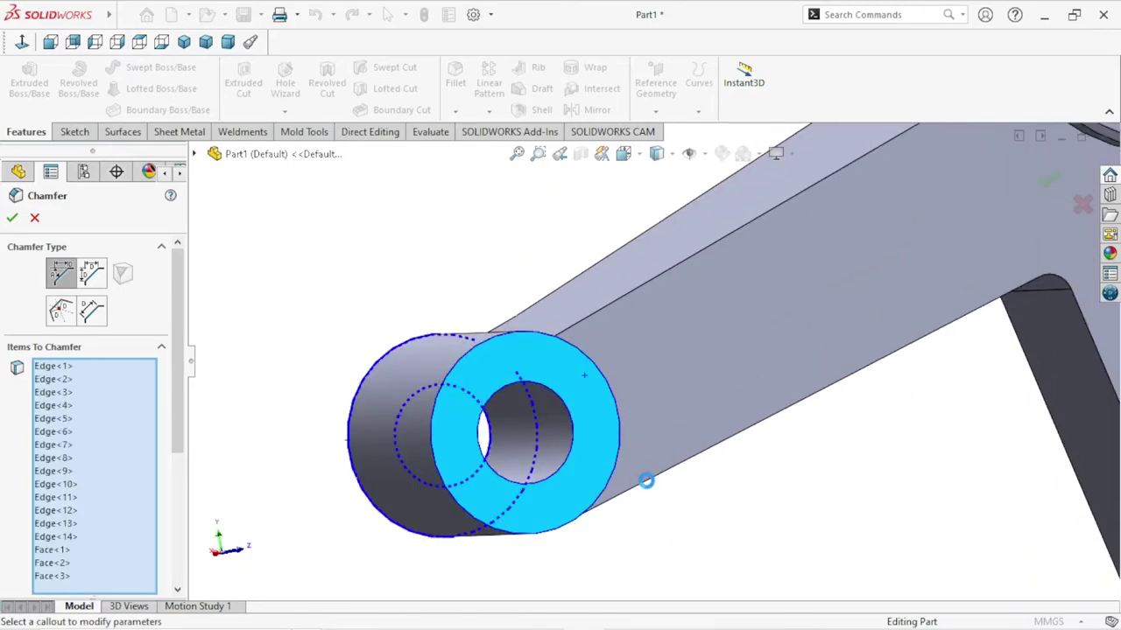
pyautogui.scroll(3, 646, 481)
pyautogui.scroll(3, 663, 493)
pyautogui.scroll(-4, 782, 425)
pyautogui.scroll(-3, 758, 352)
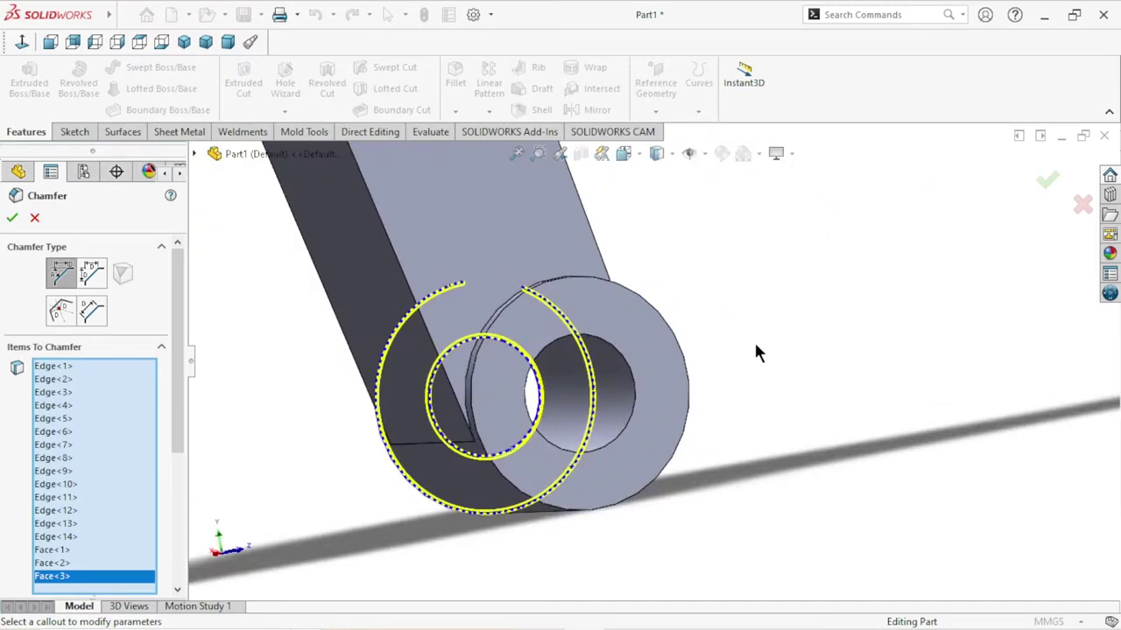
pyautogui.click(662, 366)
pyautogui.scroll(3, 746, 393)
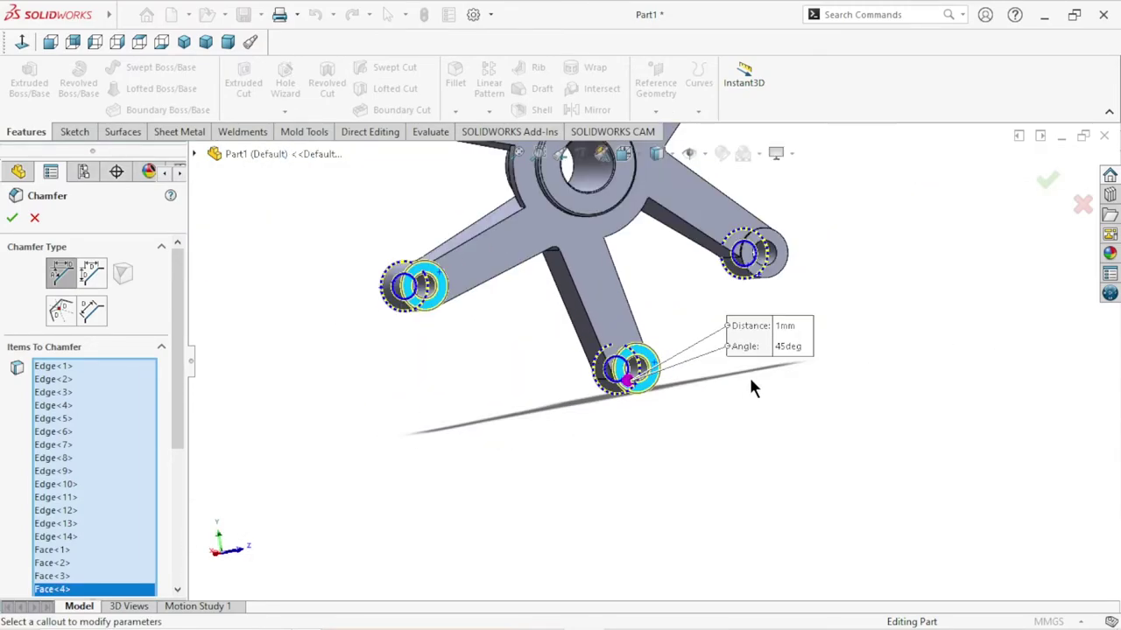
pyautogui.scroll(-3, 790, 252)
pyautogui.scroll(-2, 798, 331)
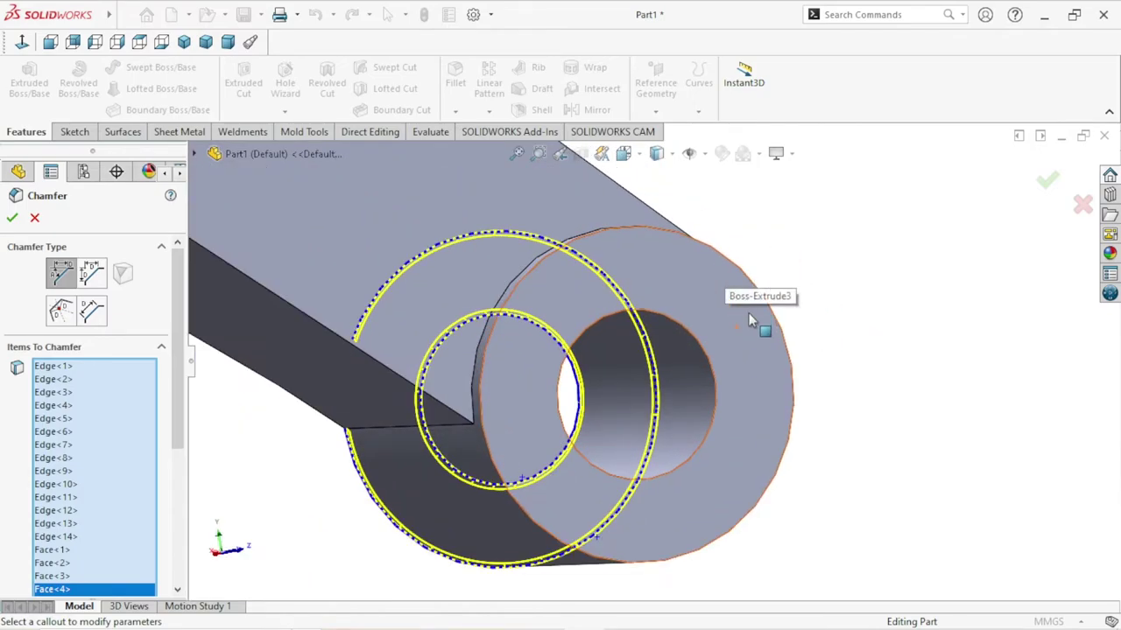
pyautogui.click(763, 326)
# Apply the 1 mm × 45° chamfer and orbit the part to inspect the lugs.
pyautogui.scroll(2, 771, 380)
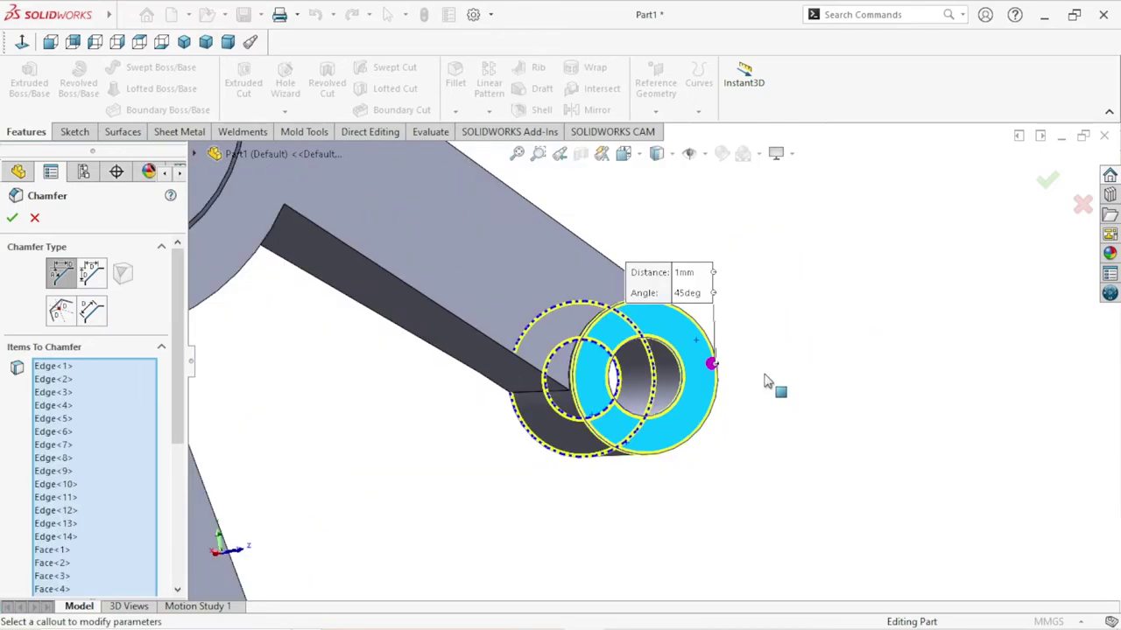
pyautogui.scroll(2, 773, 383)
pyautogui.scroll(1, 734, 343)
pyautogui.scroll(-1, 640, 269)
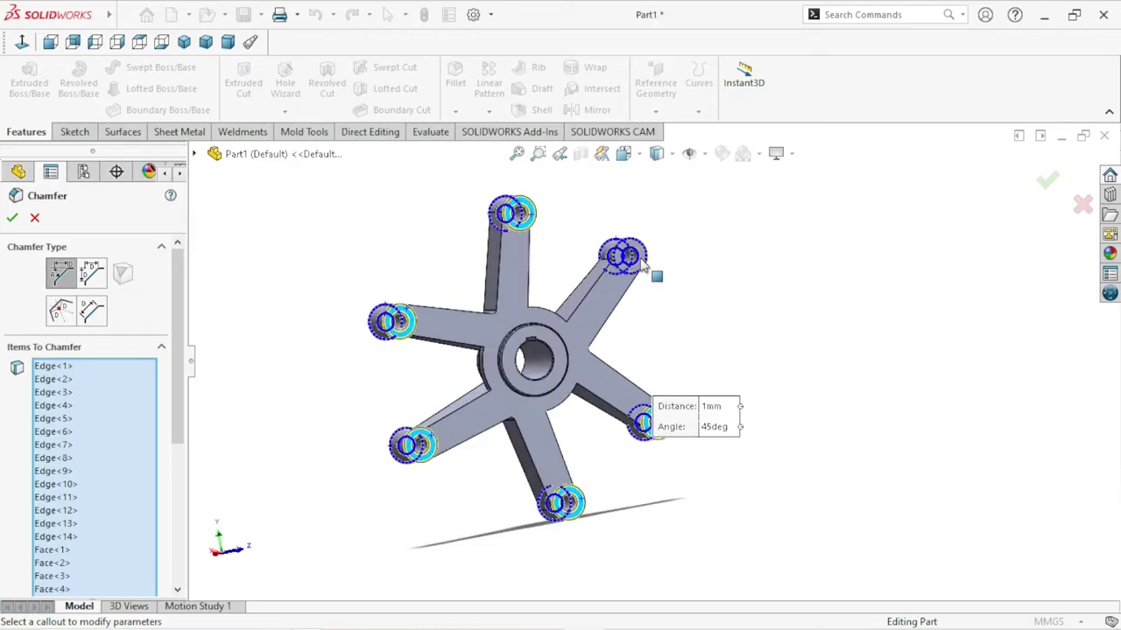
pyautogui.scroll(-2, 642, 276)
pyautogui.scroll(-2, 648, 280)
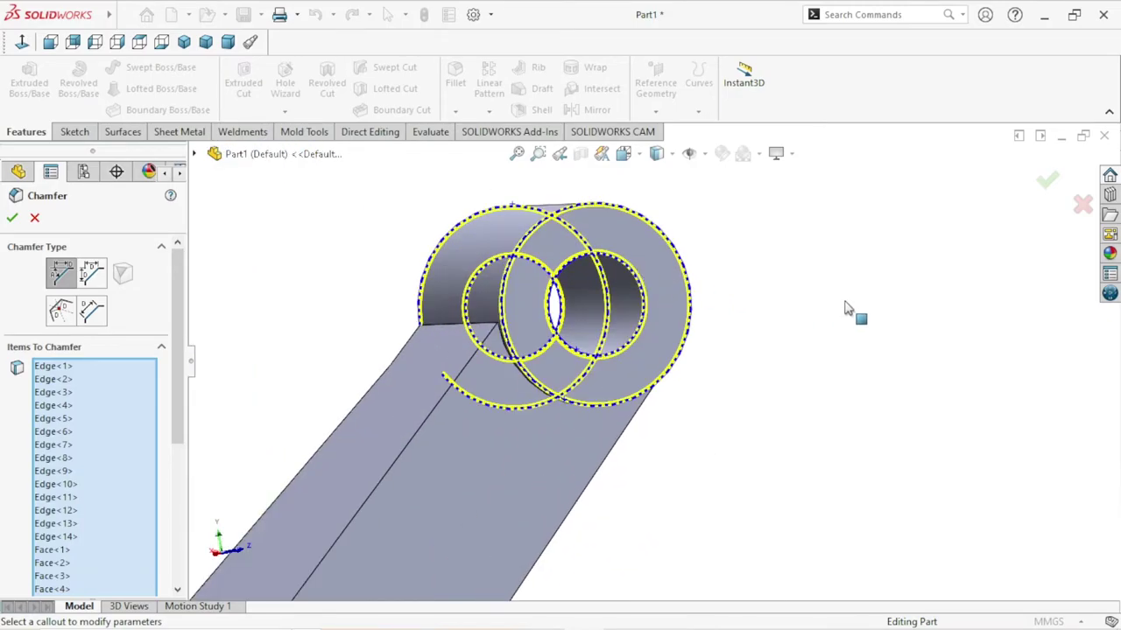
pyautogui.click(21, 220)
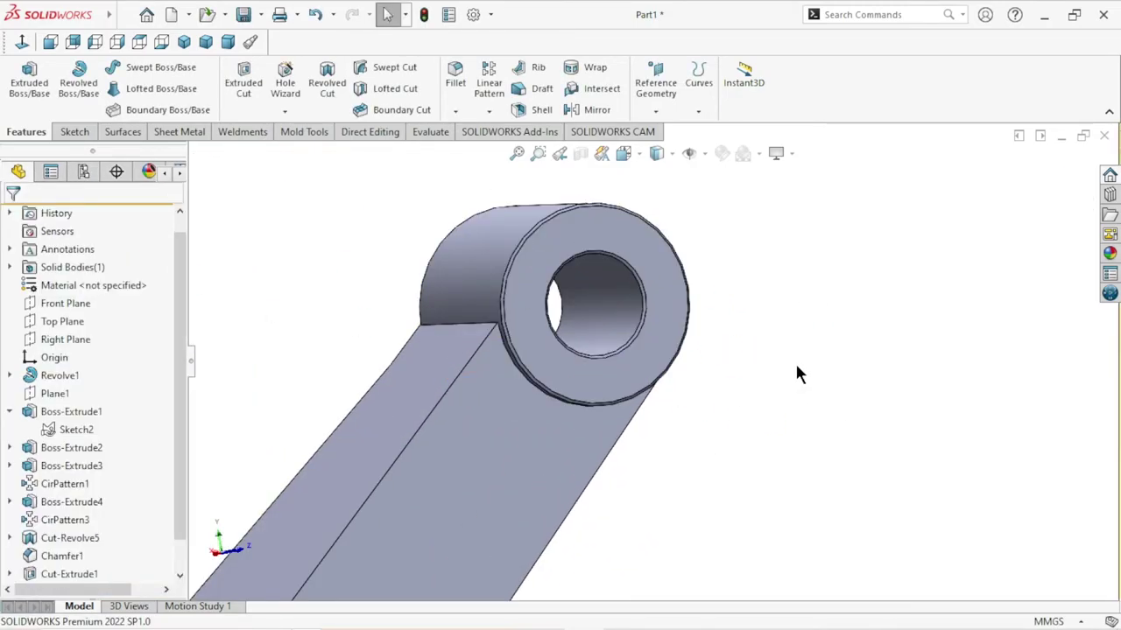
pyautogui.scroll(3, 618, 393)
pyautogui.scroll(2, 599, 421)
pyautogui.moveTo(599, 421); pyautogui.dragTo(551, 498, button='middle')
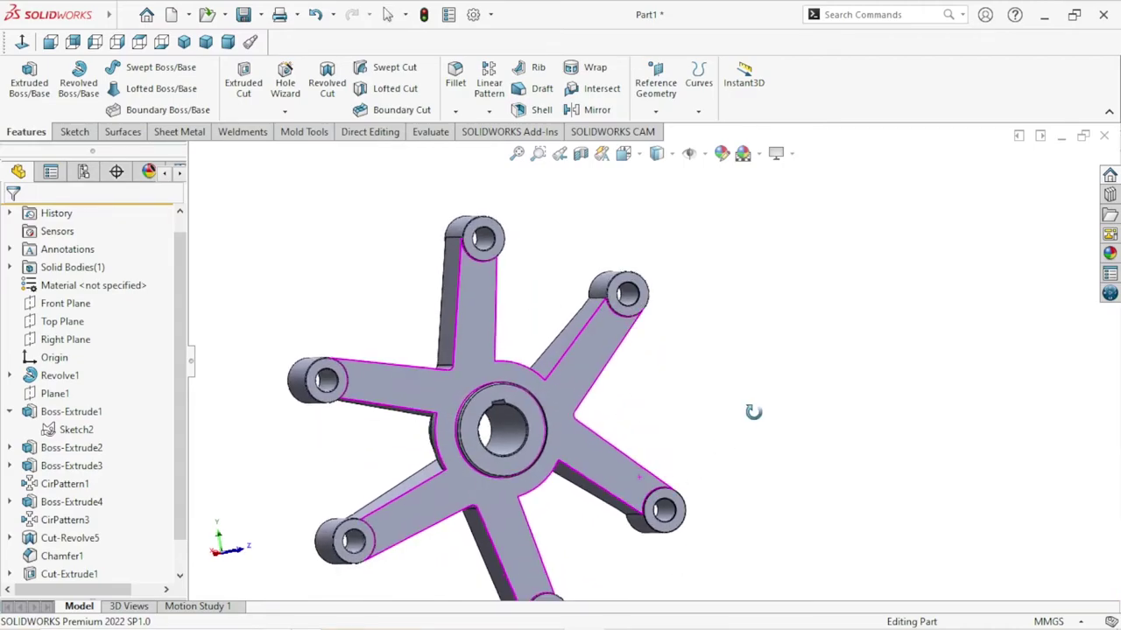
pyautogui.scroll(-3, 780, 387)
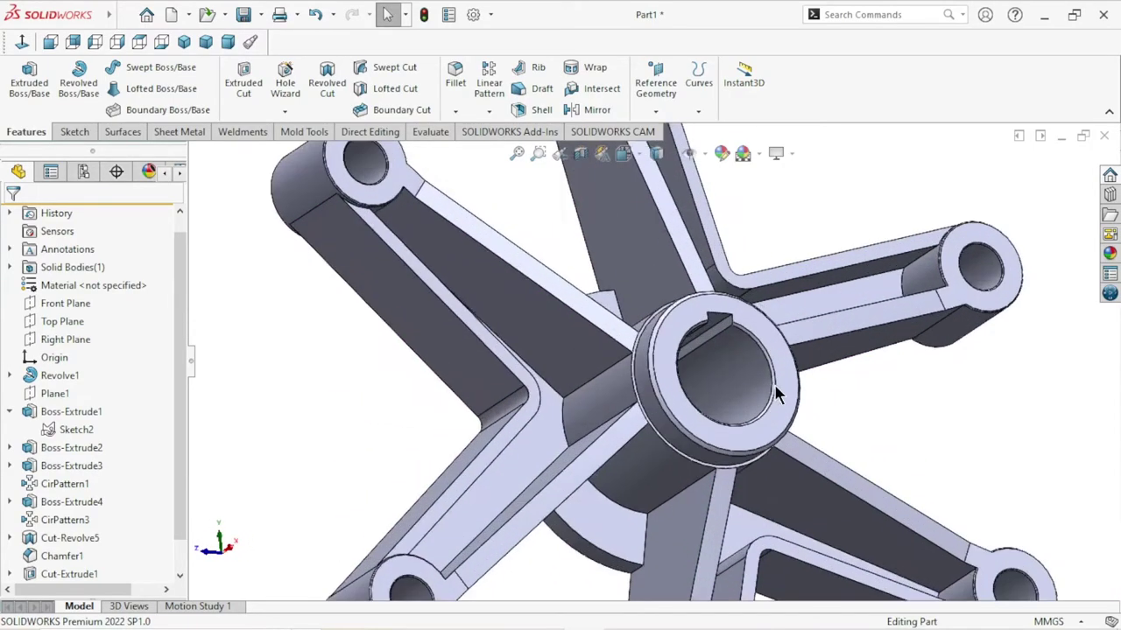
pyautogui.scroll(3, 895, 452)
pyautogui.scroll(-2, 585, 317)
pyautogui.scroll(-1, 395, 224)
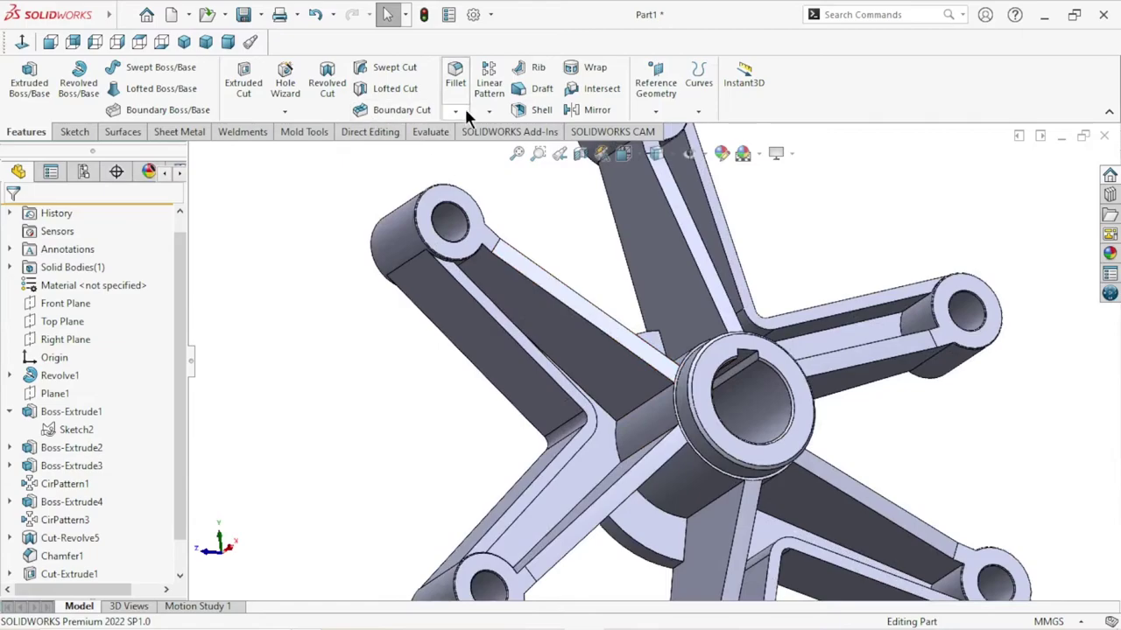
pyautogui.scroll(-1, 684, 450)
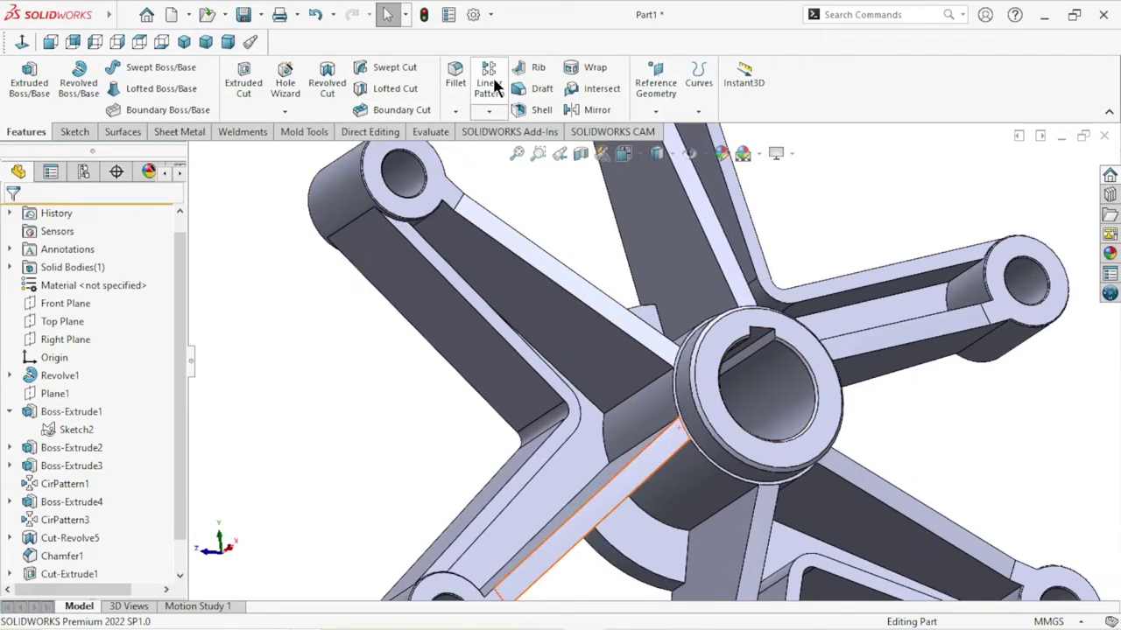
# Start a 10 mm fillet on the first three rib edges along the upper arm.
pyautogui.click(454, 88)
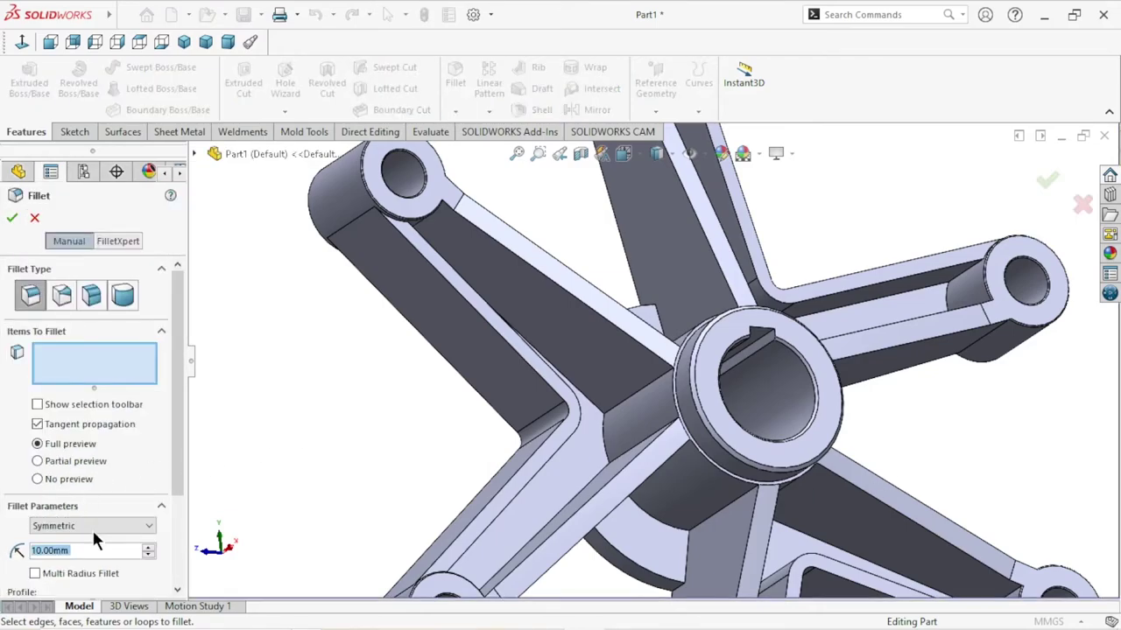
pyautogui.click(594, 402)
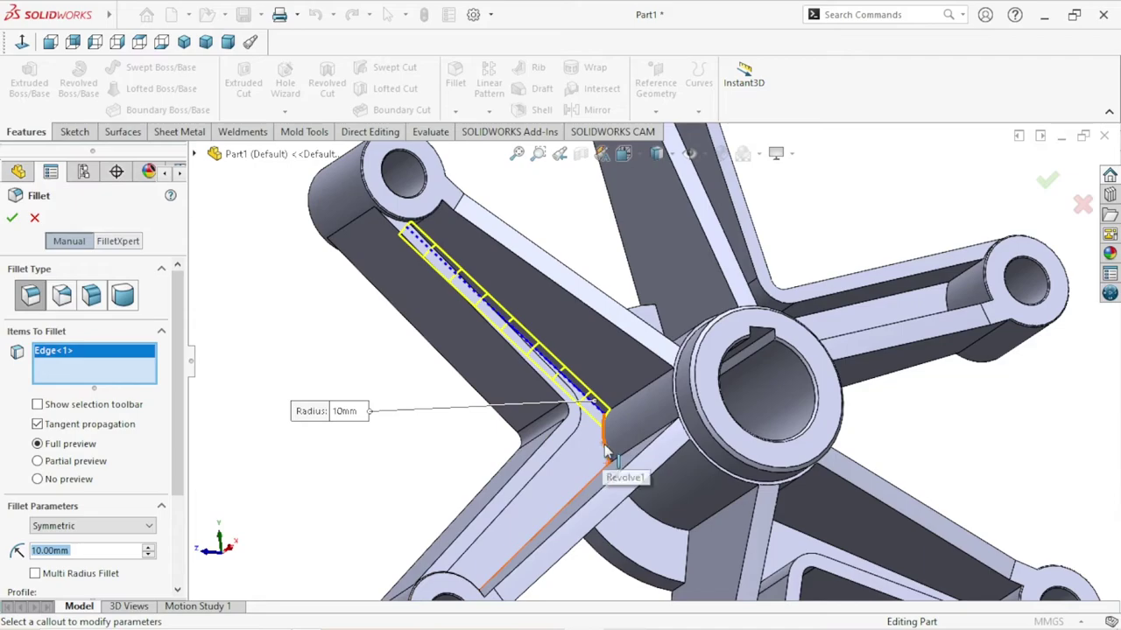
pyautogui.click(595, 481)
pyautogui.moveTo(575, 500)
pyautogui.mouseDown(button='middle')
pyautogui.moveTo(600, 531)
pyautogui.moveTo(621, 471)
pyautogui.mouseUp(button='middle')
pyautogui.scroll(-4, 618, 460)
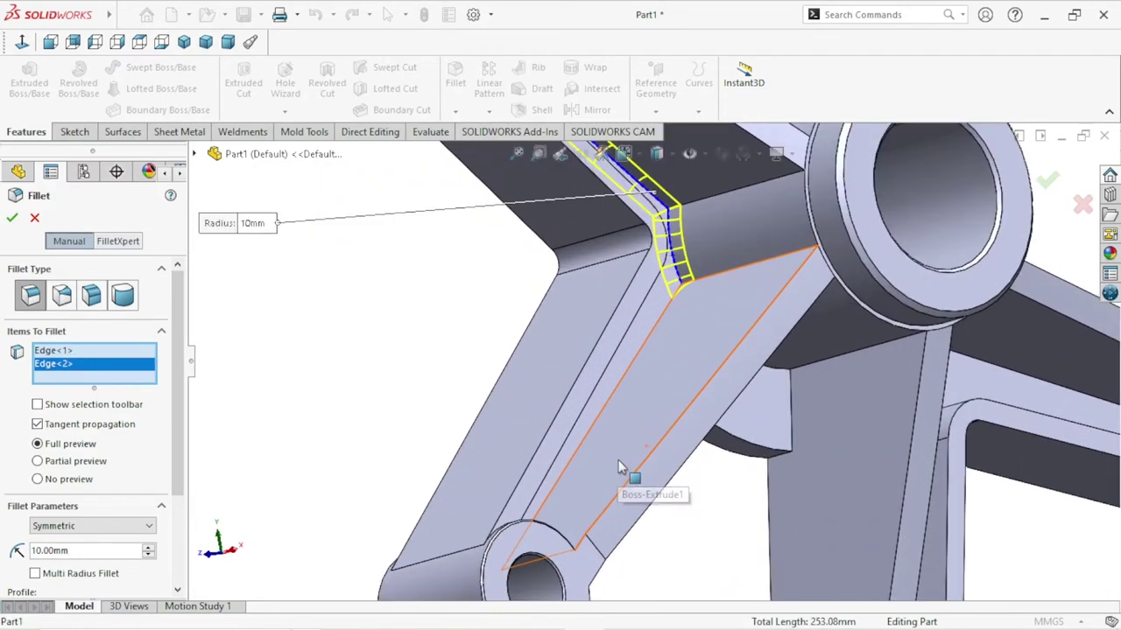
pyautogui.click(600, 415)
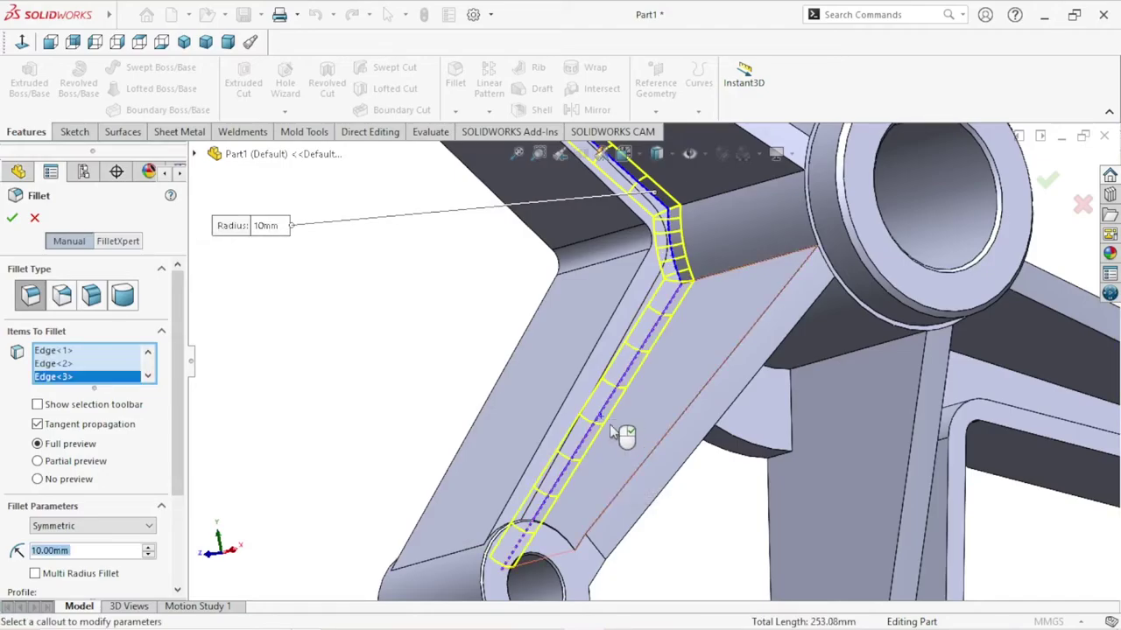
# Add the remaining three curved rib edges into the hub and accept the fillet.
pyautogui.moveTo(820, 472); pyautogui.dragTo(530, 318, button='middle')
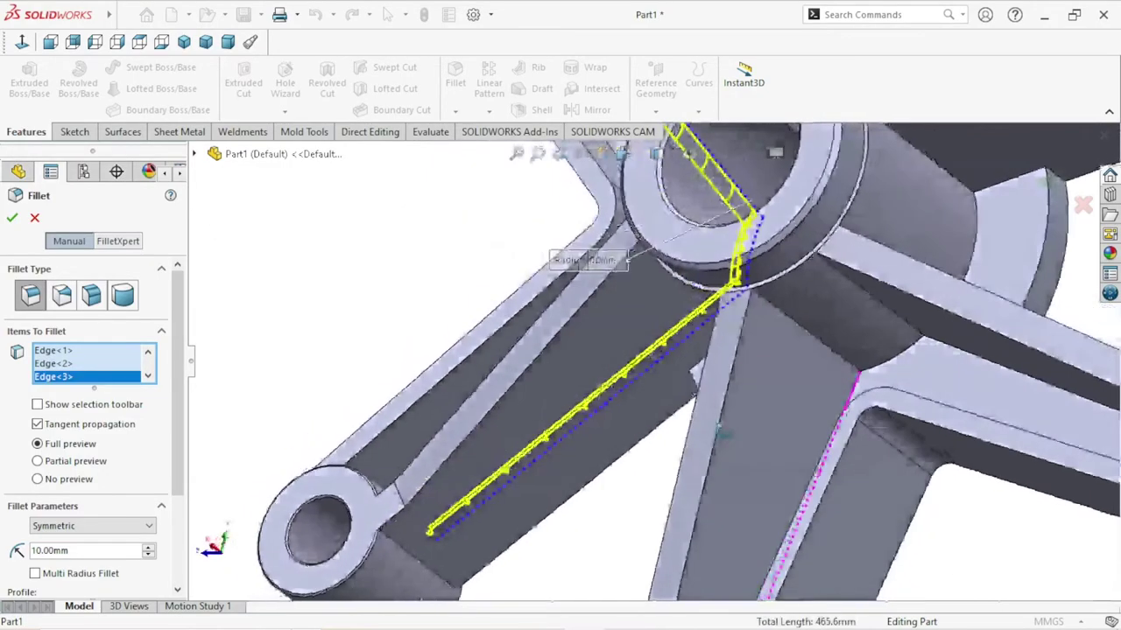
pyautogui.scroll(-4, 534, 324)
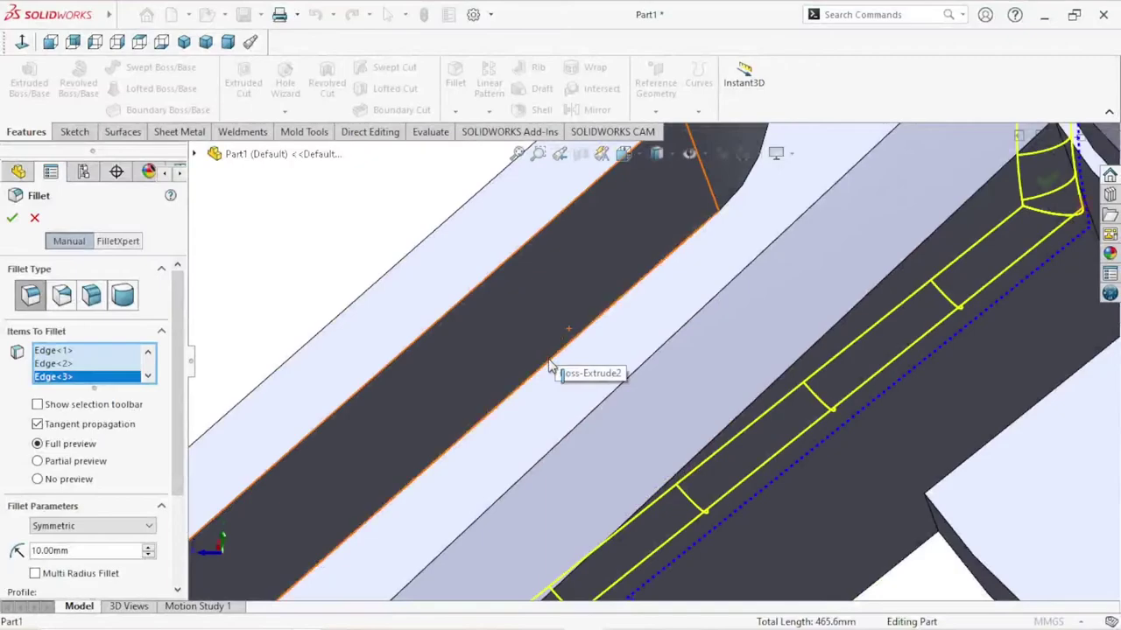
pyautogui.click(560, 366)
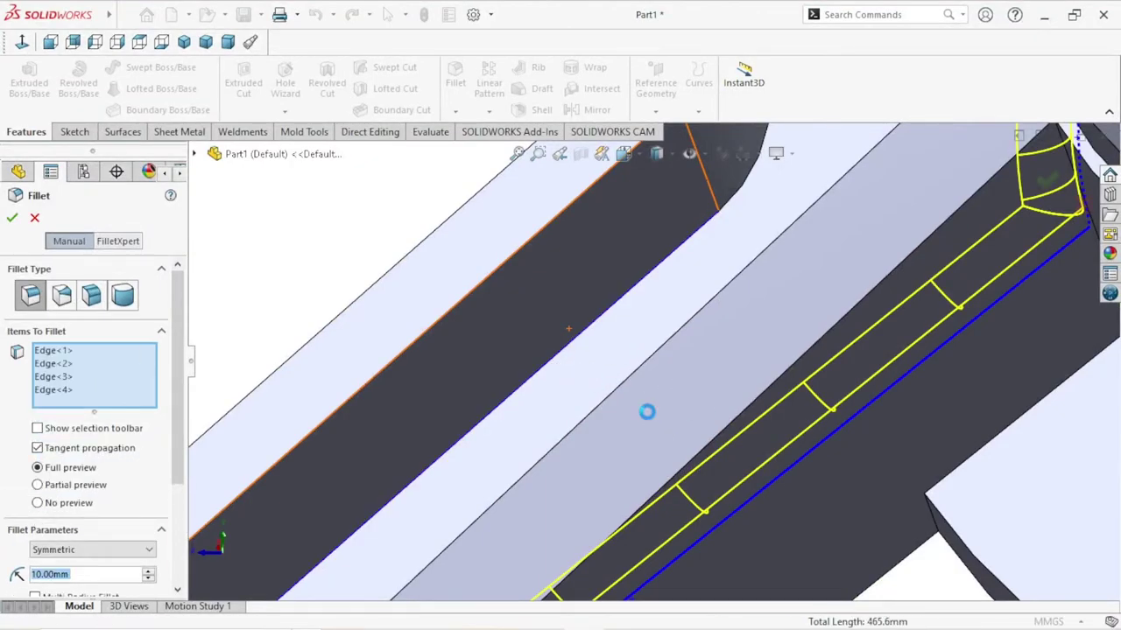
pyautogui.scroll(3, 657, 411)
pyautogui.scroll(5, 691, 405)
pyautogui.moveTo(758, 362); pyautogui.dragTo(528, 446, button='middle')
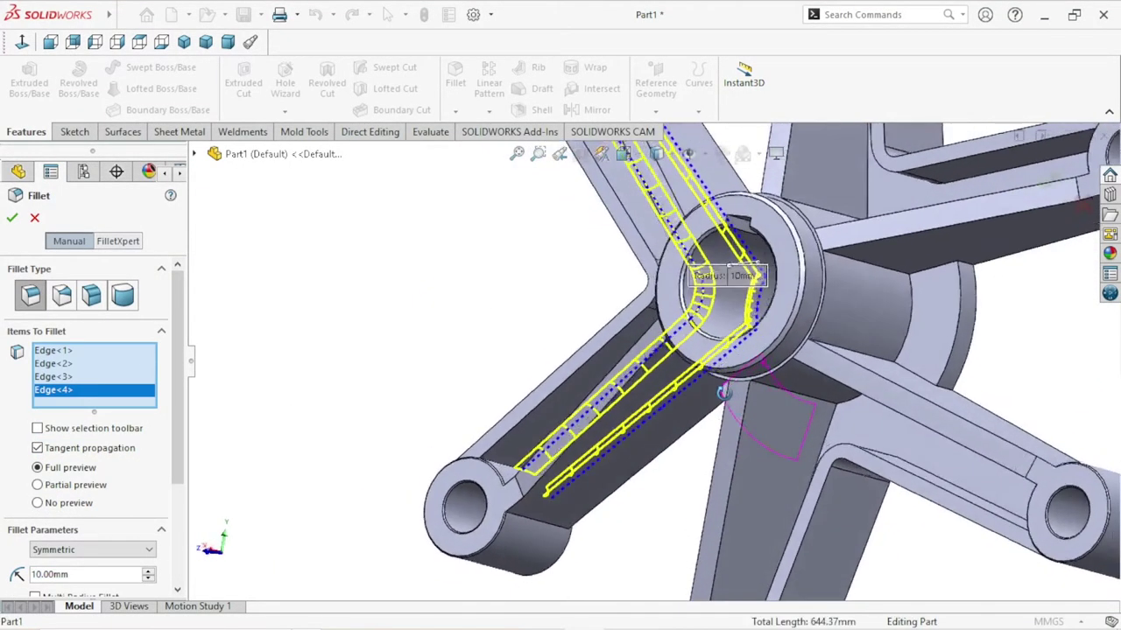
pyautogui.scroll(-5, 527, 446)
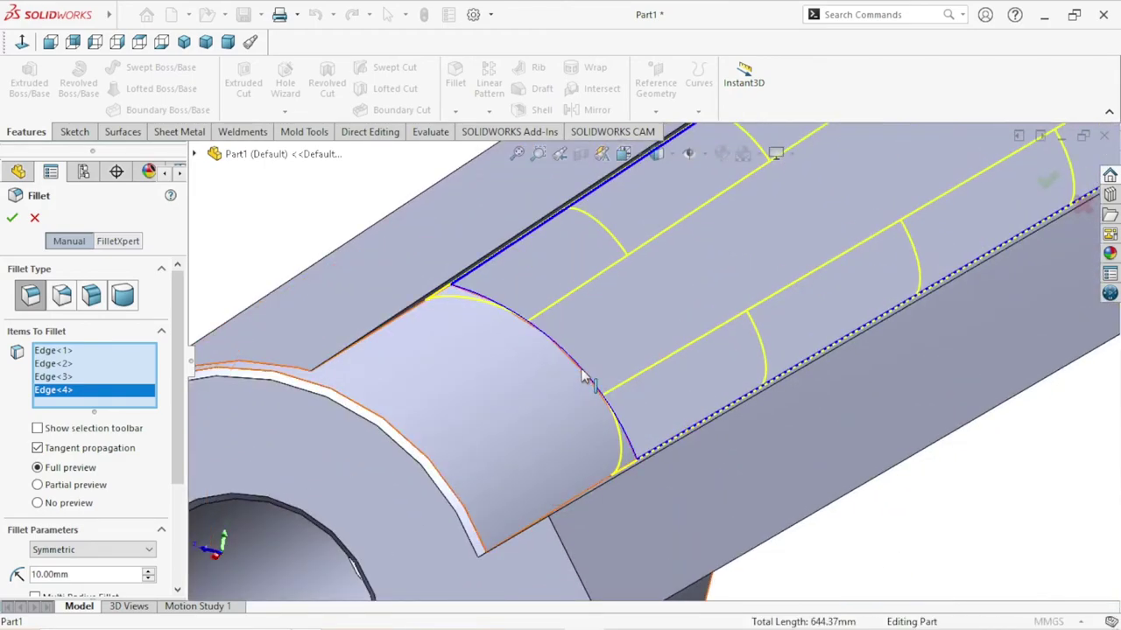
pyautogui.click(585, 376)
pyautogui.scroll(5, 565, 439)
pyautogui.scroll(5, 731, 422)
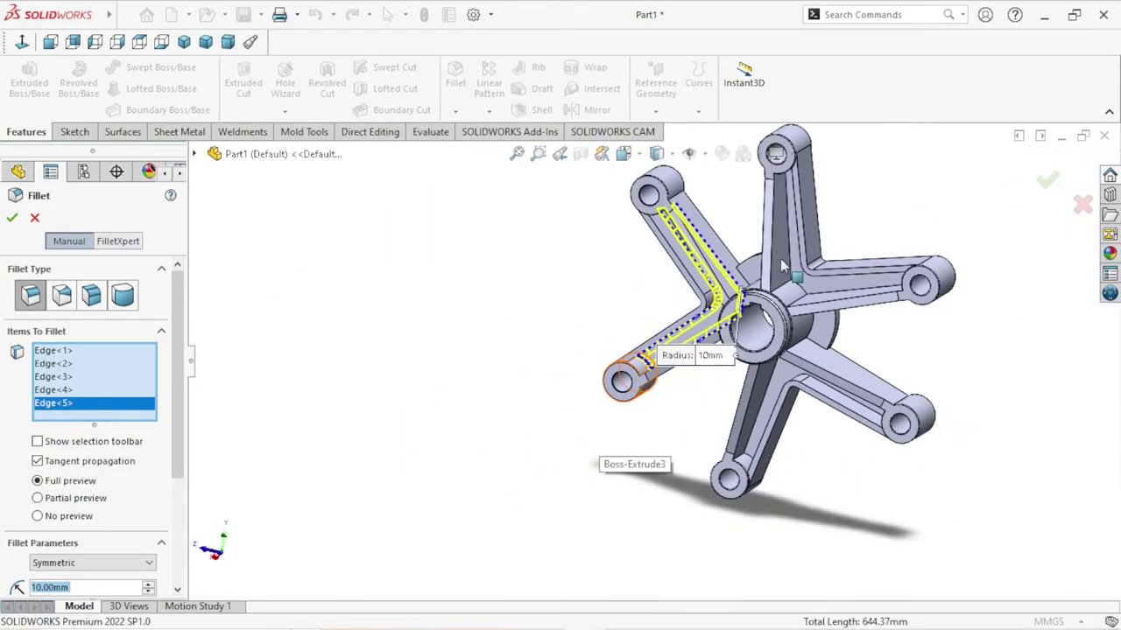
pyautogui.scroll(-5, 685, 221)
pyautogui.moveTo(685, 221)
pyautogui.mouseDown(button='middle')
pyautogui.moveTo(749, 234)
pyautogui.moveTo(774, 153)
pyautogui.mouseUp(button='middle')
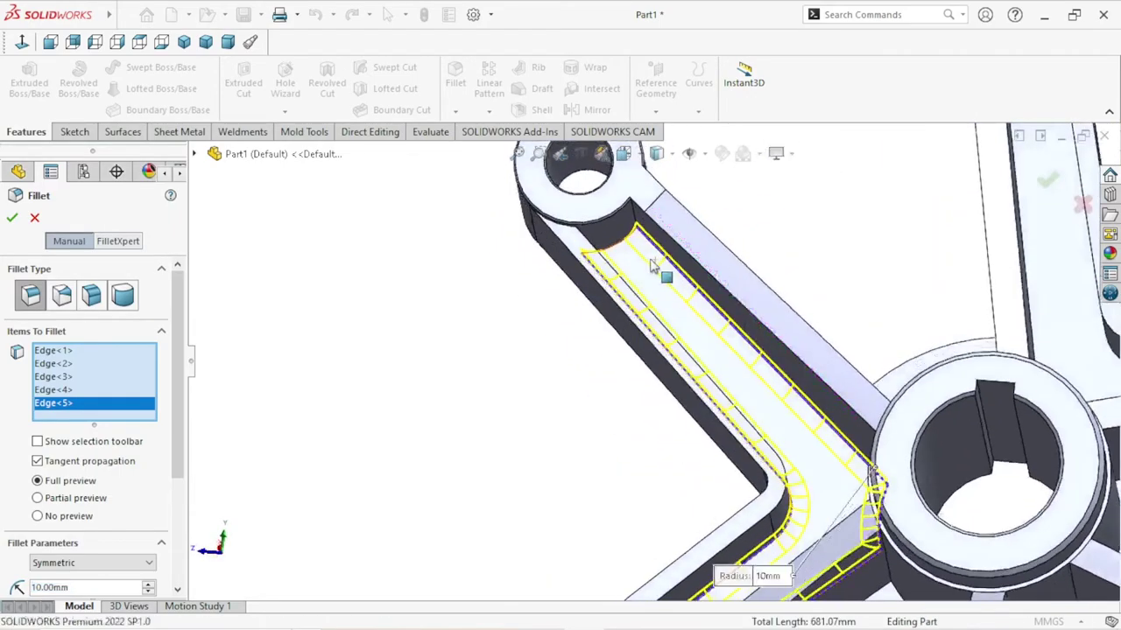
pyautogui.scroll(-5, 656, 268)
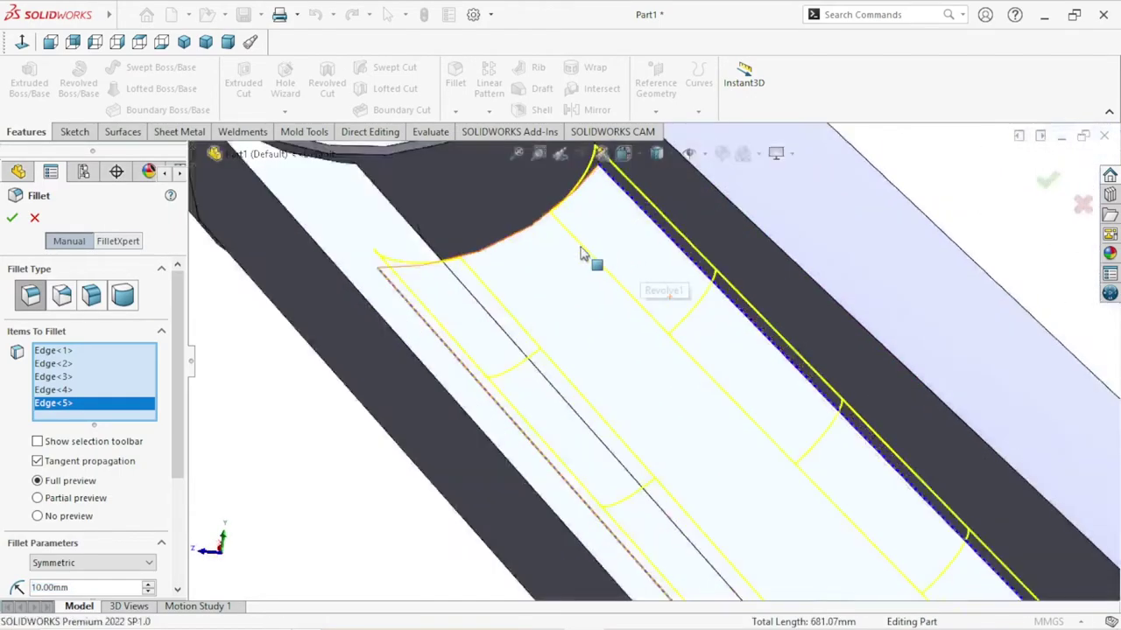
pyautogui.click(507, 244)
pyautogui.scroll(5, 578, 395)
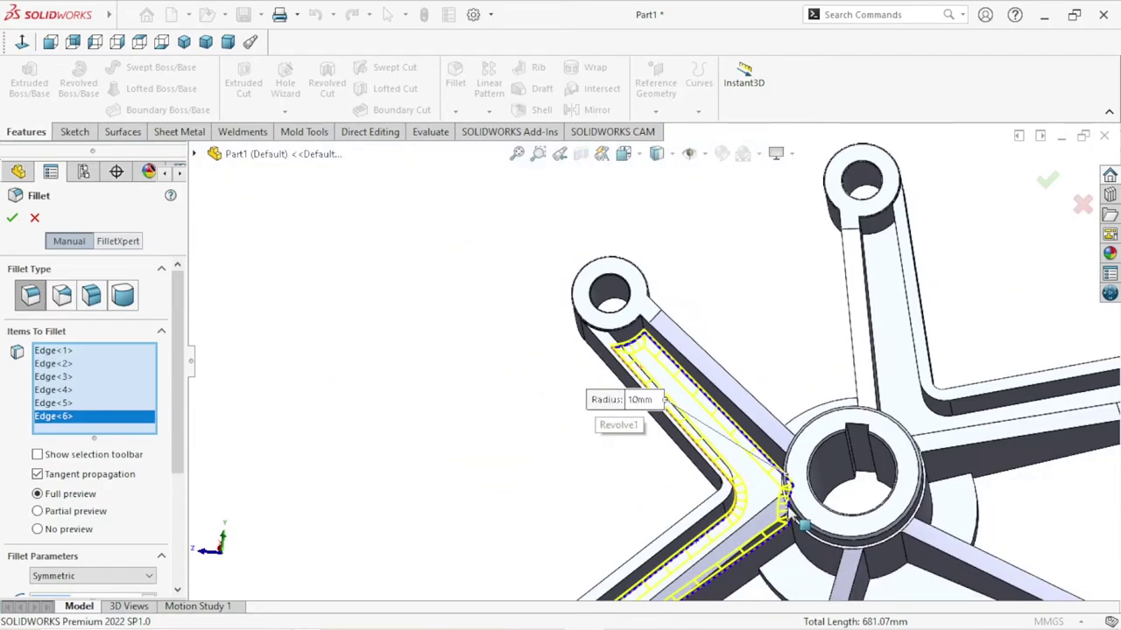
pyautogui.scroll(3, 595, 412)
pyautogui.scroll(-3, 613, 420)
pyautogui.scroll(-1, 588, 368)
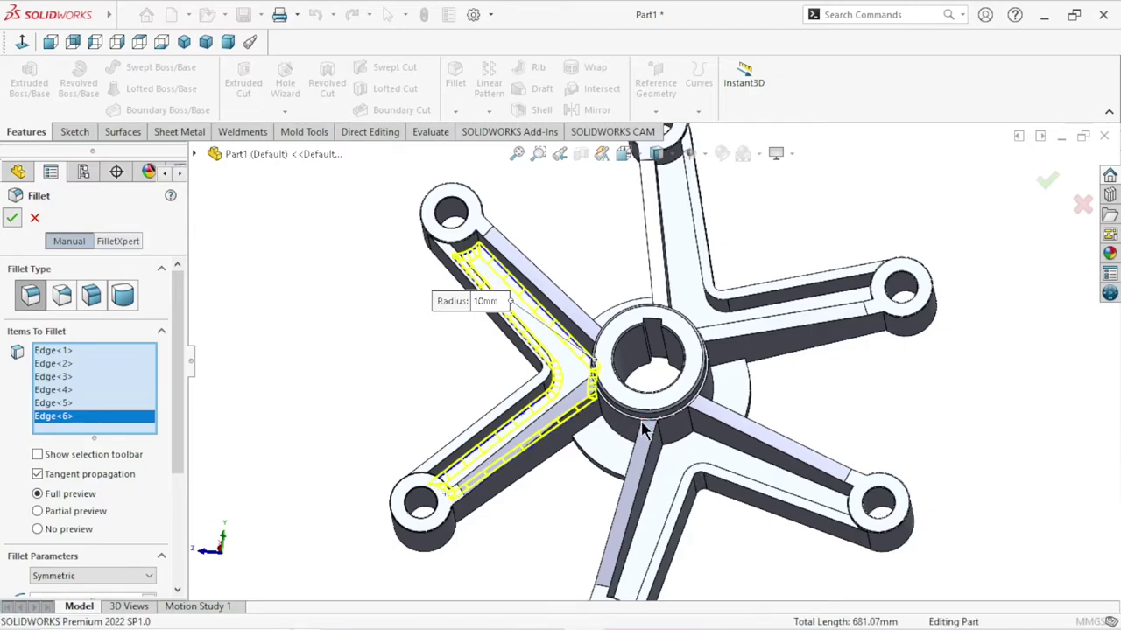
pyautogui.press('Return')
pyautogui.scroll(-2, 637, 434)
pyautogui.scroll(1, 644, 451)
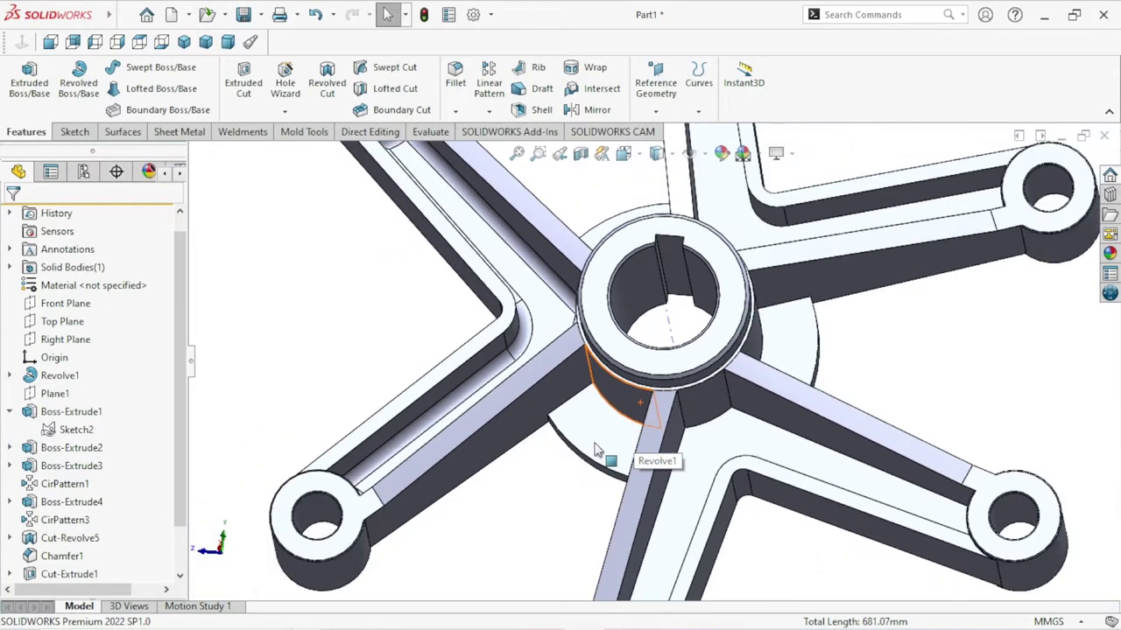
pyautogui.moveTo(568, 458)
pyautogui.mouseDown(button='middle')
pyautogui.moveTo(575, 487)
pyautogui.moveTo(523, 525)
pyautogui.mouseUp(button='middle')
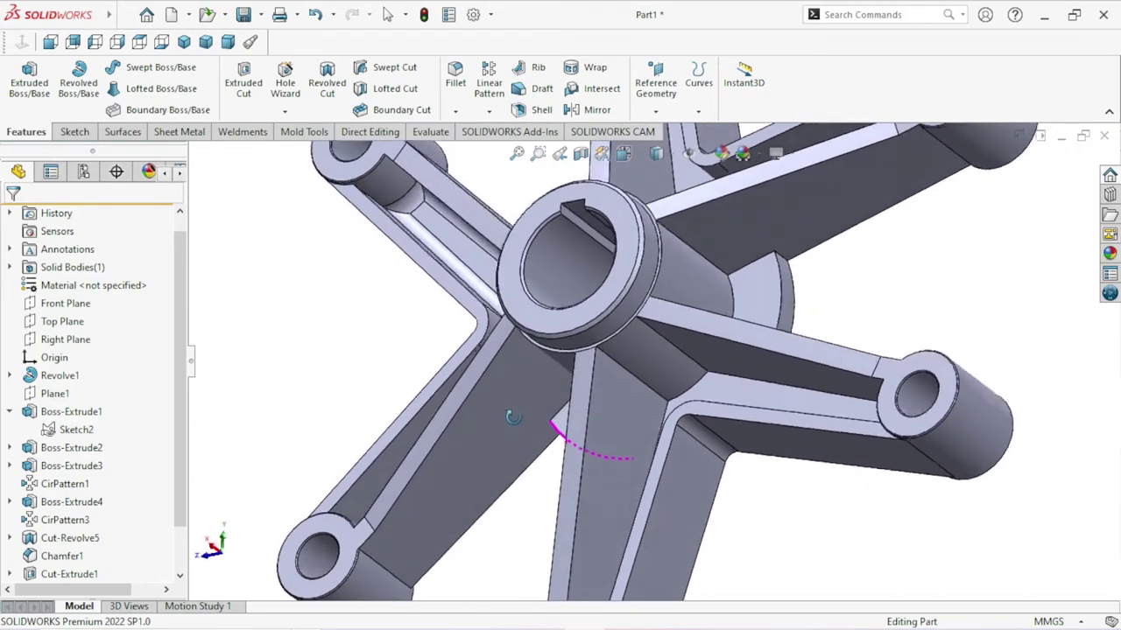
pyautogui.scroll(2, 523, 525)
pyautogui.scroll(3, 548, 462)
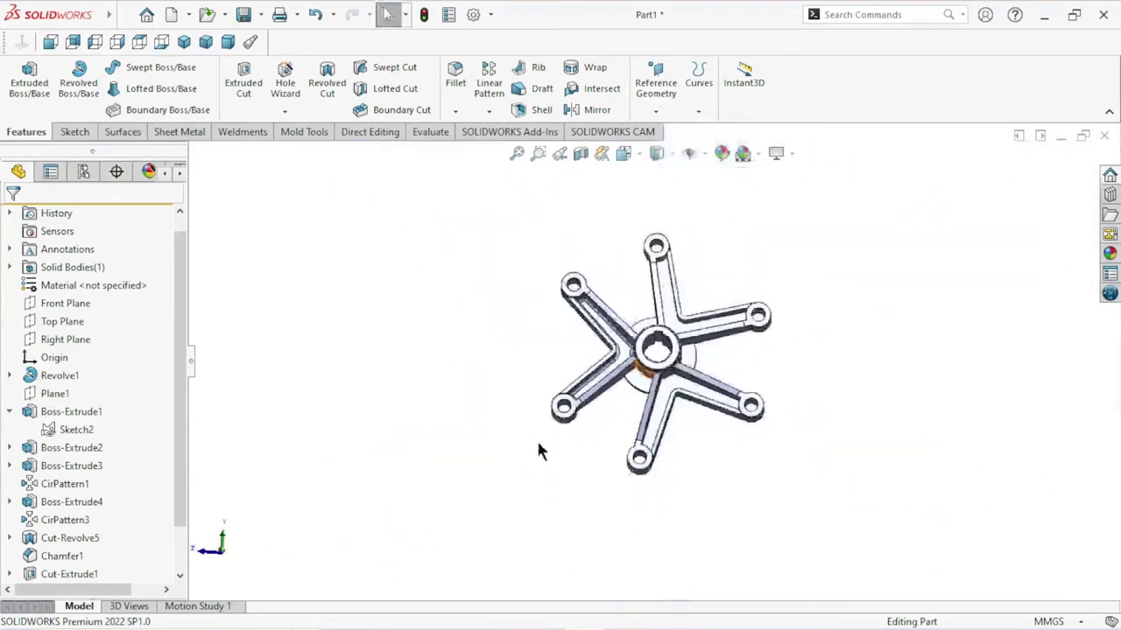
pyautogui.moveTo(535, 438); pyautogui.dragTo(537, 289, button='middle')
pyautogui.click(488, 115)
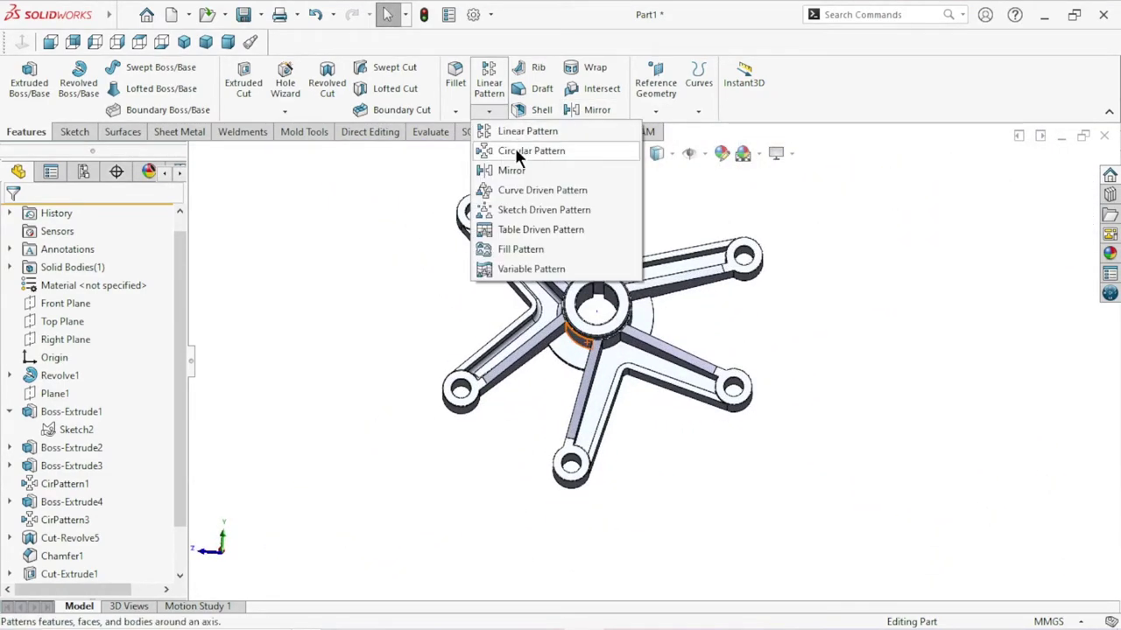
pyautogui.click(516, 150)
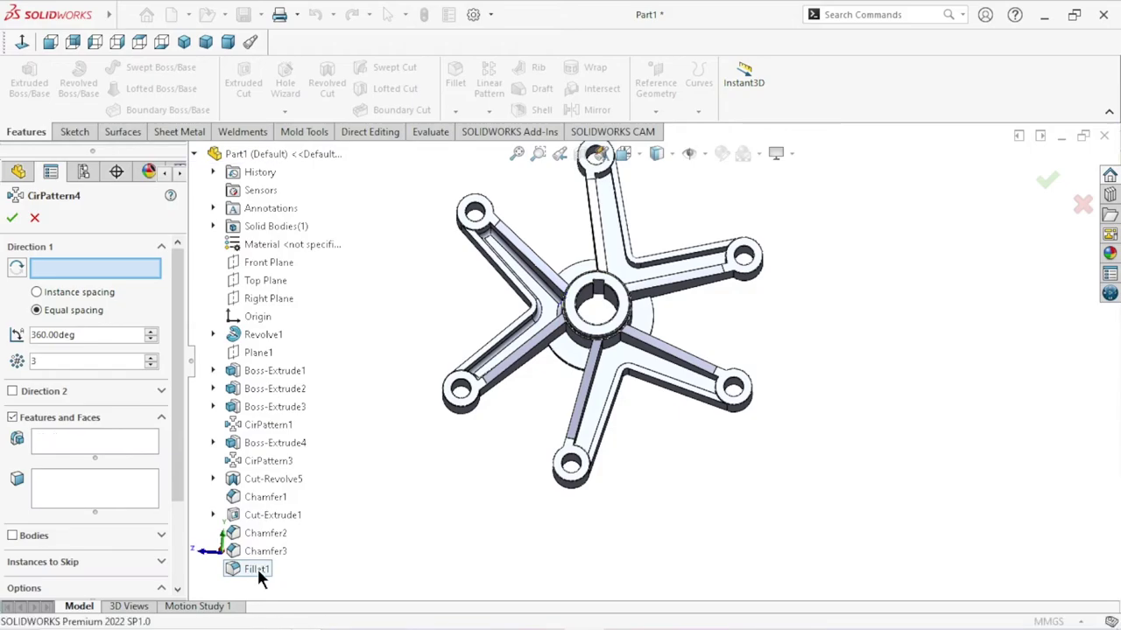
pyautogui.click(95, 442)
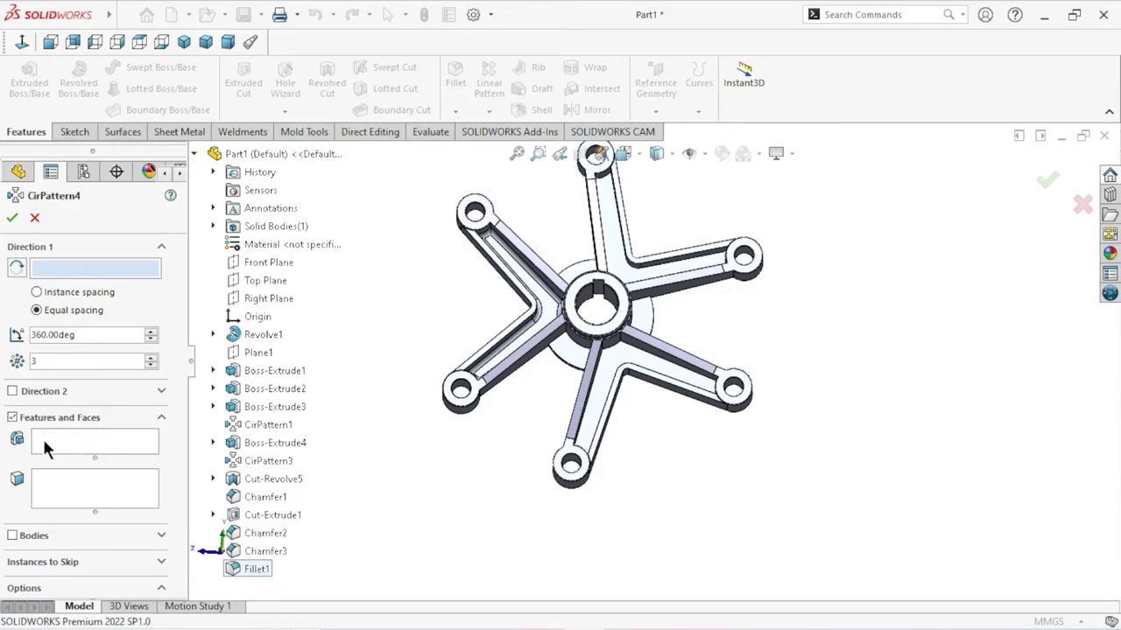
pyautogui.click(254, 570)
pyautogui.click(96, 267)
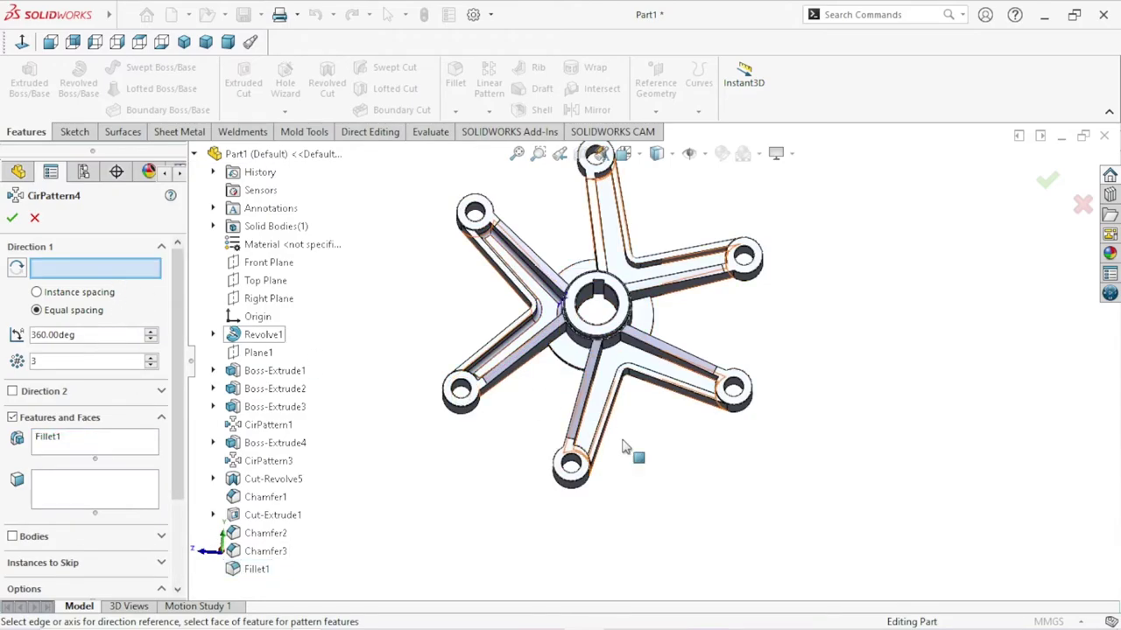
pyautogui.moveTo(621, 447); pyautogui.dragTo(545, 407, button='middle')
pyautogui.scroll(-5, 630, 359)
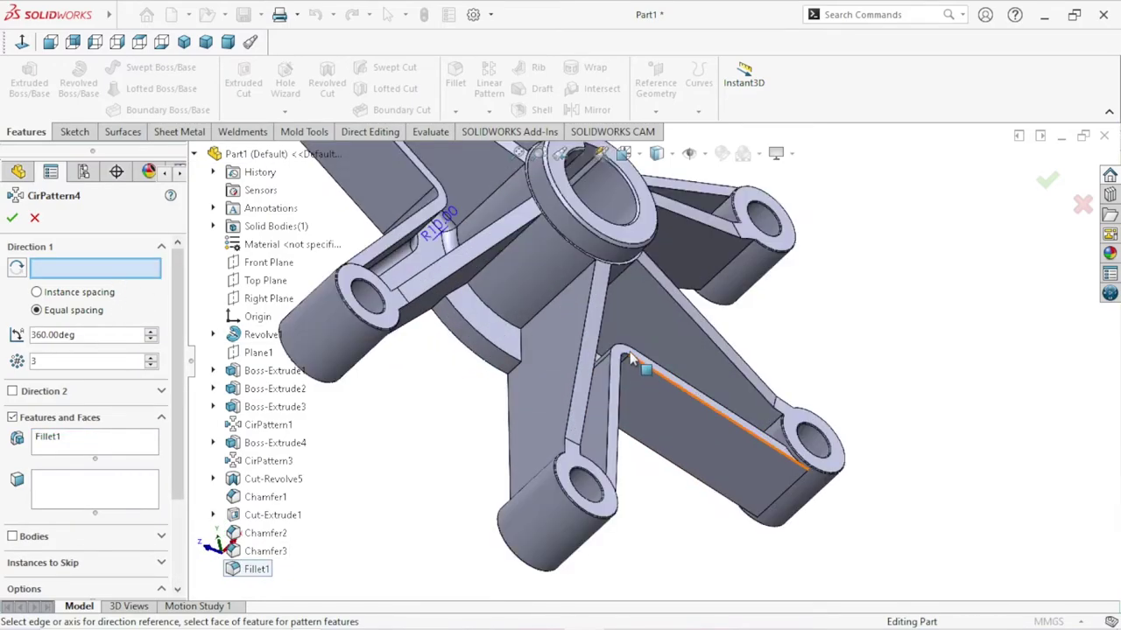
pyautogui.click(542, 277)
pyautogui.scroll(3, 787, 382)
pyautogui.moveTo(787, 383)
pyautogui.mouseDown(button='middle')
pyautogui.moveTo(812, 386)
pyautogui.moveTo(428, 317)
pyautogui.mouseUp(button='middle')
pyautogui.click(13, 219)
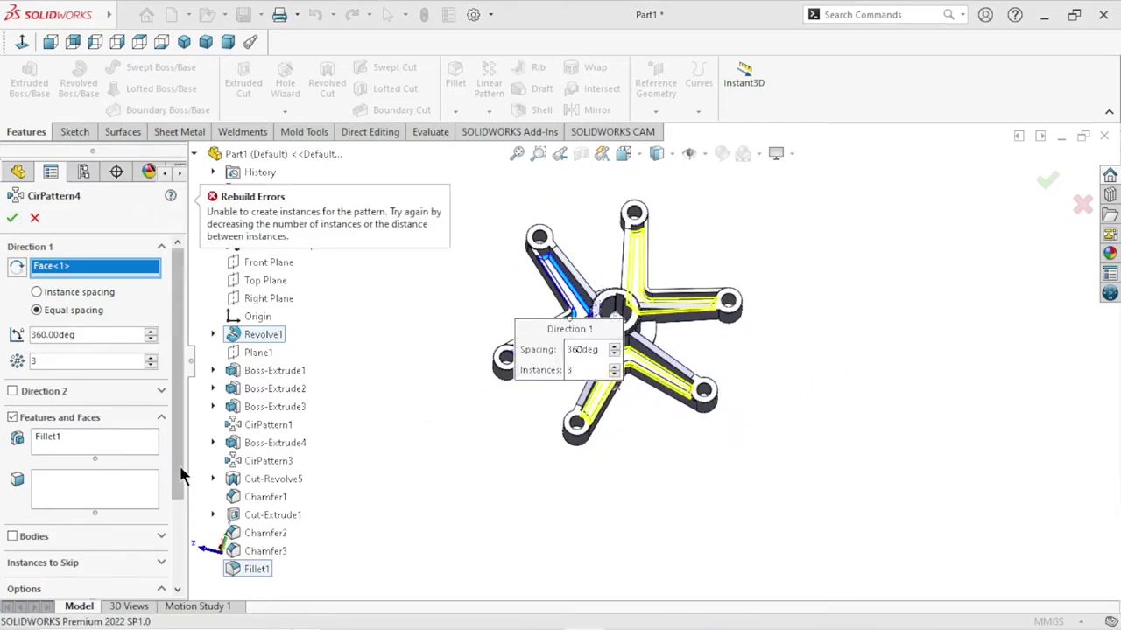
pyautogui.scroll(-3, 180, 473)
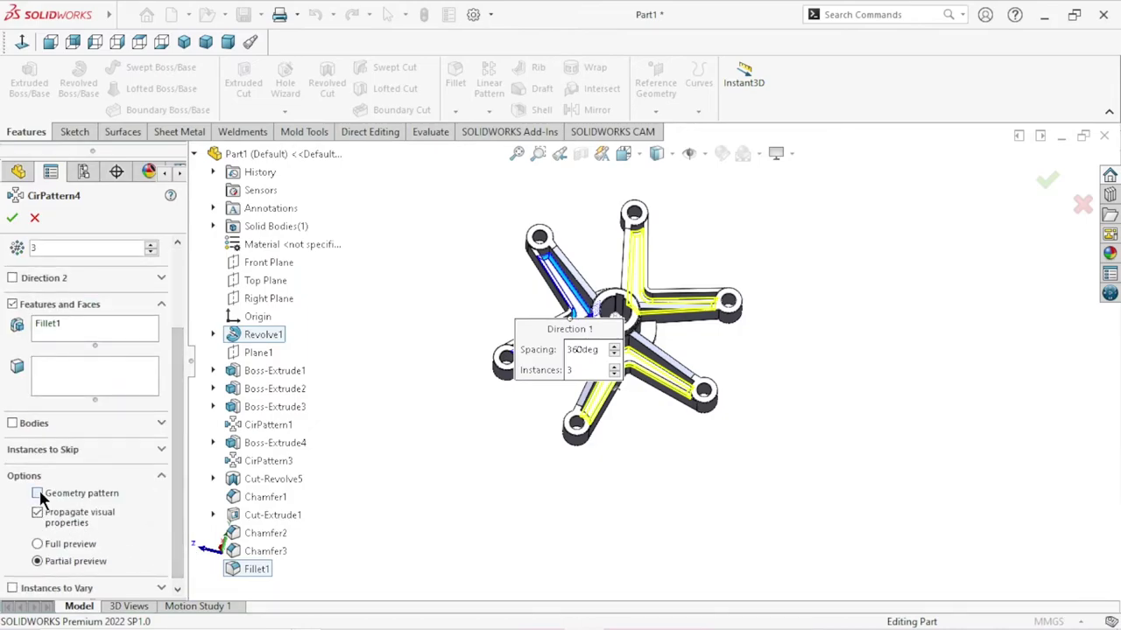
pyautogui.click(12, 219)
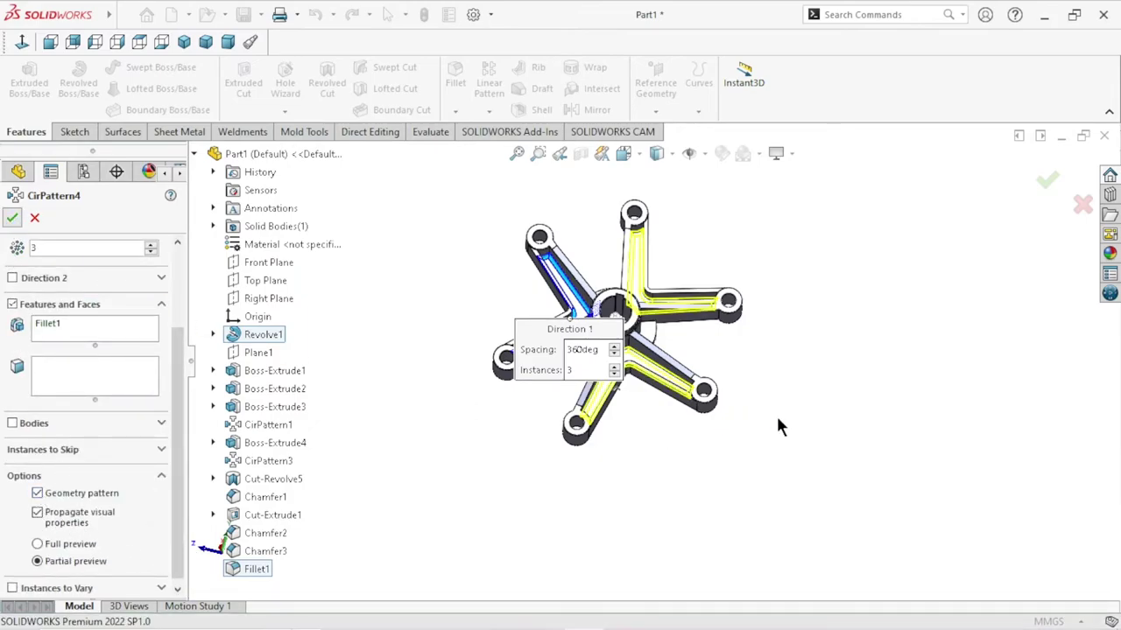
pyautogui.click(37, 493)
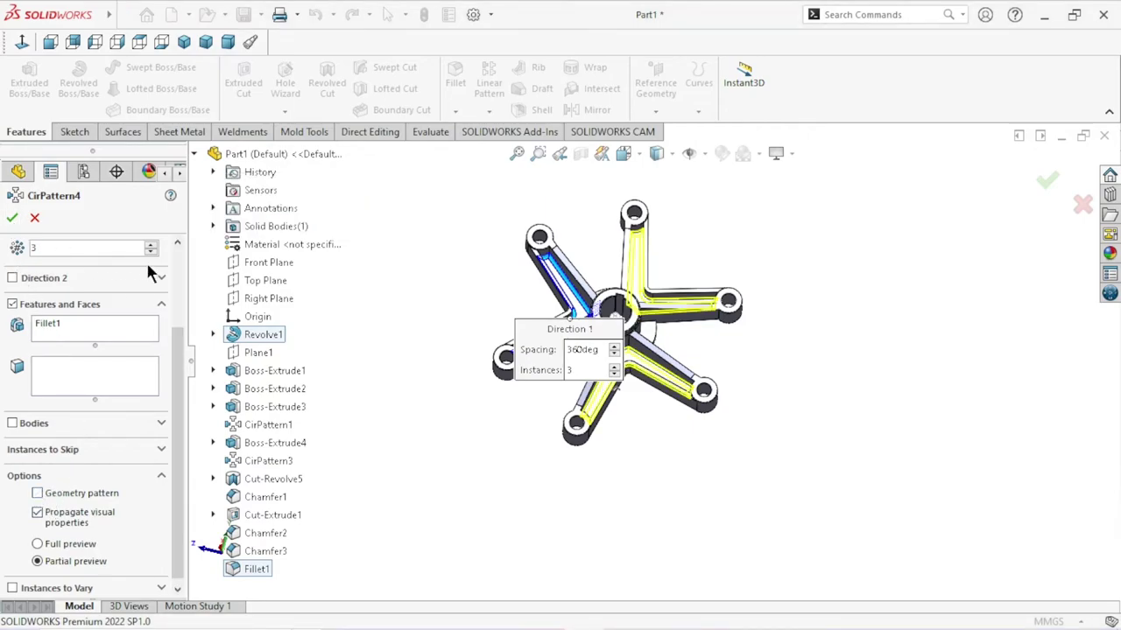
pyautogui.scroll(3, 181, 333)
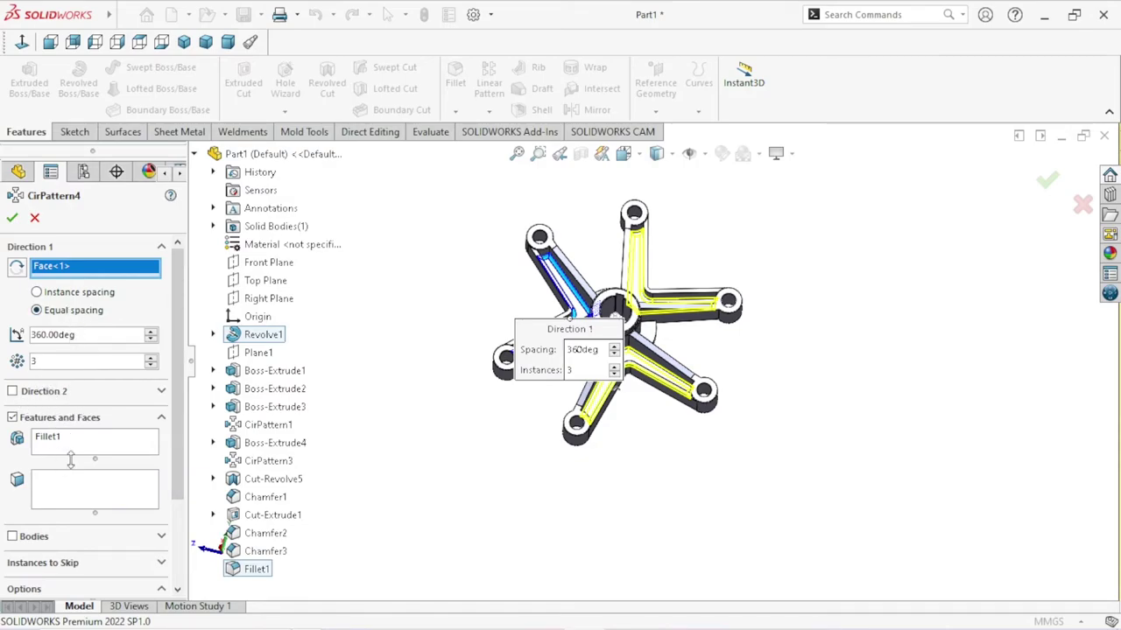
pyautogui.click(35, 218)
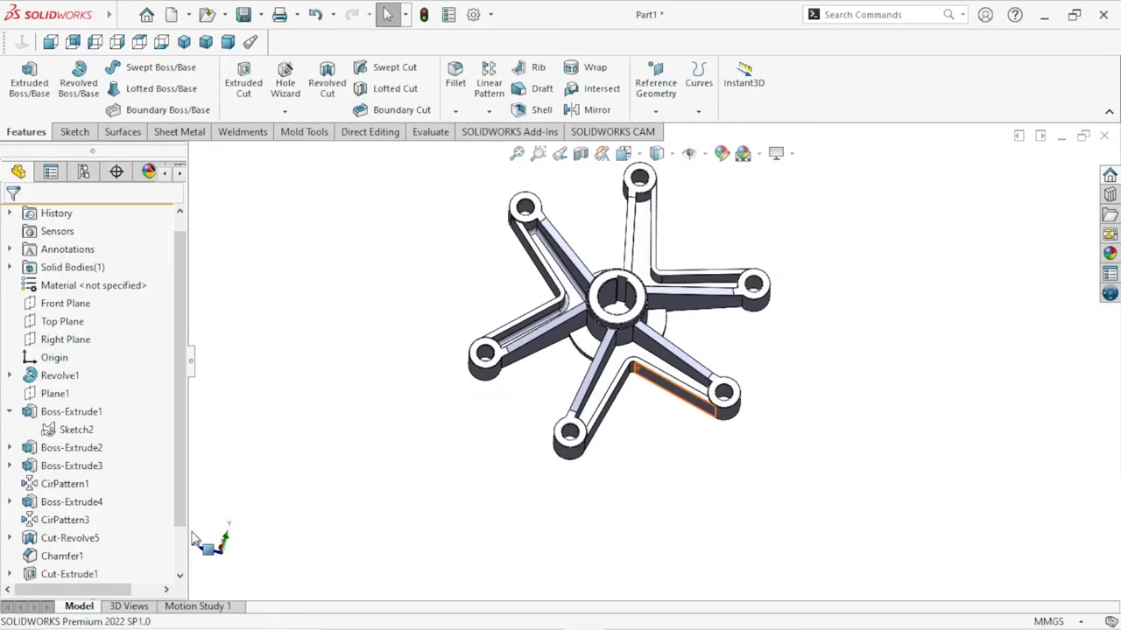
# Reopen the Fillet1 feature for editing.
pyautogui.scroll(-1, 131, 567)
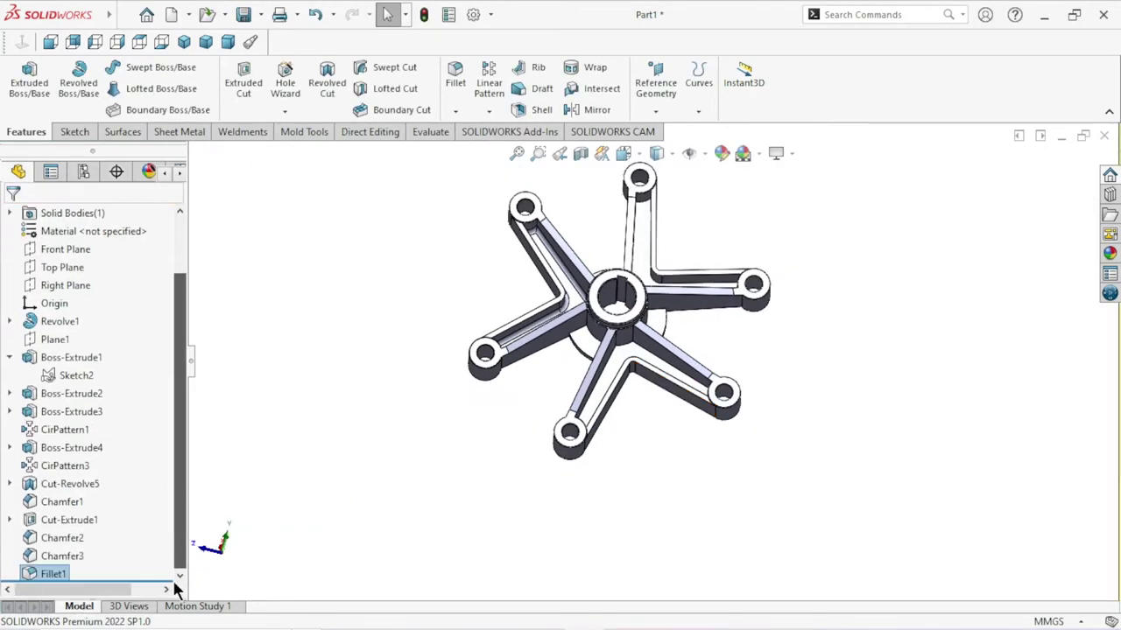
pyautogui.click(50, 575)
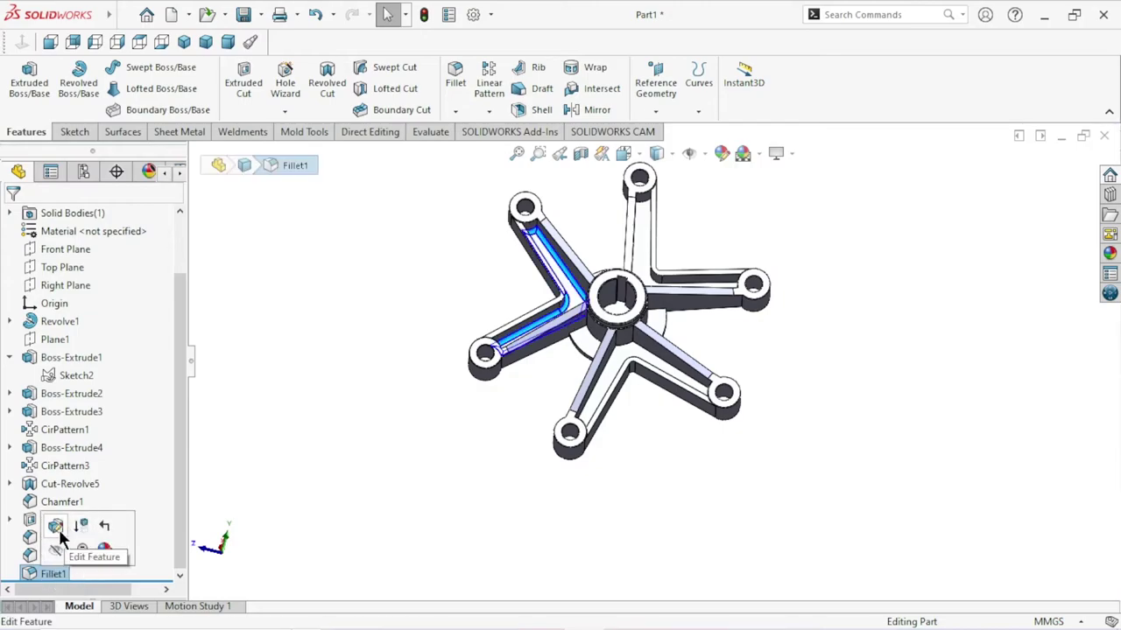
pyautogui.click(50, 530)
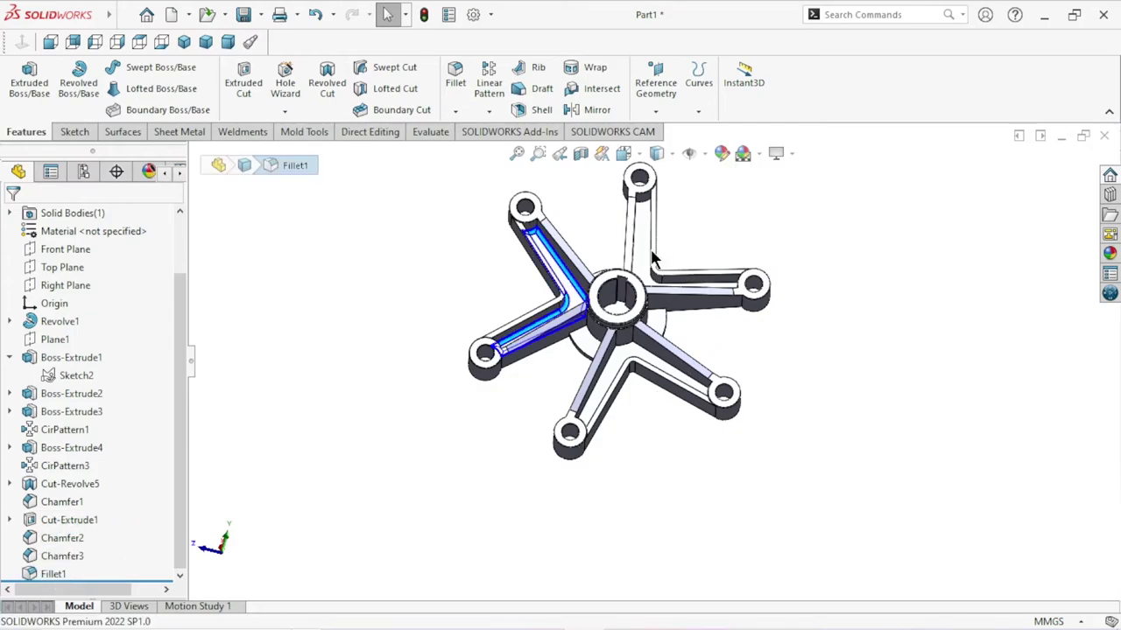
# Add another rib edge, the arm's edge at the hub and the long arm edge to Fillet1.
pyautogui.scroll(-1, 661, 253)
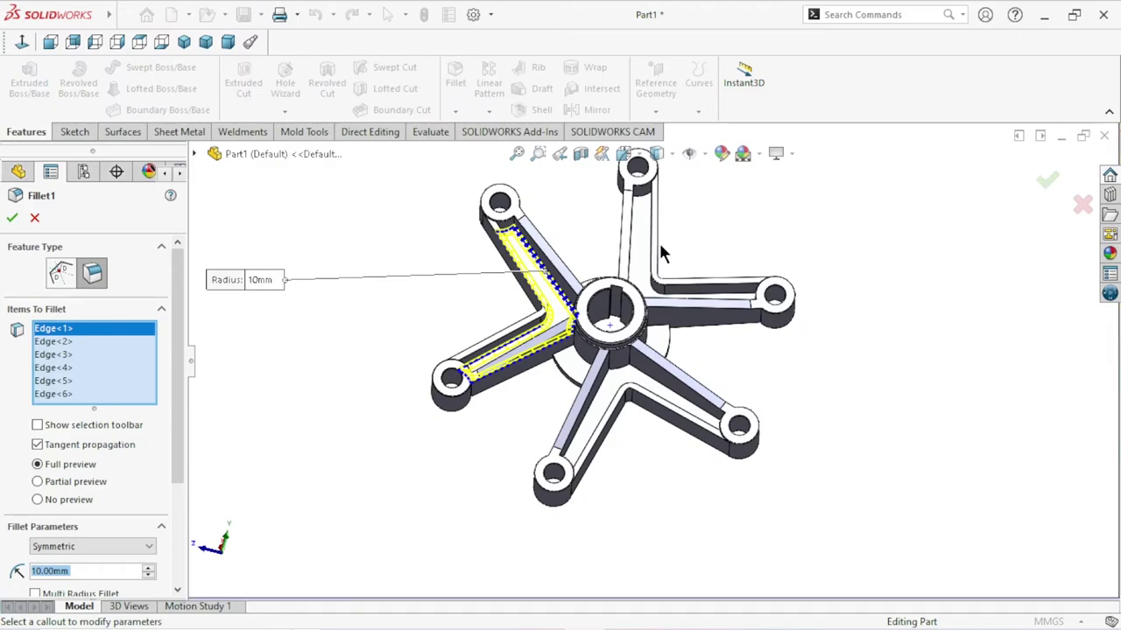
pyautogui.scroll(-2, 661, 253)
pyautogui.scroll(1, 788, 237)
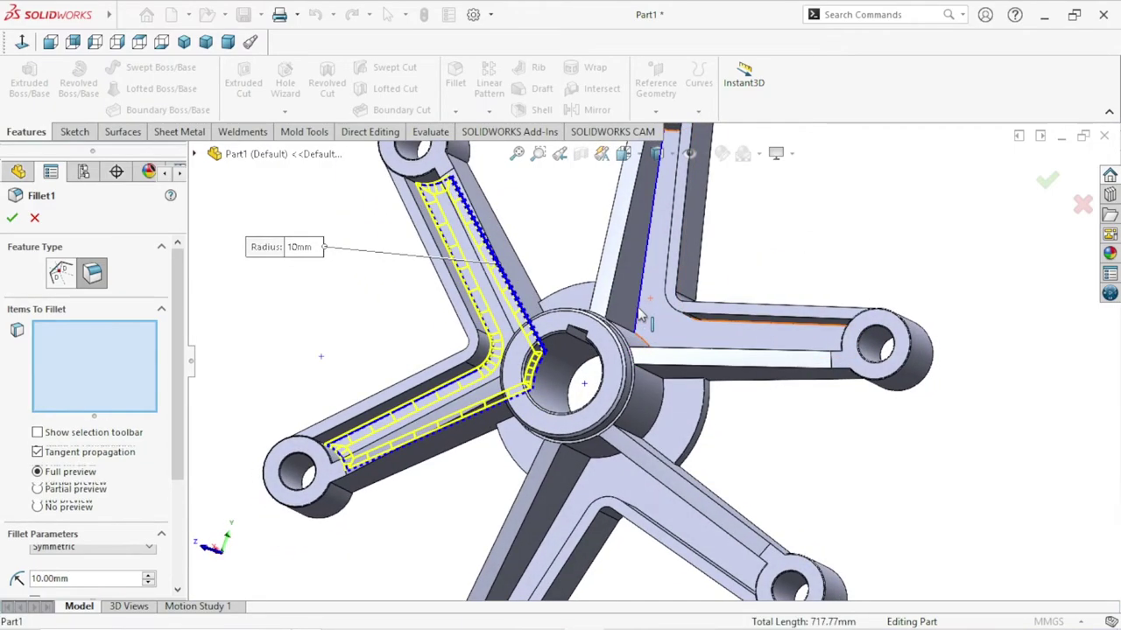
pyautogui.click(724, 366)
pyautogui.scroll(2, 718, 356)
pyautogui.moveTo(718, 356); pyautogui.dragTo(643, 361, button='middle')
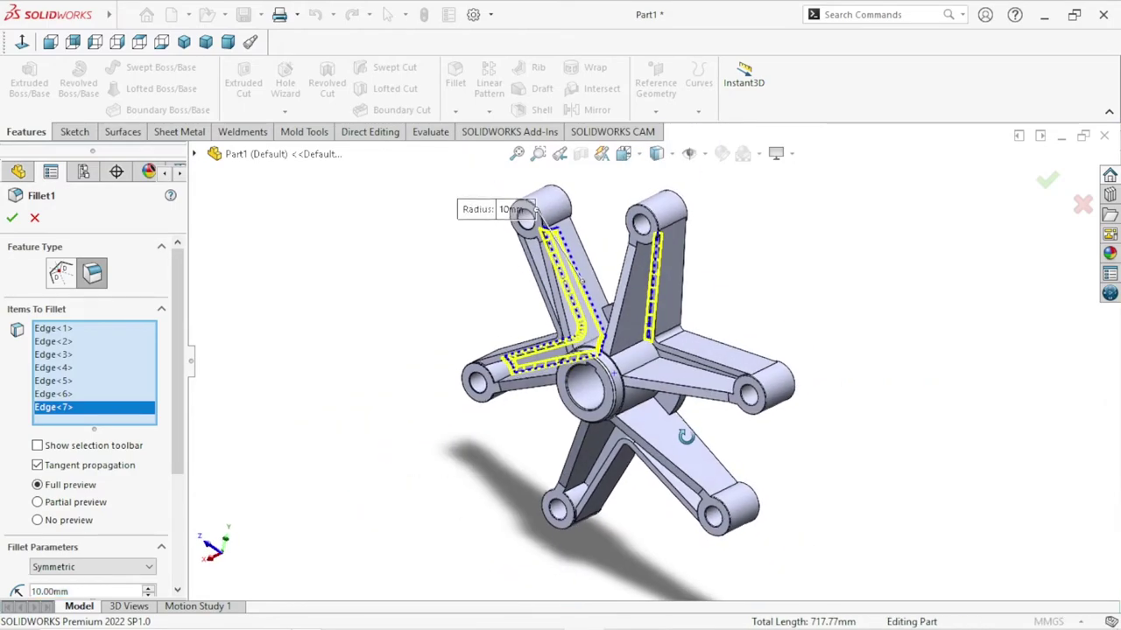
pyautogui.scroll(-5, 642, 361)
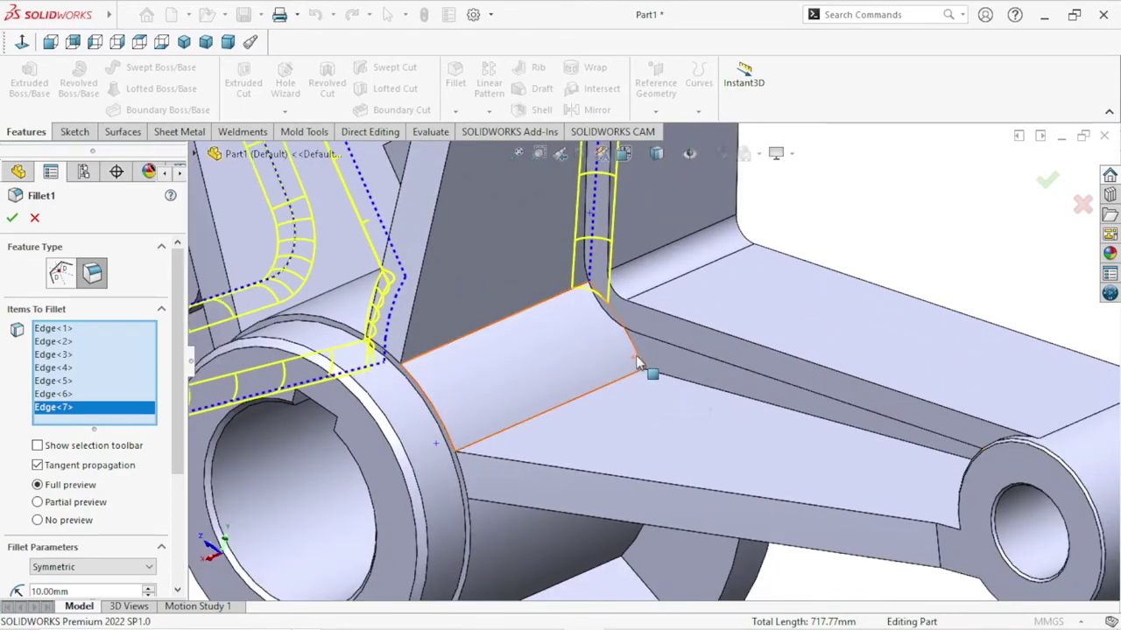
pyautogui.click(637, 359)
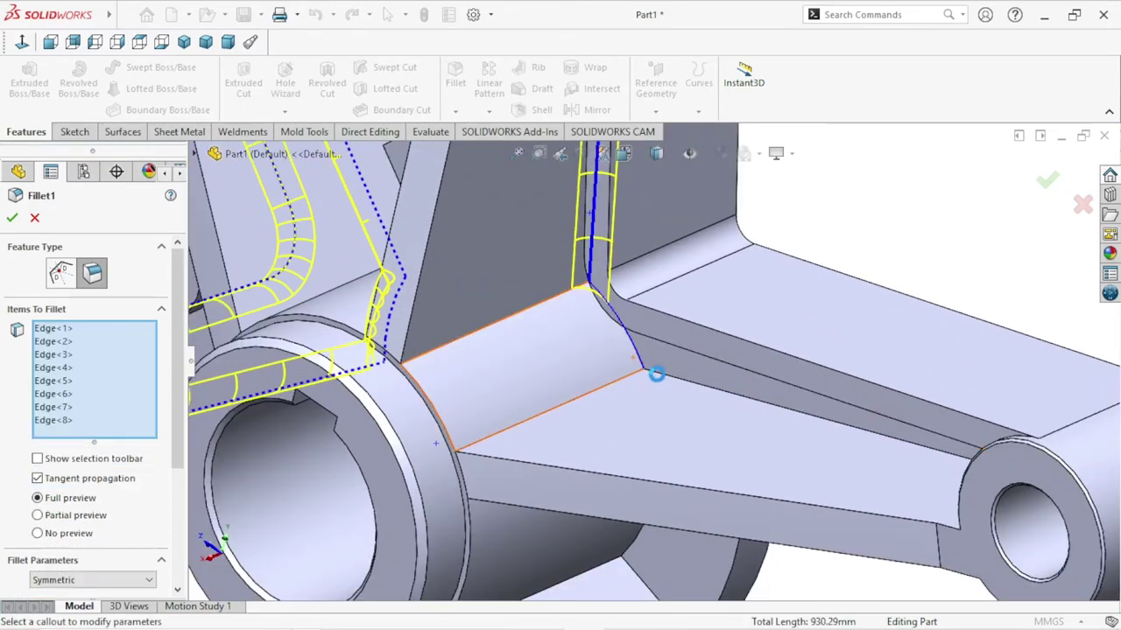
pyautogui.click(703, 392)
# Add the inner corner and arm-end curved edges, dropping a face picked by mistake.
pyautogui.scroll(3, 703, 391)
pyautogui.scroll(3, 741, 428)
pyautogui.moveTo(745, 457); pyautogui.dragTo(799, 347, button='middle')
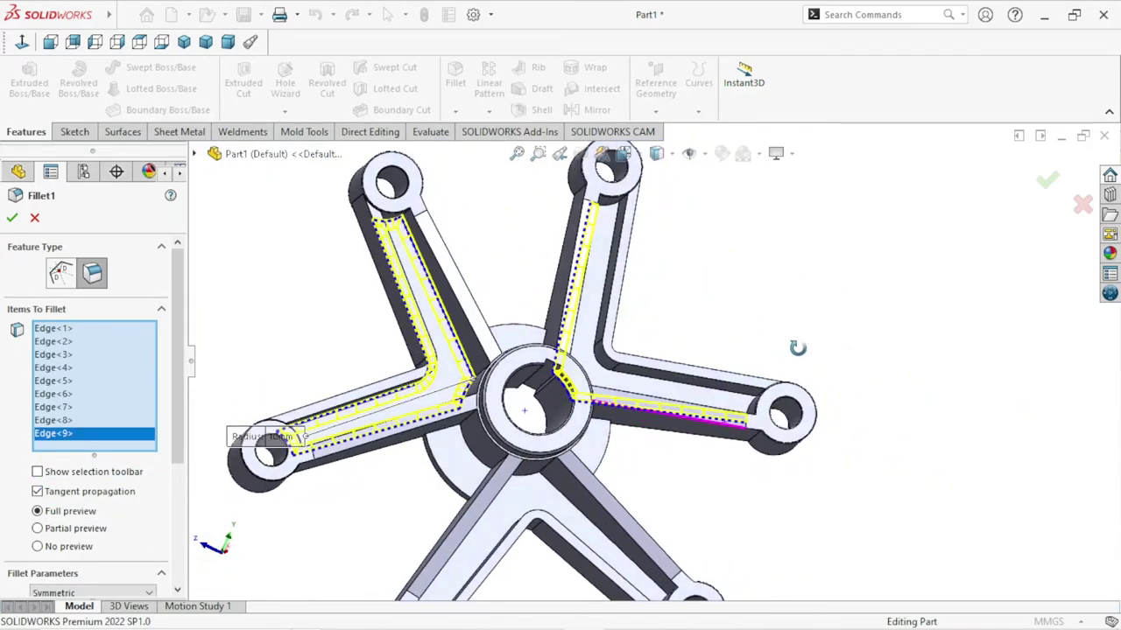
pyautogui.scroll(-5, 601, 366)
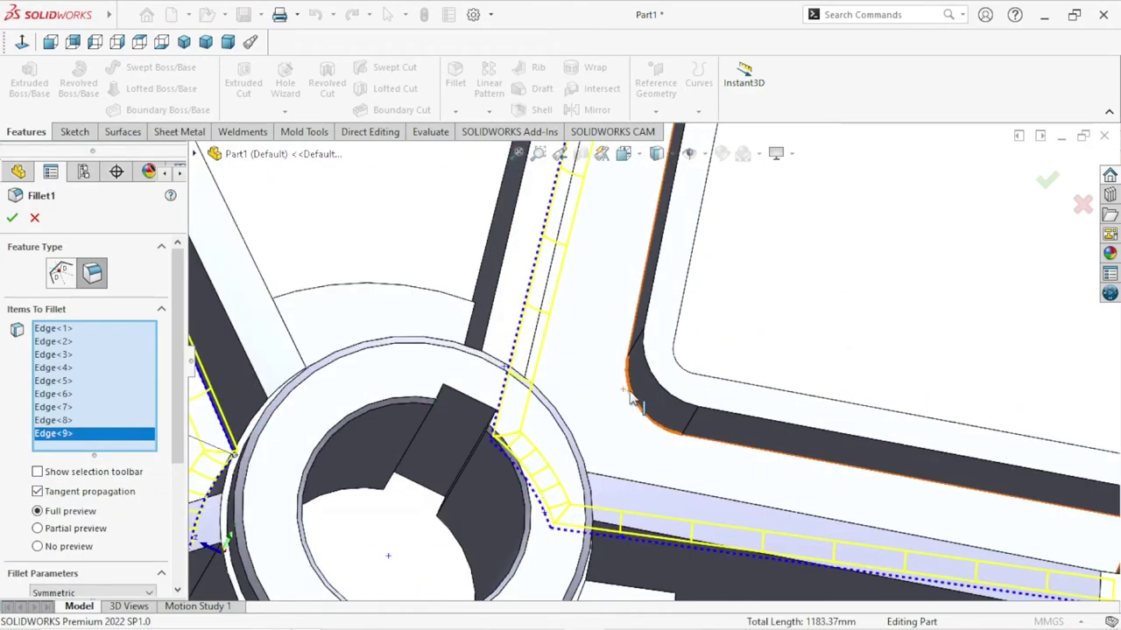
pyautogui.click(632, 390)
pyautogui.scroll(5, 666, 411)
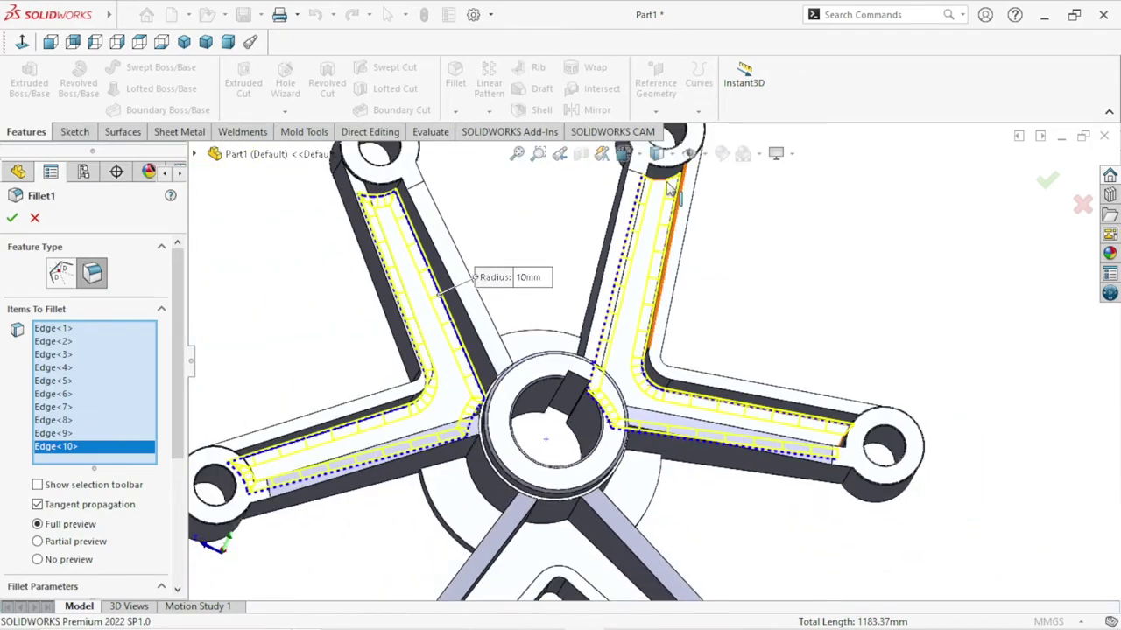
pyautogui.scroll(-5, 668, 185)
pyautogui.click(632, 224)
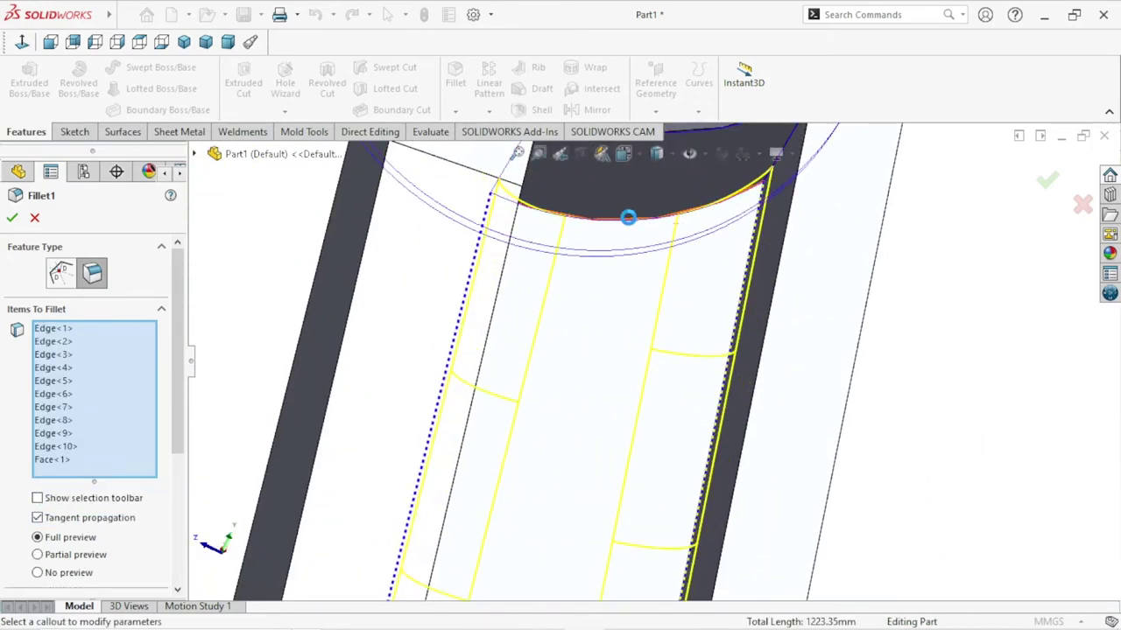
pyautogui.click(74, 460)
pyautogui.rightClick(75, 461)
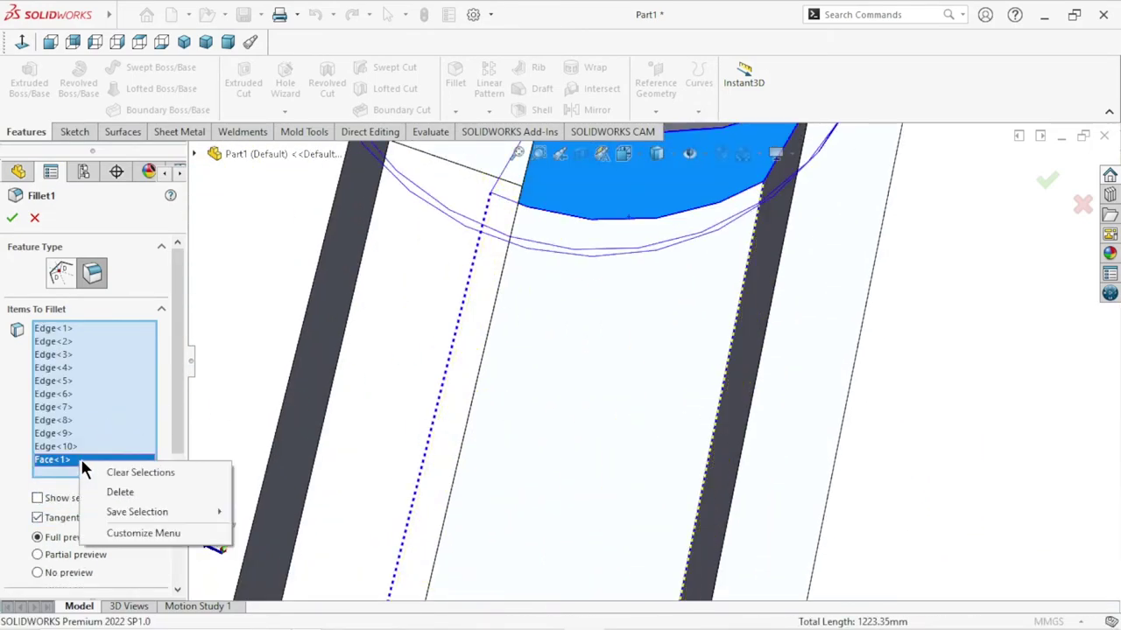
pyautogui.click(648, 229)
# Add the boss edge and inner and upper rib edges on neighbouring arms to the fillet.
pyautogui.scroll(5, 658, 383)
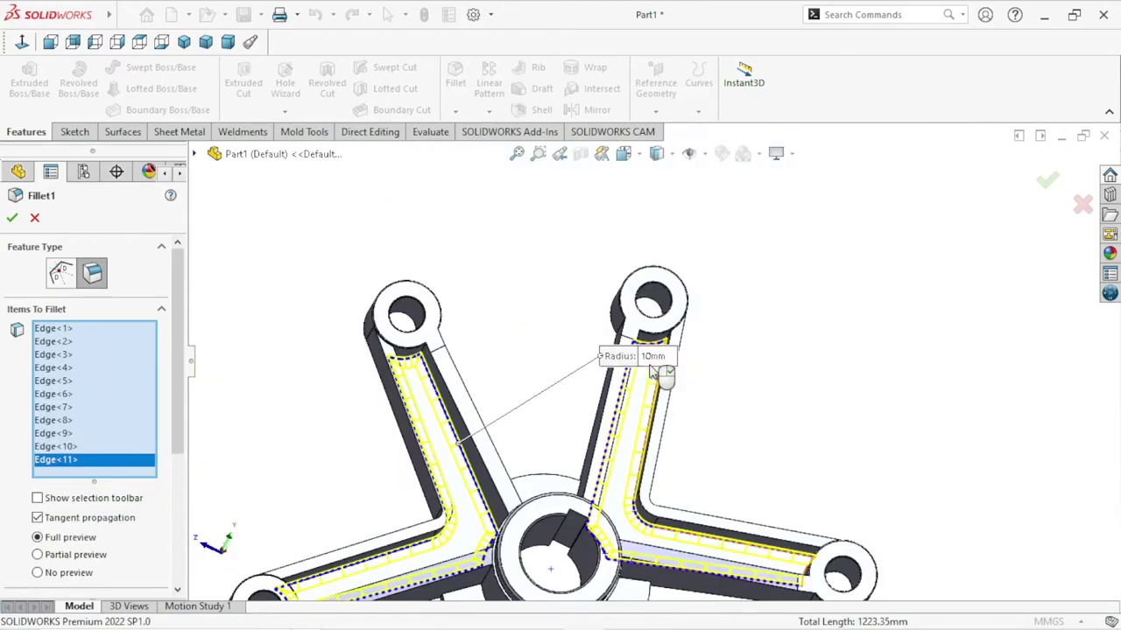
pyautogui.scroll(2, 733, 458)
pyautogui.moveTo(732, 457)
pyautogui.mouseDown(button='middle')
pyautogui.moveTo(765, 500)
pyautogui.moveTo(688, 450)
pyautogui.mouseUp(button='middle')
pyautogui.scroll(-8, 687, 372)
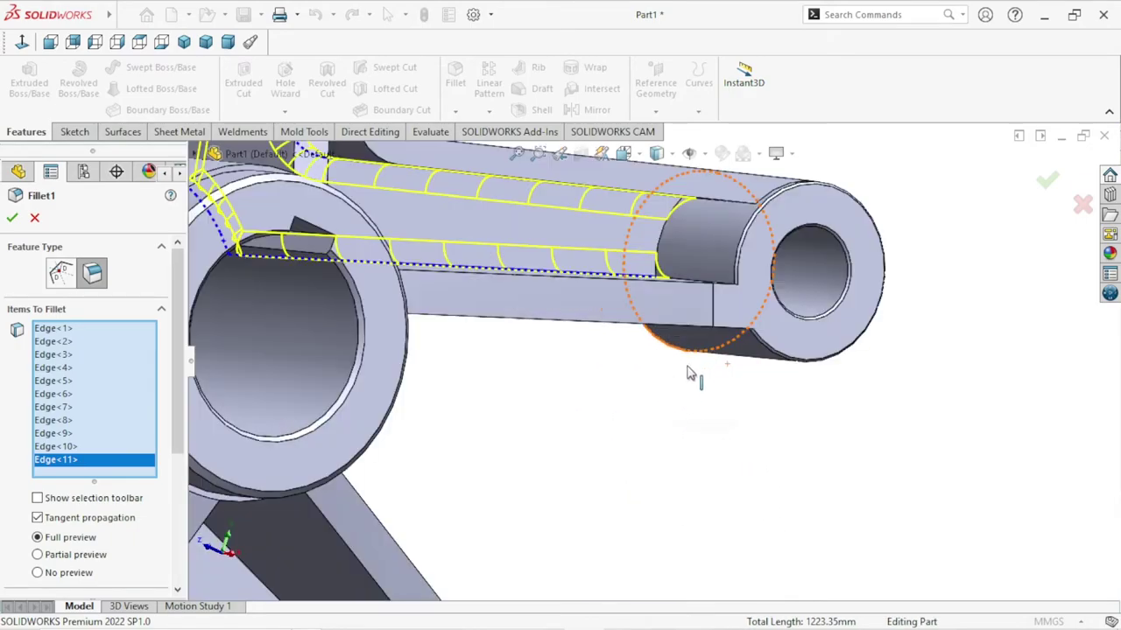
pyautogui.click(662, 241)
pyautogui.scroll(6, 578, 410)
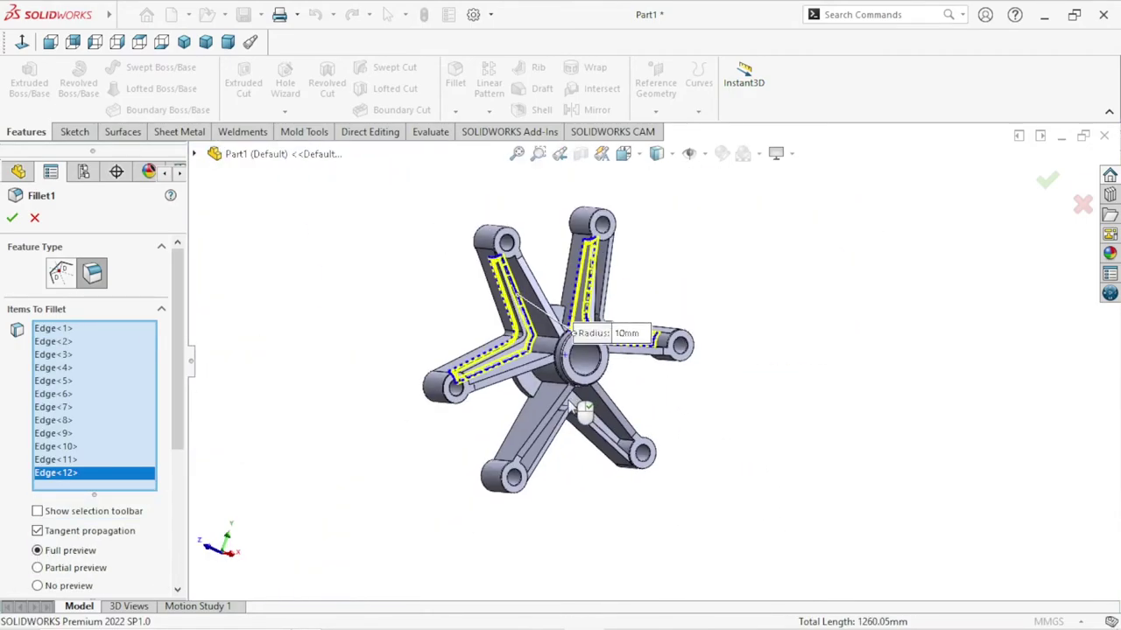
pyautogui.scroll(-5, 607, 440)
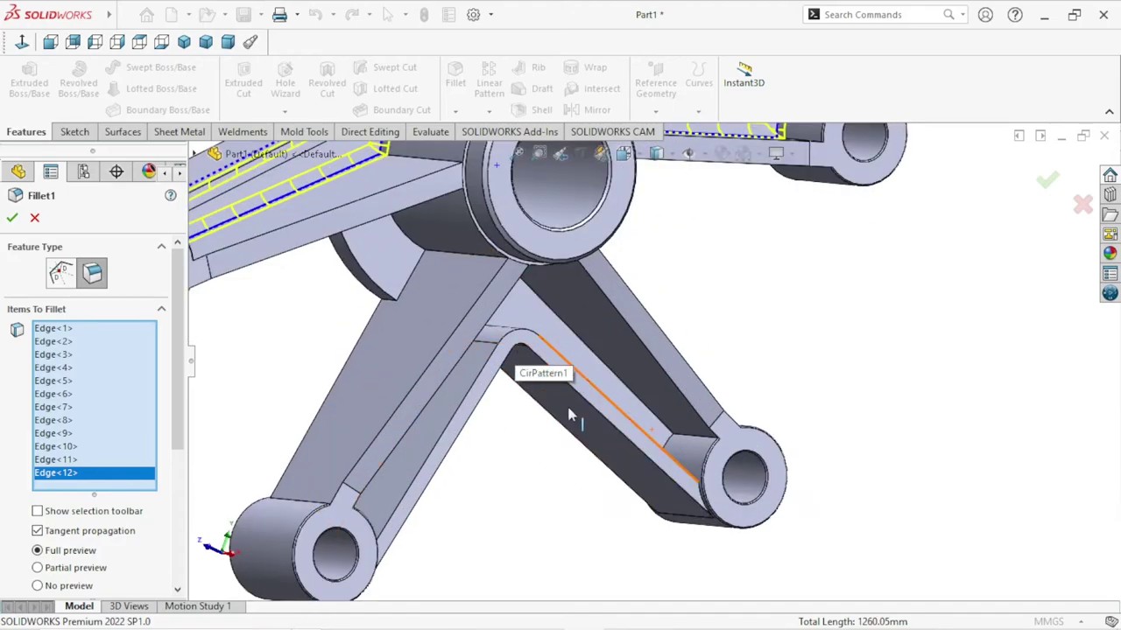
pyautogui.moveTo(569, 416)
pyautogui.mouseDown(button='middle')
pyautogui.moveTo(510, 432)
pyautogui.moveTo(501, 337)
pyautogui.mouseUp(button='middle')
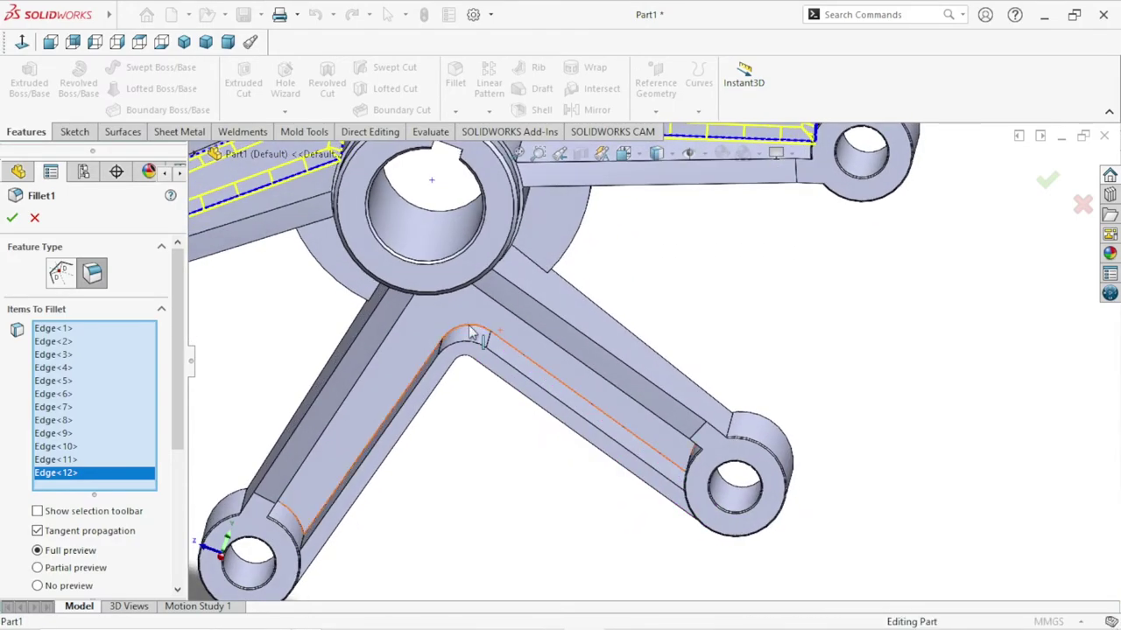
pyautogui.click(470, 333)
pyautogui.moveTo(492, 467); pyautogui.dragTo(464, 292, button='middle')
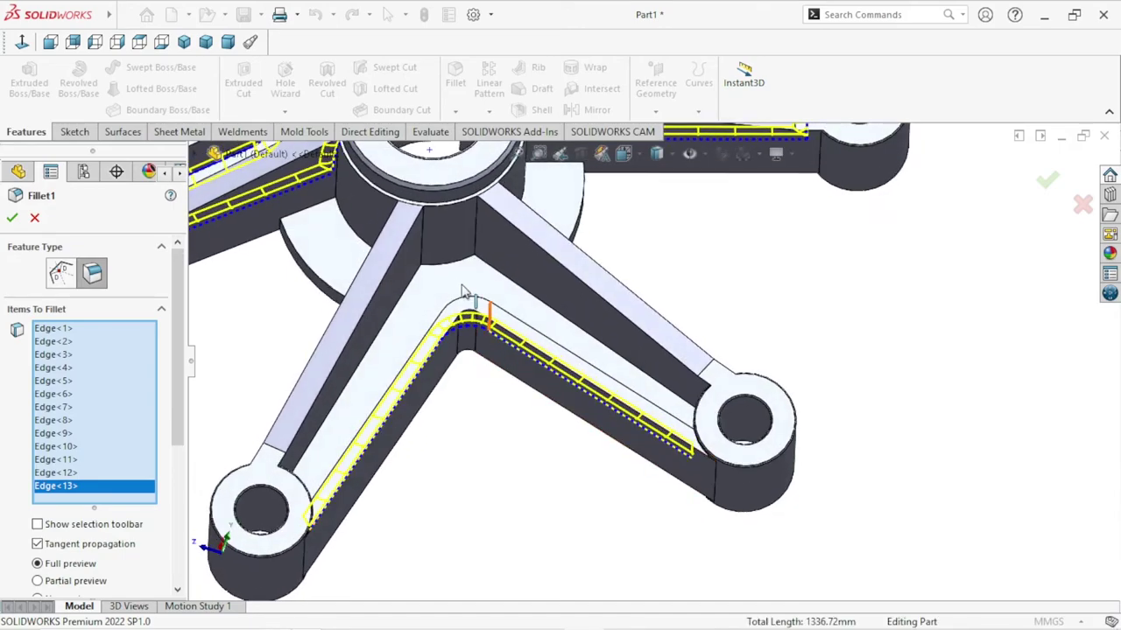
pyautogui.click(452, 268)
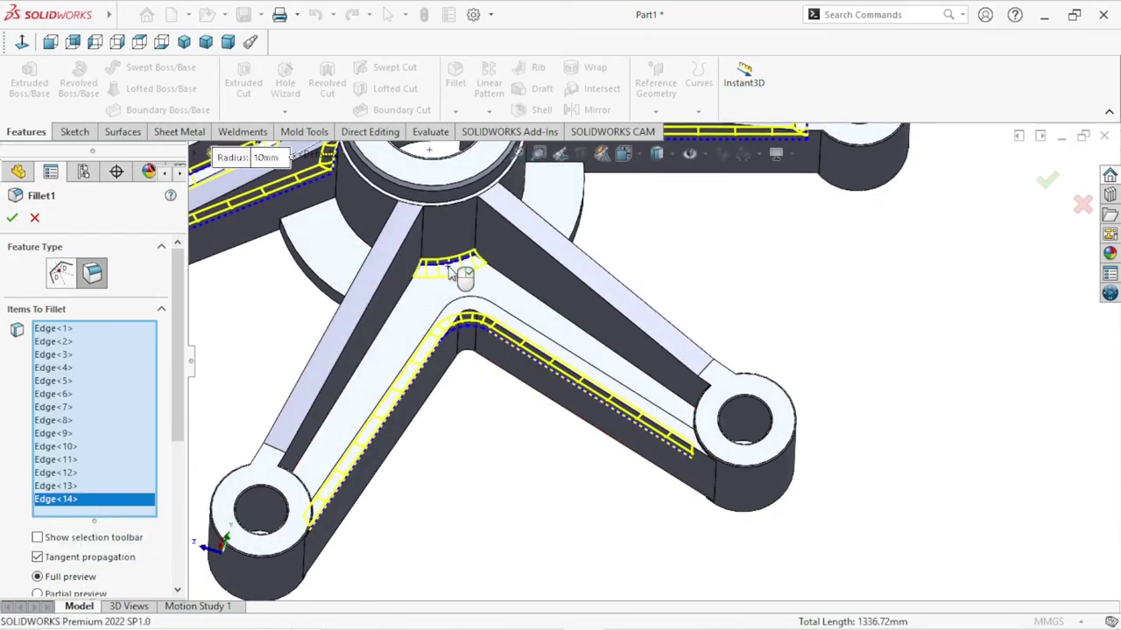
pyautogui.click(365, 350)
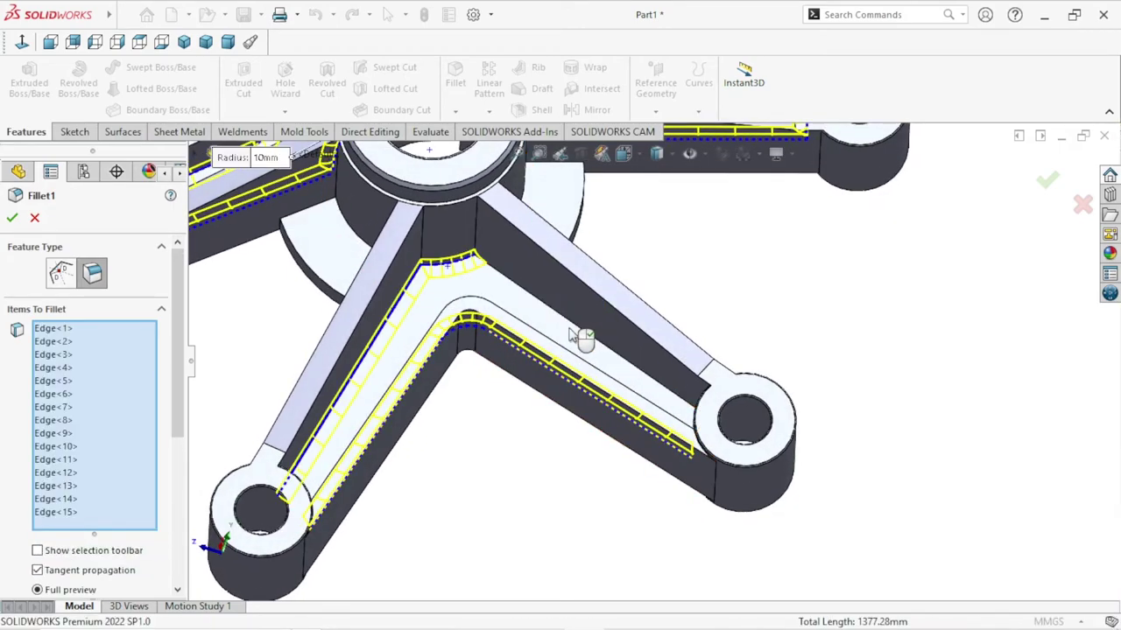
pyautogui.click(585, 335)
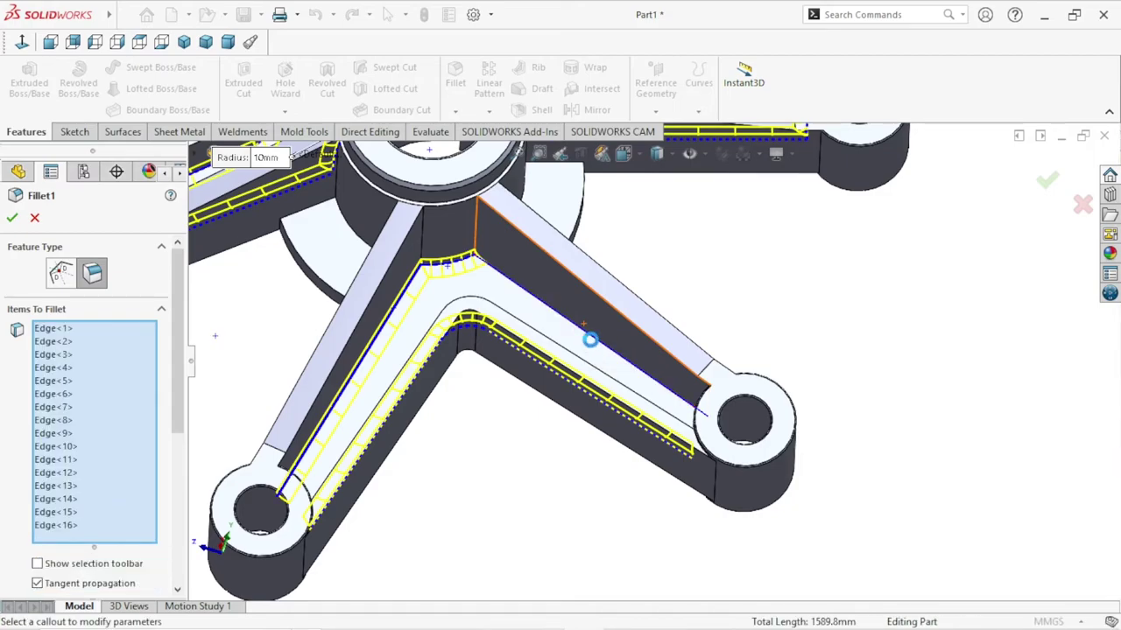
# Add the last rib edges at the arm-end boss and apply the 10 mm fillet to 18 edges.
pyautogui.moveTo(592, 413)
pyautogui.mouseDown(button='middle')
pyautogui.moveTo(596, 482)
pyautogui.moveTo(704, 434)
pyautogui.mouseUp(button='middle')
pyautogui.scroll(-5, 704, 434)
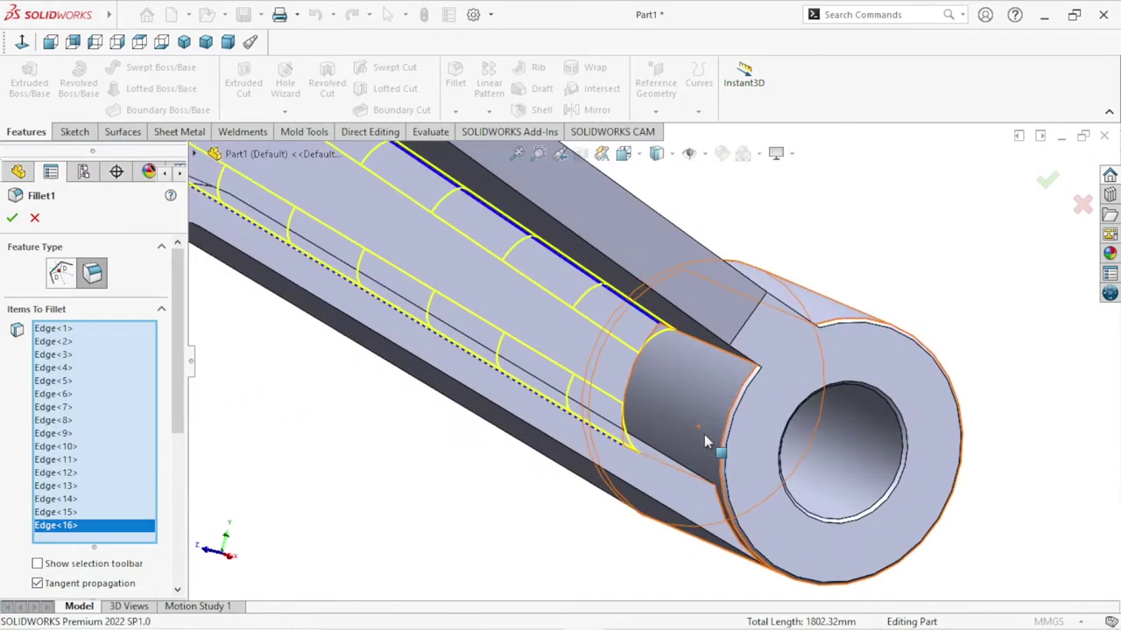
pyautogui.click(636, 377)
pyautogui.scroll(2, 532, 458)
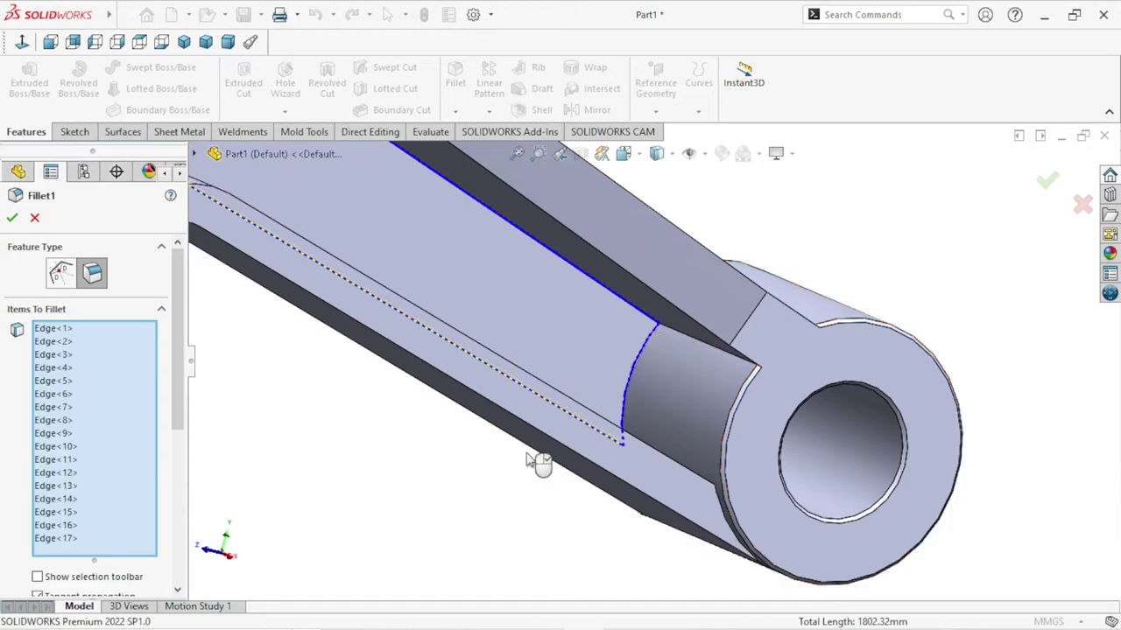
pyautogui.scroll(3, 532, 458)
pyautogui.scroll(3, 526, 463)
pyautogui.moveTo(540, 450); pyautogui.dragTo(503, 473, button='middle')
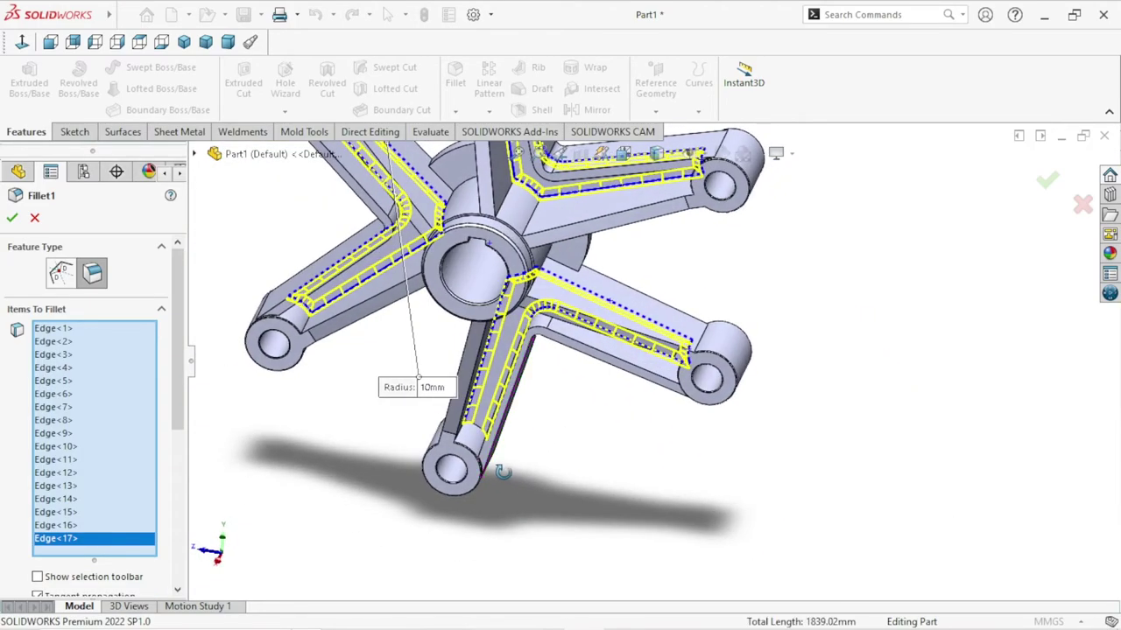
pyautogui.scroll(-3, 512, 385)
pyautogui.scroll(-4, 512, 385)
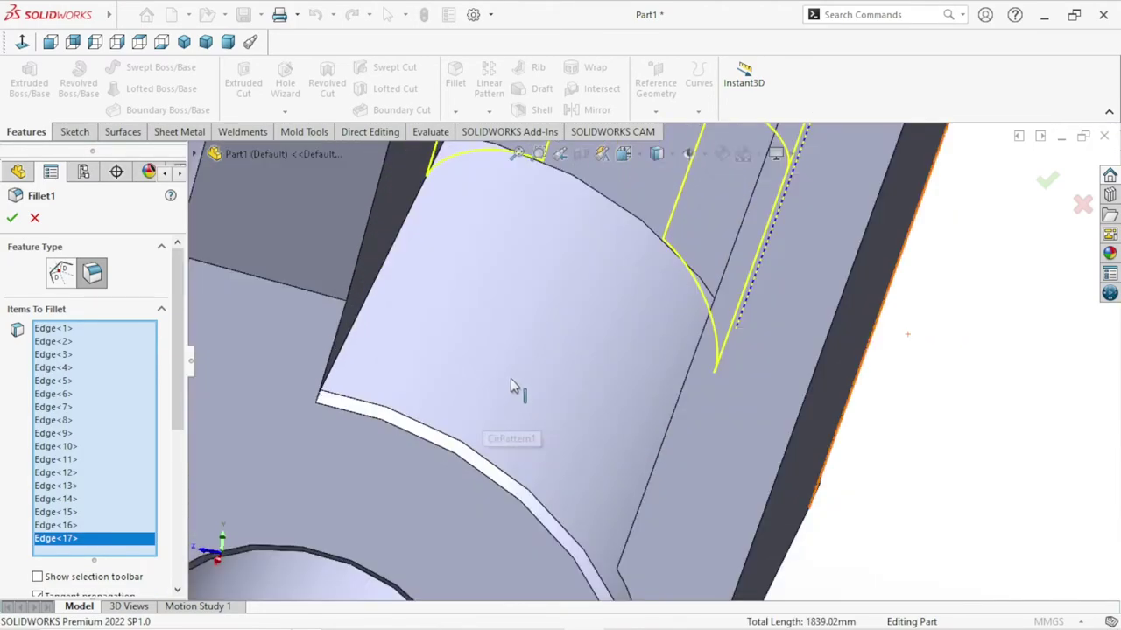
pyautogui.click(623, 215)
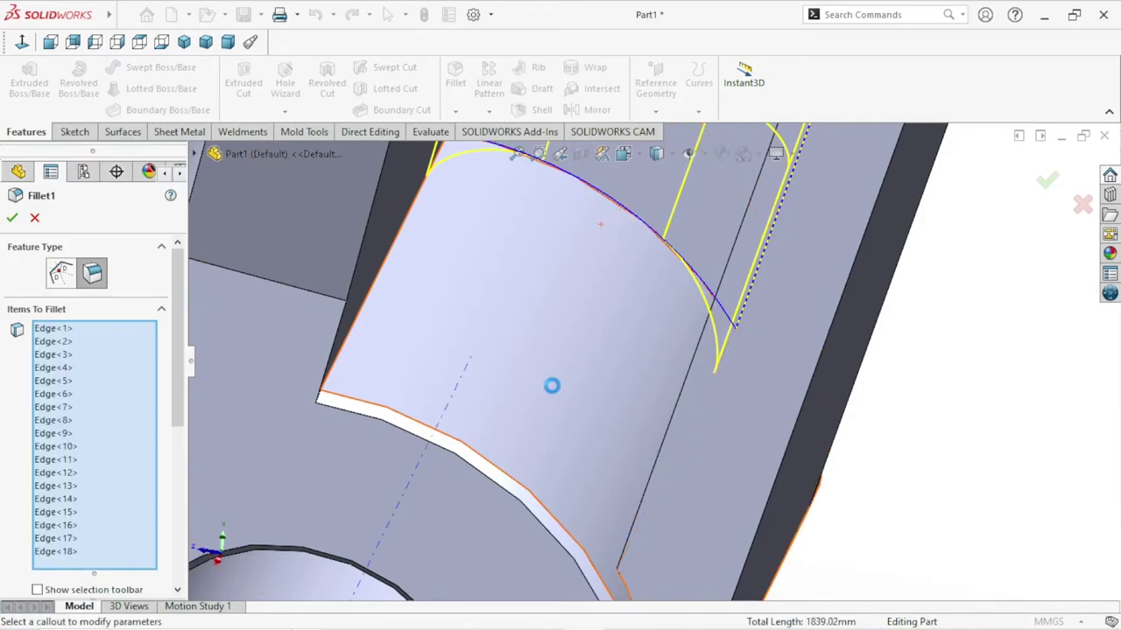
pyautogui.scroll(5, 555, 393)
pyautogui.scroll(3, 766, 372)
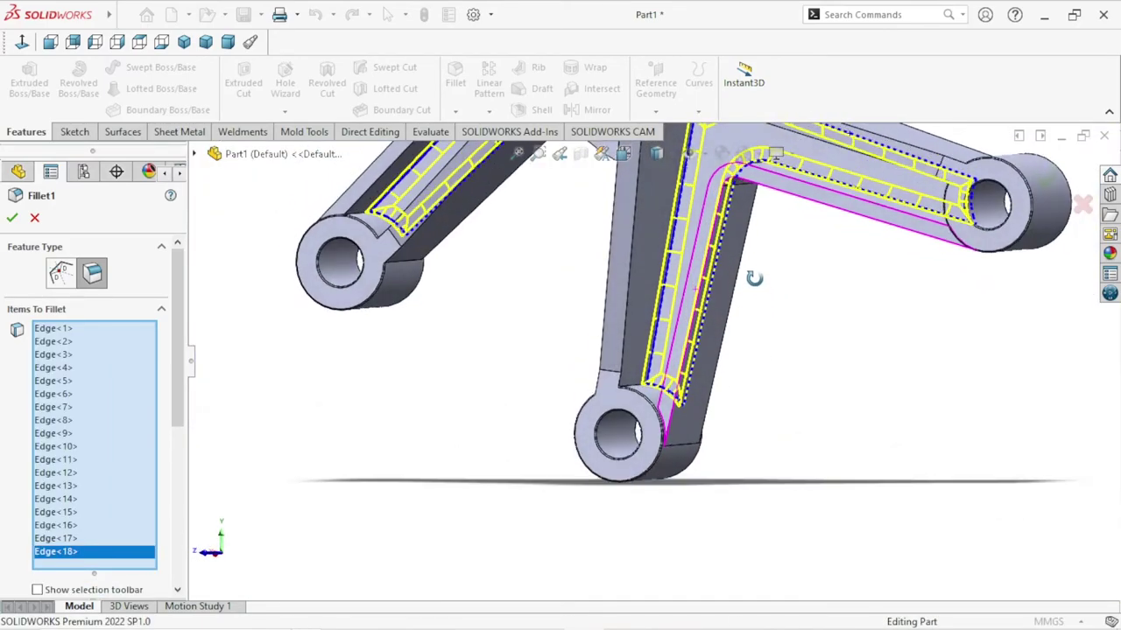
pyautogui.scroll(3, 725, 318)
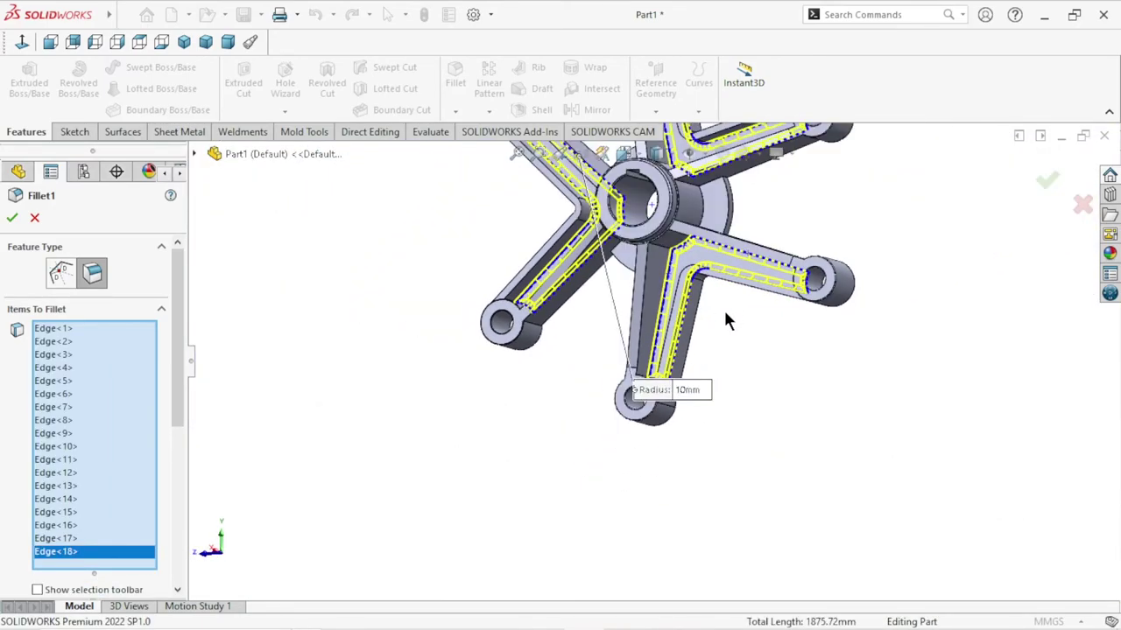
pyautogui.click(12, 221)
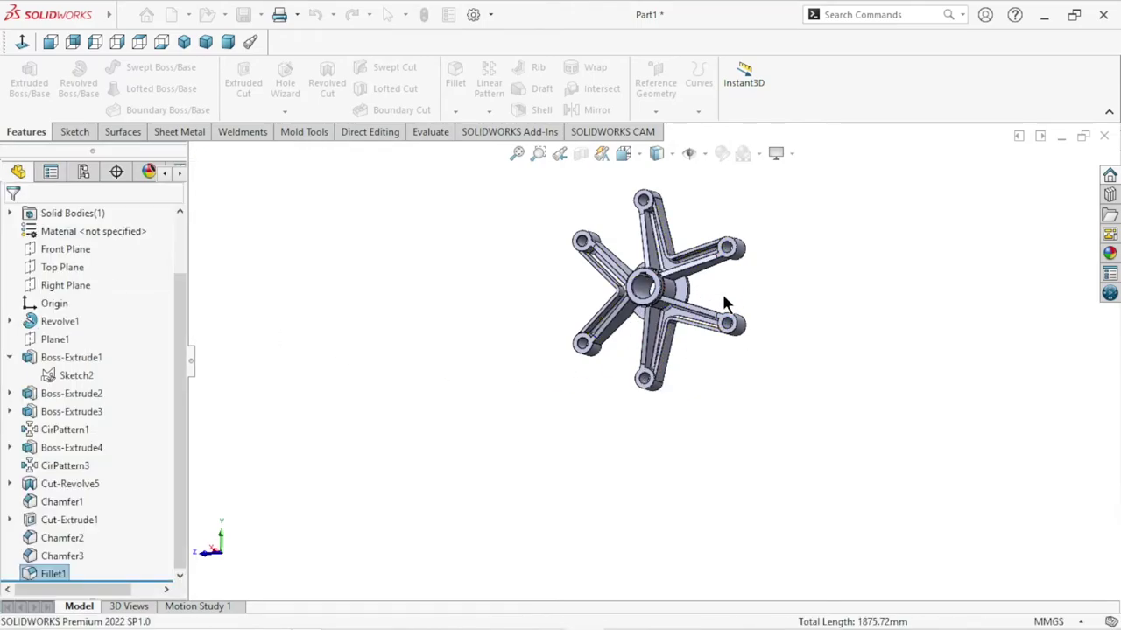
# Inspect the new 10 mm rib fillets, then open the Fillet/Chamfer feature list.
pyautogui.scroll(-3, 722, 297)
pyautogui.scroll(-3, 758, 306)
pyautogui.moveTo(758, 306)
pyautogui.mouseDown(button='middle')
pyautogui.moveTo(795, 320)
pyautogui.moveTo(766, 235)
pyautogui.mouseUp(button='middle')
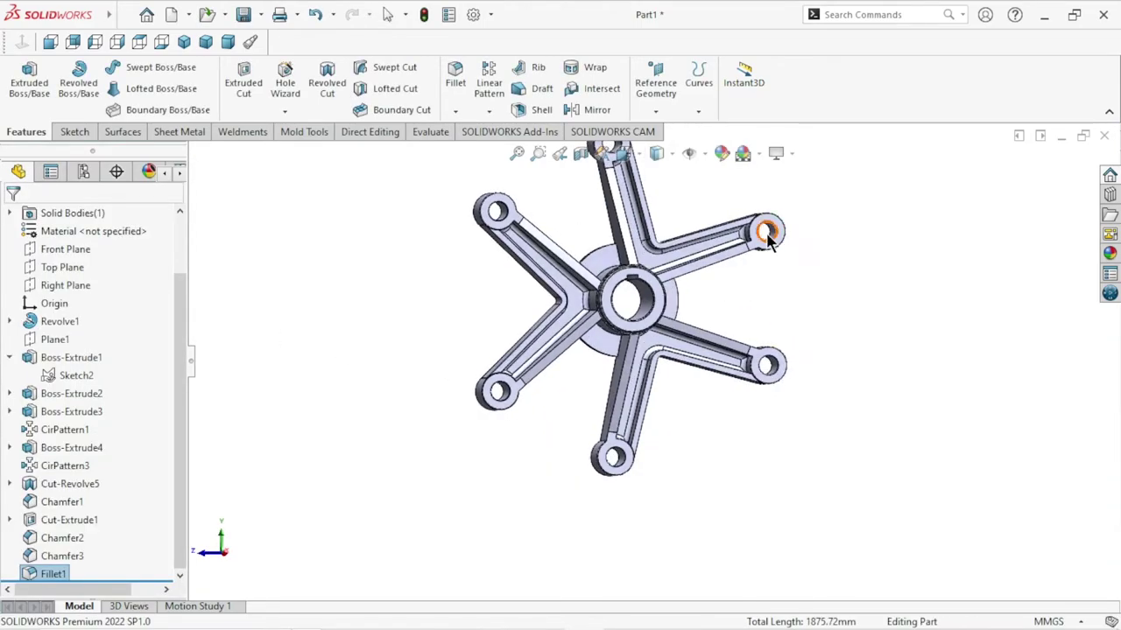
pyautogui.scroll(-5, 700, 306)
pyautogui.scroll(-2, 578, 372)
pyautogui.scroll(2, 645, 367)
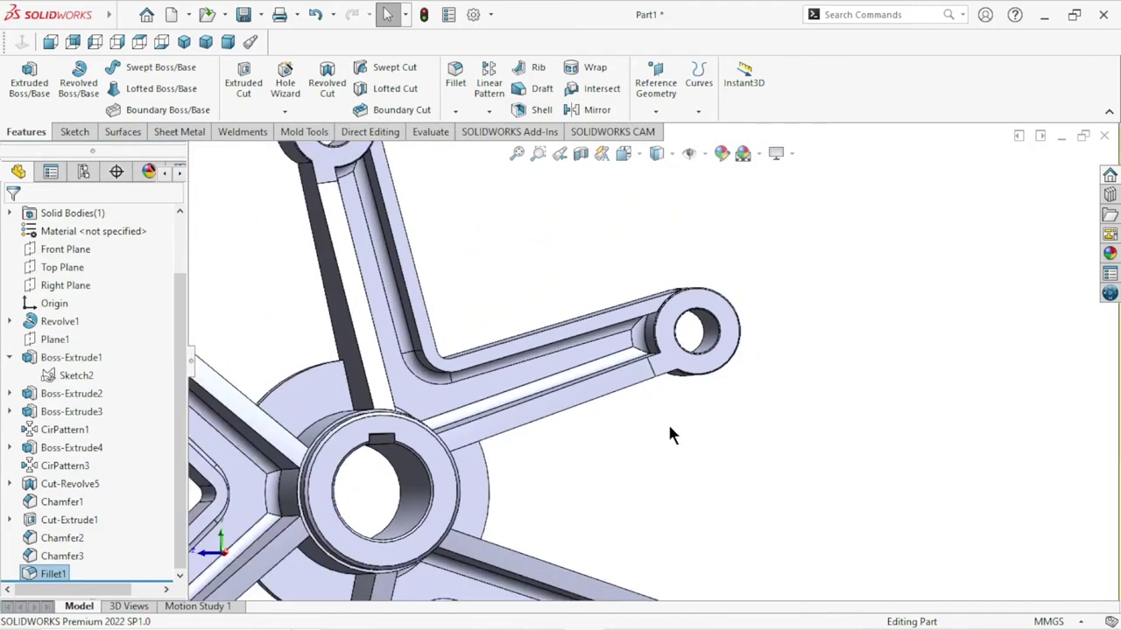
pyautogui.moveTo(669, 428)
pyautogui.mouseDown(button='middle')
pyautogui.moveTo(646, 327)
pyautogui.moveTo(660, 341)
pyautogui.mouseUp(button='middle')
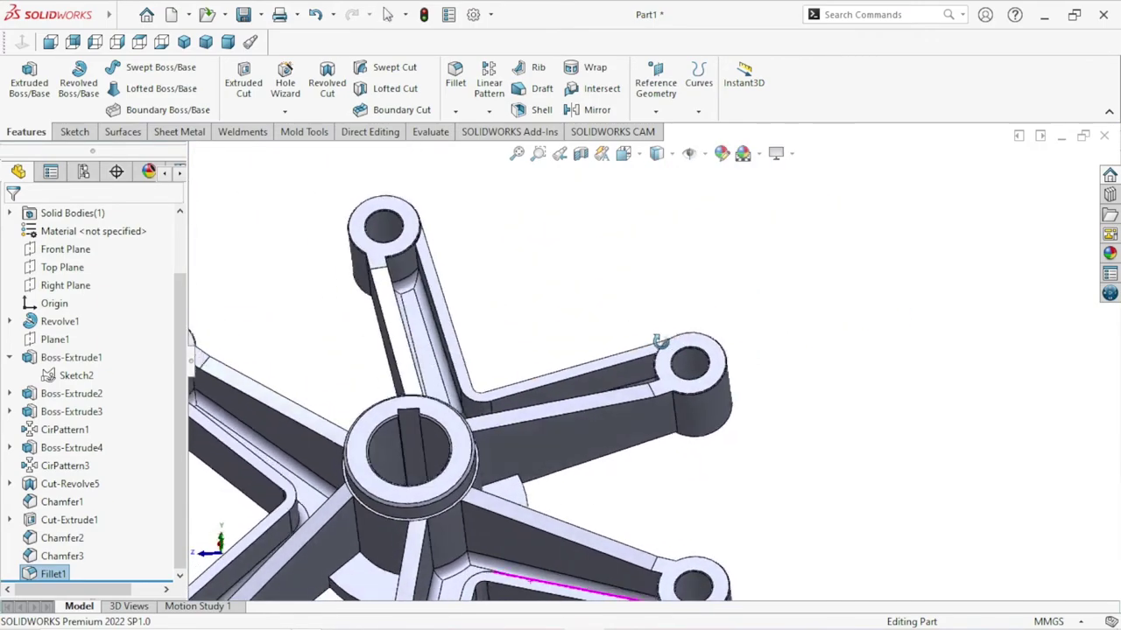
pyautogui.click(456, 110)
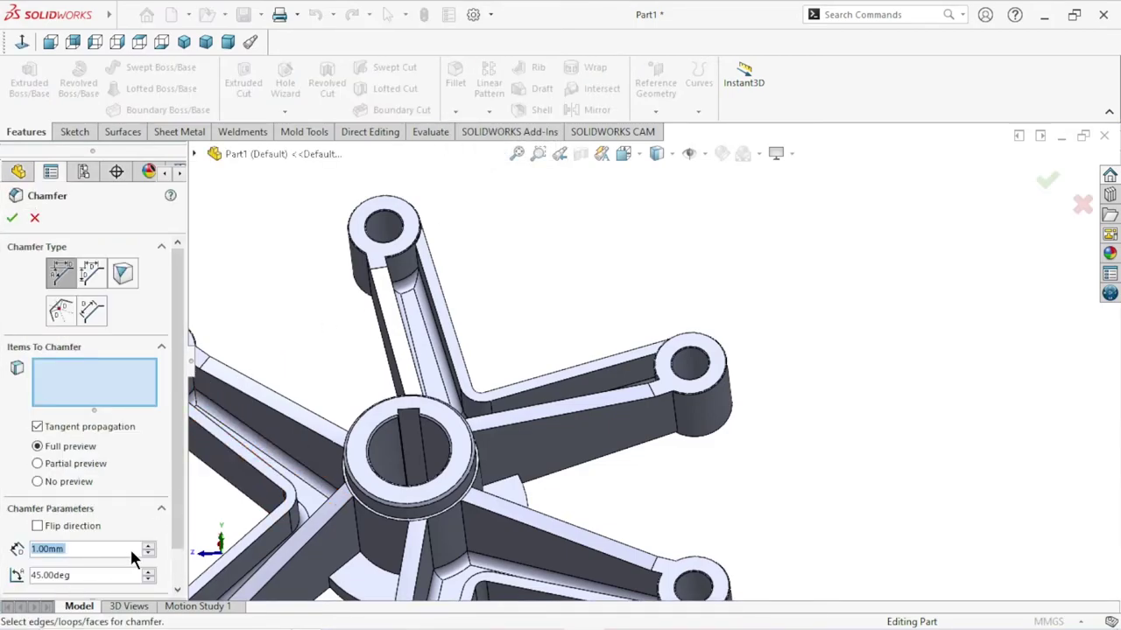
# Set the chamfer distance to 3 mm and remove a wrongly picked filleted edge.
pyautogui.write('3')
pyautogui.press('Return')
pyautogui.scroll(-3, 500, 386)
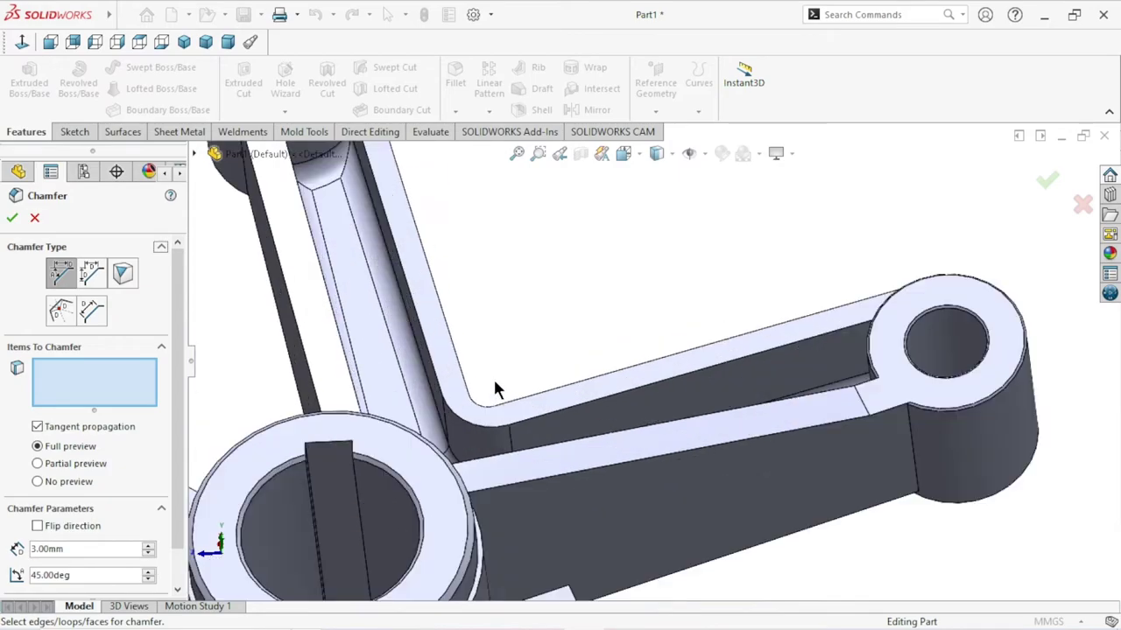
pyautogui.scroll(-2, 438, 414)
pyautogui.click(454, 402)
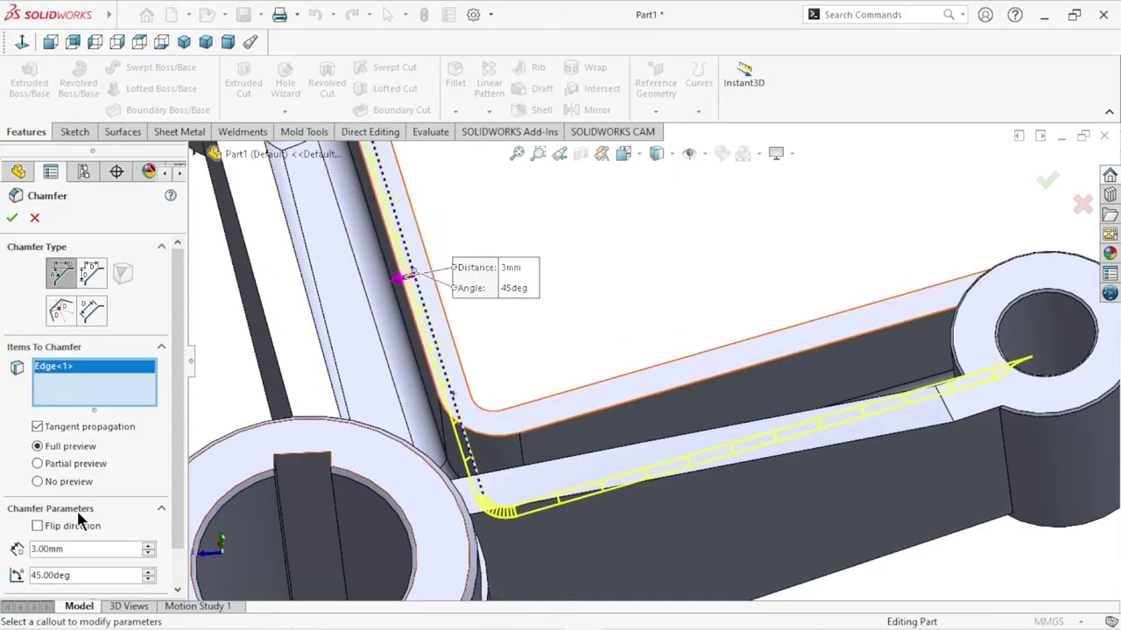
pyautogui.rightClick(69, 367)
pyautogui.click(99, 398)
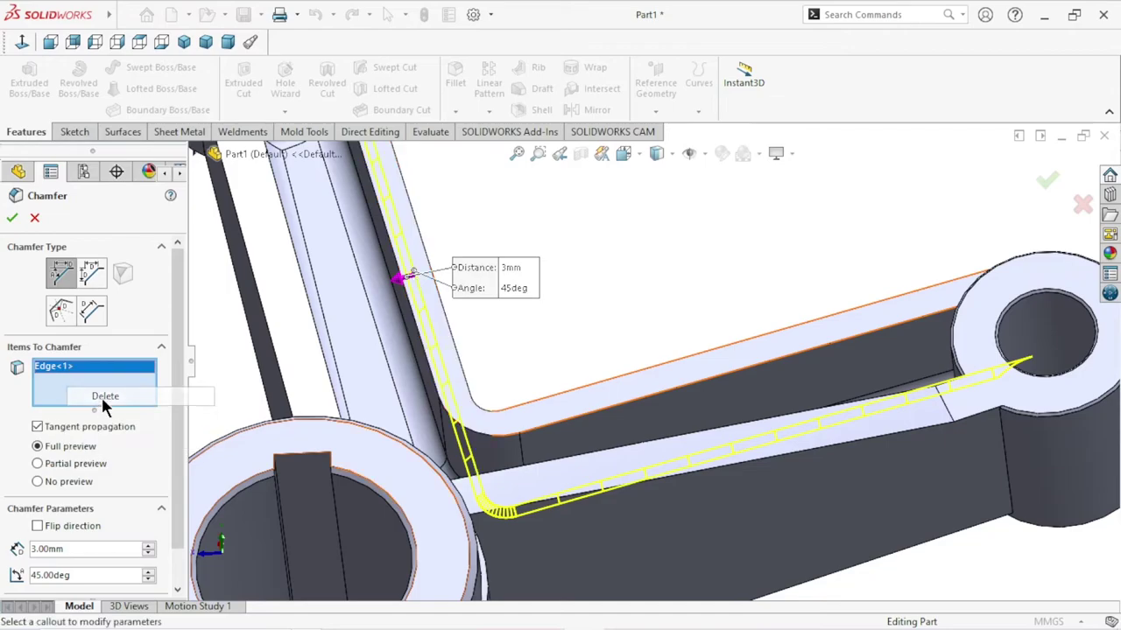
# Try the rib's top face, then clear all picked items so Items To Chamfer is empty.
pyautogui.click(662, 393)
pyautogui.scroll(5, 604, 450)
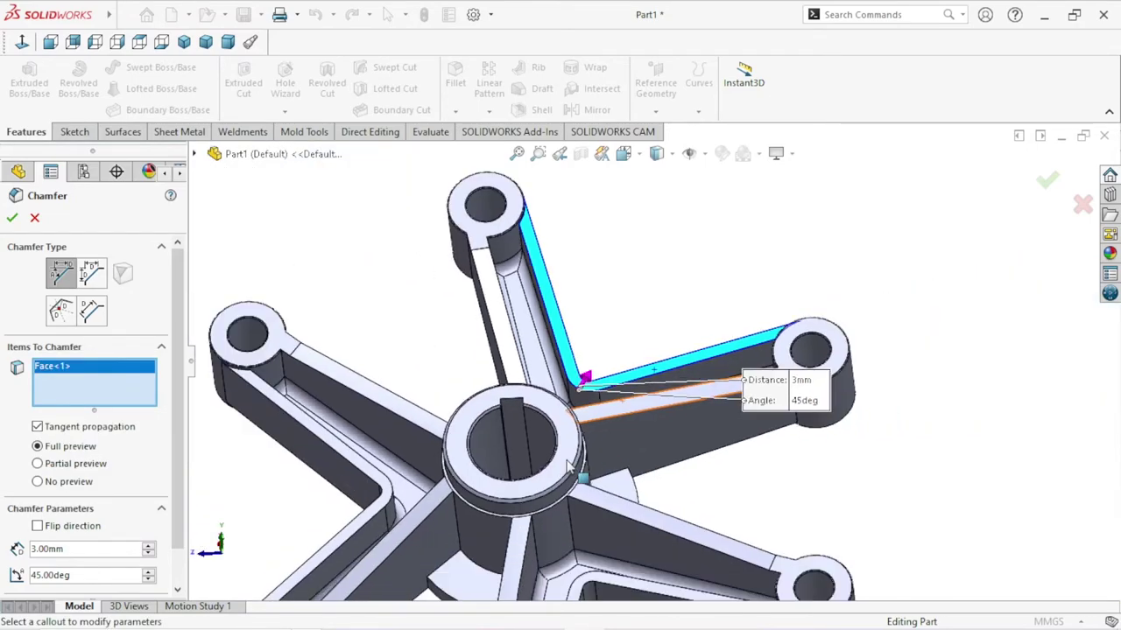
pyautogui.scroll(-4, 666, 398)
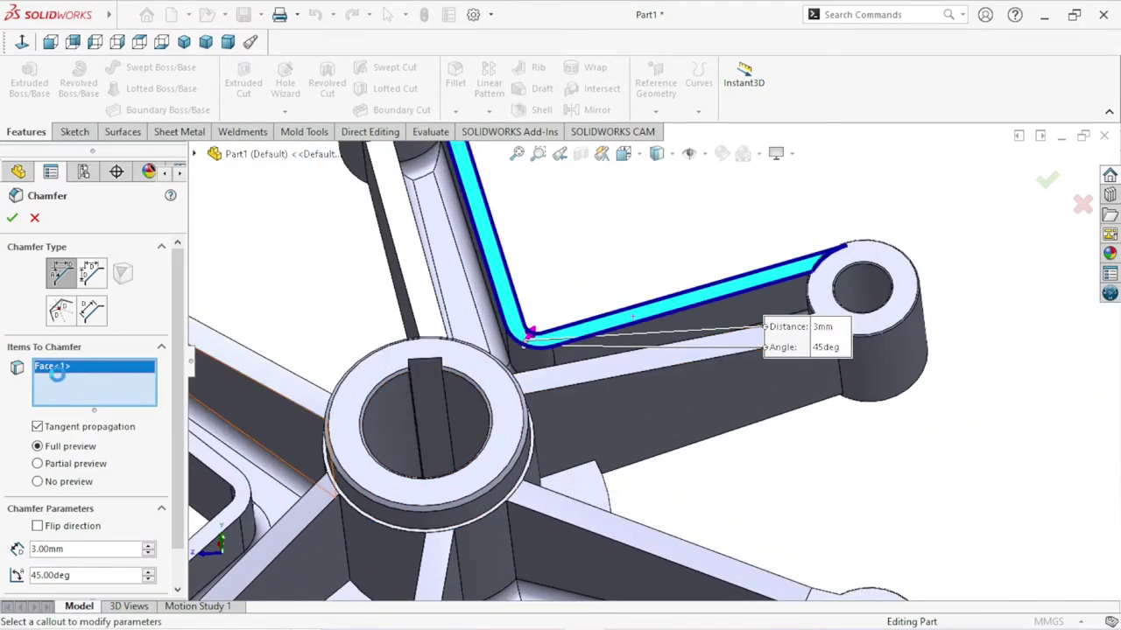
pyautogui.rightClick(91, 378)
pyautogui.click(93, 385)
pyautogui.scroll(-5, 595, 369)
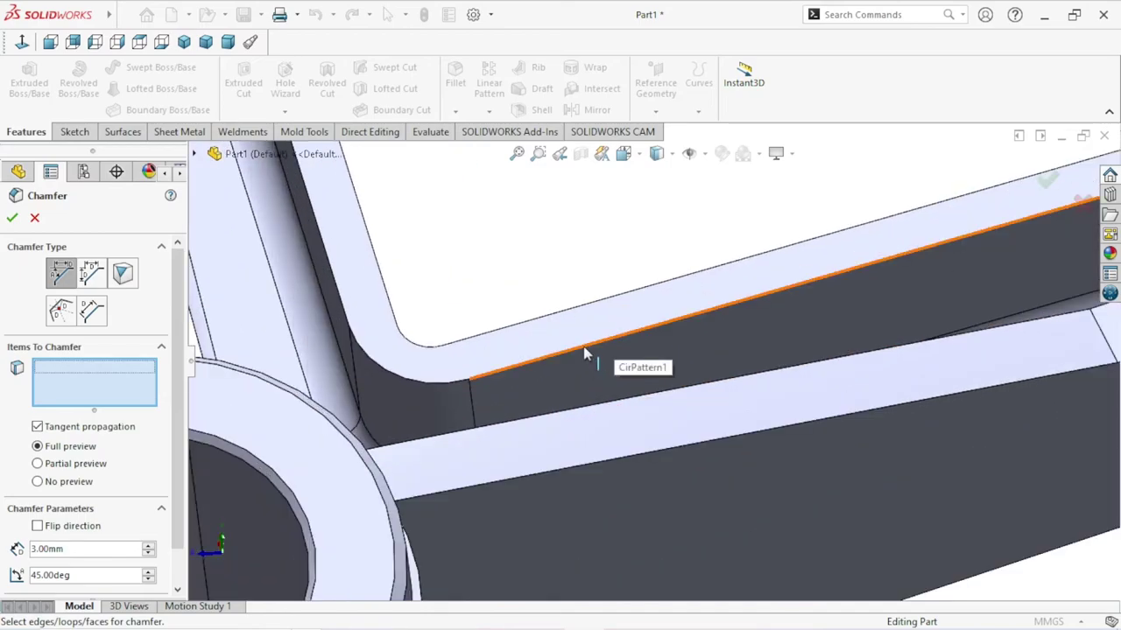
# Add the rib top edge, inner corner edge and vertical arm's rib edges to the chamfer.
pyautogui.click(583, 347)
pyautogui.scroll(2, 525, 376)
pyautogui.scroll(3, 569, 333)
pyautogui.moveTo(570, 333); pyautogui.dragTo(637, 320, button='middle')
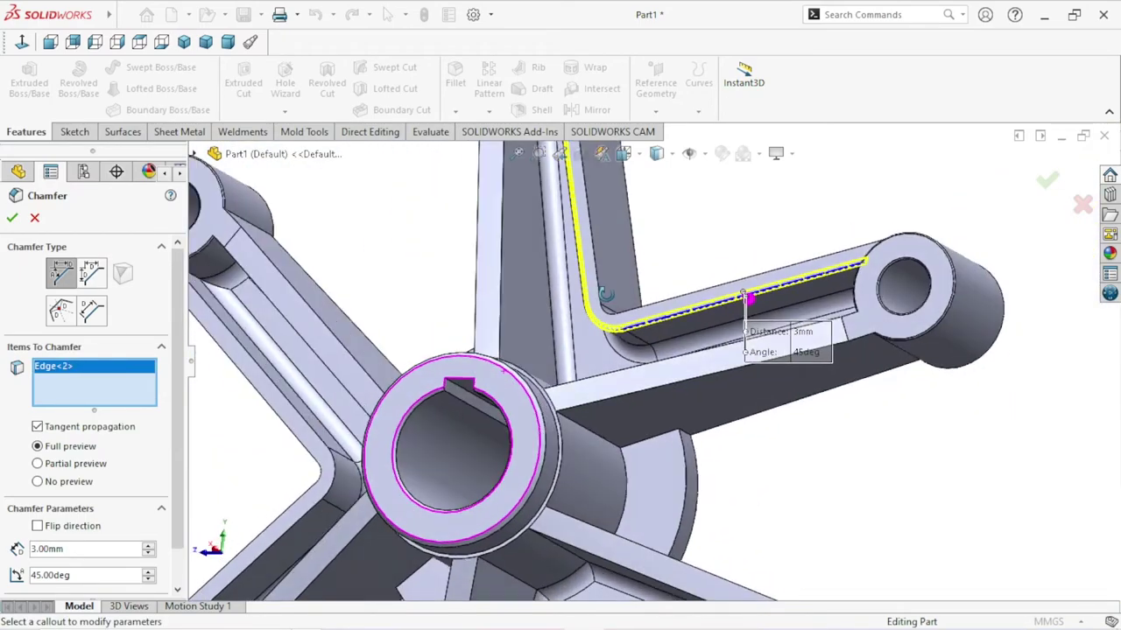
pyautogui.scroll(-5, 637, 320)
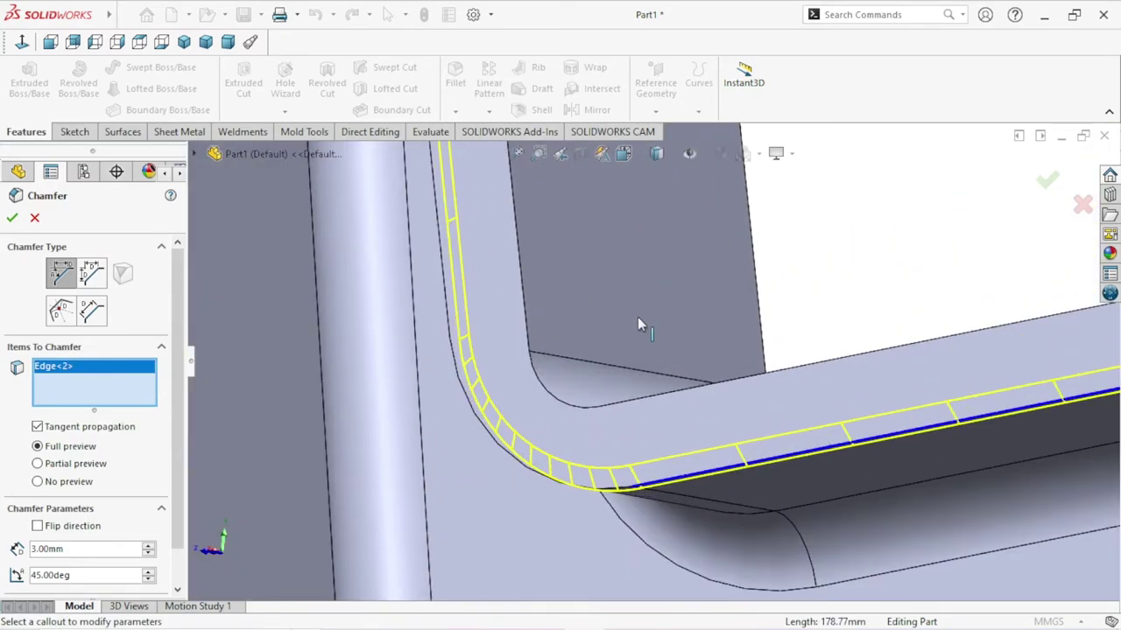
pyautogui.click(545, 385)
pyautogui.scroll(2, 544, 386)
pyautogui.scroll(2, 544, 385)
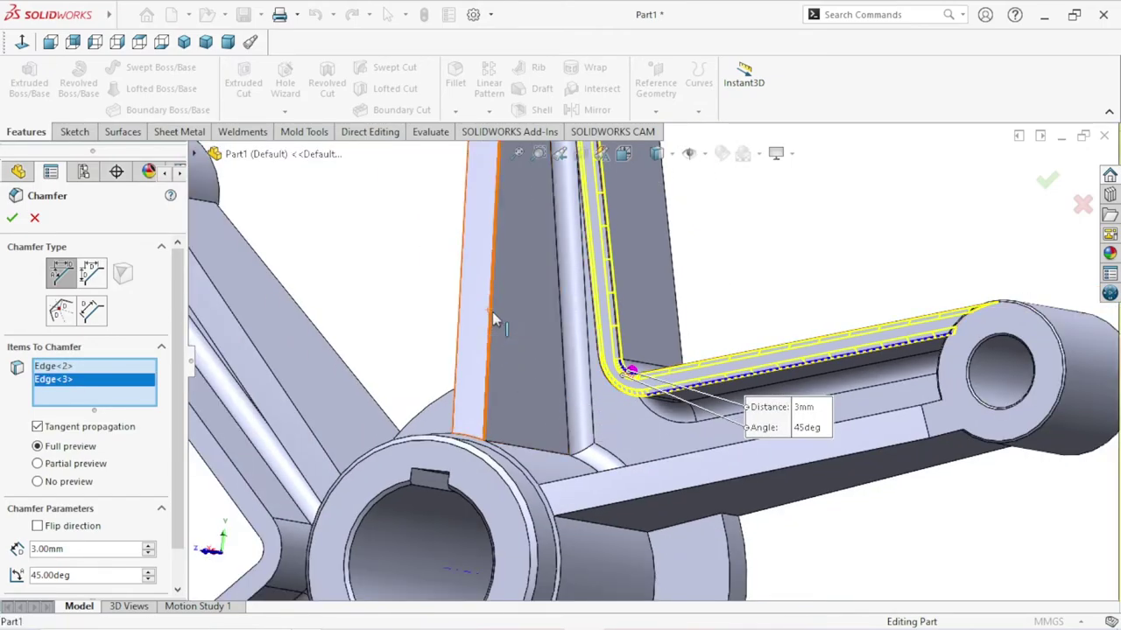
pyautogui.click(497, 345)
pyautogui.scroll(2, 495, 377)
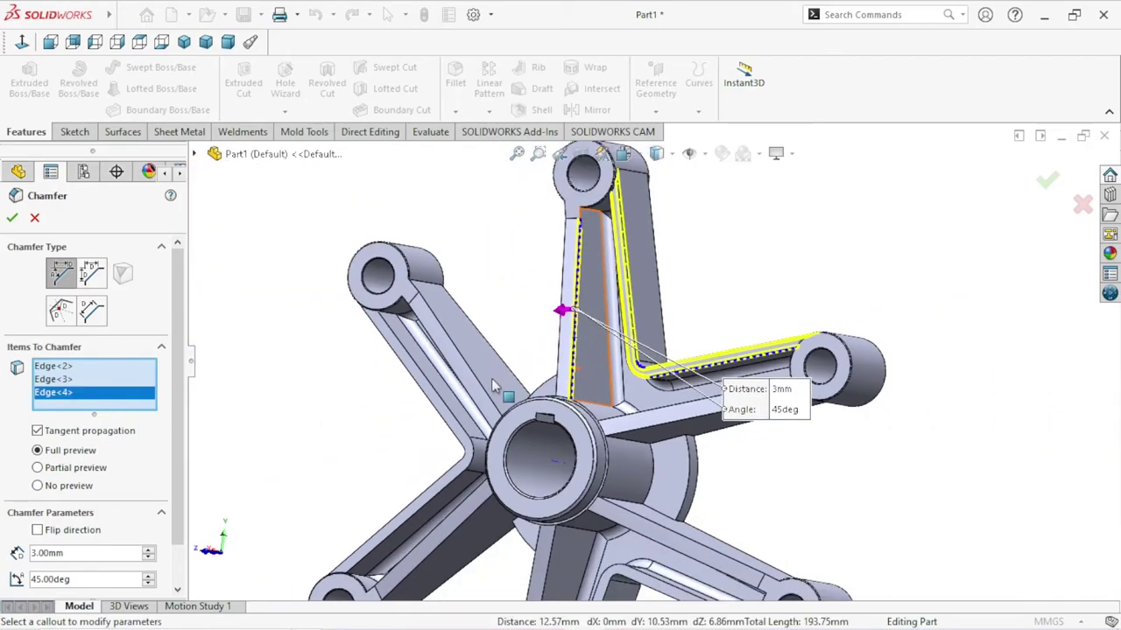
pyautogui.scroll(2, 491, 378)
pyautogui.scroll(-5, 610, 346)
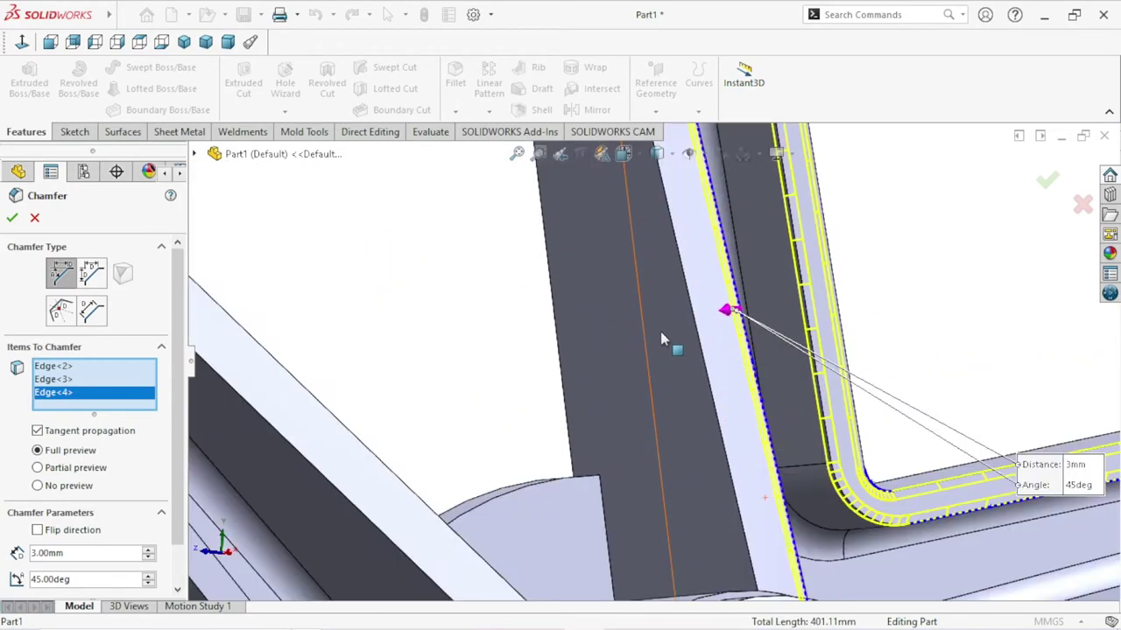
pyautogui.click(682, 273)
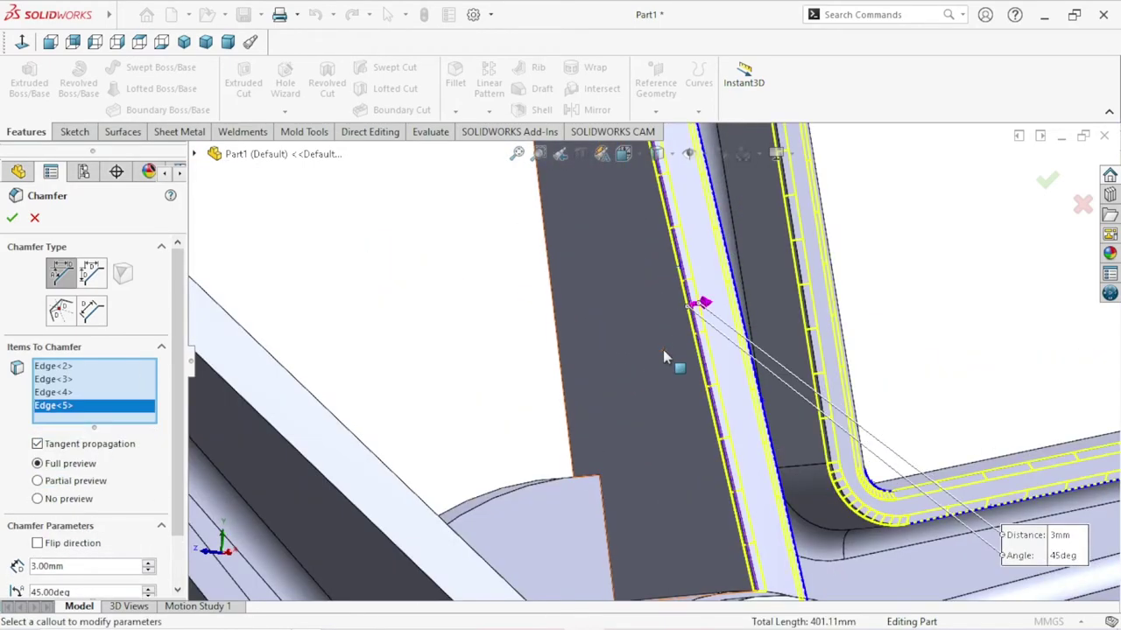
# Add the rib edges near the hub, both long rib edges and the curved rib edge.
pyautogui.scroll(5, 663, 350)
pyautogui.moveTo(870, 508); pyautogui.dragTo(659, 492, button='middle')
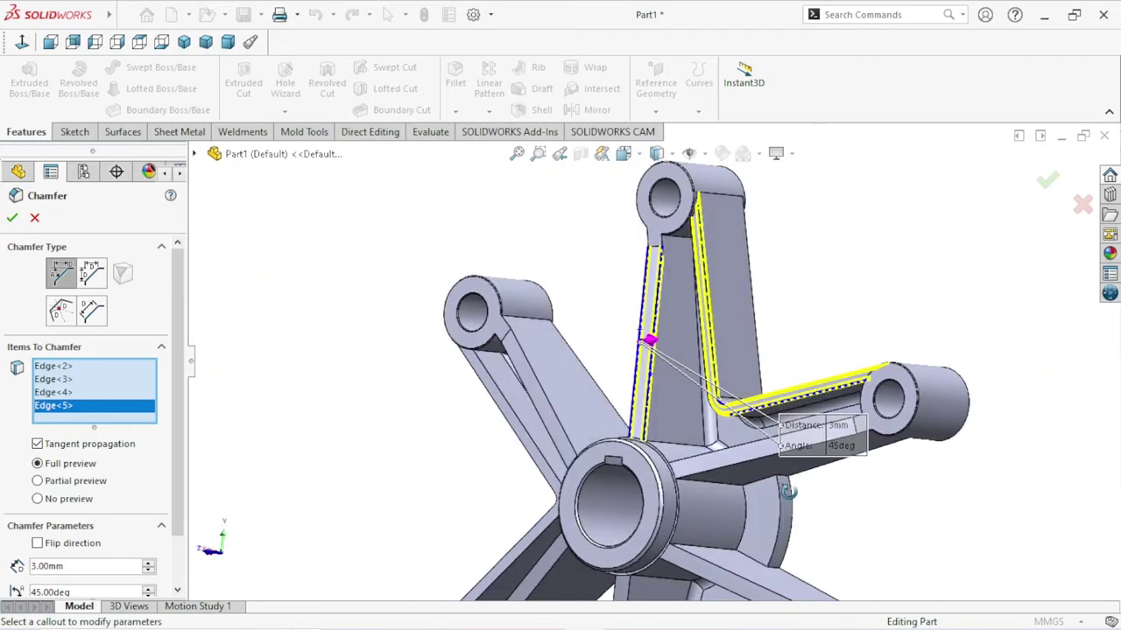
pyautogui.scroll(-5, 660, 492)
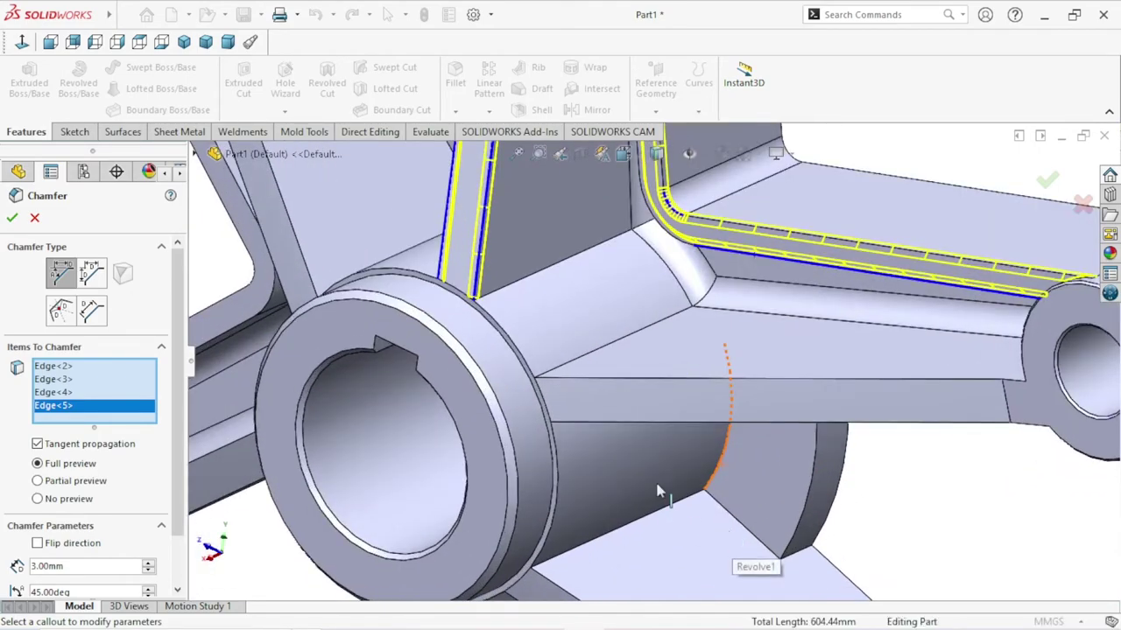
pyautogui.click(659, 381)
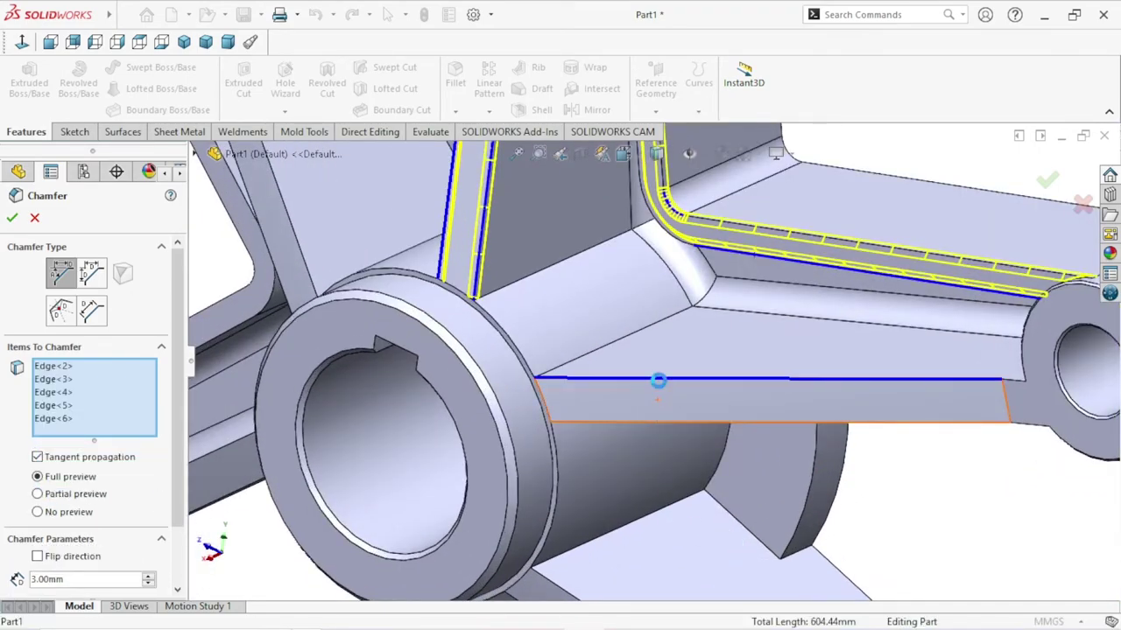
pyautogui.click(677, 424)
pyautogui.scroll(4, 738, 472)
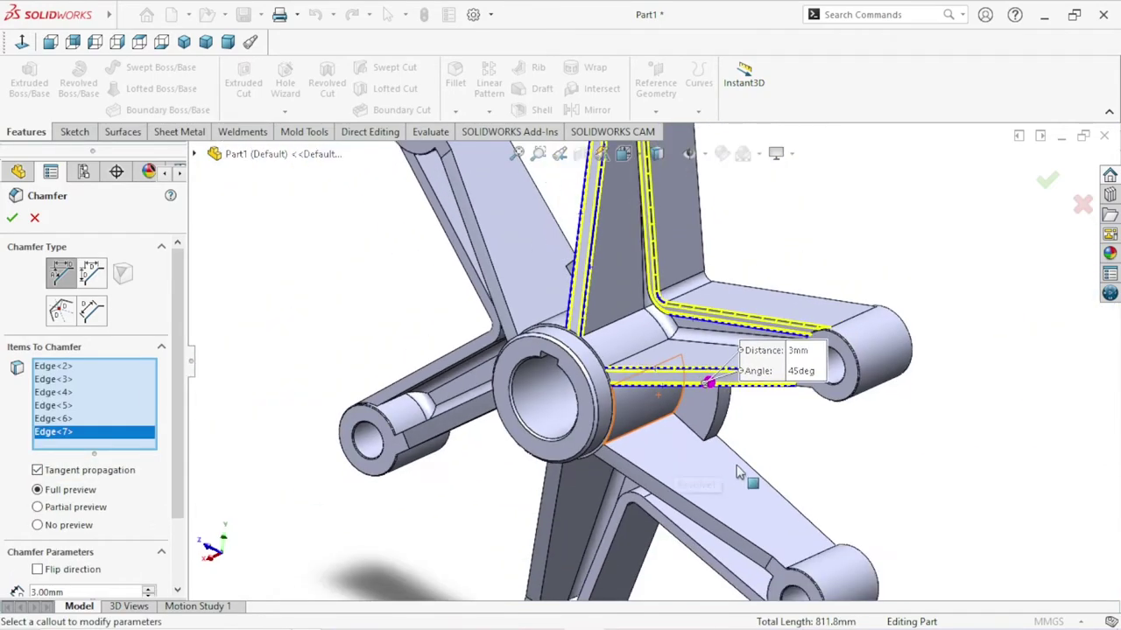
pyautogui.moveTo(758, 464); pyautogui.dragTo(823, 400, button='middle')
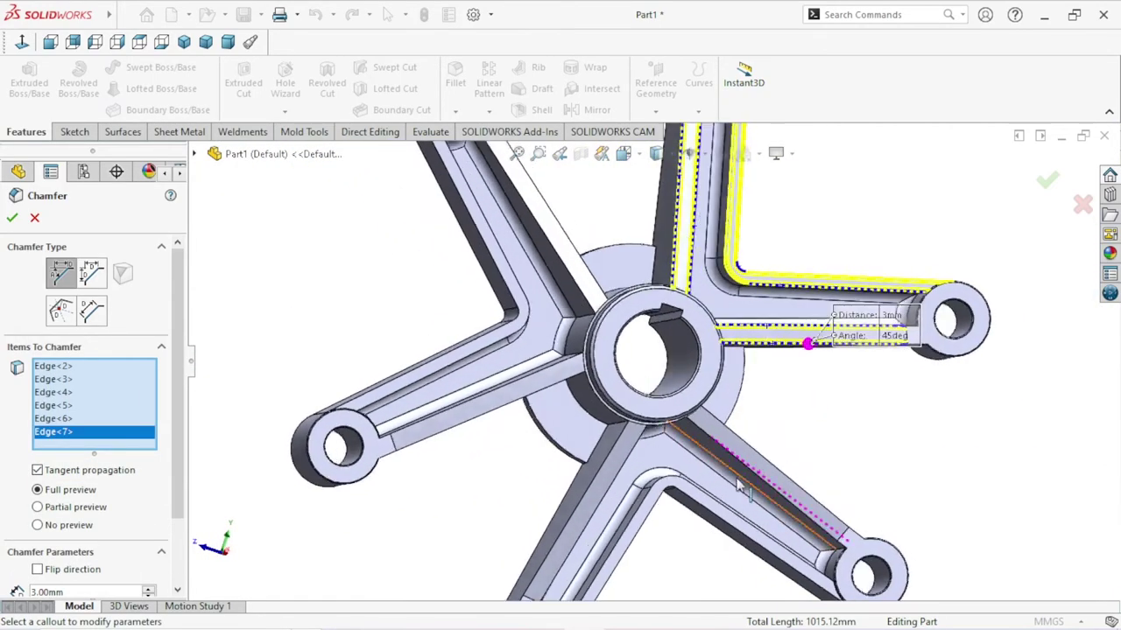
pyautogui.scroll(-5, 792, 442)
pyautogui.click(782, 400)
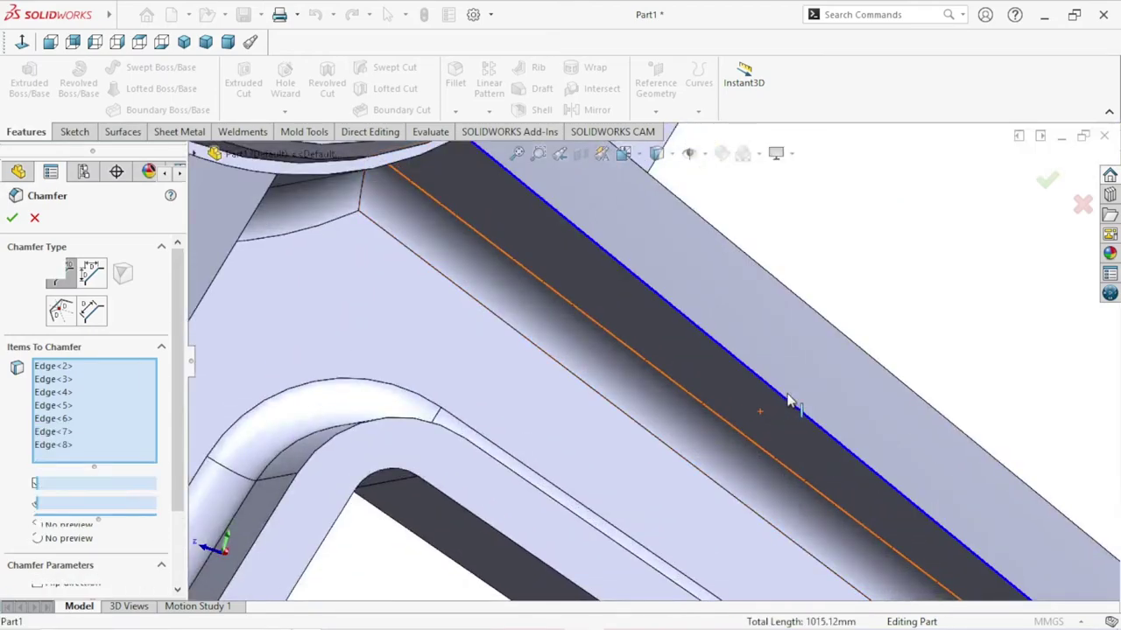
pyautogui.click(862, 351)
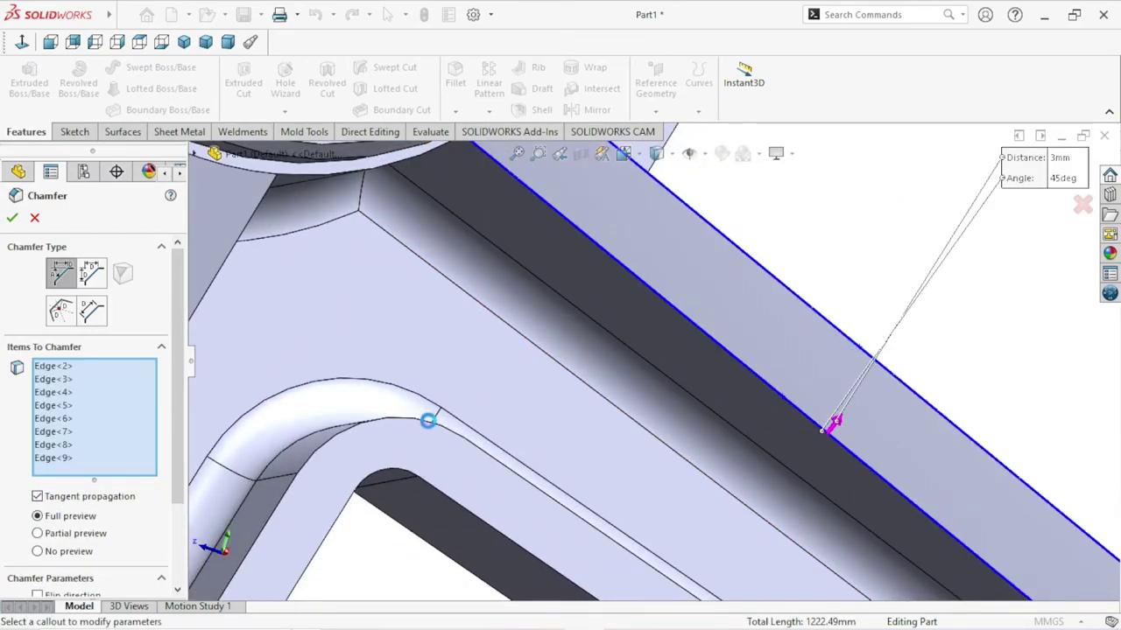
pyautogui.click(402, 424)
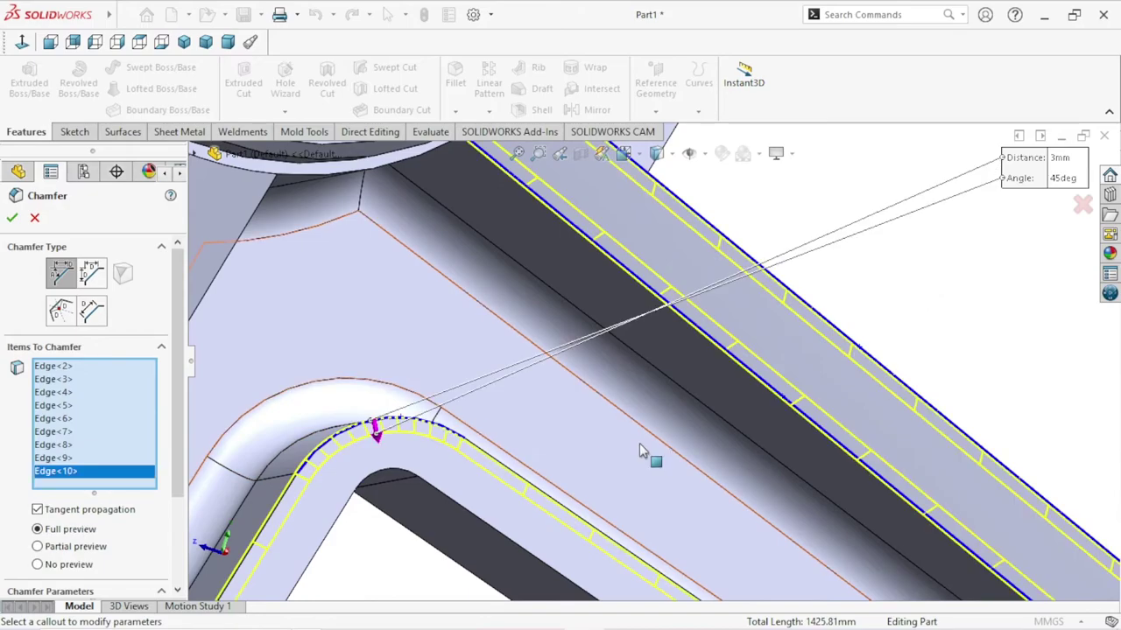
# Add the spoke-junction rib edges, the neighbouring arm's edge and a curved fillet edge.
pyautogui.scroll(5, 627, 442)
pyautogui.moveTo(625, 440); pyautogui.dragTo(555, 405, button='middle')
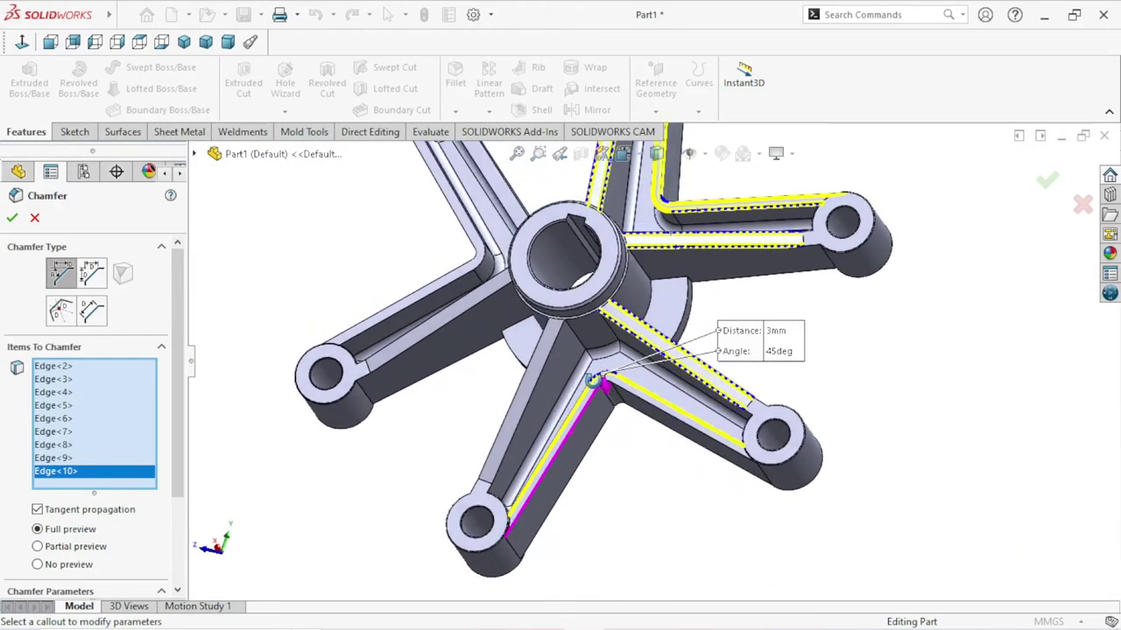
pyautogui.scroll(-6, 555, 405)
pyautogui.click(604, 321)
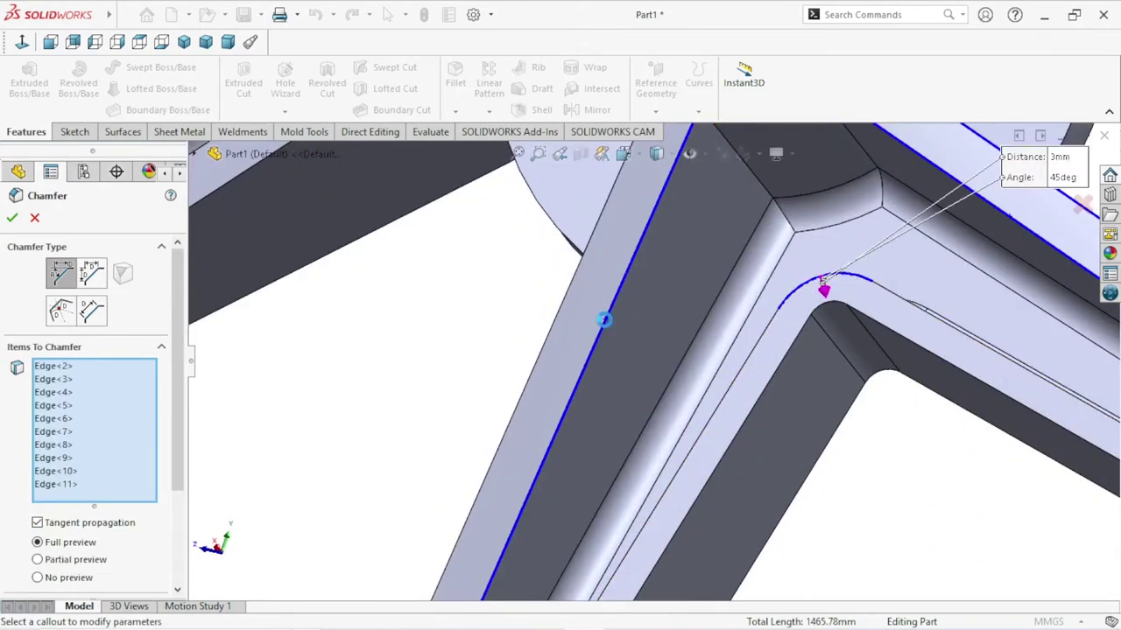
pyautogui.moveTo(439, 350); pyautogui.dragTo(726, 443, button='middle')
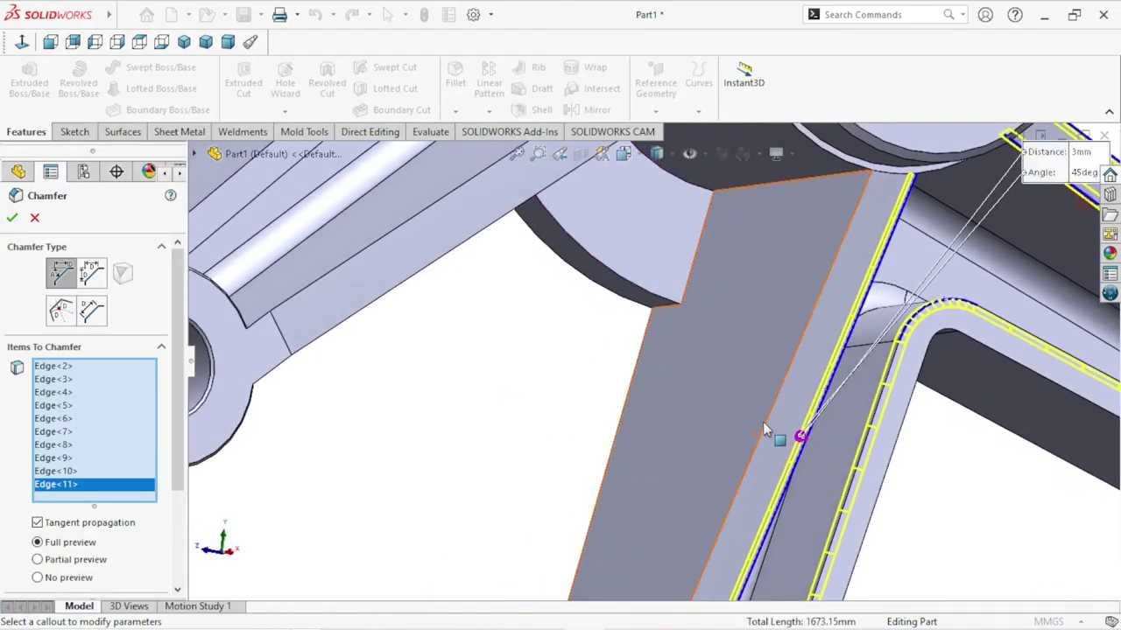
pyautogui.click(764, 429)
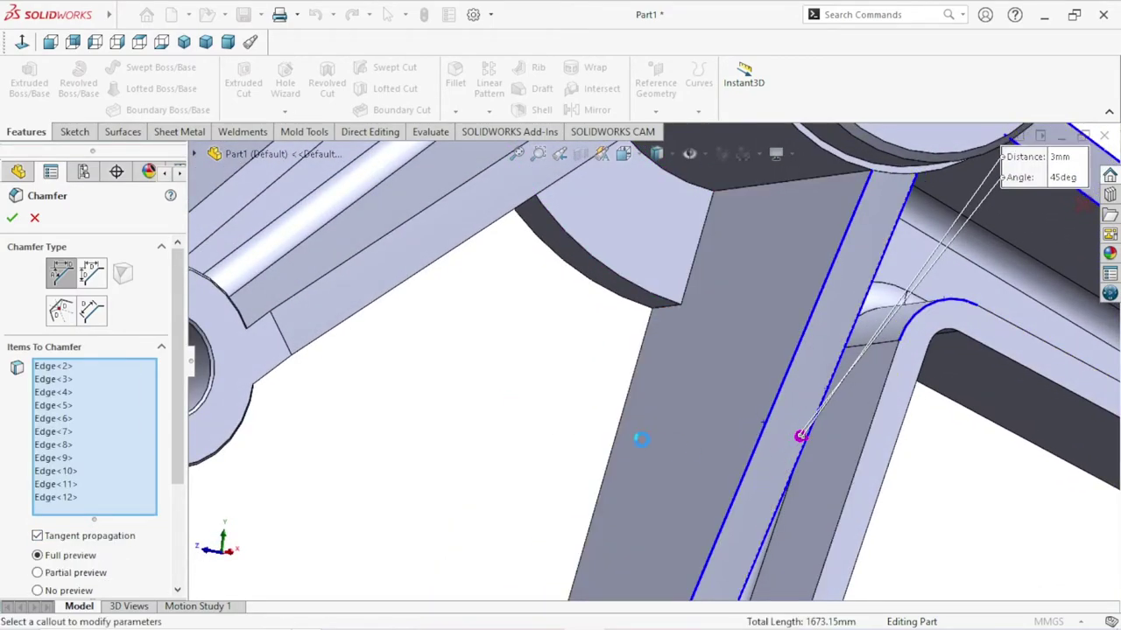
pyautogui.click(415, 284)
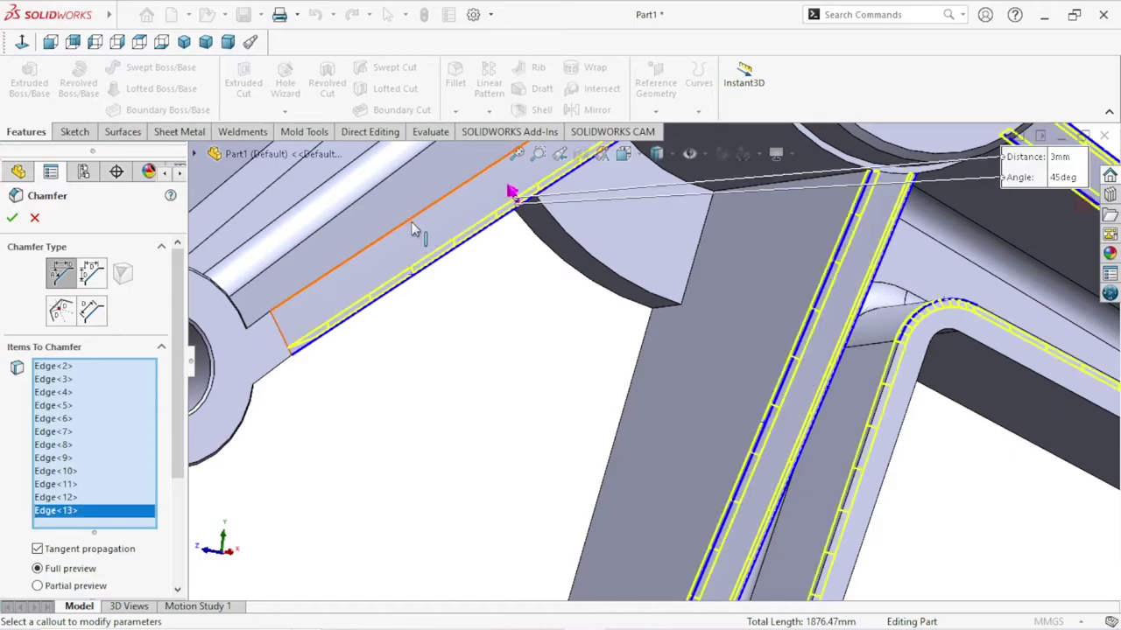
pyautogui.click(413, 224)
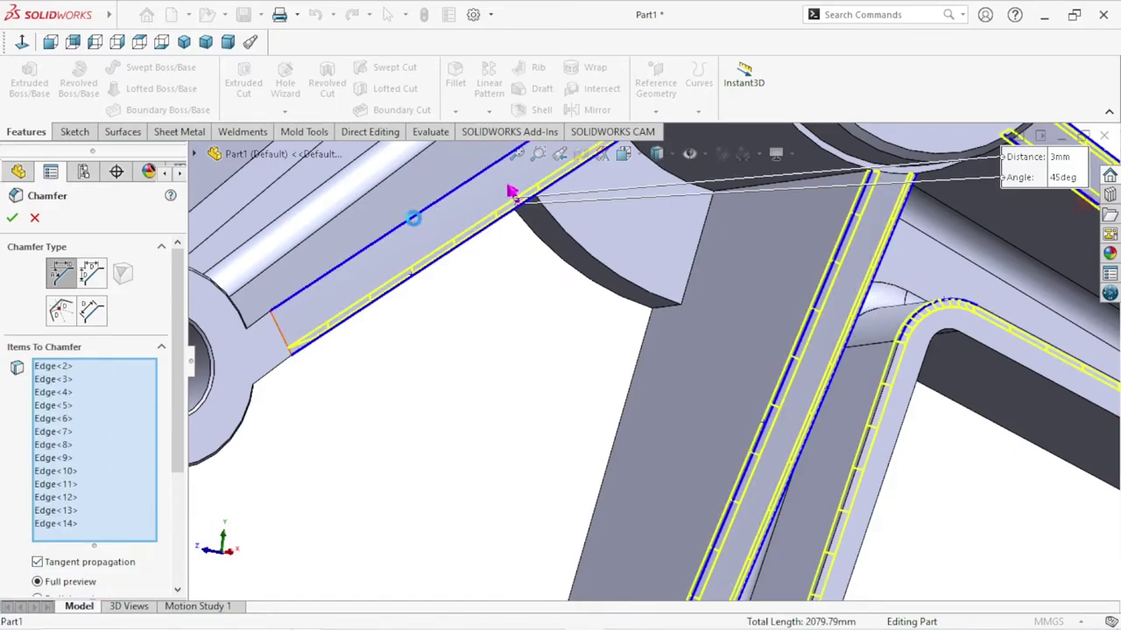
pyautogui.scroll(2, 517, 393)
pyautogui.scroll(3, 516, 394)
pyautogui.scroll(-3, 600, 325)
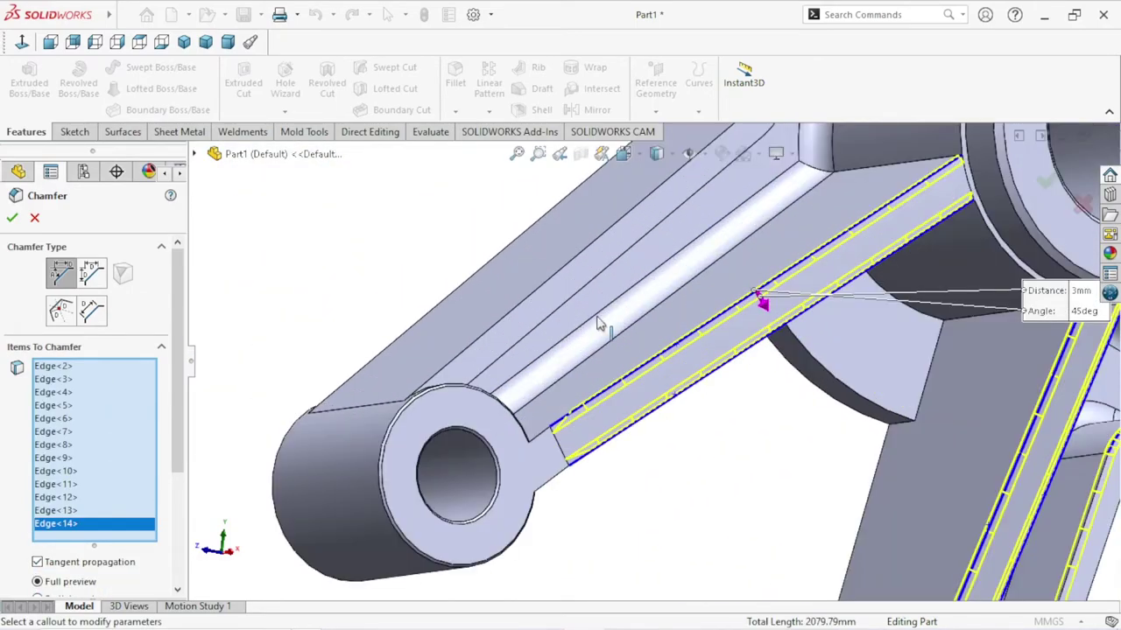
pyautogui.moveTo(601, 325)
pyautogui.mouseDown(button='middle')
pyautogui.moveTo(560, 333)
pyautogui.moveTo(635, 327)
pyautogui.mouseUp(button='middle')
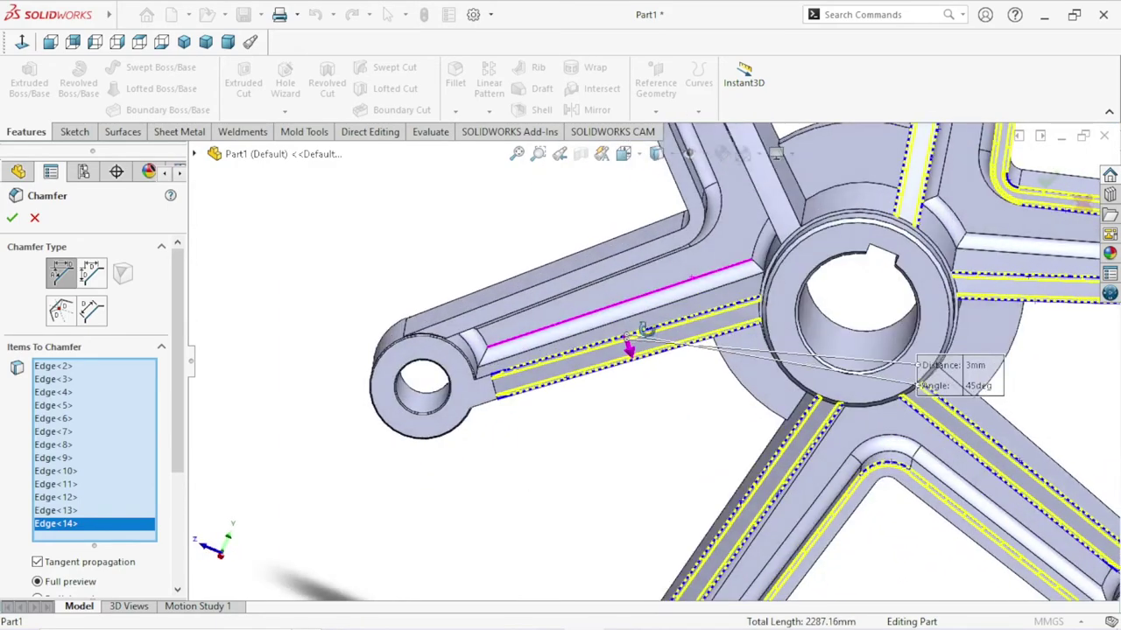
pyautogui.scroll(-3, 723, 237)
pyautogui.scroll(-2, 619, 235)
pyautogui.click(617, 233)
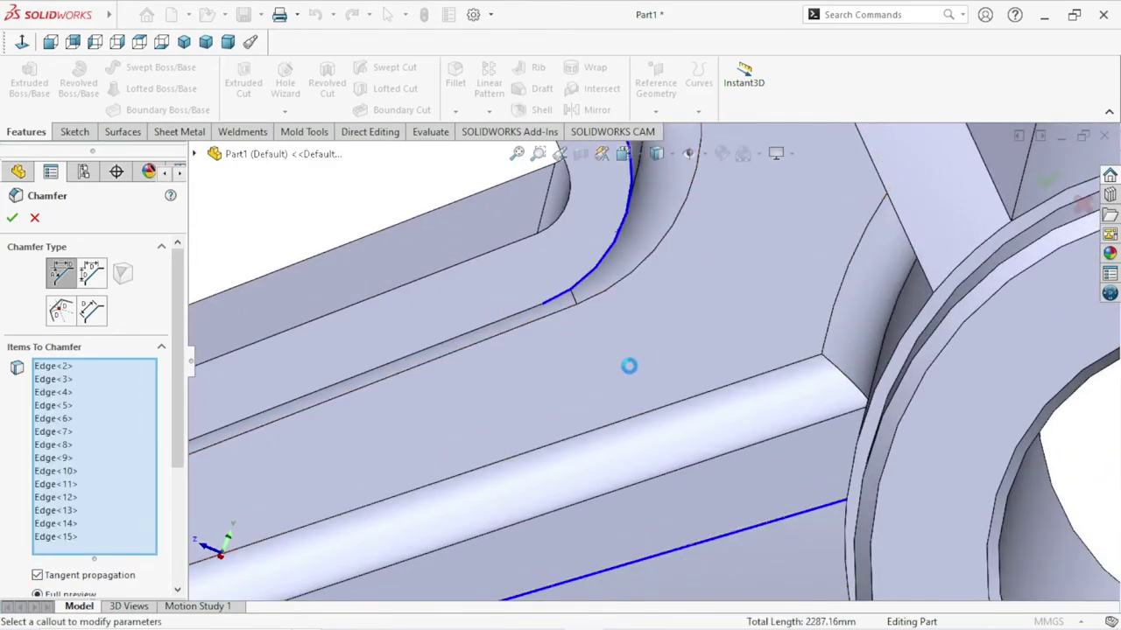
# Add another arm's parallel rib edges, then delete the mistakenly added Edge entry.
pyautogui.scroll(5, 627, 427)
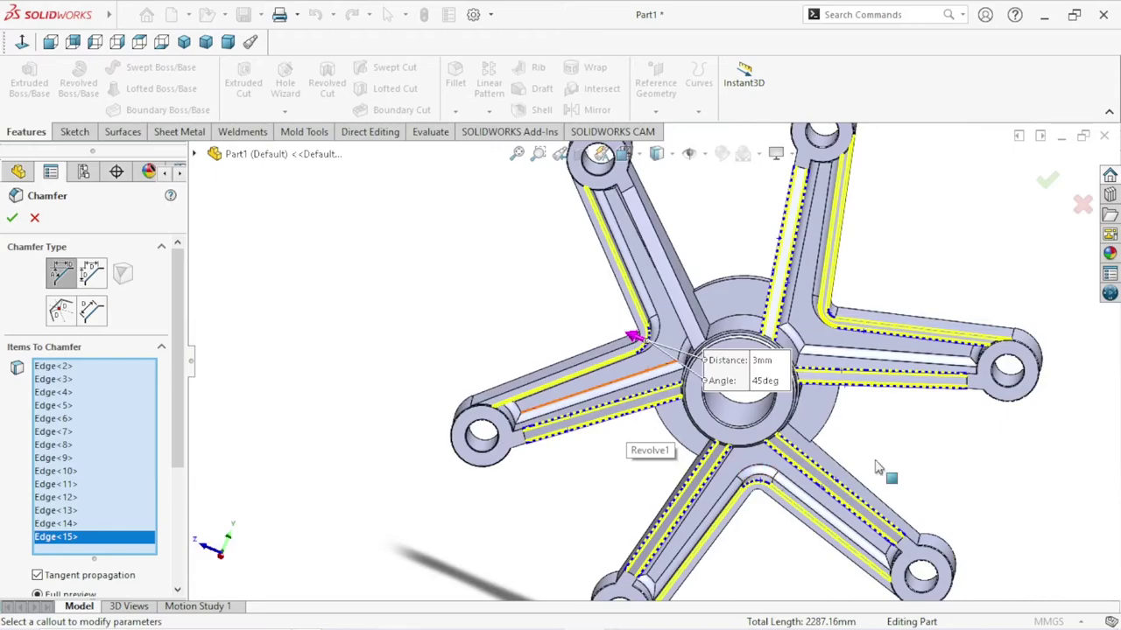
pyautogui.scroll(3, 953, 455)
pyautogui.scroll(-5, 704, 280)
pyautogui.moveTo(711, 301)
pyautogui.mouseDown(button='middle')
pyautogui.moveTo(720, 256)
pyautogui.moveTo(663, 320)
pyautogui.mouseUp(button='middle')
pyautogui.scroll(-5, 662, 320)
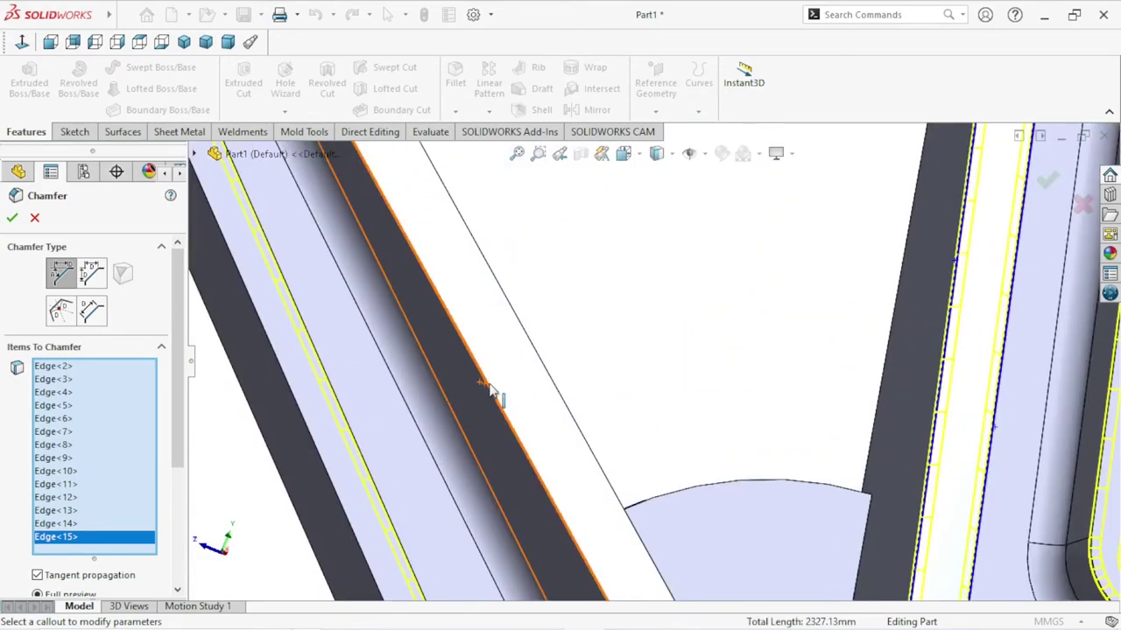
pyautogui.click(490, 391)
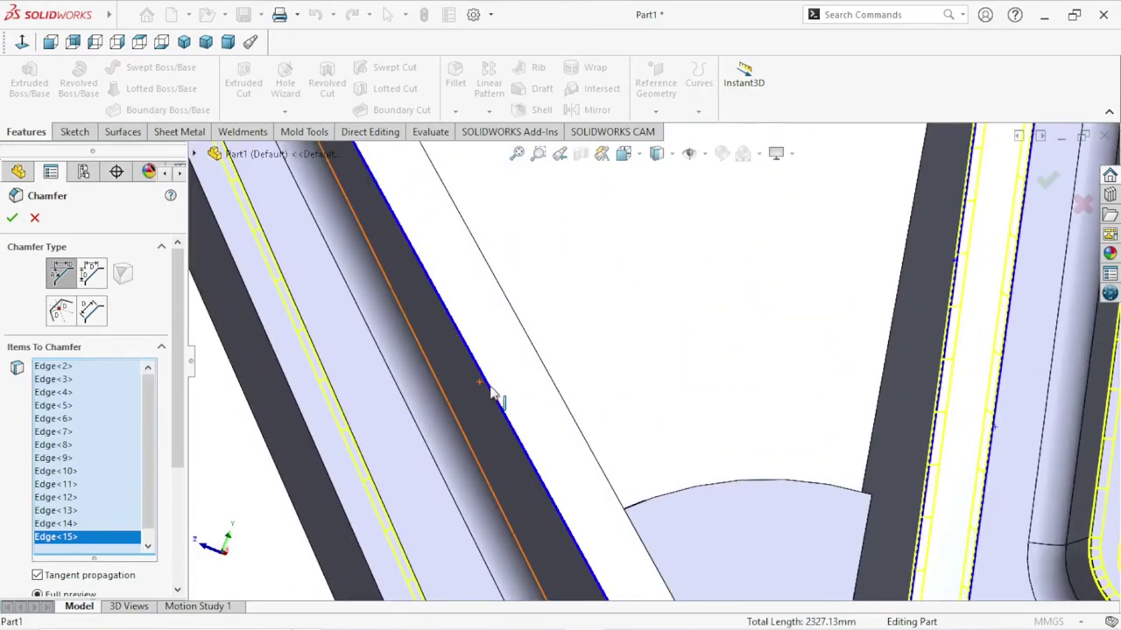
pyautogui.click(555, 385)
pyautogui.scroll(2, 655, 379)
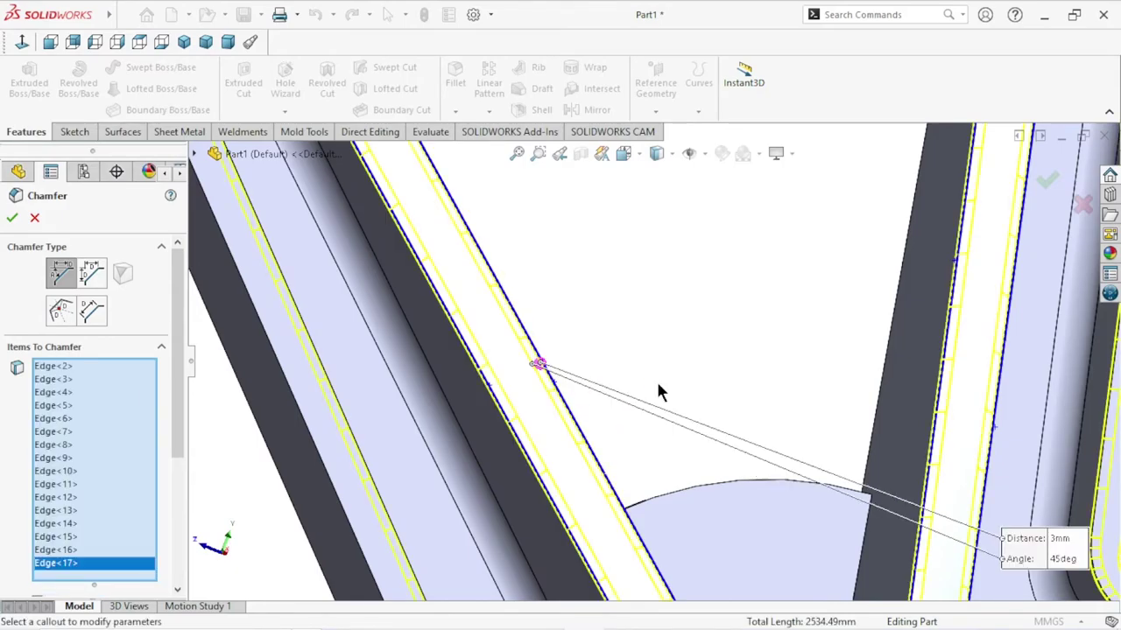
pyautogui.scroll(3, 656, 379)
pyautogui.scroll(-5, 578, 342)
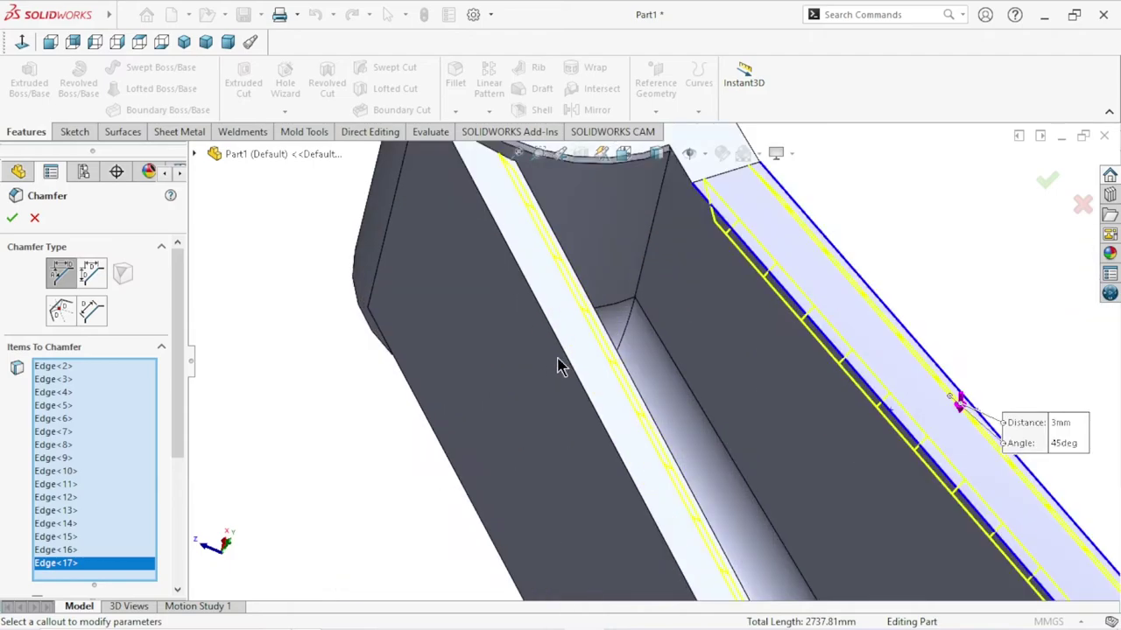
pyautogui.click(648, 250)
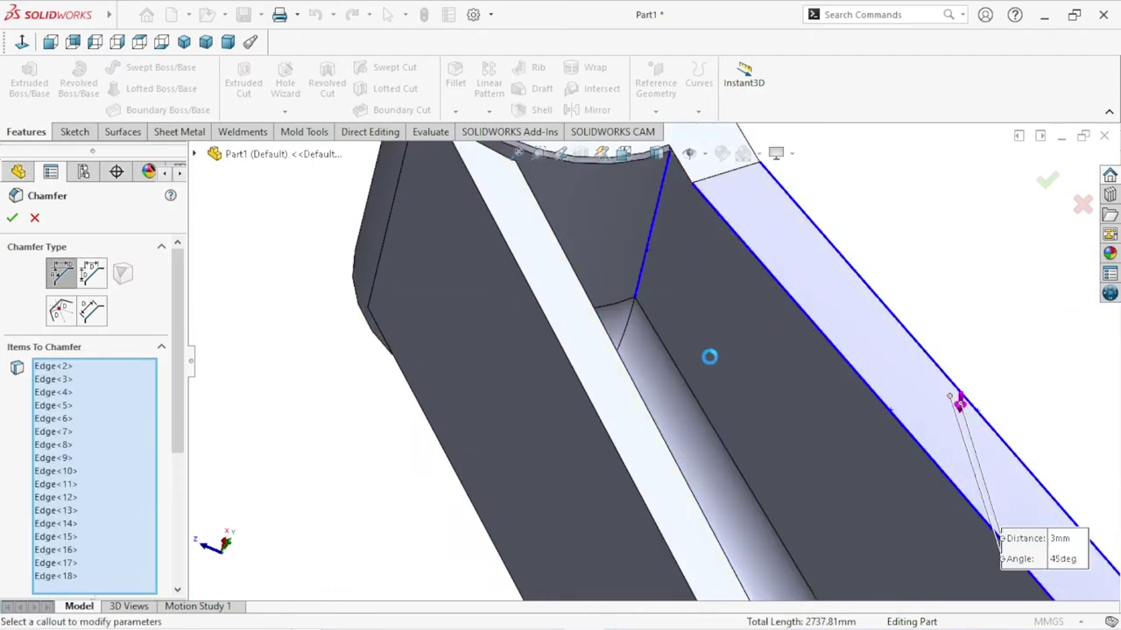
pyautogui.rightClick(73, 591)
pyautogui.click(139, 529)
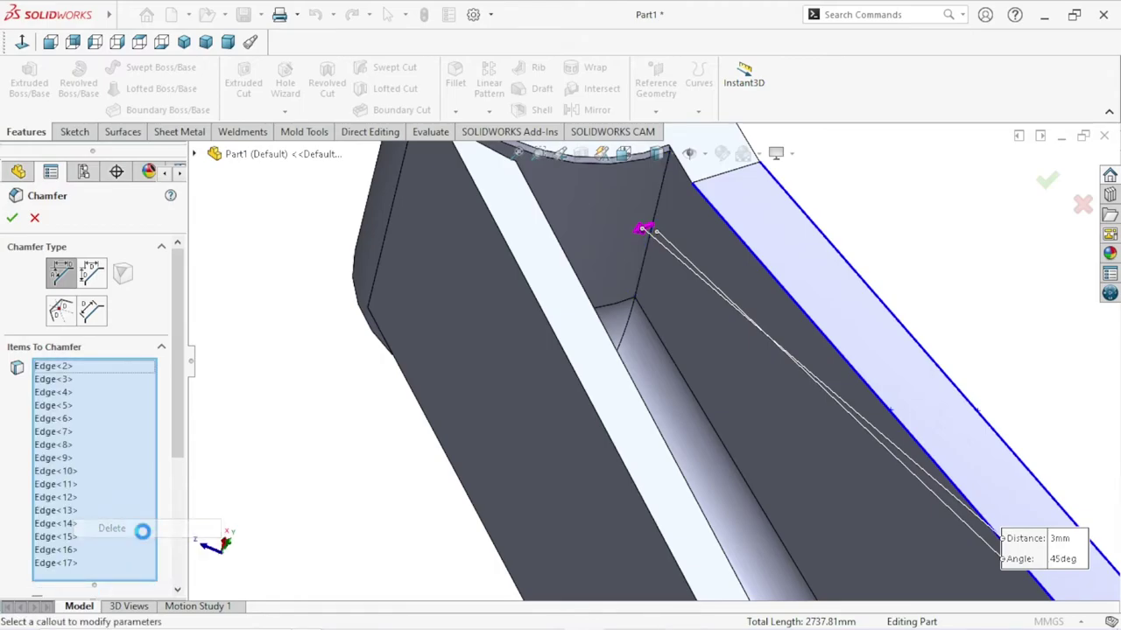
# Add the remaining rib edge and check the 3 mm × 45° chamfer preview on 17 edges.
pyautogui.scroll(5, 739, 339)
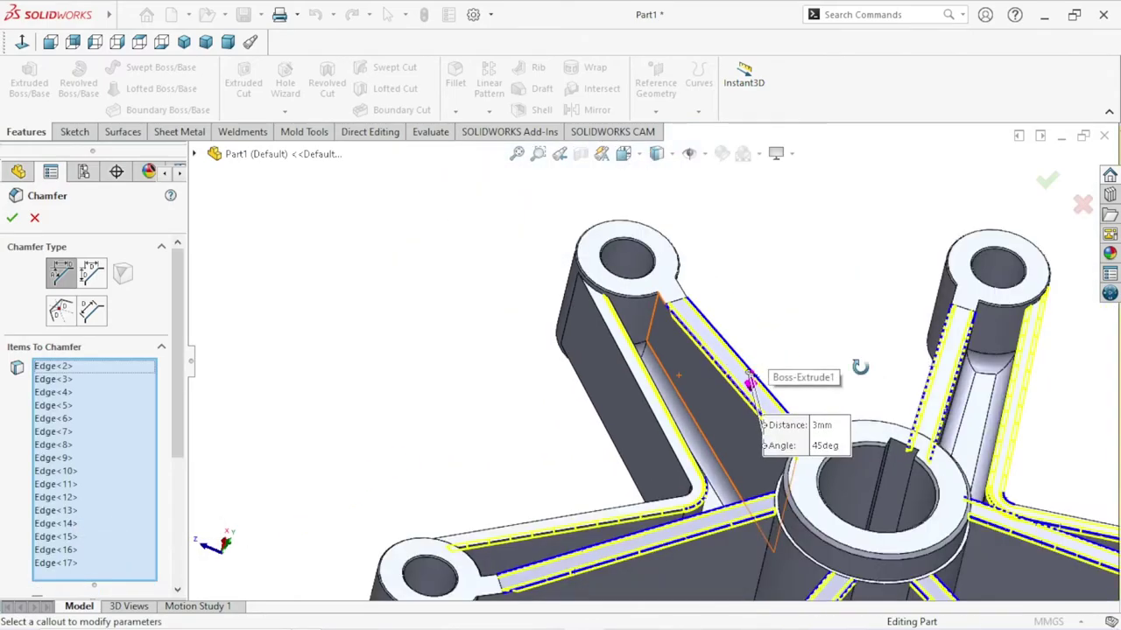
pyautogui.scroll(2, 860, 367)
pyautogui.scroll(2, 853, 412)
pyautogui.scroll(4, 845, 464)
pyautogui.moveTo(846, 464)
pyautogui.mouseDown(button='middle')
pyautogui.moveTo(738, 487)
pyautogui.moveTo(729, 411)
pyautogui.mouseUp(button='middle')
pyautogui.scroll(-3, 710, 383)
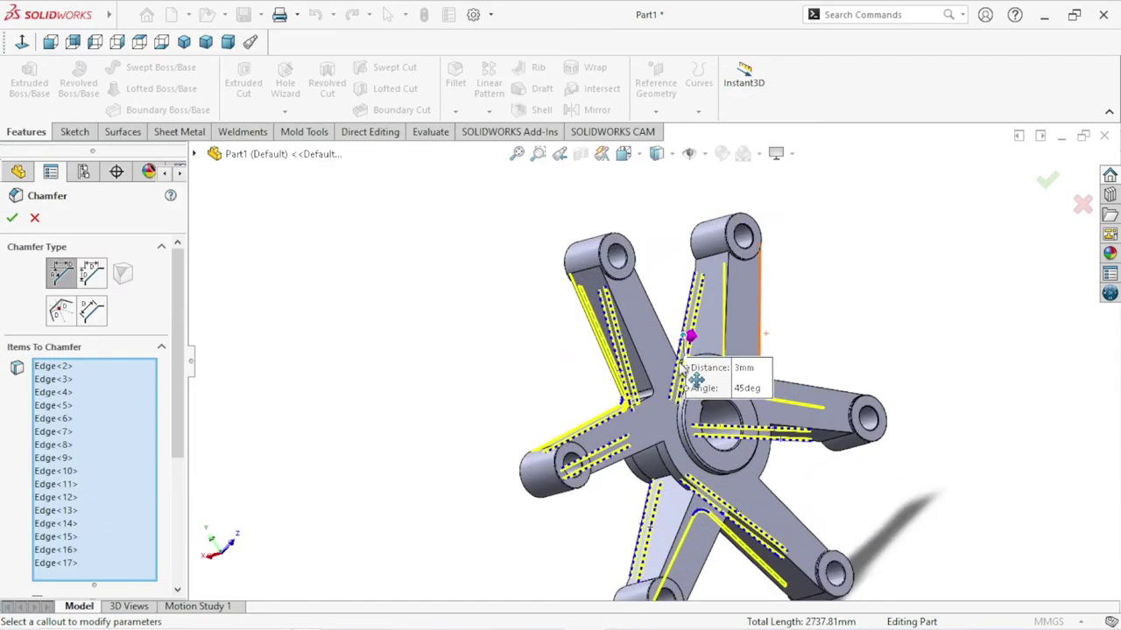
pyautogui.scroll(-4, 568, 363)
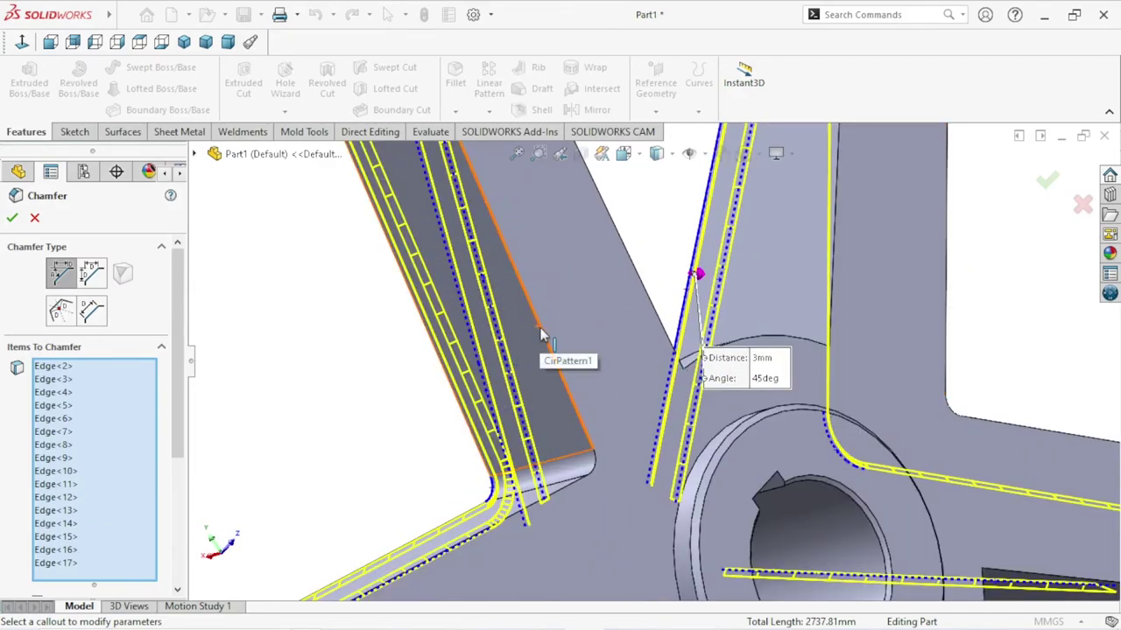
pyautogui.click(541, 335)
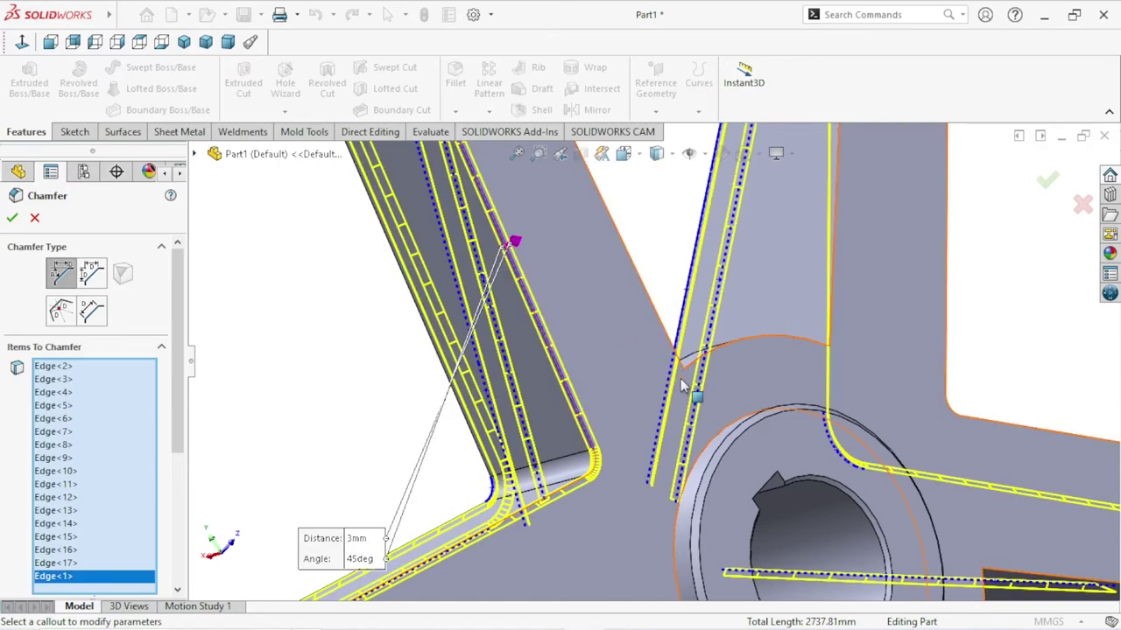
pyautogui.scroll(3, 671, 420)
pyautogui.scroll(4, 788, 450)
pyautogui.moveTo(850, 457)
pyautogui.mouseDown(button='middle')
pyautogui.moveTo(865, 452)
pyautogui.moveTo(775, 467)
pyautogui.mouseUp(button='middle')
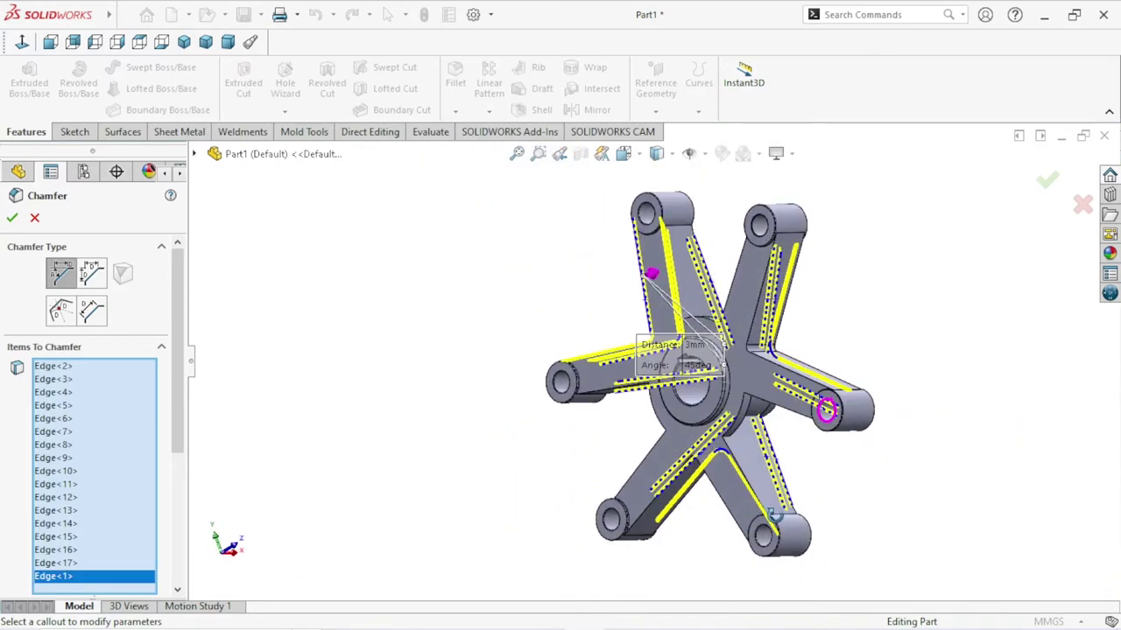
# Add the rib edges on the first arms to the 3 mm × 45° chamfer selection.
pyautogui.moveTo(775, 467); pyautogui.dragTo(710, 317, button='middle')
pyautogui.scroll(-5, 709, 317)
pyautogui.scroll(-2, 709, 317)
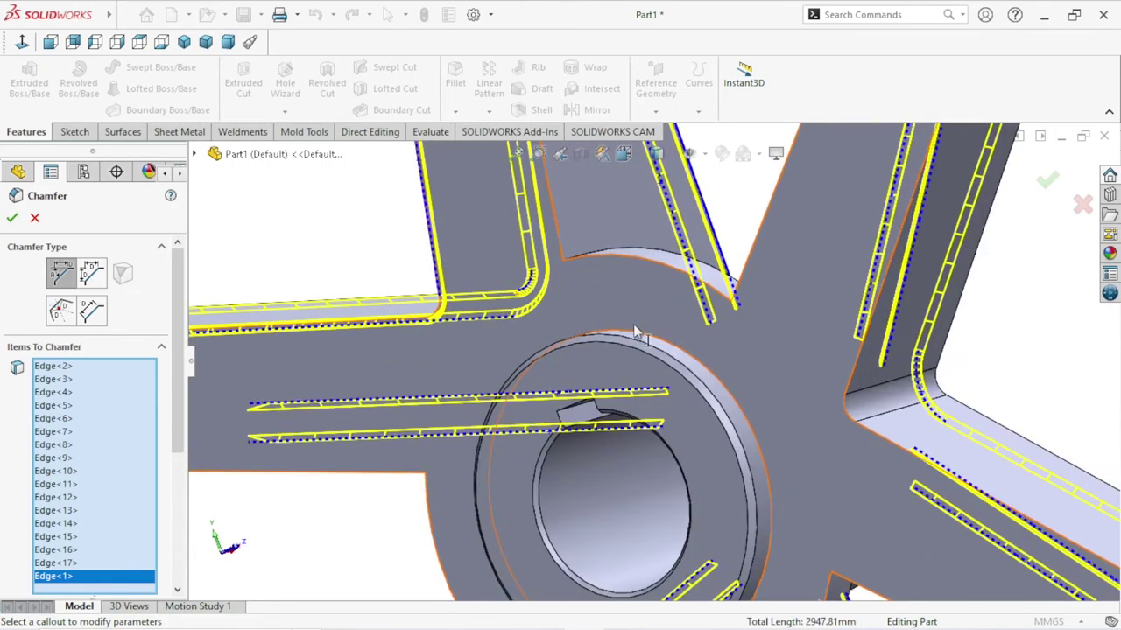
pyautogui.click(652, 267)
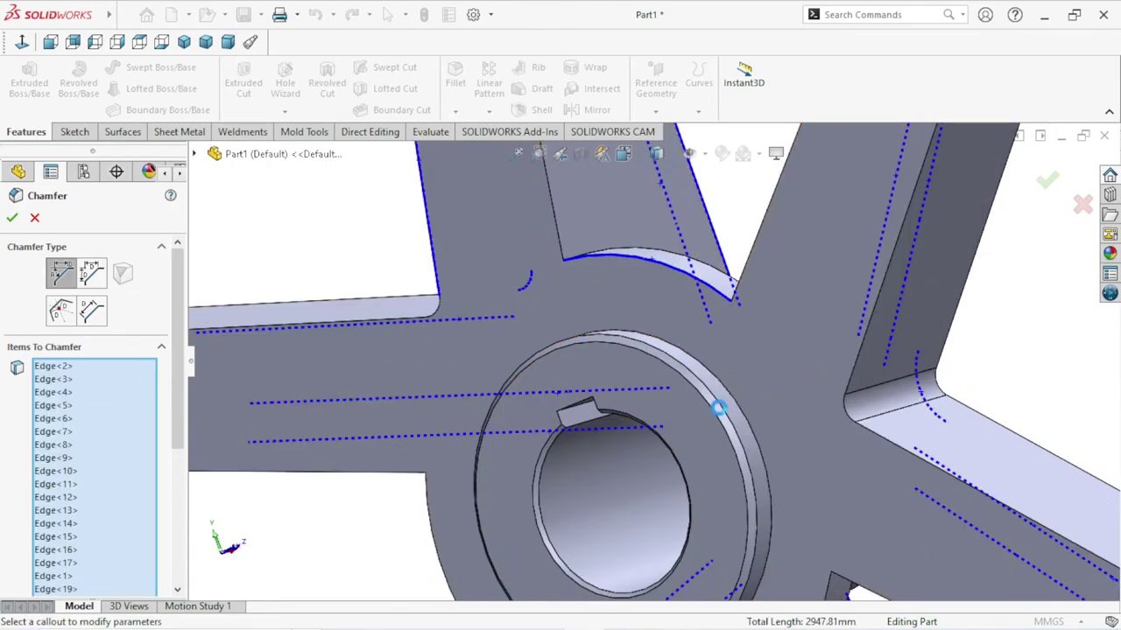
pyautogui.scroll(5, 758, 429)
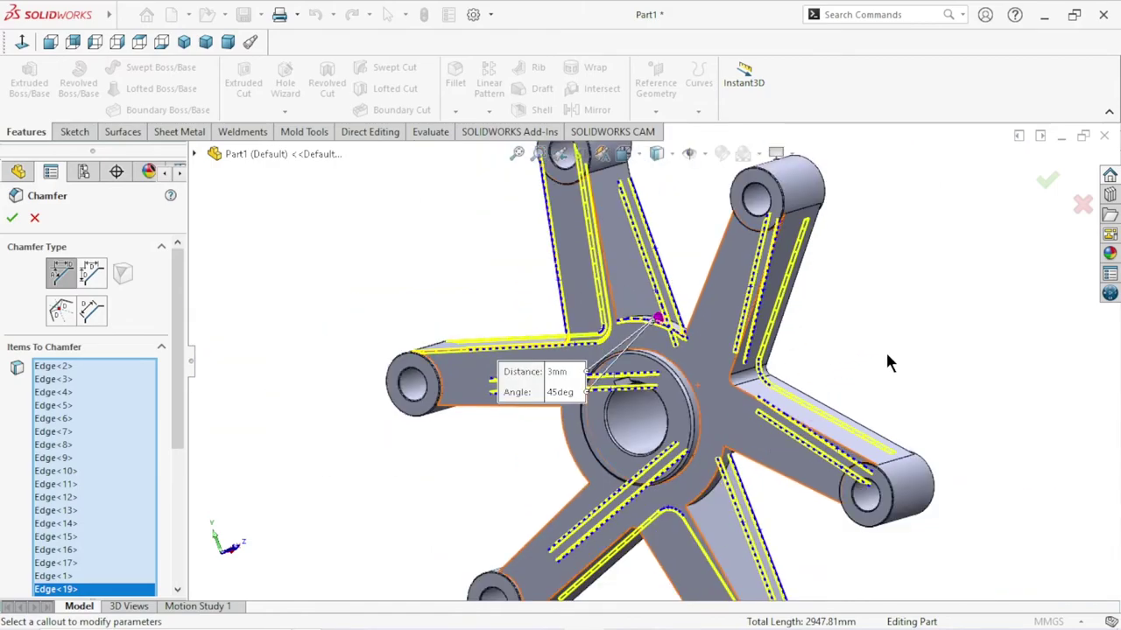
pyautogui.click(711, 279)
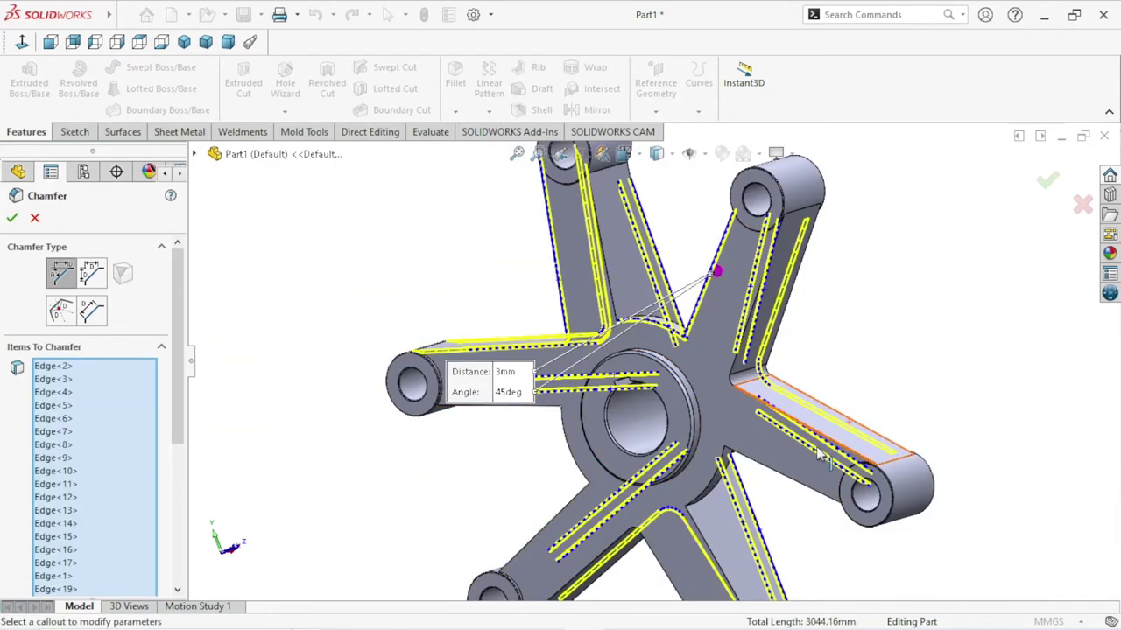
pyautogui.click(734, 375)
pyautogui.scroll(-3, 791, 504)
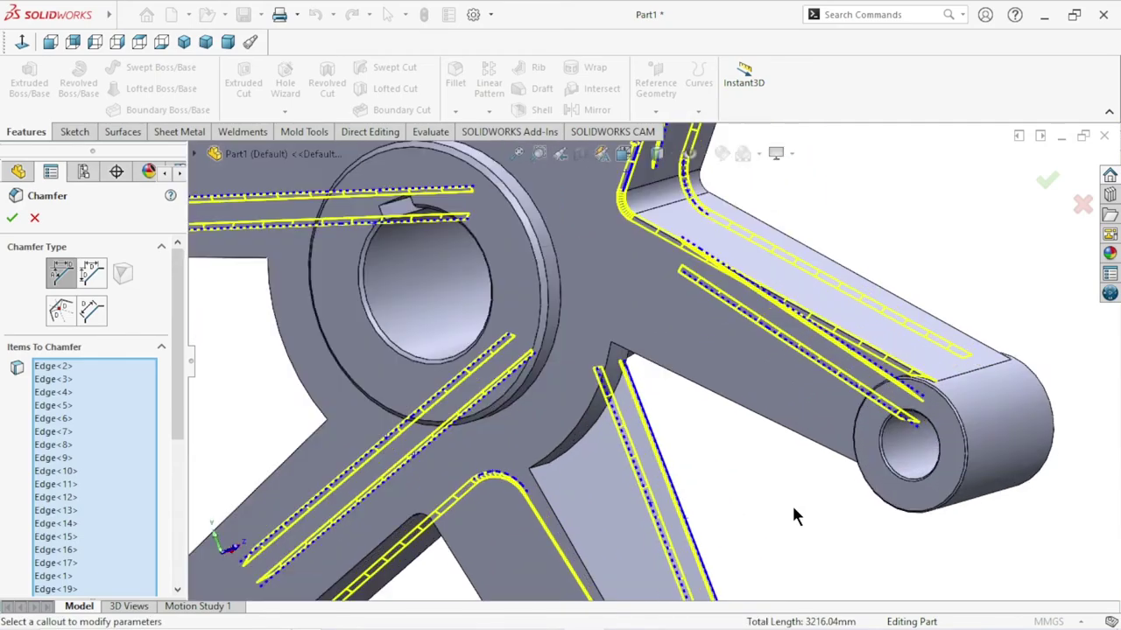
pyautogui.moveTo(792, 504)
pyautogui.mouseDown(button='middle')
pyautogui.moveTo(796, 523)
pyautogui.moveTo(823, 447)
pyautogui.moveTo(638, 445)
pyautogui.mouseUp(button='middle')
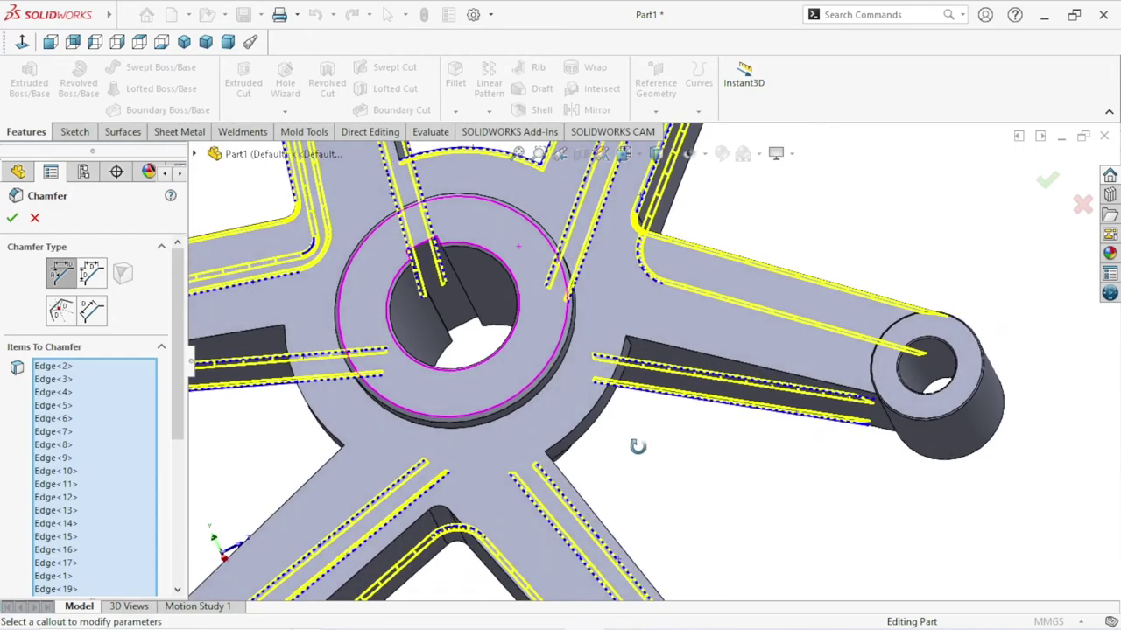
pyautogui.click(595, 417)
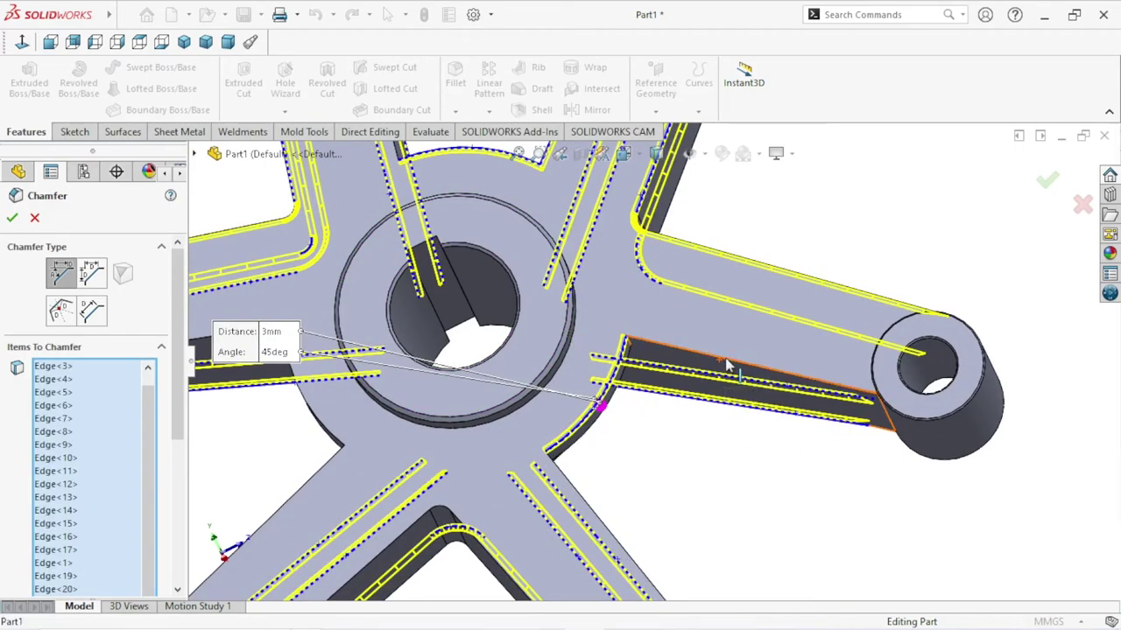
pyautogui.click(727, 365)
pyautogui.scroll(5, 692, 482)
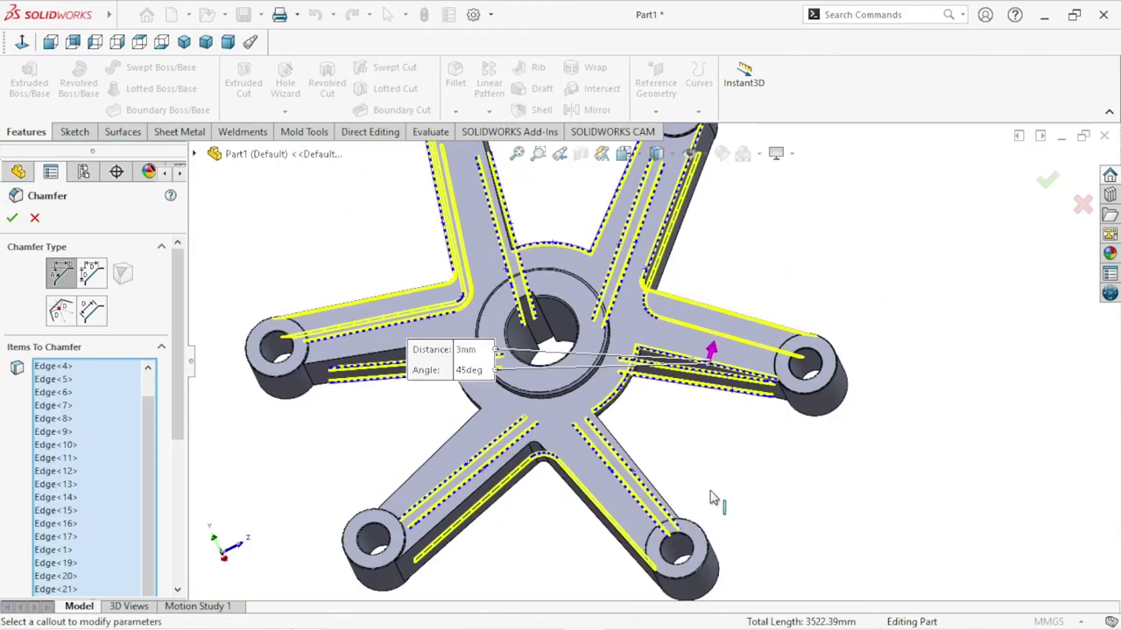
pyautogui.moveTo(703, 478); pyautogui.dragTo(551, 514, button='middle')
pyautogui.scroll(-4, 525, 472)
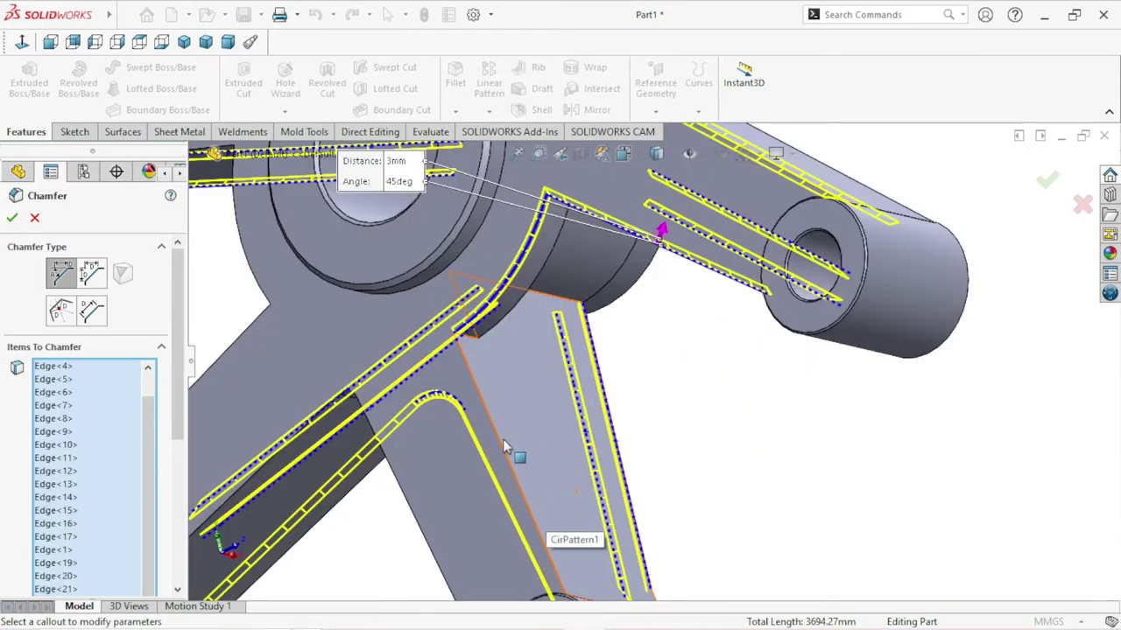
pyautogui.click(500, 446)
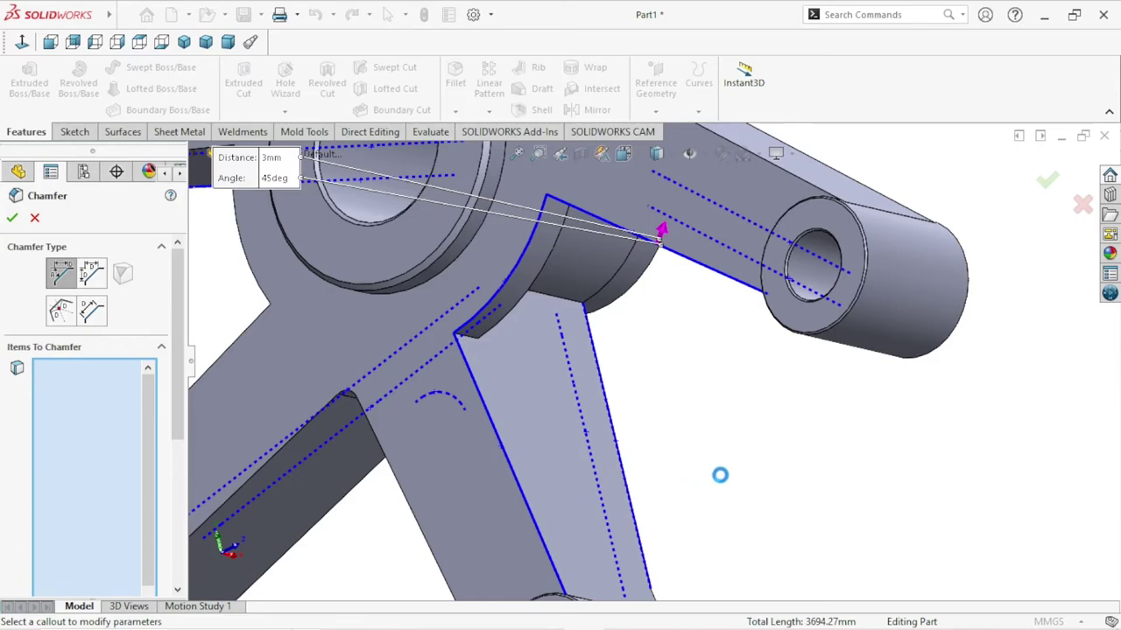
pyautogui.scroll(5, 717, 470)
# Select the remaining arms' rib edges, including the upper arm, and apply the 3 mm × 45° chamfer.
pyautogui.moveTo(717, 470)
pyautogui.mouseDown(button='middle')
pyautogui.moveTo(751, 465)
pyautogui.moveTo(803, 503)
pyautogui.moveTo(666, 438)
pyautogui.mouseUp(button='middle')
pyautogui.scroll(-5, 510, 378)
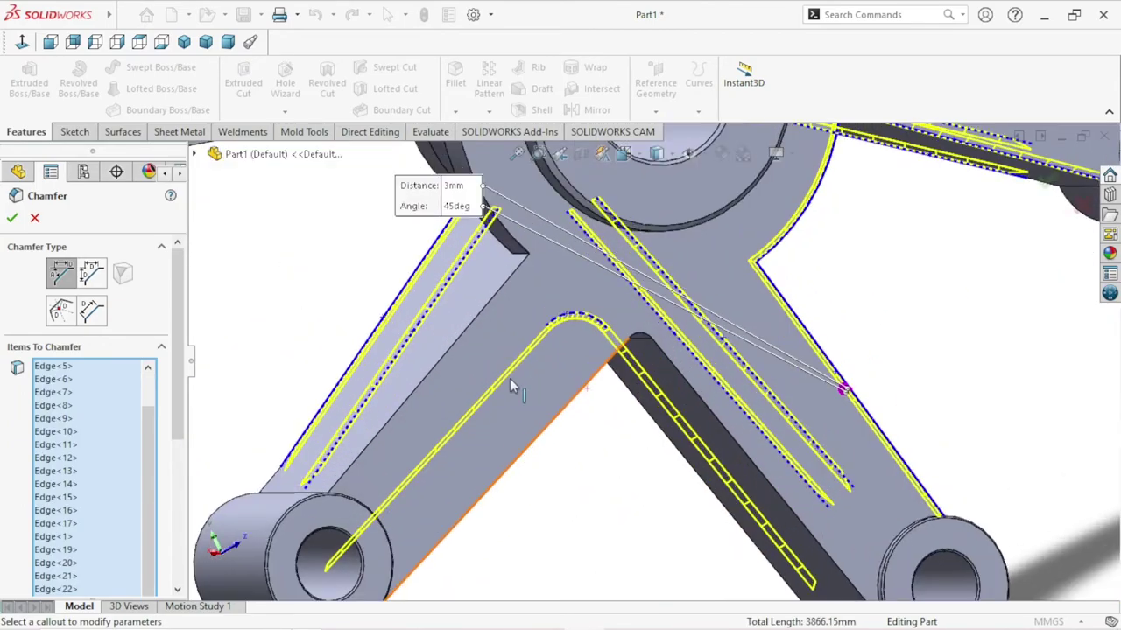
pyautogui.click(457, 337)
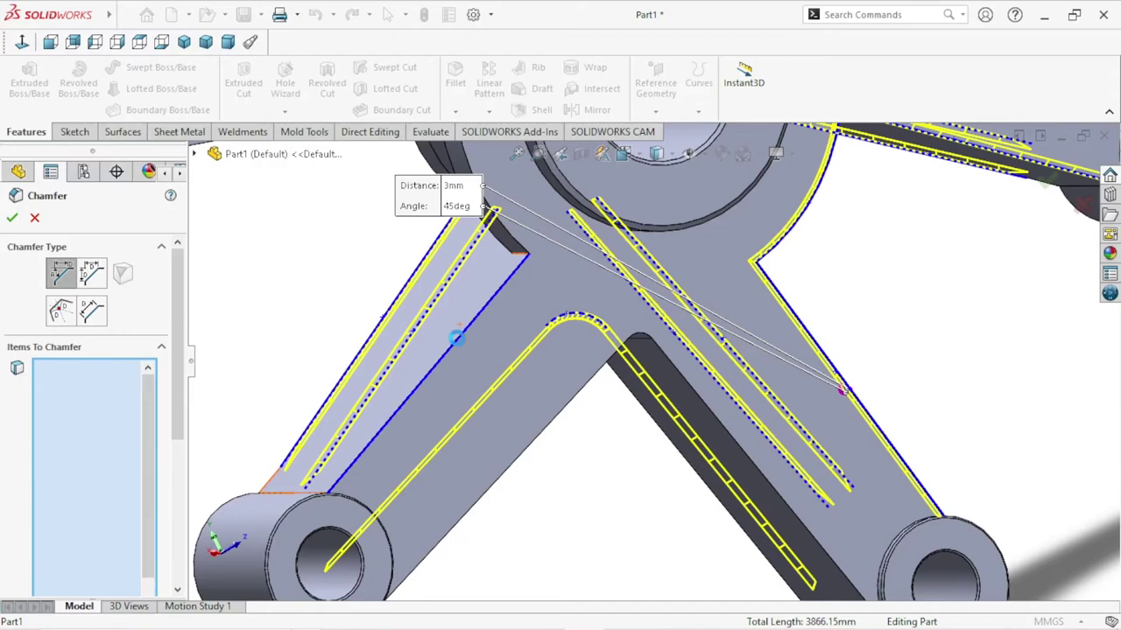
pyautogui.click(553, 426)
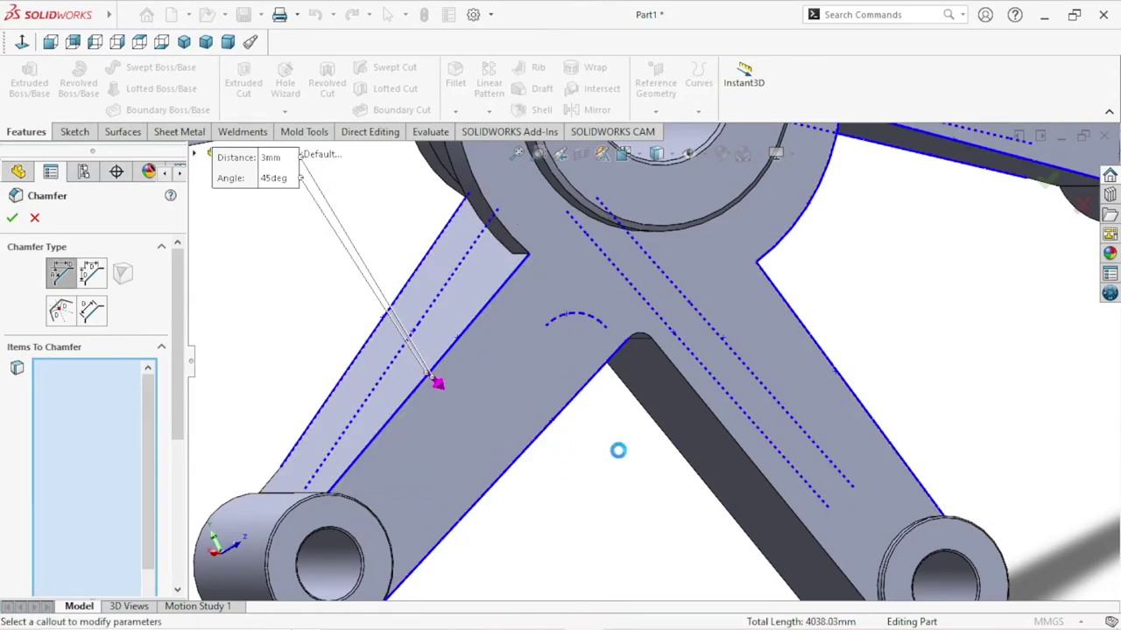
pyautogui.scroll(5, 639, 471)
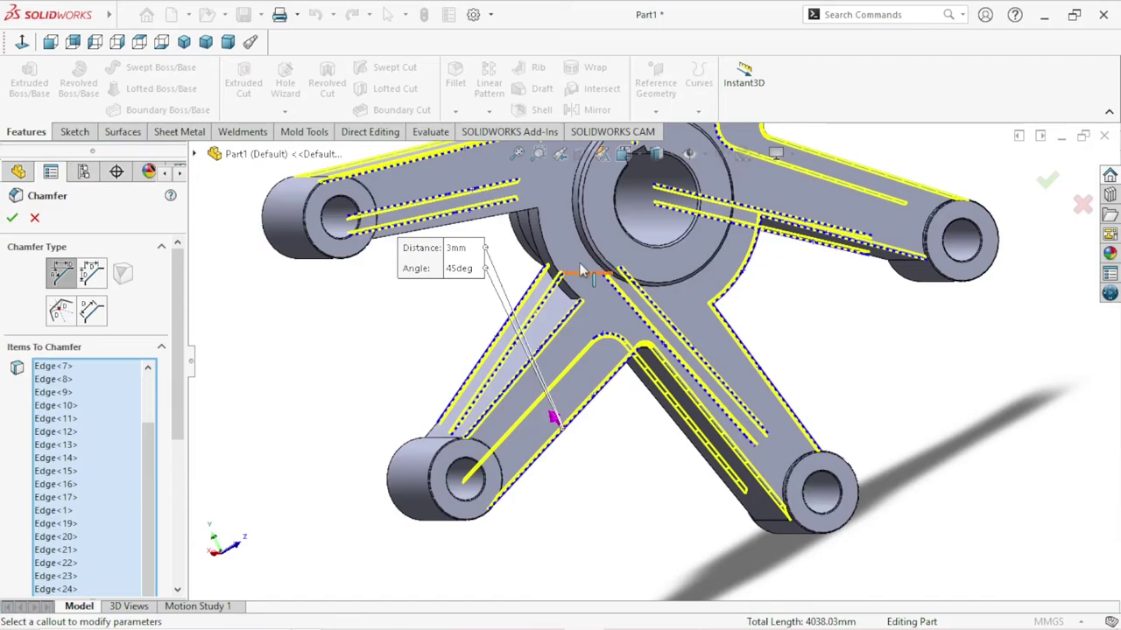
pyautogui.click(544, 245)
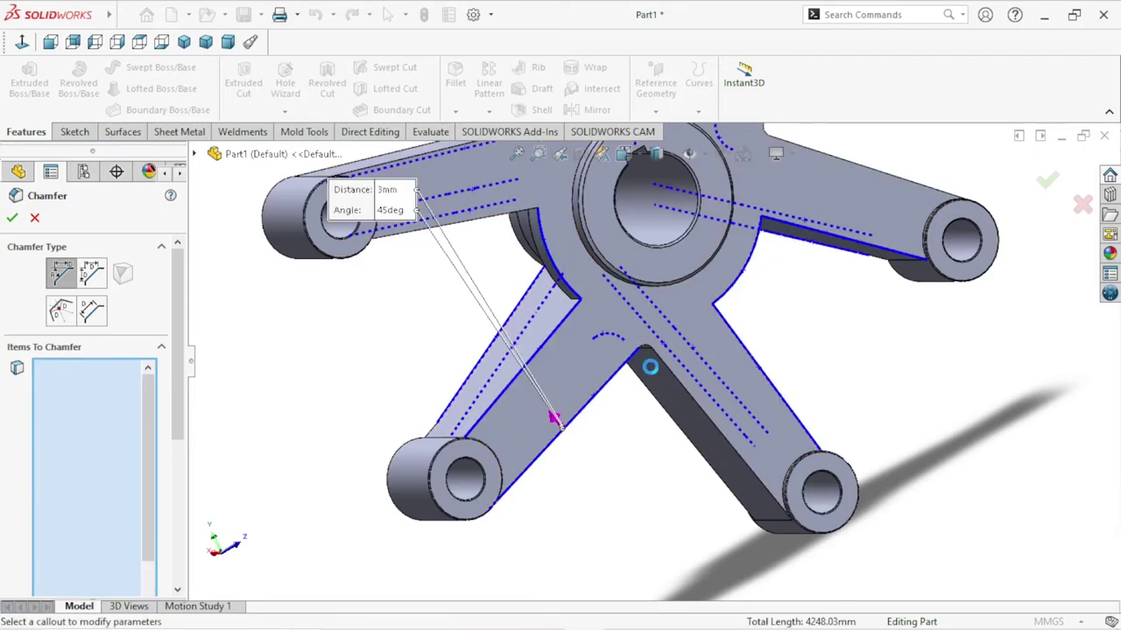
pyautogui.moveTo(656, 458); pyautogui.dragTo(561, 332, button='middle')
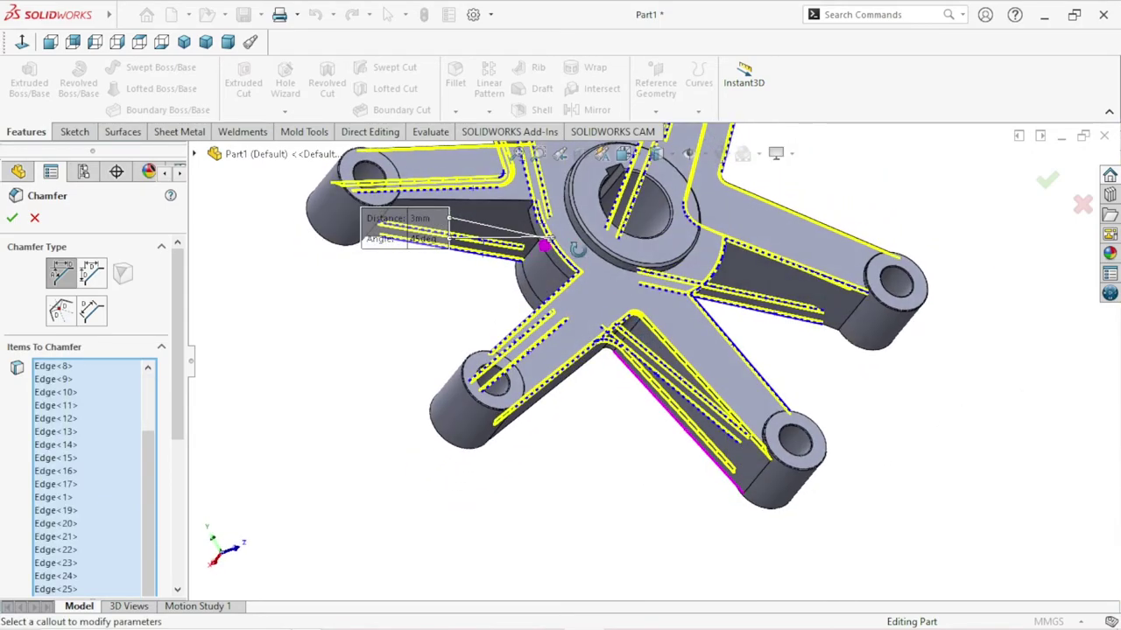
pyautogui.scroll(-5, 505, 221)
pyautogui.scroll(-2, 517, 218)
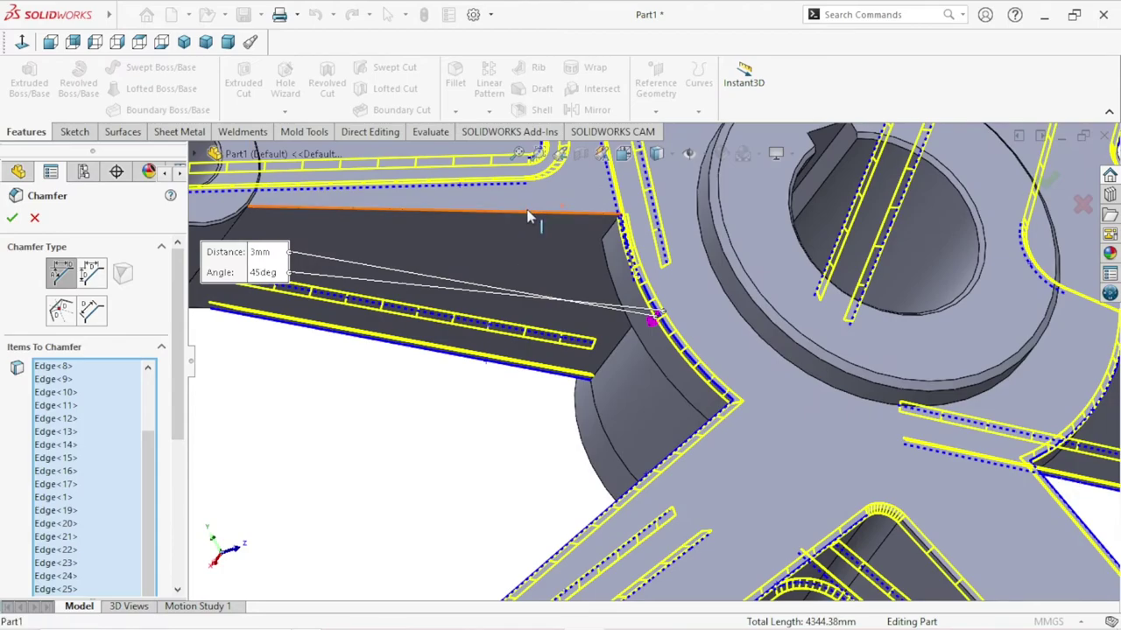
pyautogui.click(528, 211)
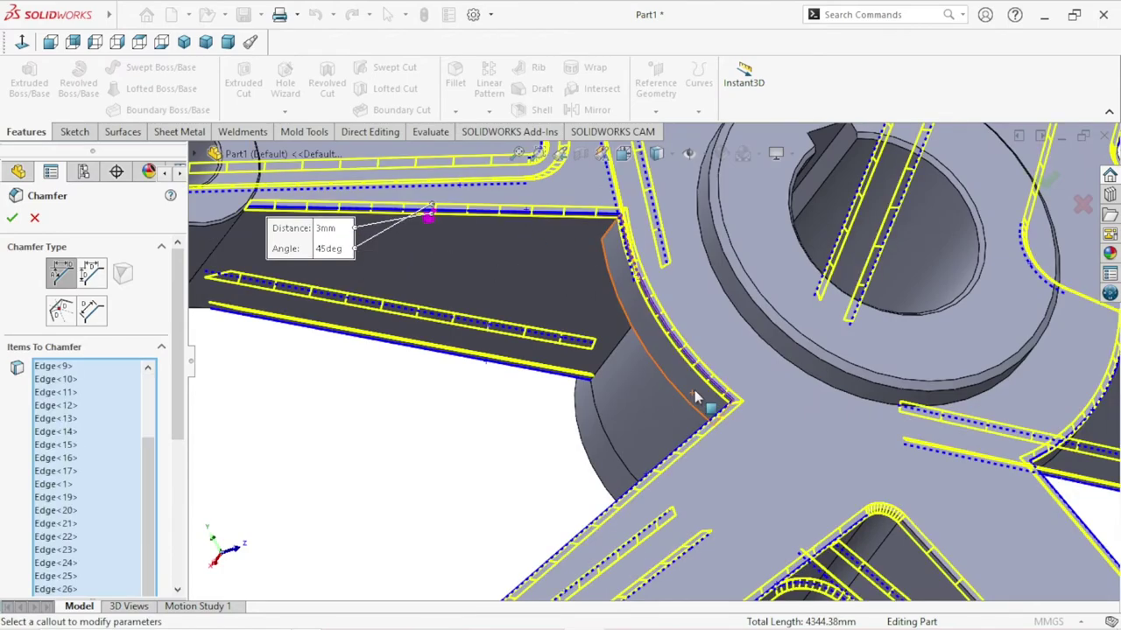
pyautogui.scroll(6, 700, 289)
pyautogui.moveTo(900, 266)
pyautogui.mouseDown(button='middle')
pyautogui.moveTo(864, 327)
pyautogui.moveTo(604, 280)
pyautogui.mouseUp(button='middle')
pyautogui.scroll(-6, 600, 276)
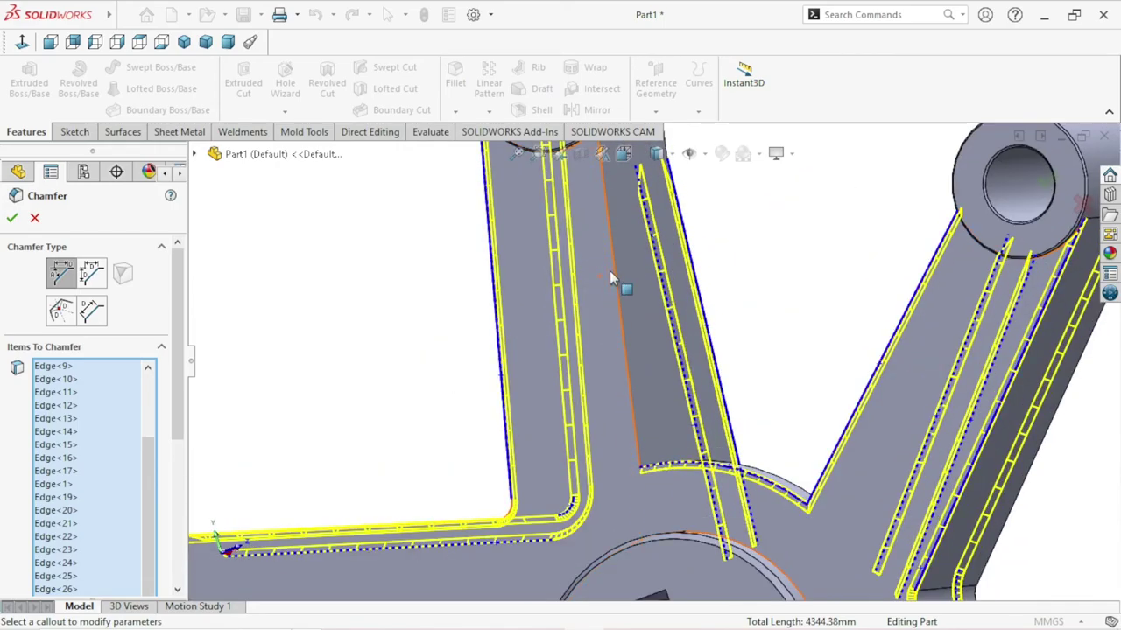
pyautogui.click(615, 267)
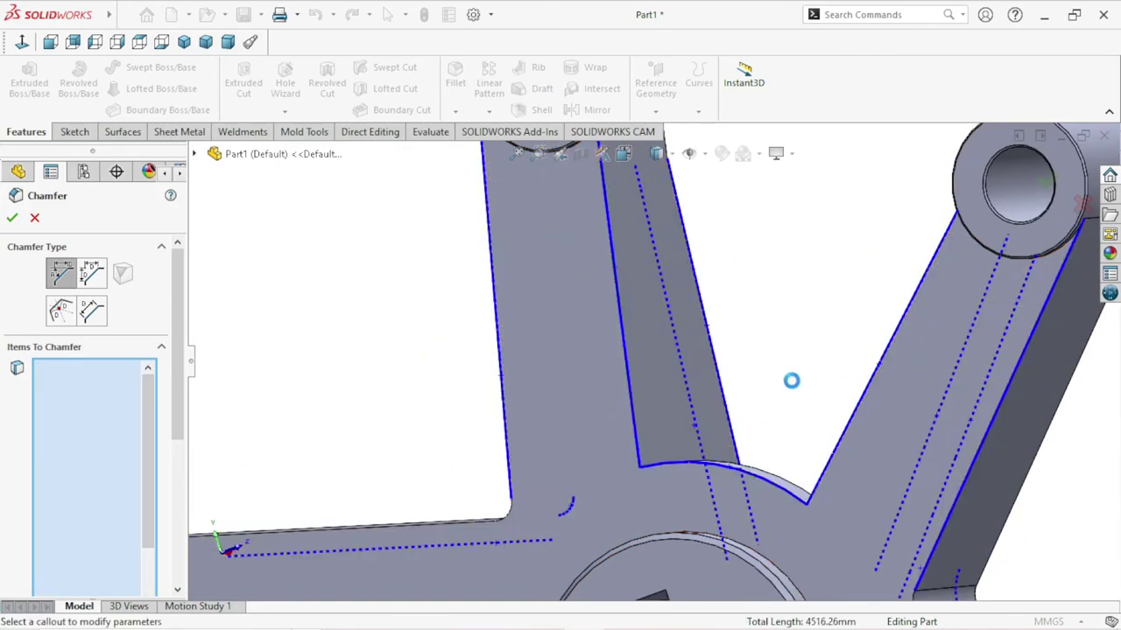
pyautogui.scroll(5, 794, 383)
pyautogui.moveTo(818, 402); pyautogui.dragTo(998, 462, button='middle')
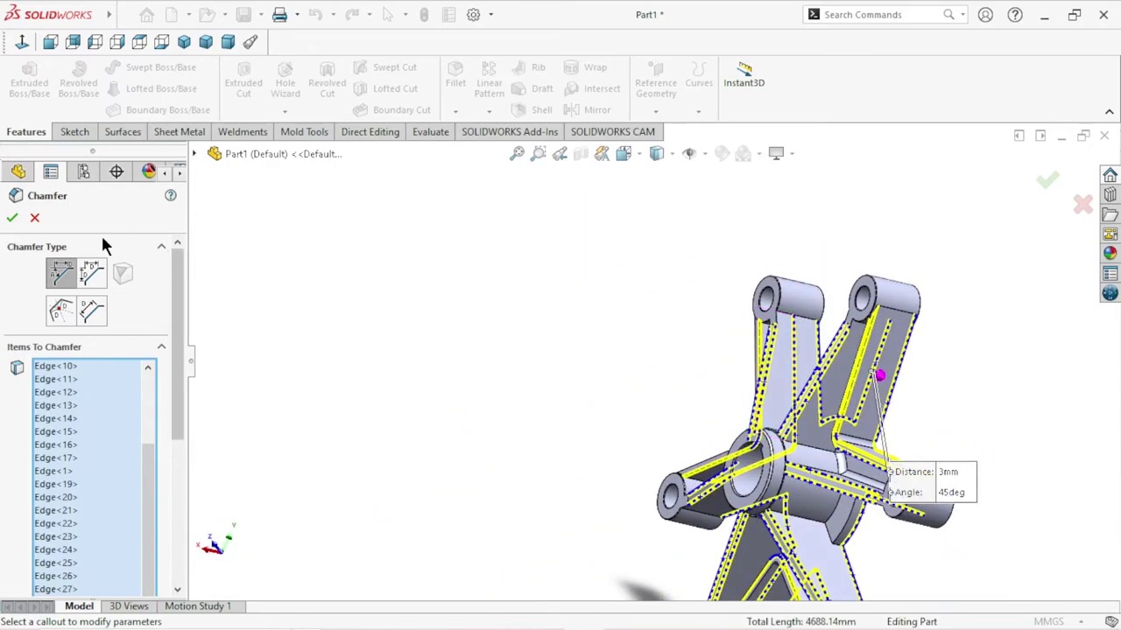
pyautogui.click(14, 219)
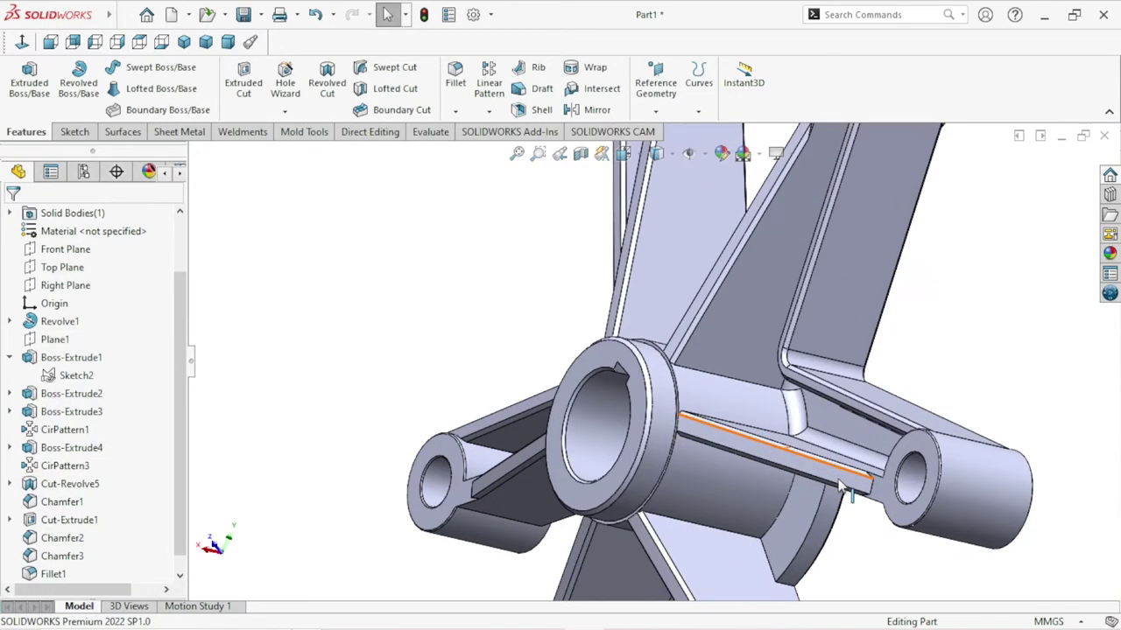
# Fillet the hub's outer circular rim edge with a 3 mm radius.
pyautogui.moveTo(771, 493)
pyautogui.mouseDown(button='middle')
pyautogui.moveTo(846, 475)
pyautogui.moveTo(898, 406)
pyautogui.mouseUp(button='middle')
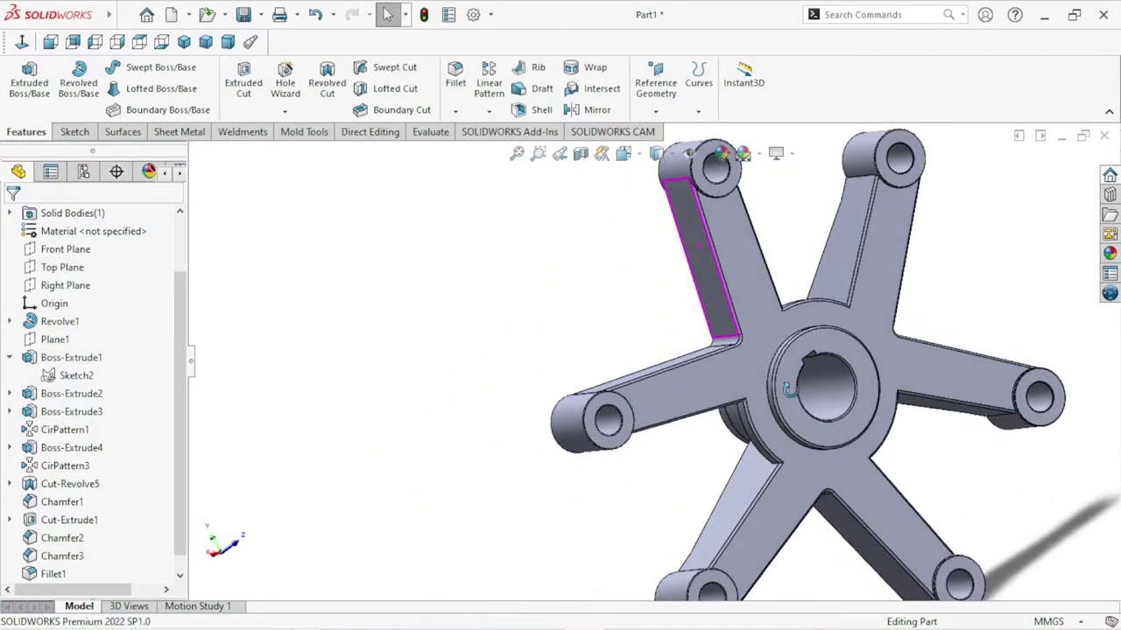
pyautogui.moveTo(803, 429)
pyautogui.mouseDown(button='middle')
pyautogui.moveTo(762, 350)
pyautogui.moveTo(819, 255)
pyautogui.moveTo(727, 363)
pyautogui.mouseUp(button='middle')
pyautogui.scroll(-3, 754, 327)
pyautogui.scroll(5, 787, 364)
pyautogui.scroll(-2, 727, 363)
pyautogui.scroll(-3, 699, 382)
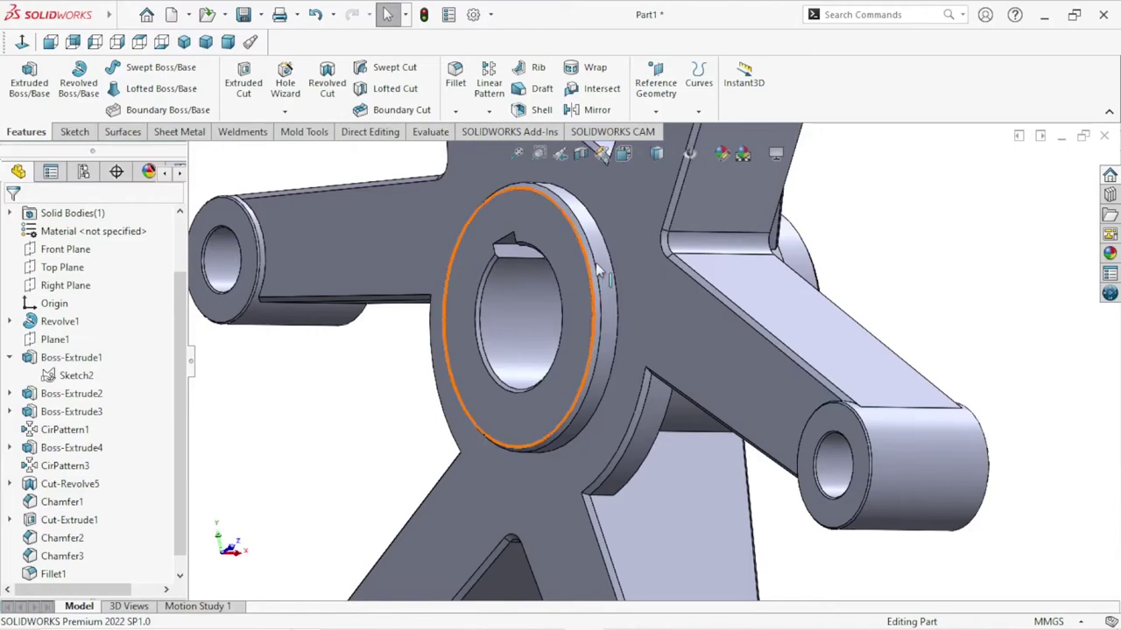
pyautogui.click(455, 80)
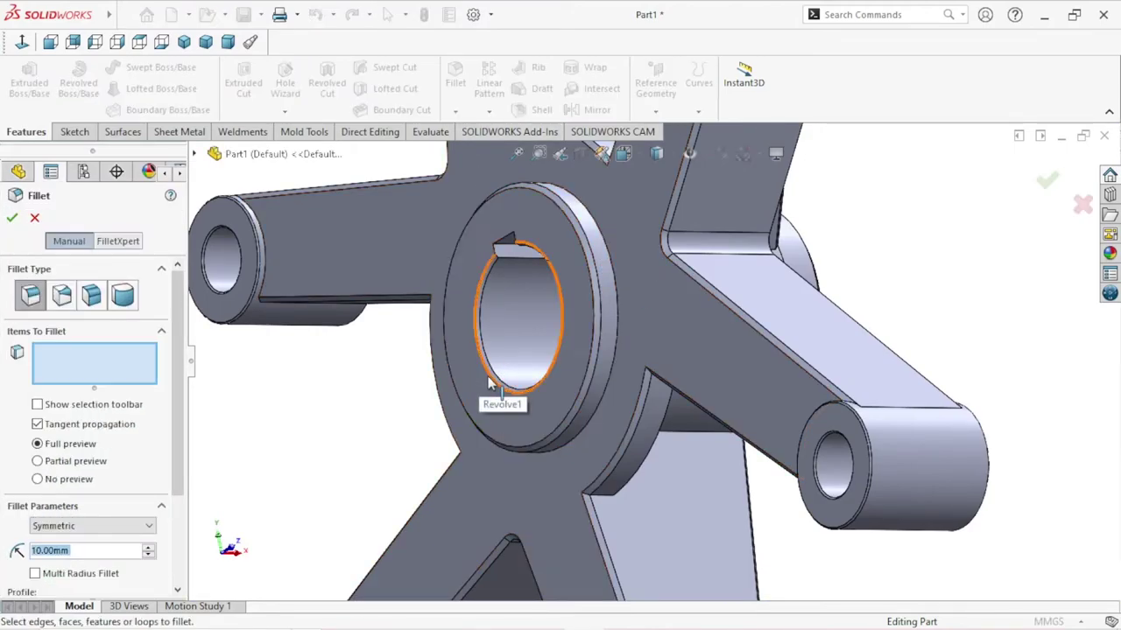
pyautogui.write('1')
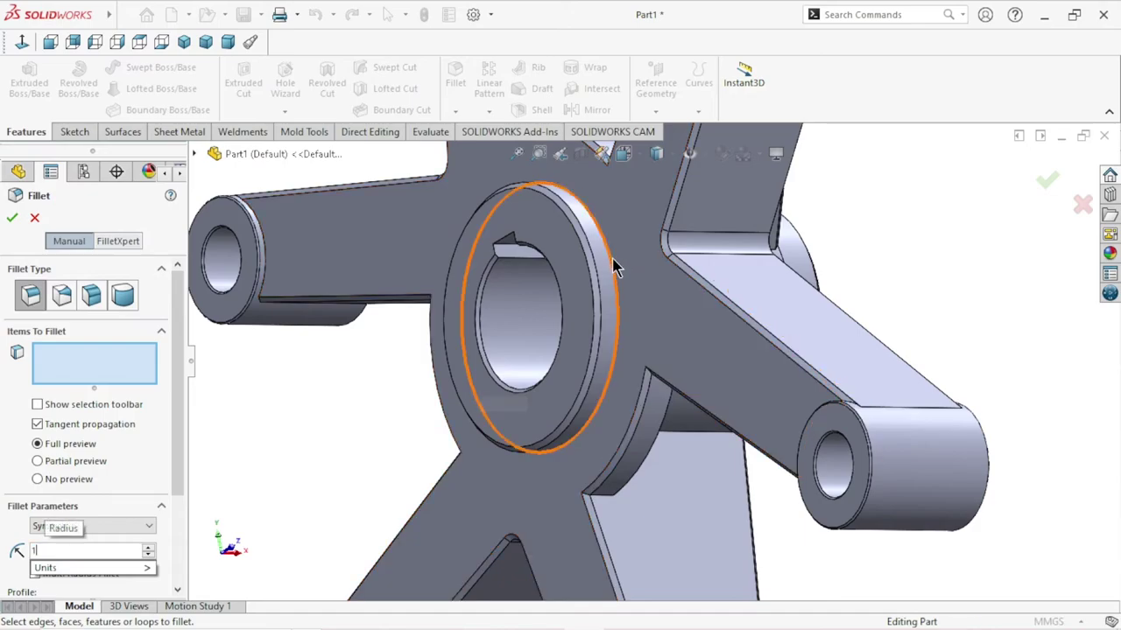
pyautogui.click(612, 259)
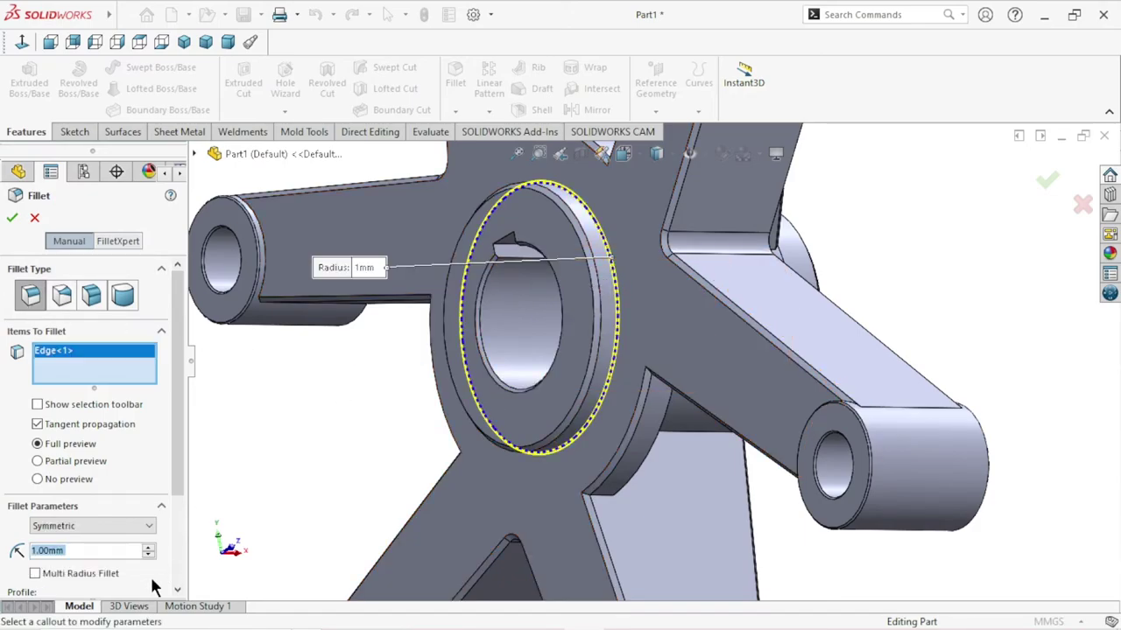
pyautogui.write('3')
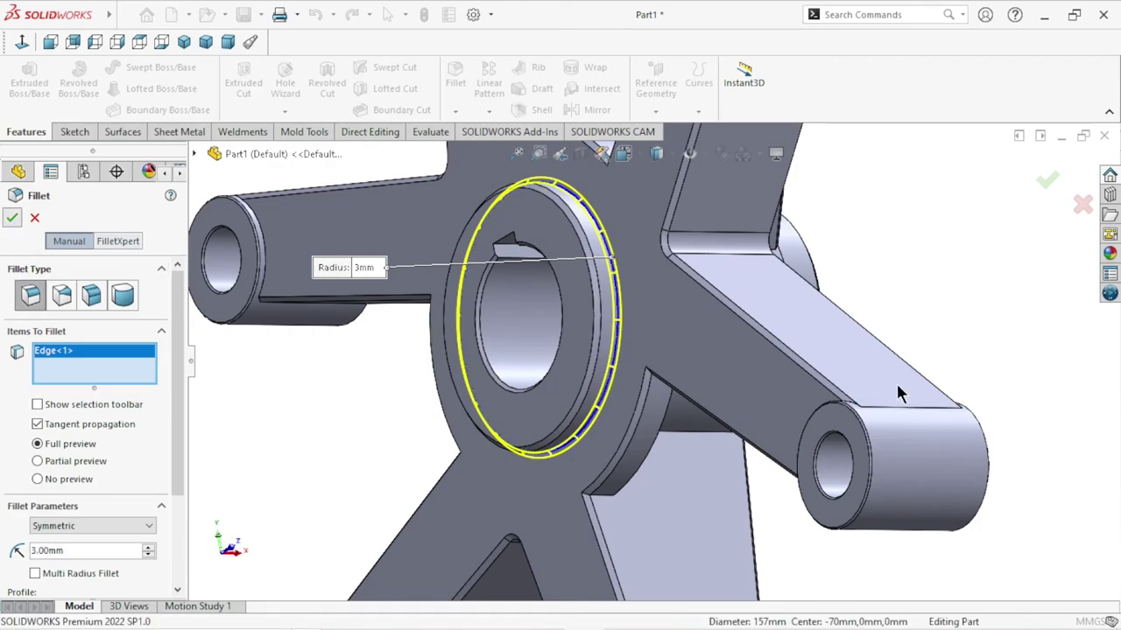
pyautogui.click(1047, 179)
pyautogui.moveTo(892, 372)
pyautogui.mouseDown(button='middle')
pyautogui.moveTo(788, 385)
pyautogui.moveTo(718, 359)
pyautogui.mouseUp(button='middle')
# Orbit and zoom around the part to inspect the filleted hub and chamfered arms.
pyautogui.scroll(5, 642, 338)
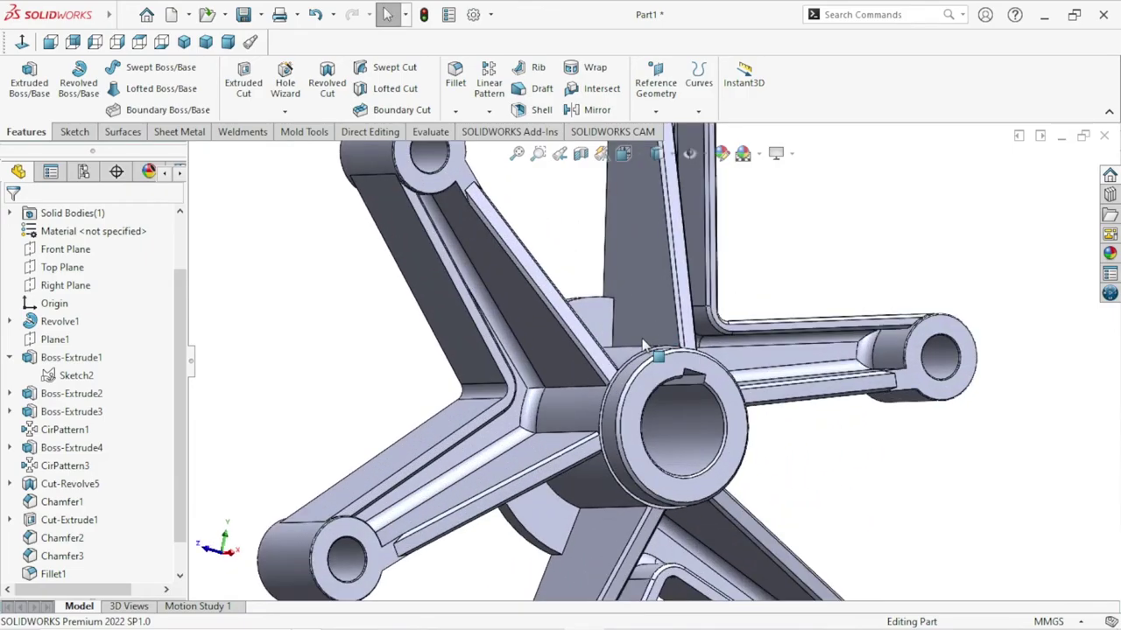
pyautogui.scroll(3, 642, 338)
pyautogui.moveTo(864, 194)
pyautogui.mouseDown(button='middle')
pyautogui.moveTo(850, 373)
pyautogui.moveTo(885, 408)
pyautogui.moveTo(843, 358)
pyautogui.moveTo(885, 275)
pyautogui.moveTo(864, 222)
pyautogui.moveTo(880, 180)
pyautogui.moveTo(869, 208)
pyautogui.moveTo(801, 243)
pyautogui.moveTo(800, 314)
pyautogui.moveTo(867, 271)
pyautogui.moveTo(846, 271)
pyautogui.moveTo(829, 249)
pyautogui.moveTo(806, 298)
pyautogui.moveTo(743, 477)
pyautogui.moveTo(782, 493)
pyautogui.mouseUp(button='middle')
pyautogui.scroll(3, 802, 244)
pyautogui.scroll(5, 802, 243)
pyautogui.scroll(-3, 806, 298)
pyautogui.scroll(3, 782, 493)
pyautogui.scroll(-3, 652, 368)
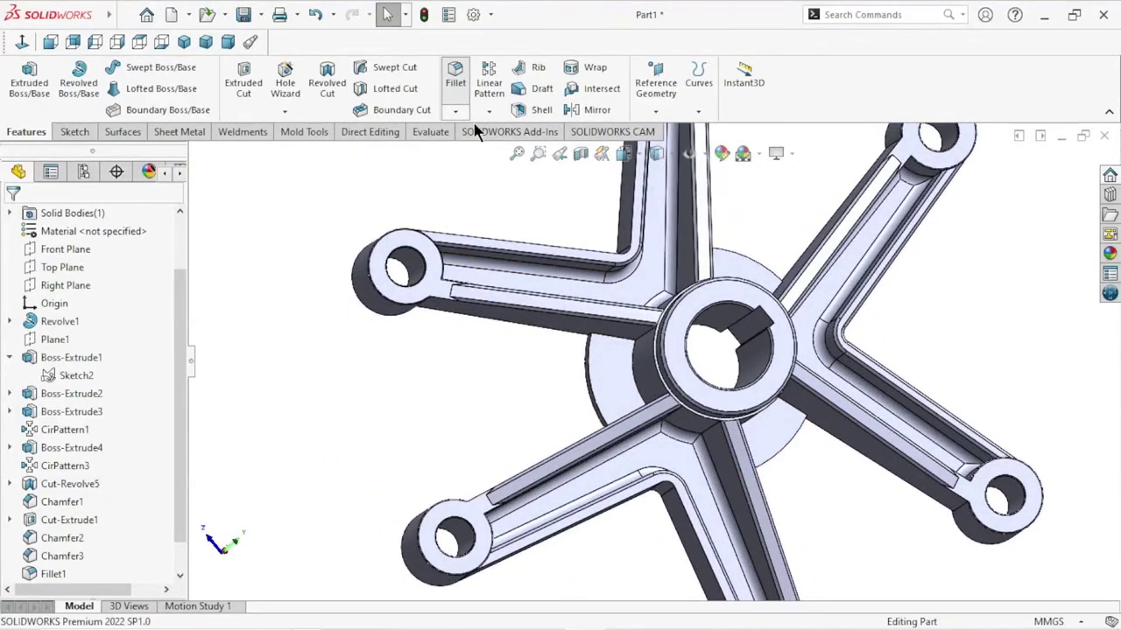
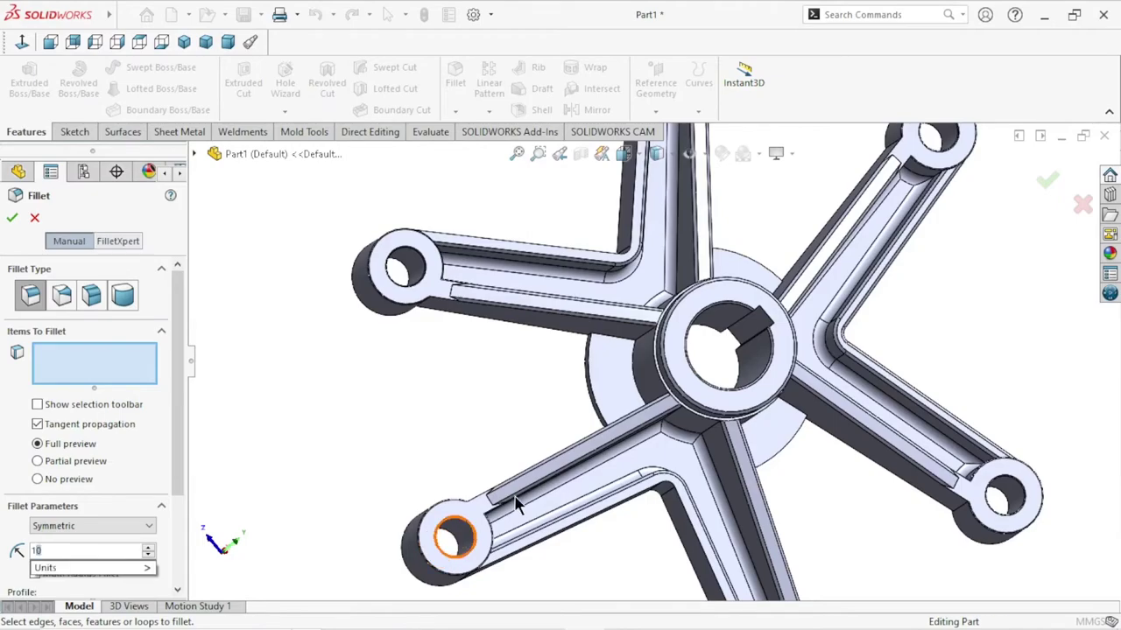
# Add the first two arm-to-hub edges to the 10 mm fillet and delete the stray Face<1>.
pyautogui.scroll(3, 488, 429)
pyautogui.moveTo(489, 429); pyautogui.dragTo(645, 327, button='middle')
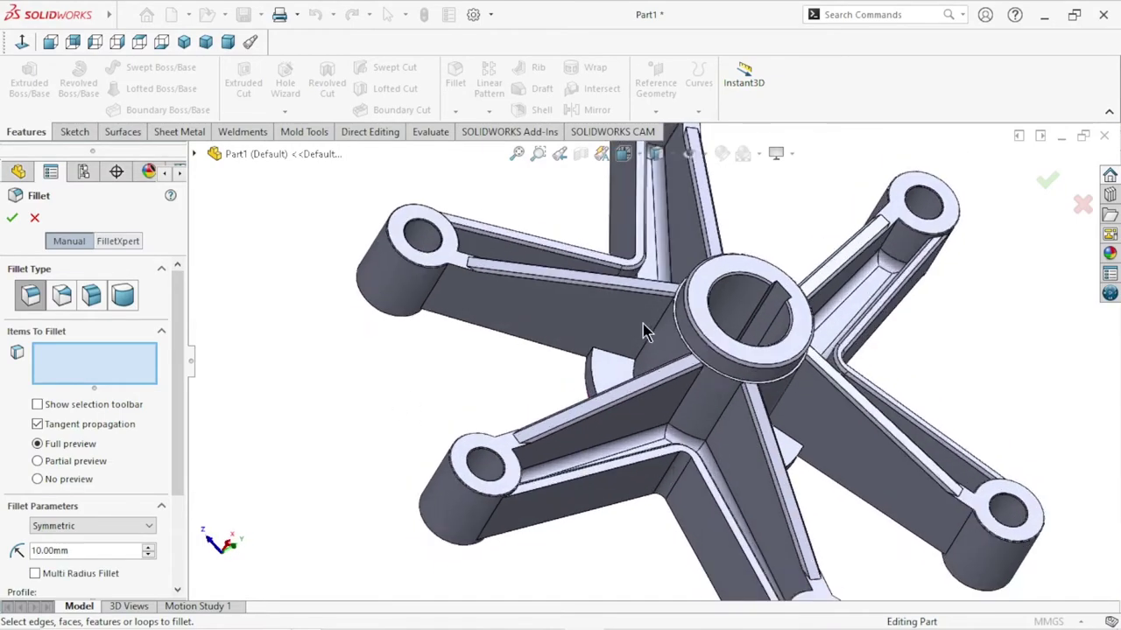
pyautogui.scroll(-5, 645, 328)
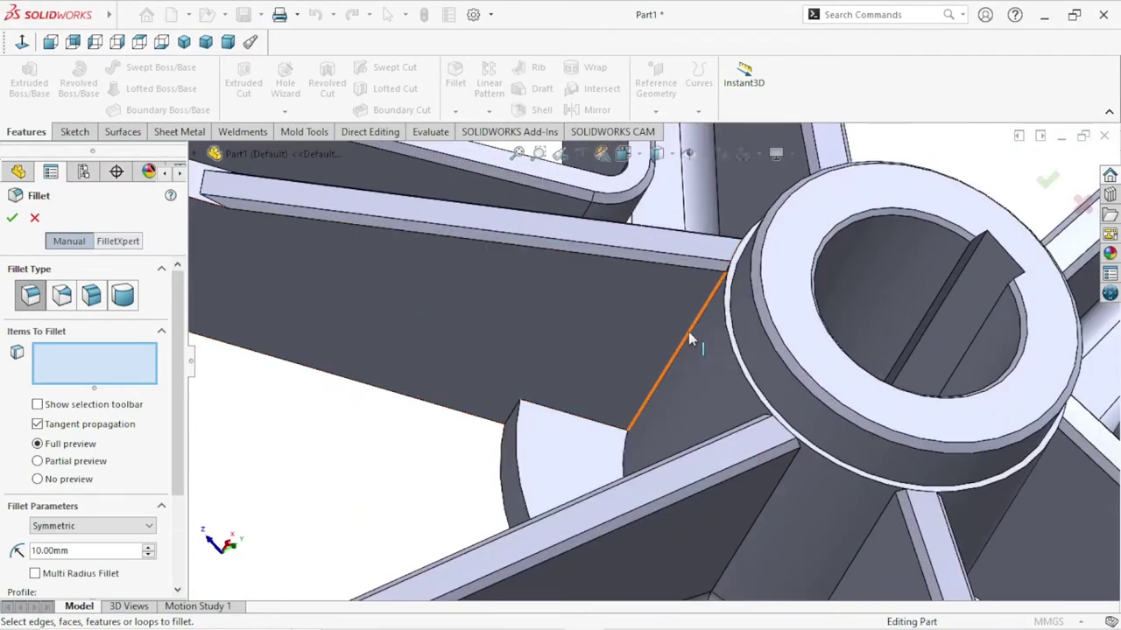
pyautogui.click(689, 332)
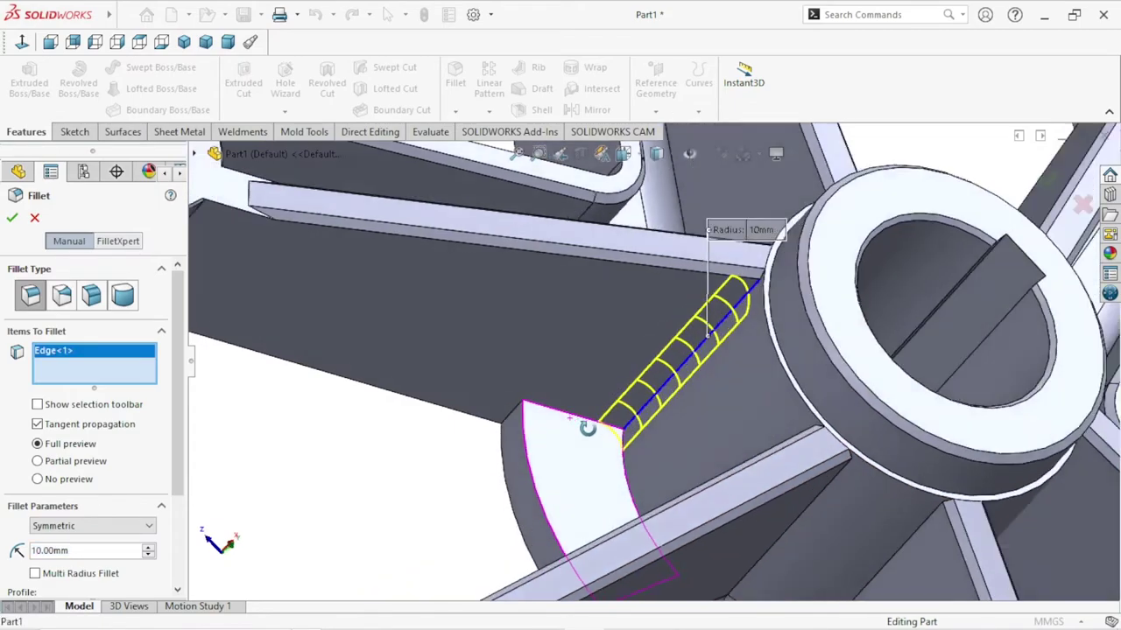
pyautogui.moveTo(637, 481)
pyautogui.mouseDown(button='middle')
pyautogui.moveTo(868, 505)
pyautogui.moveTo(594, 350)
pyautogui.mouseUp(button='middle')
pyautogui.click(771, 473)
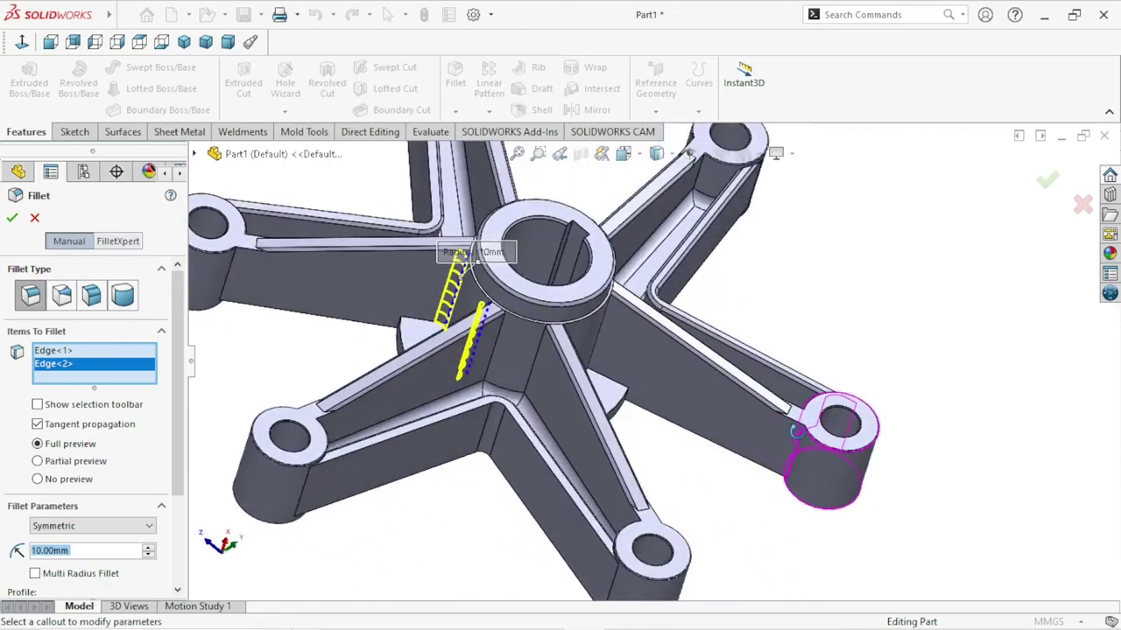
pyautogui.scroll(-5, 512, 385)
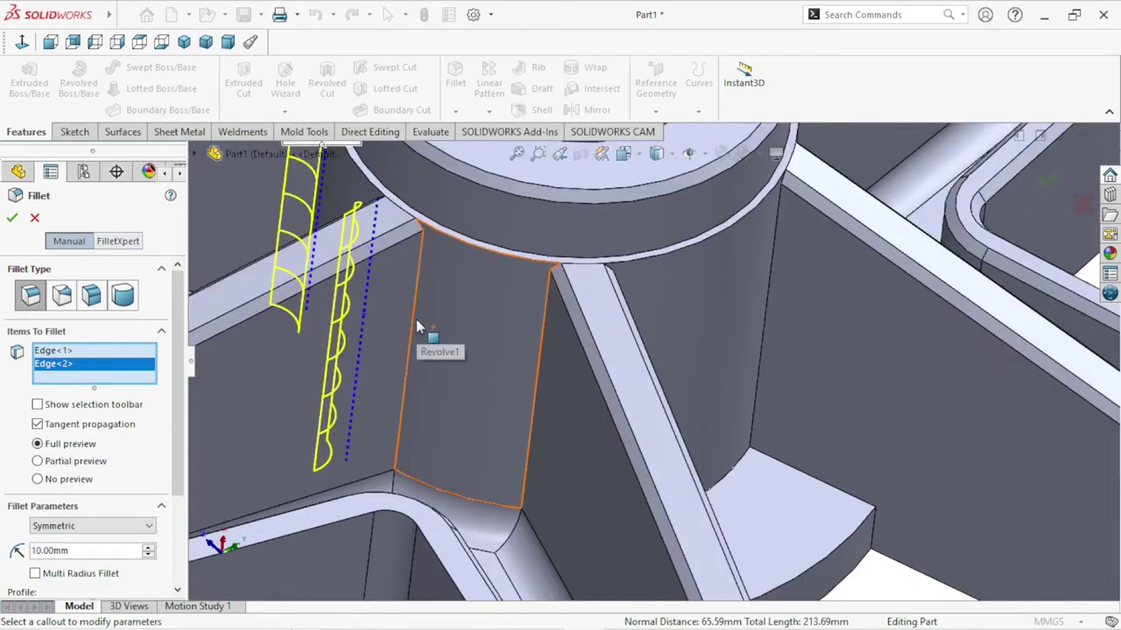
pyautogui.click(464, 326)
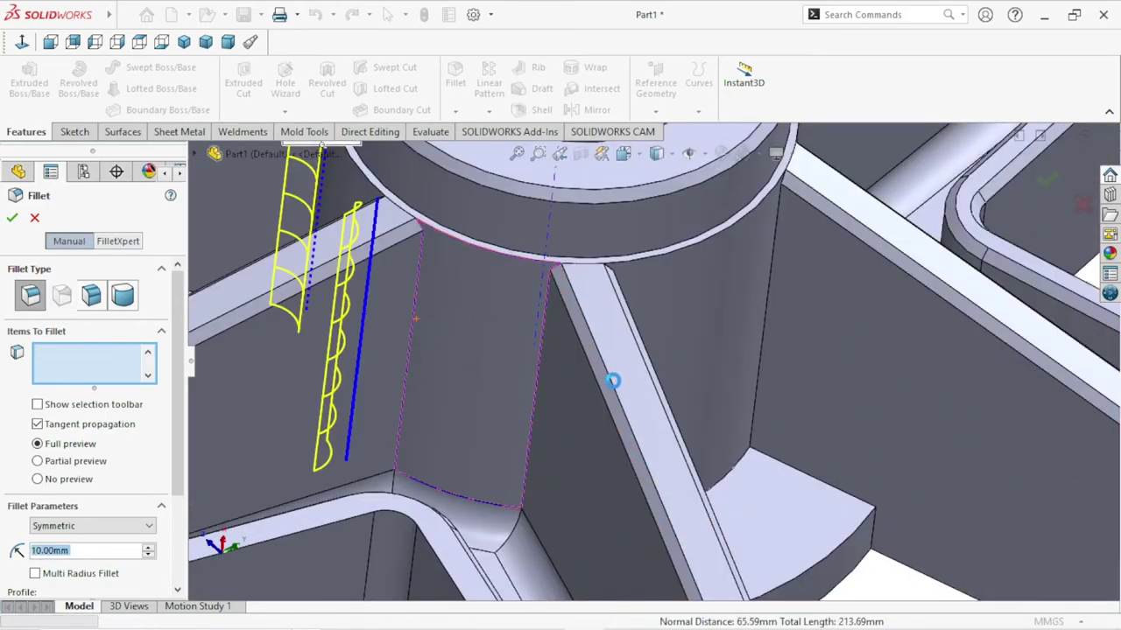
pyautogui.rightClick(95, 388)
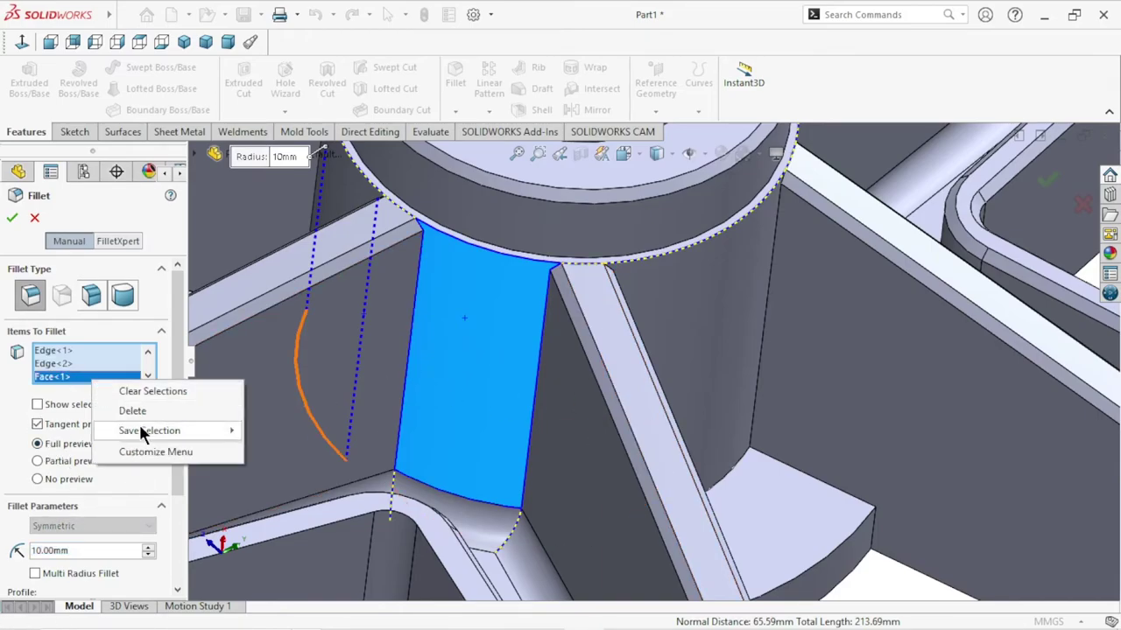
pyautogui.click(210, 409)
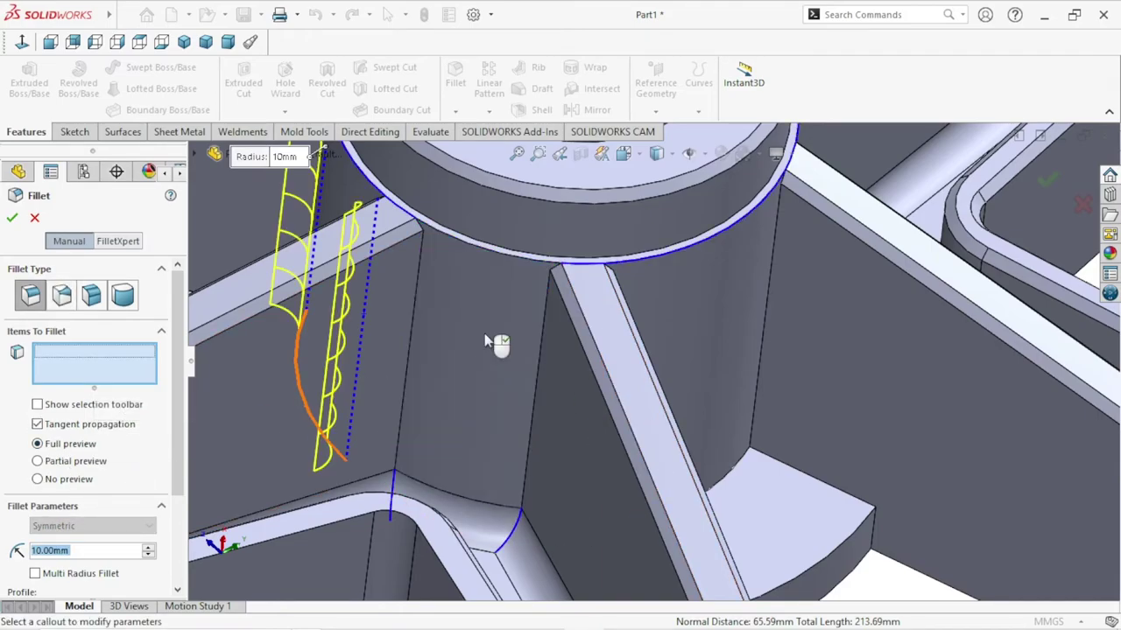
# Add six more vertical hub and rib edges, bringing the fillet to eight edges.
pyautogui.click(414, 310)
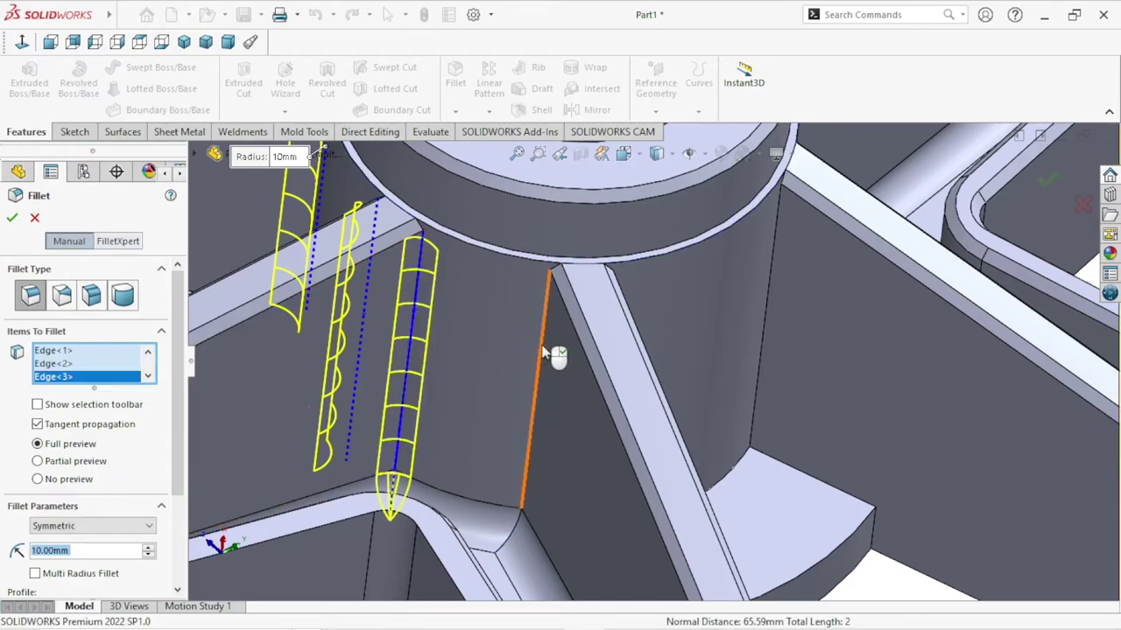
pyautogui.click(545, 353)
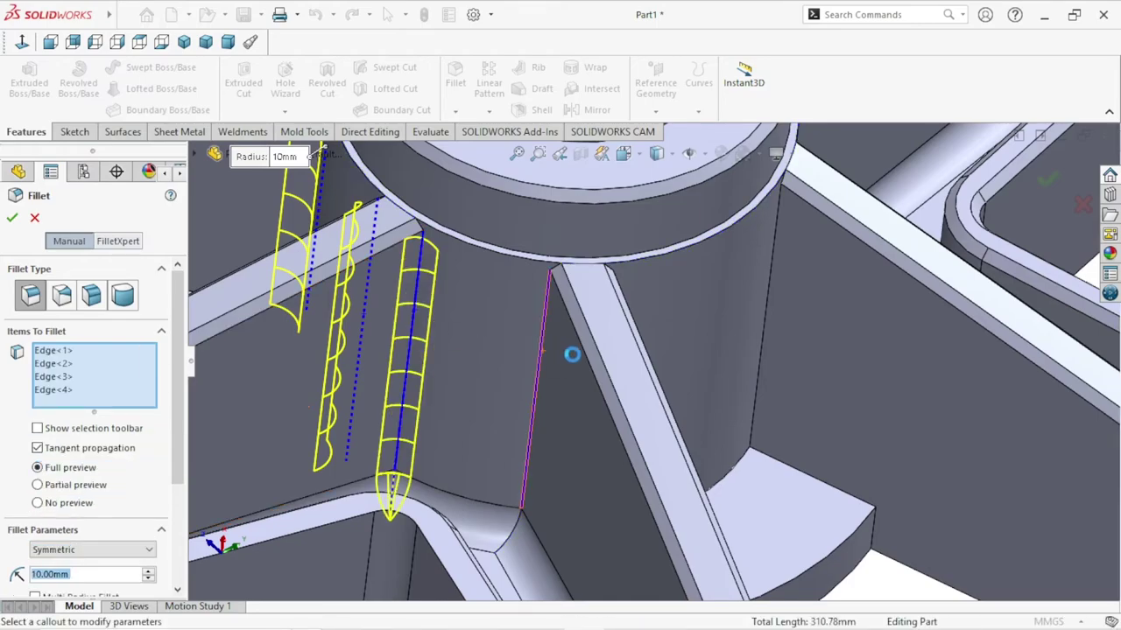
pyautogui.click(771, 260)
pyautogui.moveTo(742, 337); pyautogui.dragTo(671, 388, button='middle')
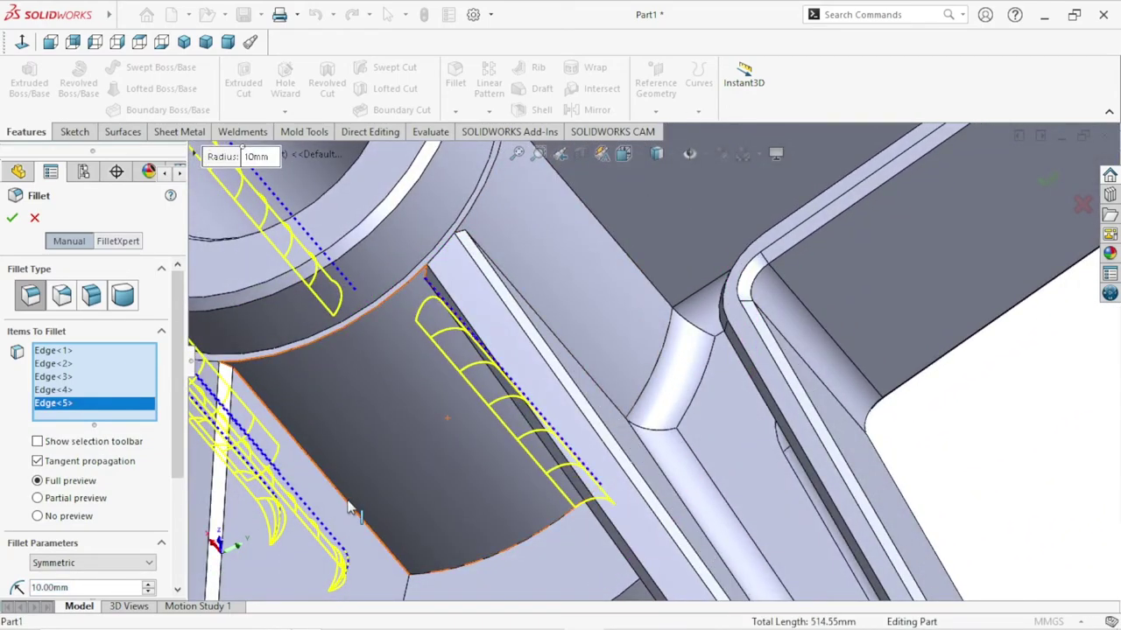
pyautogui.click(562, 449)
pyautogui.press('f')
pyautogui.moveTo(639, 438)
pyautogui.mouseDown(button='middle')
pyautogui.moveTo(679, 356)
pyautogui.moveTo(619, 378)
pyautogui.mouseUp(button='middle')
pyautogui.scroll(-5, 619, 378)
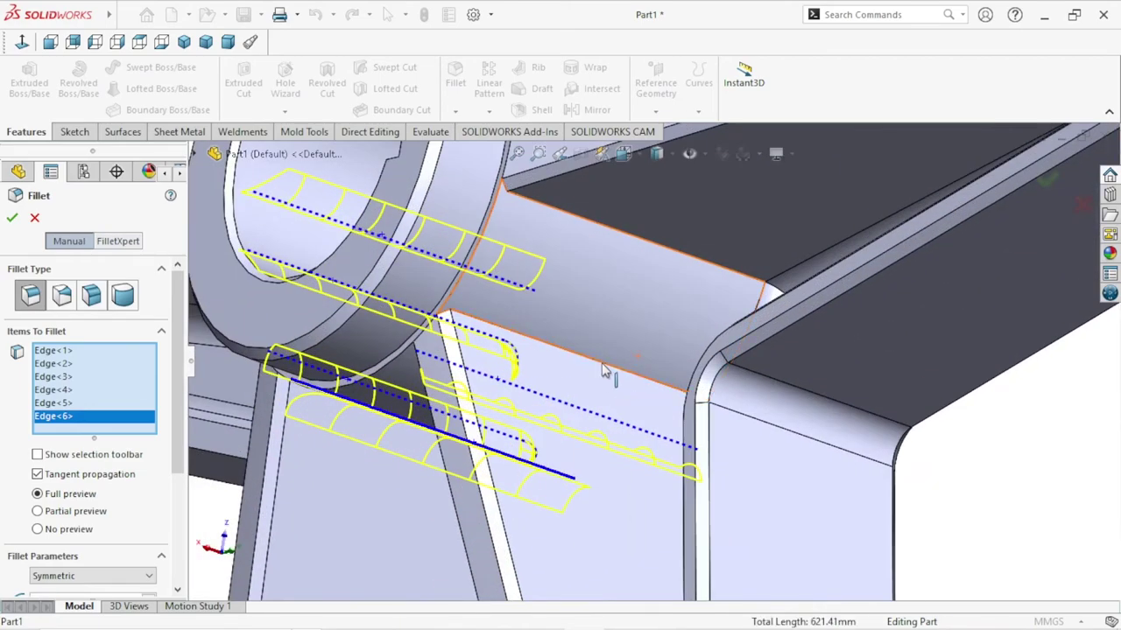
pyautogui.click(604, 372)
pyautogui.click(662, 251)
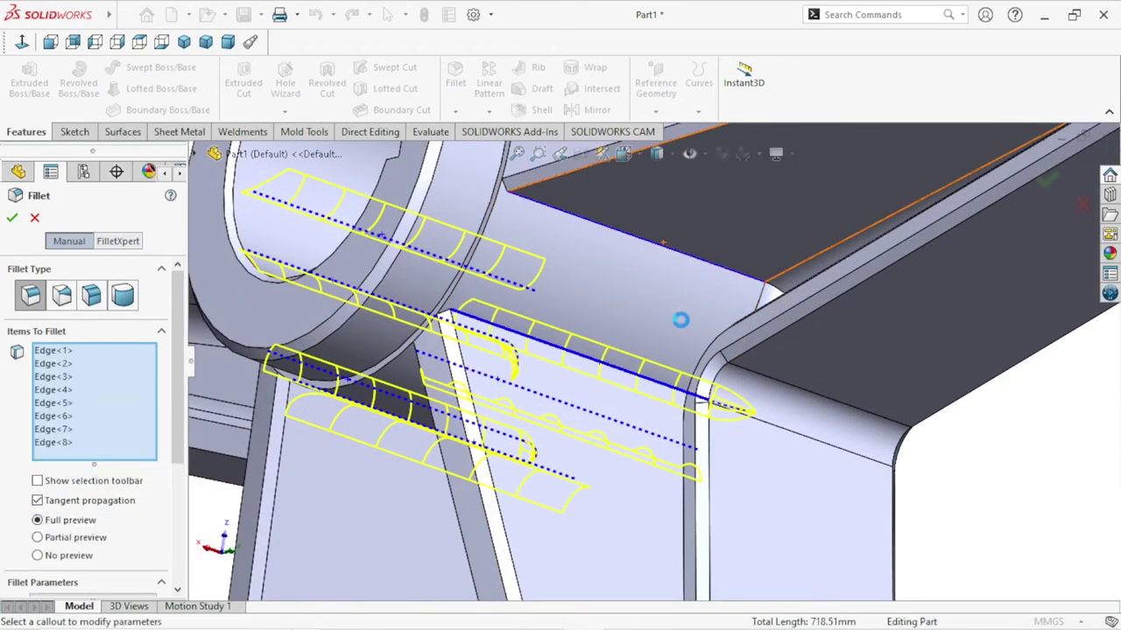
pyautogui.scroll(3, 680, 329)
pyautogui.moveTo(674, 324)
pyautogui.mouseDown(button='middle')
pyautogui.moveTo(648, 296)
pyautogui.moveTo(674, 262)
pyautogui.mouseUp(button='middle')
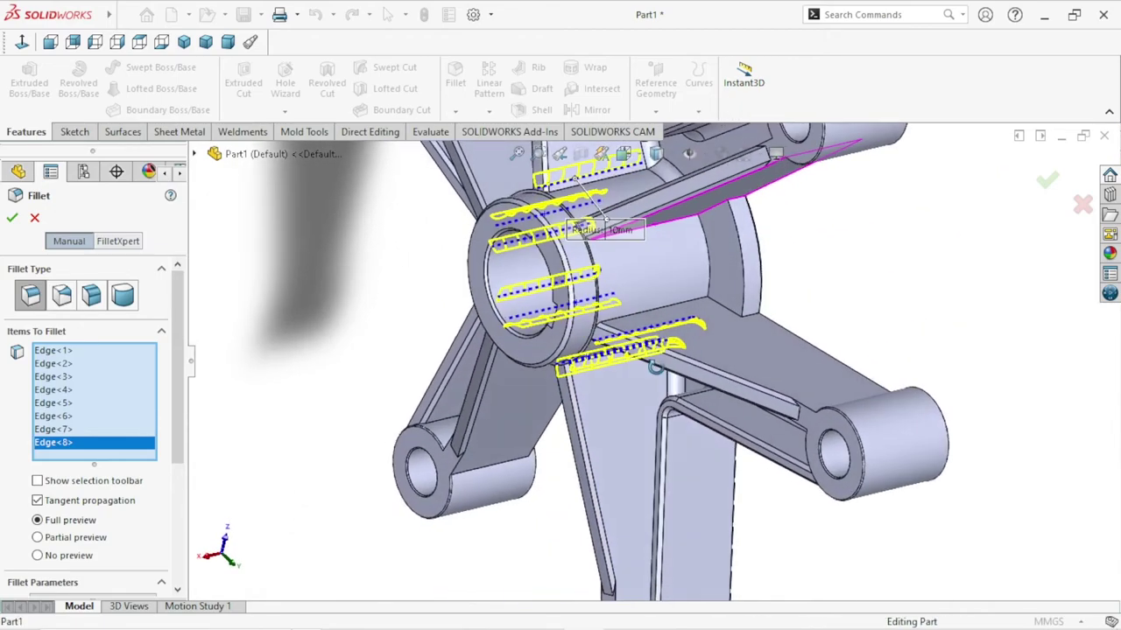
# Add the top, lower and right edges of the arm face as fillet edges 9–11.
pyautogui.scroll(-3, 678, 257)
pyautogui.scroll(-3, 637, 197)
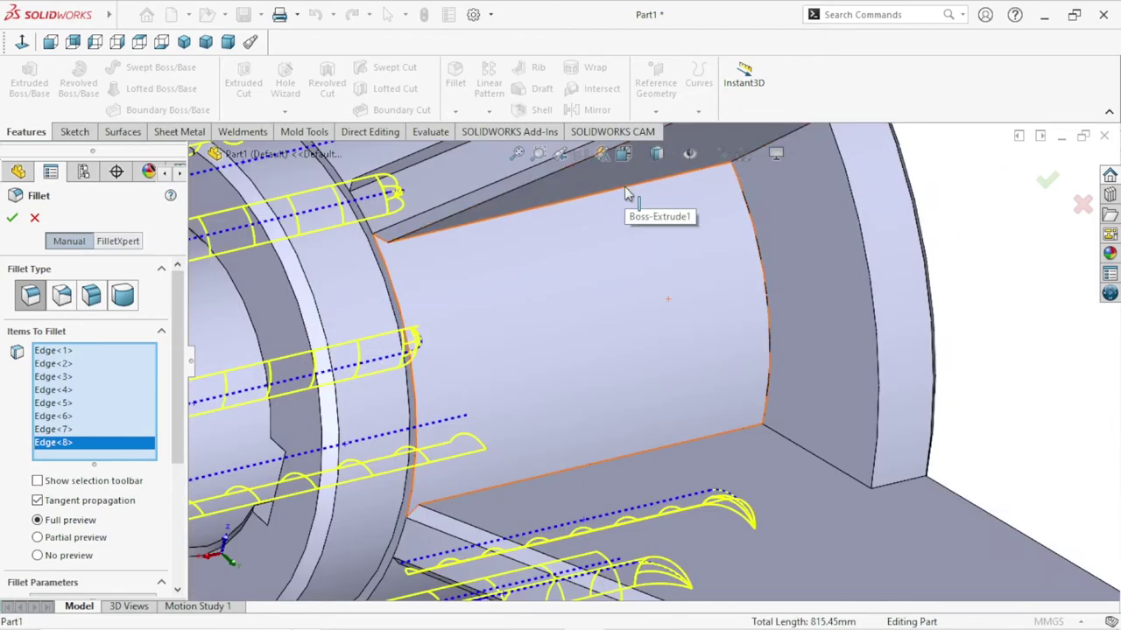
pyautogui.click(625, 187)
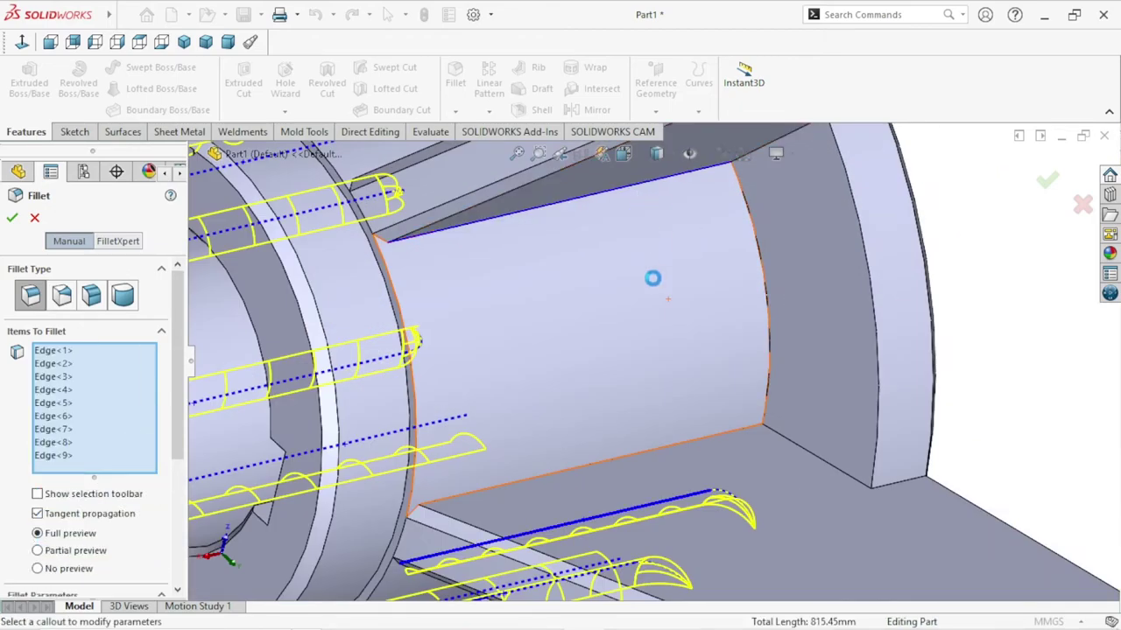
pyautogui.click(651, 451)
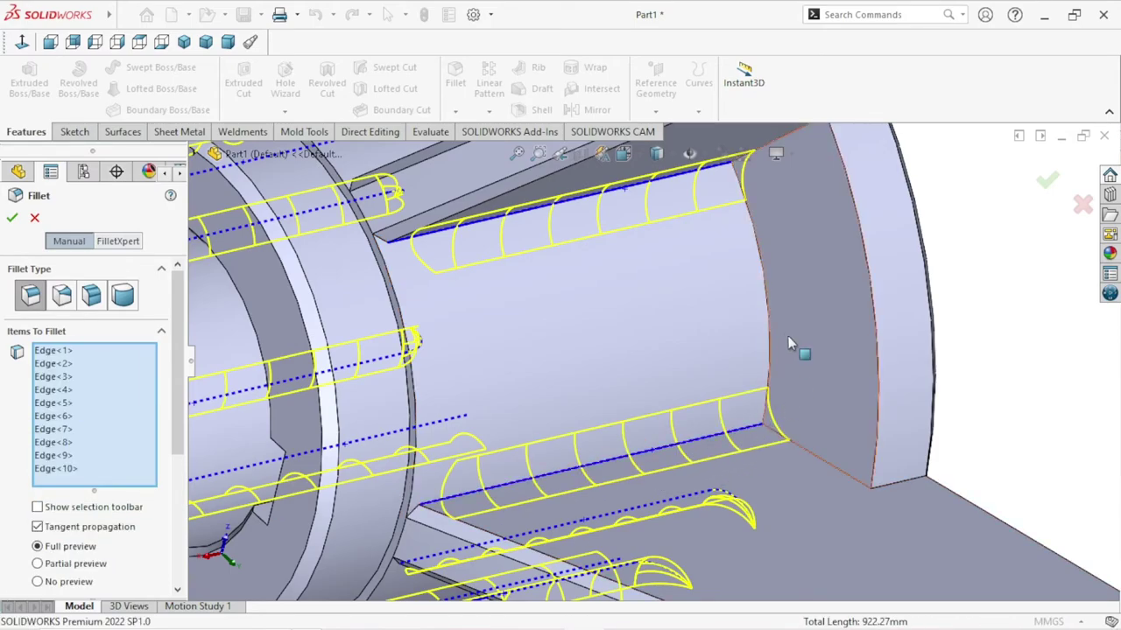
pyautogui.click(769, 317)
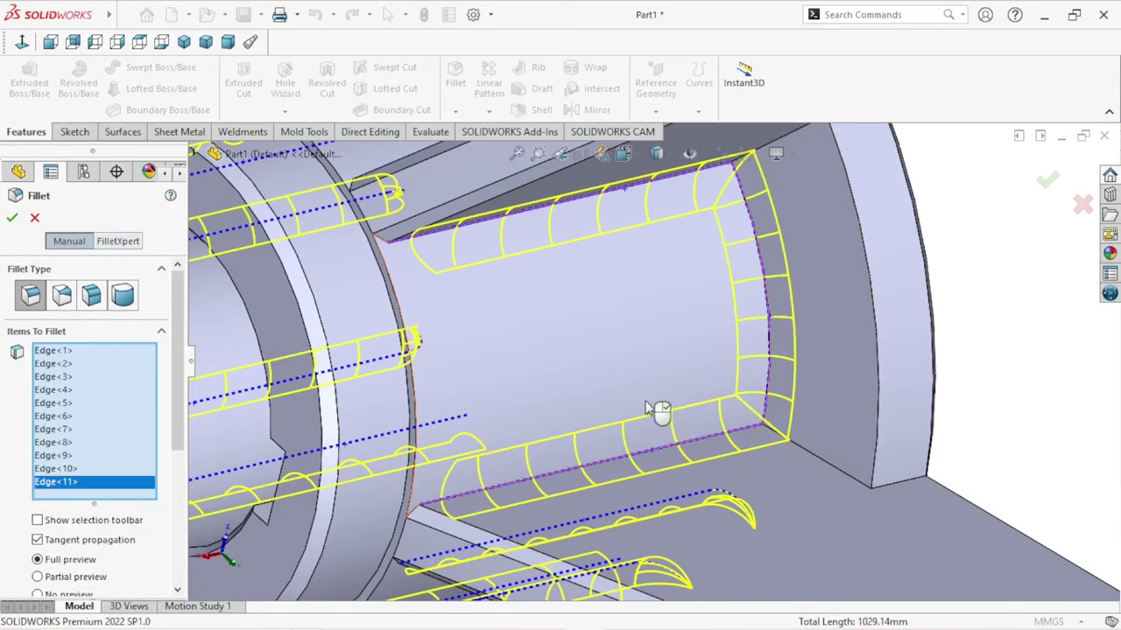
pyautogui.scroll(5, 674, 404)
pyautogui.scroll(3, 624, 295)
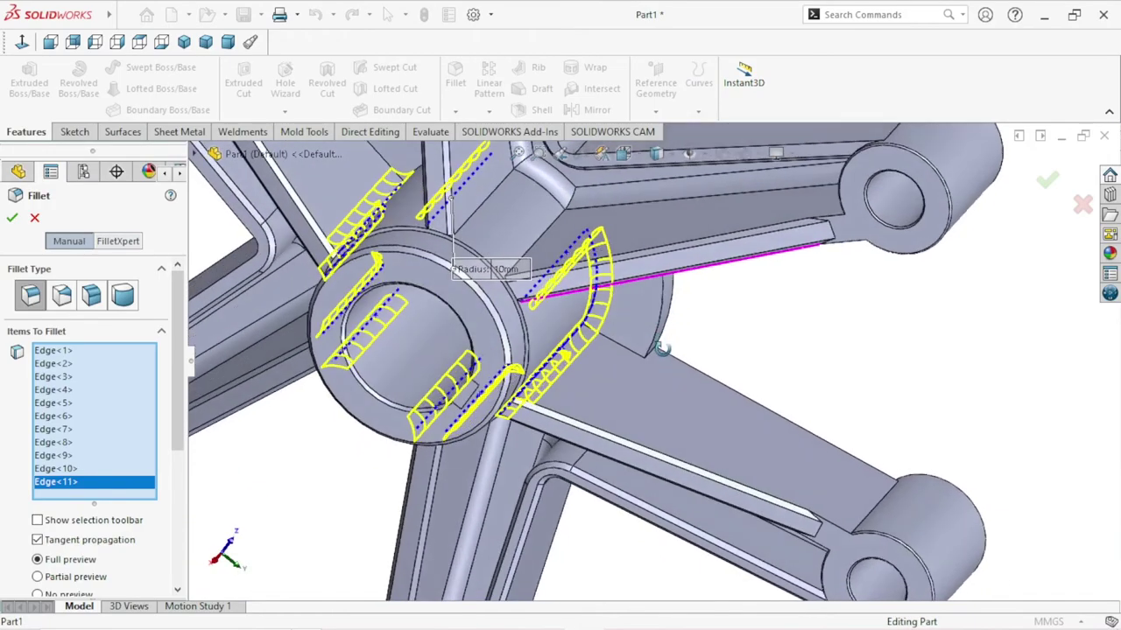
pyautogui.scroll(2, 624, 295)
pyautogui.scroll(2, 624, 295)
pyautogui.scroll(-2, 687, 407)
pyautogui.scroll(-3, 688, 407)
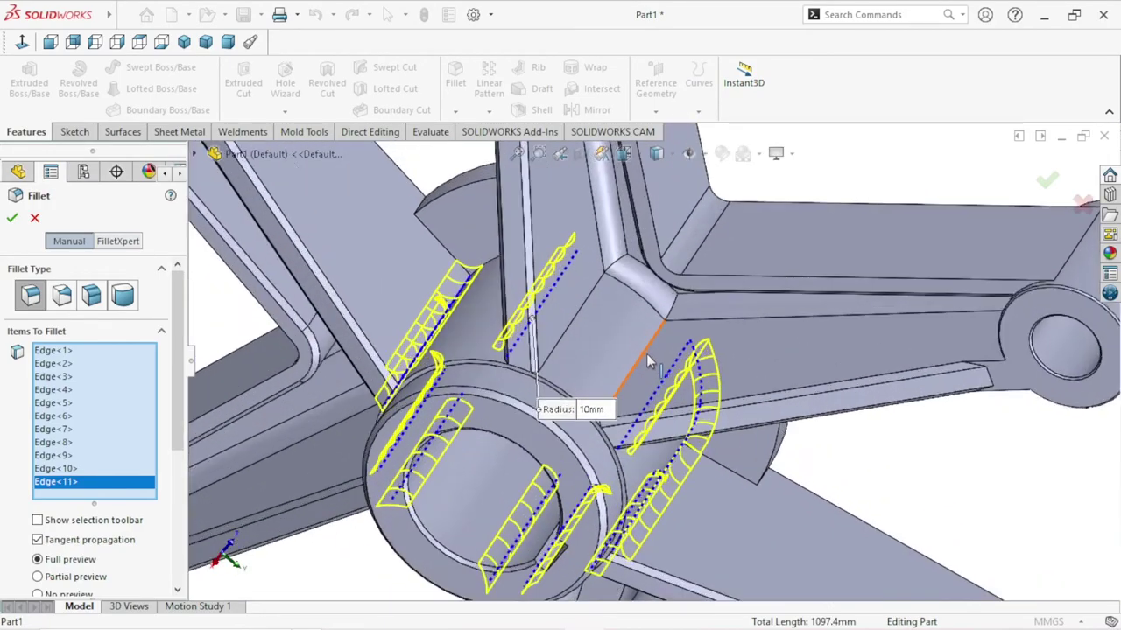
# Add the twelfth and thirteenth hub edges and apply the 10 mm fillet.
pyautogui.moveTo(676, 324); pyautogui.dragTo(583, 366, button='middle')
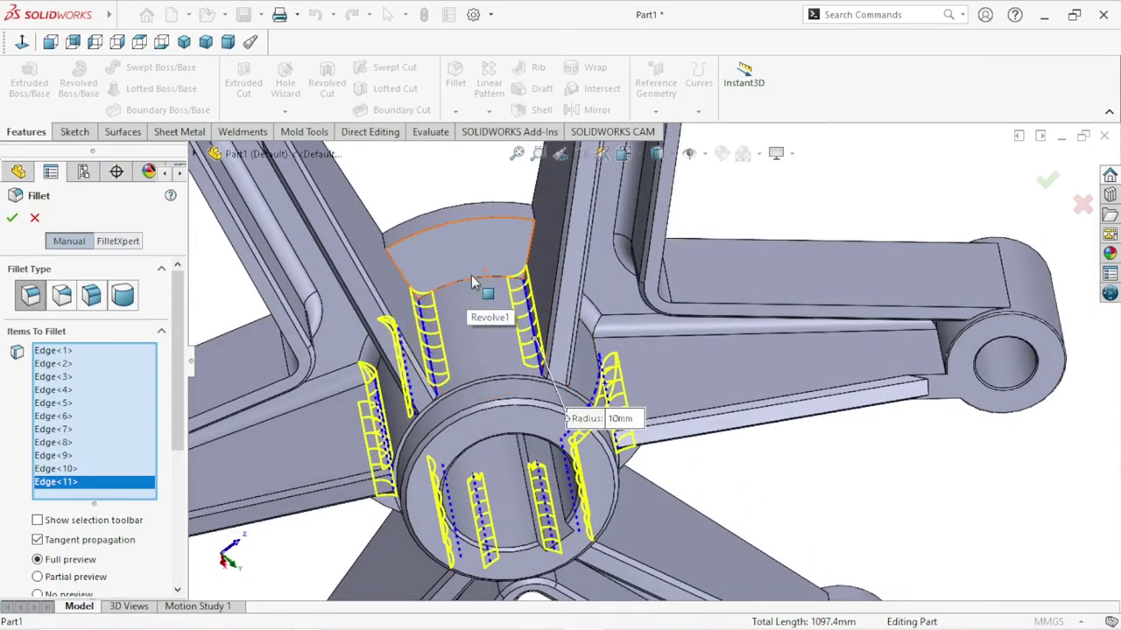
pyautogui.click(473, 283)
pyautogui.scroll(5, 495, 380)
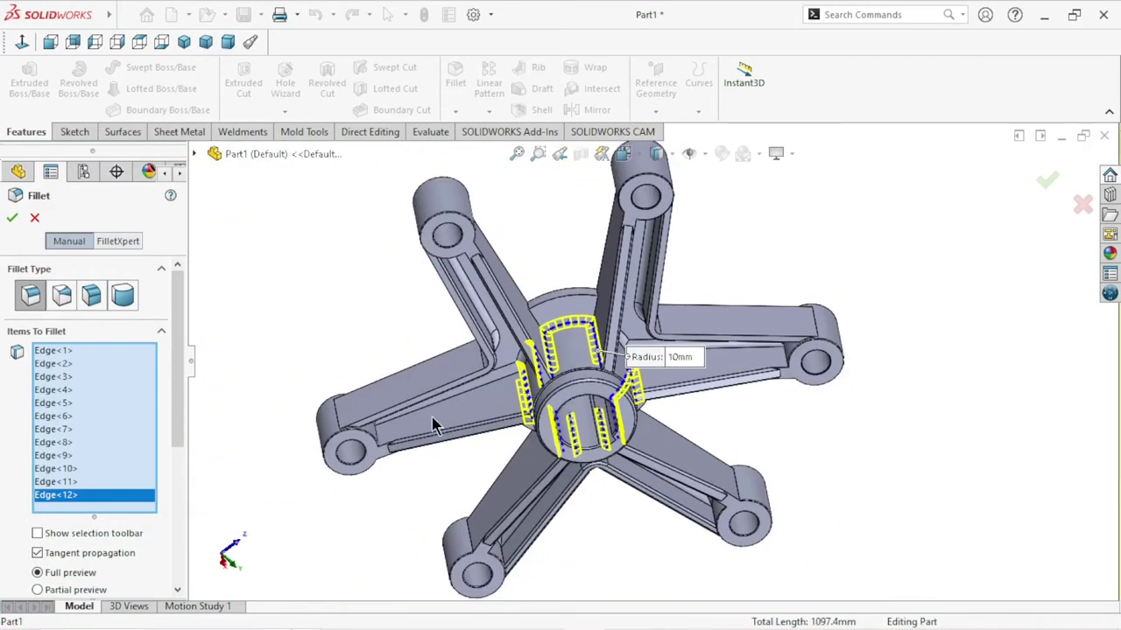
pyautogui.moveTo(431, 417)
pyautogui.mouseDown(button='middle')
pyautogui.moveTo(525, 385)
pyautogui.moveTo(595, 437)
pyautogui.moveTo(616, 484)
pyautogui.moveTo(577, 489)
pyautogui.mouseUp(button='middle')
pyautogui.scroll(-4, 616, 484)
pyautogui.scroll(4, 615, 484)
pyautogui.scroll(-6, 577, 488)
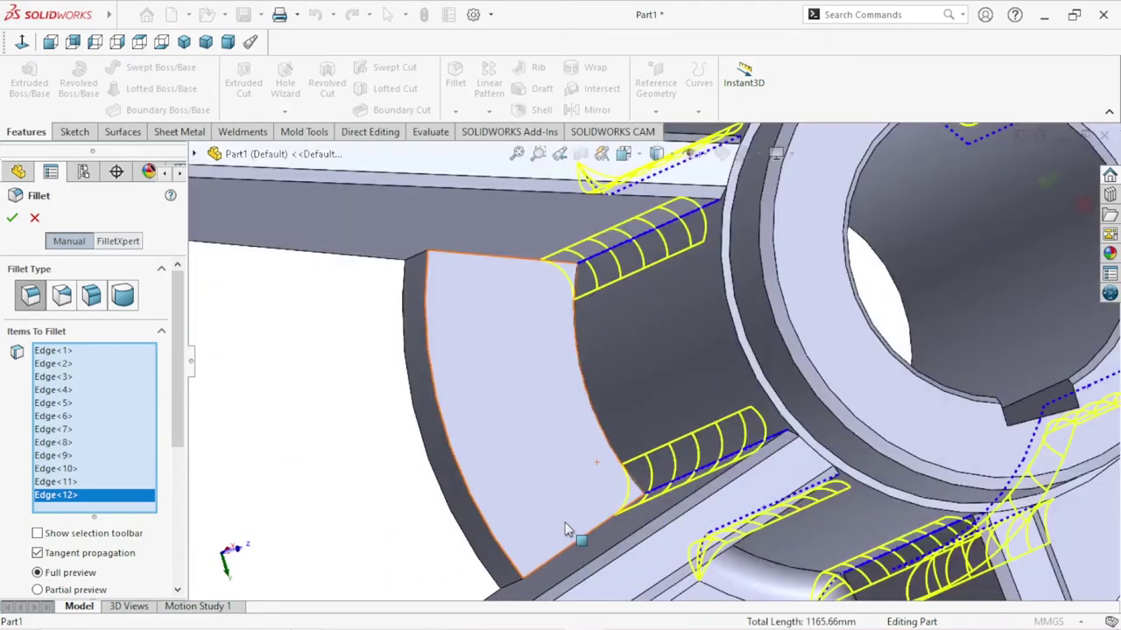
pyautogui.click(592, 417)
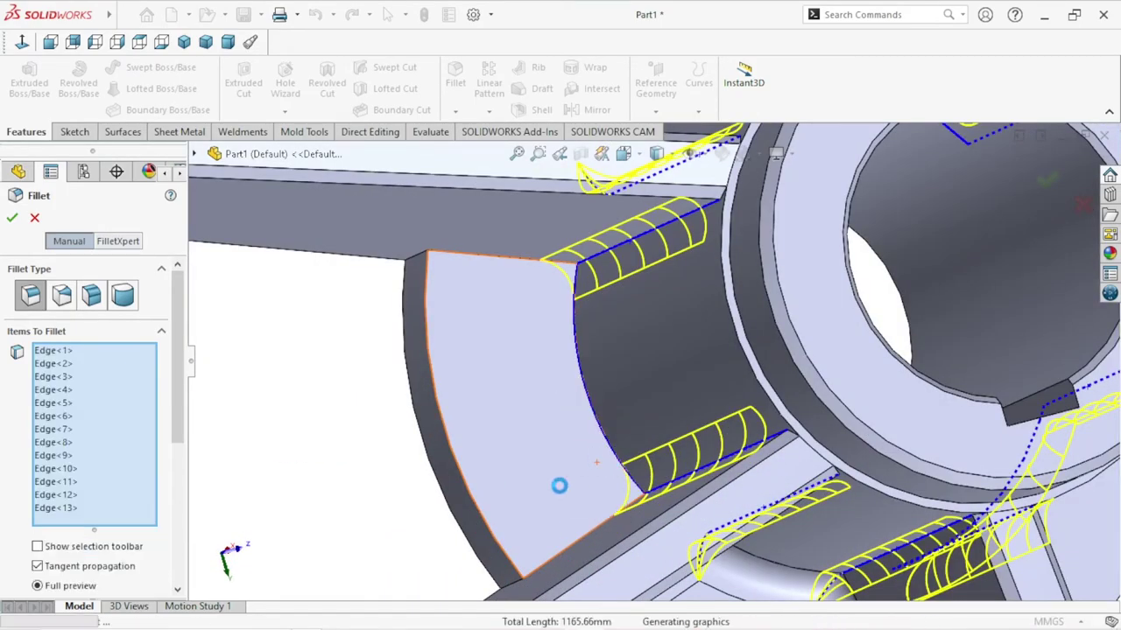
pyautogui.scroll(5, 565, 446)
pyautogui.moveTo(704, 506)
pyautogui.mouseDown(button='middle')
pyautogui.moveTo(673, 413)
pyautogui.moveTo(603, 470)
pyautogui.moveTo(660, 558)
pyautogui.moveTo(722, 480)
pyautogui.mouseUp(button='middle')
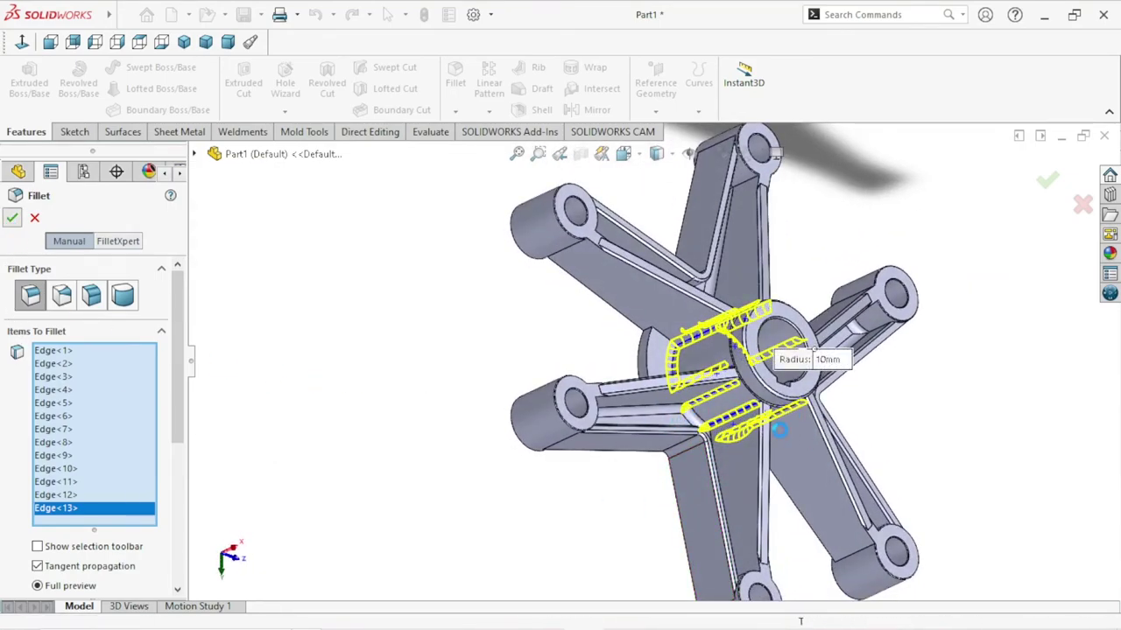
pyautogui.scroll(-3, 776, 450)
pyautogui.scroll(2, 763, 424)
# Edit Fillet3 to add the final two rib edges, totalling fifteen 10 mm fillet edges.
pyautogui.scroll(-3, 763, 423)
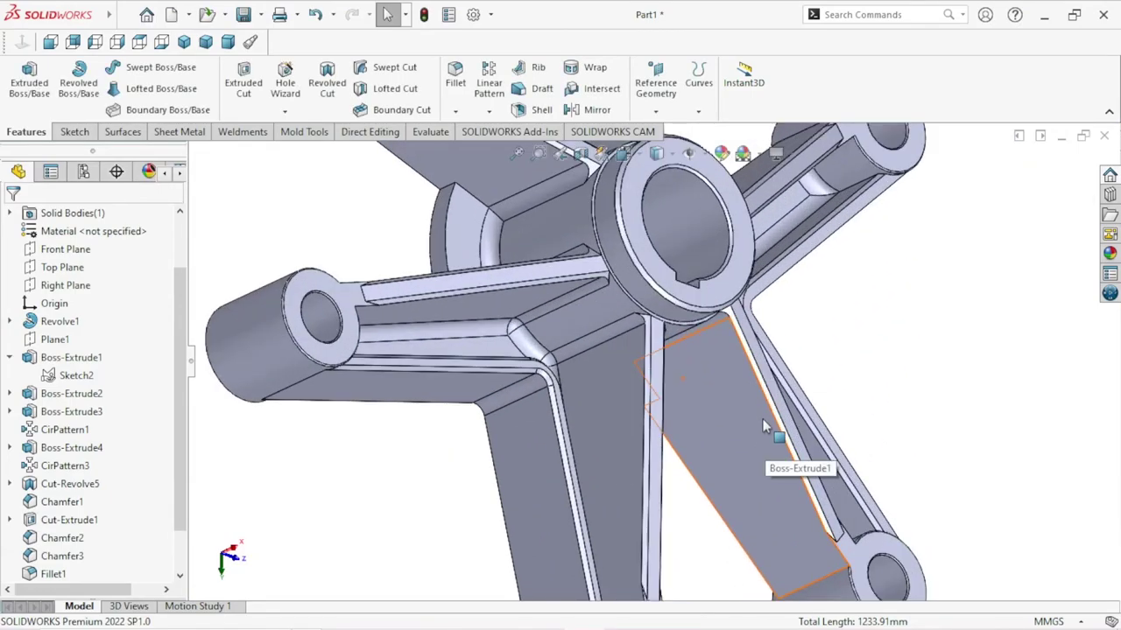
pyautogui.scroll(2, 762, 423)
pyautogui.moveTo(705, 413)
pyautogui.mouseDown(button='middle')
pyautogui.moveTo(758, 370)
pyautogui.moveTo(738, 351)
pyautogui.moveTo(689, 388)
pyautogui.moveTo(700, 329)
pyautogui.mouseUp(button='middle')
pyautogui.scroll(-3, 701, 329)
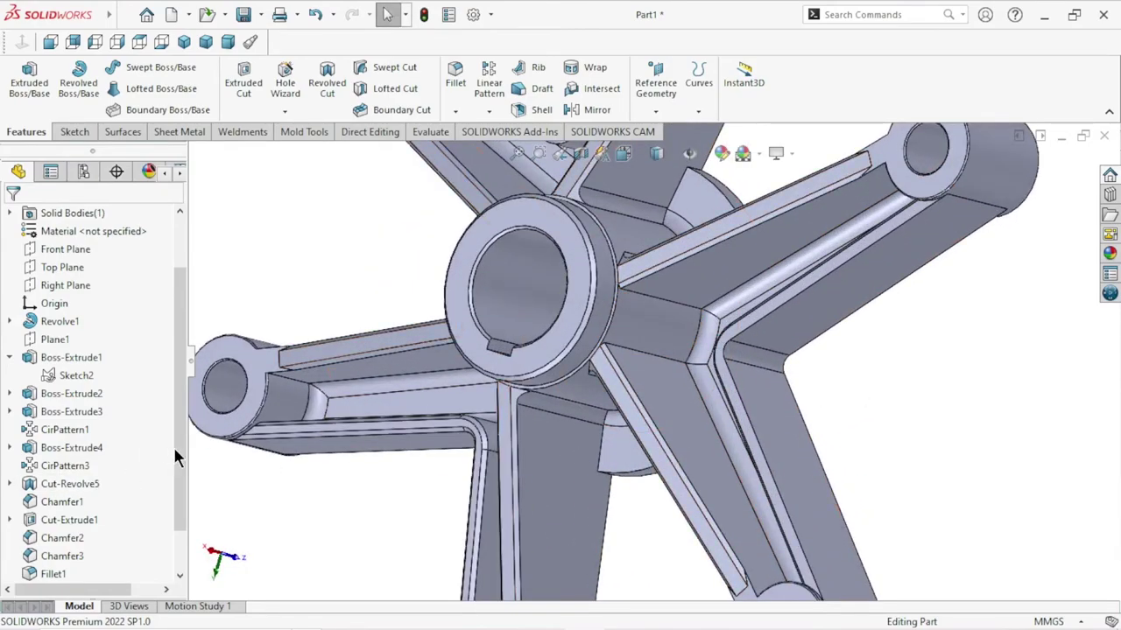
pyautogui.moveTo(175, 455); pyautogui.dragTo(175, 517)
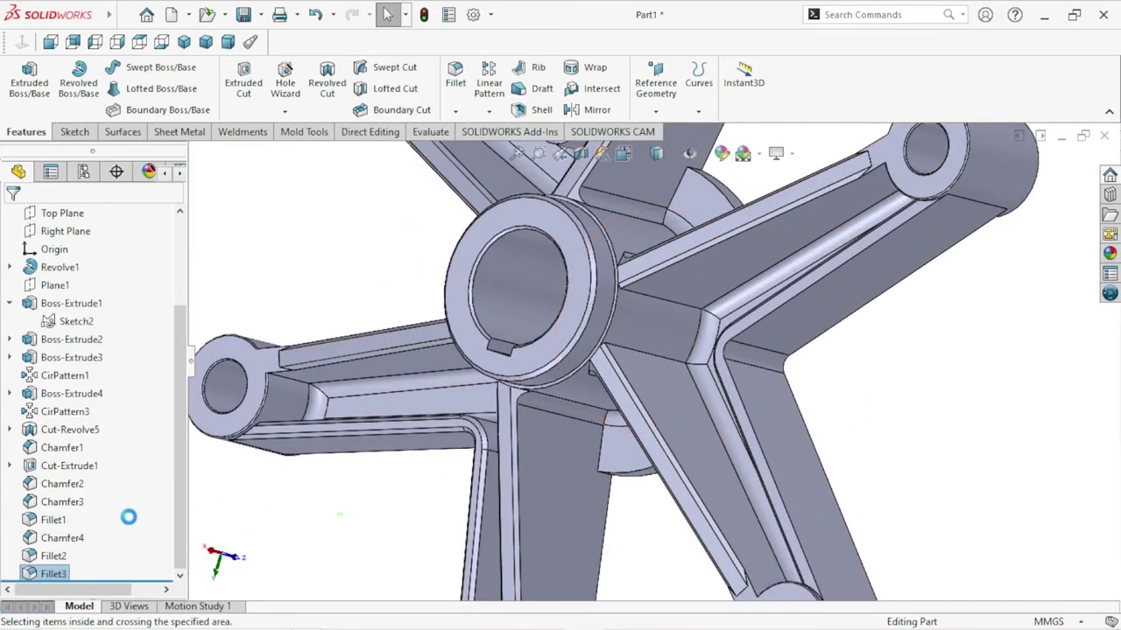
pyautogui.click(58, 574)
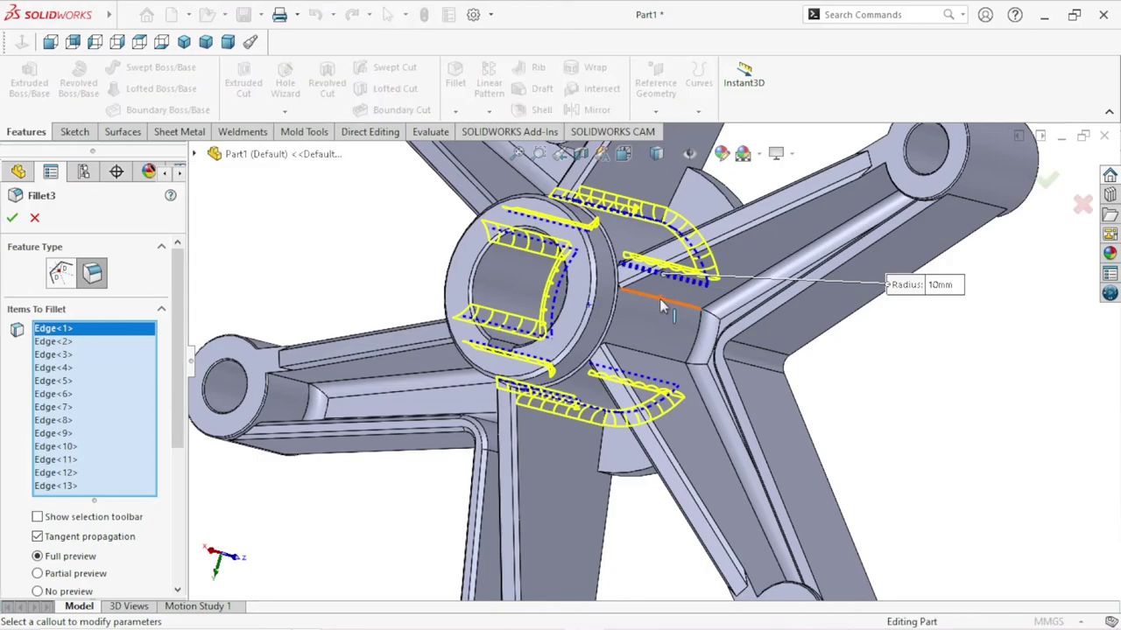
pyautogui.click(661, 313)
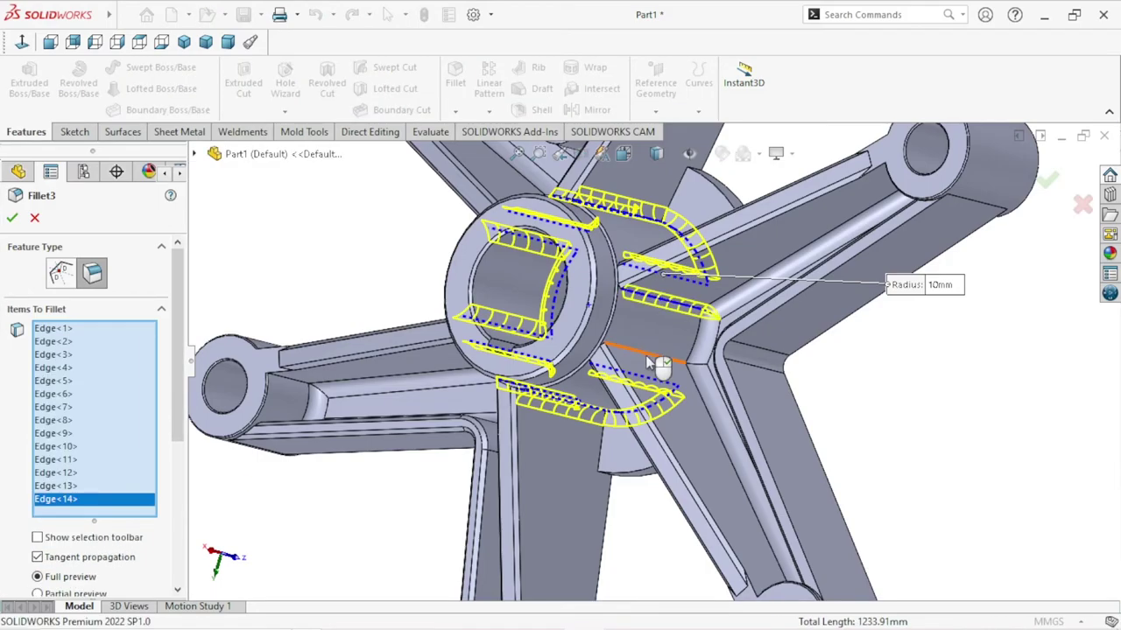
pyautogui.click(650, 361)
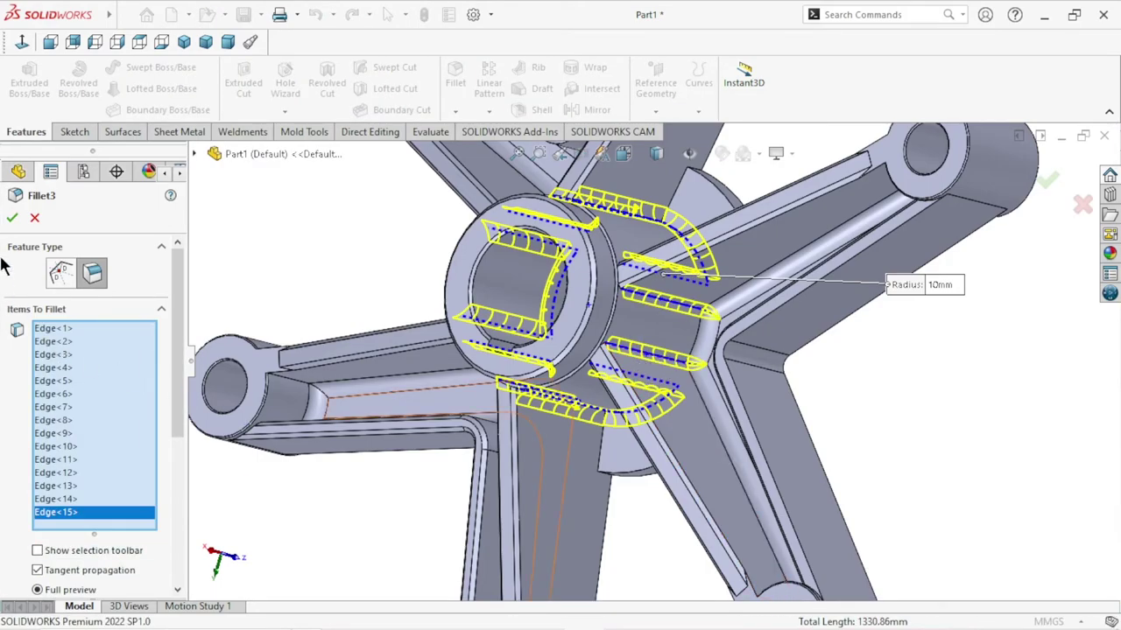
pyautogui.moveTo(179, 424); pyautogui.dragTo(185, 506)
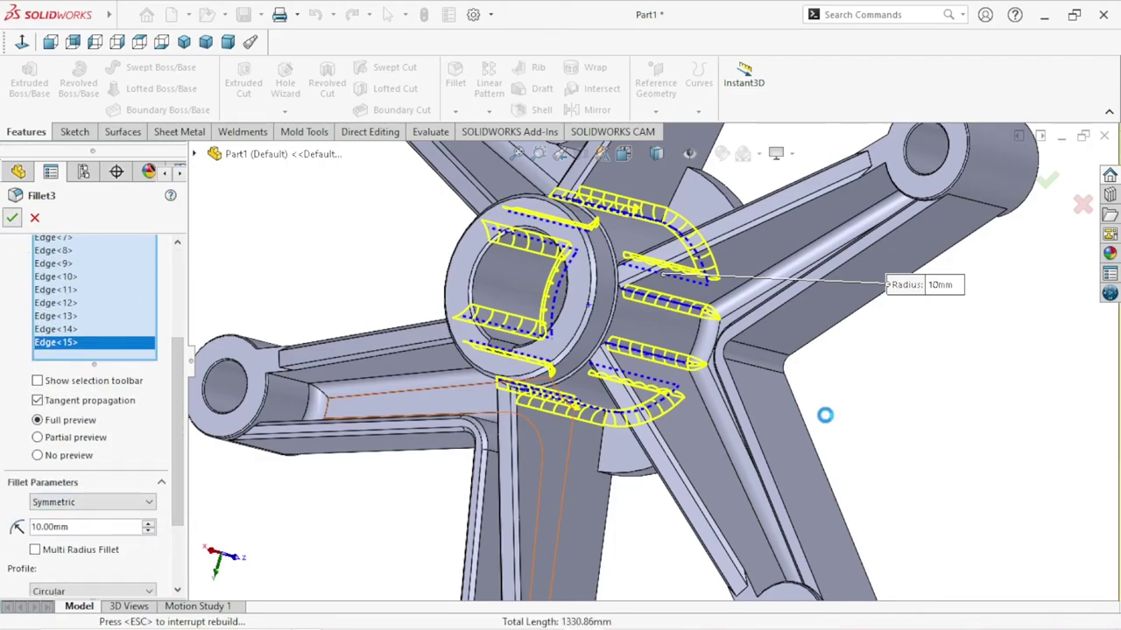
pyautogui.press('Return')
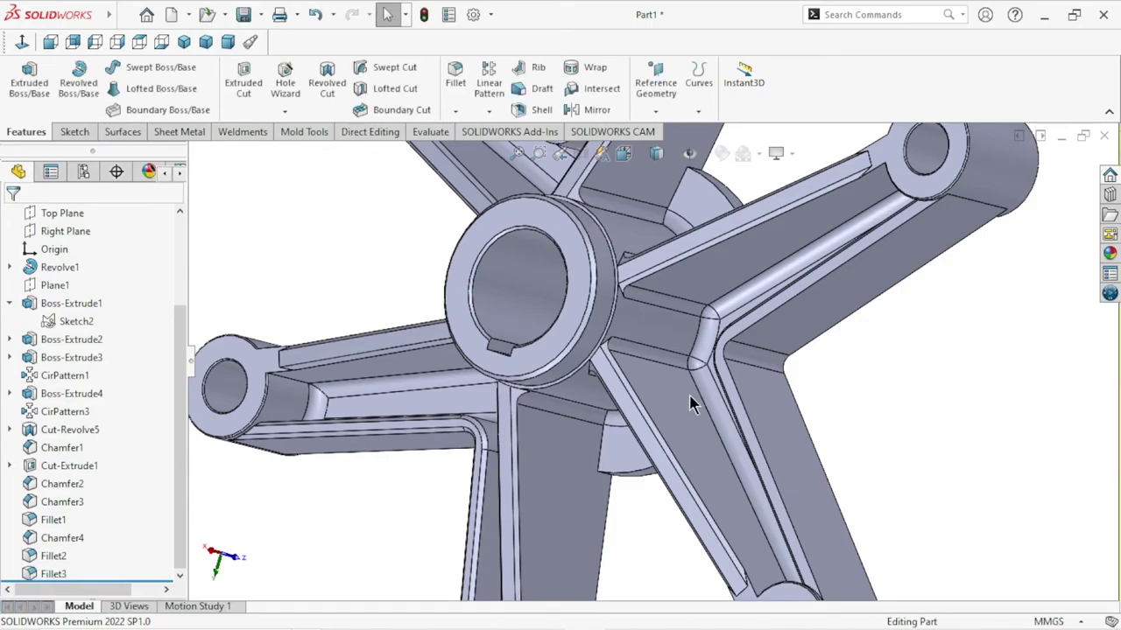
# Orbit to view the whole spider part and select Chamfer4 in the feature tree.
pyautogui.scroll(-3, 675, 365)
pyautogui.scroll(3, 623, 374)
pyautogui.moveTo(624, 375)
pyautogui.mouseDown(button='middle')
pyautogui.moveTo(728, 327)
pyautogui.moveTo(729, 404)
pyautogui.mouseUp(button='middle')
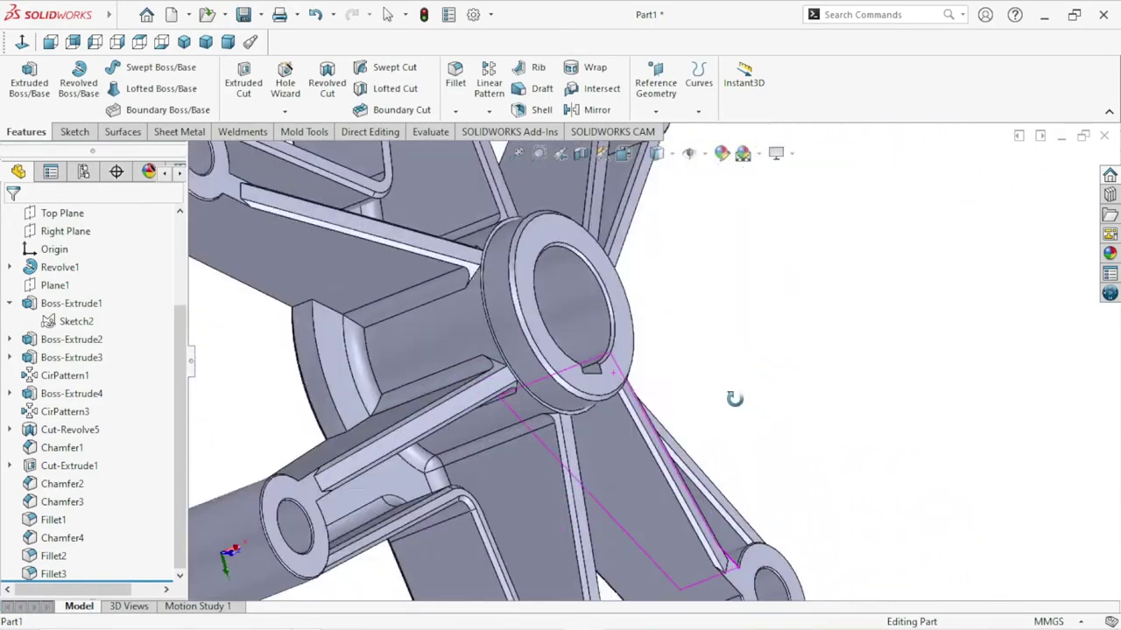
pyautogui.scroll(5, 523, 457)
pyautogui.scroll(-3, 578, 415)
pyautogui.moveTo(605, 395)
pyautogui.mouseDown(button='middle')
pyautogui.moveTo(646, 368)
pyautogui.moveTo(227, 470)
pyautogui.mouseUp(button='middle')
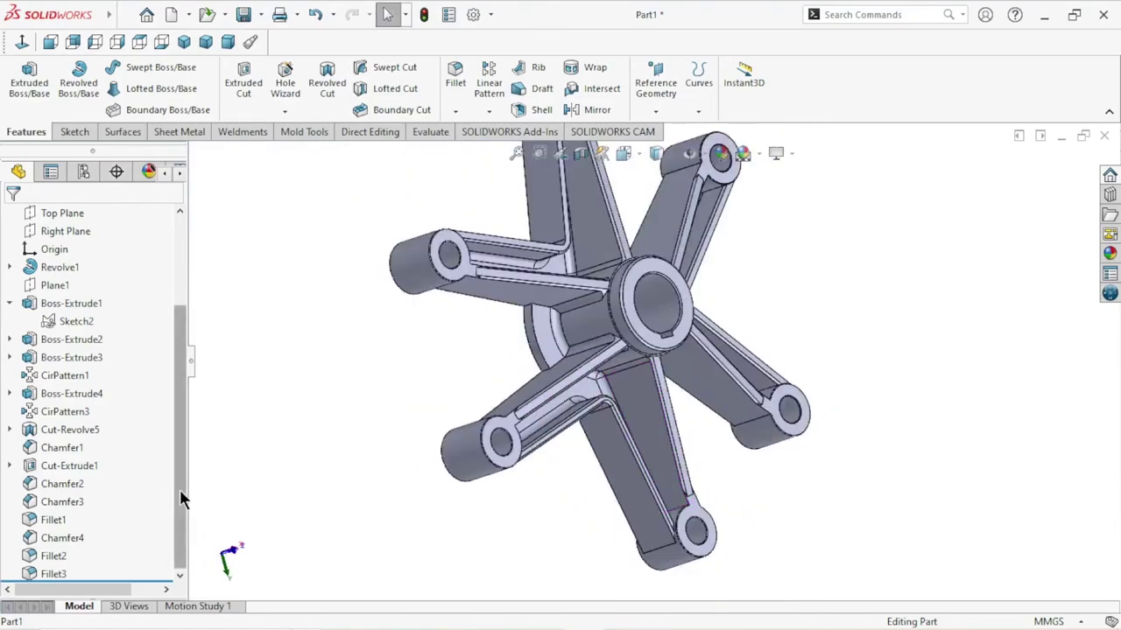
pyautogui.click(63, 536)
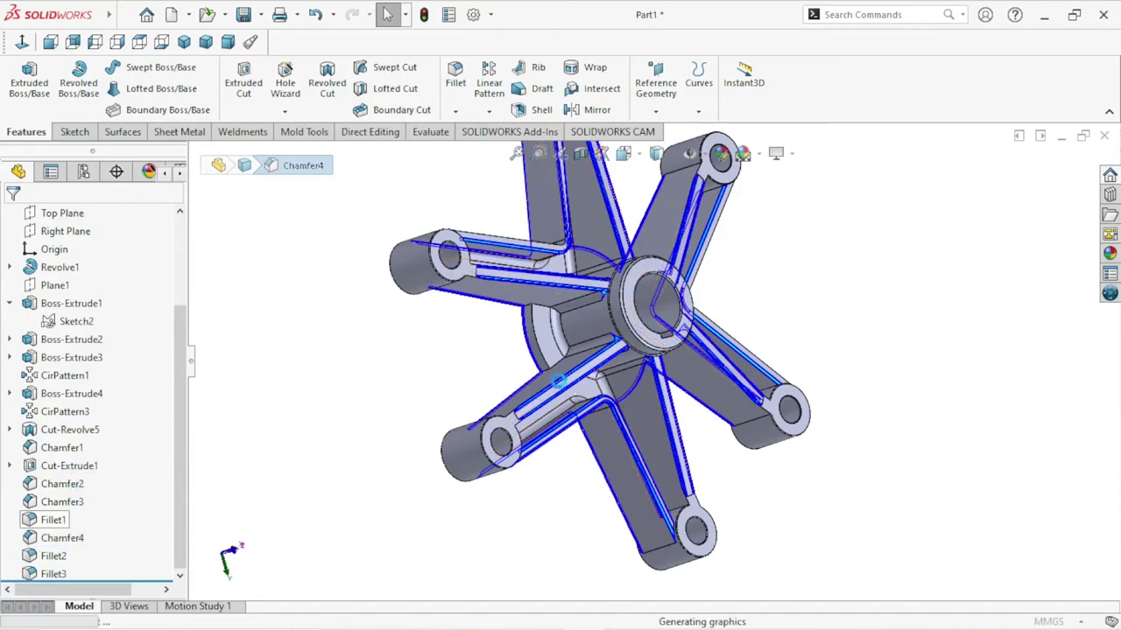
# Add the hub base-disc arc edges to the 3 mm × 45° Chamfer4 and confirm it.
pyautogui.scroll(-5, 500, 324)
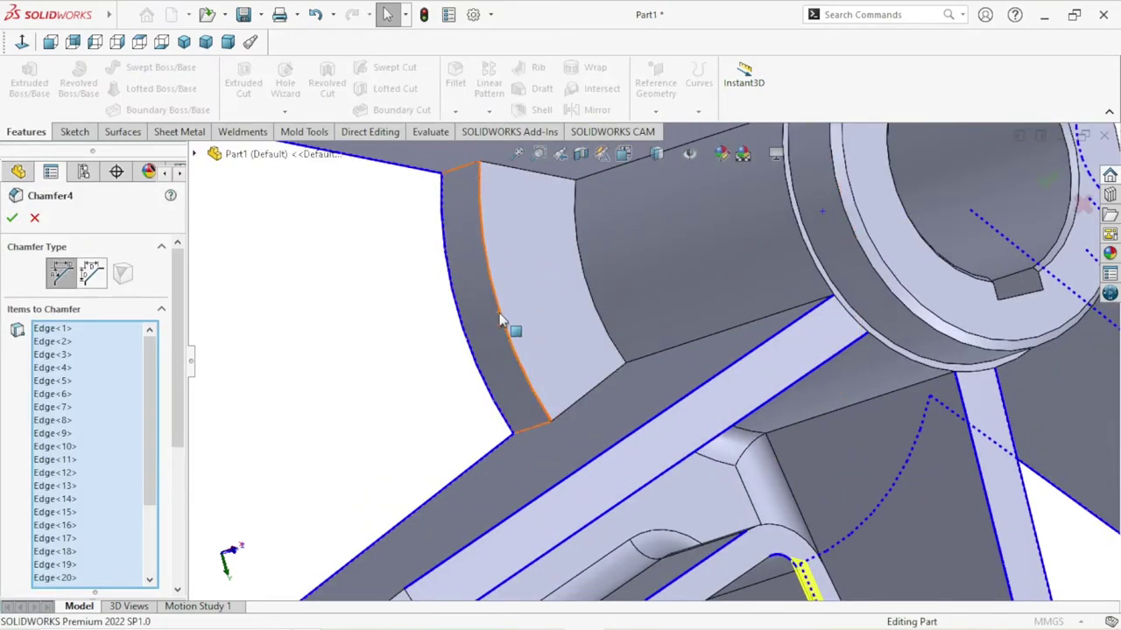
pyautogui.scroll(5, 500, 368)
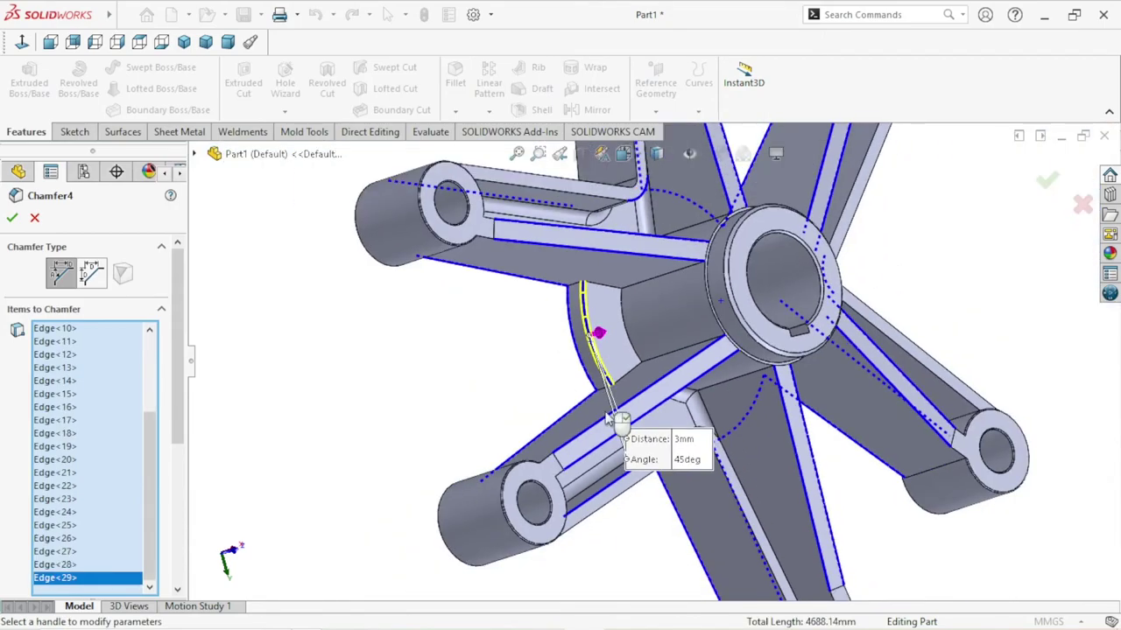
pyautogui.moveTo(600, 351); pyautogui.dragTo(636, 331, button='middle')
pyautogui.scroll(-1, 775, 463)
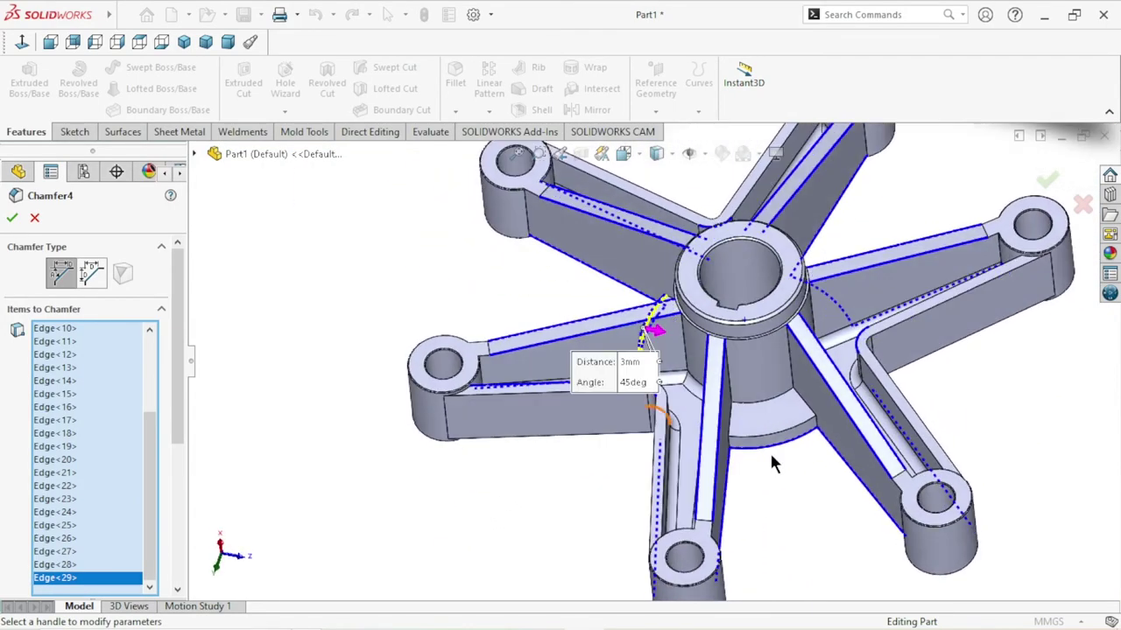
pyautogui.scroll(-4, 779, 451)
pyautogui.press('Escape')
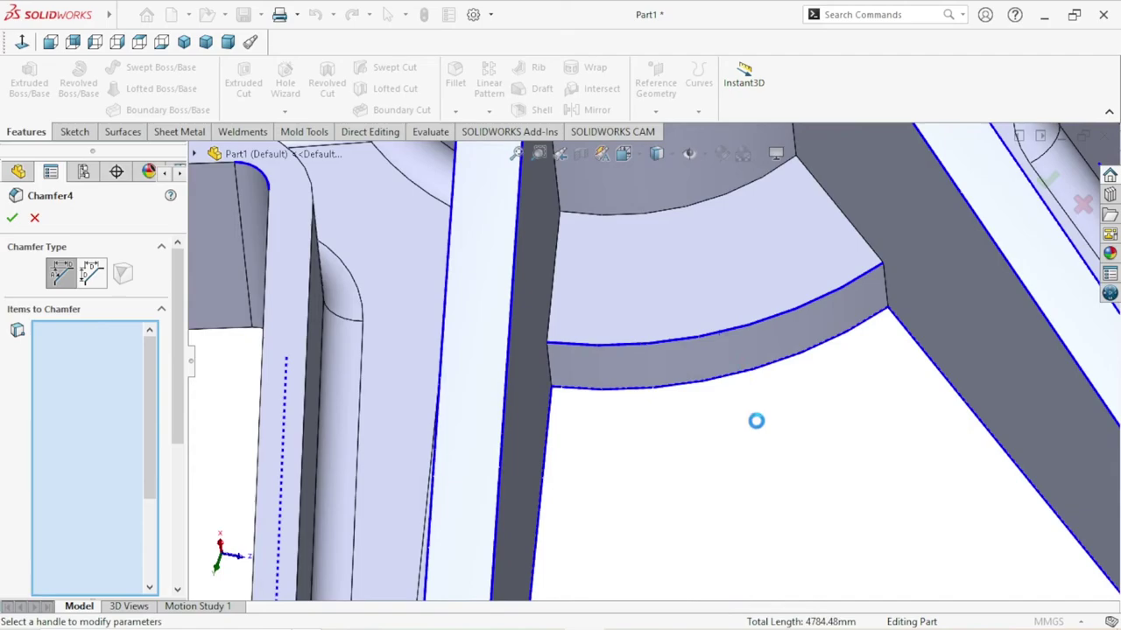
pyautogui.scroll(5, 740, 408)
pyautogui.moveTo(806, 304)
pyautogui.mouseDown(button='middle')
pyautogui.moveTo(884, 368)
pyautogui.moveTo(867, 350)
pyautogui.mouseUp(button='middle')
pyautogui.scroll(-4, 709, 243)
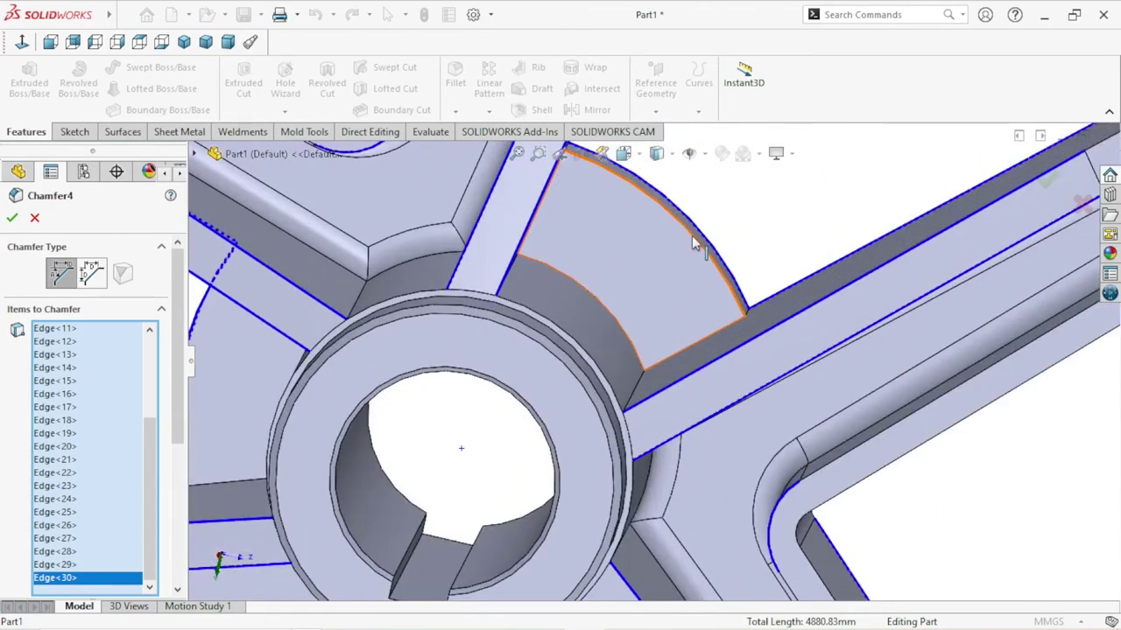
pyautogui.click(697, 242)
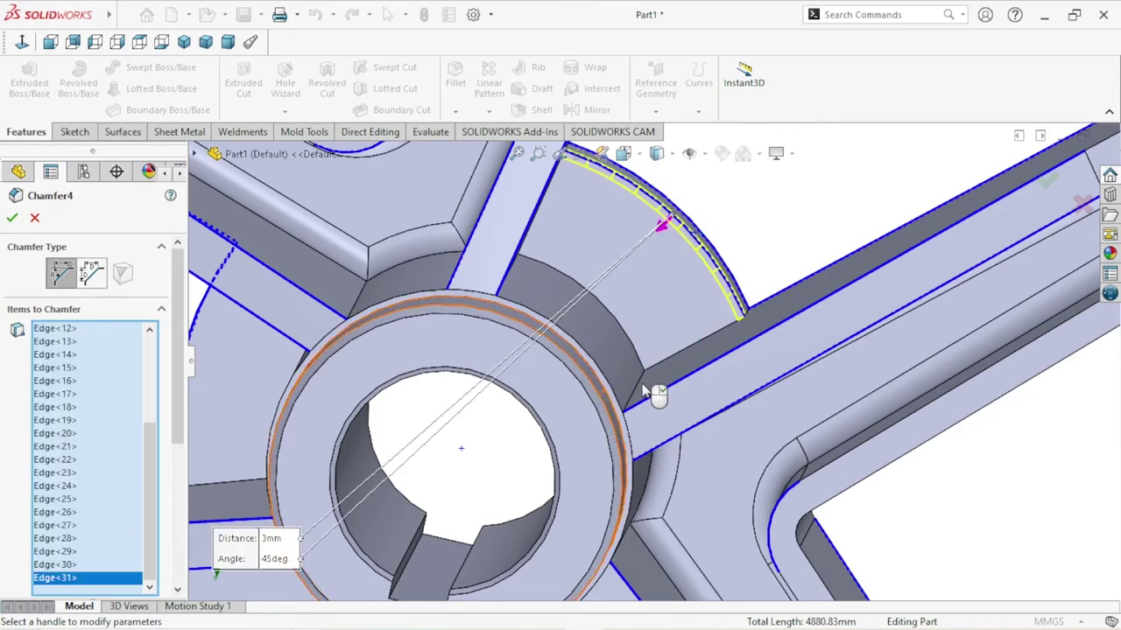
pyautogui.scroll(5, 645, 392)
pyautogui.moveTo(645, 392)
pyautogui.mouseDown(button='middle')
pyautogui.moveTo(726, 268)
pyautogui.moveTo(712, 245)
pyautogui.moveTo(678, 267)
pyautogui.moveTo(730, 257)
pyautogui.moveTo(761, 205)
pyautogui.moveTo(742, 255)
pyautogui.mouseUp(button='middle')
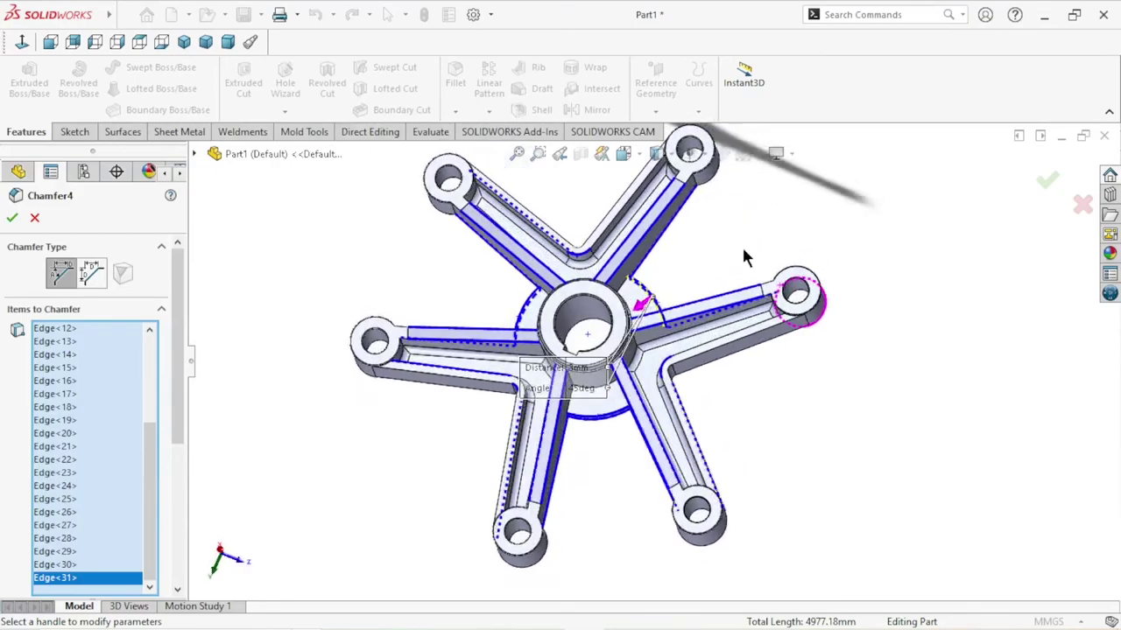
pyautogui.click(12, 219)
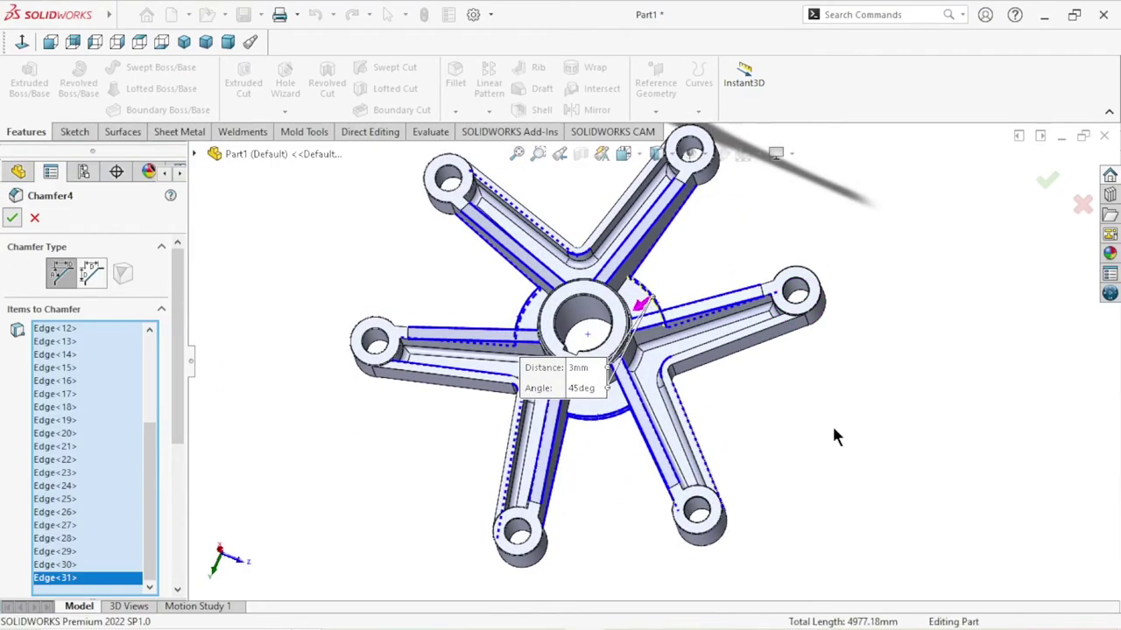
# Orbit the chamfered part and snap it to the isometric view.
pyautogui.moveTo(778, 355)
pyautogui.mouseDown(button='middle')
pyautogui.moveTo(750, 429)
pyautogui.moveTo(802, 456)
pyautogui.moveTo(843, 402)
pyautogui.moveTo(819, 447)
pyautogui.moveTo(750, 460)
pyautogui.moveTo(773, 347)
pyautogui.moveTo(701, 409)
pyautogui.moveTo(621, 395)
pyautogui.moveTo(814, 437)
pyautogui.mouseUp(button='middle')
pyautogui.scroll(3, 815, 408)
pyautogui.scroll(-3, 645, 337)
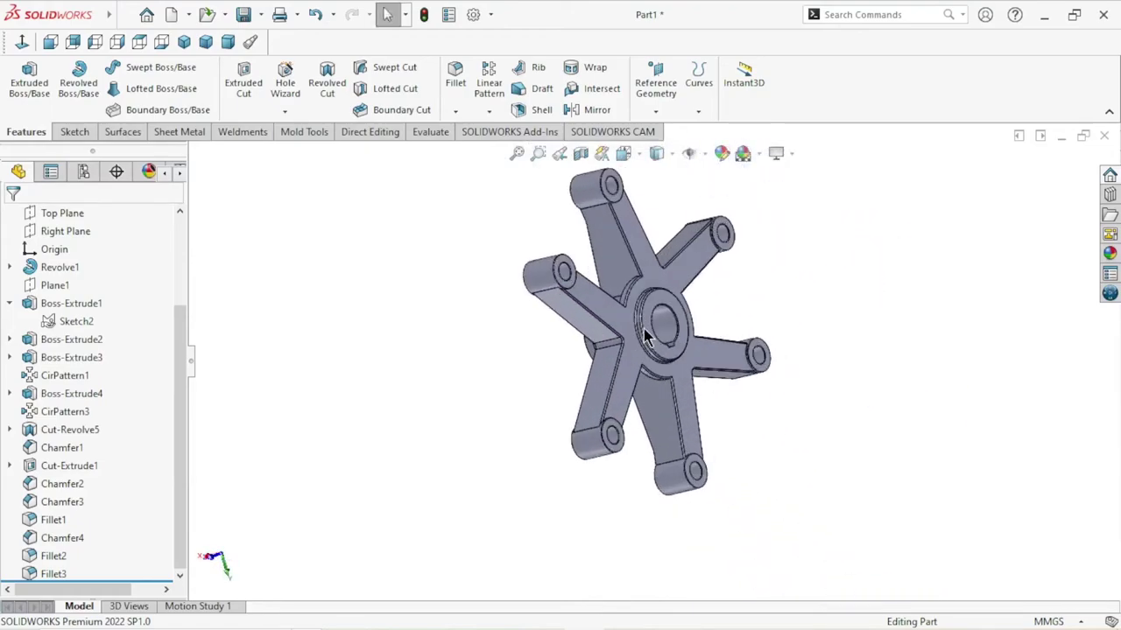
pyautogui.moveTo(646, 337)
pyautogui.mouseDown(button='middle')
pyautogui.moveTo(805, 290)
pyautogui.moveTo(555, 364)
pyautogui.mouseUp(button='middle')
pyautogui.scroll(-5, 555, 363)
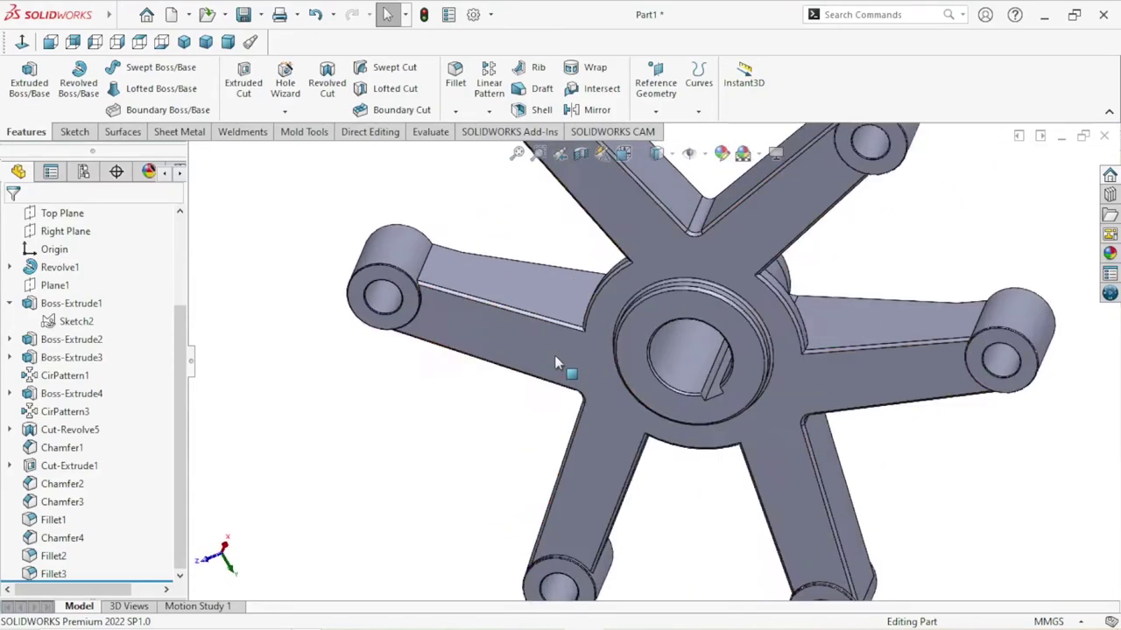
pyautogui.scroll(-2, 569, 355)
pyautogui.scroll(4, 581, 354)
pyautogui.scroll(2, 580, 354)
pyautogui.scroll(-2, 809, 411)
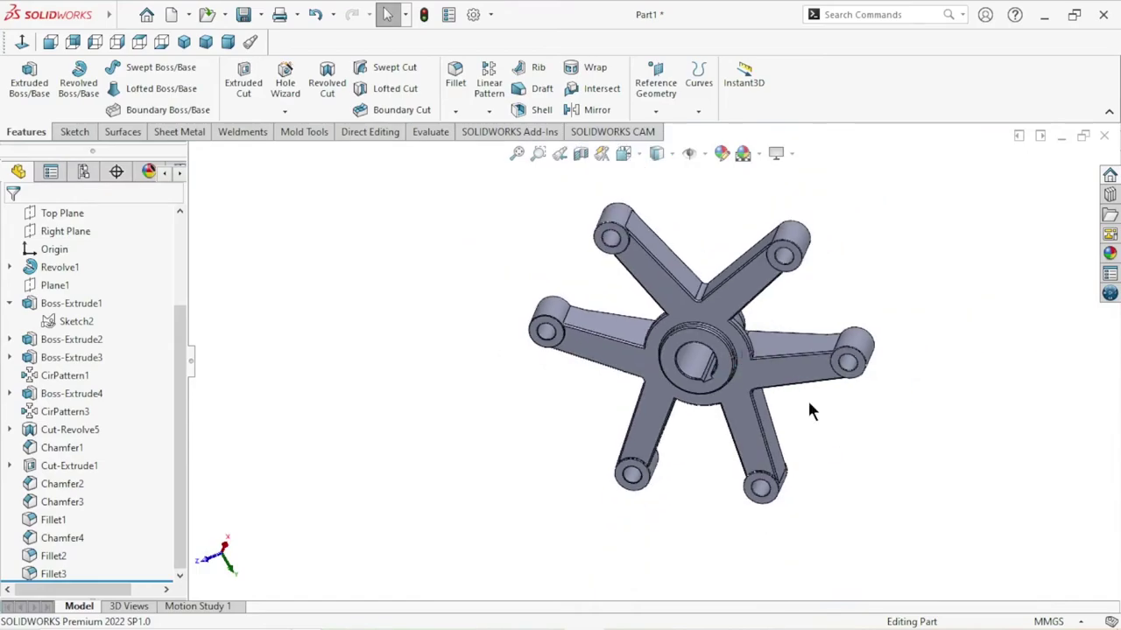
pyautogui.scroll(2, 743, 367)
pyautogui.scroll(-3, 858, 368)
pyautogui.moveTo(858, 368)
pyautogui.mouseDown(button='middle')
pyautogui.moveTo(853, 270)
pyautogui.moveTo(825, 279)
pyautogui.moveTo(818, 393)
pyautogui.moveTo(745, 251)
pyautogui.moveTo(687, 232)
pyautogui.mouseUp(button='middle')
pyautogui.scroll(4, 817, 393)
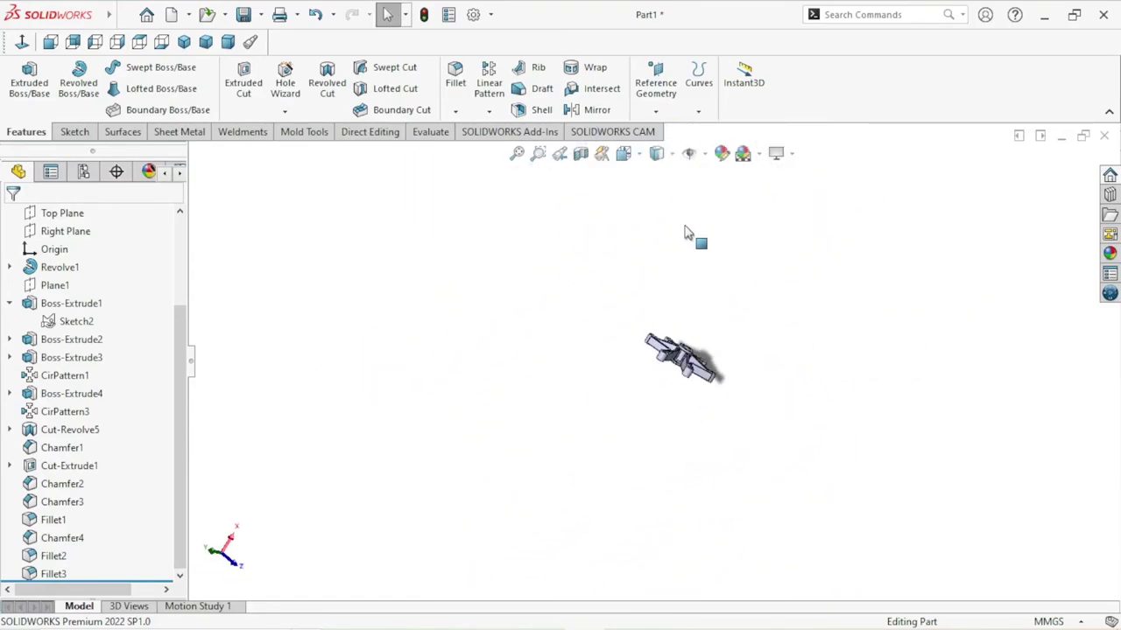
pyautogui.click(185, 45)
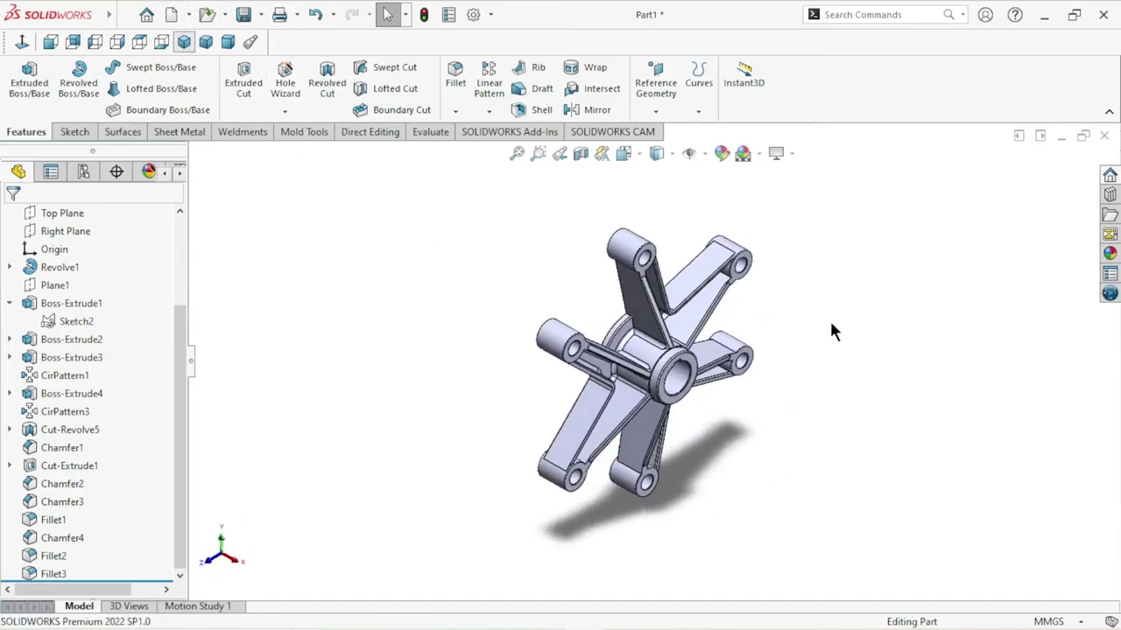
# Select Part1 at the top of the FeatureManager tree.
pyautogui.scroll(-2, 756, 361)
pyautogui.moveTo(838, 369)
pyautogui.mouseDown(button='middle')
pyautogui.moveTo(813, 325)
pyautogui.moveTo(1005, 306)
pyautogui.mouseUp(button='middle')
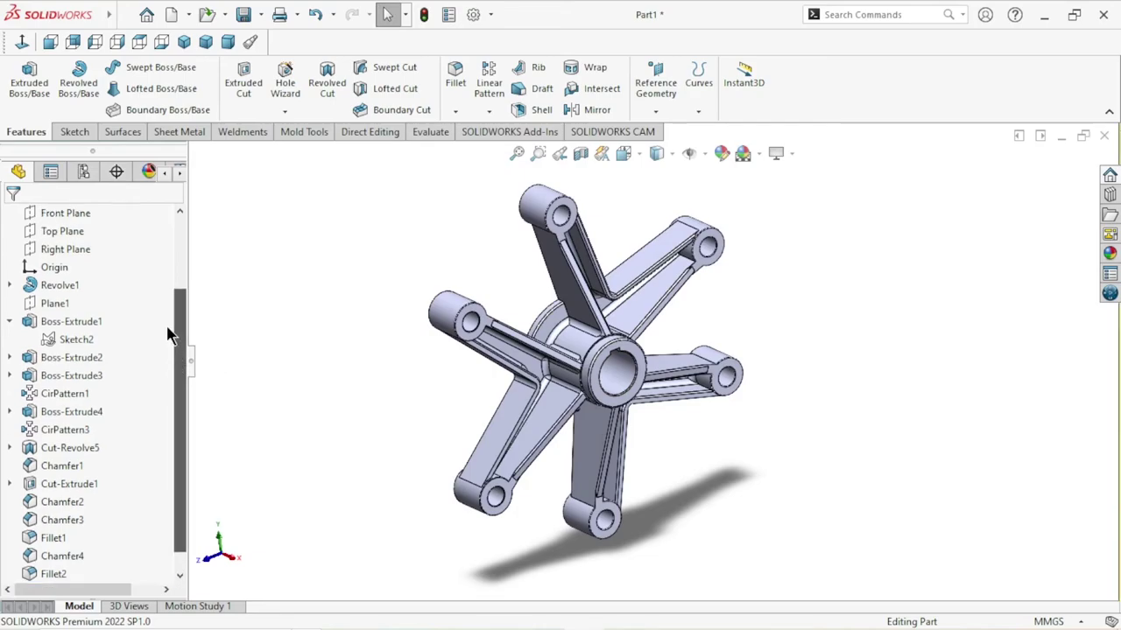
pyautogui.moveTo(180, 350); pyautogui.dragTo(162, 223)
pyautogui.click(128, 212)
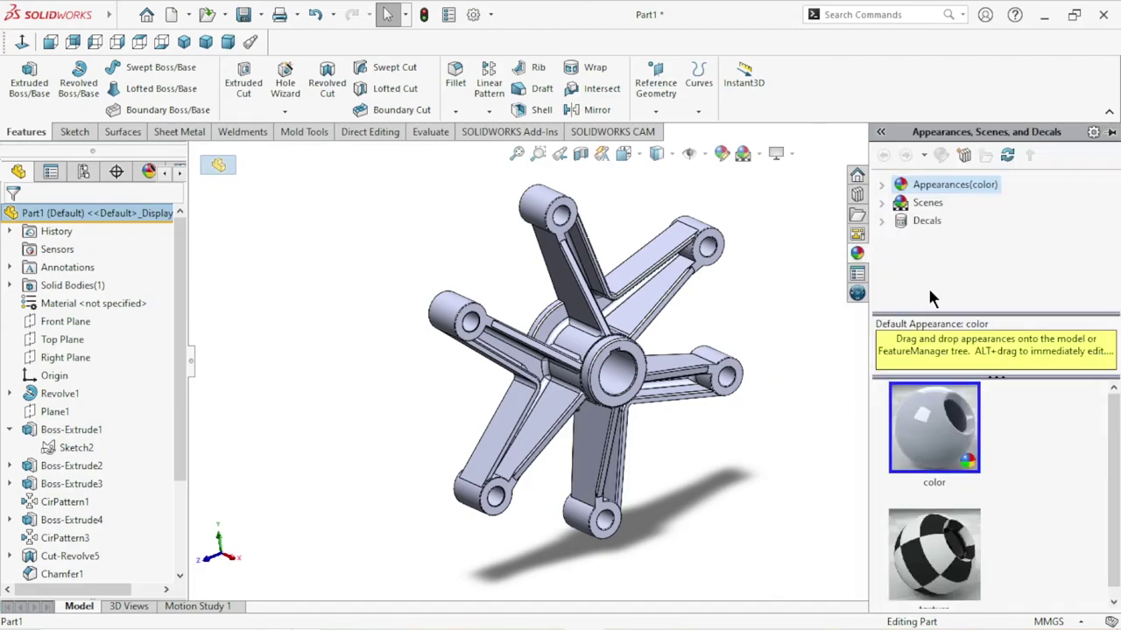
# Apply the Metal › Steel cast carbon steel appearance to the whole part.
pyautogui.click(882, 185)
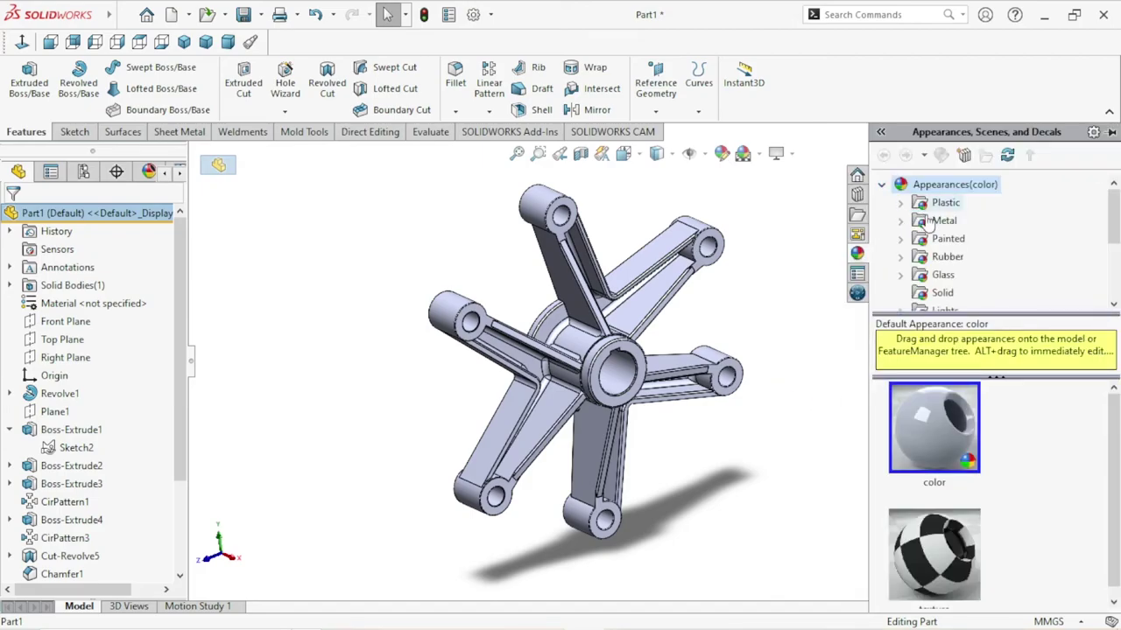
pyautogui.click(900, 220)
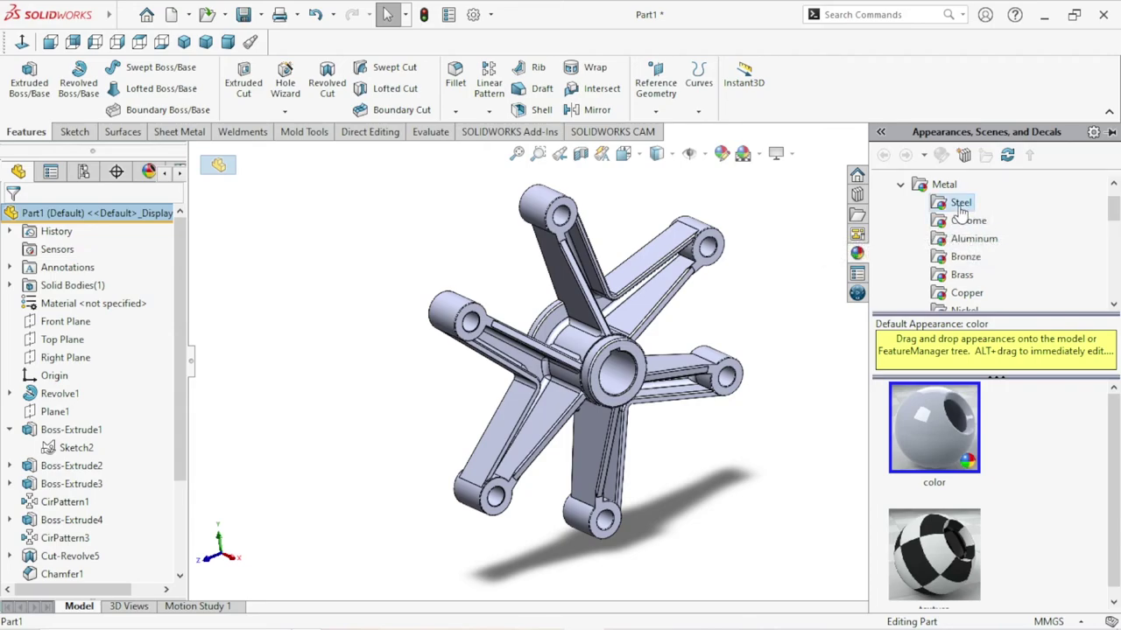
pyautogui.scroll(-1, 1113, 416)
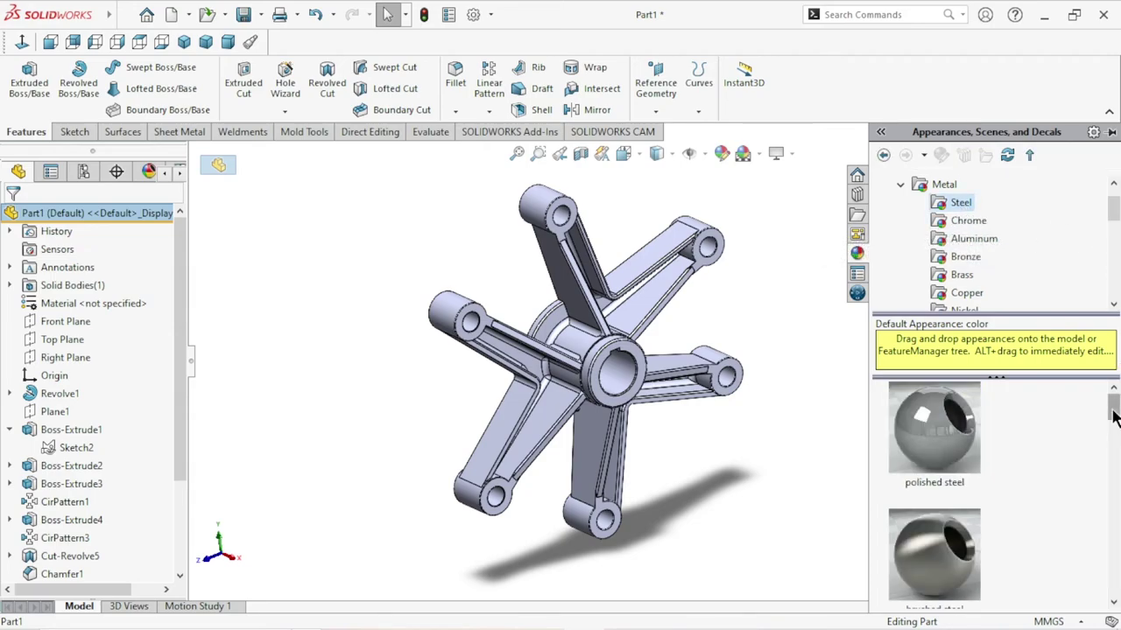
pyautogui.scroll(-1, 1114, 416)
pyautogui.scroll(-1, 1113, 417)
pyautogui.scroll(-1, 1114, 417)
pyautogui.scroll(-1, 934, 495)
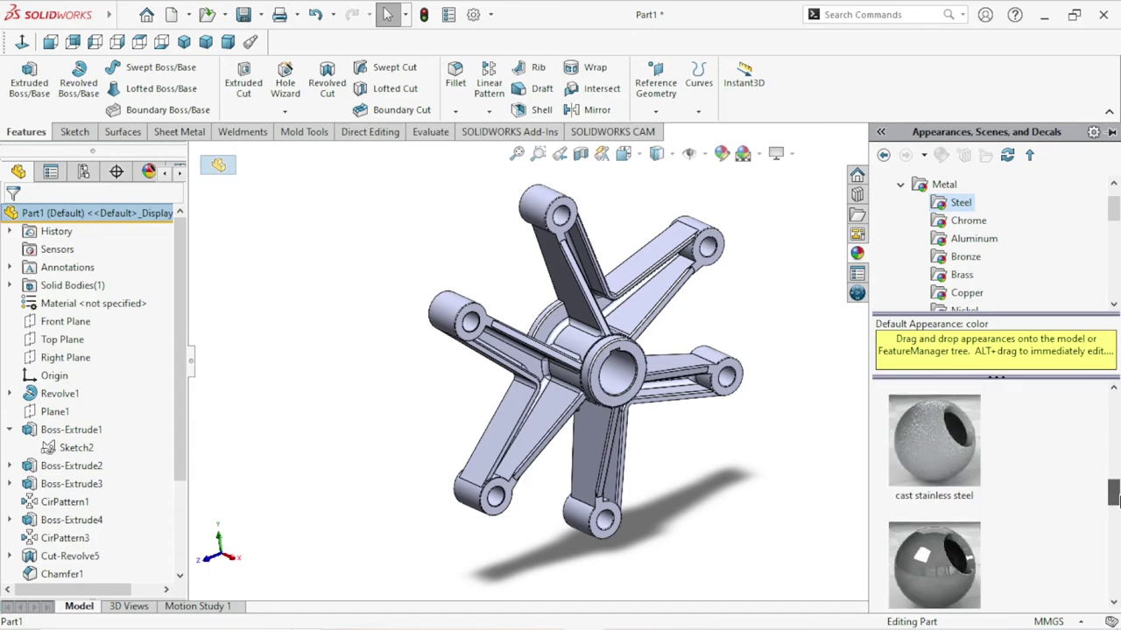
pyautogui.scroll(-1, 934, 494)
pyautogui.scroll(1, 934, 495)
pyautogui.scroll(1, 934, 495)
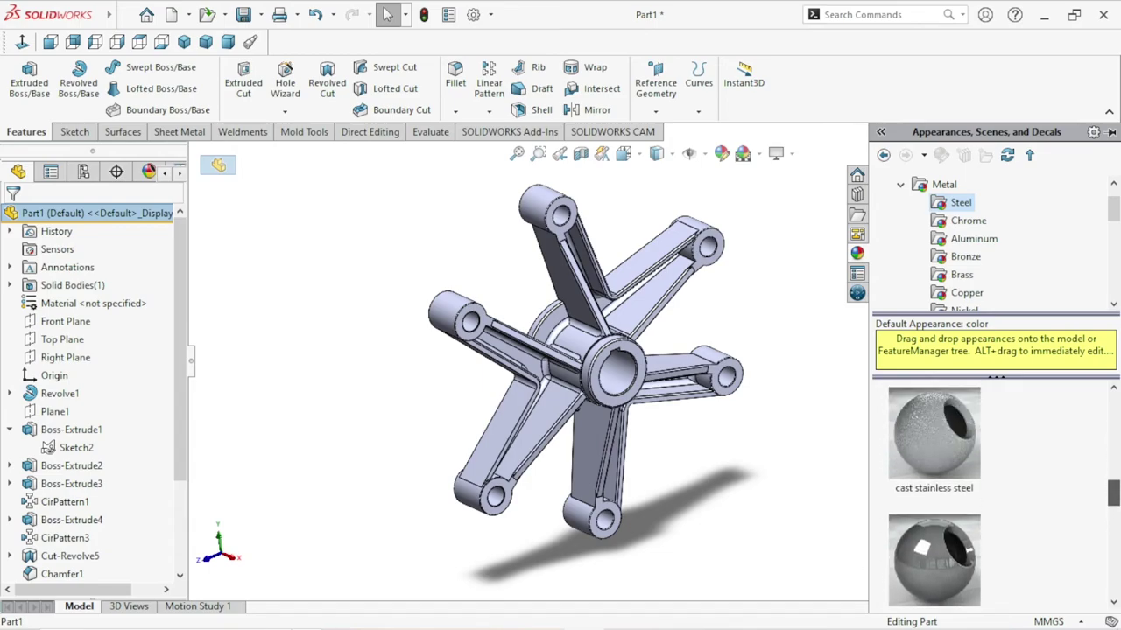
pyautogui.scroll(-1, 1033, 536)
pyautogui.scroll(-1, 1033, 536)
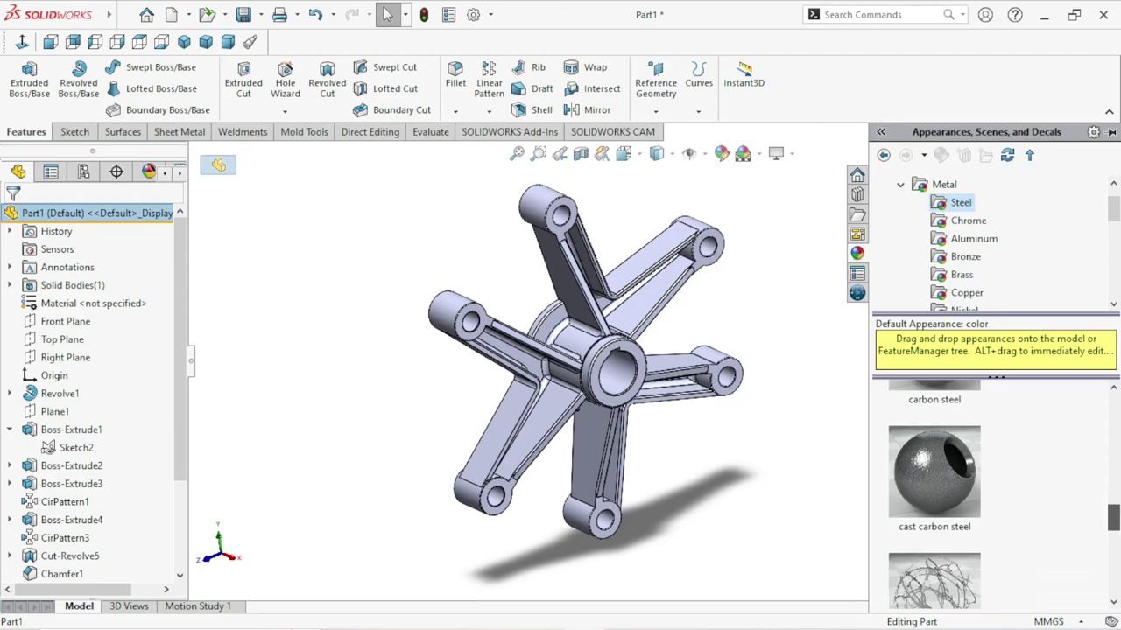
pyautogui.click(960, 489)
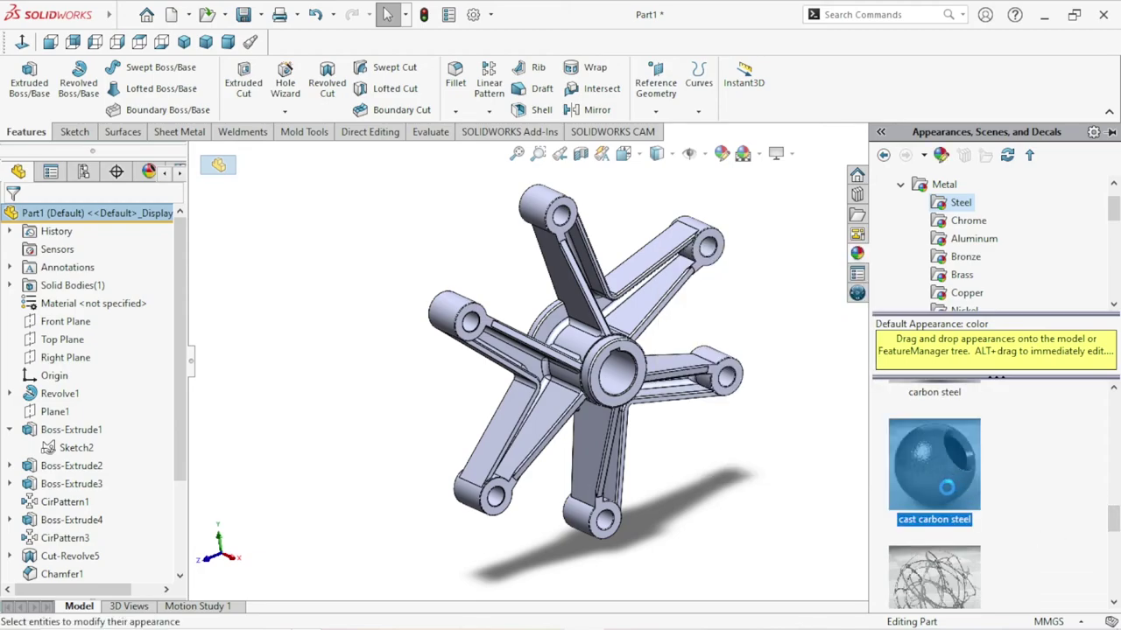
# Turn on RealView Graphics from the View Settings menu.
pyautogui.scroll(-5, 635, 346)
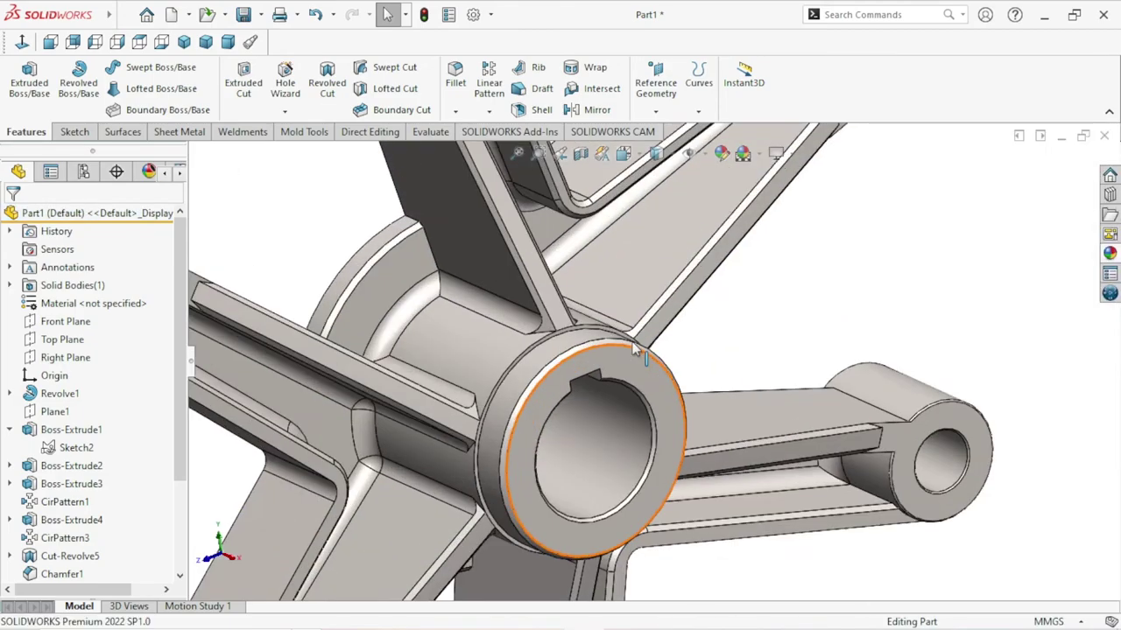
pyautogui.scroll(-3, 636, 345)
pyautogui.scroll(-2, 636, 345)
pyautogui.scroll(4, 635, 351)
pyautogui.scroll(3, 630, 359)
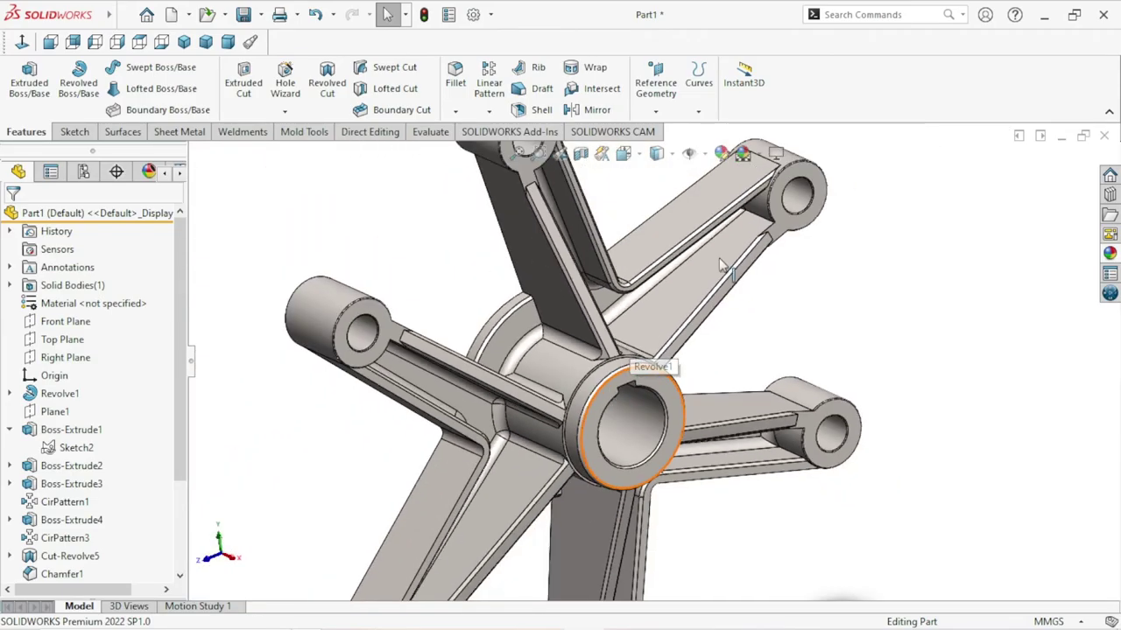
pyautogui.click(790, 159)
pyautogui.click(827, 172)
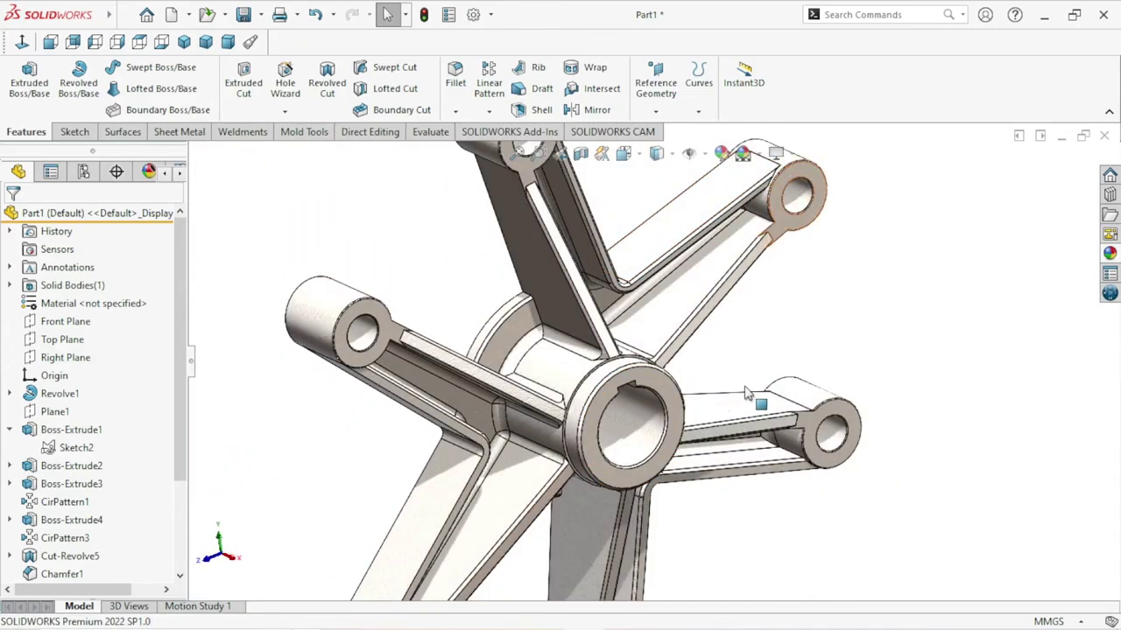
# Orbit and zoom to show the whole steel-textured part, then select the hub bore face.
pyautogui.scroll(-4, 571, 310)
pyautogui.scroll(2, 578, 315)
pyautogui.scroll(3, 604, 342)
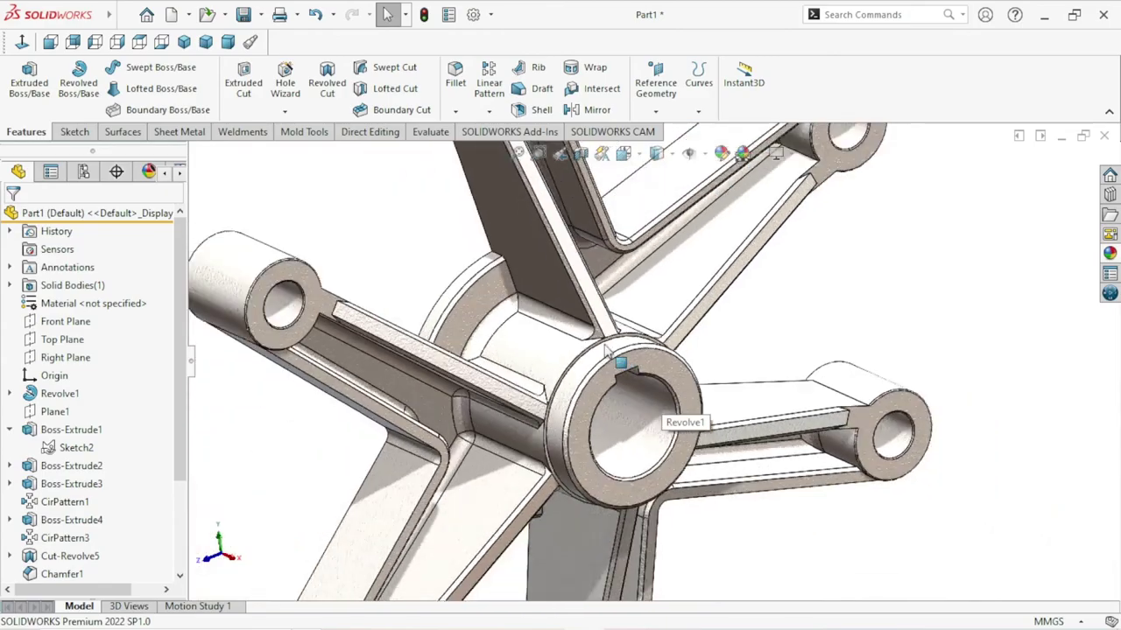
pyautogui.scroll(1, 630, 354)
pyautogui.moveTo(791, 338)
pyautogui.mouseDown(button='middle')
pyautogui.moveTo(671, 338)
pyautogui.moveTo(566, 401)
pyautogui.moveTo(620, 376)
pyautogui.moveTo(695, 472)
pyautogui.mouseUp(button='middle')
pyautogui.scroll(2, 695, 472)
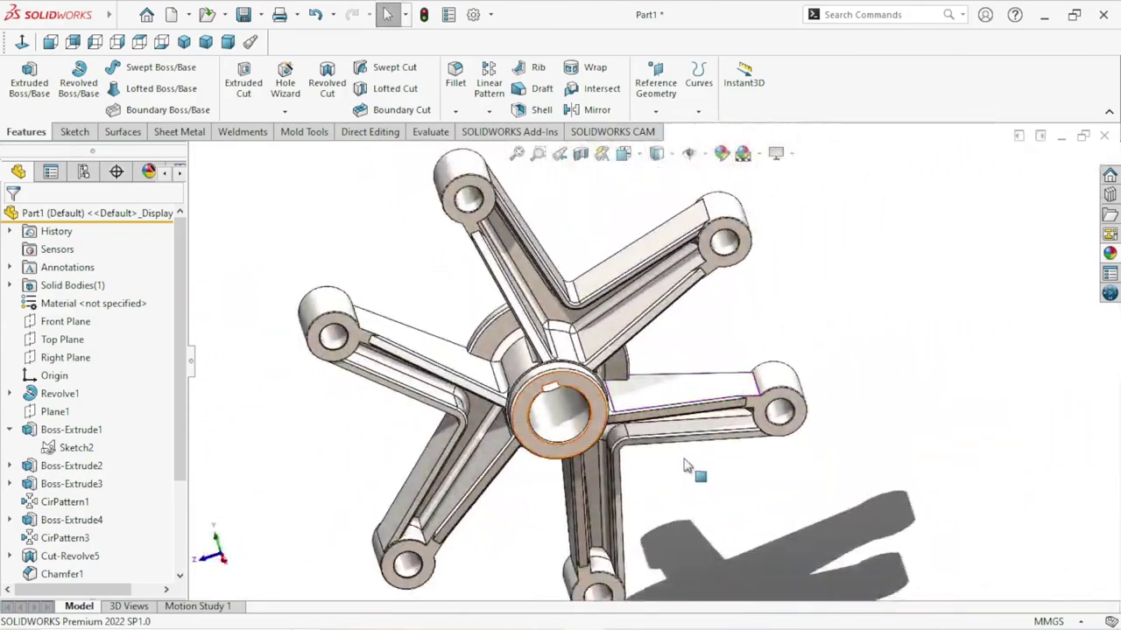
pyautogui.scroll(2, 683, 438)
pyautogui.scroll(-3, 675, 408)
pyautogui.scroll(2, 826, 375)
pyautogui.moveTo(823, 239)
pyautogui.mouseDown(button='middle')
pyautogui.moveTo(826, 375)
pyautogui.moveTo(694, 398)
pyautogui.mouseUp(button='middle')
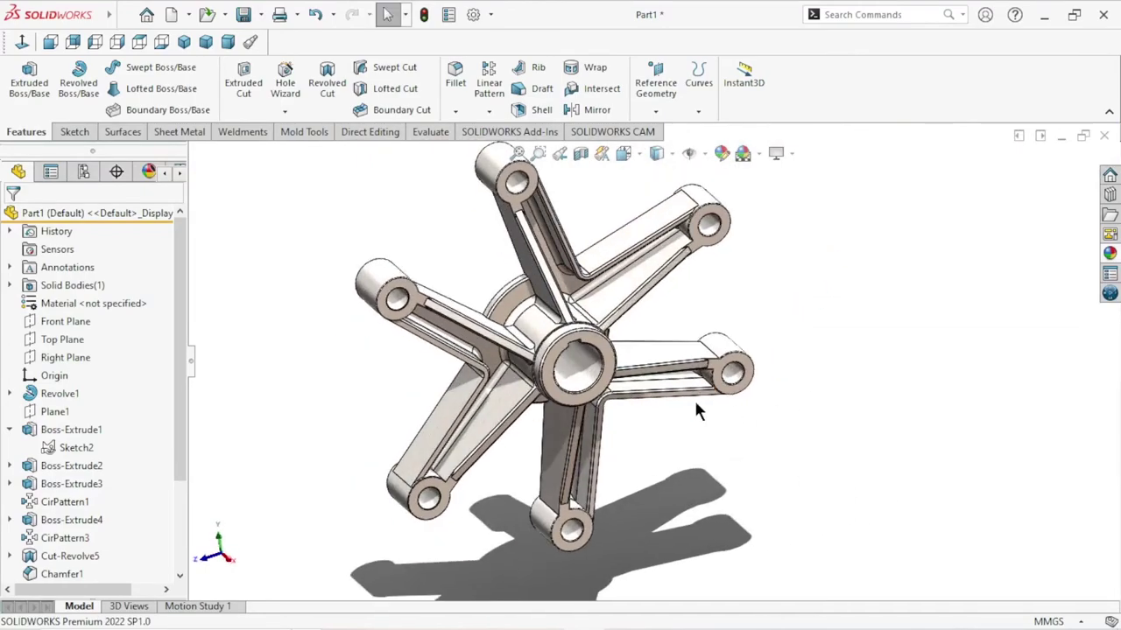
pyautogui.scroll(-3, 656, 408)
pyautogui.scroll(3, 611, 416)
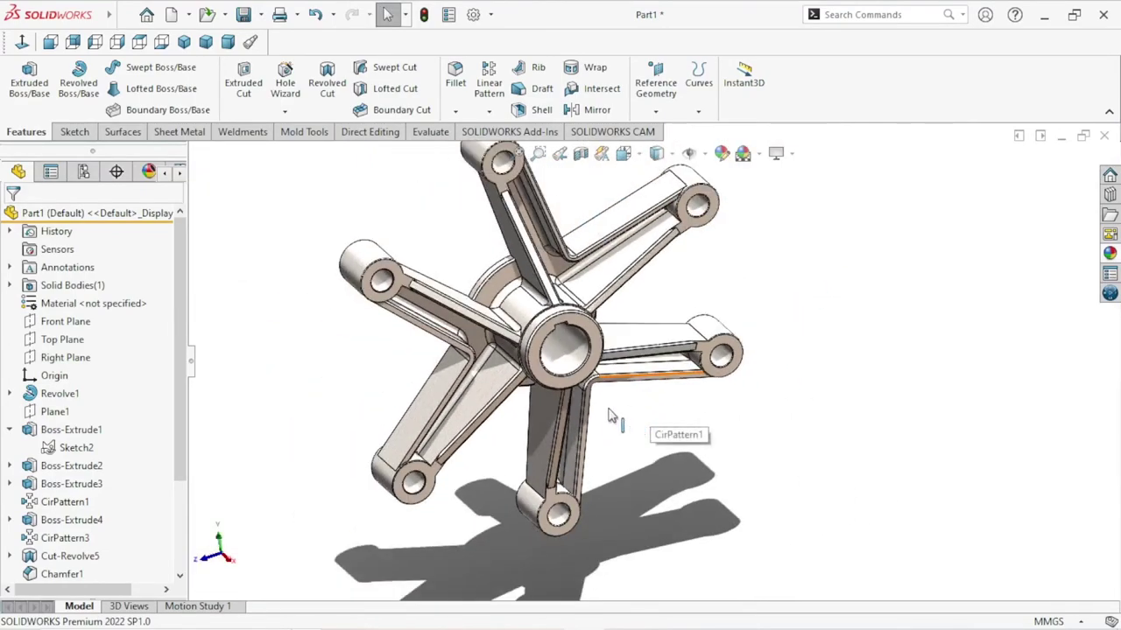
pyautogui.click(574, 363)
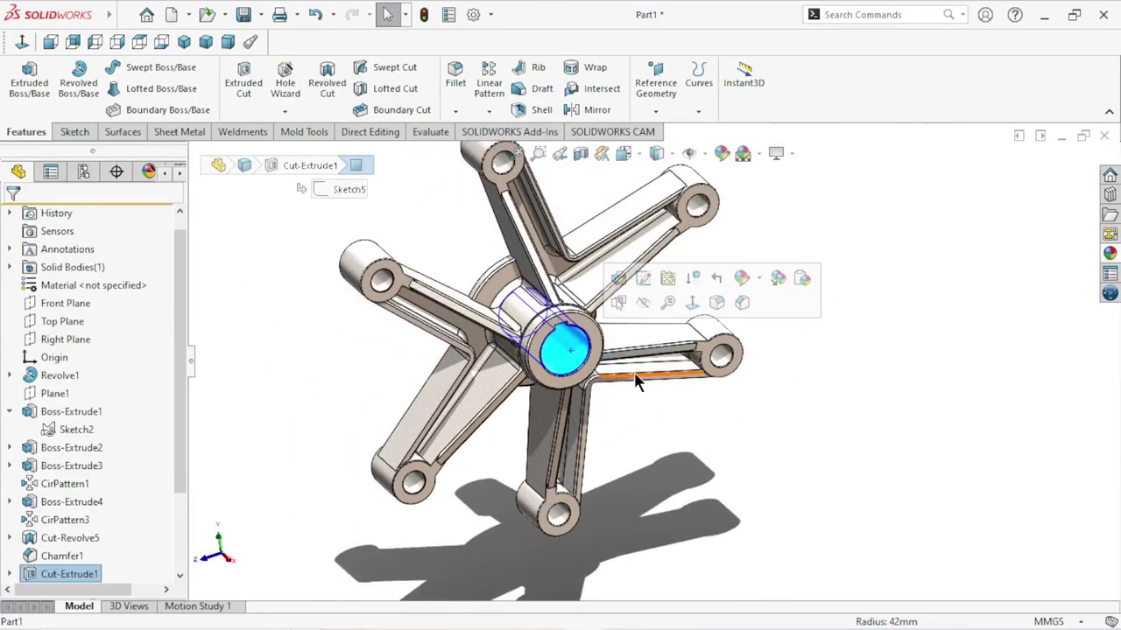
pyautogui.click(700, 207)
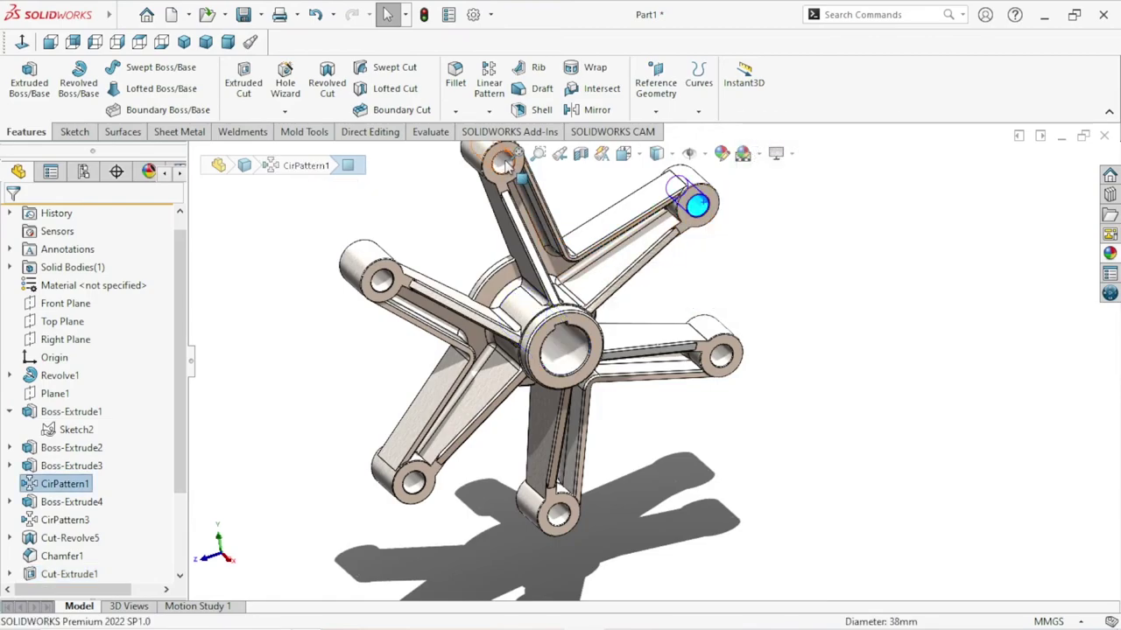
pyautogui.scroll(5, 573, 262)
pyautogui.scroll(-3, 656, 357)
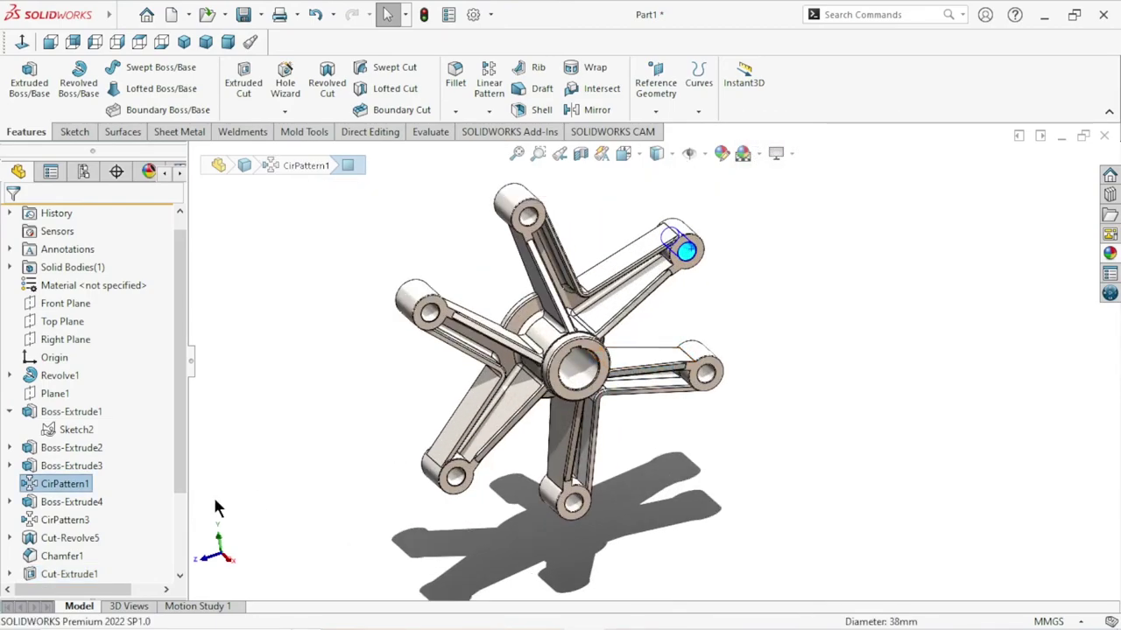
pyautogui.click(77, 490)
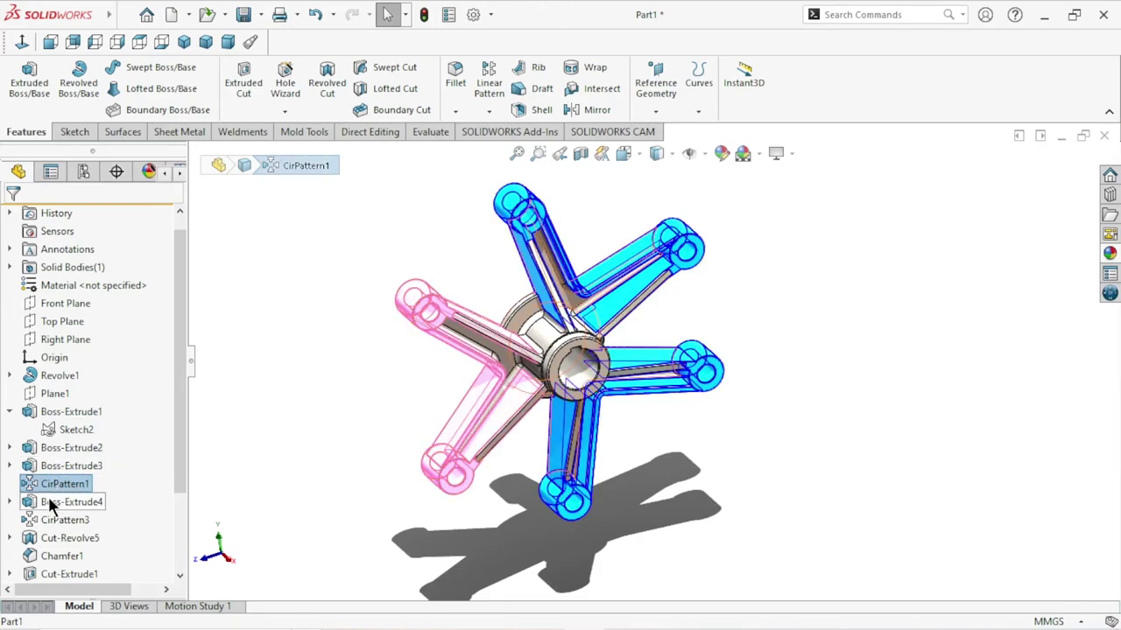
pyautogui.click(291, 416)
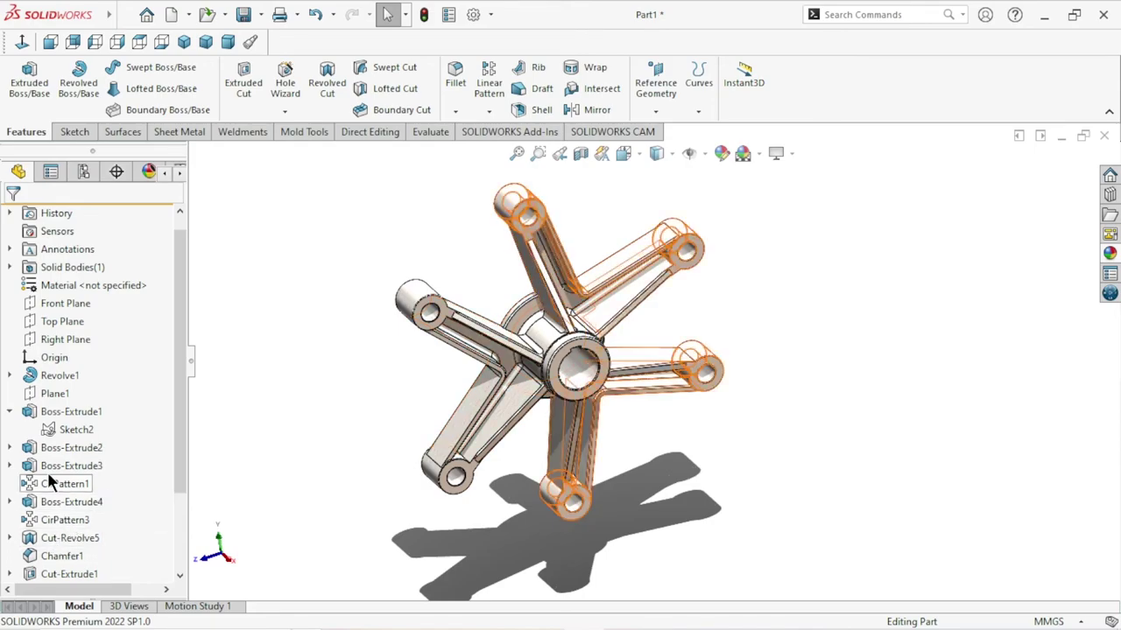
pyautogui.scroll(-5, 527, 348)
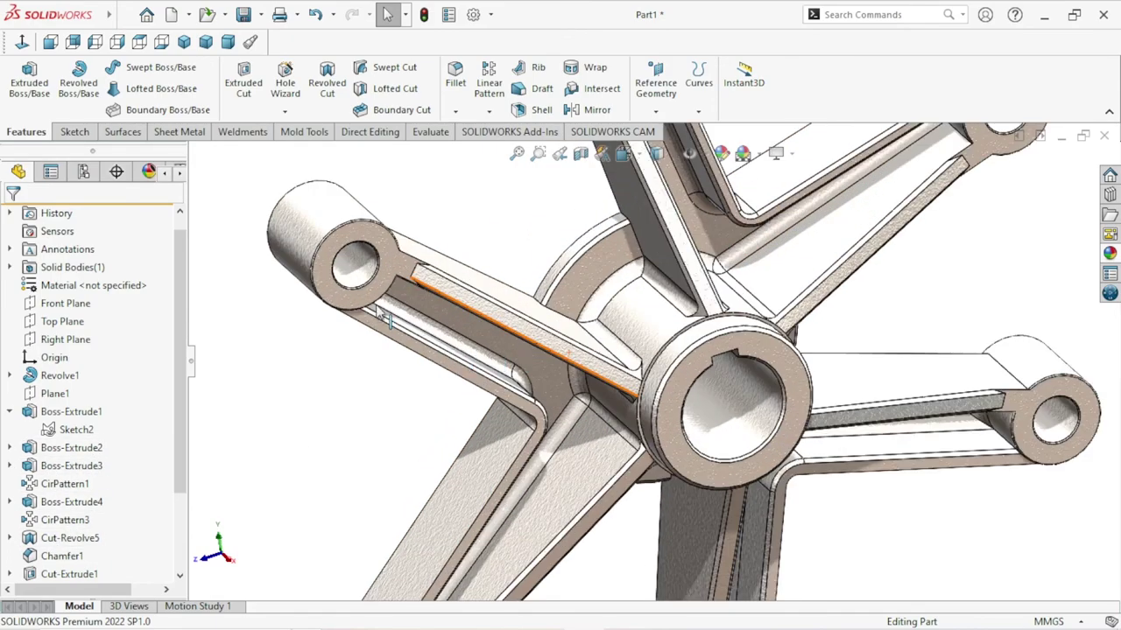
# Select the hole faces of the left, top, right and lower-right arms plus the central hub bore.
pyautogui.click(338, 250)
pyautogui.press('f')
pyautogui.scroll(-5, 648, 236)
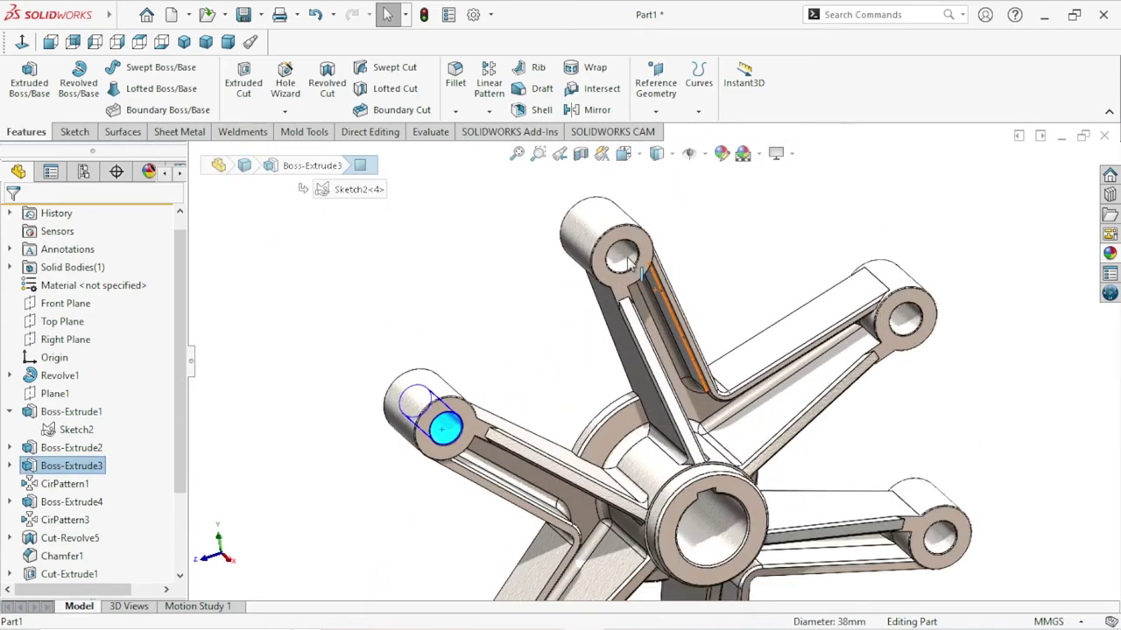
pyautogui.keyDown('ctrl'); pyautogui.click(623, 256); pyautogui.keyUp('ctrl')
pyautogui.keyDown('ctrl'); pyautogui.click(915, 325); pyautogui.keyUp('ctrl')
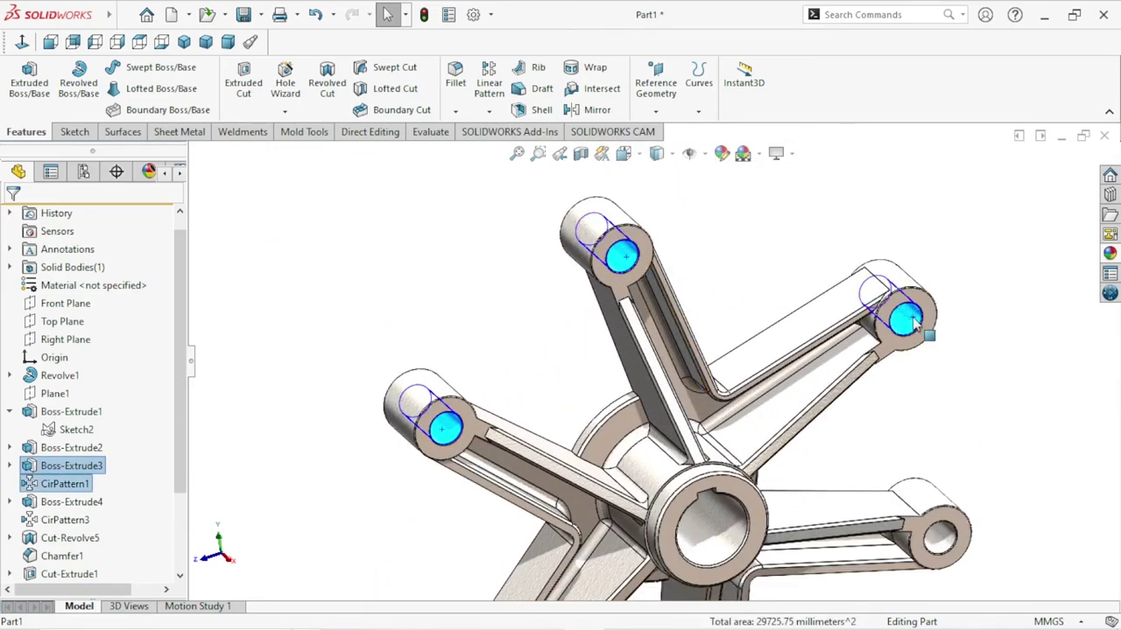
pyautogui.keyDown('ctrl'); pyautogui.click(945, 547); pyautogui.keyUp('ctrl')
pyautogui.scroll(5, 946, 547)
pyautogui.scroll(-5, 731, 442)
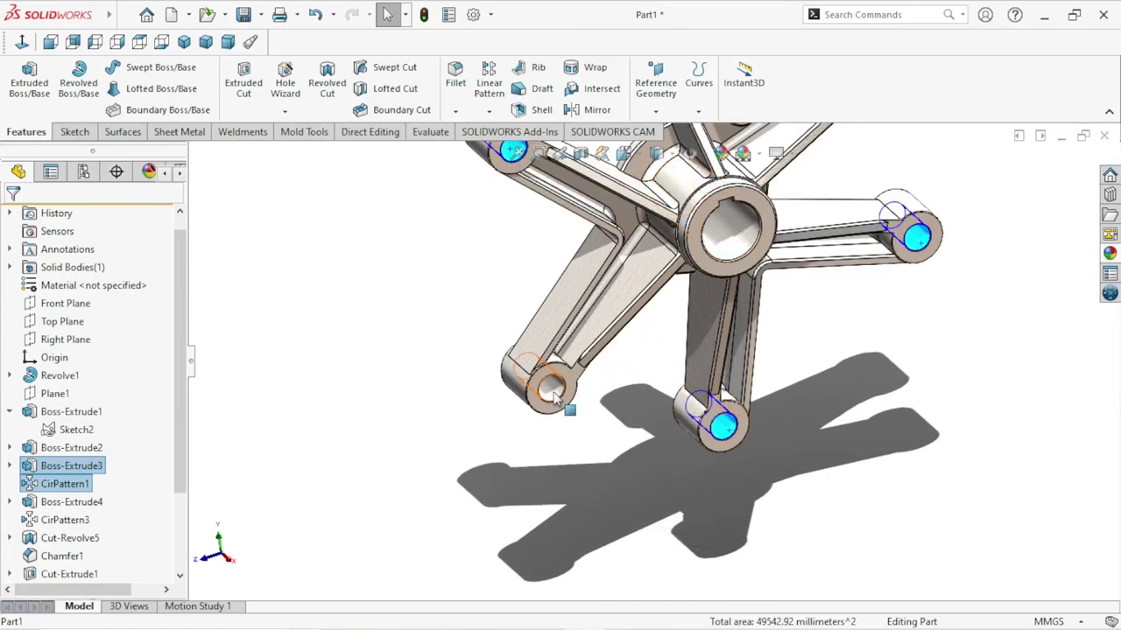
pyautogui.keyDown('ctrl'); pyautogui.click(731, 259); pyautogui.keyUp('ctrl')
pyautogui.scroll(5, 731, 258)
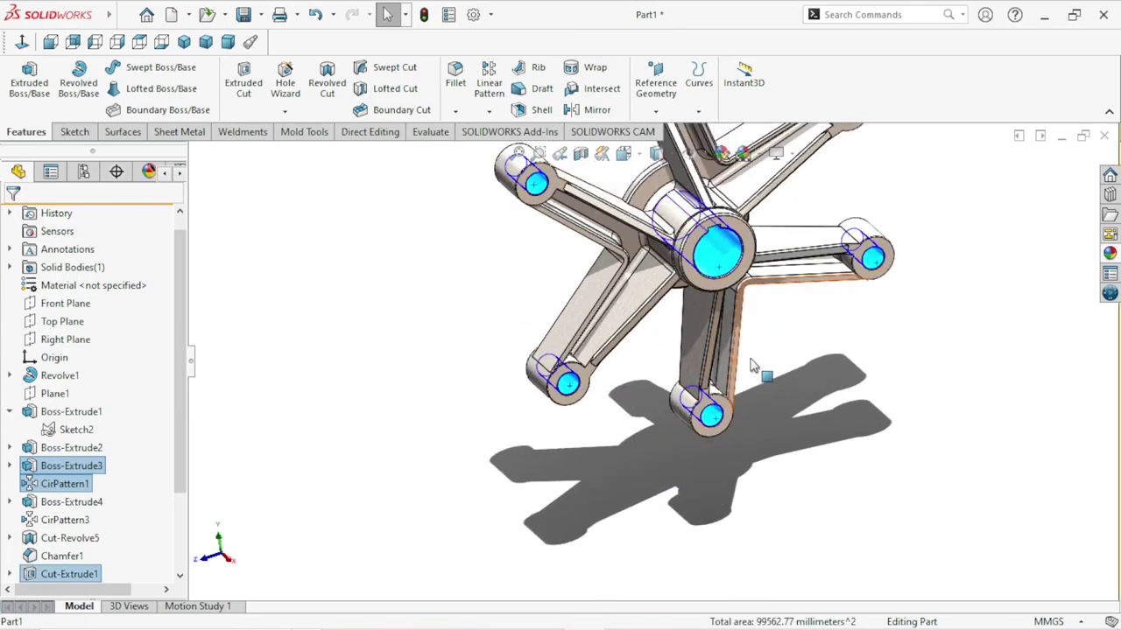
# Select the Cut-Extrude1 keyway feature and open the Appearances, Scenes, and Decals library on Metal › Steel.
pyautogui.moveTo(764, 469); pyautogui.dragTo(665, 367, button='middle')
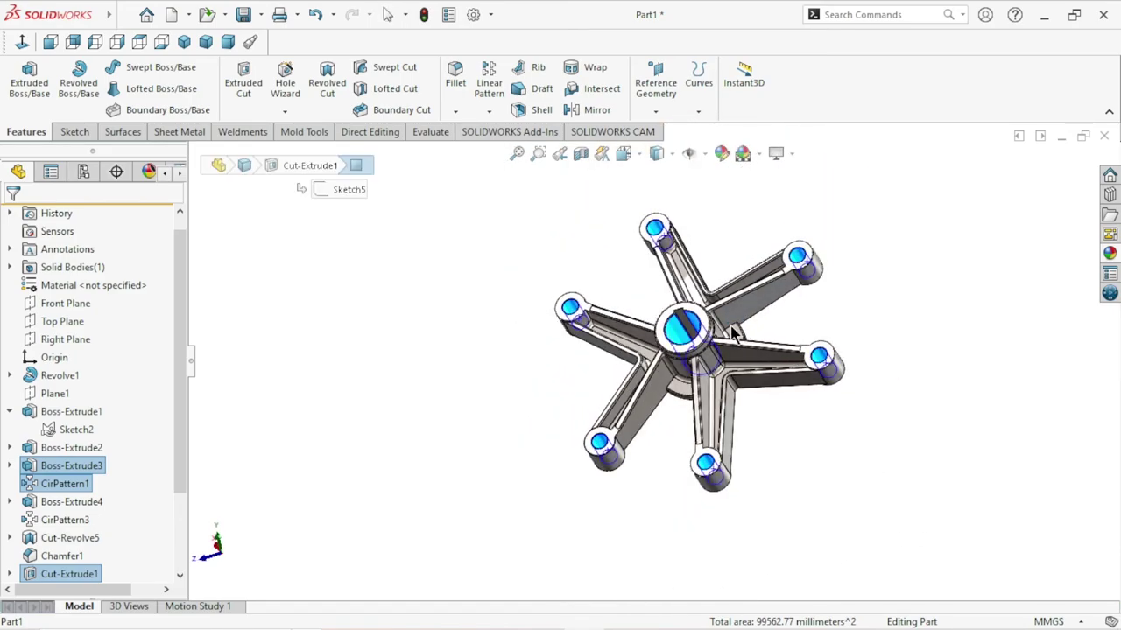
pyautogui.scroll(-5, 627, 350)
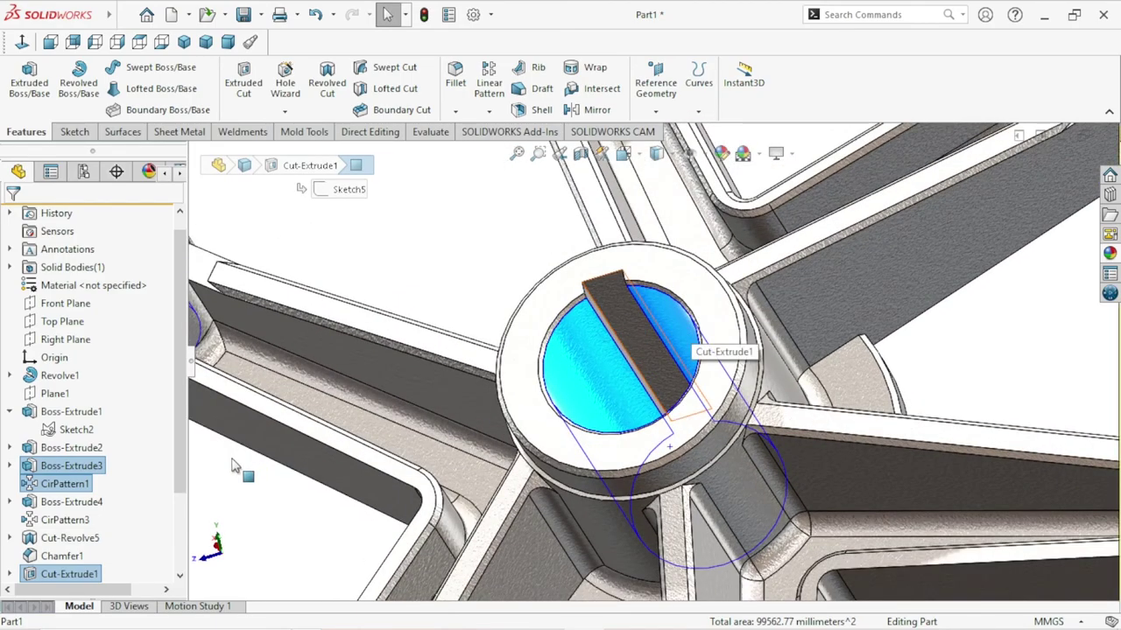
pyautogui.moveTo(178, 488); pyautogui.dragTo(186, 567)
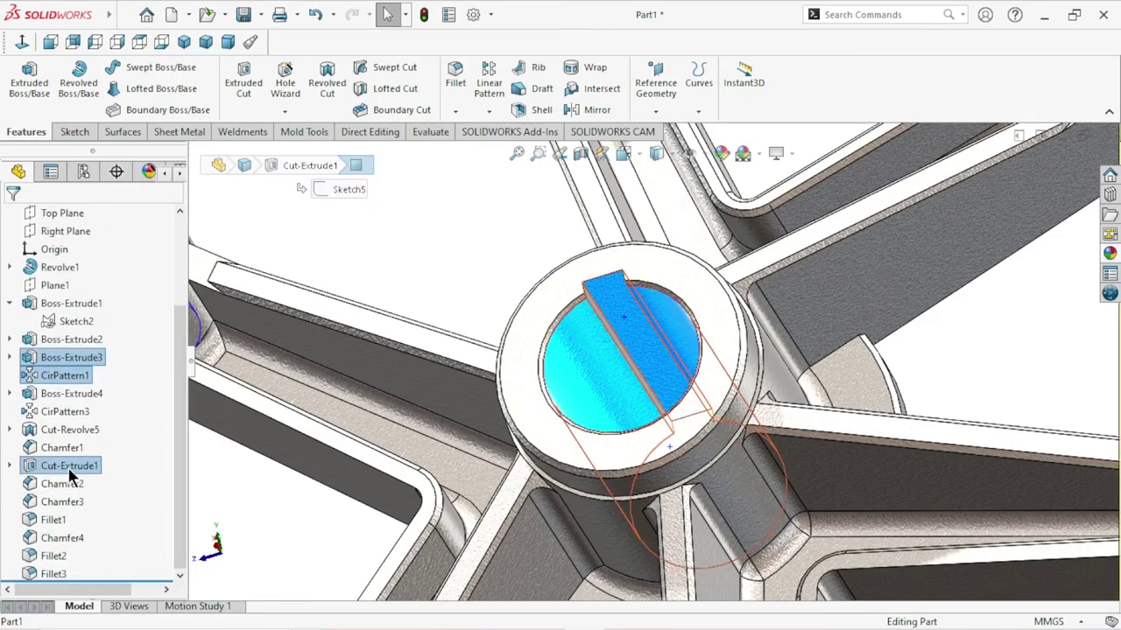
pyautogui.click(70, 475)
pyautogui.press('f')
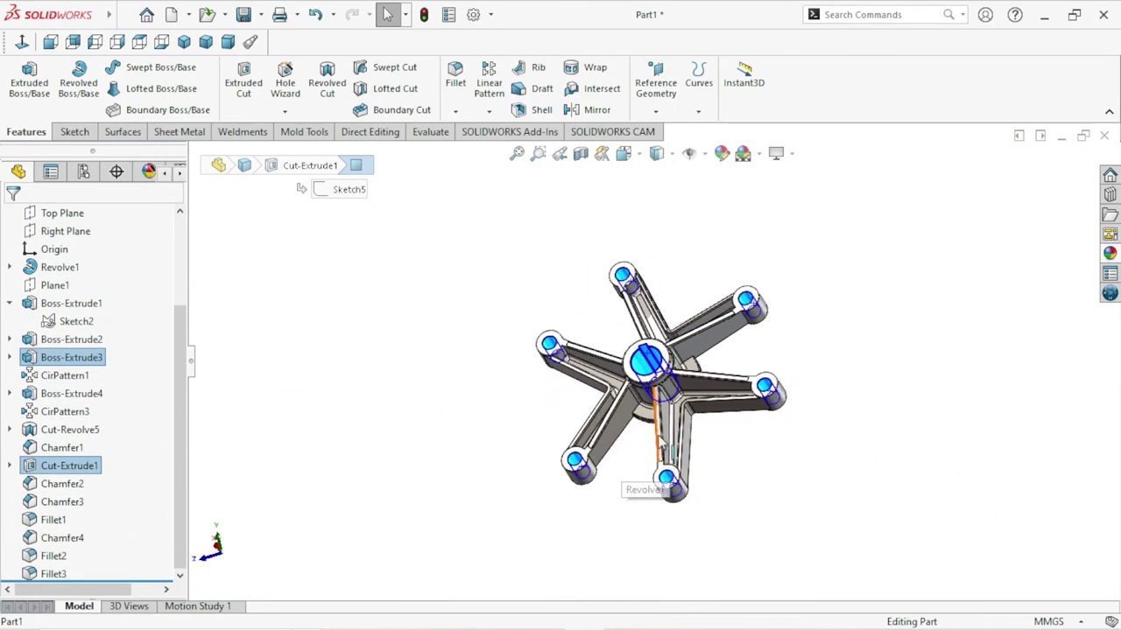
pyautogui.moveTo(669, 450)
pyautogui.mouseDown(button='middle')
pyautogui.moveTo(850, 520)
pyautogui.moveTo(907, 492)
pyautogui.moveTo(839, 527)
pyautogui.moveTo(1106, 273)
pyautogui.mouseUp(button='middle')
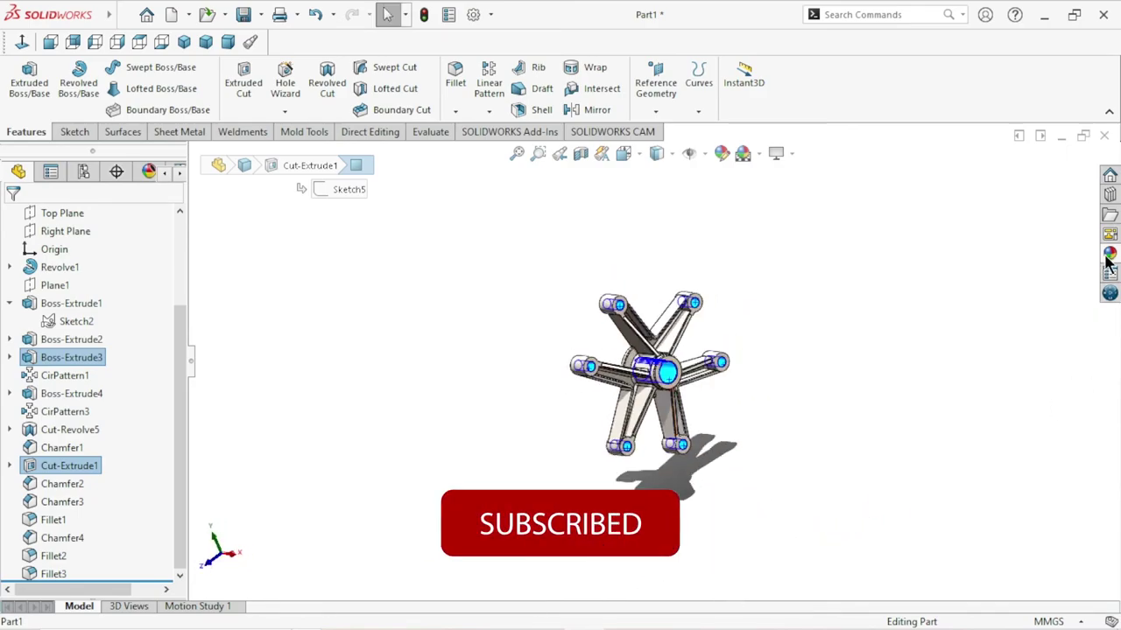
pyautogui.click(1109, 256)
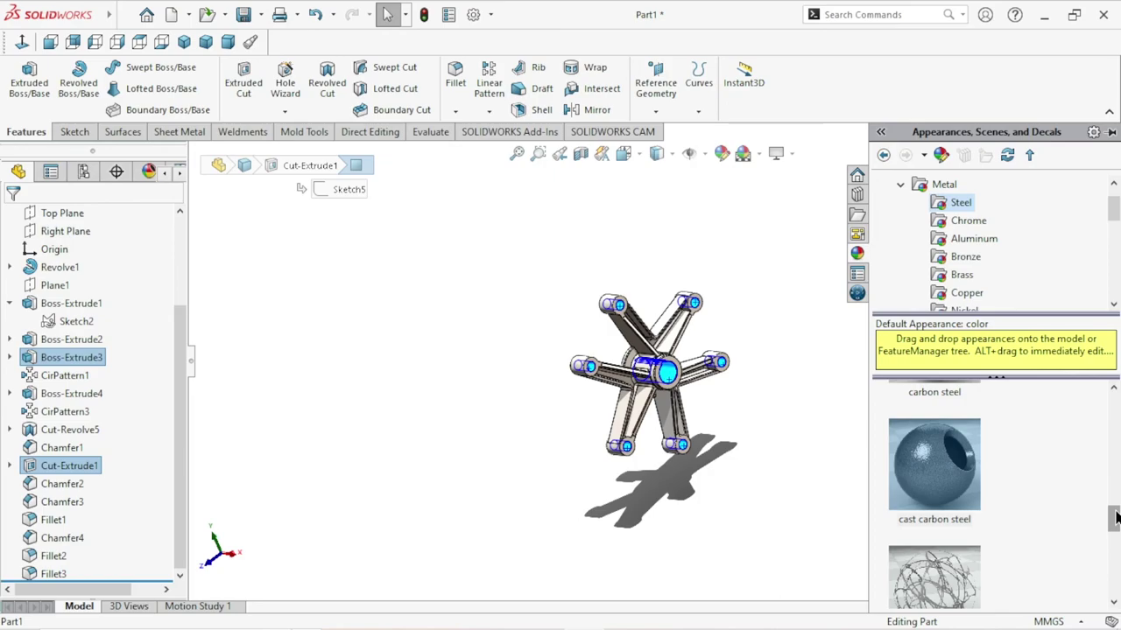
pyautogui.moveTo(1115, 519); pyautogui.dragTo(1115, 500)
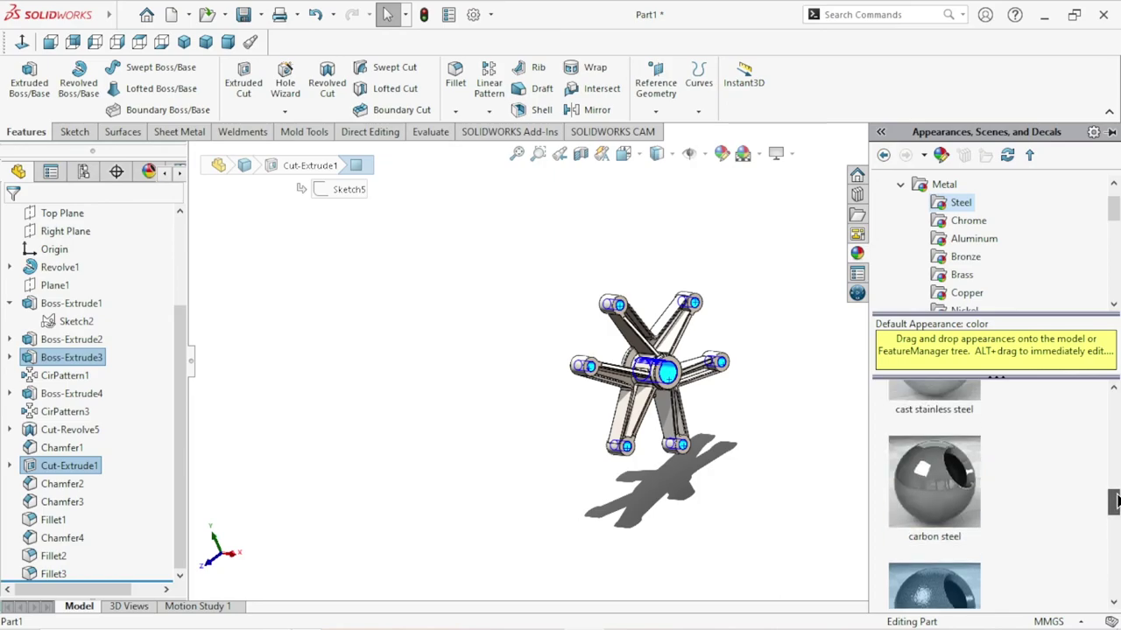
# Drag cast carbon steel onto the part and select Part1 in the FeatureManager as the appearance target.
pyautogui.moveTo(915, 491); pyautogui.dragTo(714, 401)
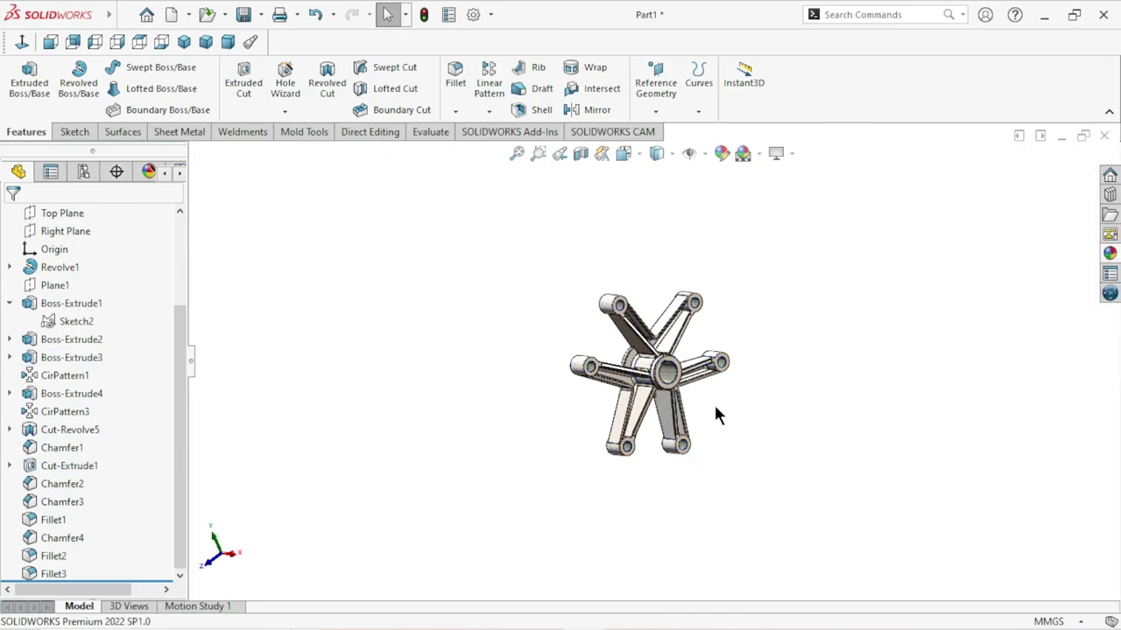
pyautogui.moveTo(856, 423)
pyautogui.mouseDown(button='middle')
pyautogui.moveTo(850, 443)
pyautogui.moveTo(905, 450)
pyautogui.moveTo(717, 413)
pyautogui.mouseUp(button='middle')
pyautogui.scroll(-5, 718, 412)
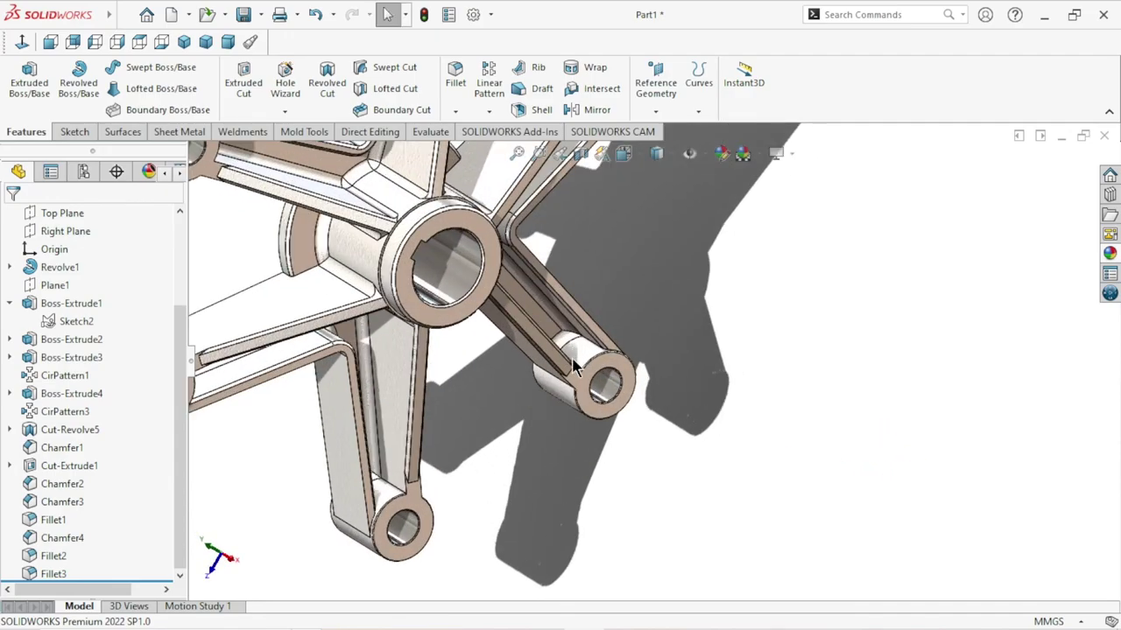
pyautogui.scroll(5, 554, 321)
pyautogui.scroll(-2, 700, 322)
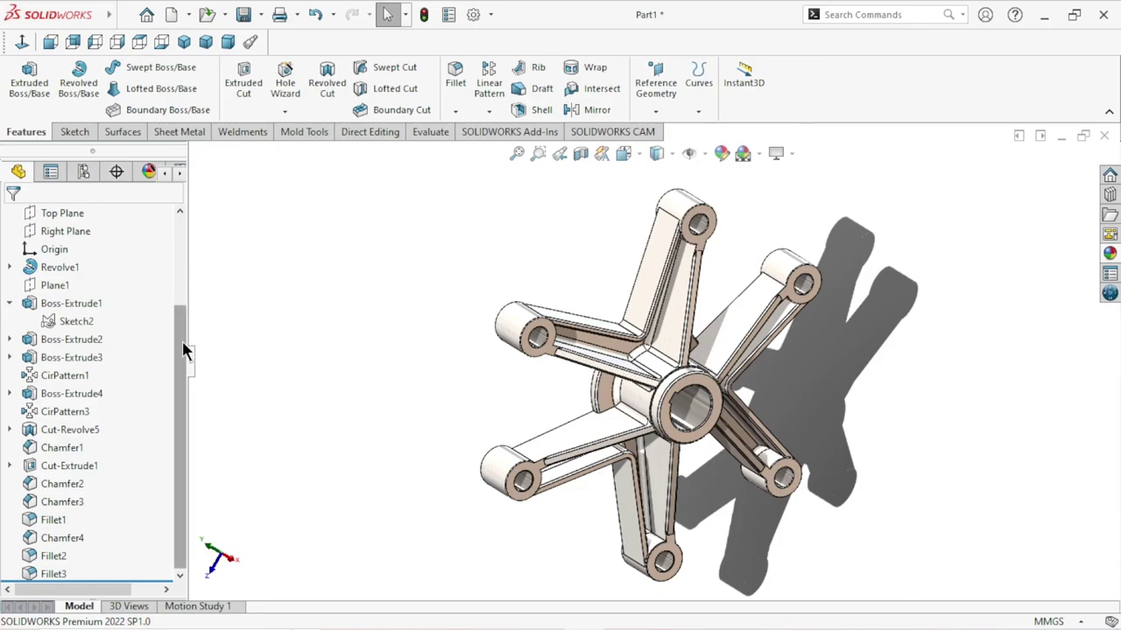
pyautogui.moveTo(182, 341); pyautogui.dragTo(156, 233)
pyautogui.click(120, 211)
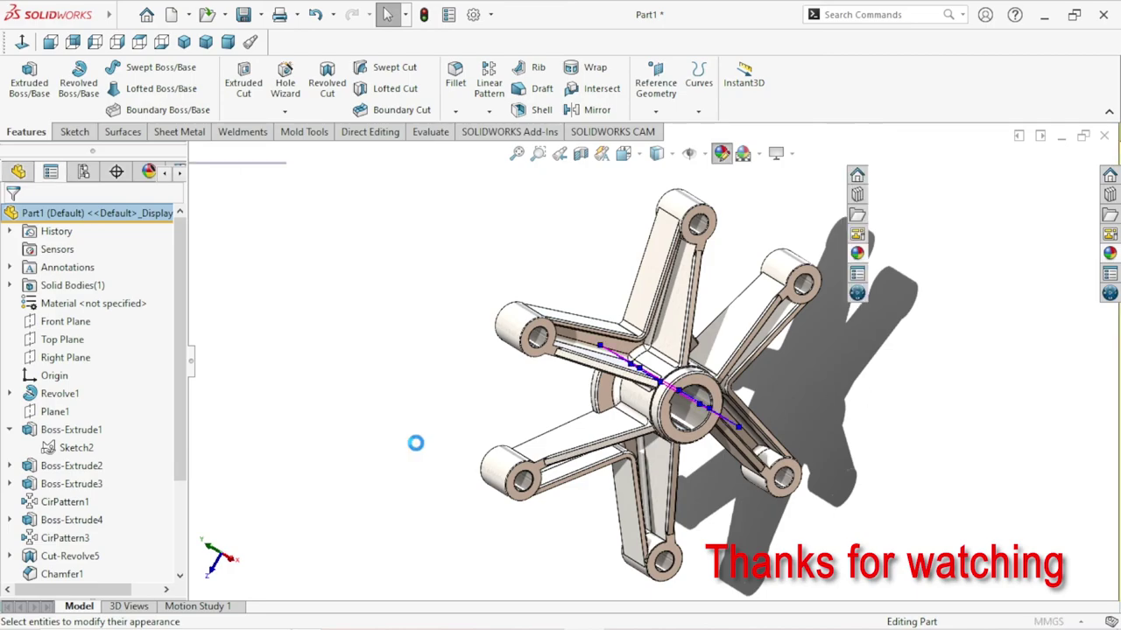
# Recolour the cast carbon steel appearance orange from the Color palette.
pyautogui.moveTo(174, 373); pyautogui.dragTo(165, 416)
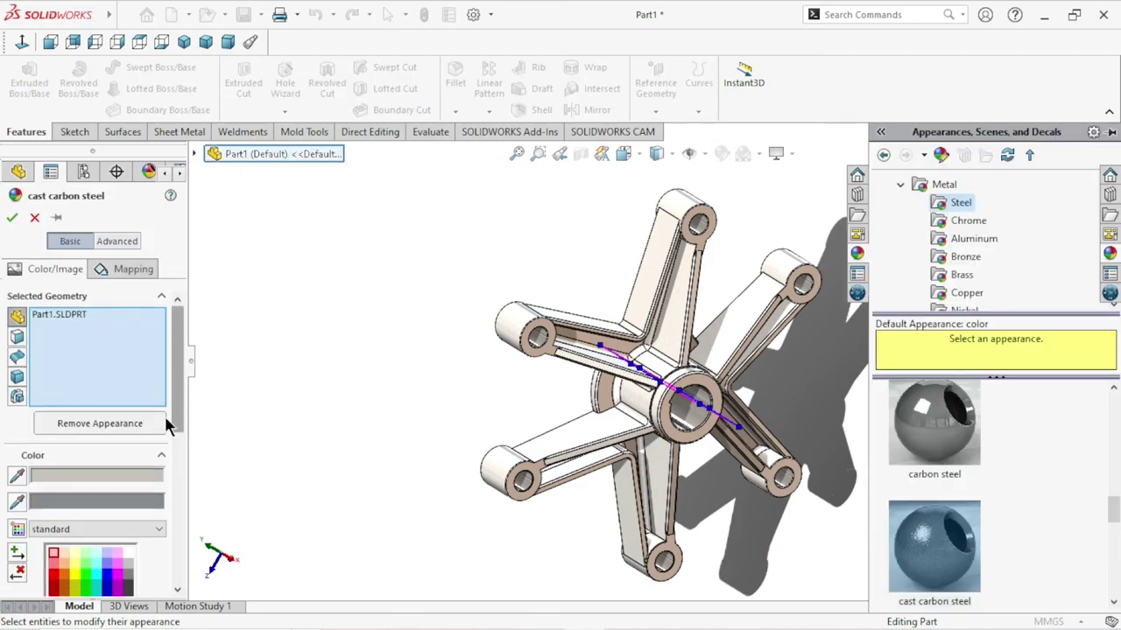
pyautogui.click(70, 457)
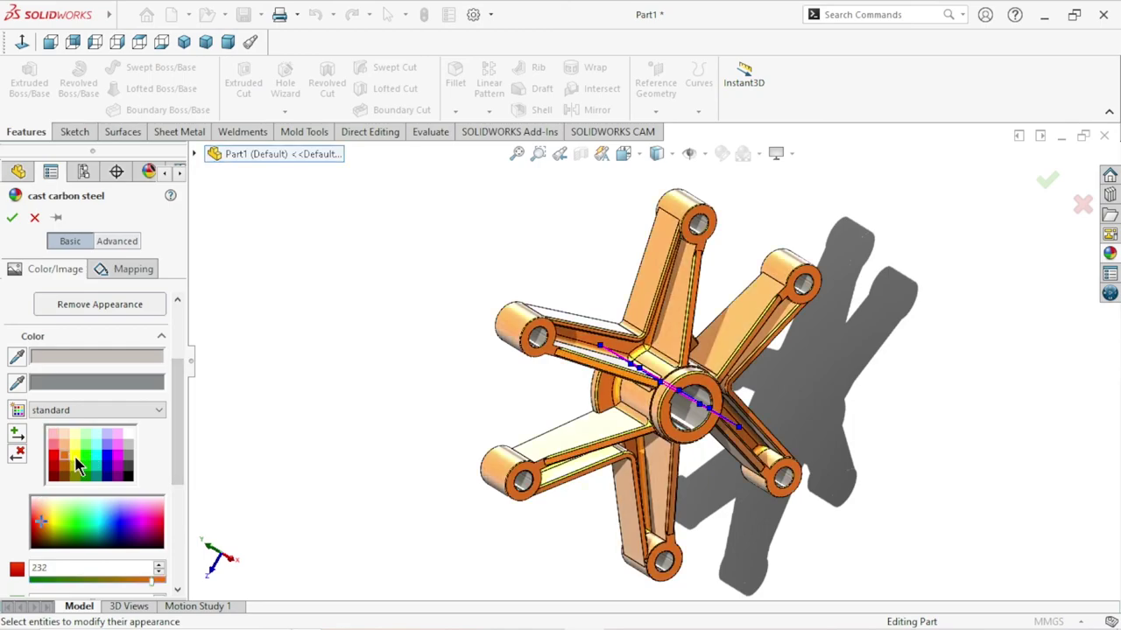
pyautogui.scroll(-3, 662, 464)
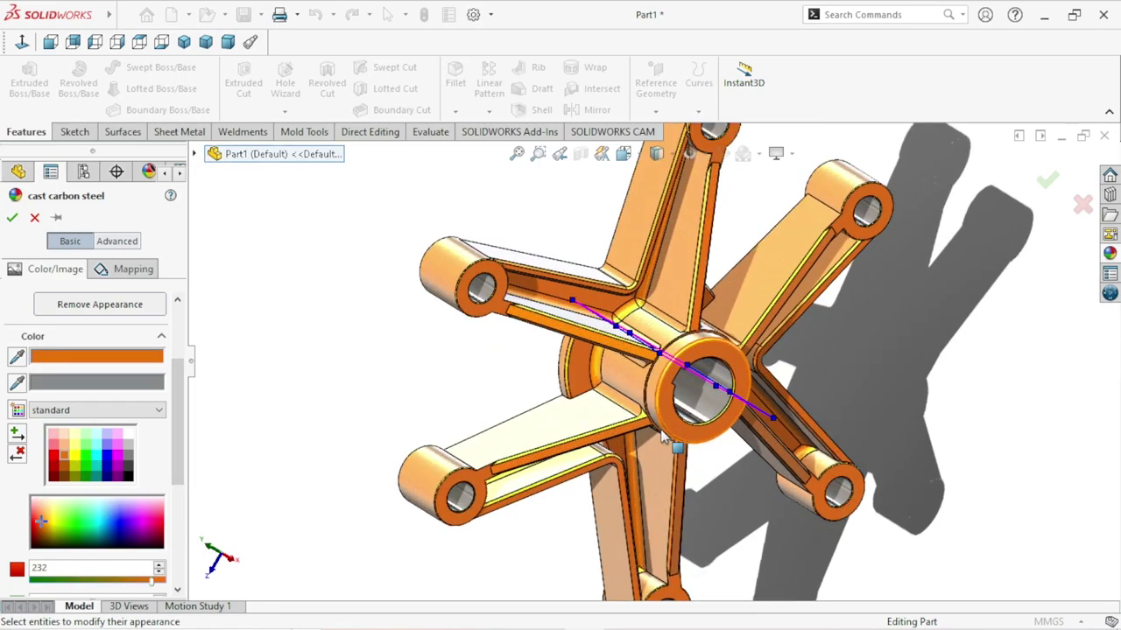
pyautogui.scroll(3, 751, 385)
pyautogui.click(777, 154)
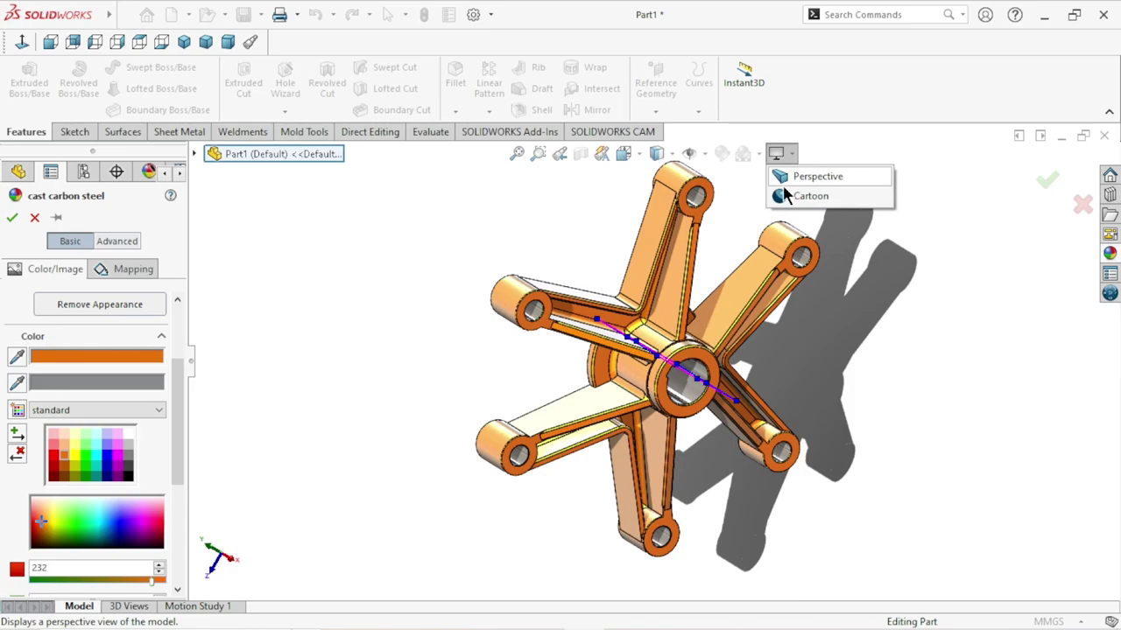
pyautogui.moveTo(845, 443)
pyautogui.mouseDown(button='middle')
pyautogui.moveTo(666, 438)
pyautogui.moveTo(592, 464)
pyautogui.moveTo(613, 538)
pyautogui.moveTo(694, 472)
pyautogui.moveTo(790, 483)
pyautogui.moveTo(846, 550)
pyautogui.moveTo(911, 433)
pyautogui.moveTo(971, 408)
pyautogui.moveTo(1023, 341)
pyautogui.moveTo(1010, 270)
pyautogui.moveTo(969, 360)
pyautogui.moveTo(464, 488)
pyautogui.mouseUp(button='middle')
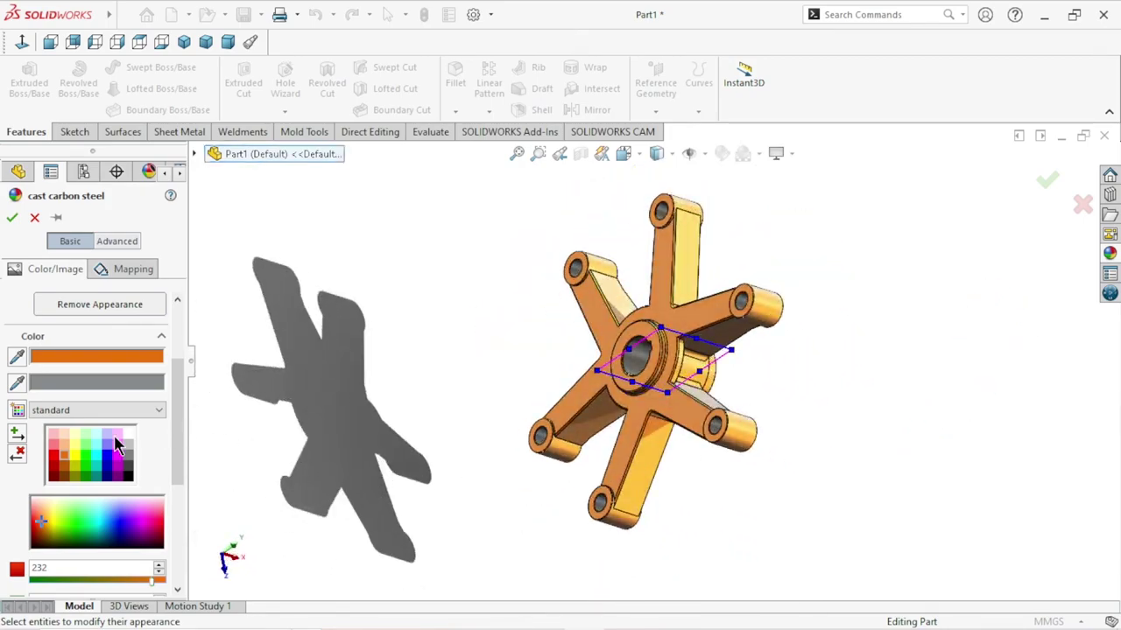
# Compare lighter peach and darker orange swatches, settling on a brighter orange.
pyautogui.click(63, 444)
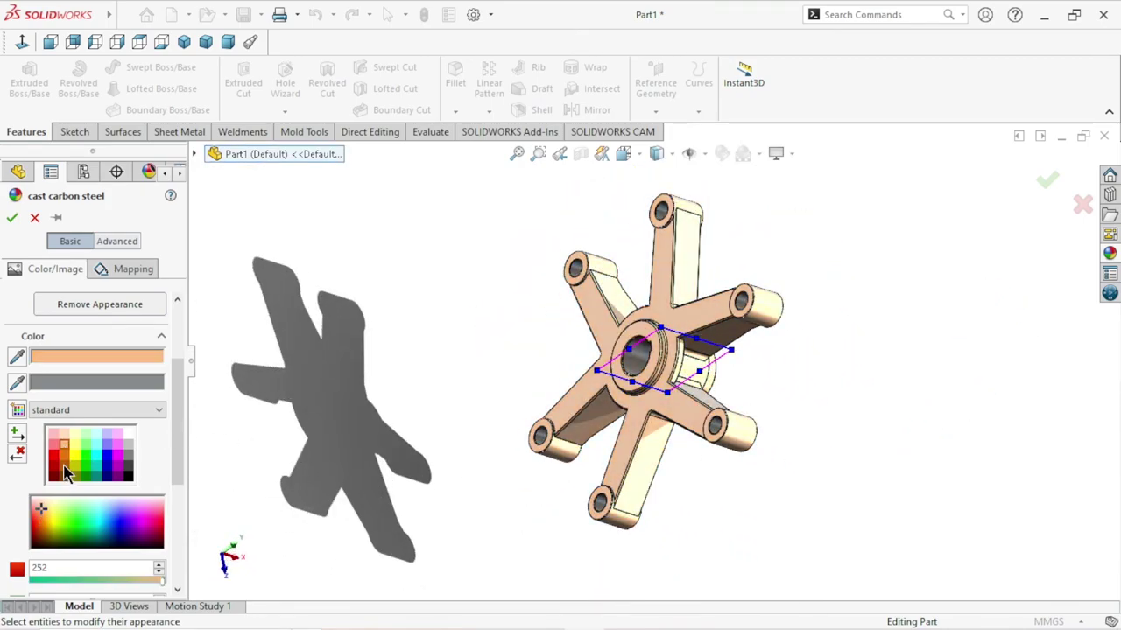
pyautogui.click(65, 468)
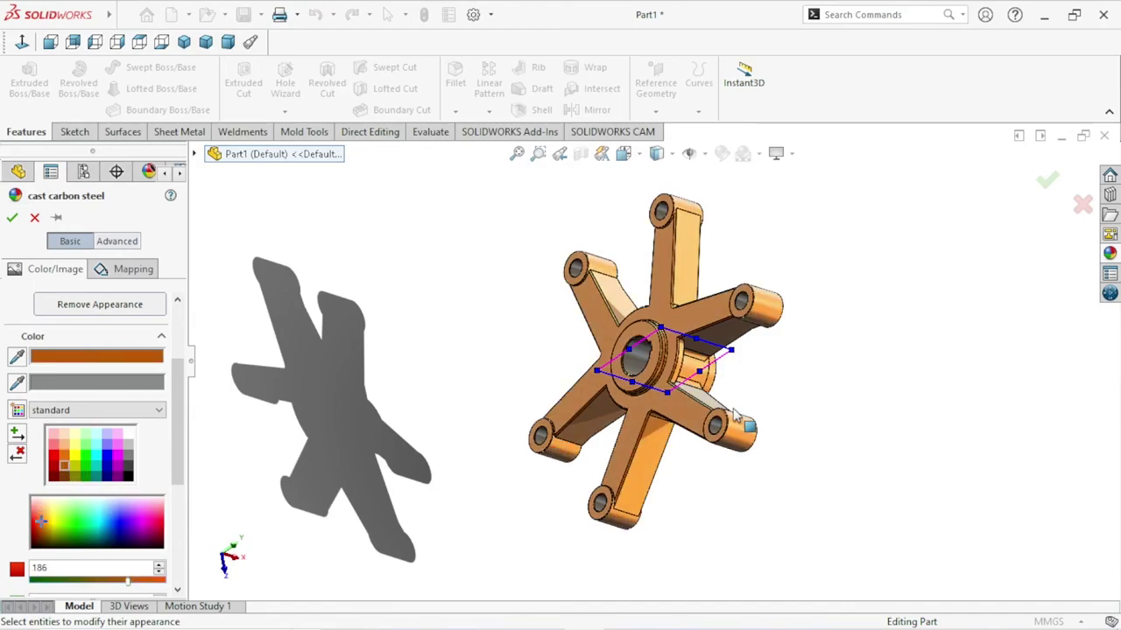
pyautogui.moveTo(738, 418)
pyautogui.mouseDown(button='middle')
pyautogui.moveTo(600, 393)
pyautogui.moveTo(588, 438)
pyautogui.moveTo(601, 517)
pyautogui.moveTo(617, 438)
pyautogui.mouseUp(button='middle')
pyautogui.scroll(-5, 621, 368)
pyautogui.scroll(3, 631, 314)
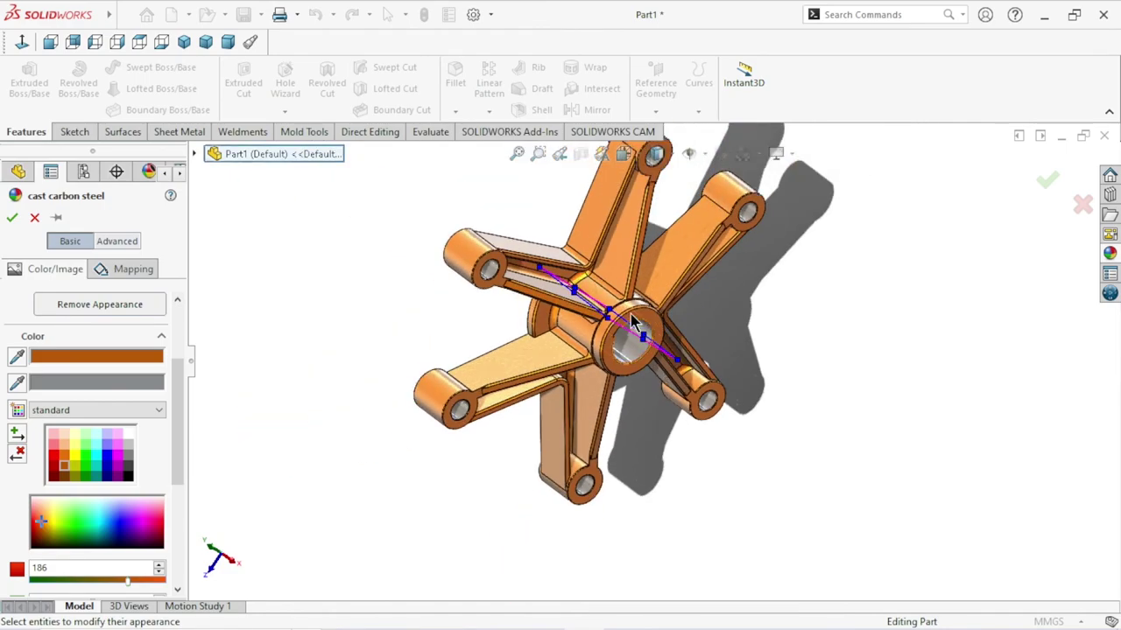
pyautogui.scroll(-3, 632, 317)
pyautogui.scroll(2, 633, 322)
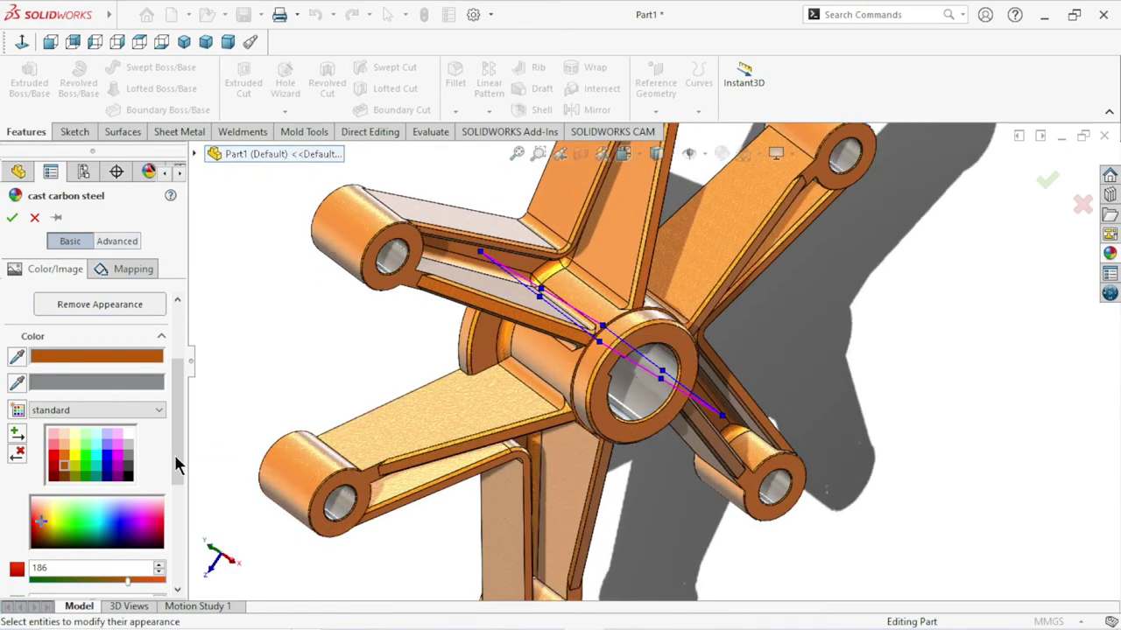
pyautogui.click(63, 464)
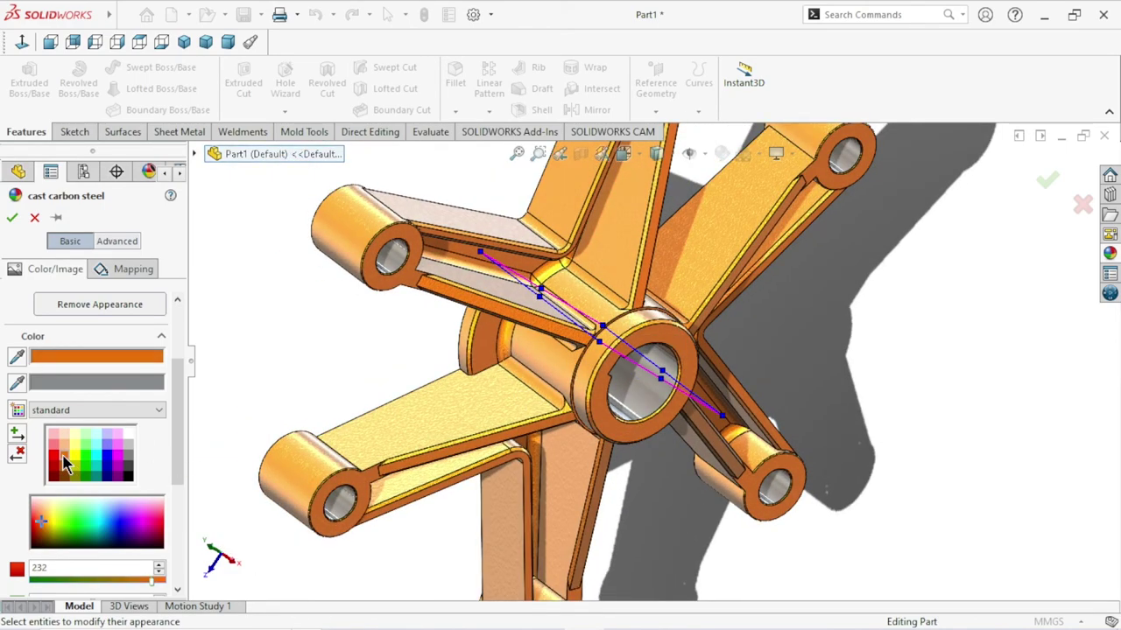
# Enlarge the texture mapping box around the hub and accept the appearance.
pyautogui.moveTo(692, 482); pyautogui.dragTo(712, 307, button='middle')
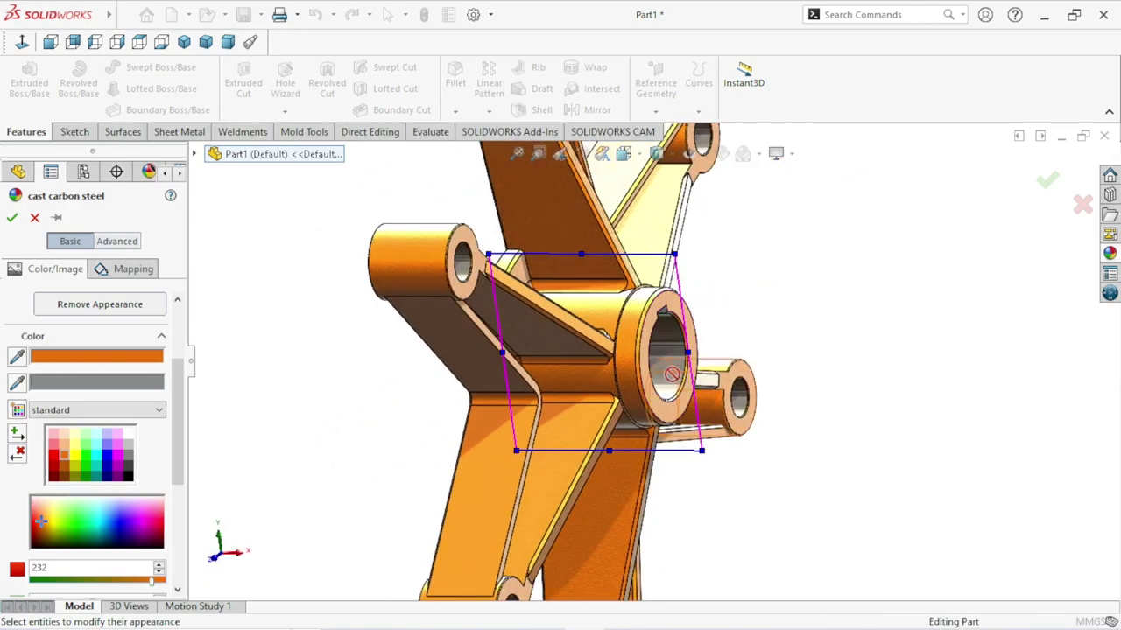
pyautogui.scroll(-3, 701, 293)
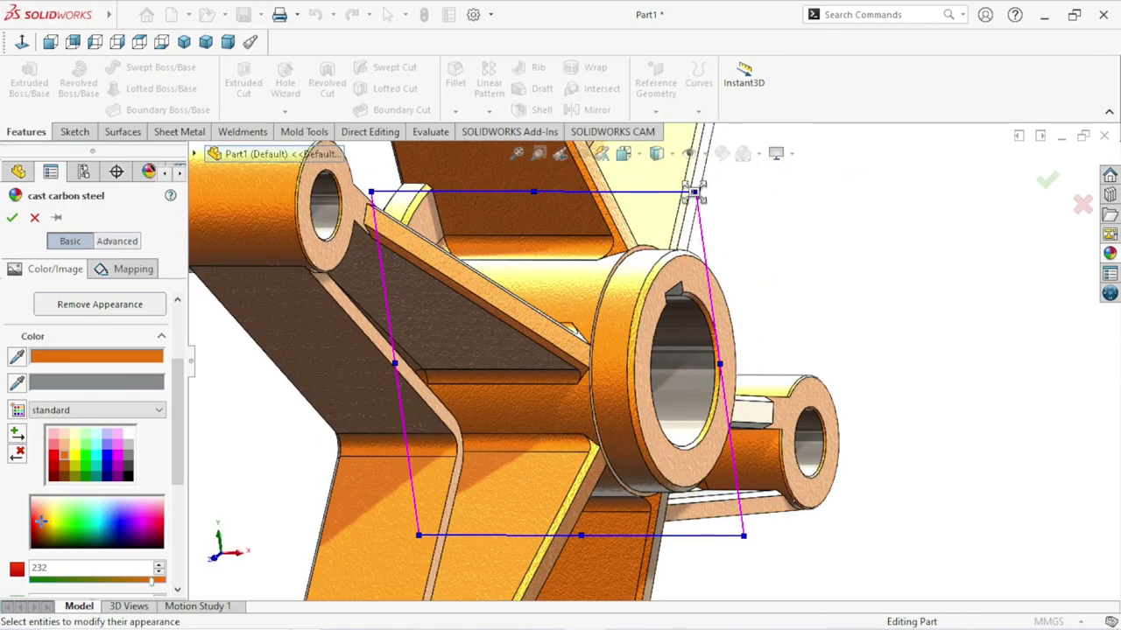
pyautogui.moveTo(694, 192)
pyautogui.mouseDown()
pyautogui.moveTo(821, 155)
pyautogui.moveTo(692, 240)
pyautogui.moveTo(713, 234)
pyautogui.mouseUp()
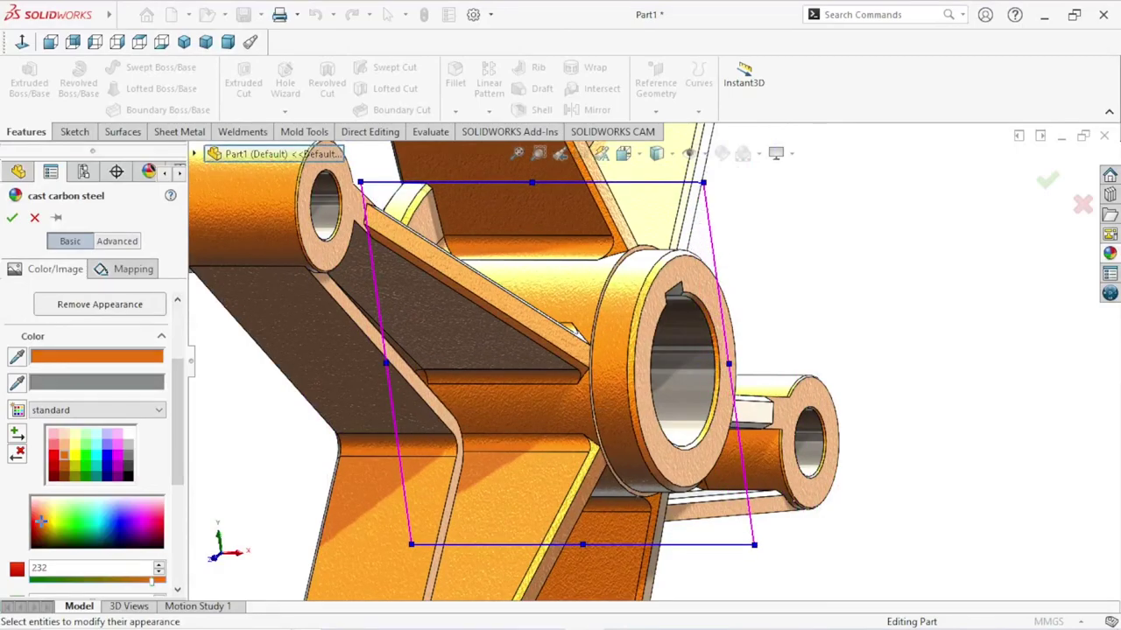
pyautogui.click(12, 219)
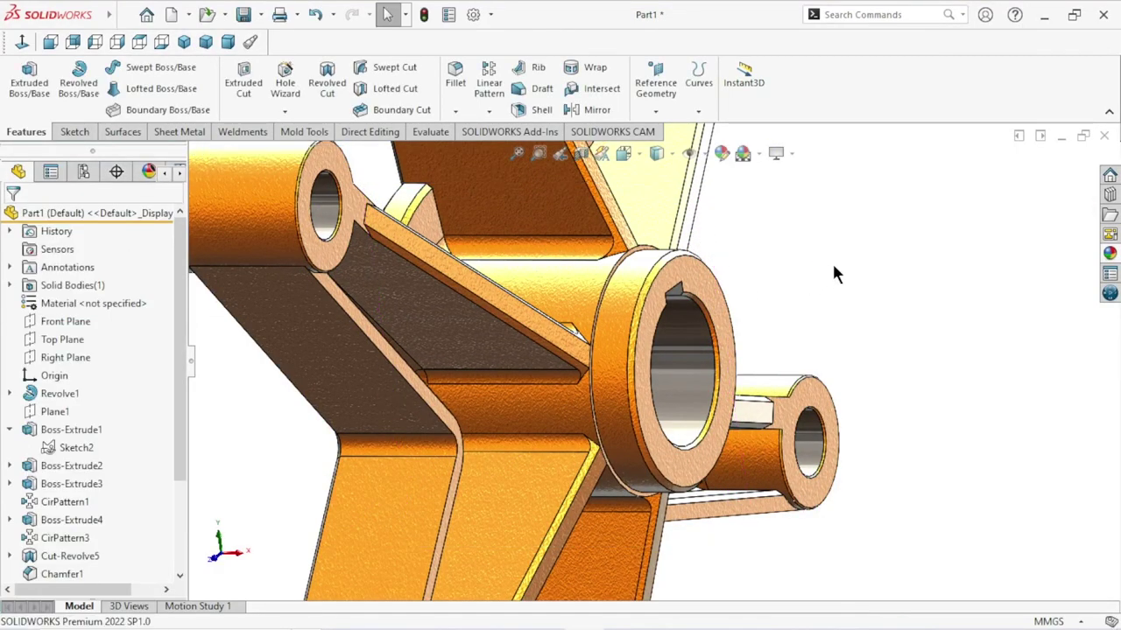
# Uncheck RealView Graphics in the View Settings dropdown for plain shading.
pyautogui.moveTo(832, 261)
pyautogui.mouseDown(button='middle')
pyautogui.moveTo(718, 359)
pyautogui.moveTo(579, 448)
pyautogui.mouseUp(button='middle')
pyautogui.scroll(5, 580, 449)
pyautogui.scroll(-3, 579, 450)
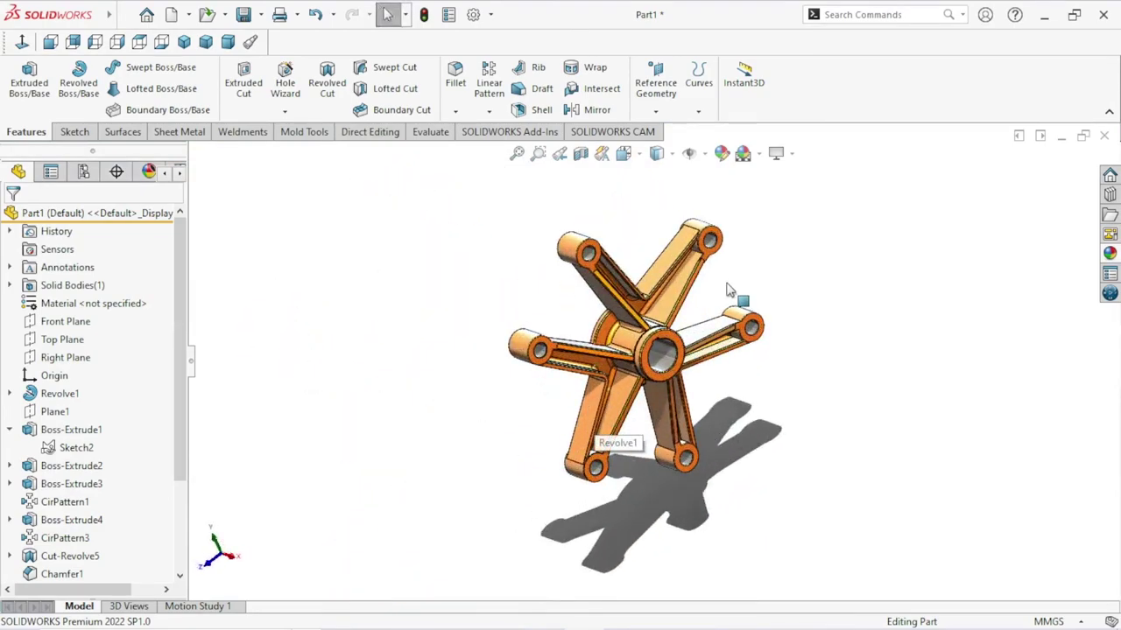
pyautogui.click(792, 155)
pyautogui.click(823, 176)
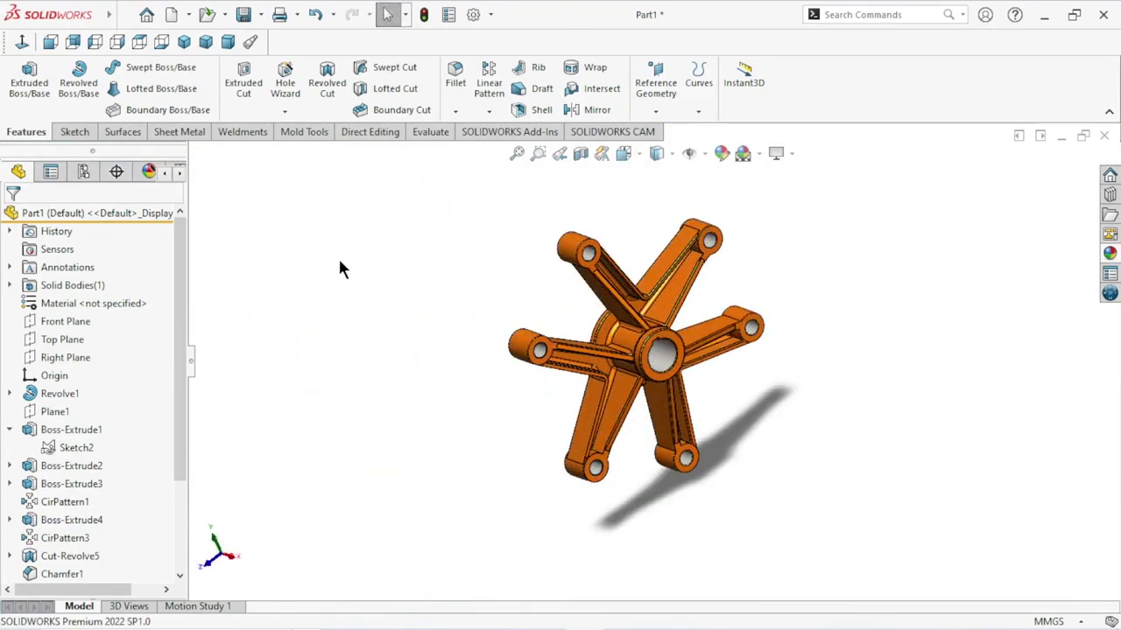
# Return the hub to an isometric view and orbit it to a new orientation.
pyautogui.click(184, 43)
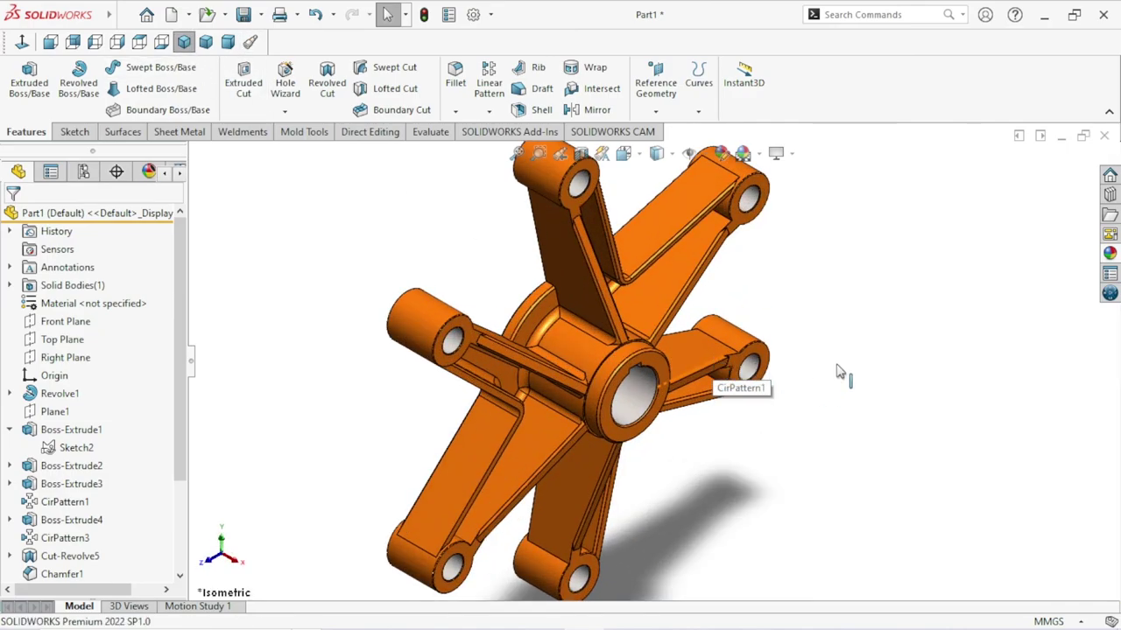
pyautogui.moveTo(831, 377)
pyautogui.mouseDown(button='middle')
pyautogui.moveTo(790, 335)
pyautogui.moveTo(779, 304)
pyautogui.mouseUp(button='middle')
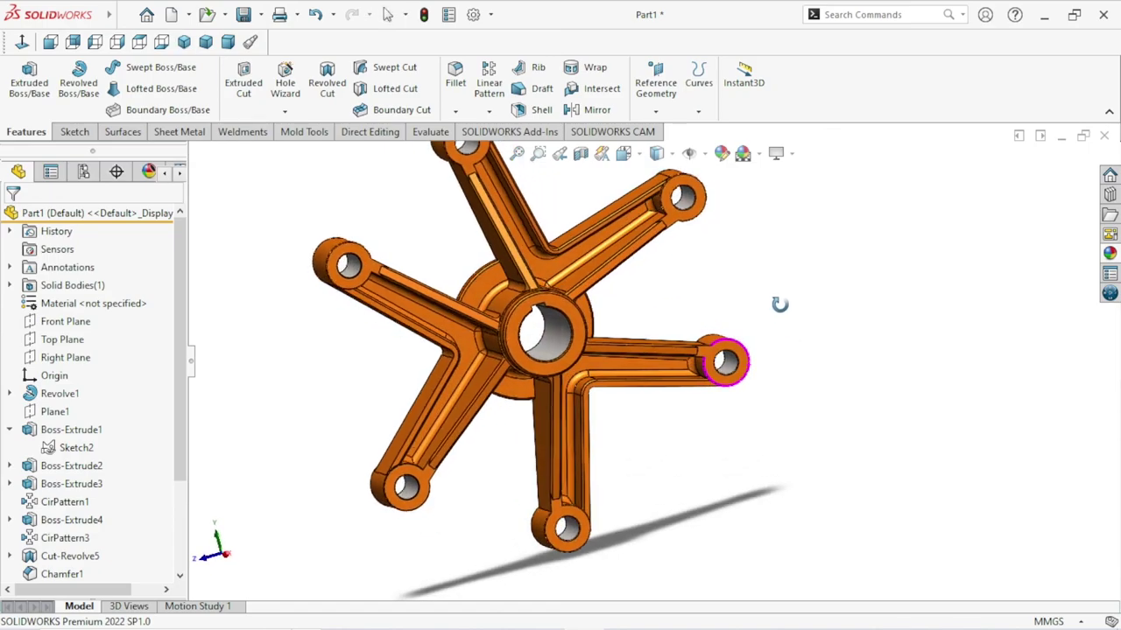
pyautogui.scroll(3, 779, 304)
pyautogui.scroll(-4, 645, 377)
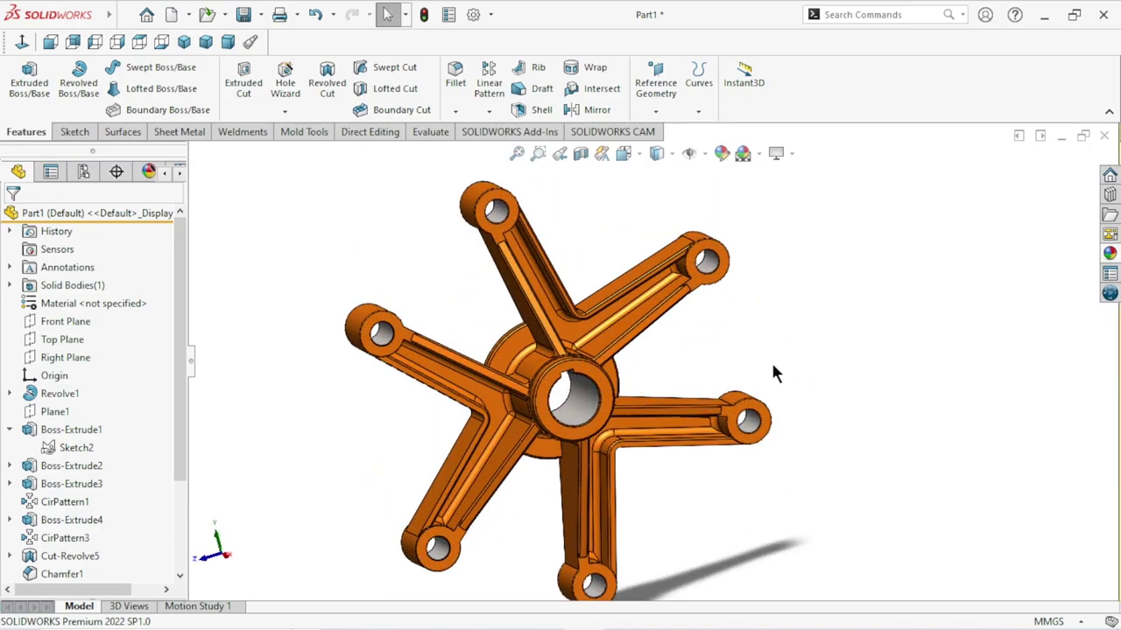
# Cycle through Front, Back, Left, Right, Top, Isometric, Trimetric and Dimetric views, ending on Isometric.
pyautogui.click(54, 43)
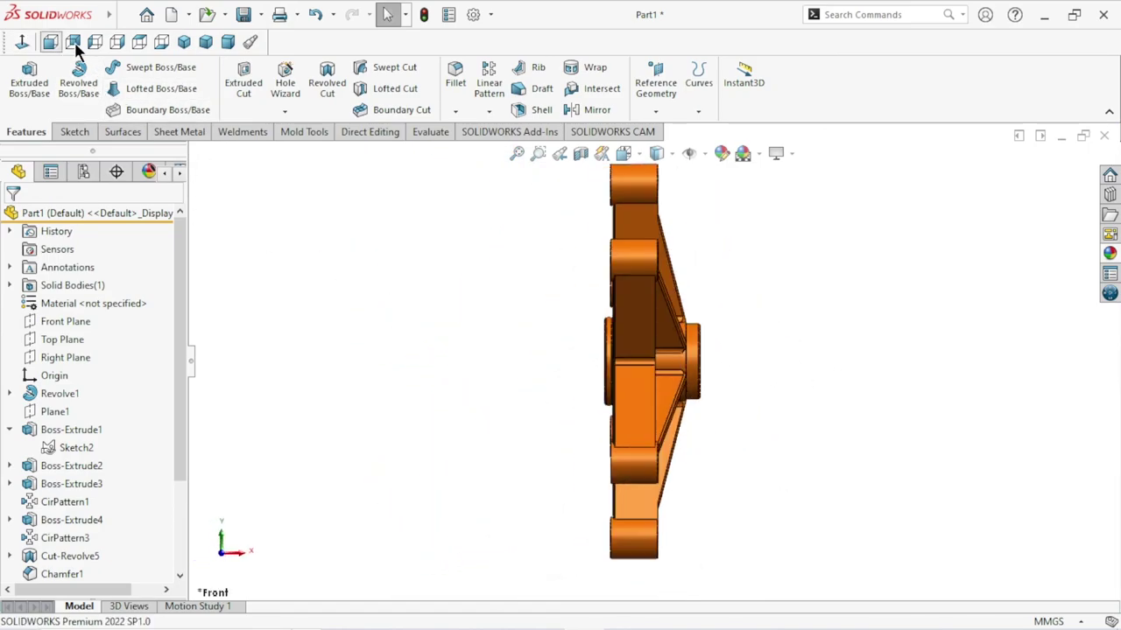
pyautogui.click(73, 43)
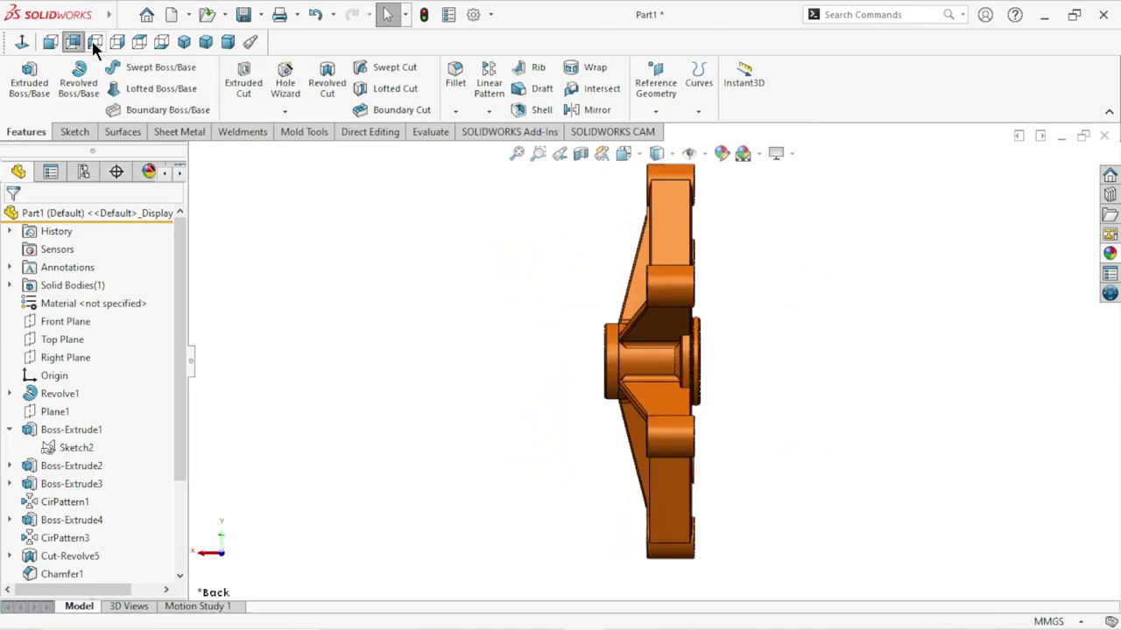
pyautogui.click(93, 41)
pyautogui.click(123, 41)
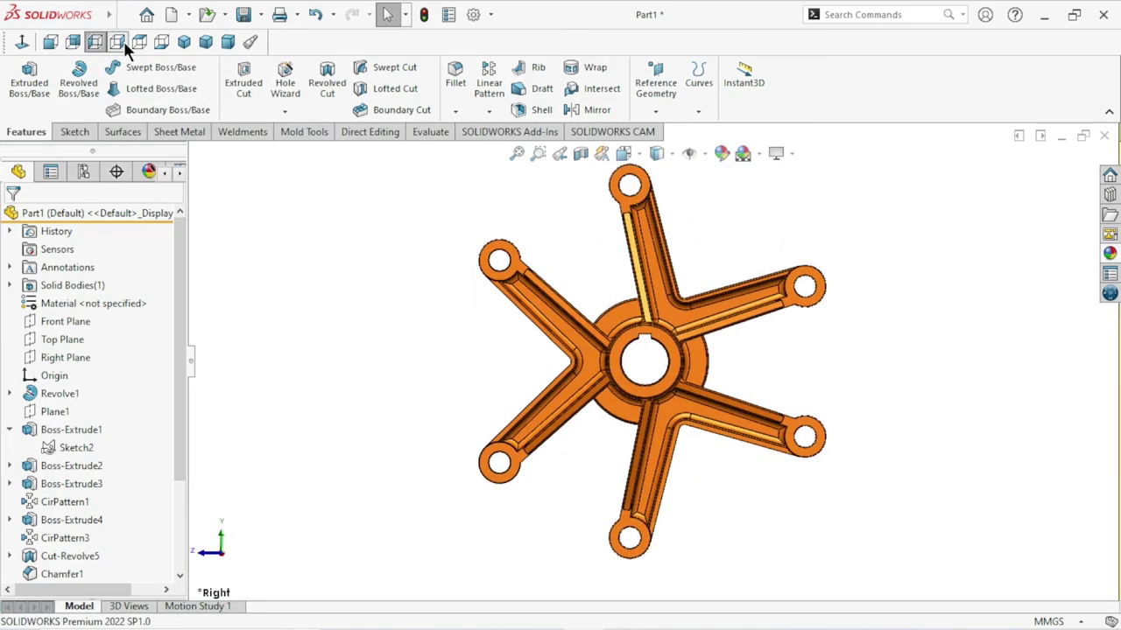
pyautogui.click(136, 43)
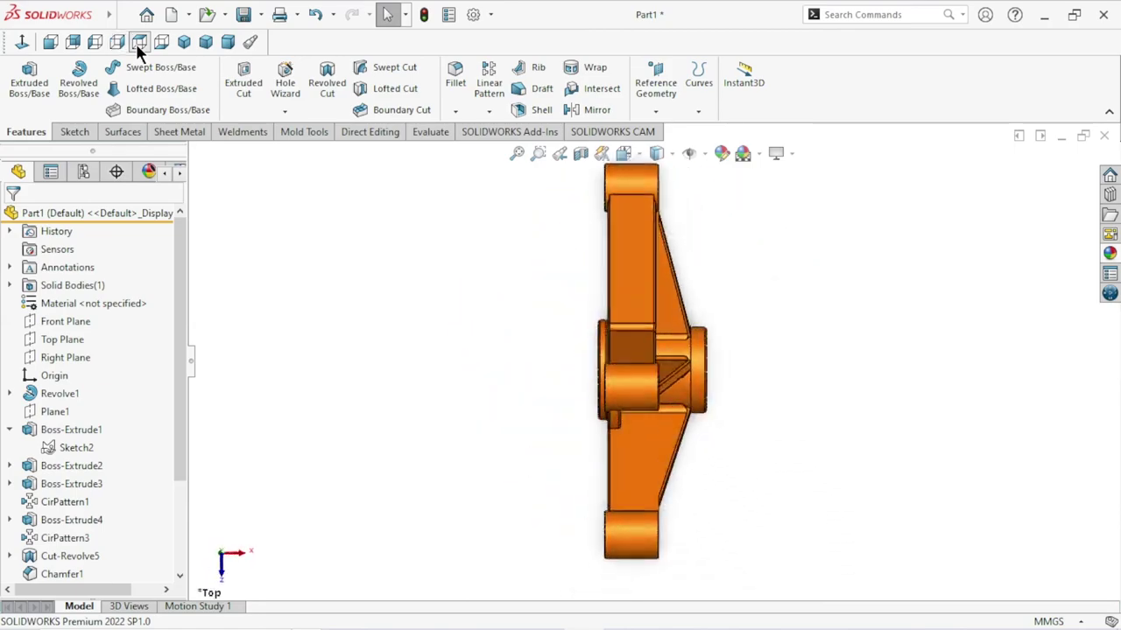
pyautogui.click(184, 42)
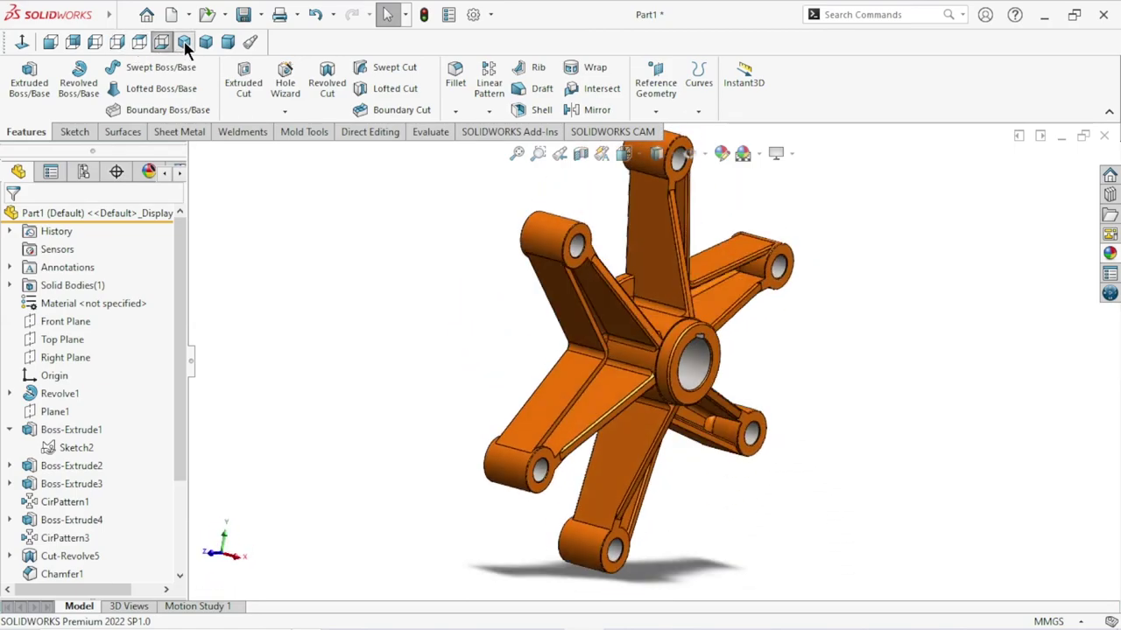
pyautogui.click(206, 43)
pyautogui.click(228, 42)
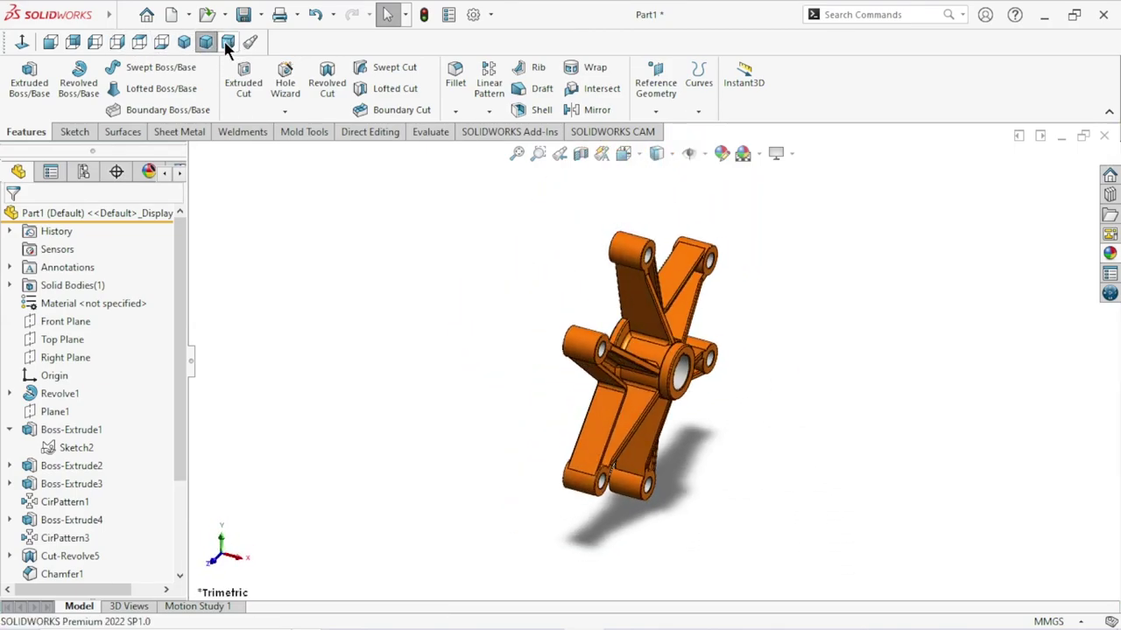
pyautogui.click(185, 43)
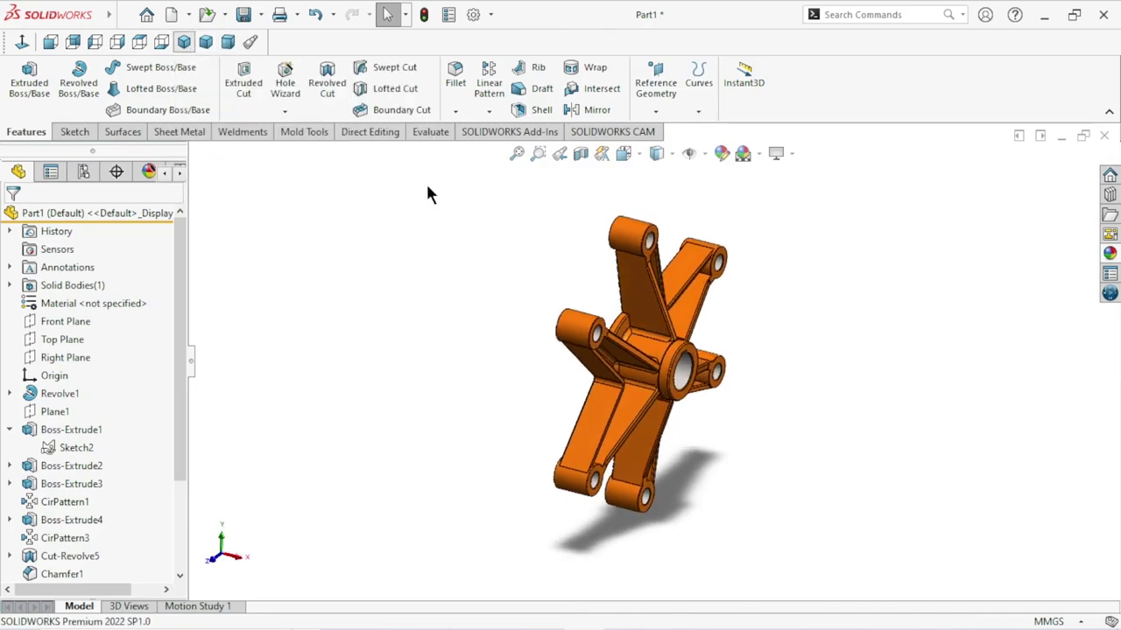
pyautogui.moveTo(792, 393)
pyautogui.mouseDown(button='middle')
pyautogui.moveTo(728, 292)
pyautogui.moveTo(733, 199)
pyautogui.moveTo(701, 426)
pyautogui.mouseUp(button='middle')
pyautogui.moveTo(701, 292)
pyautogui.mouseDown(button='middle')
pyautogui.moveTo(650, 393)
pyautogui.moveTo(651, 430)
pyautogui.moveTo(590, 440)
pyautogui.moveTo(654, 490)
pyautogui.mouseUp(button='middle')
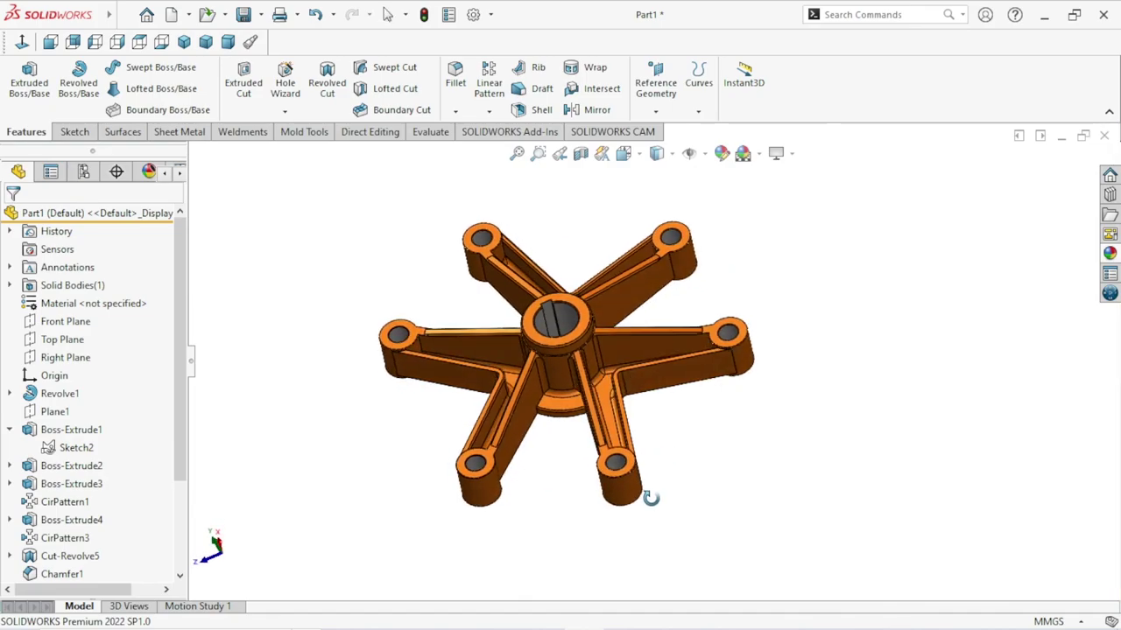
pyautogui.scroll(-2, 613, 400)
pyautogui.scroll(2, 613, 400)
pyautogui.scroll(-2, 634, 311)
pyautogui.scroll(2, 635, 308)
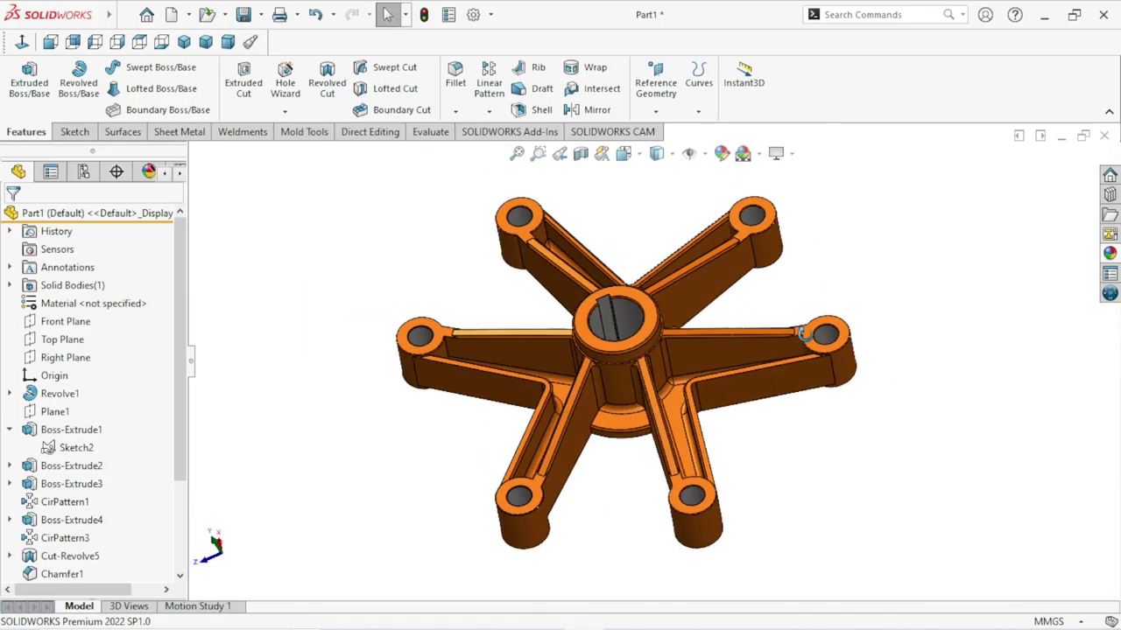
pyautogui.moveTo(635, 308); pyautogui.dragTo(802, 339, button='middle')
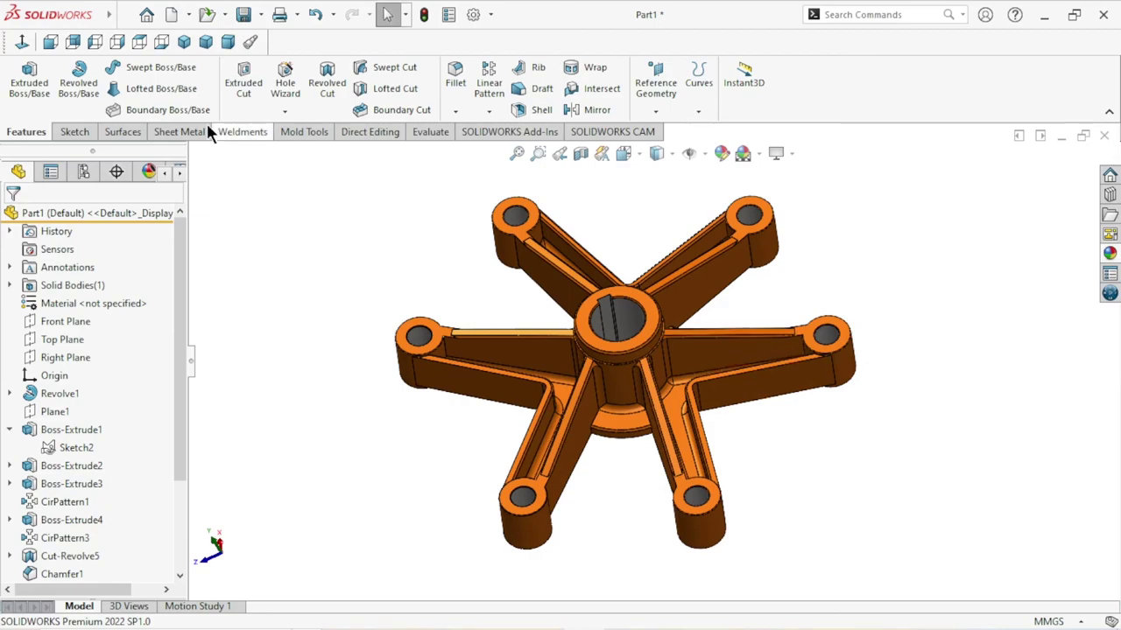
pyautogui.click(184, 41)
pyautogui.scroll(-2, 736, 280)
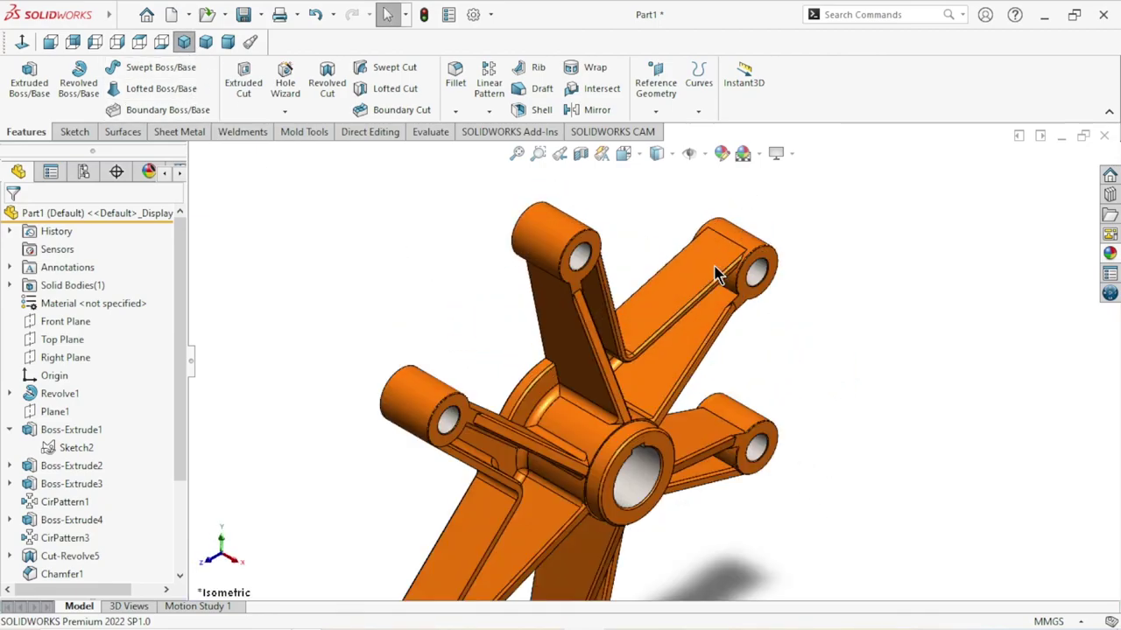
pyautogui.scroll(1, 643, 368)
pyautogui.scroll(2, 628, 443)
pyautogui.scroll(-2, 635, 448)
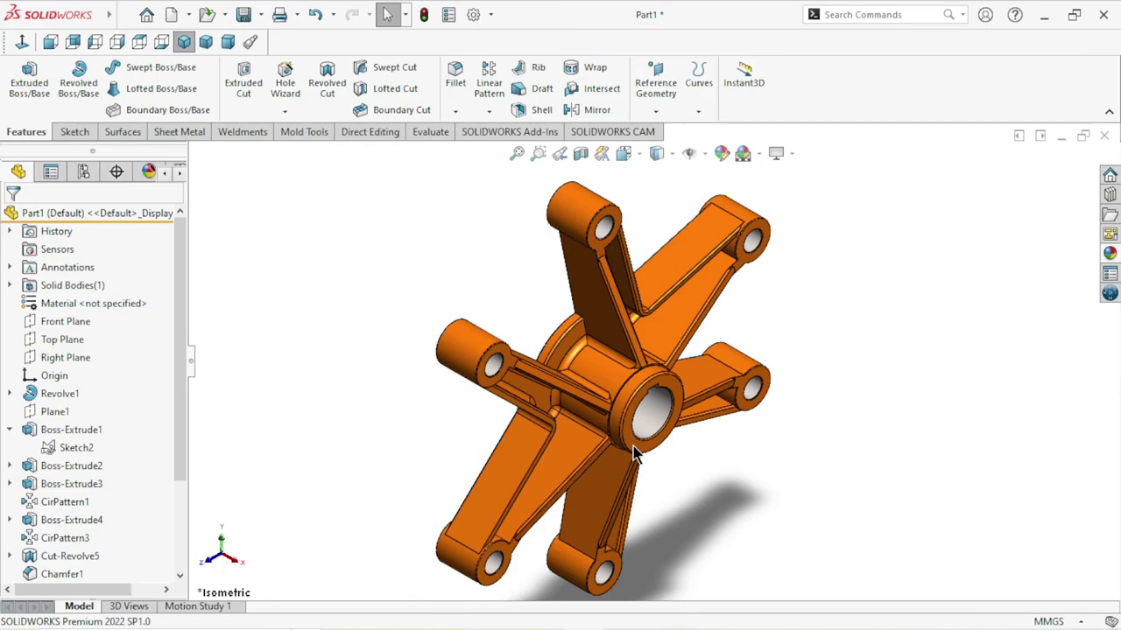
pyautogui.scroll(1, 637, 452)
pyautogui.scroll(-1, 639, 454)
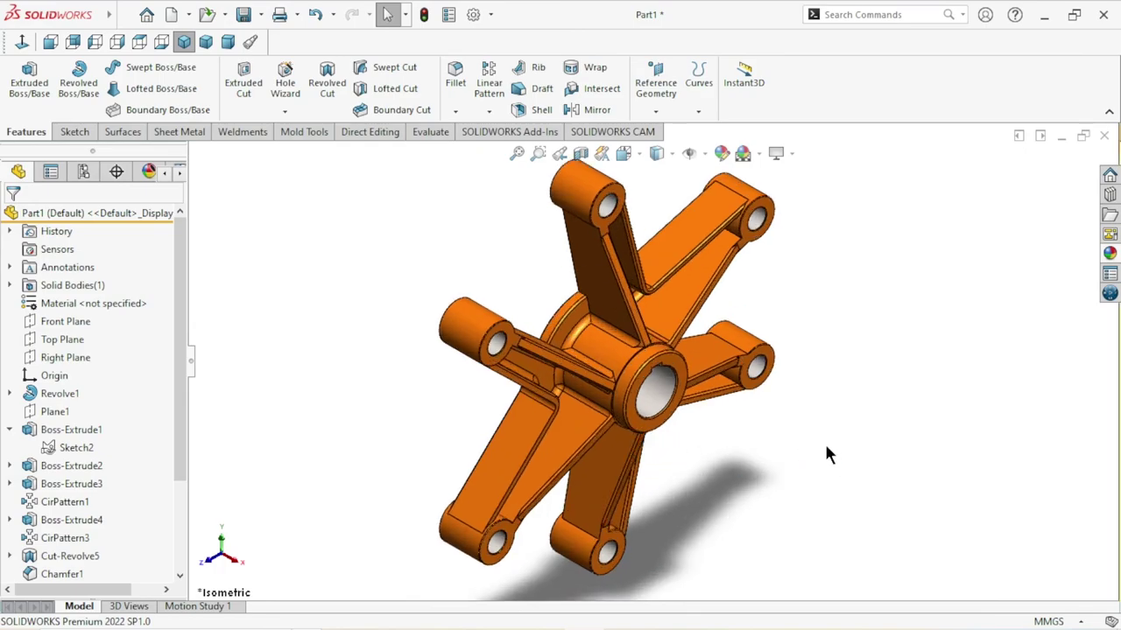